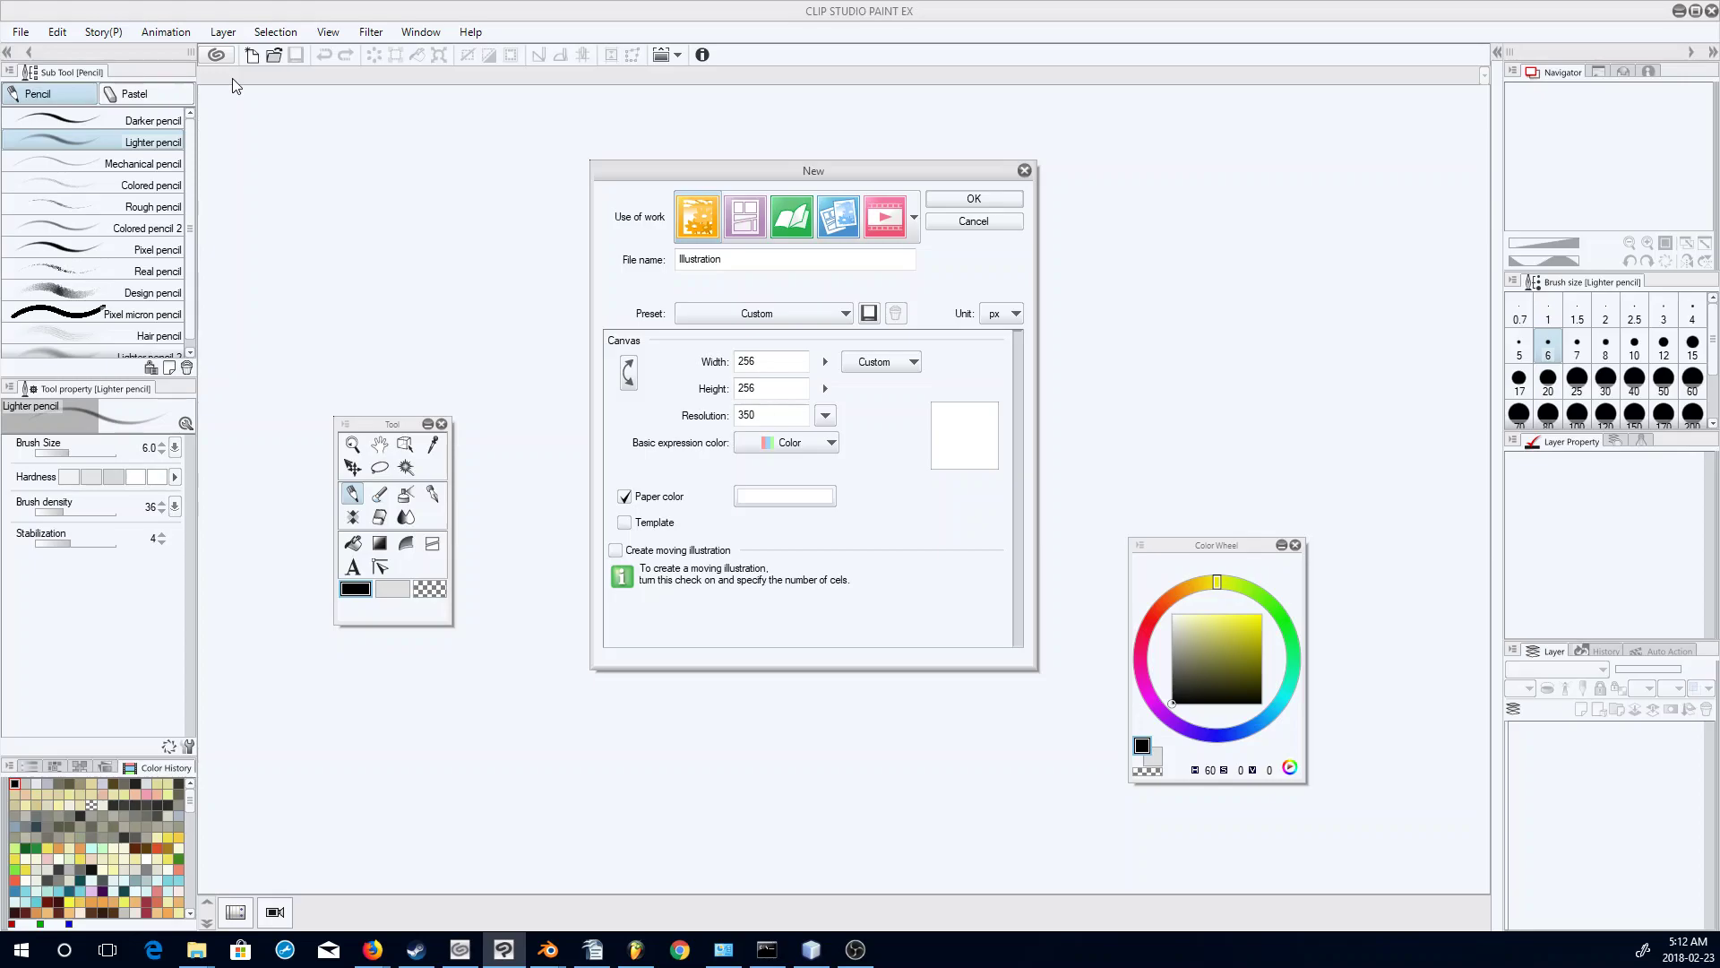
Create a new 256 x 256 px colour illustration at 350 dpi with white paper.
{"action": "left_click_drag", "start_coordinate": [938, 173], "coordinate": [931, 258]}
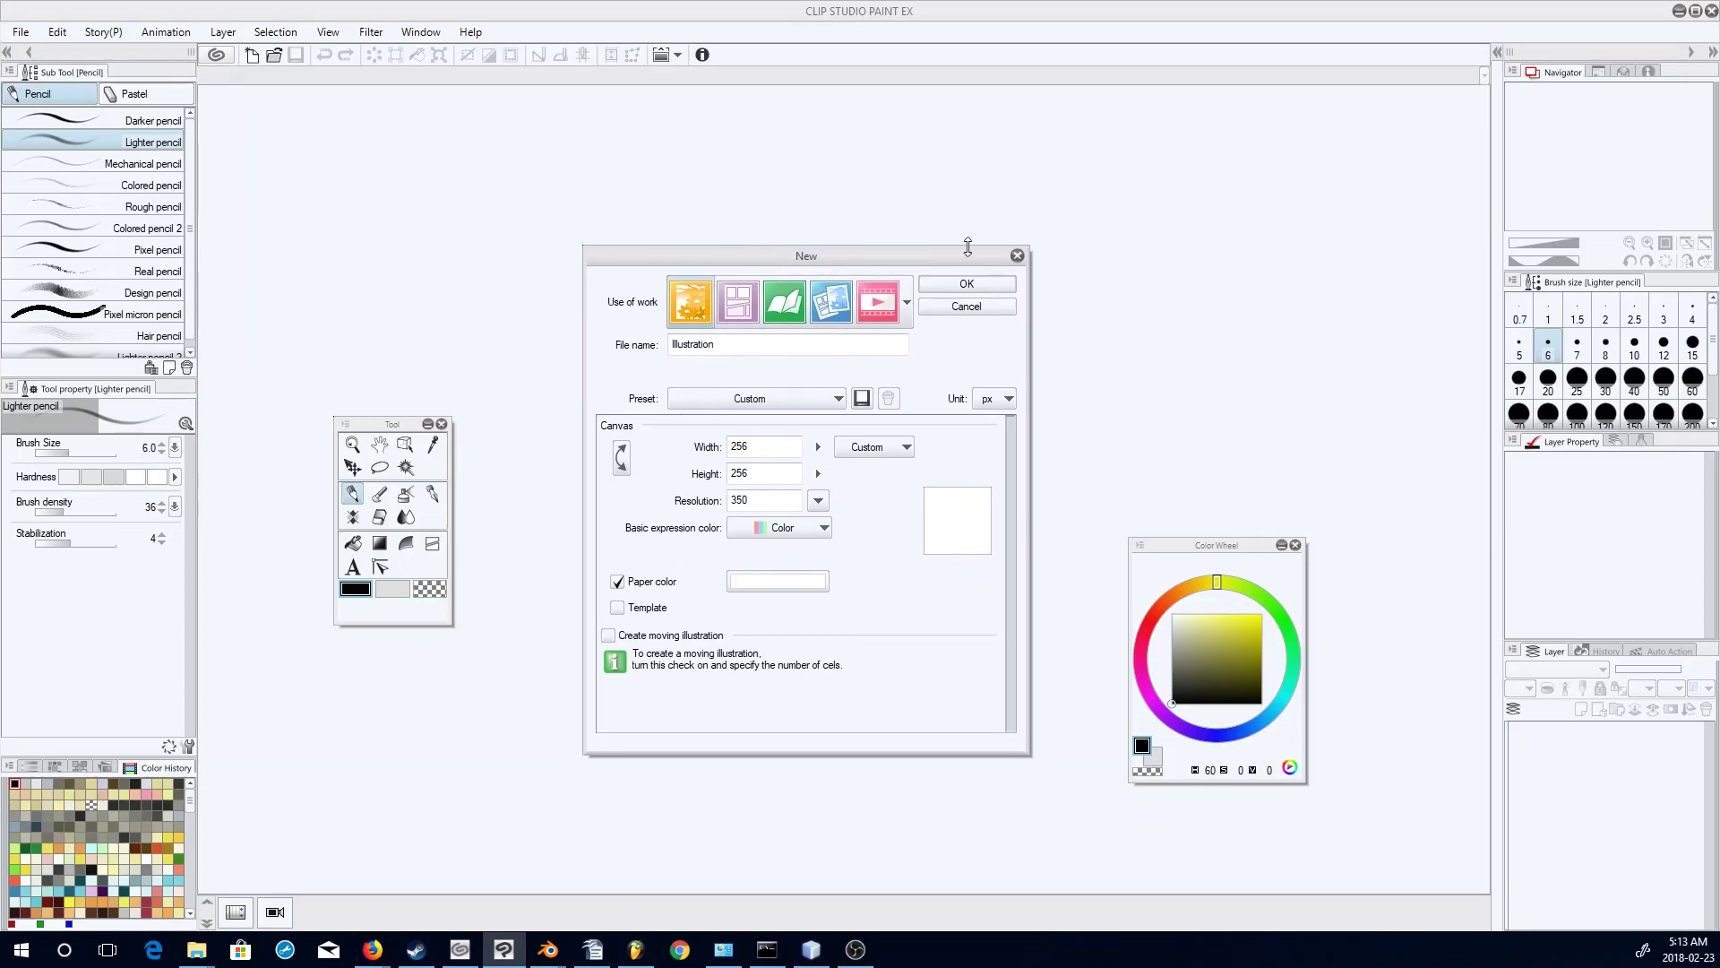
{"action": "left_click", "coordinate": [969, 292]}
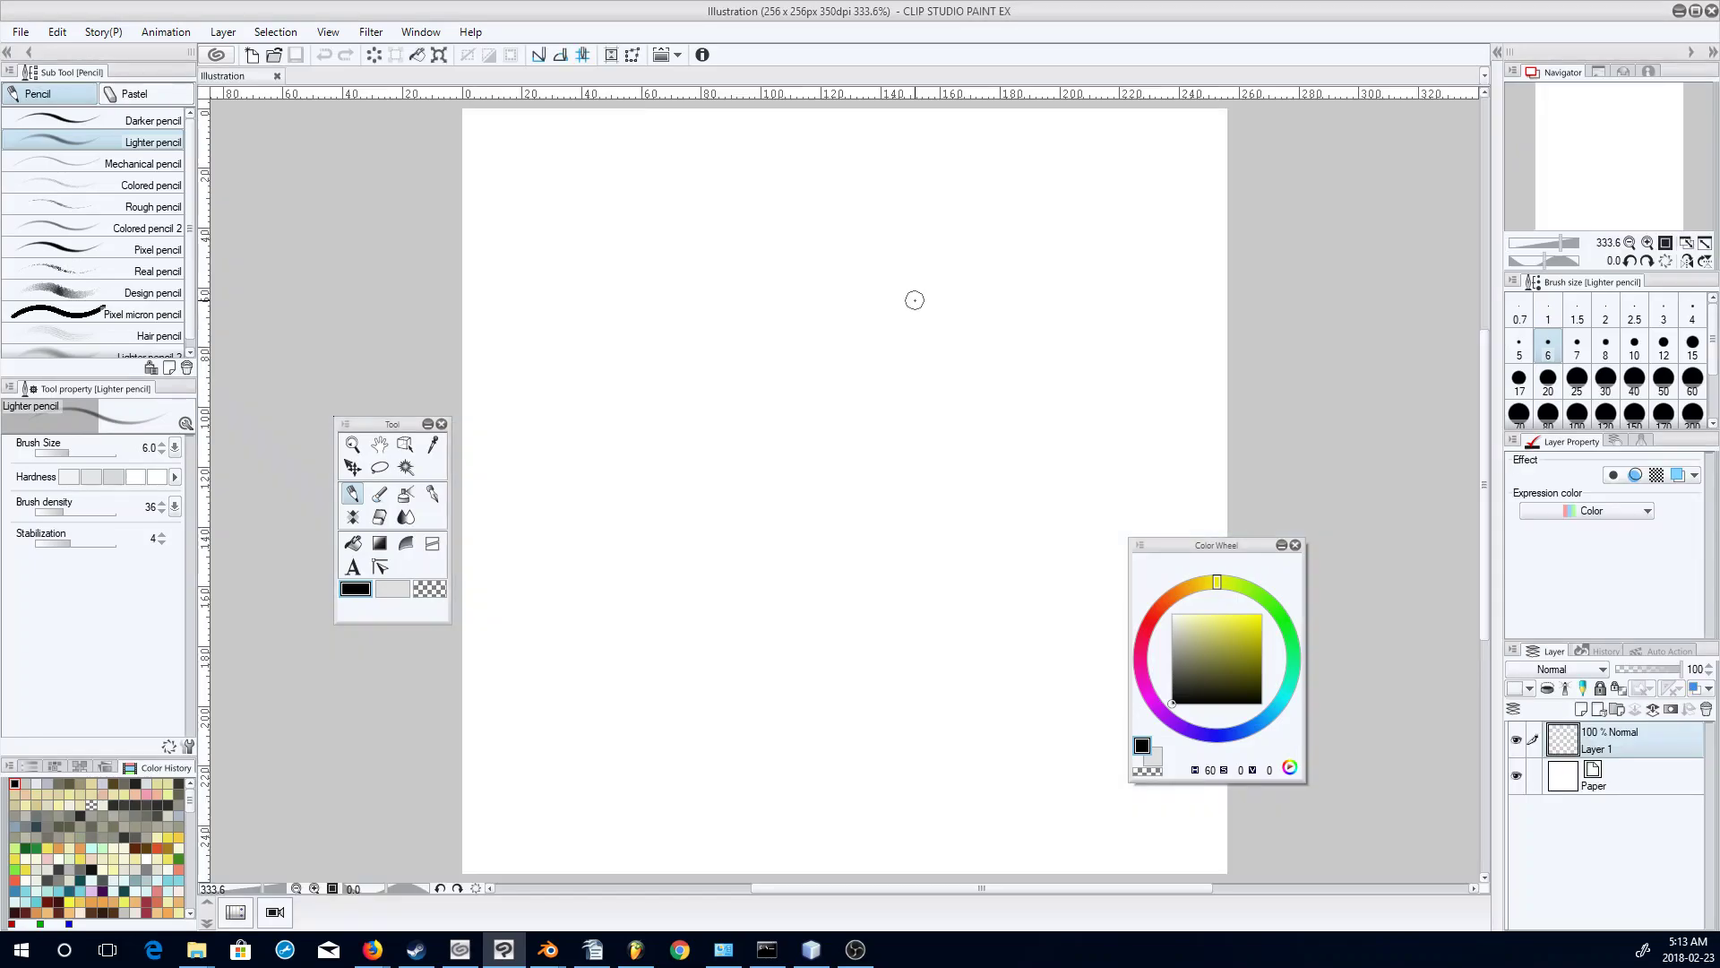
Sketch two staggered rows of two bricks in the middle of the canvas with the Lighter pencil at brush size 5.
{"action": "left_click", "coordinate": [352, 444]}
{"action": "left_click_drag", "start_coordinate": [849, 269], "coordinate": [798, 212]}
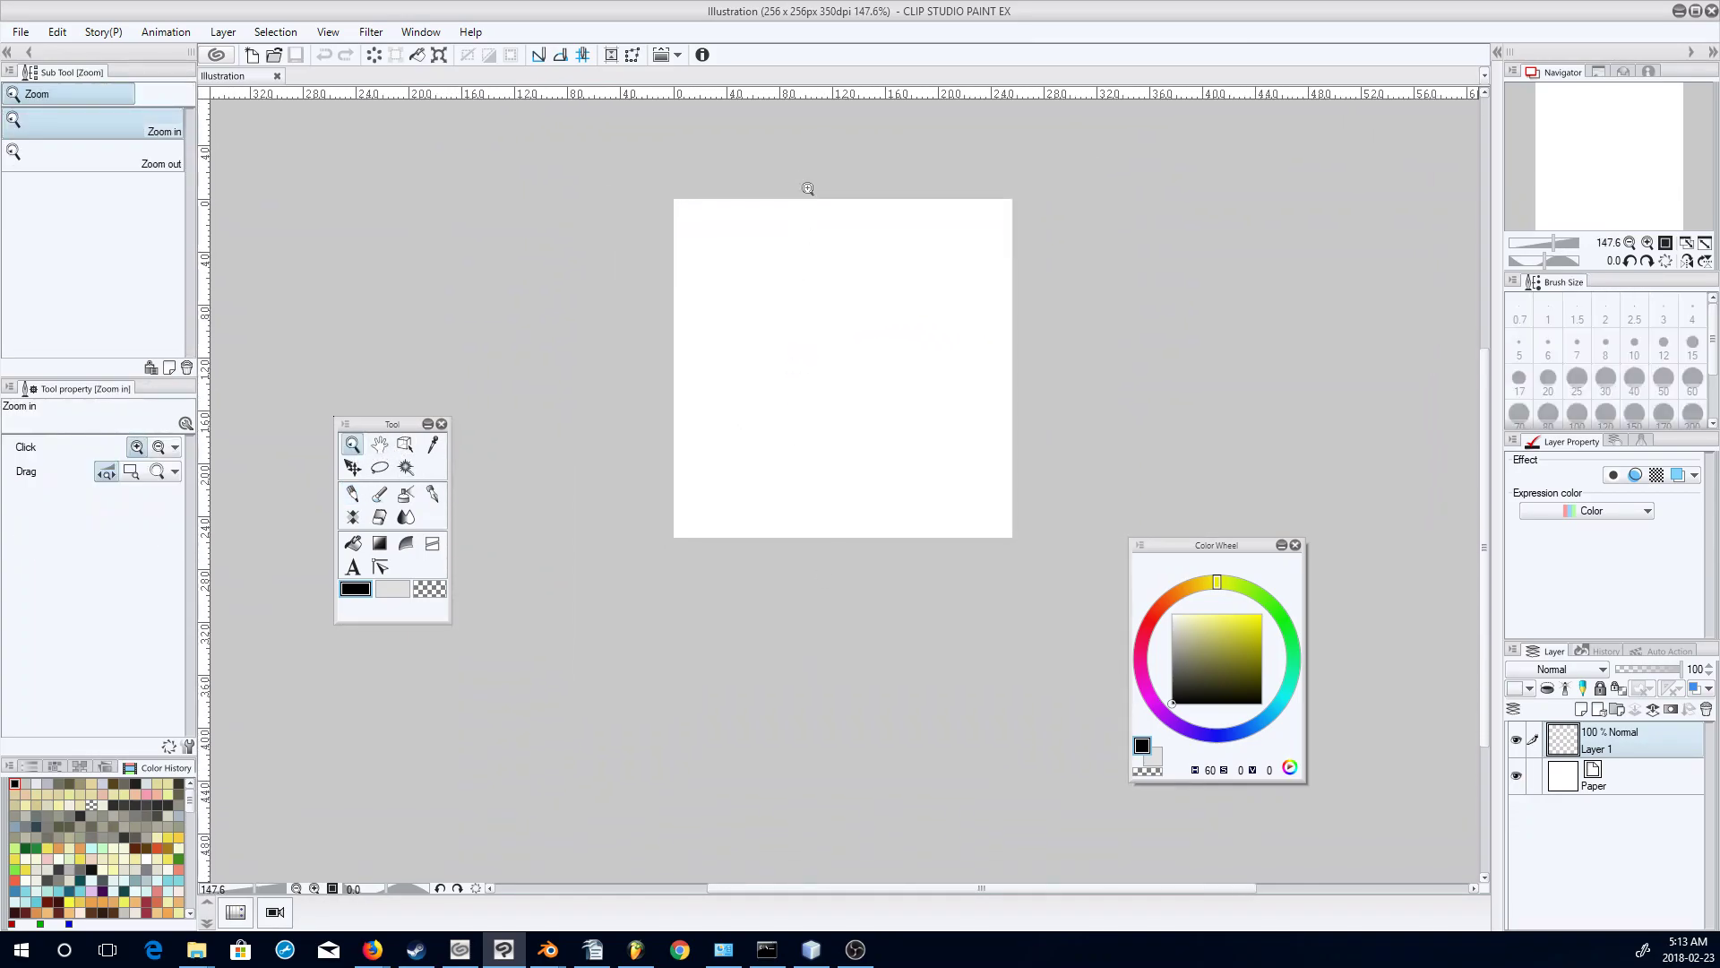
{"action": "left_click", "coordinate": [379, 443]}
{"action": "left_click_drag", "start_coordinate": [798, 303], "coordinate": [630, 508]}
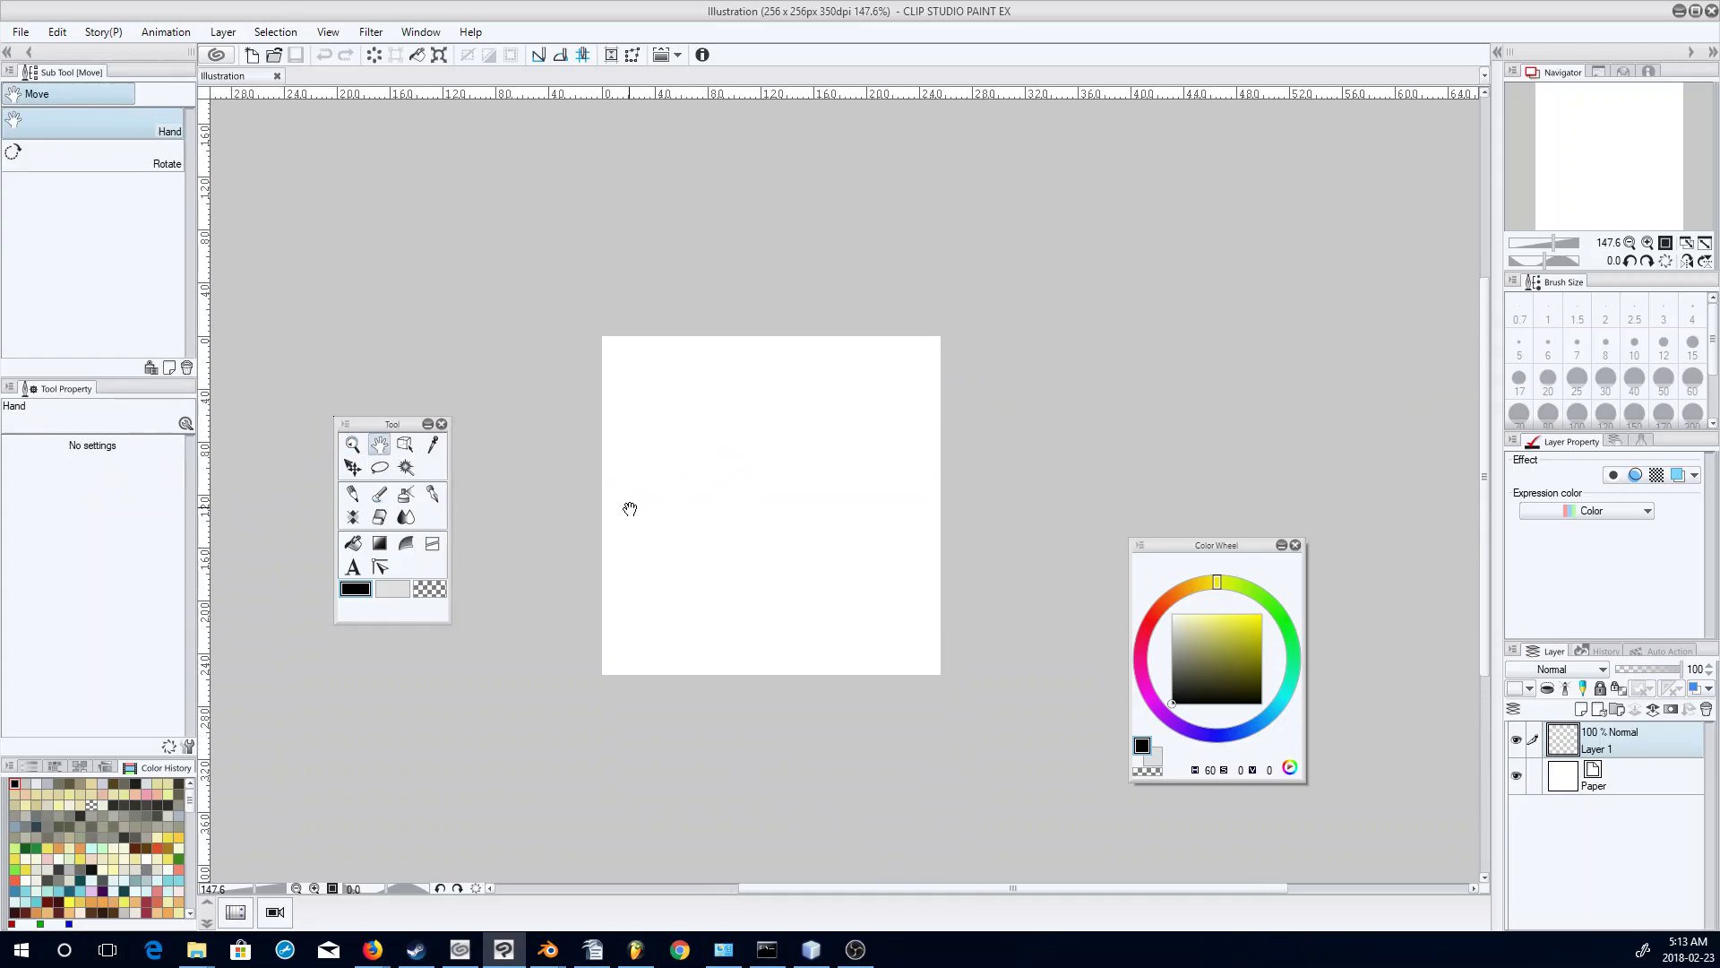
{"action": "left_click", "coordinate": [356, 444]}
{"action": "left_click_drag", "start_coordinate": [807, 400], "coordinate": [773, 434]}
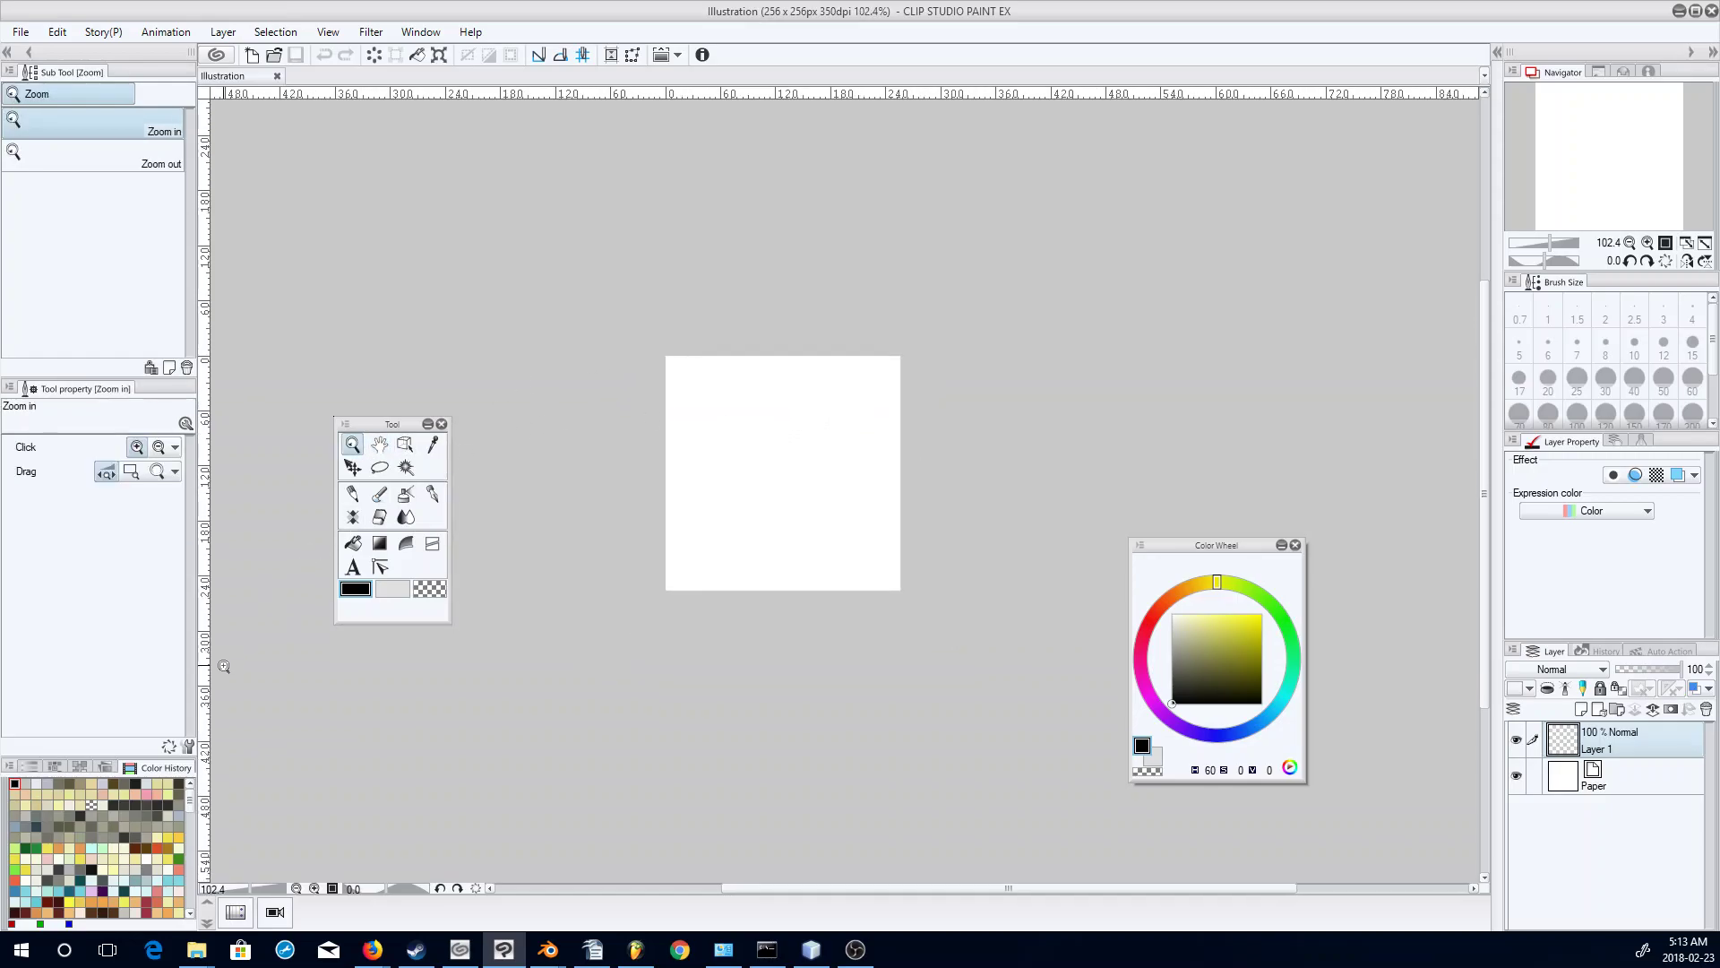
{"action": "left_click", "coordinate": [353, 494]}
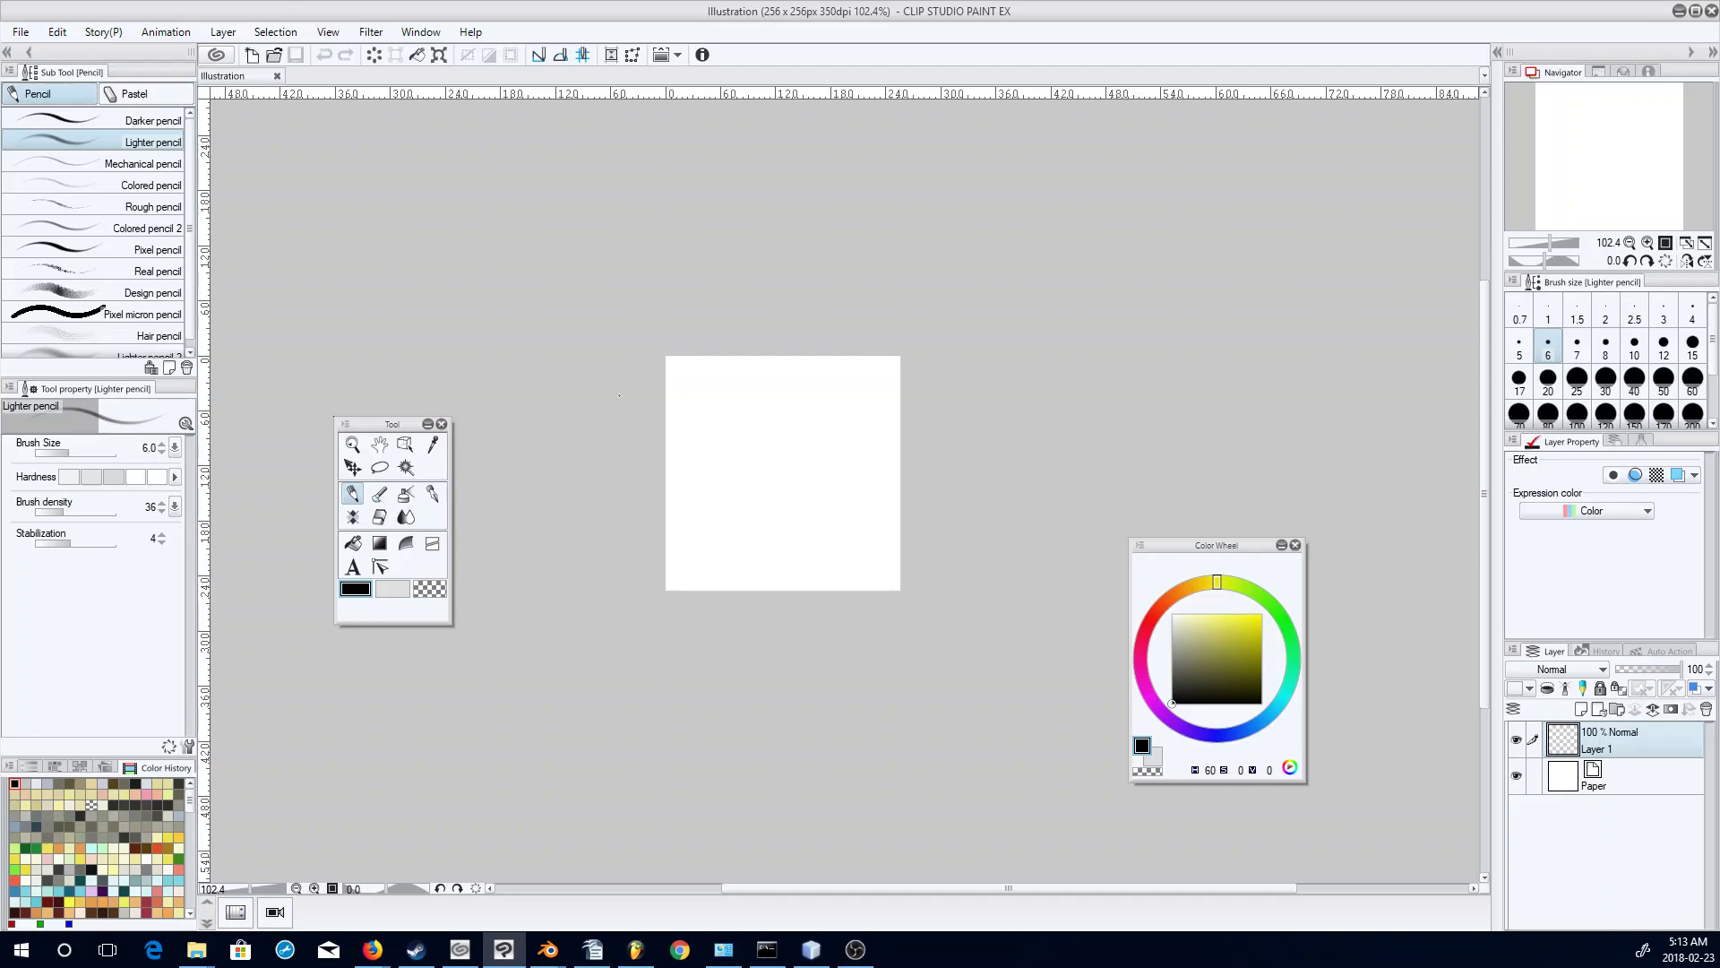
{"action": "left_click", "coordinate": [1519, 346]}
{"action": "mouse_move", "coordinate": [693, 431]}
{"action": "left_mouse_down"}
{"action": "mouse_move", "coordinate": [783, 431]}
{"action": "mouse_move", "coordinate": [745, 474]}
{"action": "mouse_move", "coordinate": [690, 474]}
{"action": "mouse_move", "coordinate": [777, 482]}
{"action": "left_mouse_up"}
{"action": "mouse_move", "coordinate": [818, 428]}
{"action": "left_mouse_down"}
{"action": "mouse_move", "coordinate": [818, 484]}
{"action": "mouse_move", "coordinate": [760, 484]}
{"action": "mouse_move", "coordinate": [785, 533]}
{"action": "left_mouse_up"}
{"action": "mouse_move", "coordinate": [723, 487]}
{"action": "left_mouse_down"}
{"action": "mouse_move", "coordinate": [719, 533]}
{"action": "mouse_move", "coordinate": [832, 537]}
{"action": "mouse_move", "coordinate": [855, 481]}
{"action": "left_mouse_up"}
{"action": "mouse_move", "coordinate": [857, 482]}
{"action": "left_mouse_down"}
{"action": "mouse_move", "coordinate": [852, 540]}
{"action": "mouse_move", "coordinate": [788, 538]}
{"action": "left_mouse_up"}
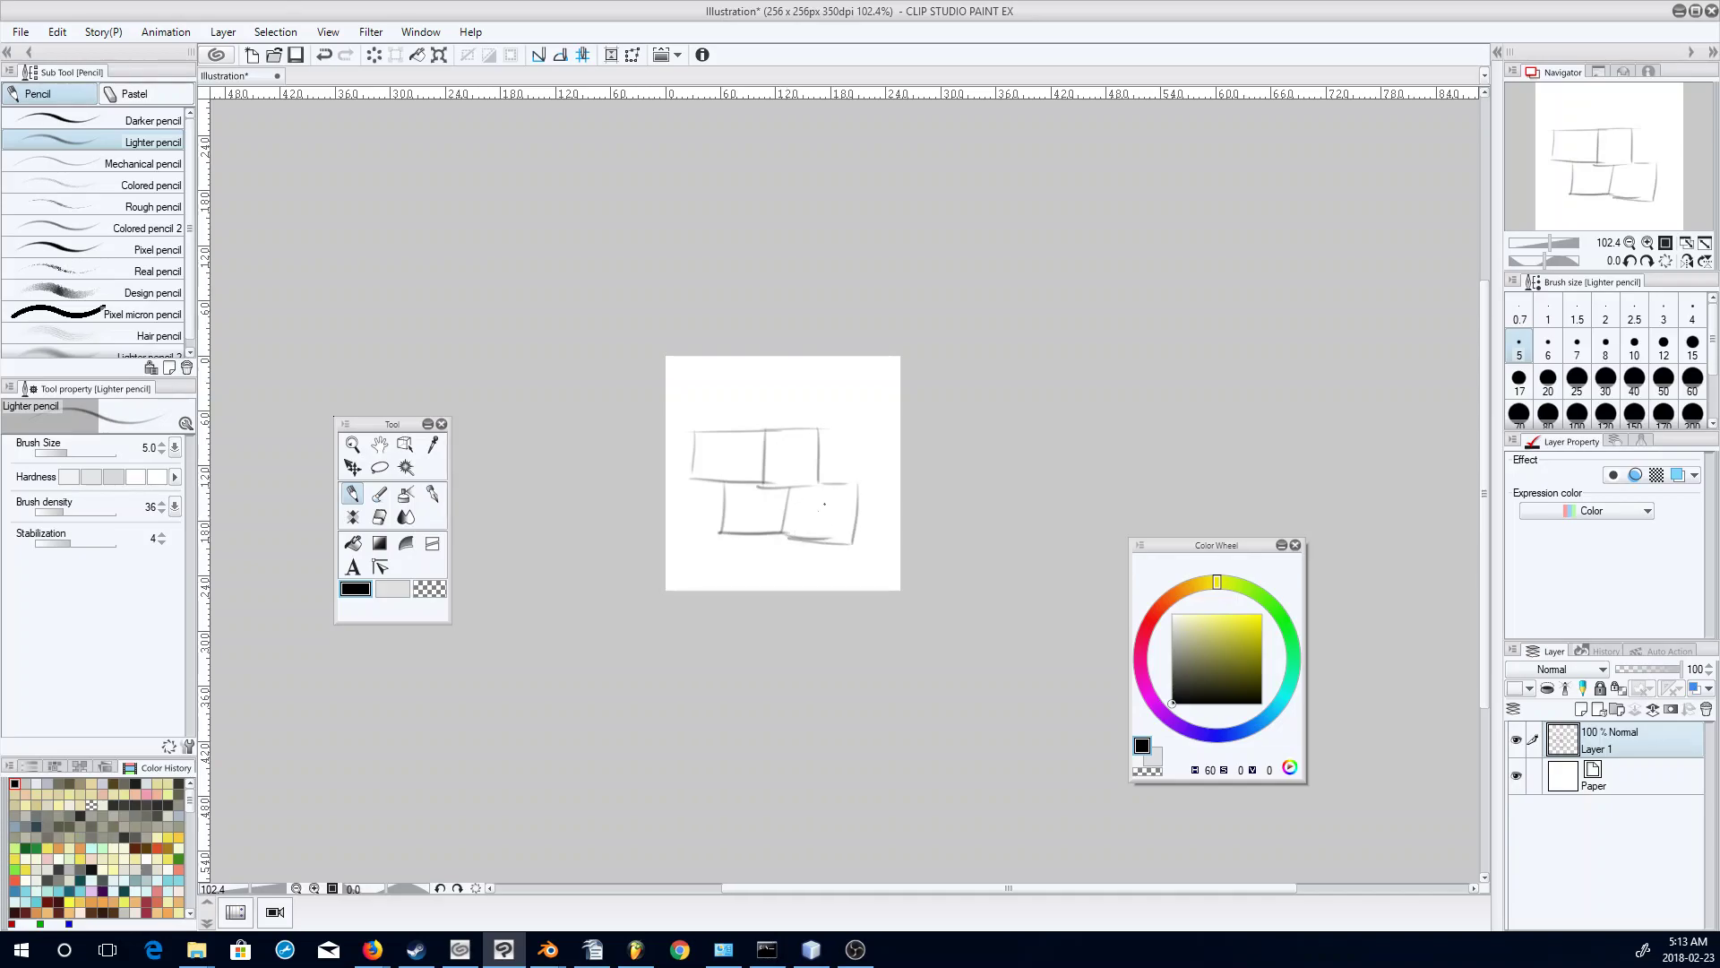
Sketch further staggered brick rows above and below the existing ones, keeping the strokes inside the canvas edges.
{"action": "mouse_move", "coordinate": [764, 429]}
{"action": "left_mouse_down"}
{"action": "mouse_move", "coordinate": [861, 411]}
{"action": "mouse_move", "coordinate": [858, 476]}
{"action": "left_mouse_up"}
{"action": "left_click_drag", "start_coordinate": [725, 427], "coordinate": [722, 394]}
{"action": "mouse_move", "coordinate": [722, 393]}
{"action": "left_mouse_down"}
{"action": "mouse_move", "coordinate": [790, 378]}
{"action": "mouse_move", "coordinate": [793, 431]}
{"action": "mouse_move", "coordinate": [839, 382]}
{"action": "left_mouse_up"}
{"action": "left_click_drag", "start_coordinate": [844, 385], "coordinate": [844, 412]}
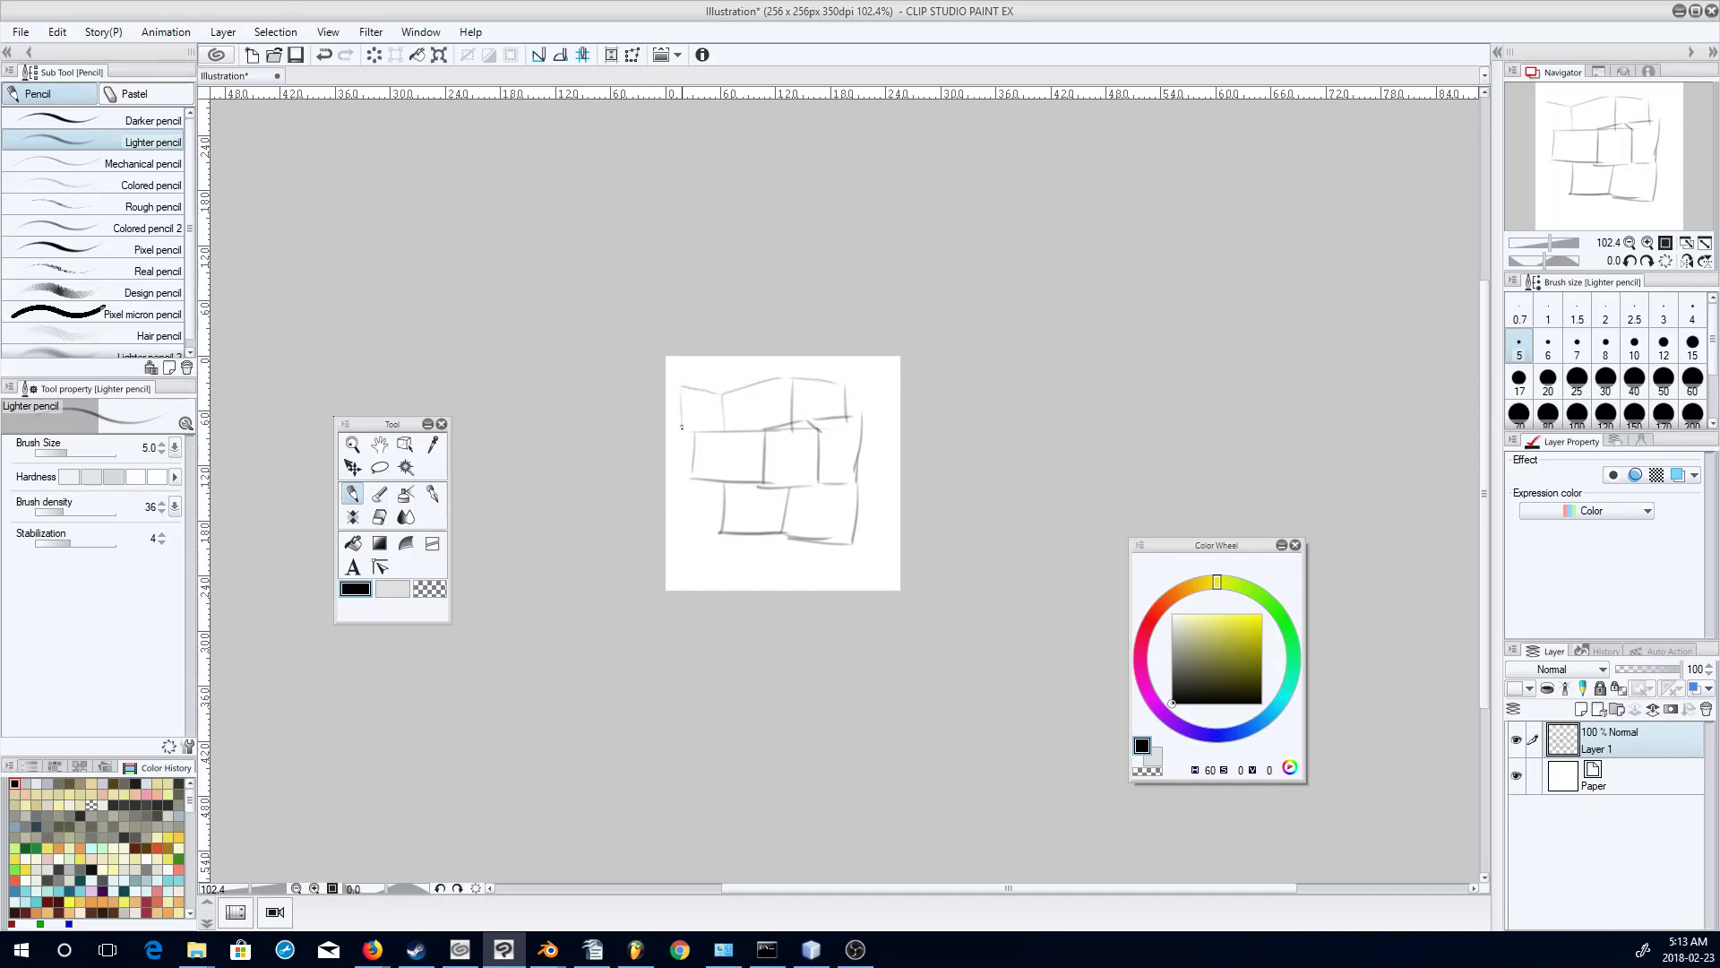
{"action": "mouse_move", "coordinate": [758, 538]}
{"action": "left_mouse_down"}
{"action": "mouse_move", "coordinate": [693, 575]}
{"action": "mouse_move", "coordinate": [727, 576]}
{"action": "mouse_move", "coordinate": [732, 555]}
{"action": "mouse_move", "coordinate": [722, 532]}
{"action": "mouse_move", "coordinate": [684, 526]}
{"action": "mouse_move", "coordinate": [681, 576]}
{"action": "mouse_move", "coordinate": [835, 569]}
{"action": "mouse_move", "coordinate": [864, 538]}
{"action": "left_mouse_up"}
{"action": "mouse_move", "coordinate": [823, 539]}
{"action": "left_mouse_down"}
{"action": "mouse_move", "coordinate": [823, 570]}
{"action": "mouse_move", "coordinate": [866, 568]}
{"action": "left_mouse_up"}
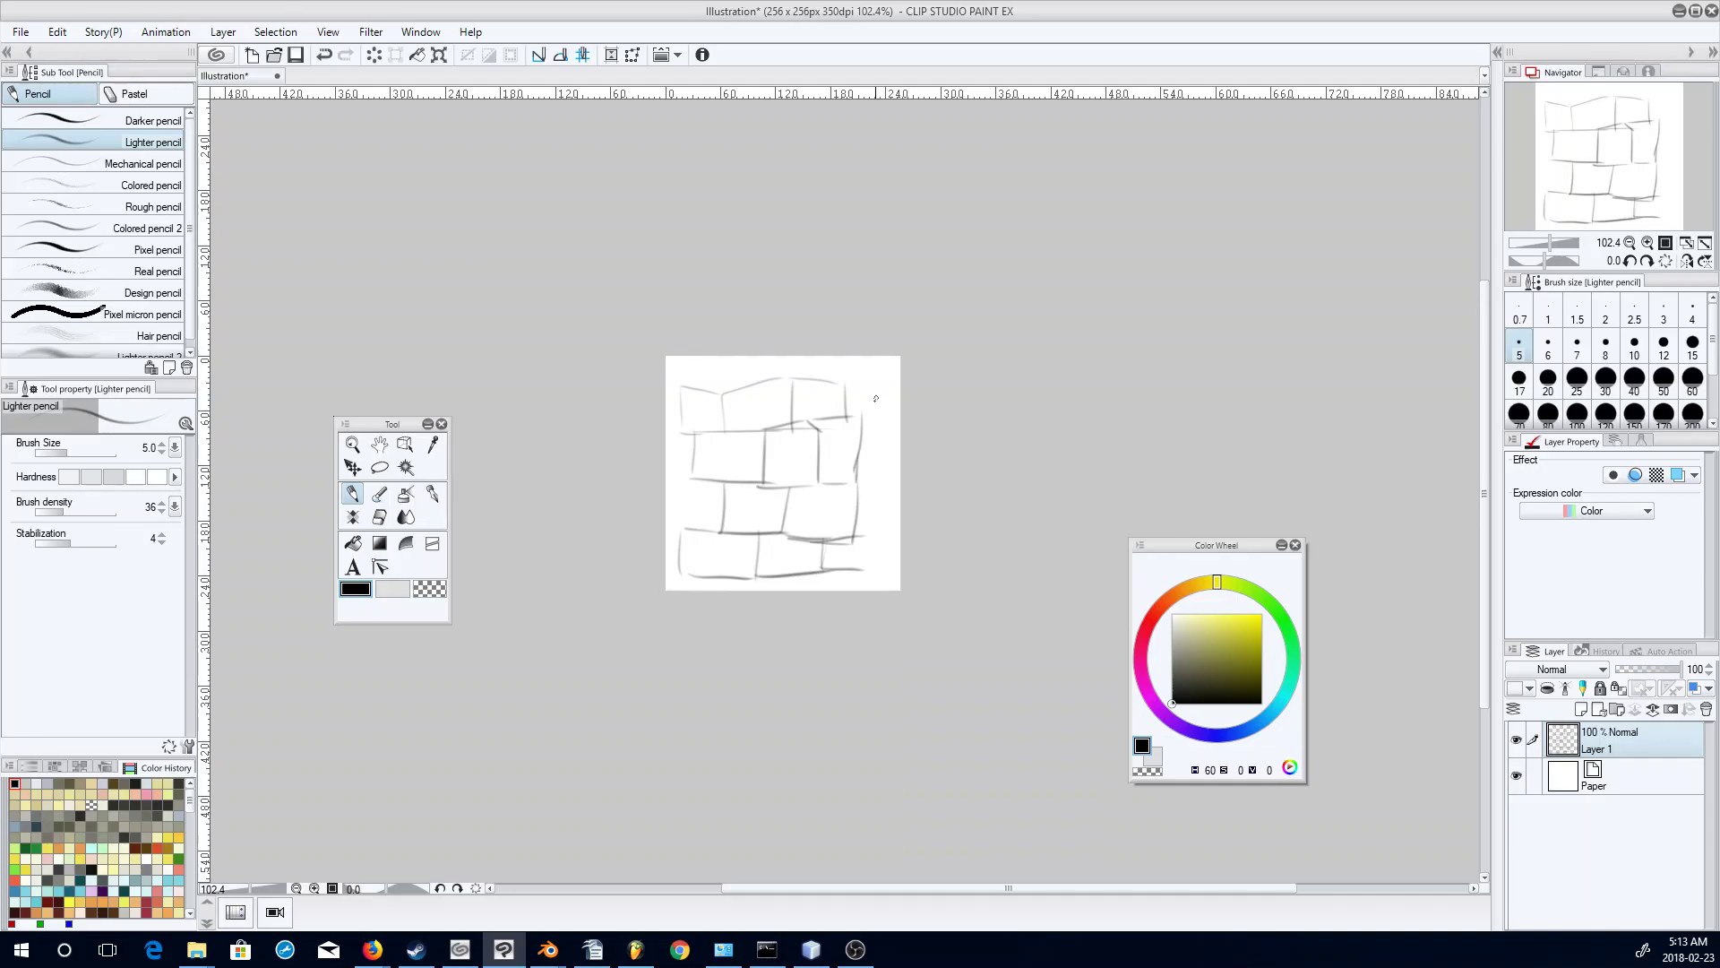
Add a narrow brick beside the second row near the canvas's right edge and erase the overlapping line with the Soft eraser.
{"action": "left_click_drag", "start_coordinate": [858, 478], "coordinate": [879, 478]}
{"action": "left_click_drag", "start_coordinate": [862, 413], "coordinate": [877, 478]}
{"action": "left_click", "coordinate": [379, 517]}
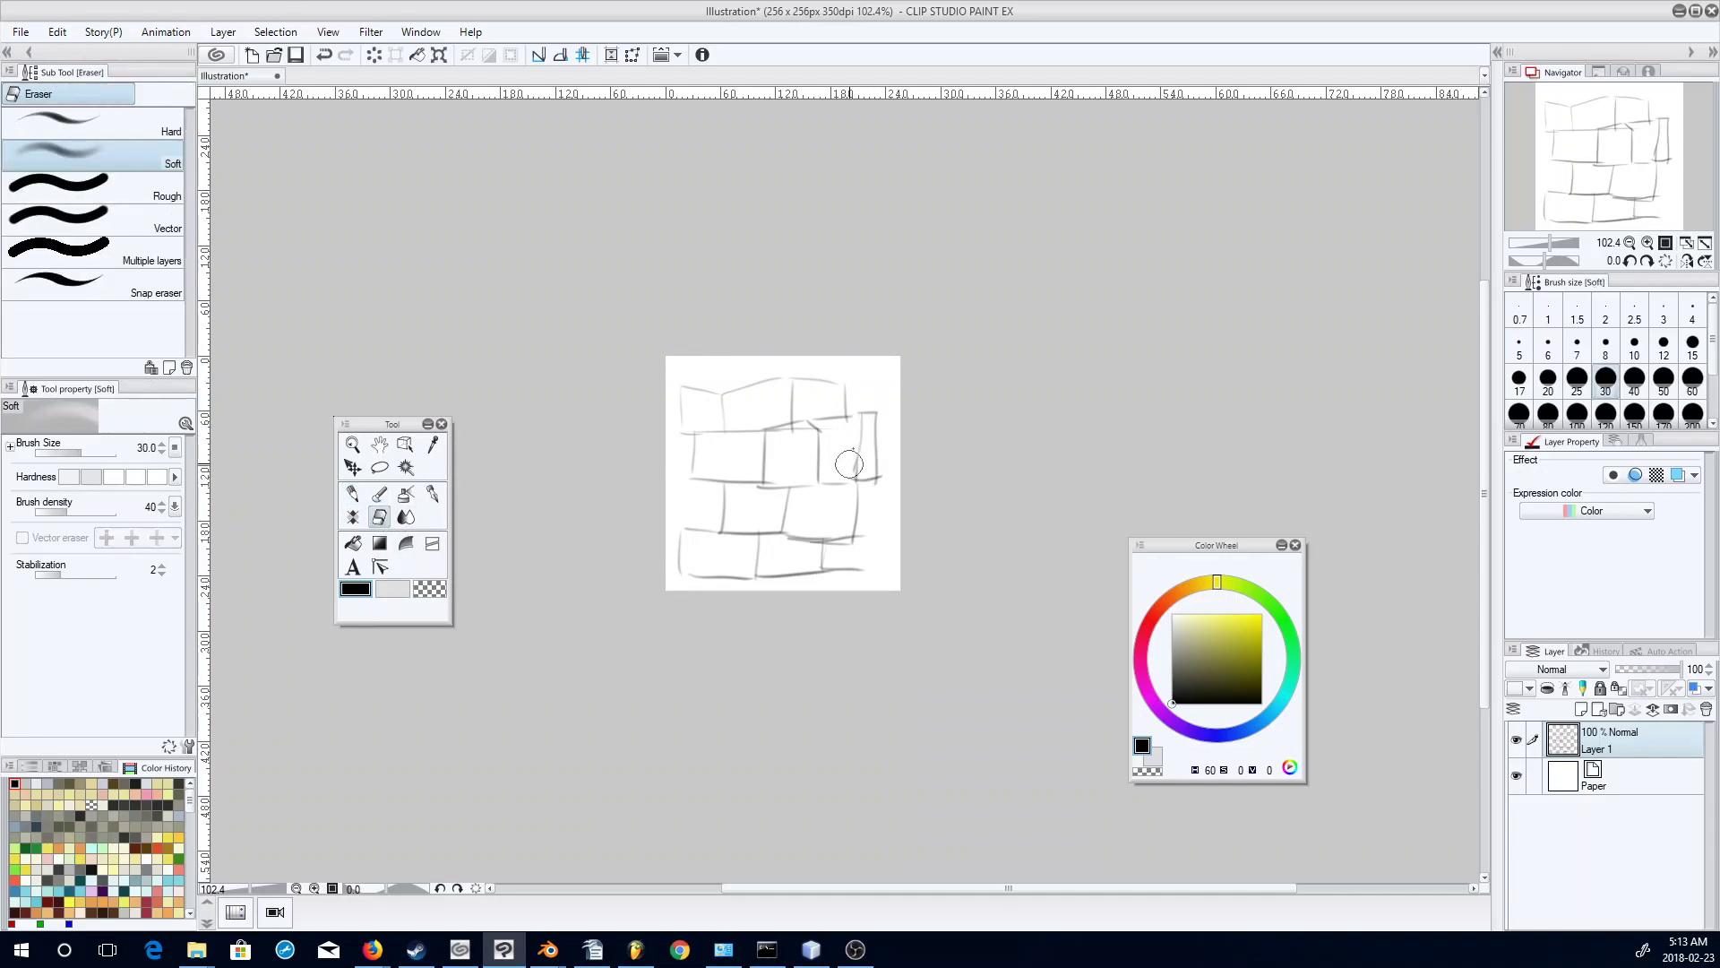
{"action": "left_click", "coordinate": [352, 494]}
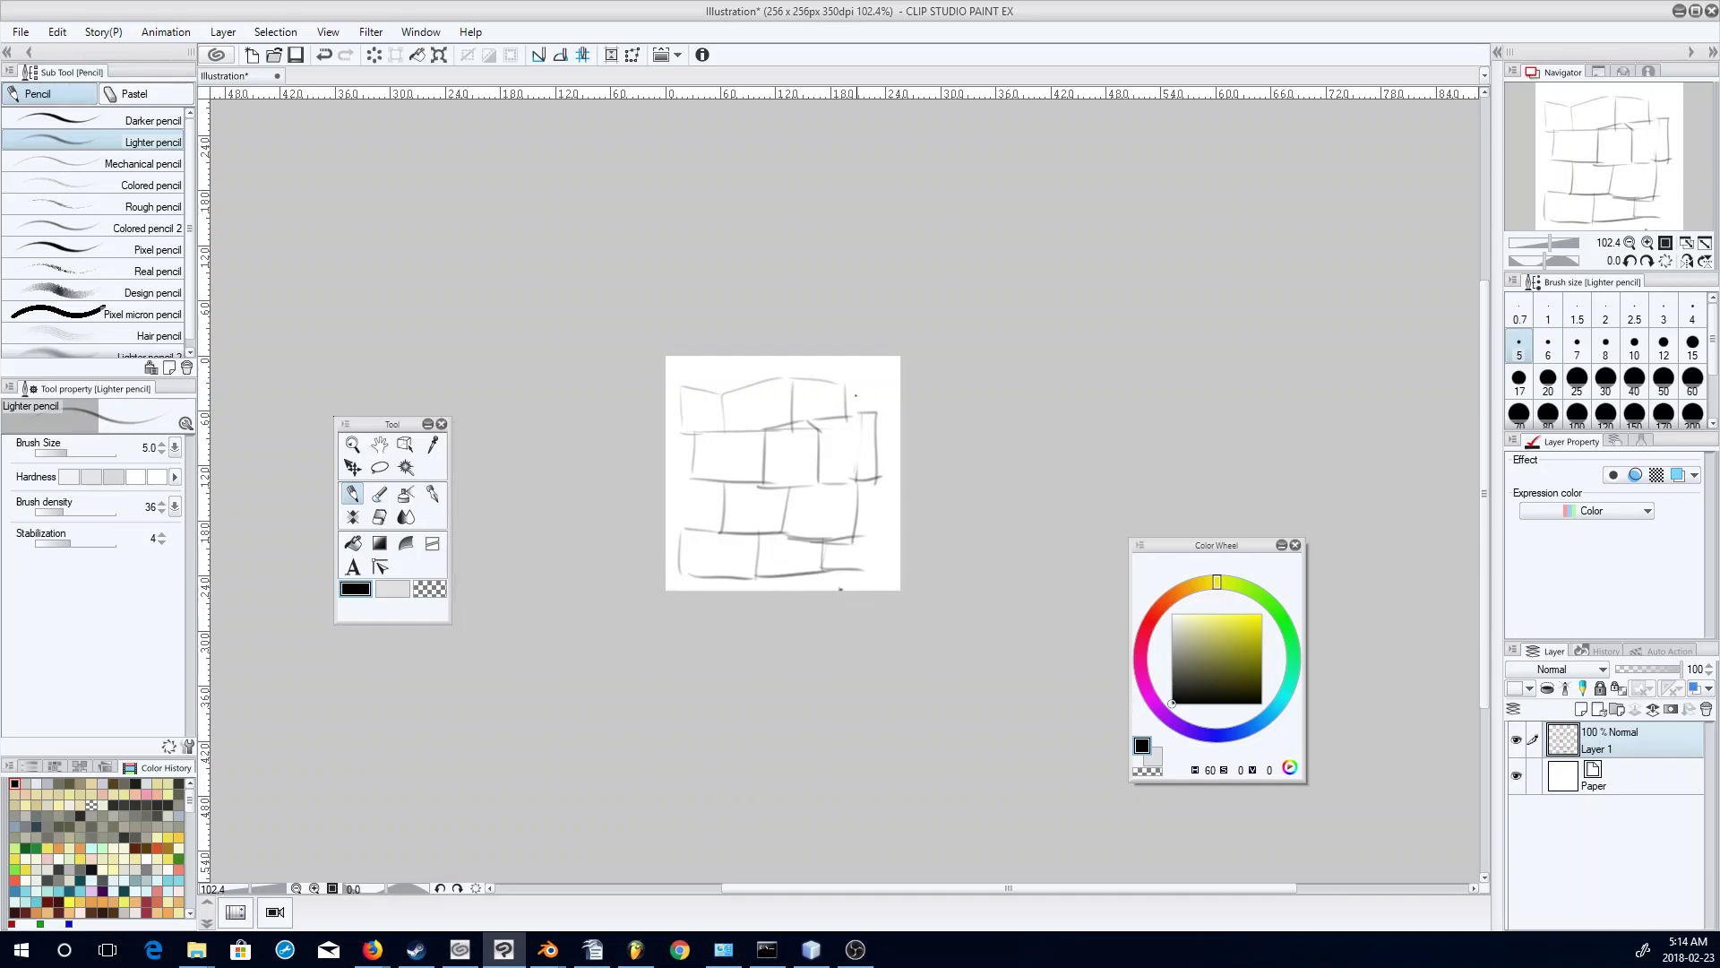
{"action": "right_click", "coordinate": [1604, 734]}
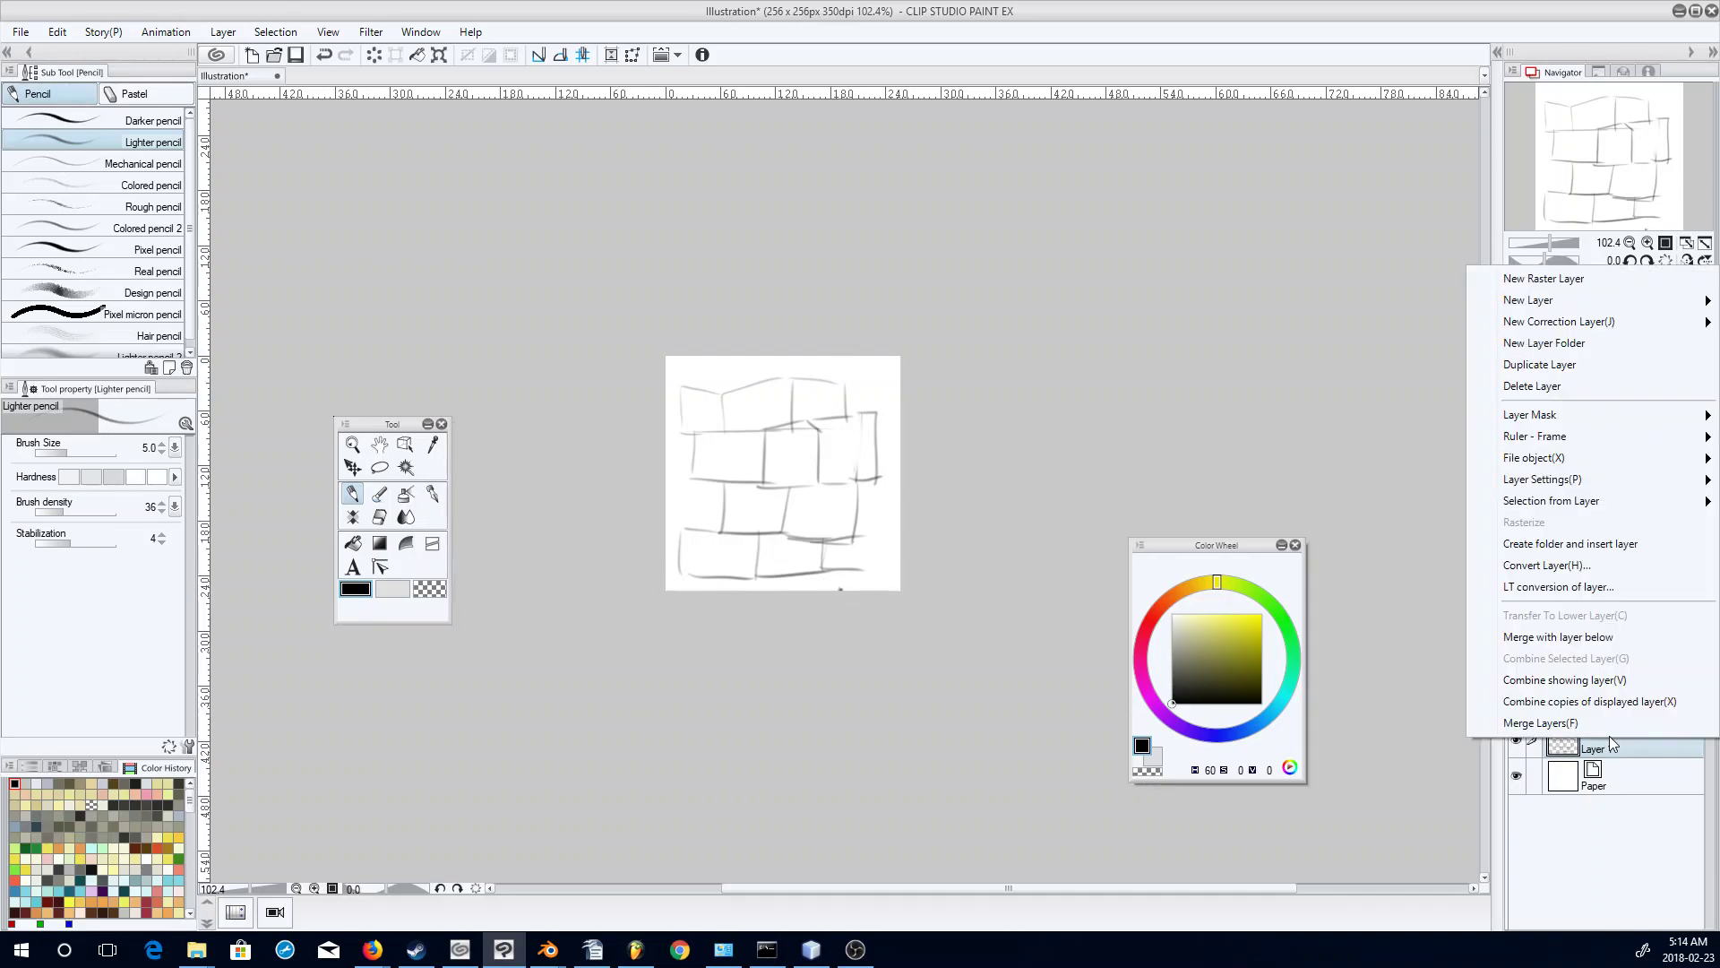
{"action": "left_click", "coordinate": [1574, 569]}
{"action": "left_click", "coordinate": [972, 288]}
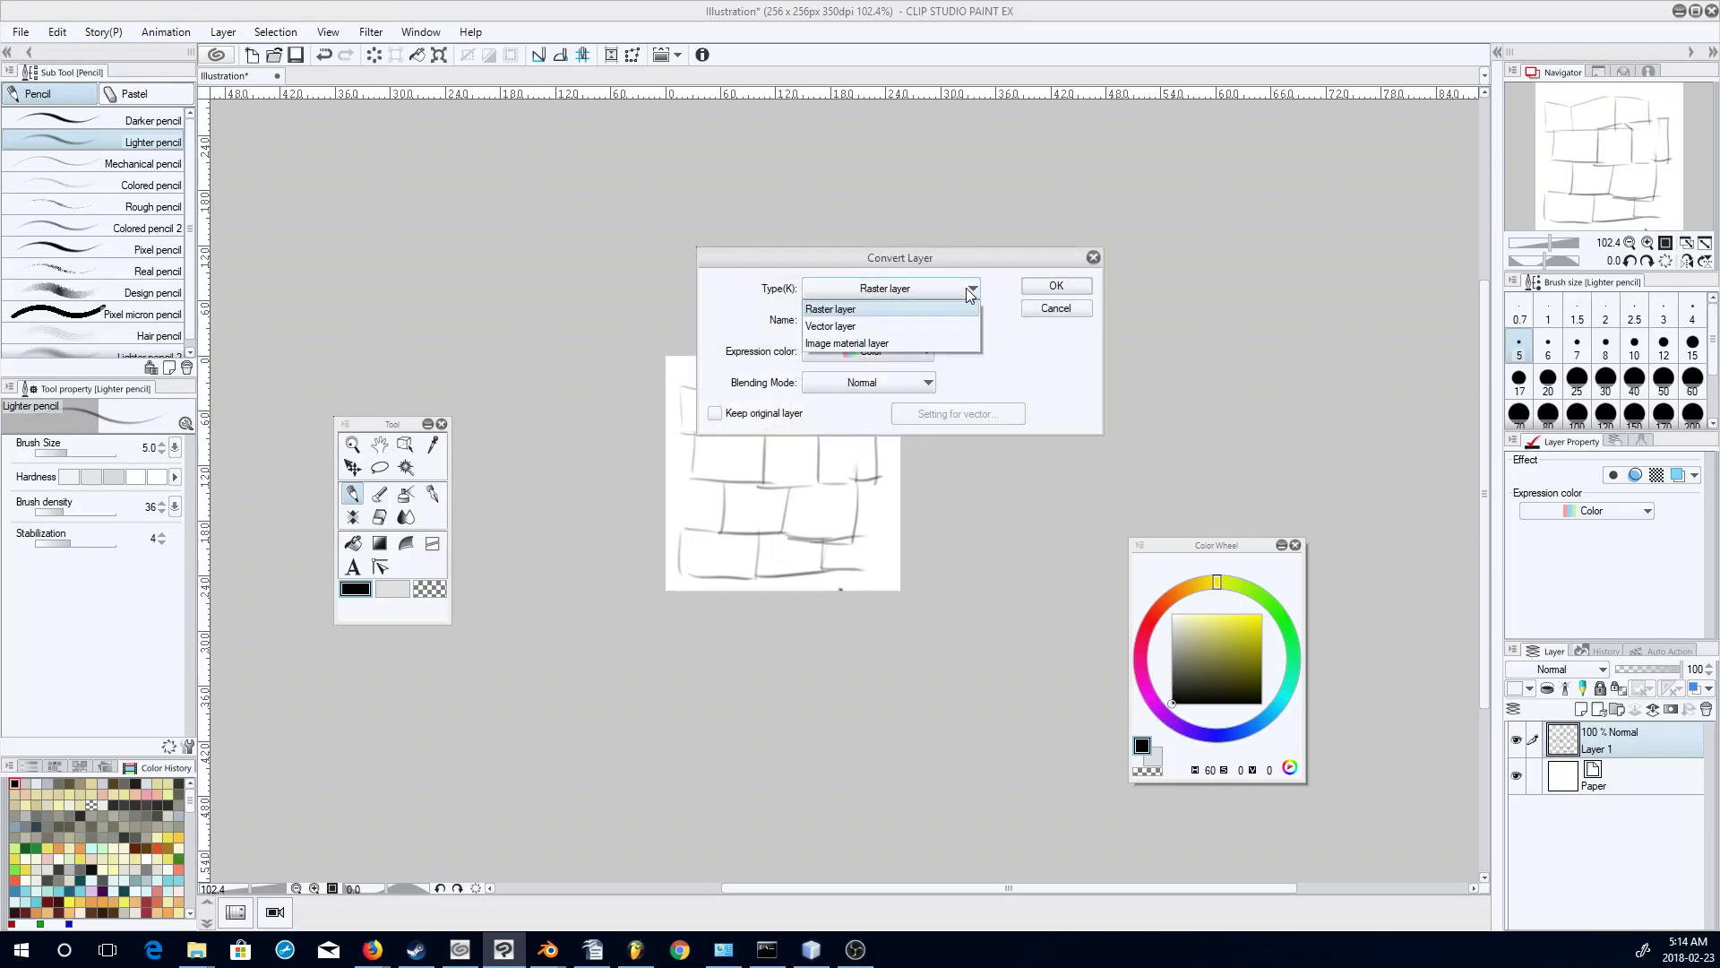
{"action": "left_click", "coordinate": [965, 288]}
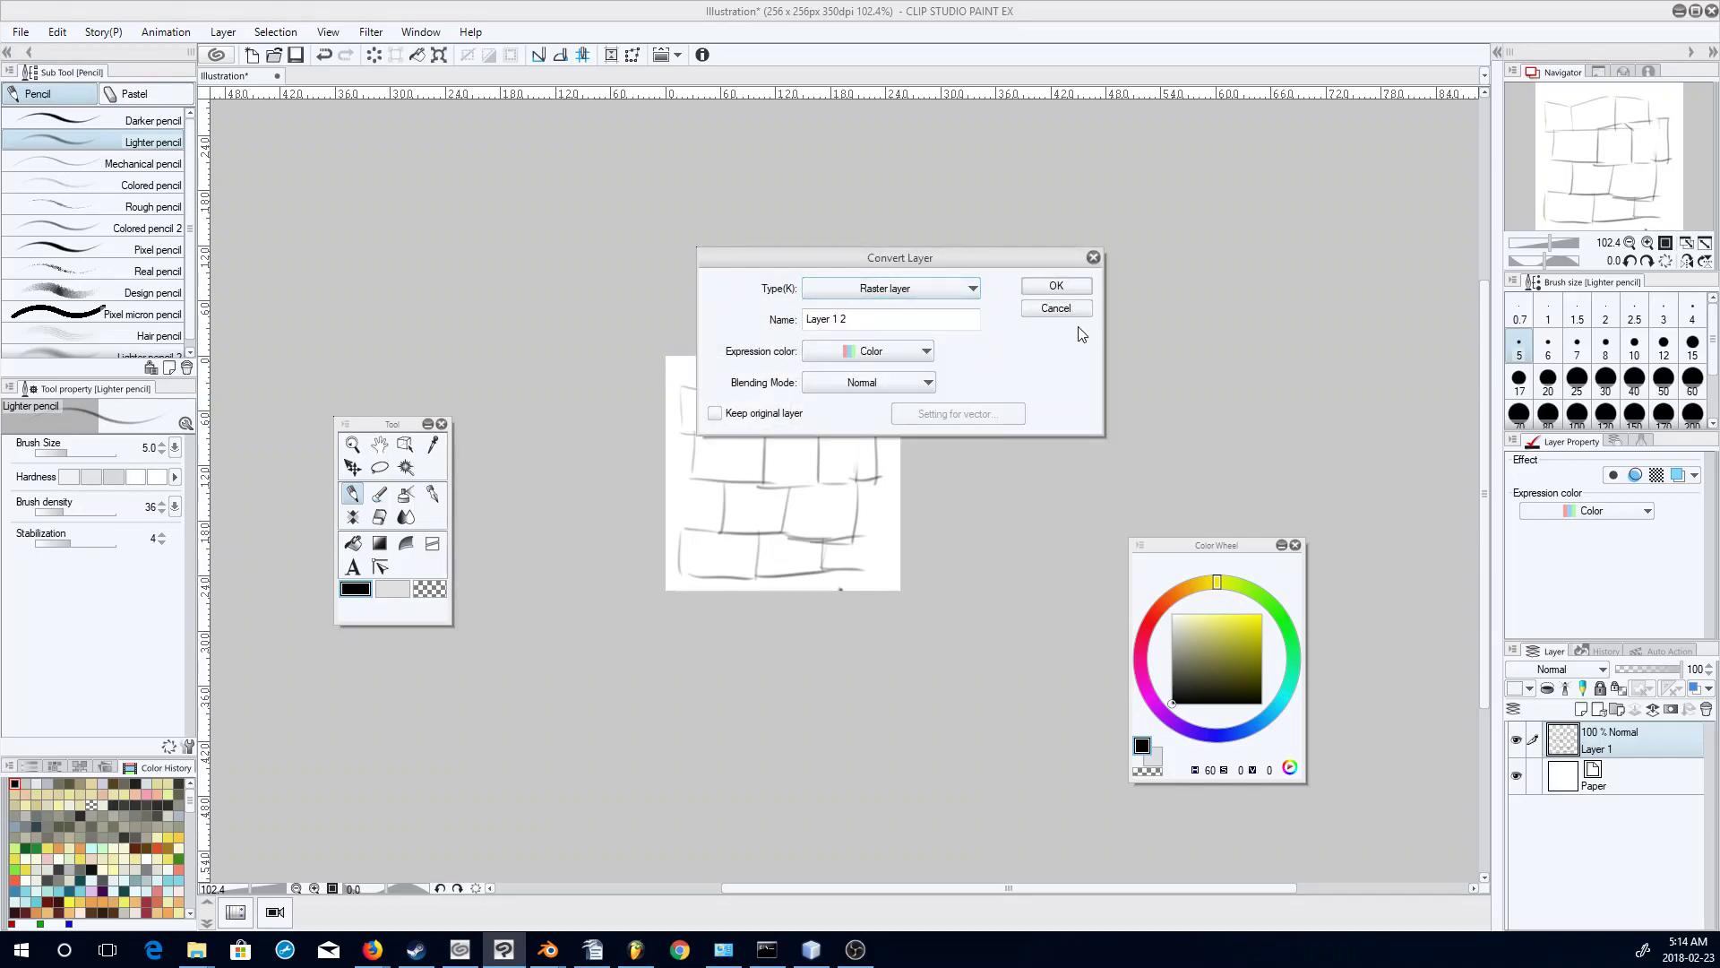
{"action": "left_click", "coordinate": [1057, 308]}
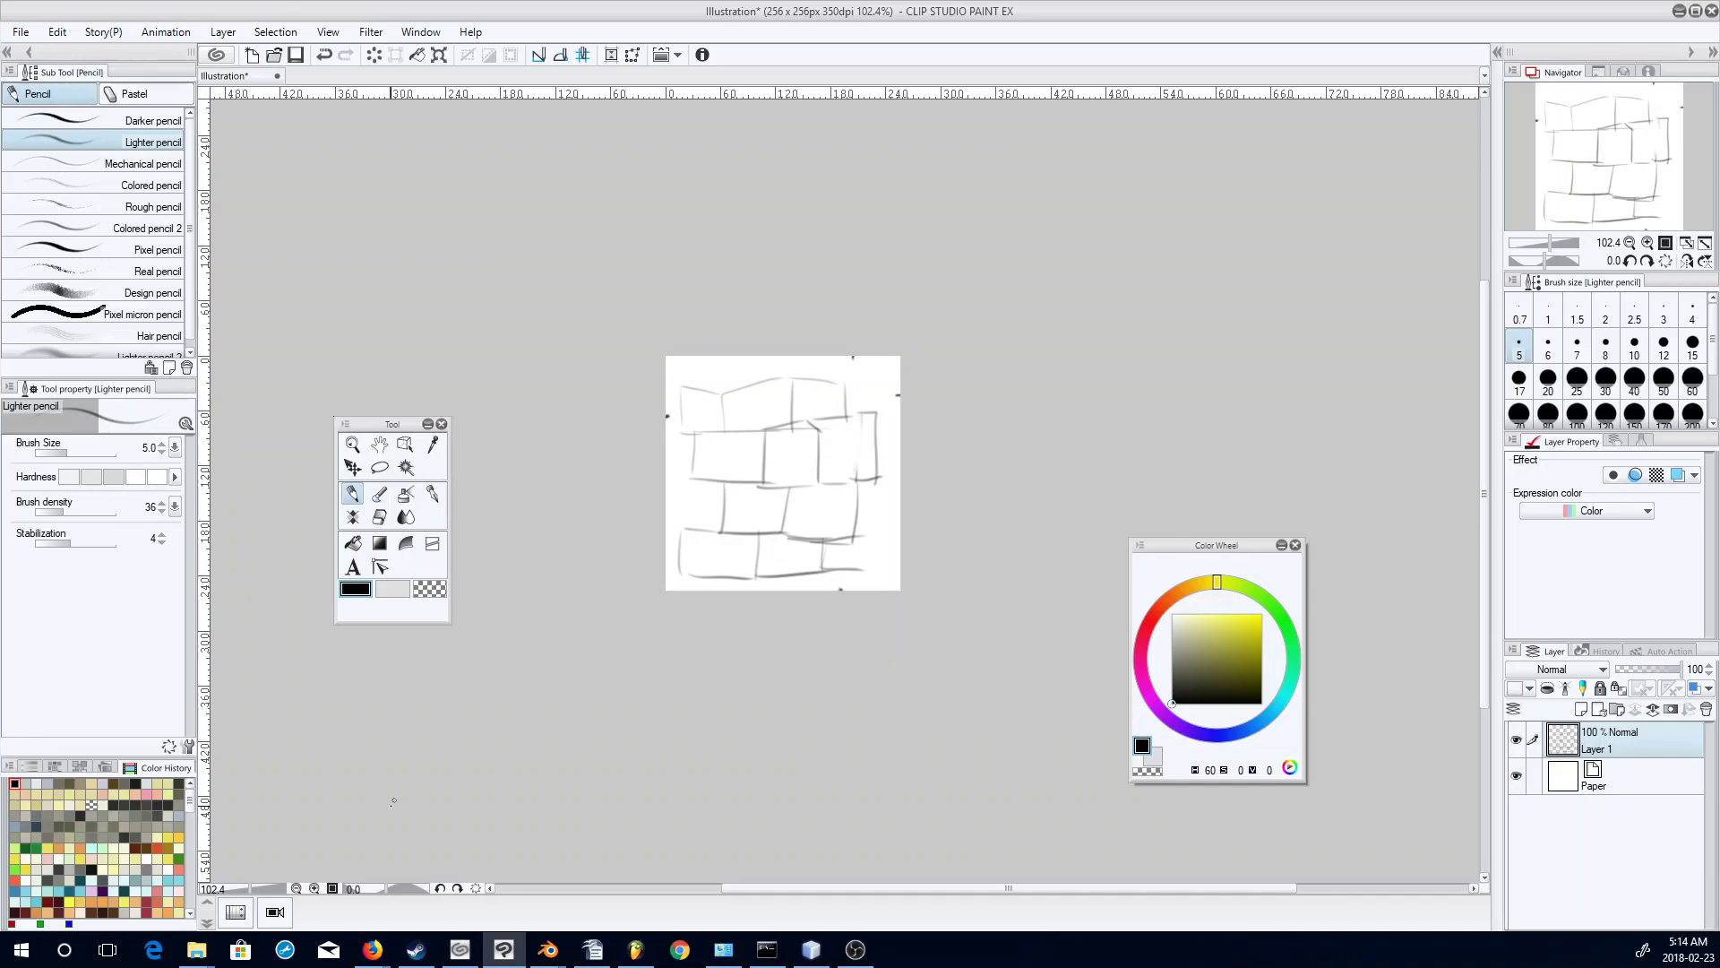
Convert the brick sketch layer to an image material layer.
{"action": "right_click", "coordinate": [1591, 732]}
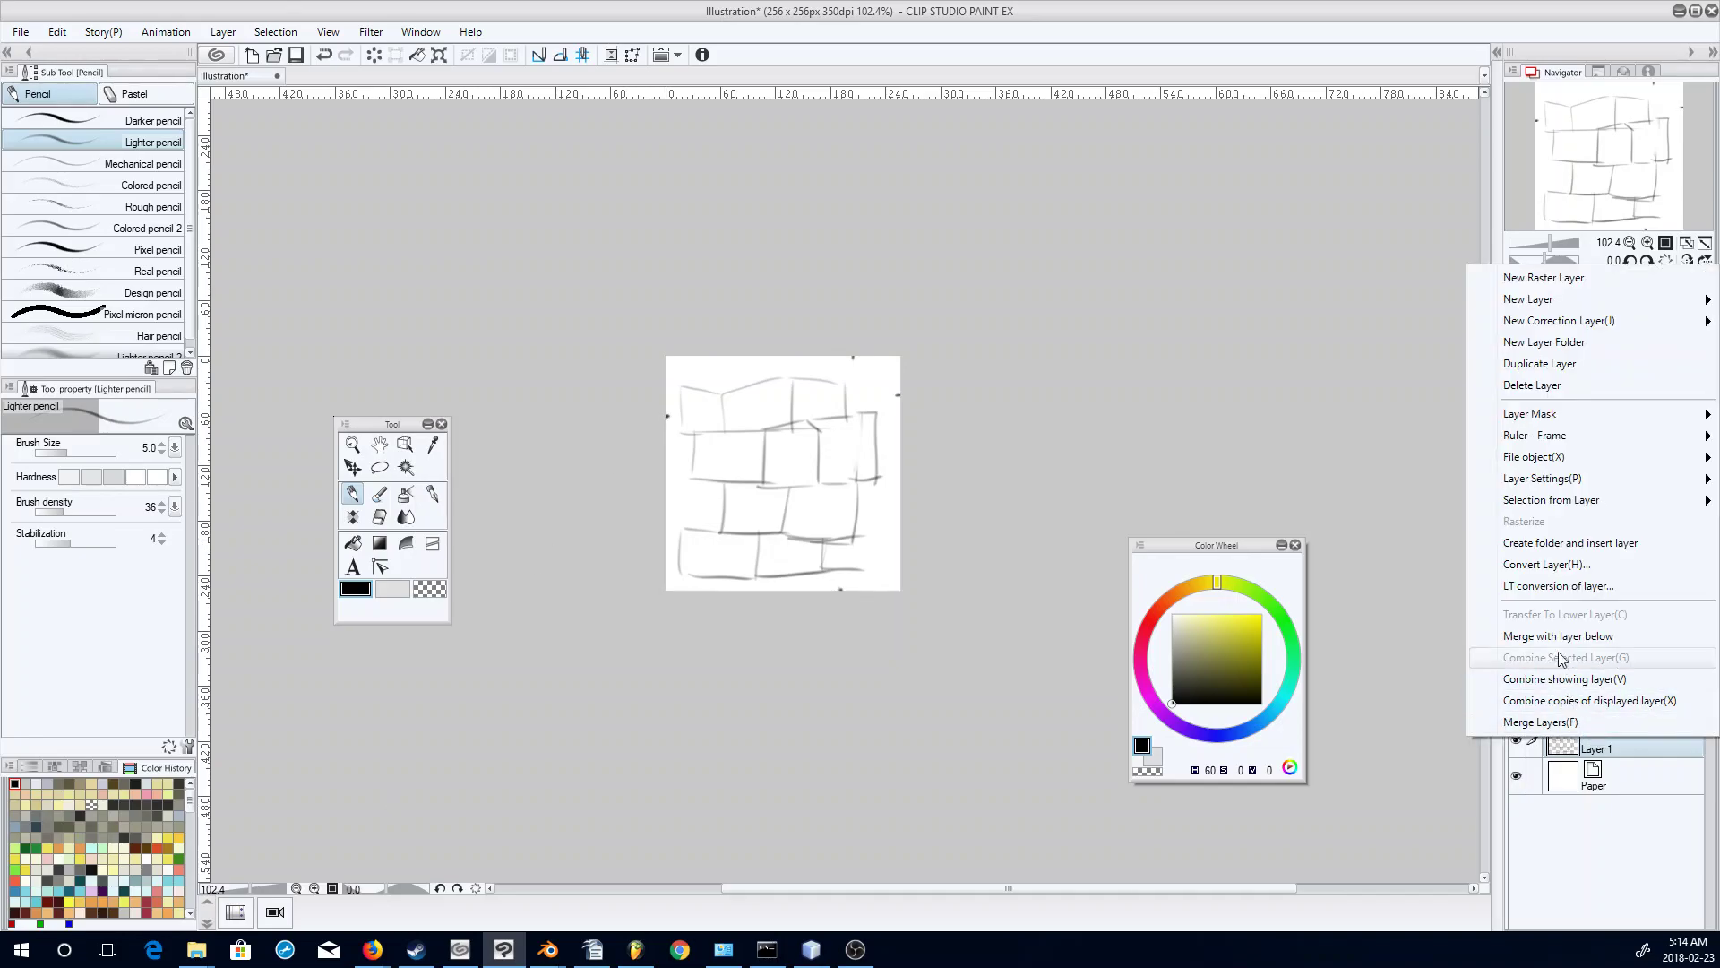
{"action": "left_click", "coordinate": [1563, 564]}
{"action": "left_click_drag", "start_coordinate": [1020, 254], "coordinate": [1242, 268]}
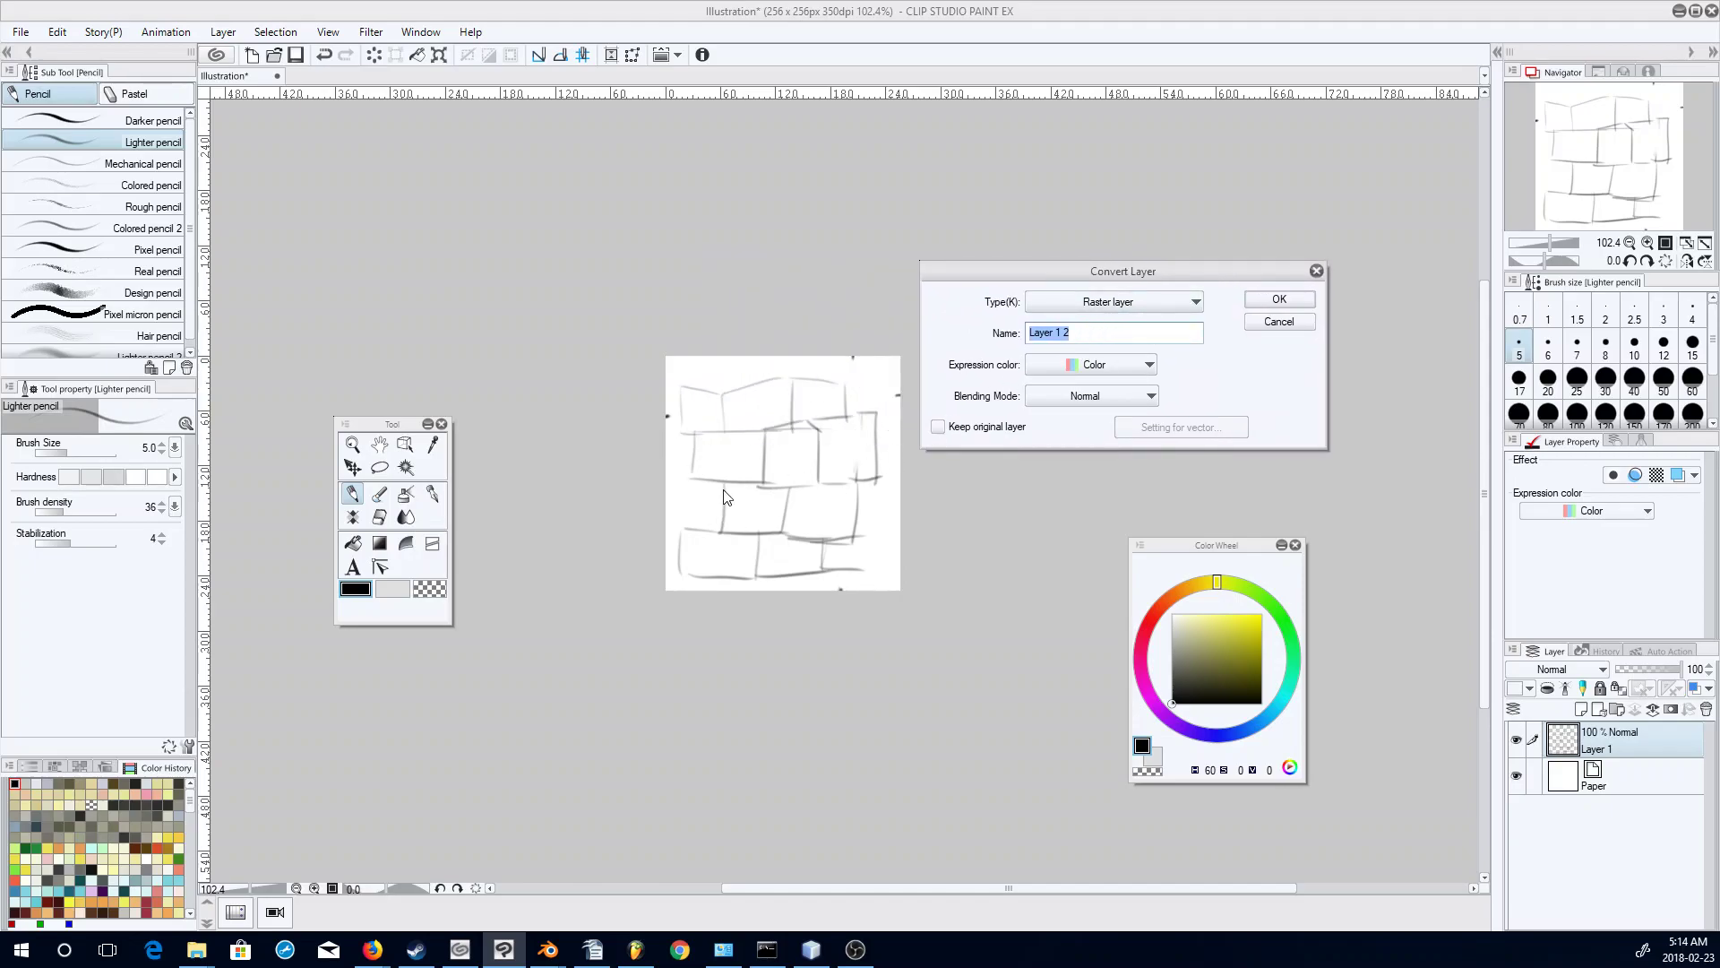
{"action": "left_click", "coordinate": [1189, 305]}
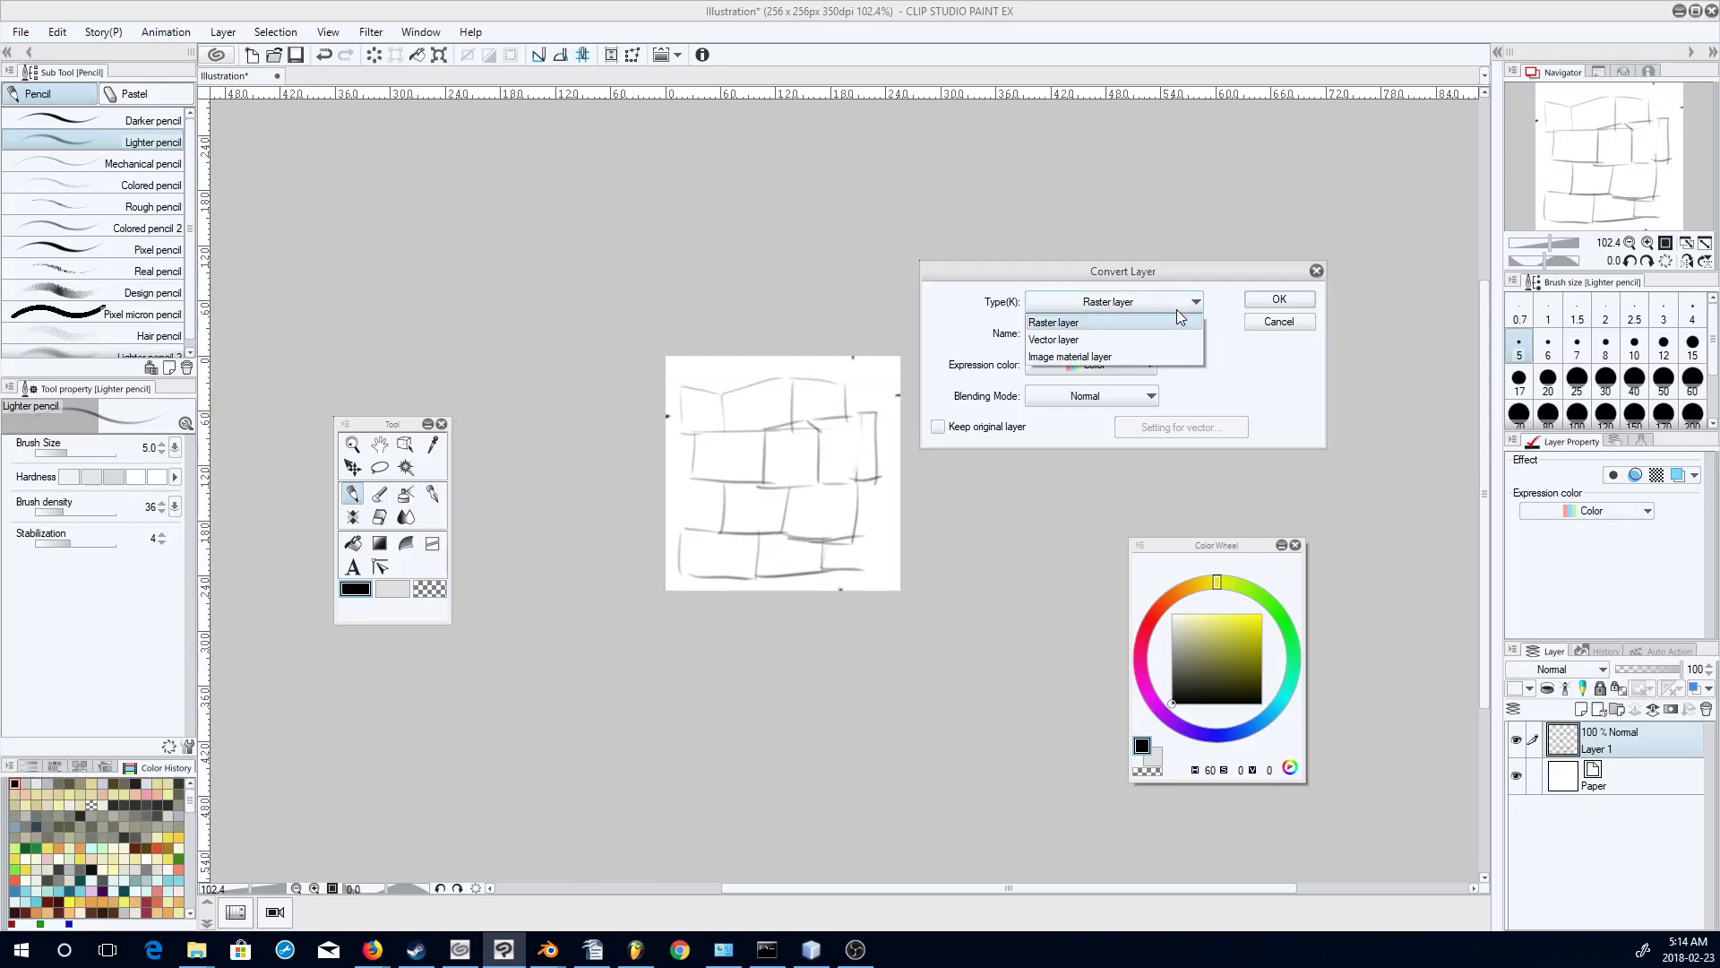
{"action": "left_click", "coordinate": [1147, 356]}
{"action": "left_click", "coordinate": [1149, 361]}
{"action": "left_click", "coordinate": [1181, 357]}
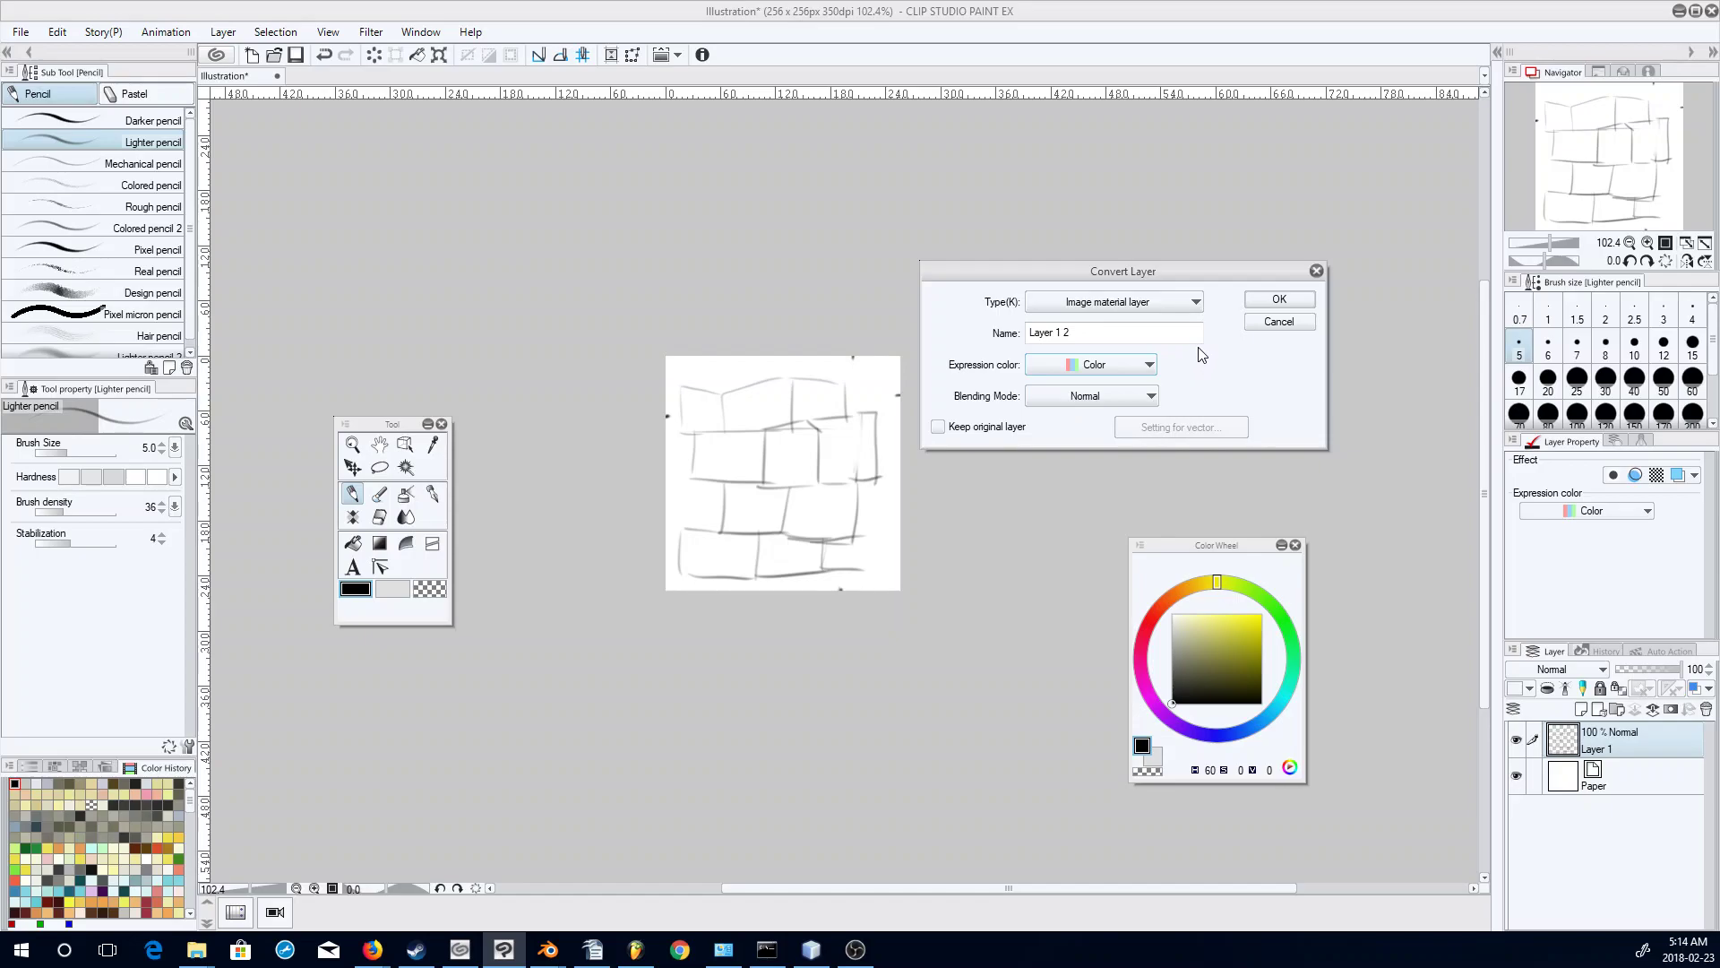
{"action": "left_click", "coordinate": [1279, 300]}
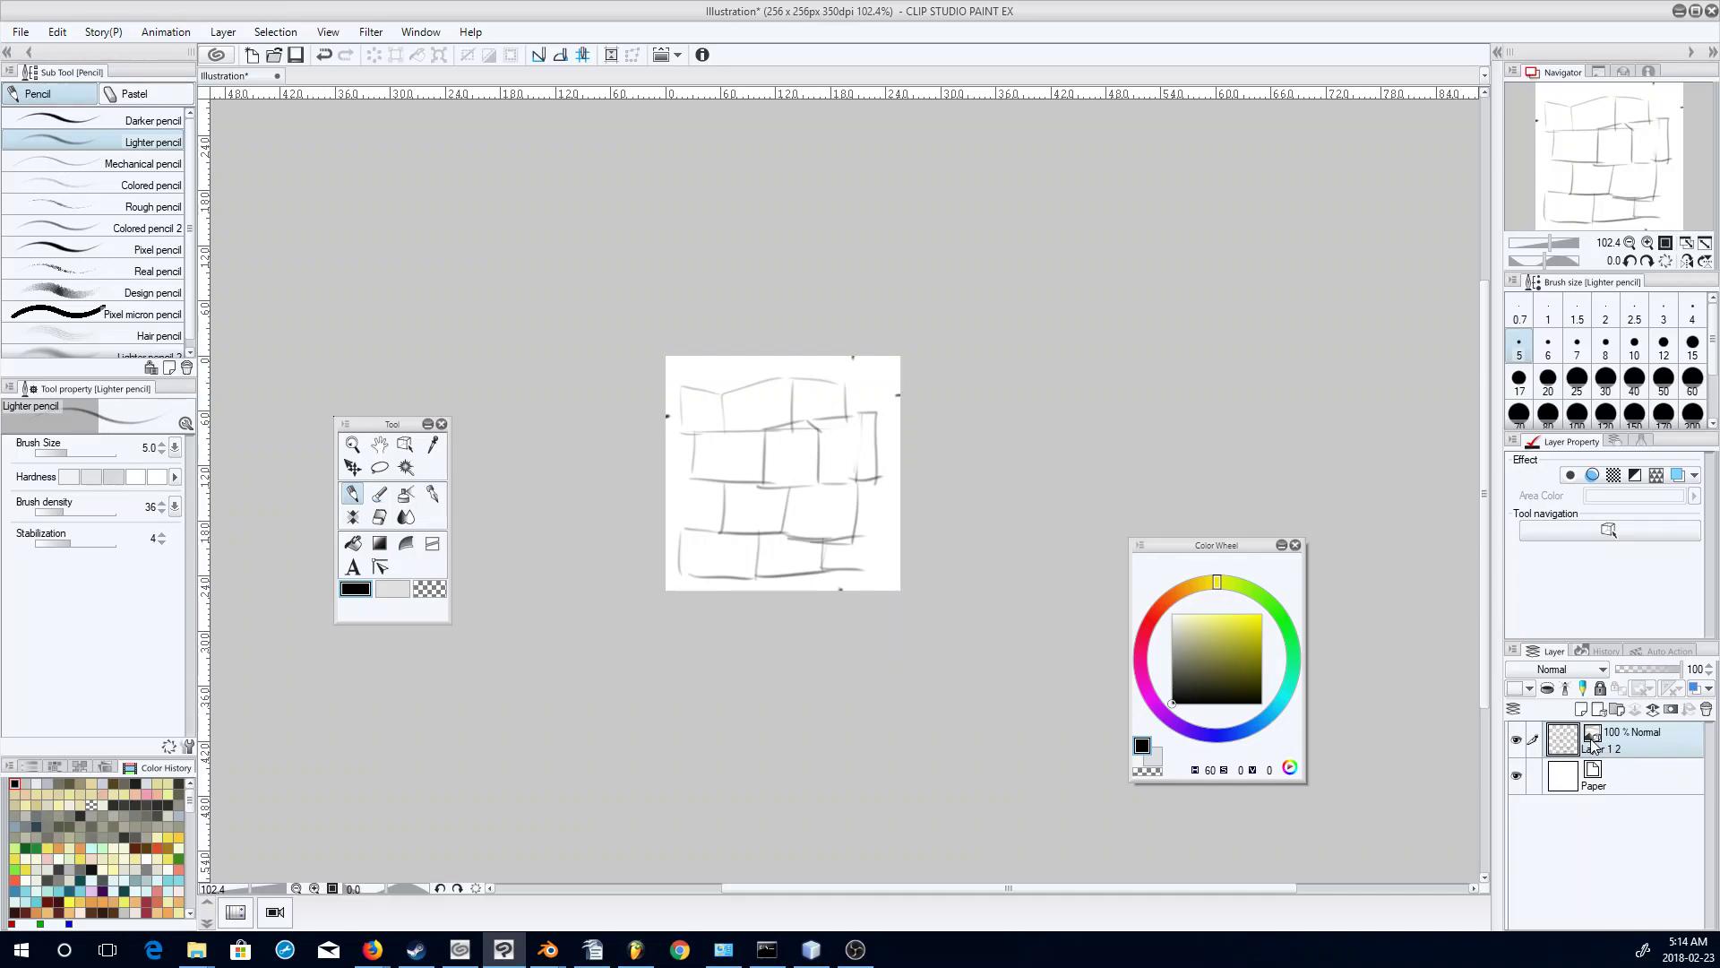
Offset the brick image diagonally with the Object tool and enable tiling so it repeats across the canvas.
{"action": "left_click", "coordinate": [405, 445]}
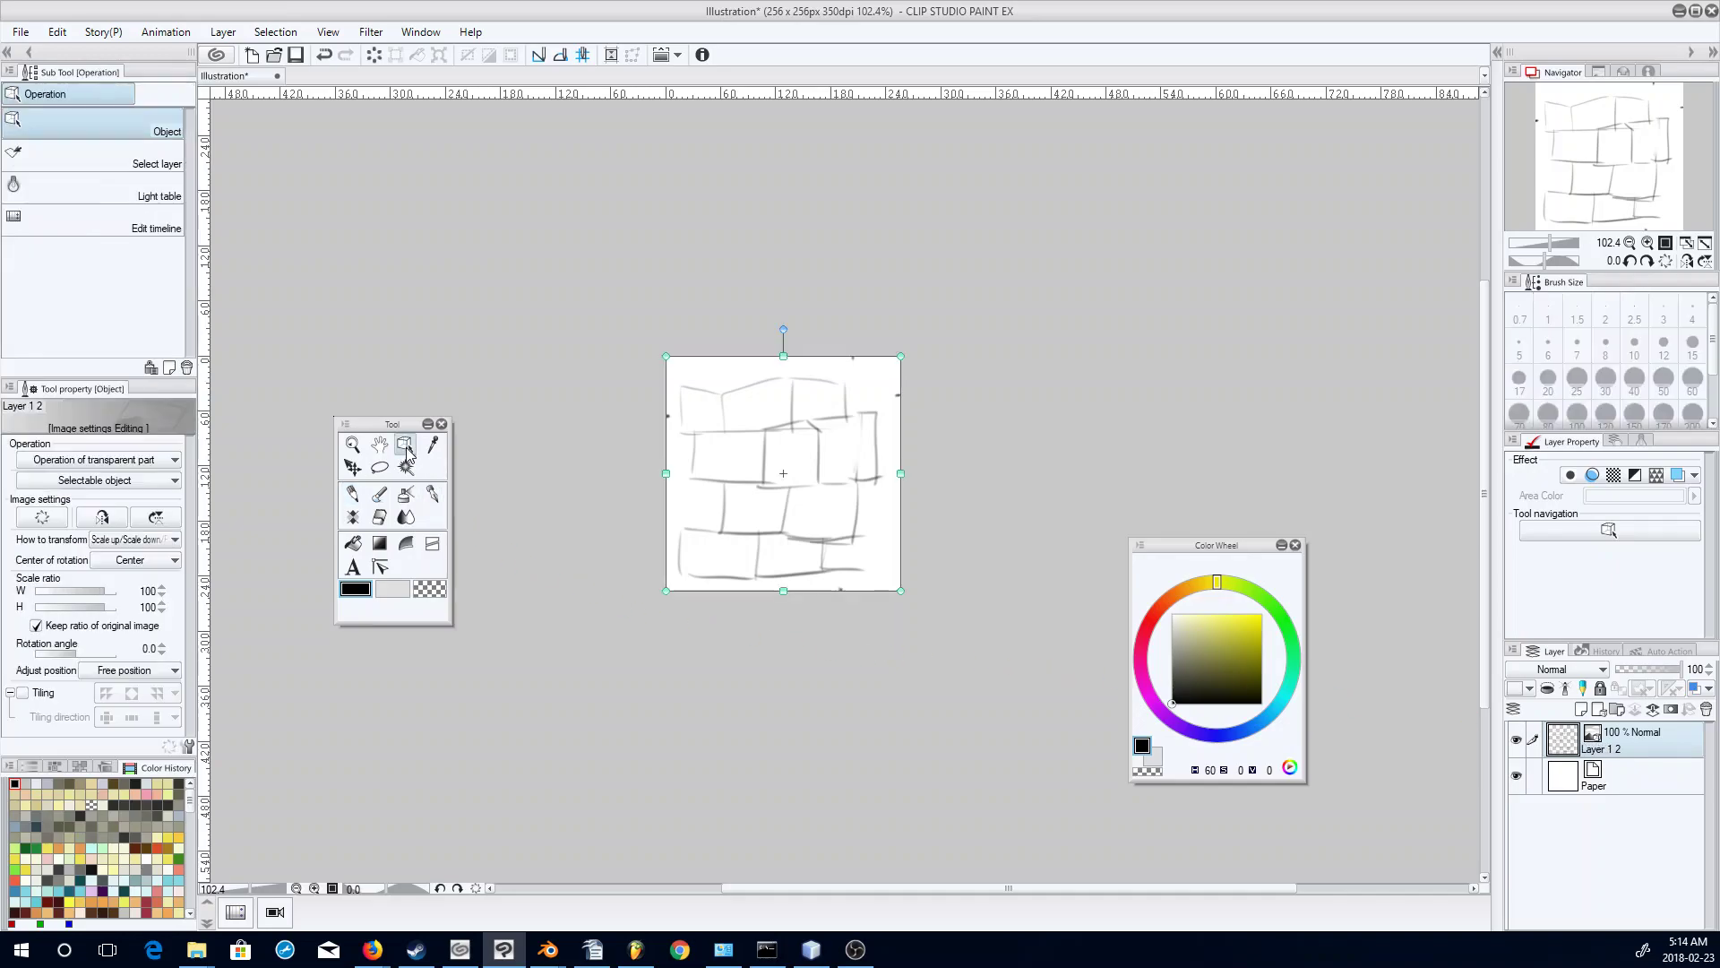
{"action": "left_click_drag", "start_coordinate": [810, 428], "coordinate": [851, 495]}
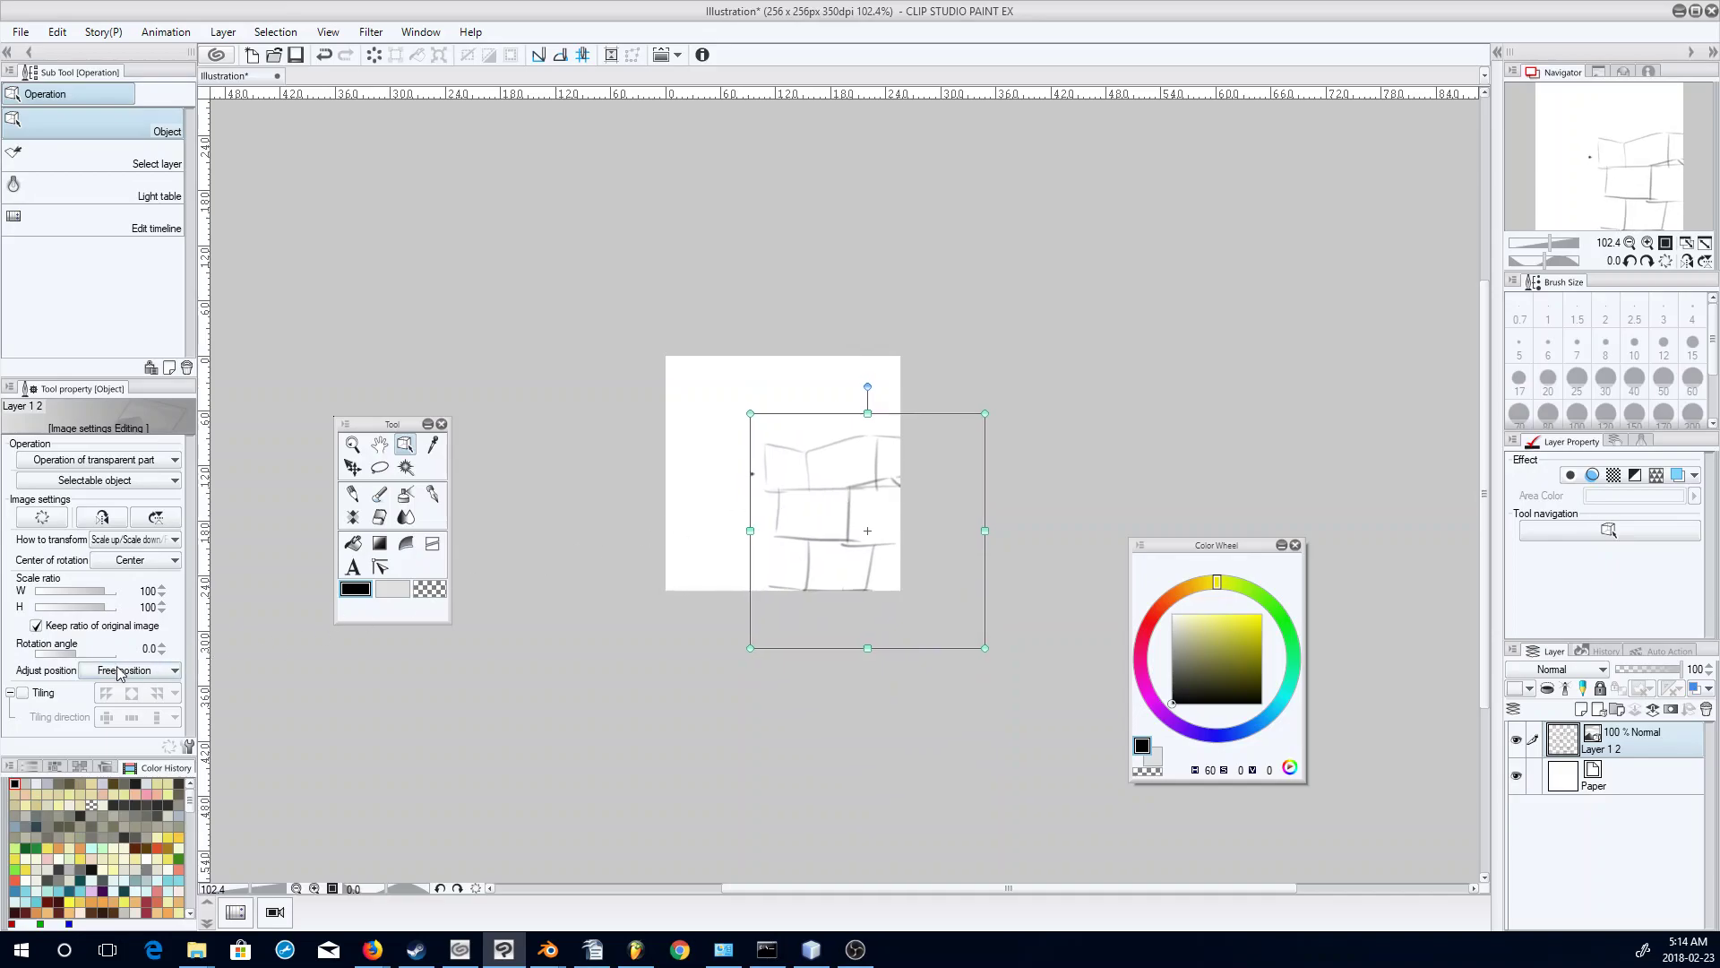
{"action": "left_click", "coordinate": [24, 693]}
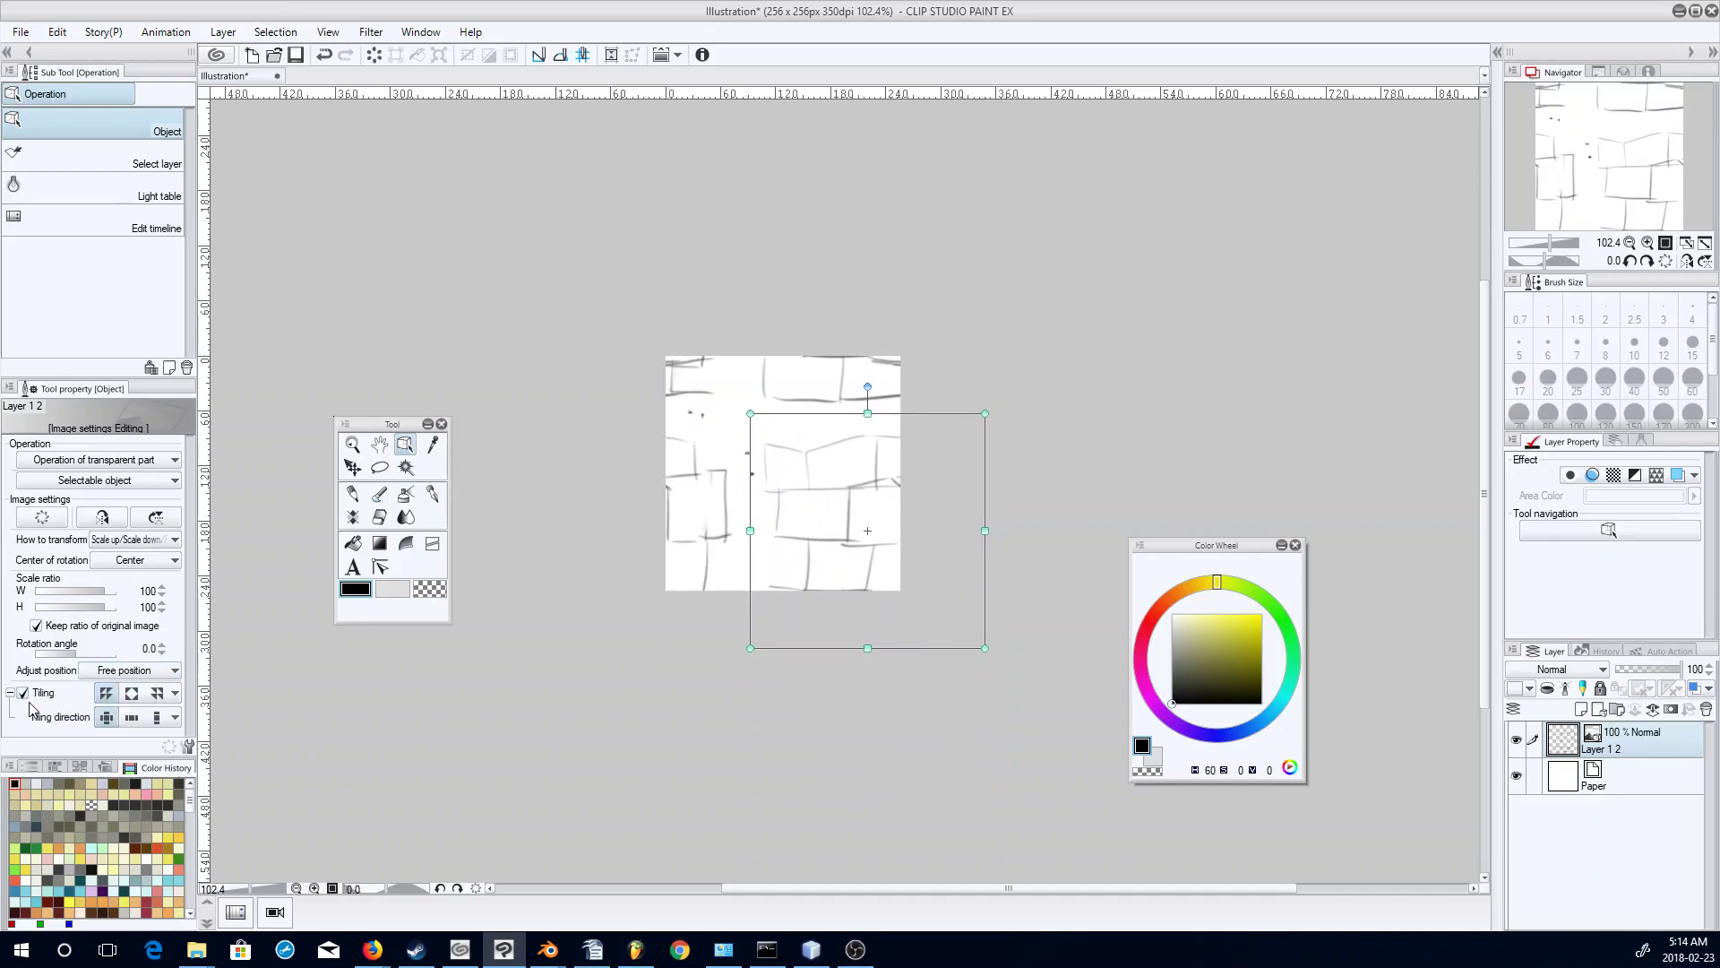
{"action": "left_click_drag", "start_coordinate": [853, 488], "coordinate": [907, 504]}
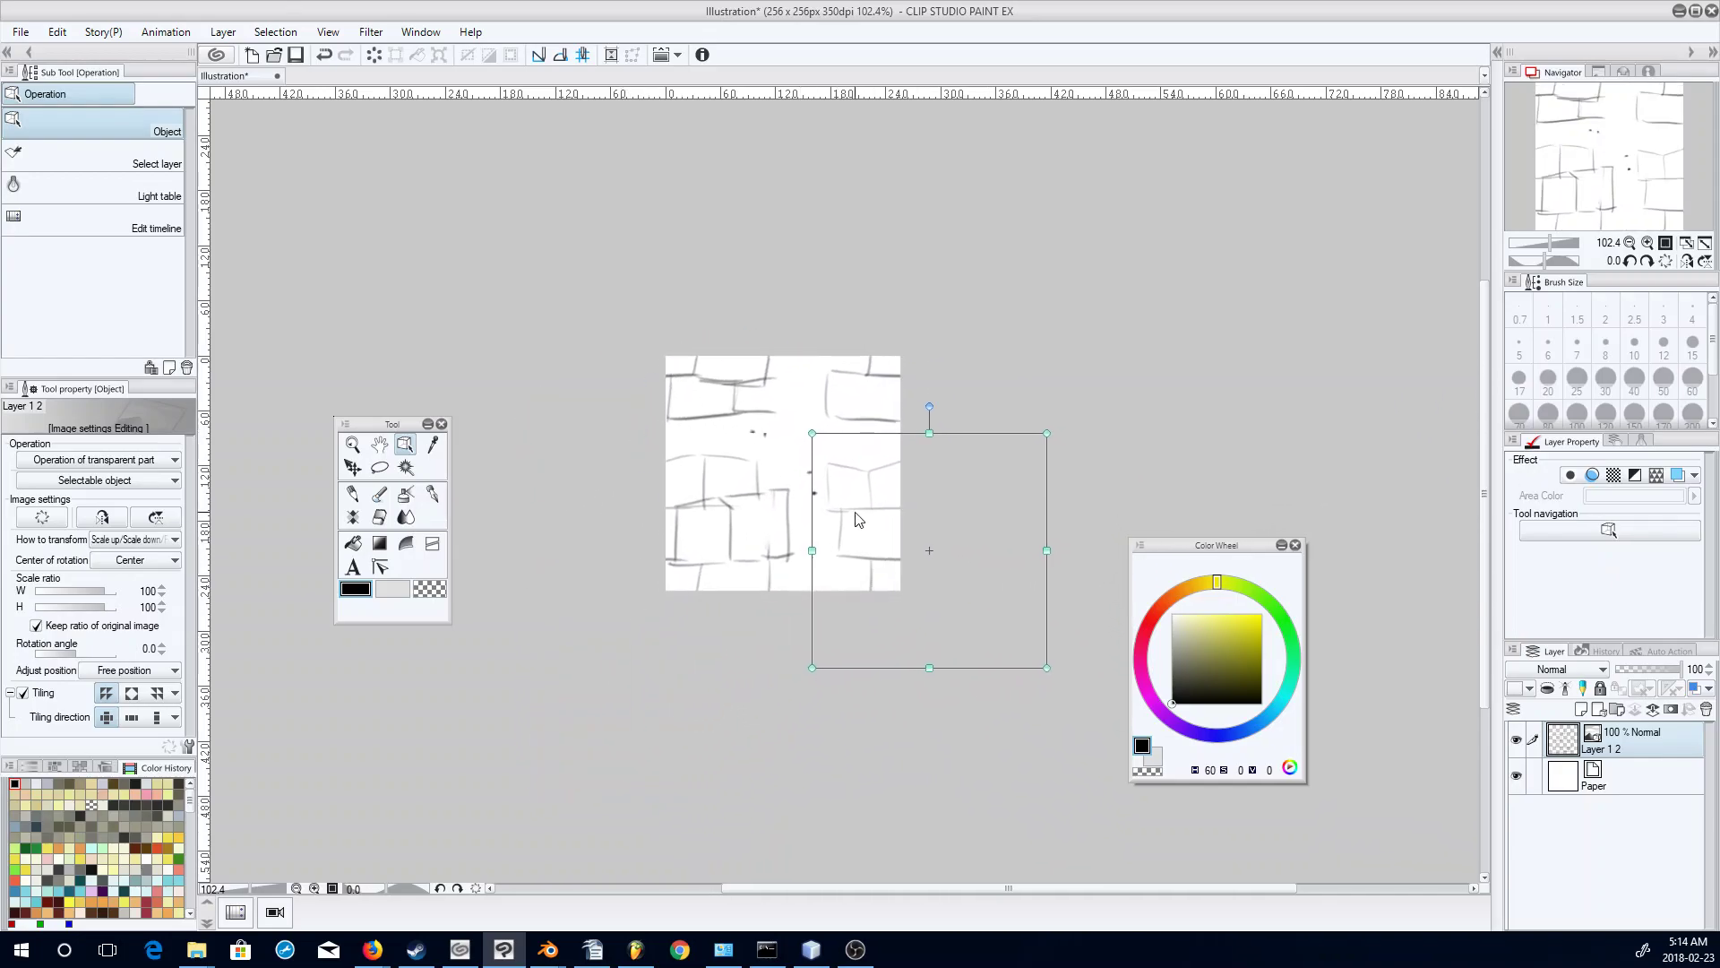
Convert the tiled brick layer to a raster layer.
{"action": "right_click", "coordinate": [1621, 746]}
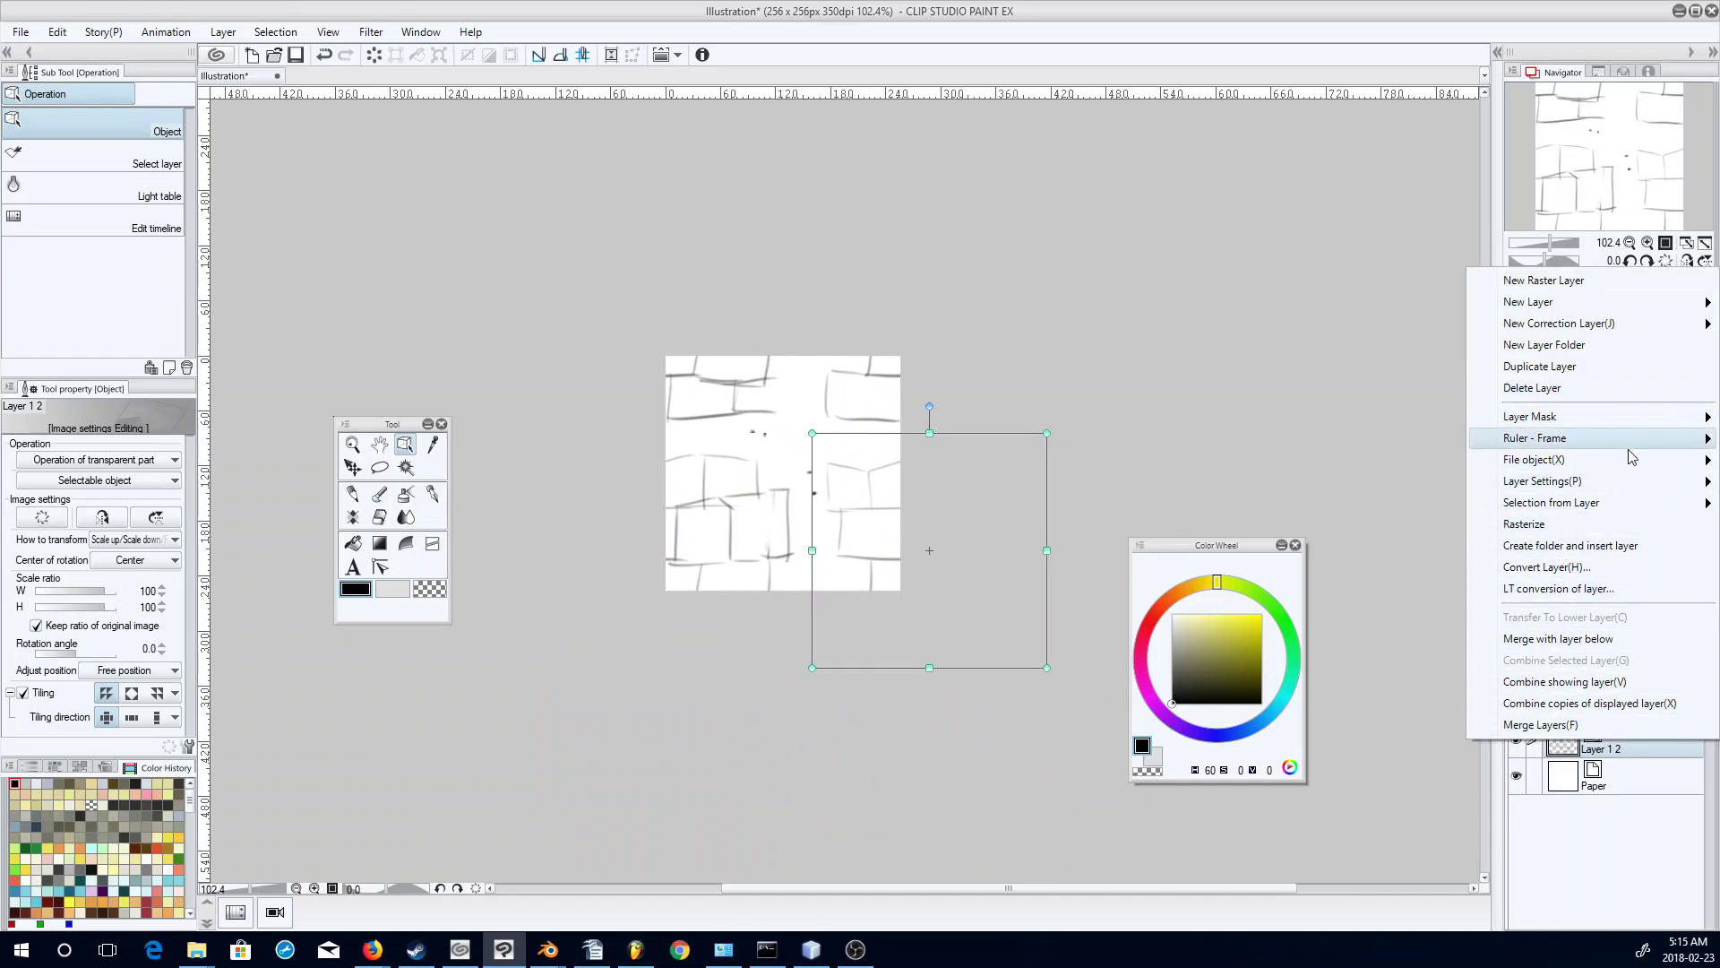
{"action": "left_click", "coordinate": [1546, 566]}
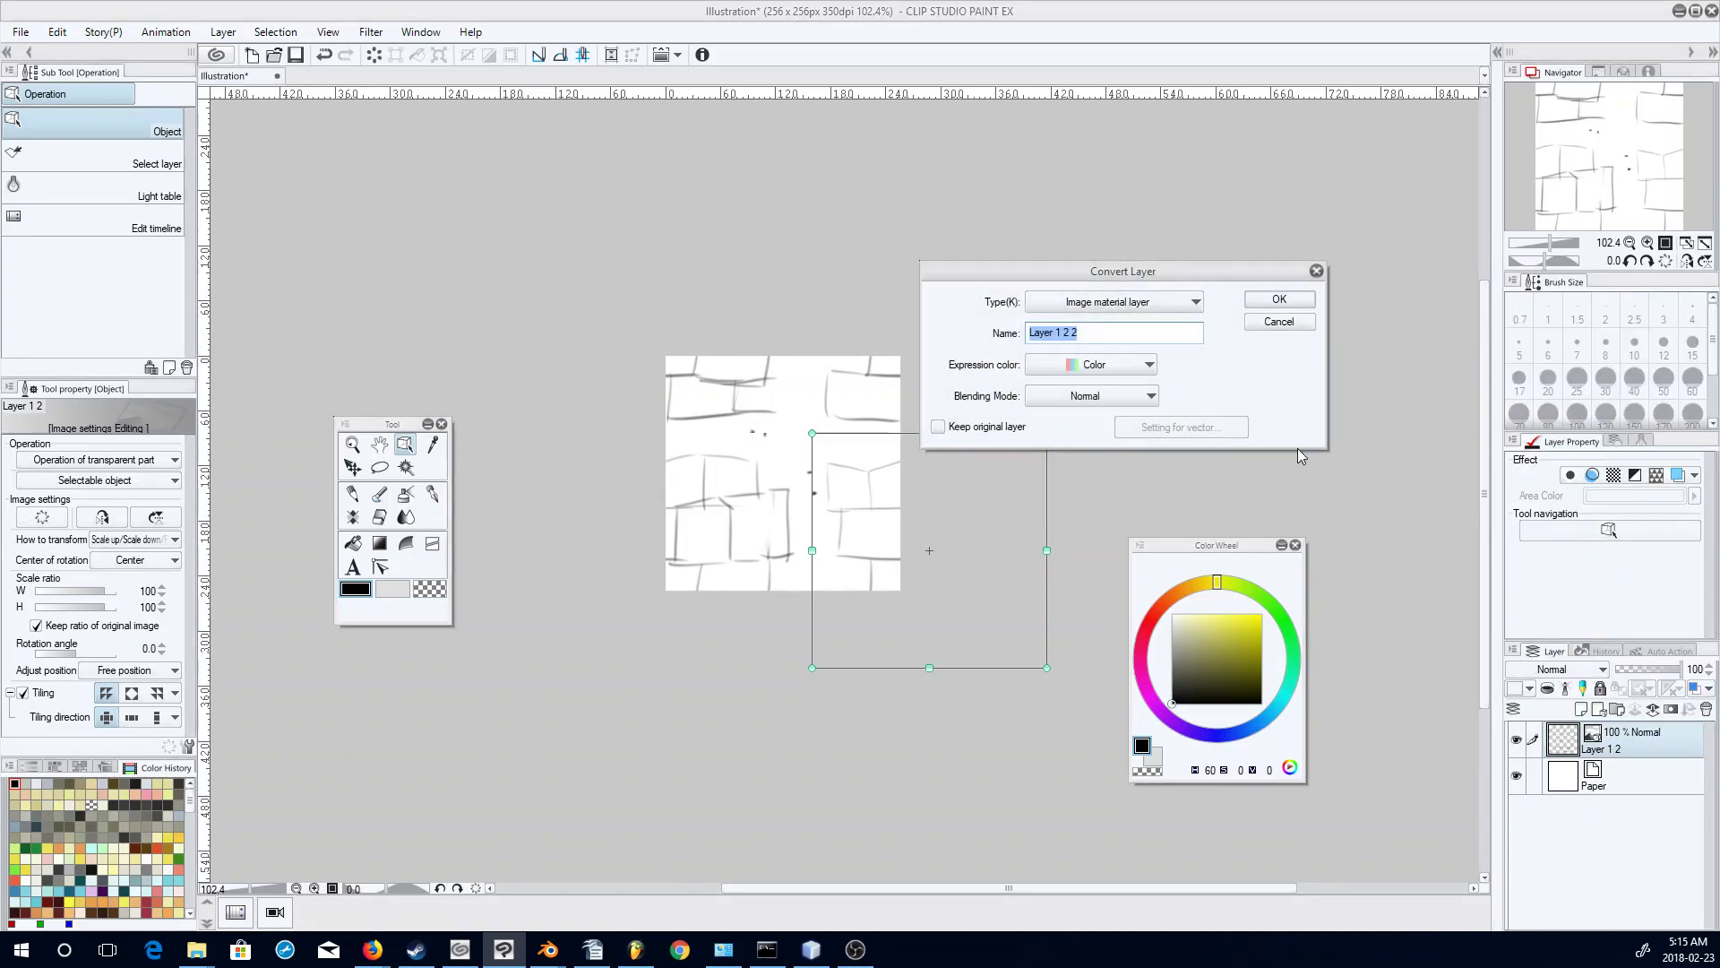
{"action": "left_click", "coordinate": [1145, 303]}
{"action": "left_click", "coordinate": [1109, 319]}
{"action": "left_click", "coordinate": [1283, 301]}
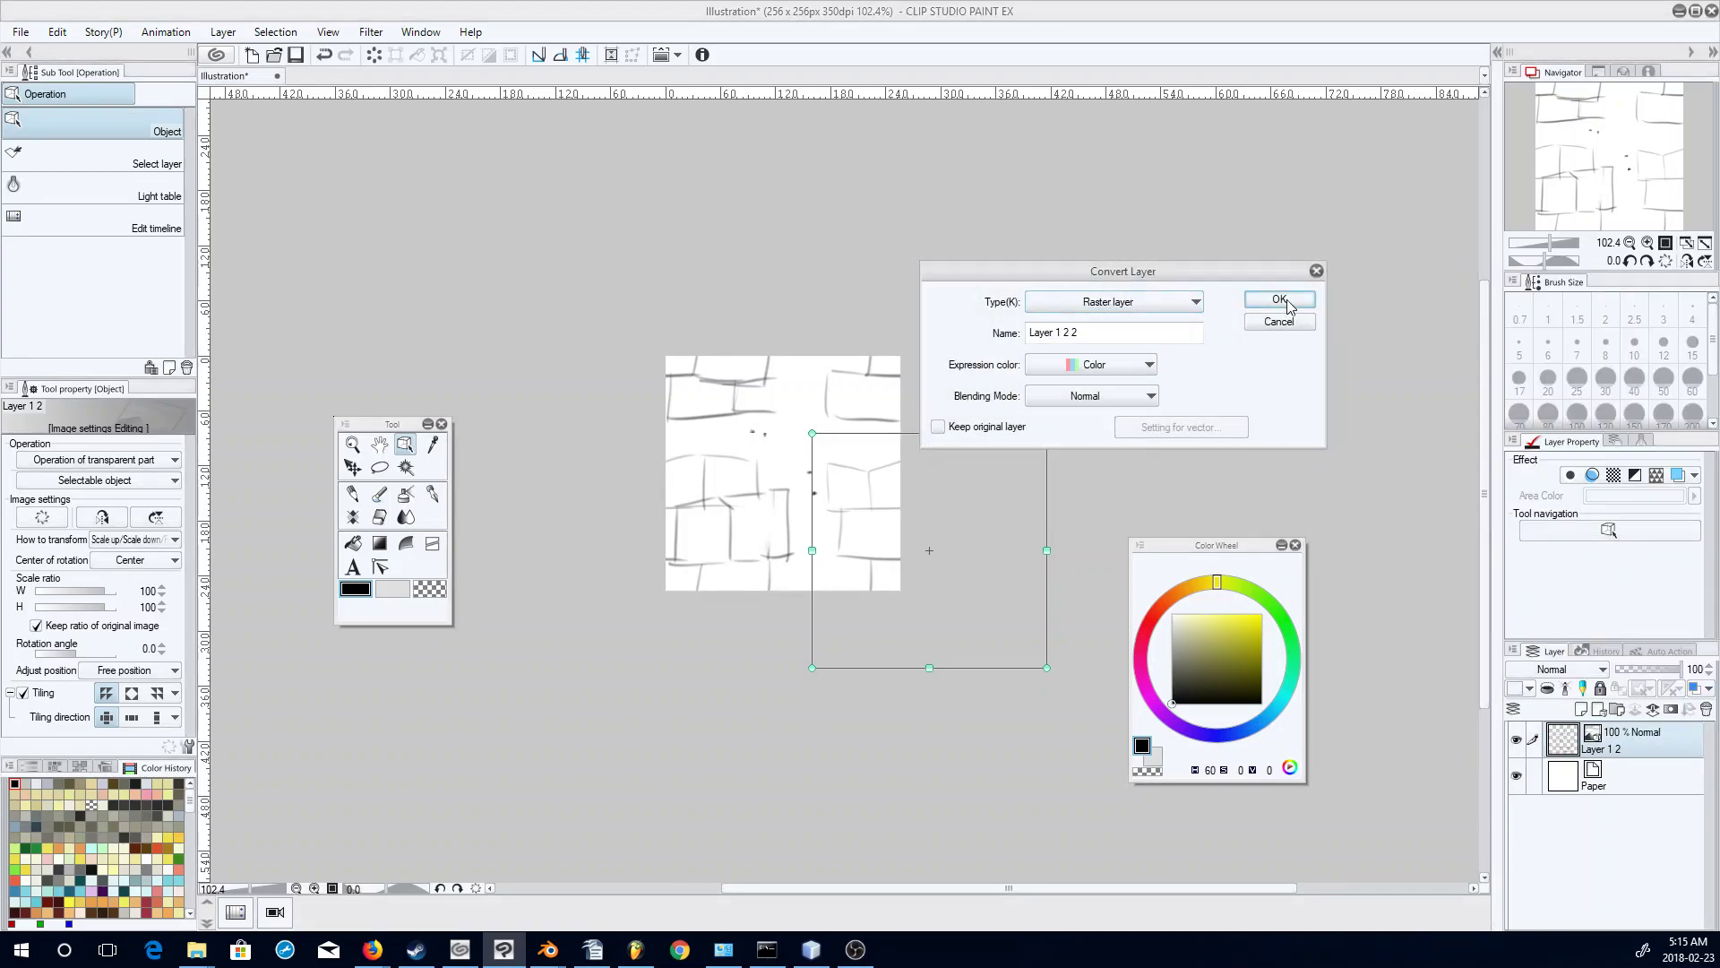
Erase the stray marks along the vertical seam using the Lighter pencil with transparent colour.
{"action": "left_click", "coordinate": [380, 517]}
{"action": "left_click", "coordinate": [380, 495]}
{"action": "left_click", "coordinate": [353, 494]}
{"action": "left_click", "coordinate": [1148, 771]}
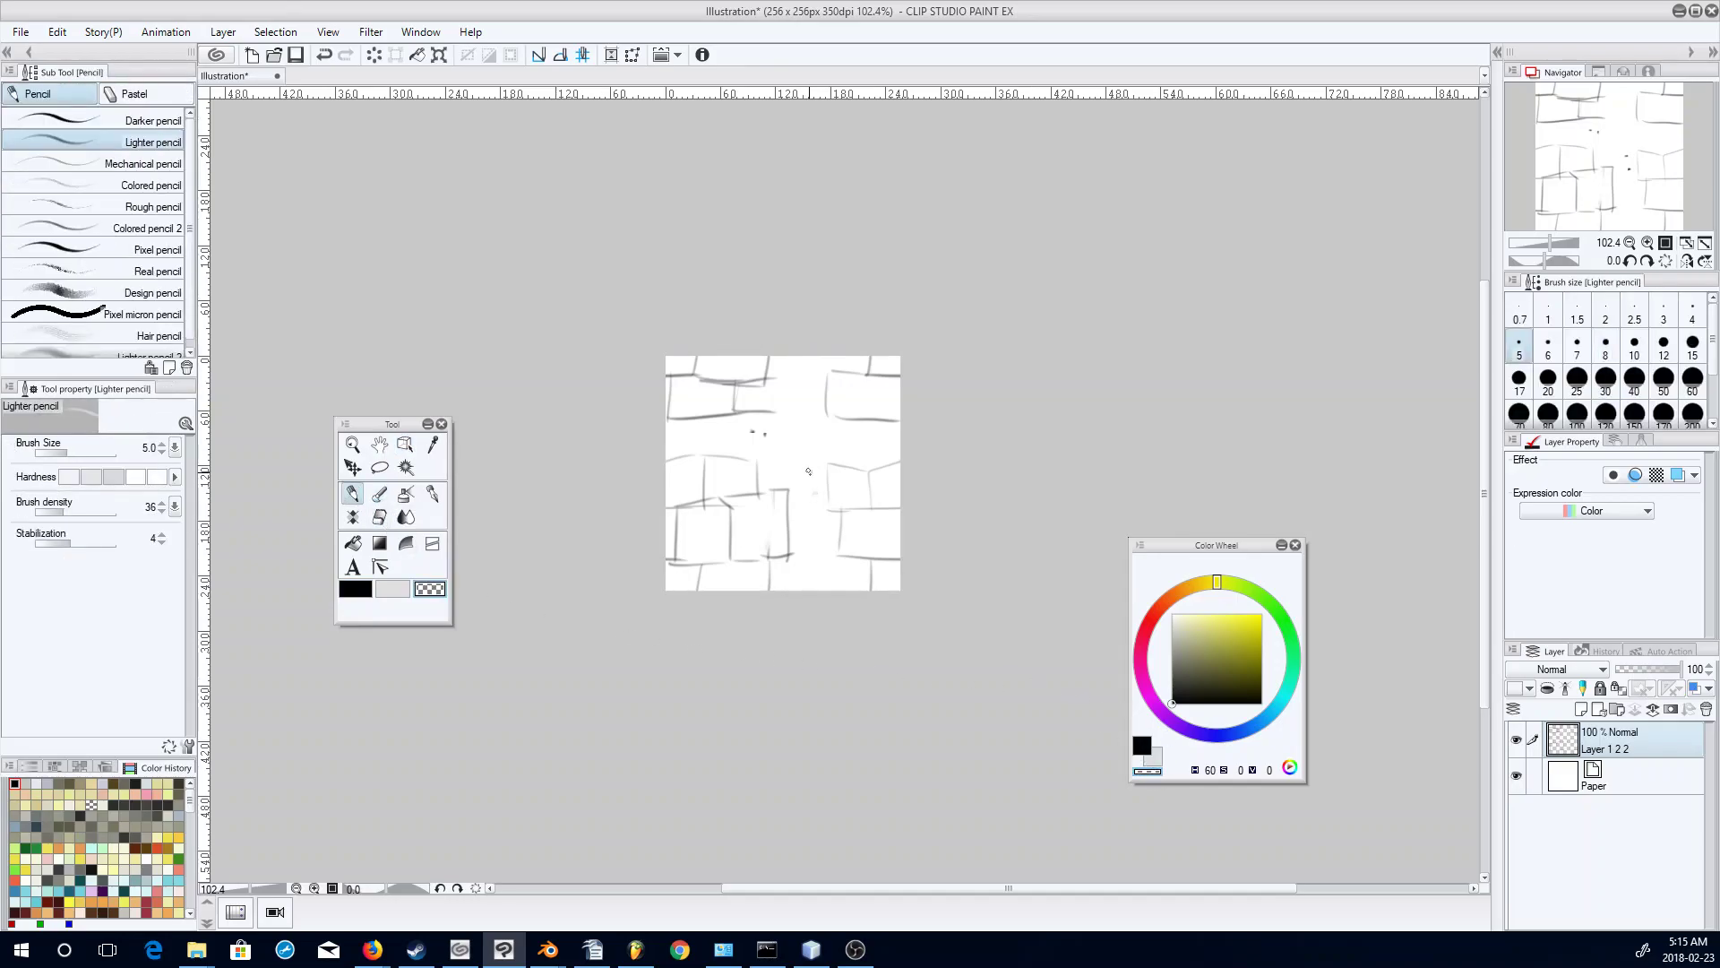
{"action": "left_click_drag", "start_coordinate": [808, 470], "coordinate": [812, 473]}
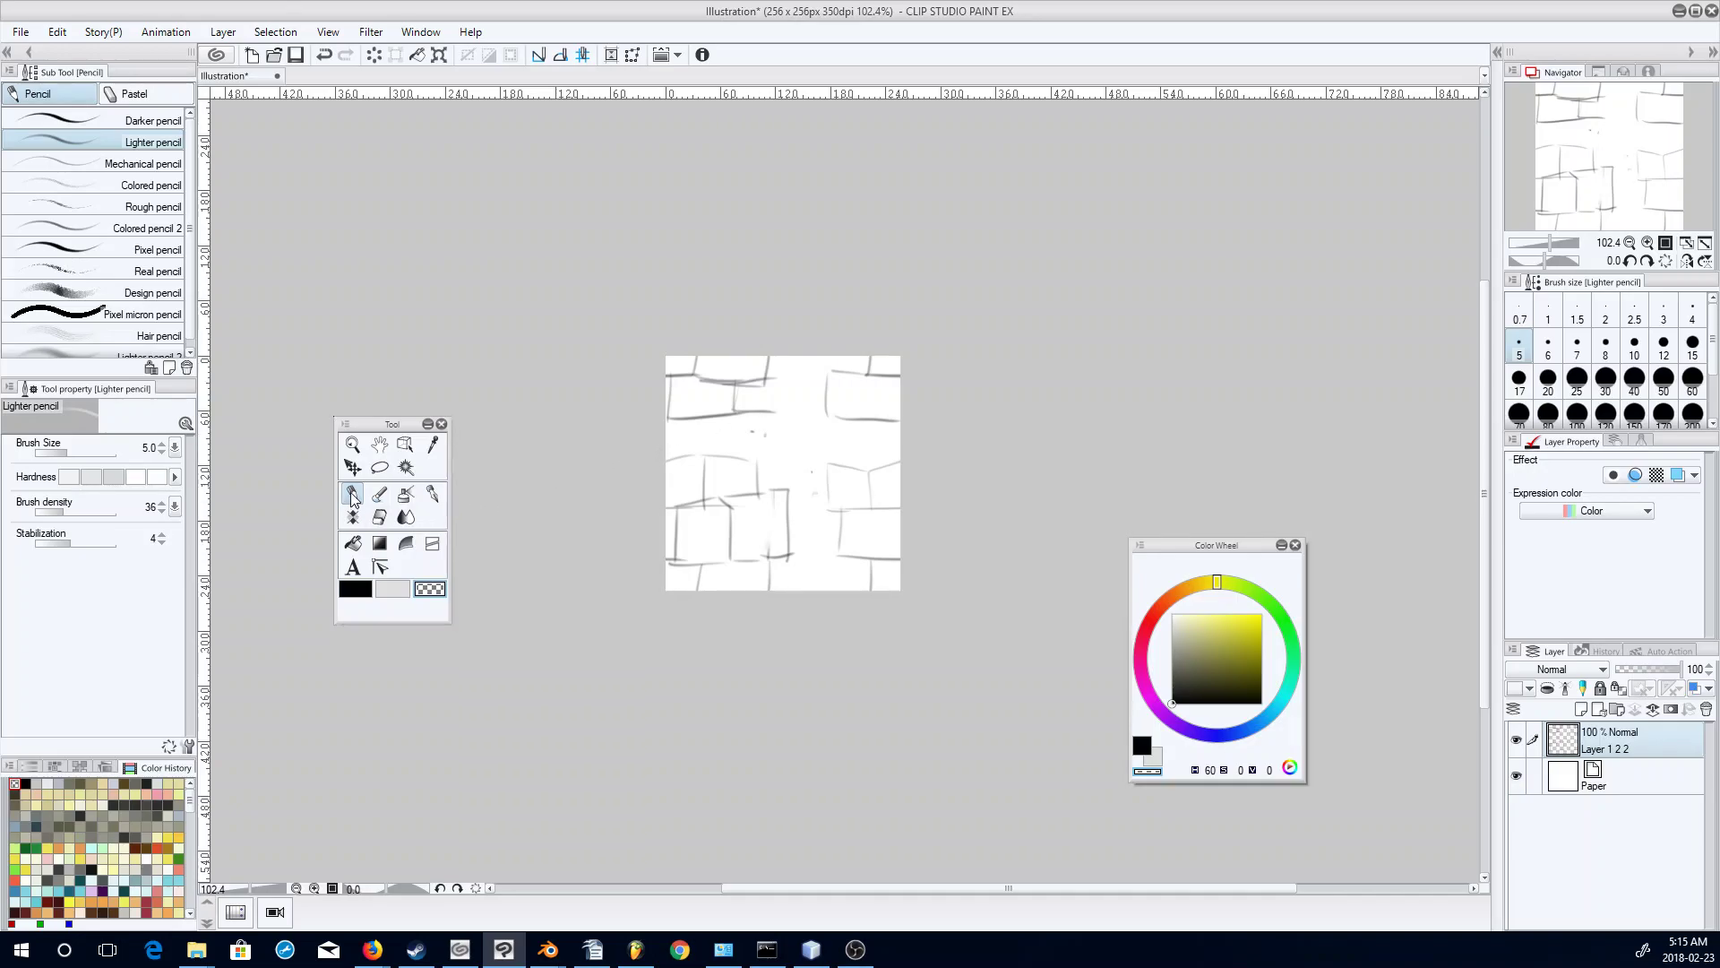
Draw the missing brick lines in black across the empty seam areas to join the pattern.
{"action": "left_click", "coordinate": [1144, 744]}
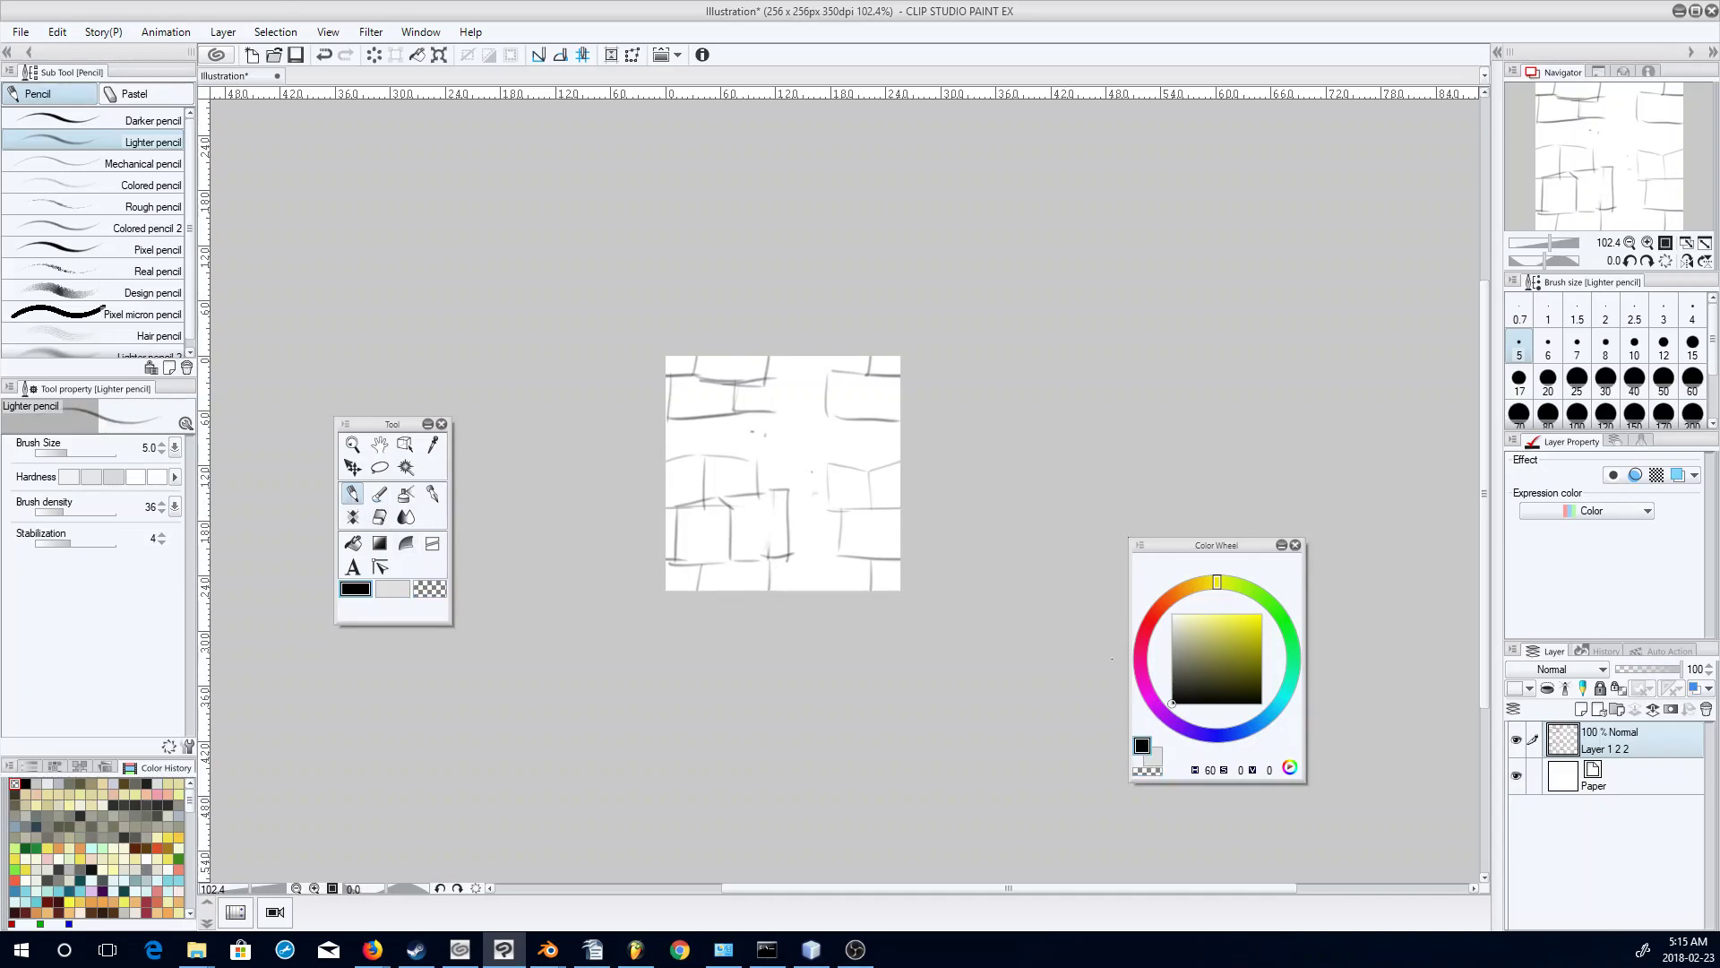
{"action": "mouse_move", "coordinate": [781, 420]}
{"action": "left_mouse_down"}
{"action": "mouse_move", "coordinate": [776, 464]}
{"action": "mouse_move", "coordinate": [688, 422]}
{"action": "mouse_move", "coordinate": [689, 453]}
{"action": "mouse_move", "coordinate": [801, 449]}
{"action": "mouse_move", "coordinate": [783, 418]}
{"action": "mouse_move", "coordinate": [868, 417]}
{"action": "mouse_move", "coordinate": [861, 464]}
{"action": "mouse_move", "coordinate": [784, 455]}
{"action": "mouse_move", "coordinate": [820, 454]}
{"action": "mouse_move", "coordinate": [829, 485]}
{"action": "mouse_move", "coordinate": [759, 490]}
{"action": "mouse_move", "coordinate": [824, 495]}
{"action": "left_mouse_up"}
{"action": "left_click_drag", "start_coordinate": [842, 559], "coordinate": [780, 554]}
{"action": "left_click_drag", "start_coordinate": [763, 378], "coordinate": [827, 369]}
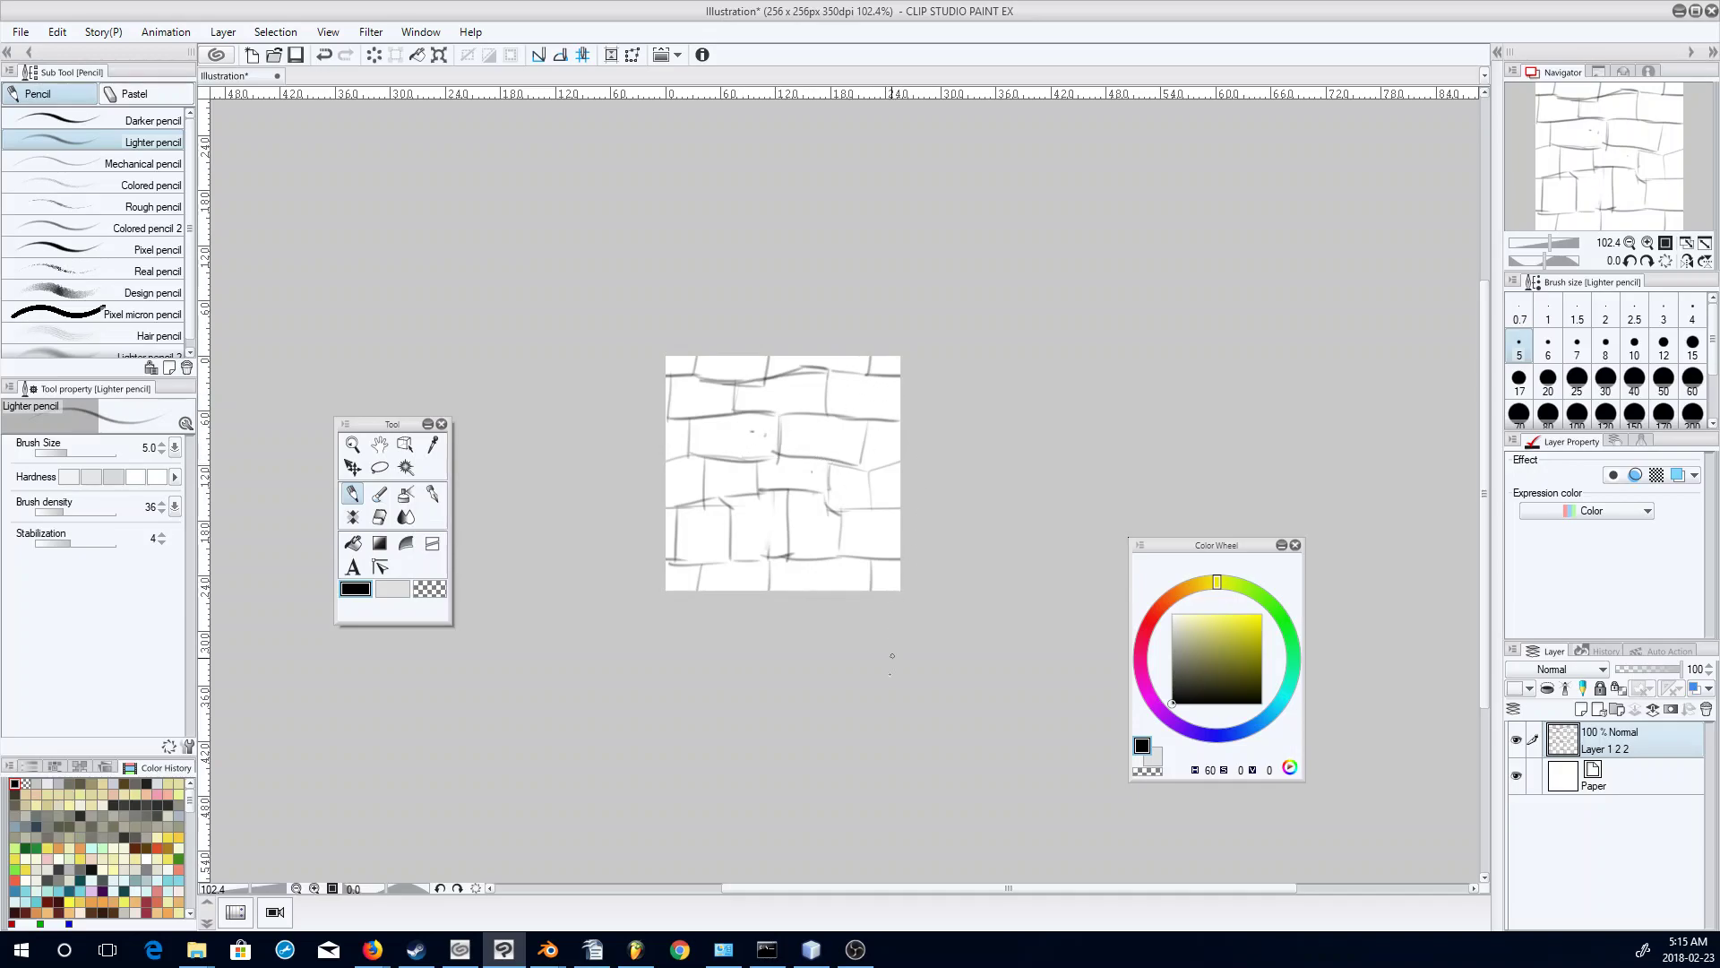
Convert the completed brick layer to an image material layer and select it with the Object tool.
{"action": "right_click", "coordinate": [1612, 745]}
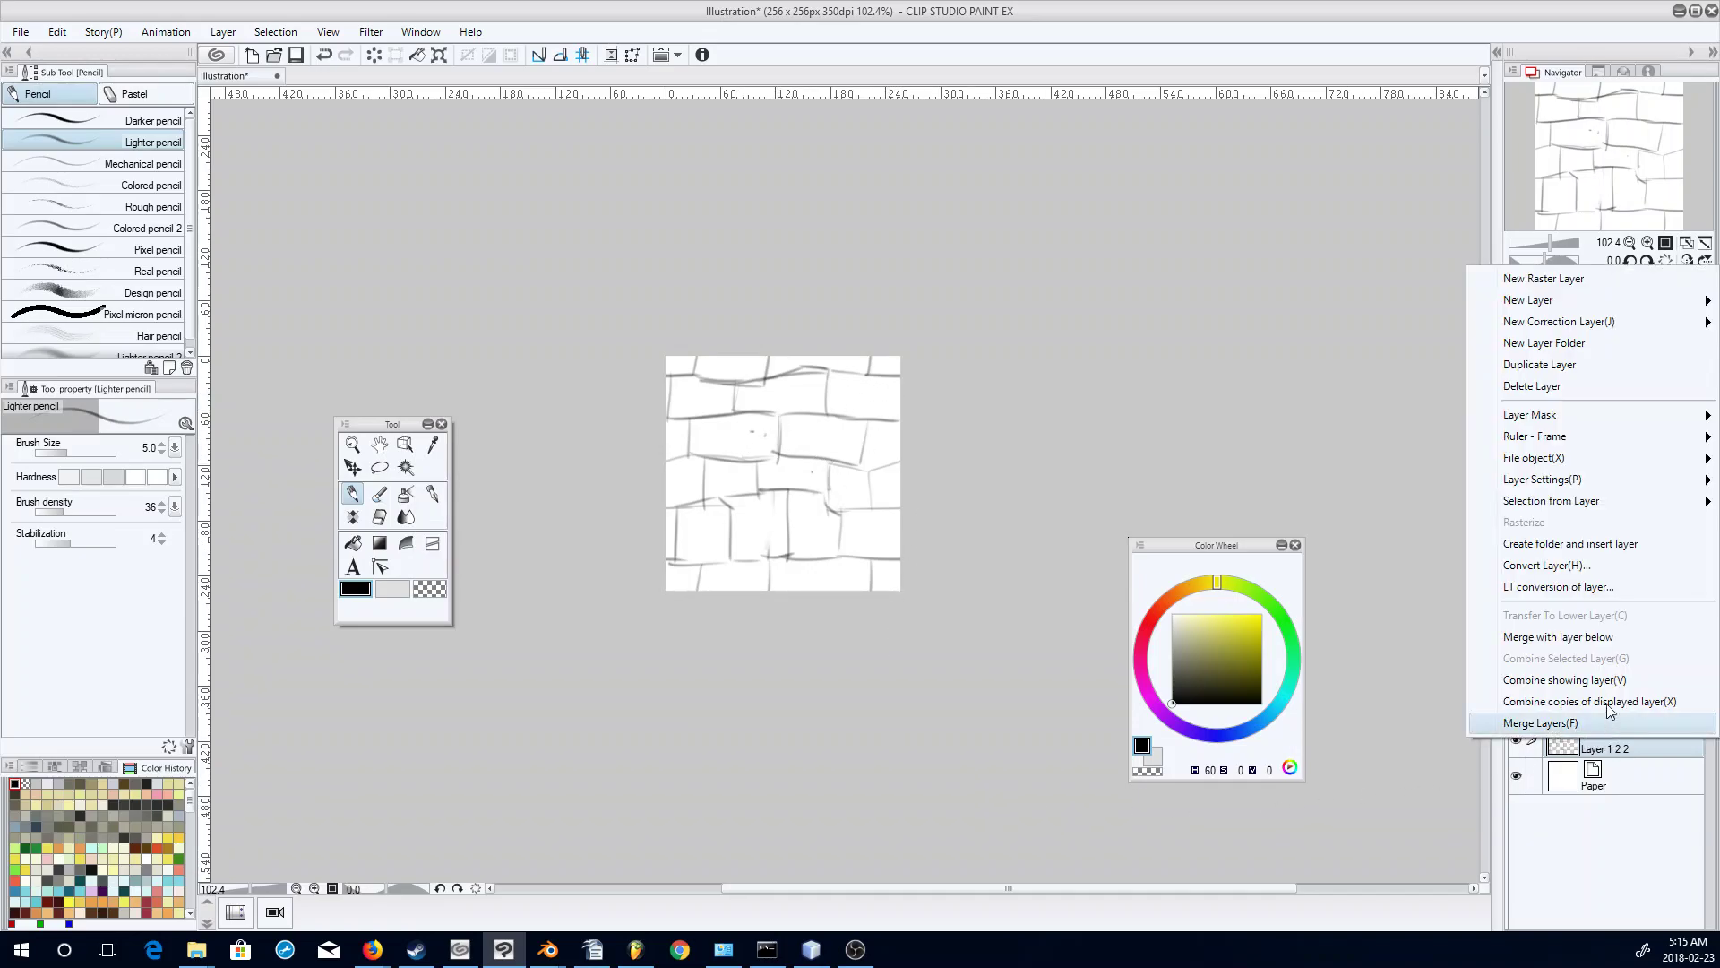
{"action": "left_click", "coordinate": [1547, 565]}
{"action": "left_click", "coordinate": [1156, 302]}
{"action": "left_click", "coordinate": [1134, 340]}
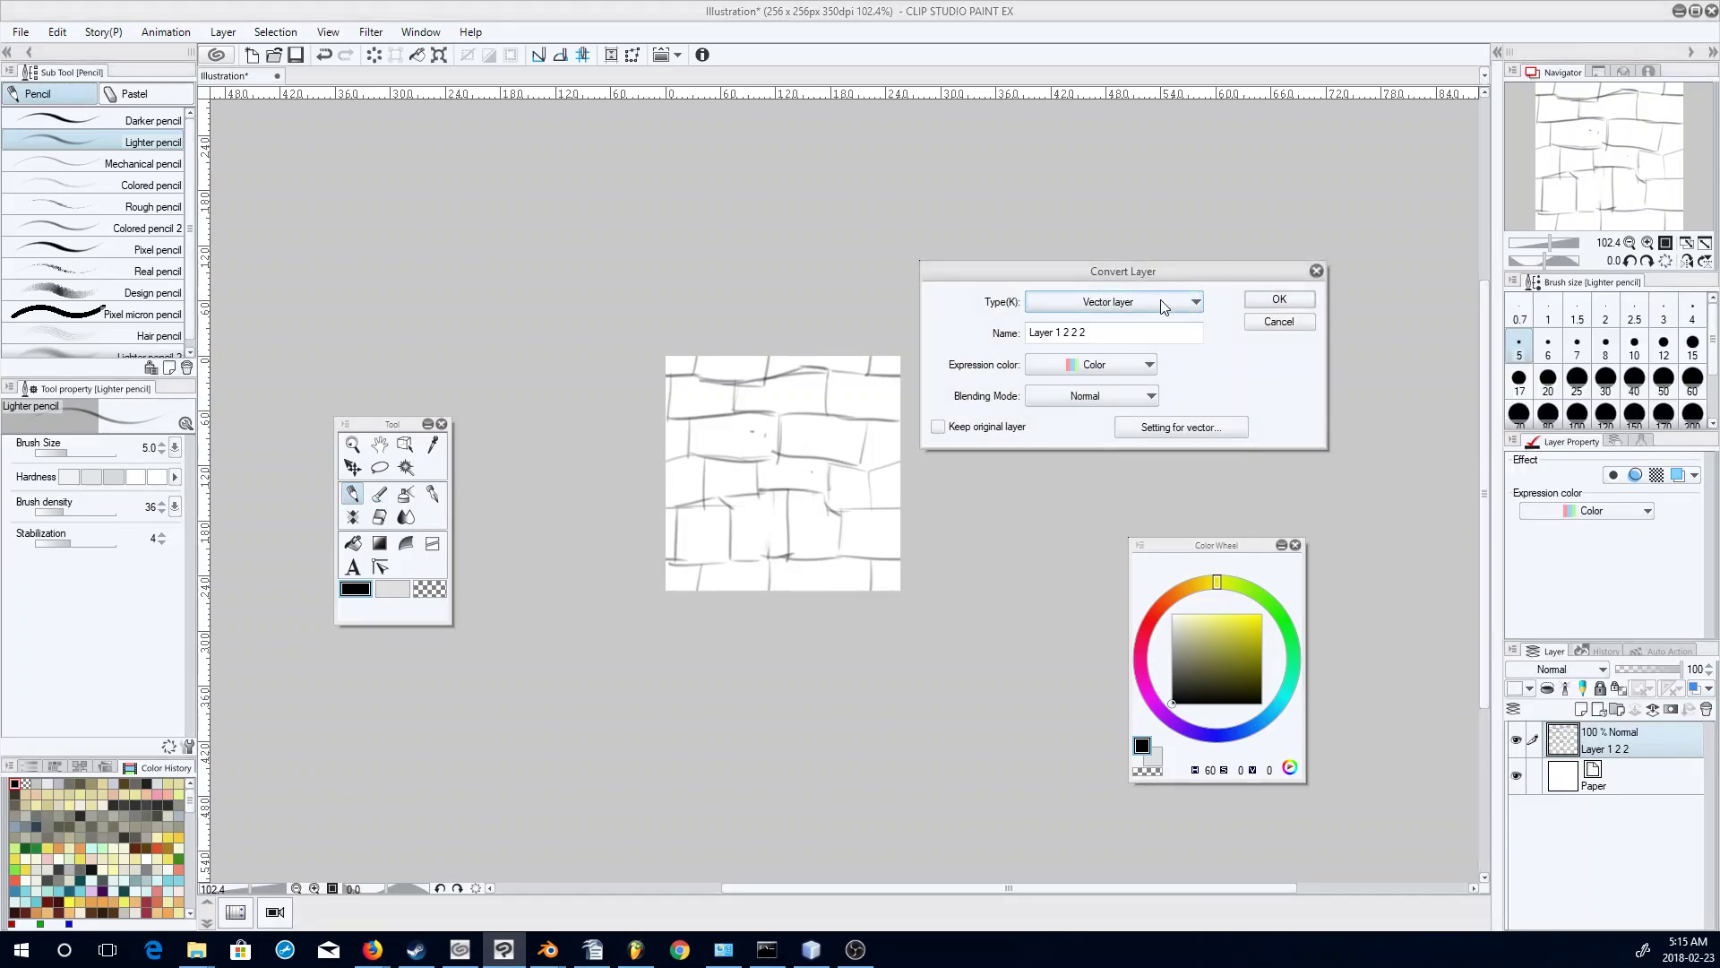
{"action": "left_click", "coordinate": [1160, 302]}
{"action": "left_click", "coordinate": [1132, 356]}
{"action": "left_click", "coordinate": [1261, 302]}
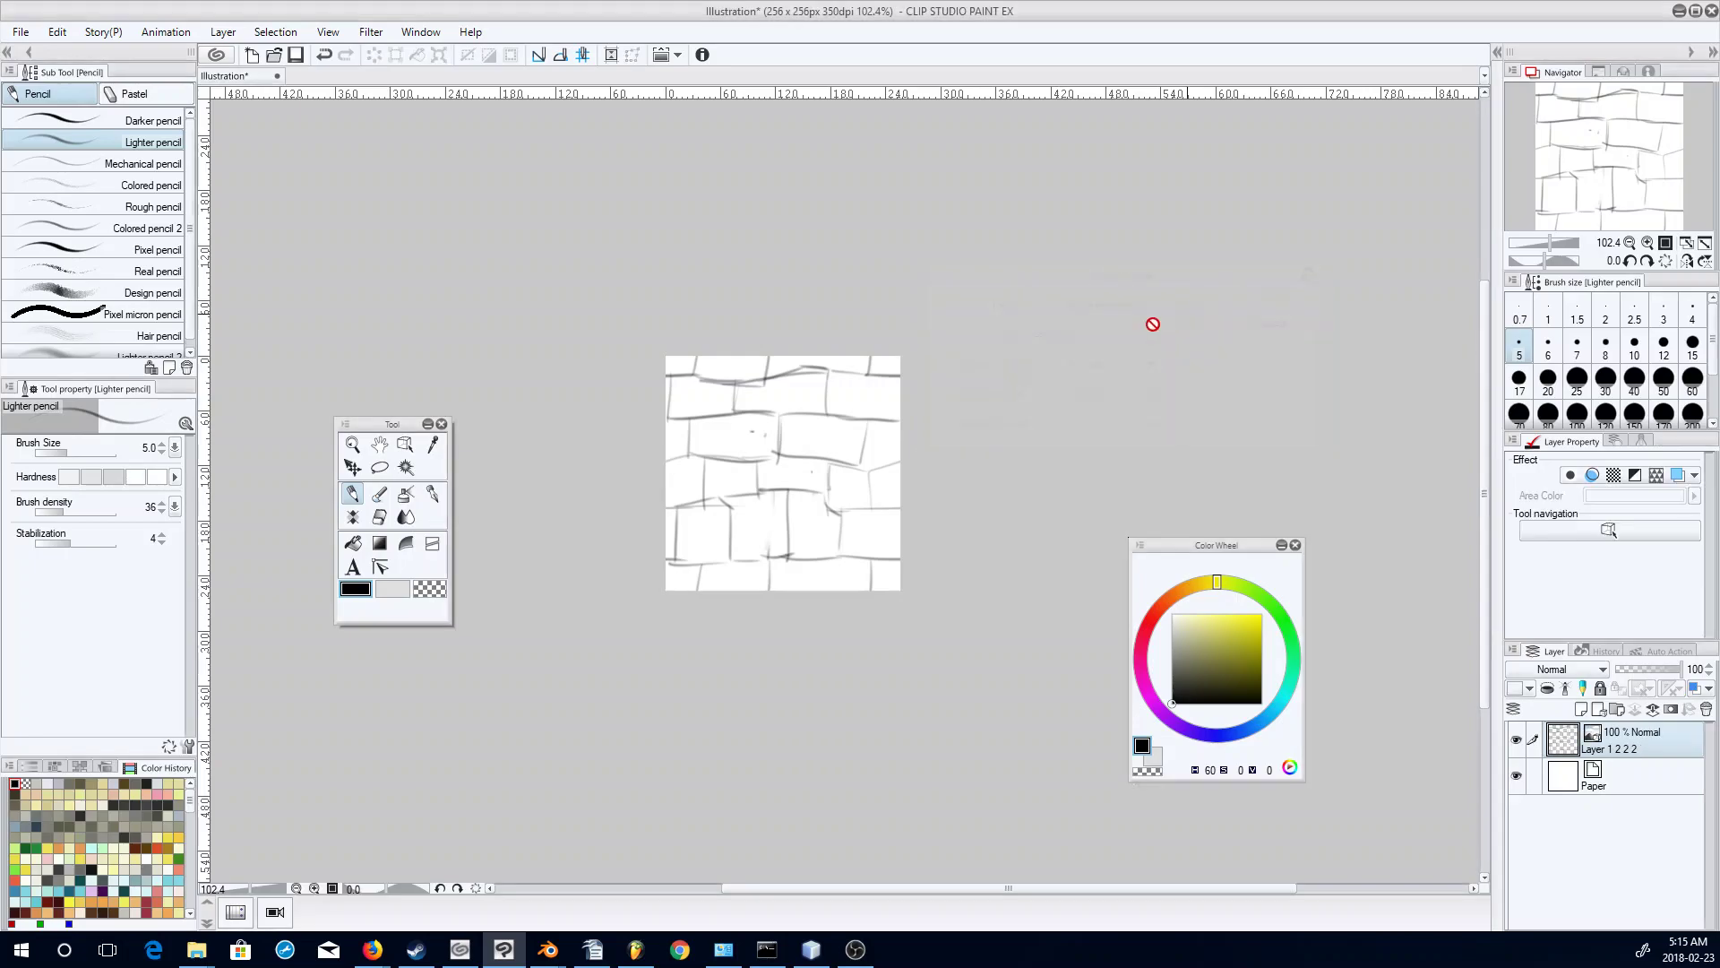
{"action": "left_click", "coordinate": [405, 443]}
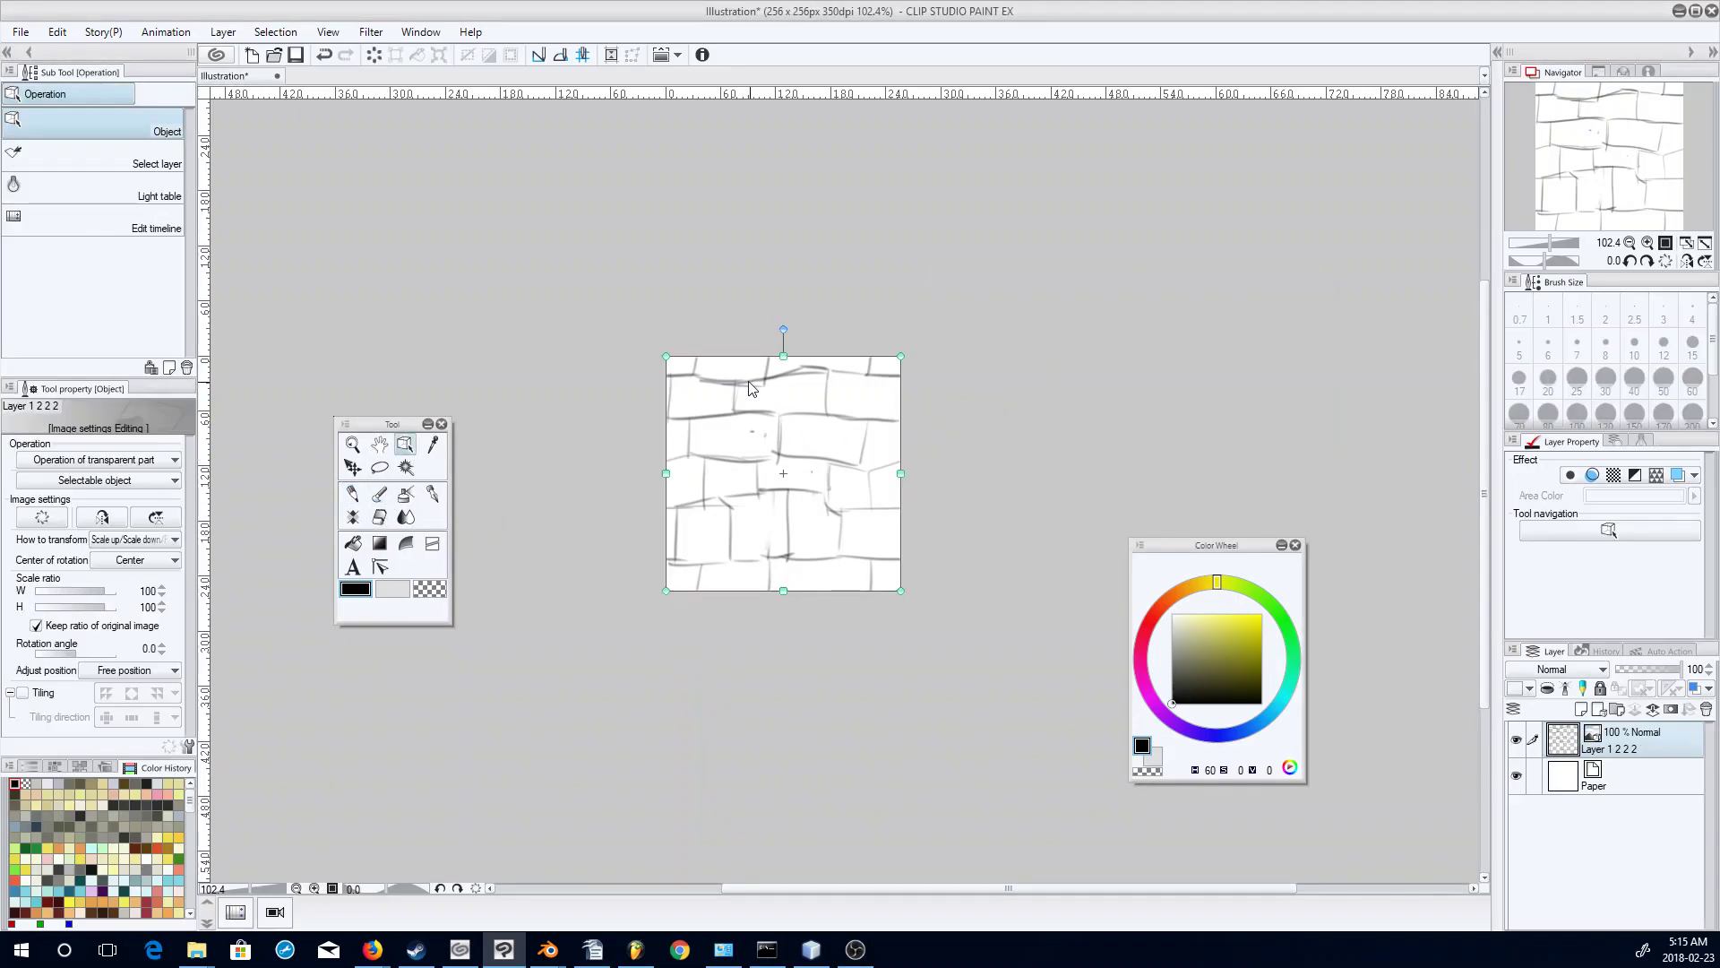
Offset the brick image diagonally down and right past the canvas centre, enable Tiling, and convert the layer to a raster layer.
{"action": "left_click_drag", "start_coordinate": [740, 389], "coordinate": [887, 508]}
{"action": "left_click", "coordinate": [23, 693]}
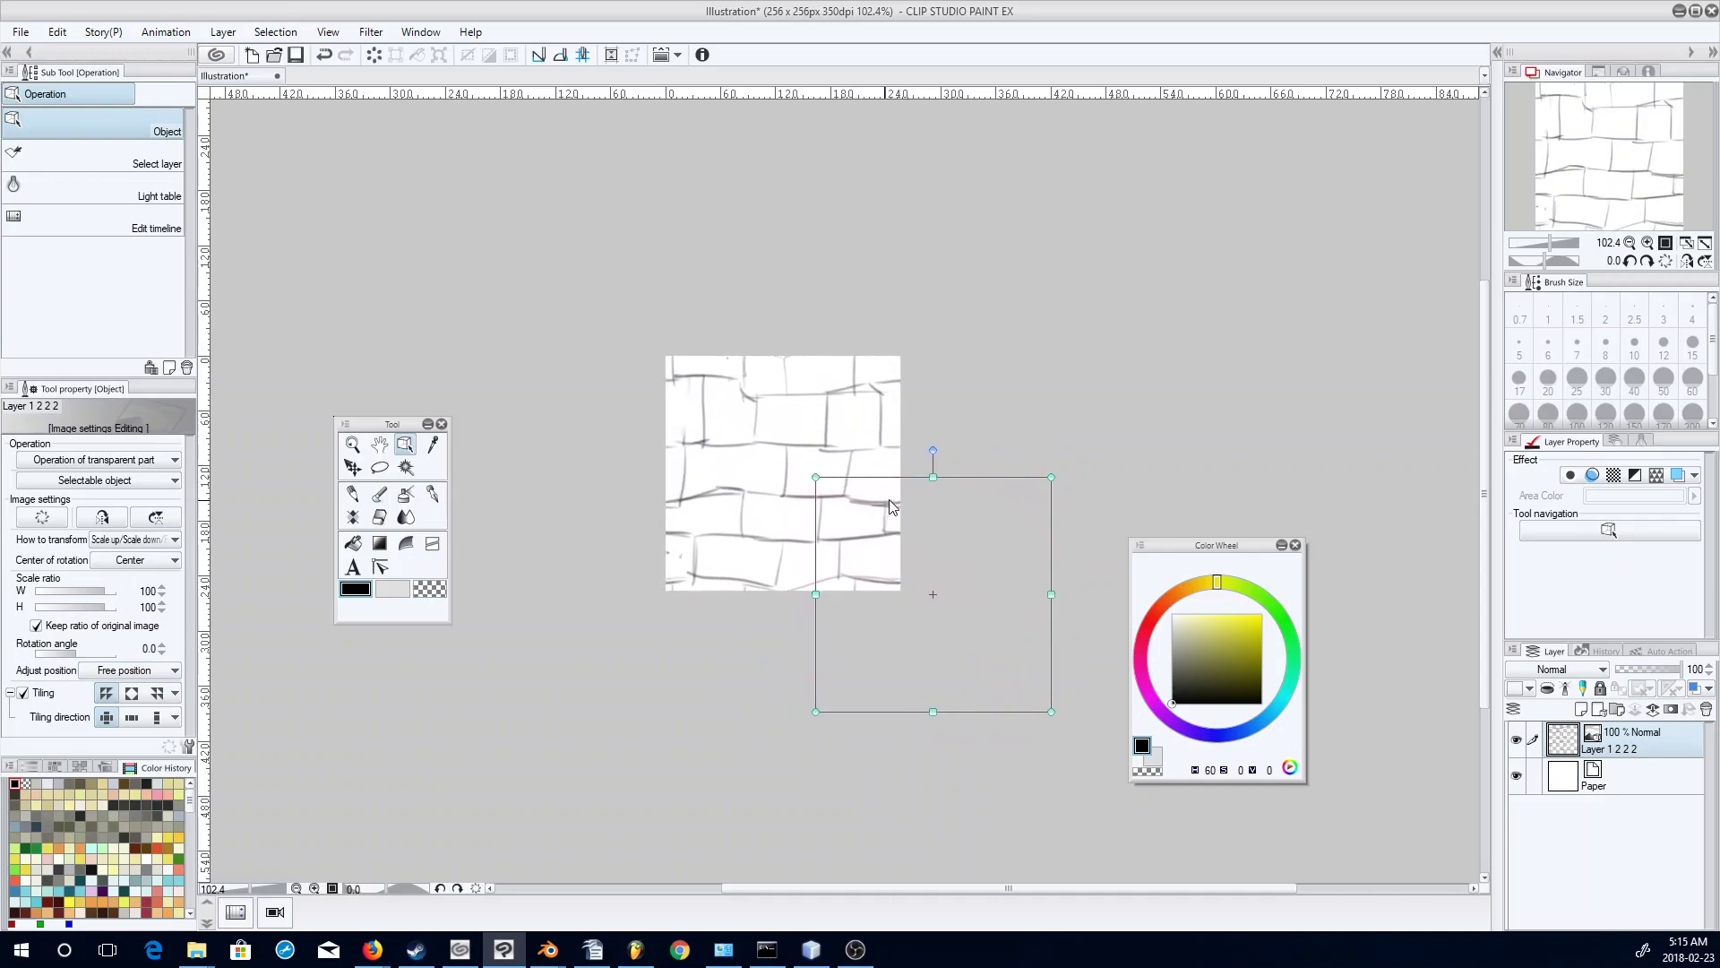
{"action": "right_click", "coordinate": [1627, 744]}
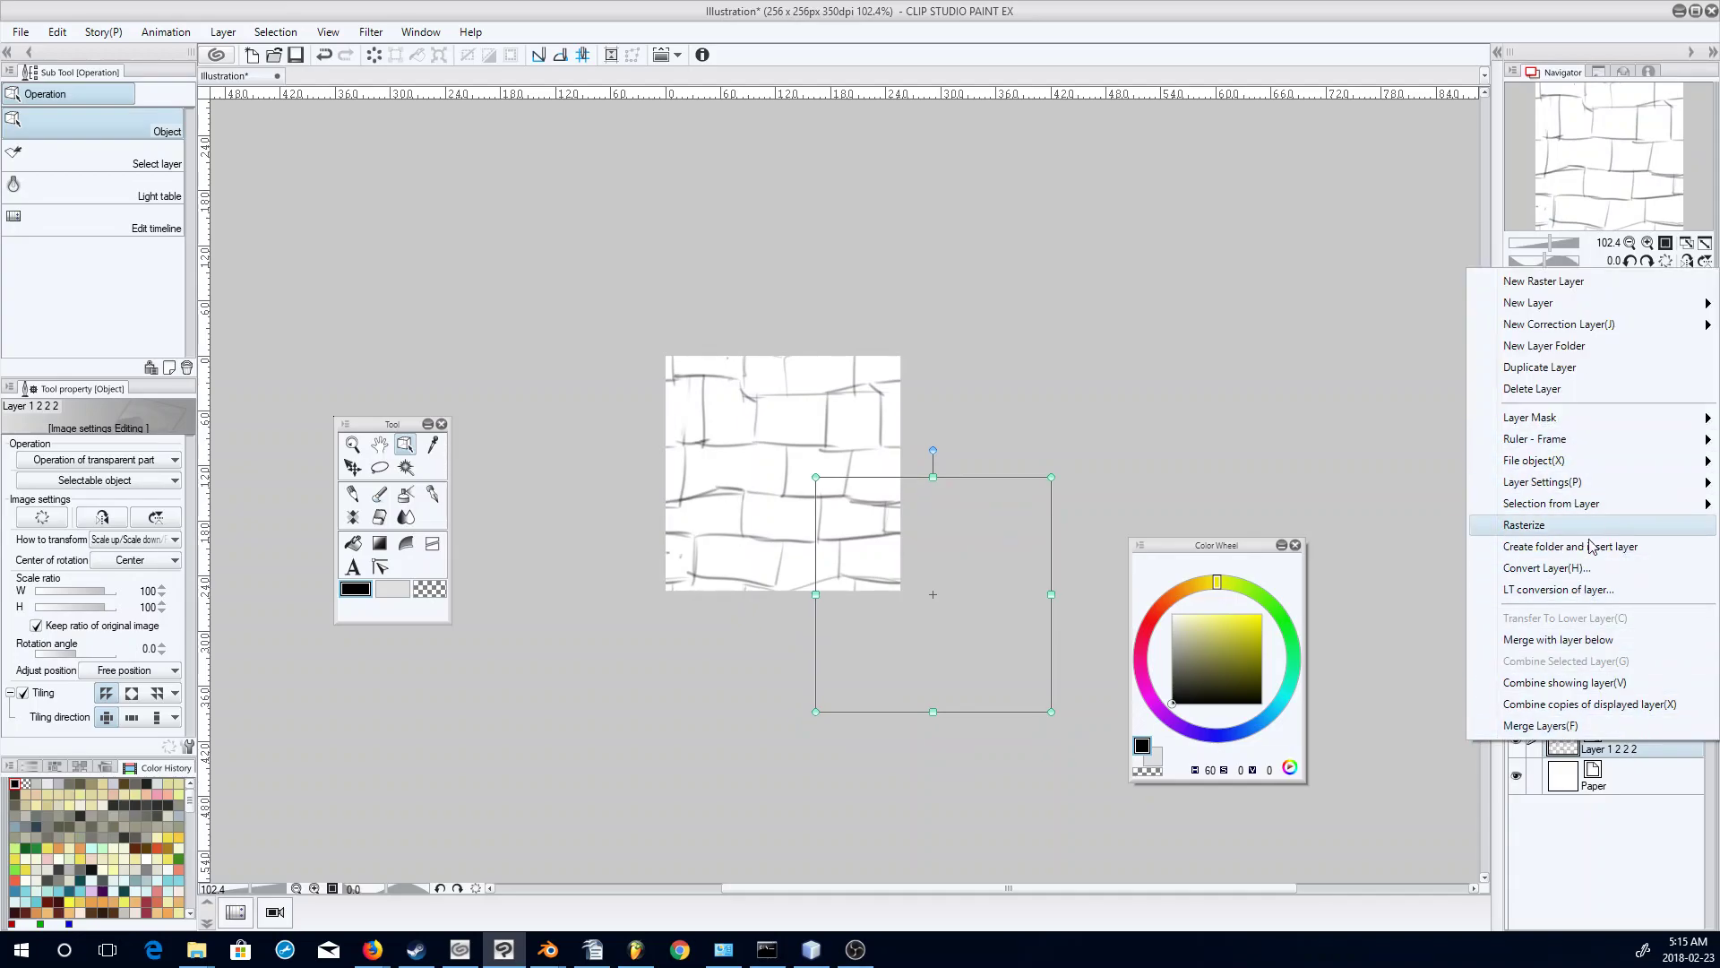
{"action": "left_click", "coordinate": [1588, 571]}
{"action": "left_click", "coordinate": [1190, 305]}
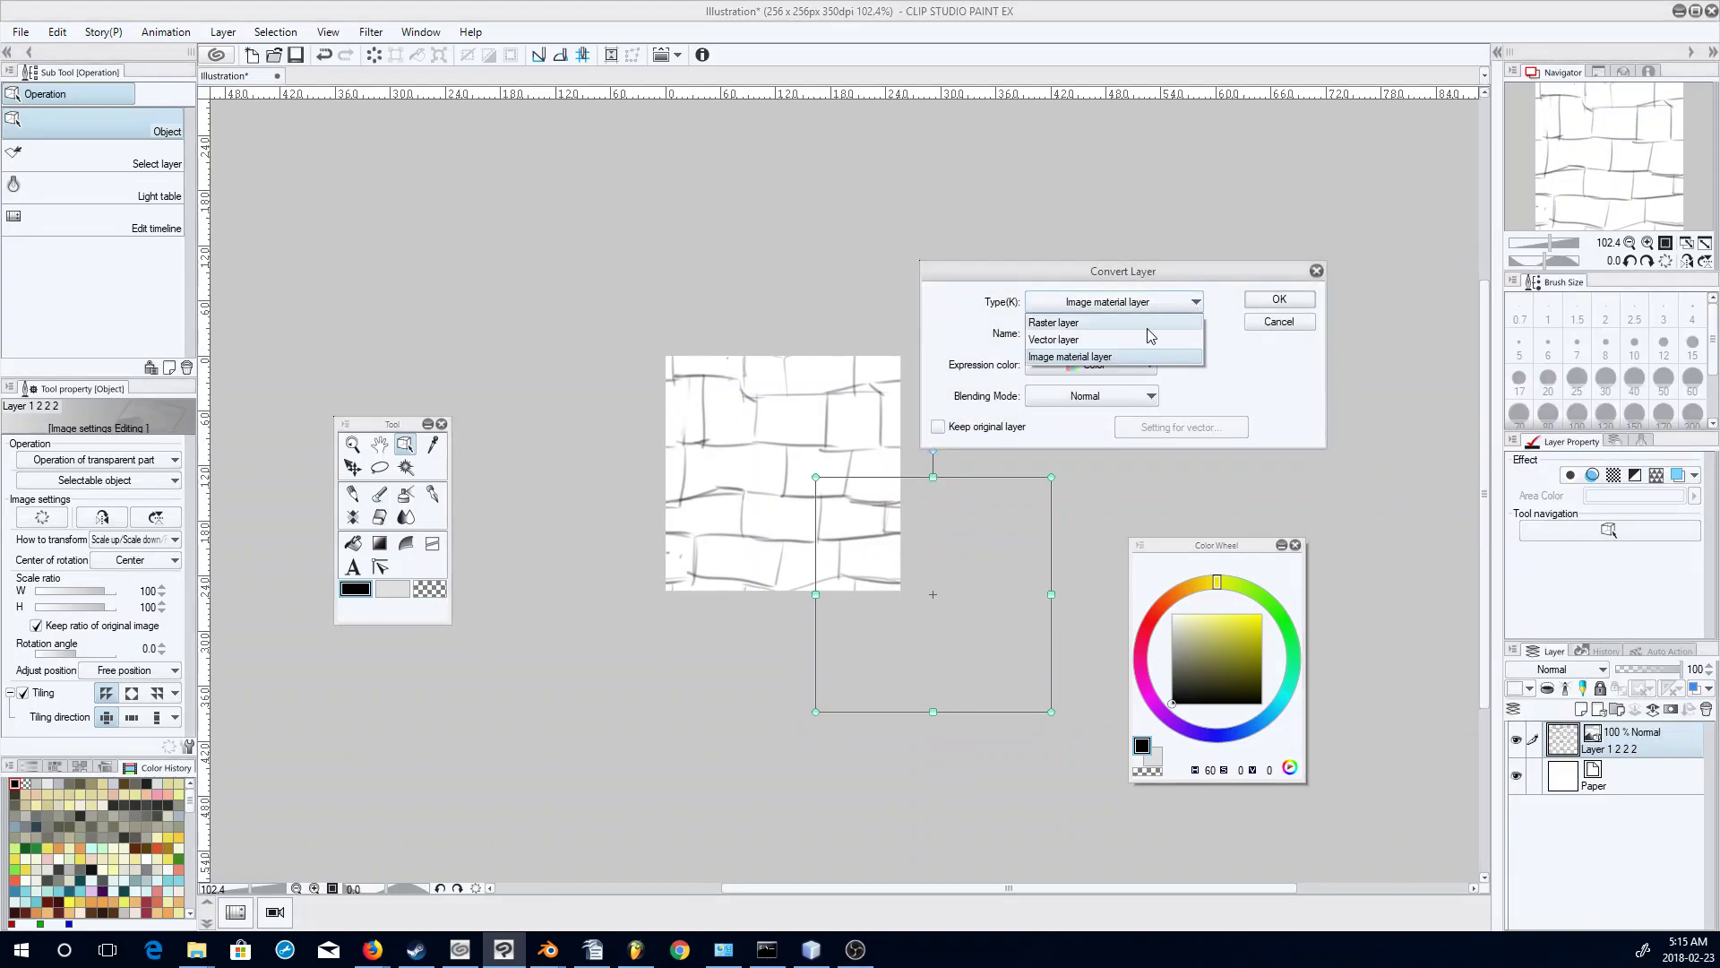
{"action": "left_click", "coordinate": [1136, 324]}
{"action": "left_click", "coordinate": [1265, 305]}
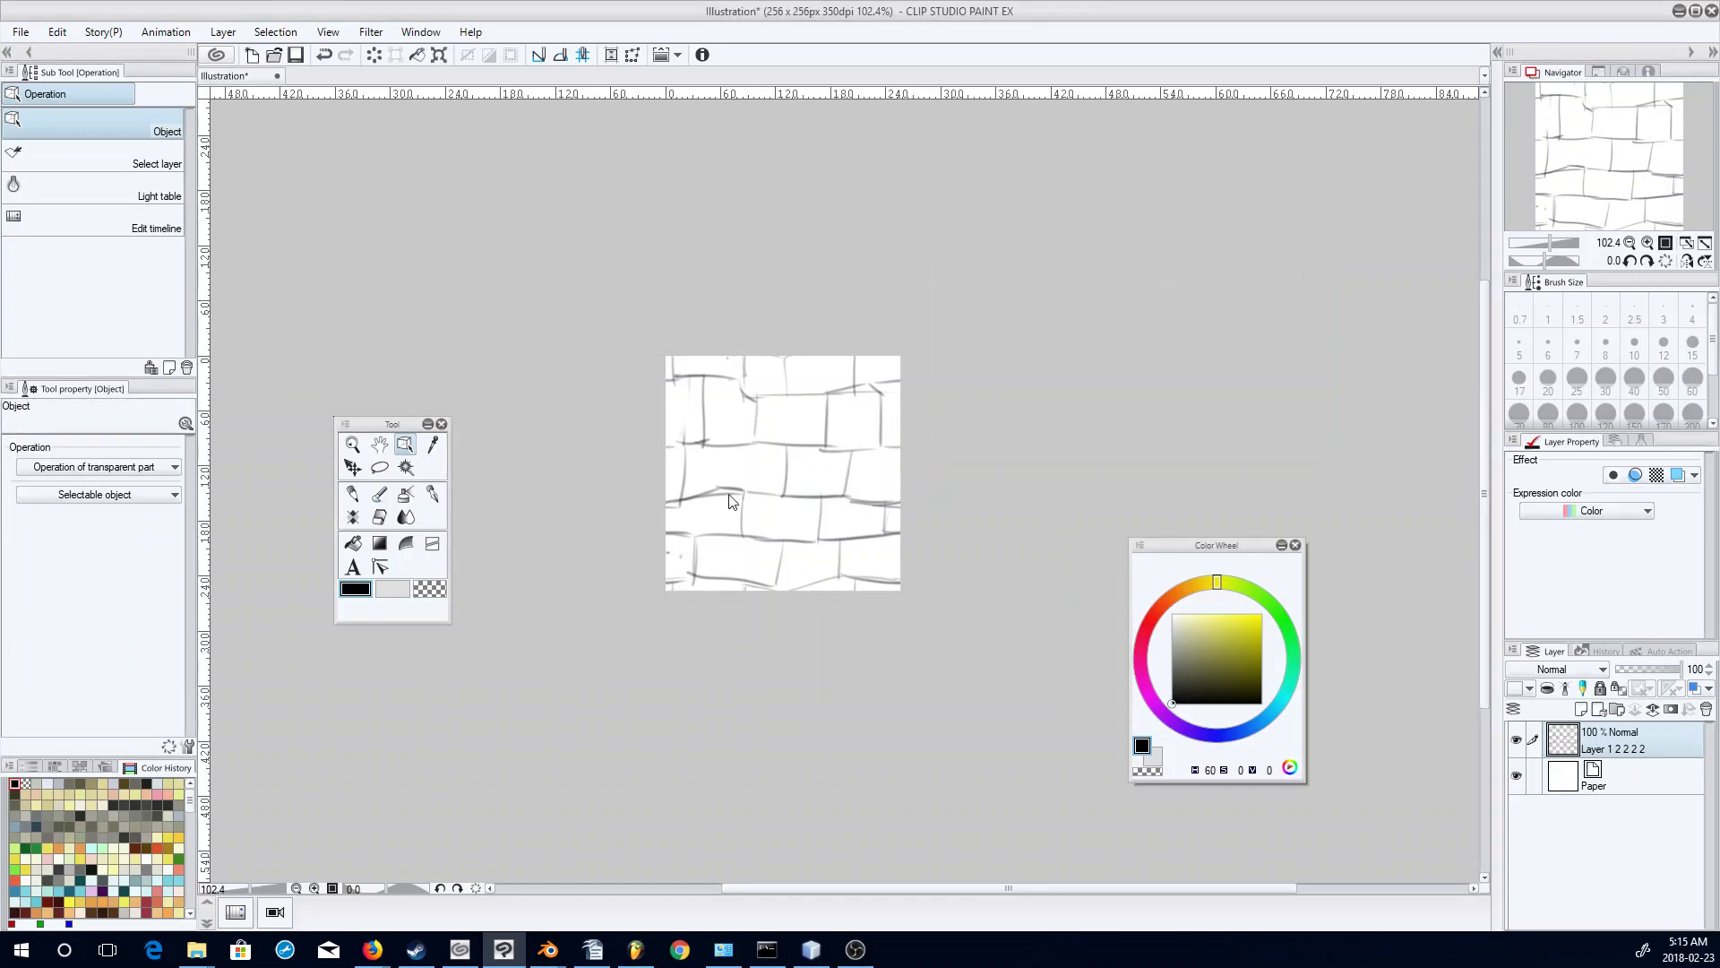
Redraw the missing brick lines across the seams in the upper and middle rows with the black Lighter pencil.
{"action": "left_click", "coordinate": [352, 494]}
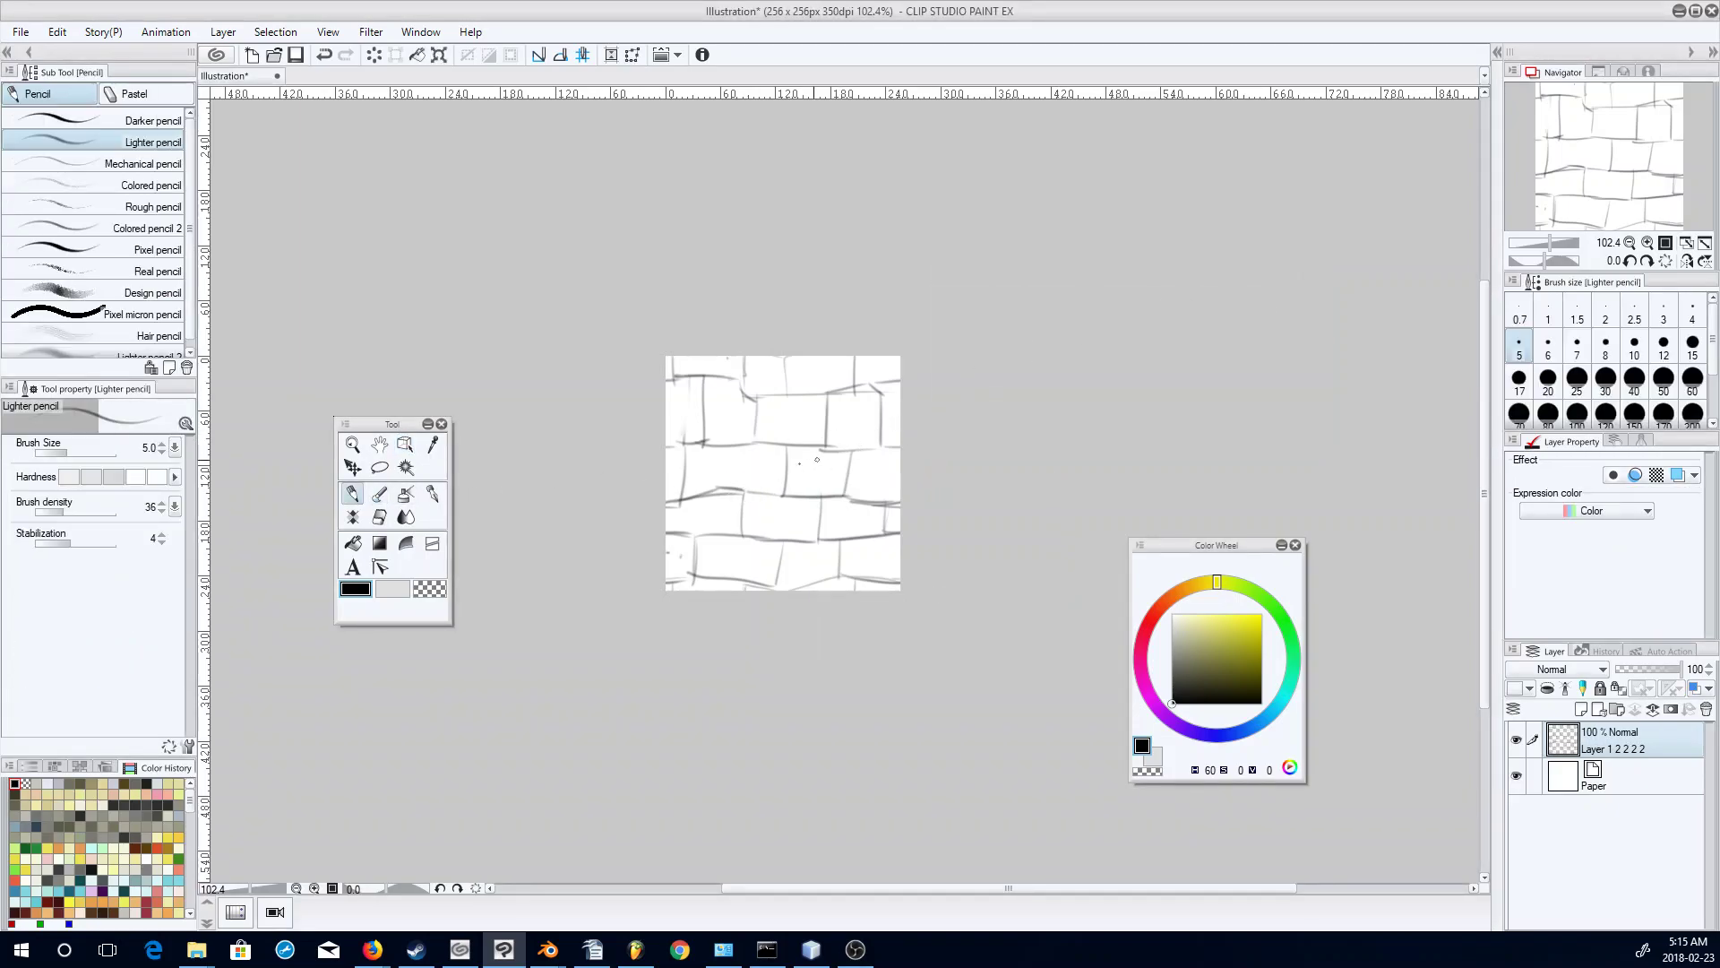
{"action": "mouse_move", "coordinate": [728, 441]}
{"action": "left_mouse_down"}
{"action": "mouse_move", "coordinate": [723, 478]}
{"action": "mouse_move", "coordinate": [761, 435]}
{"action": "mouse_move", "coordinate": [796, 439]}
{"action": "left_mouse_up"}
{"action": "mouse_move", "coordinate": [785, 450]}
{"action": "left_mouse_down"}
{"action": "mouse_move", "coordinate": [779, 490]}
{"action": "mouse_move", "coordinate": [736, 487]}
{"action": "mouse_move", "coordinate": [776, 496]}
{"action": "mouse_move", "coordinate": [817, 447]}
{"action": "left_mouse_up"}
{"action": "mouse_move", "coordinate": [751, 396]}
{"action": "left_mouse_down"}
{"action": "mouse_move", "coordinate": [833, 393]}
{"action": "mouse_move", "coordinate": [762, 393]}
{"action": "mouse_move", "coordinate": [757, 438]}
{"action": "mouse_move", "coordinate": [702, 378]}
{"action": "left_mouse_up"}
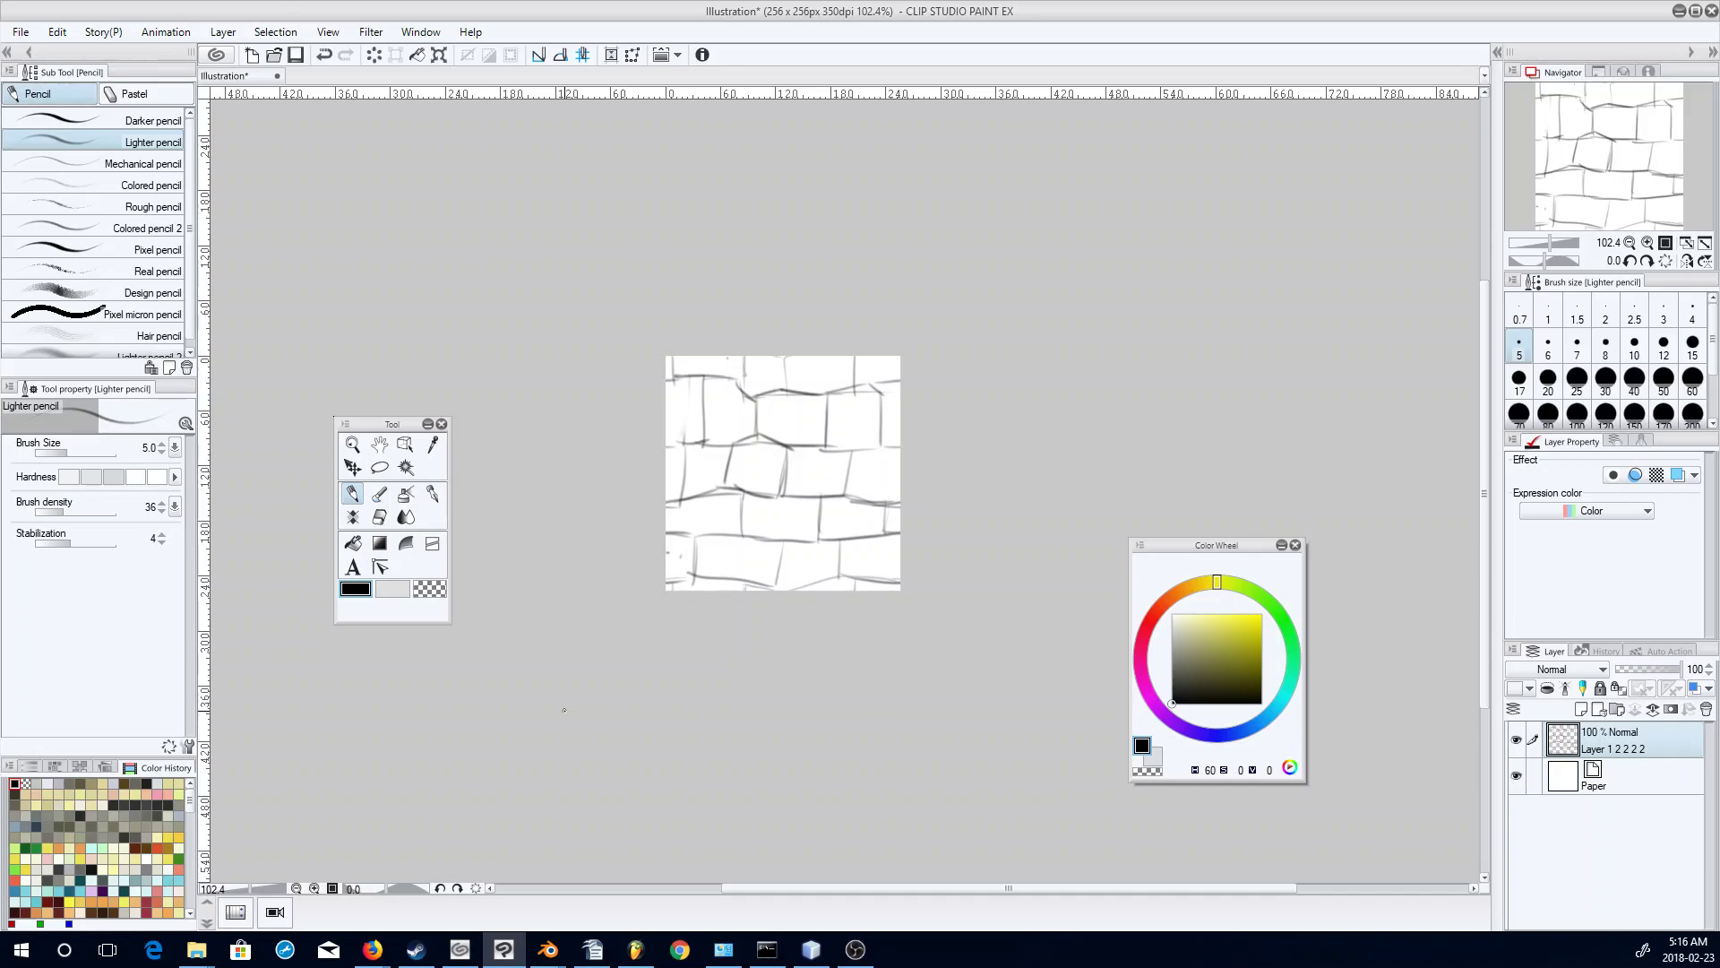
Show the Auto Action palette and float it beside the canvas.
{"action": "right_click", "coordinate": [1617, 749]}
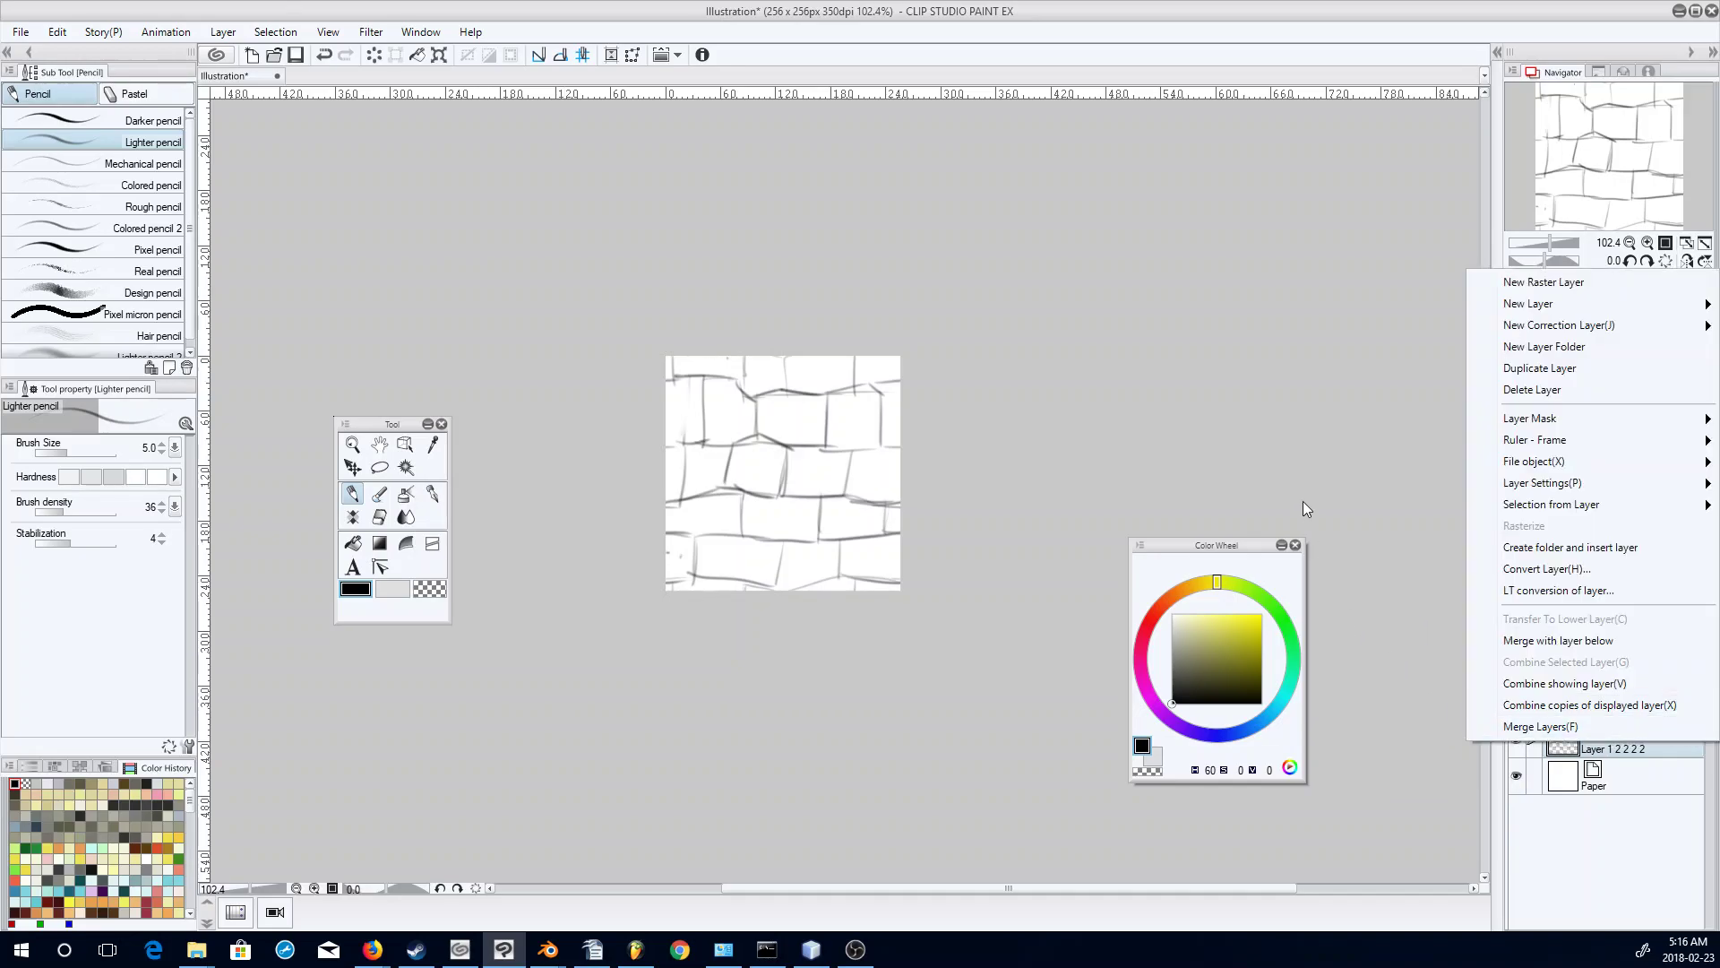
{"action": "left_click", "coordinate": [1305, 505]}
{"action": "left_click", "coordinate": [1659, 652]}
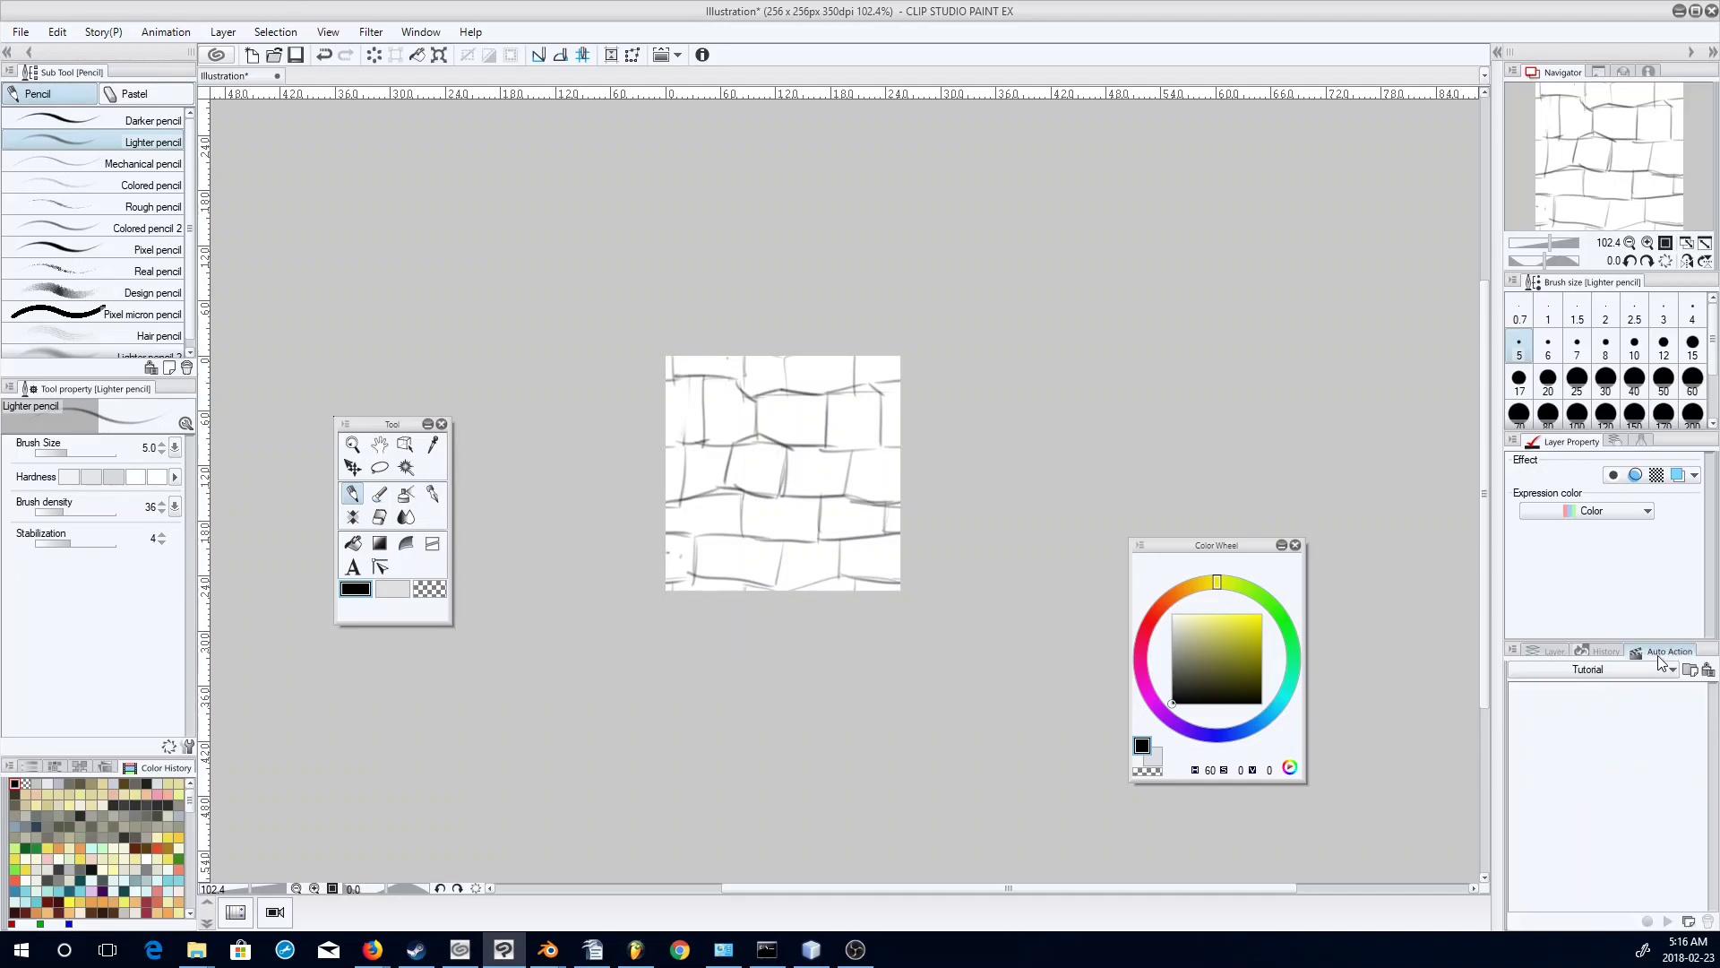
{"action": "left_click_drag", "start_coordinate": [1251, 389], "coordinate": [1137, 243]}
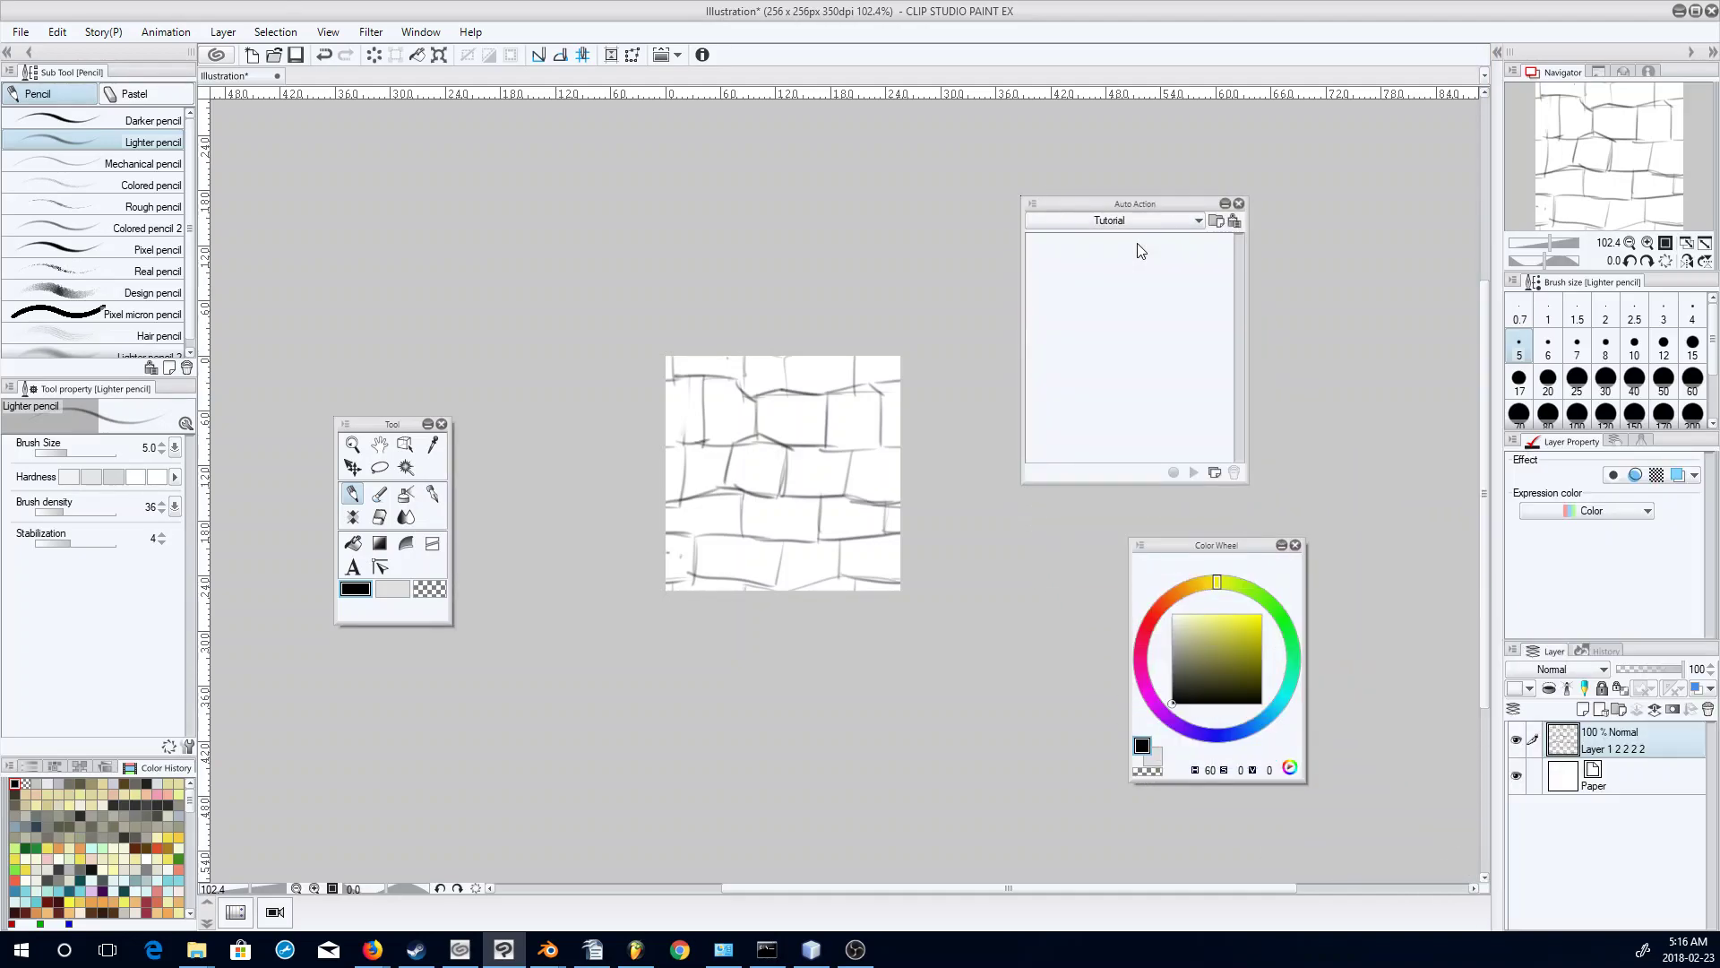
Create a new auto action named "To Image Layer" in the Tutorial set.
{"action": "left_click", "coordinate": [1214, 473]}
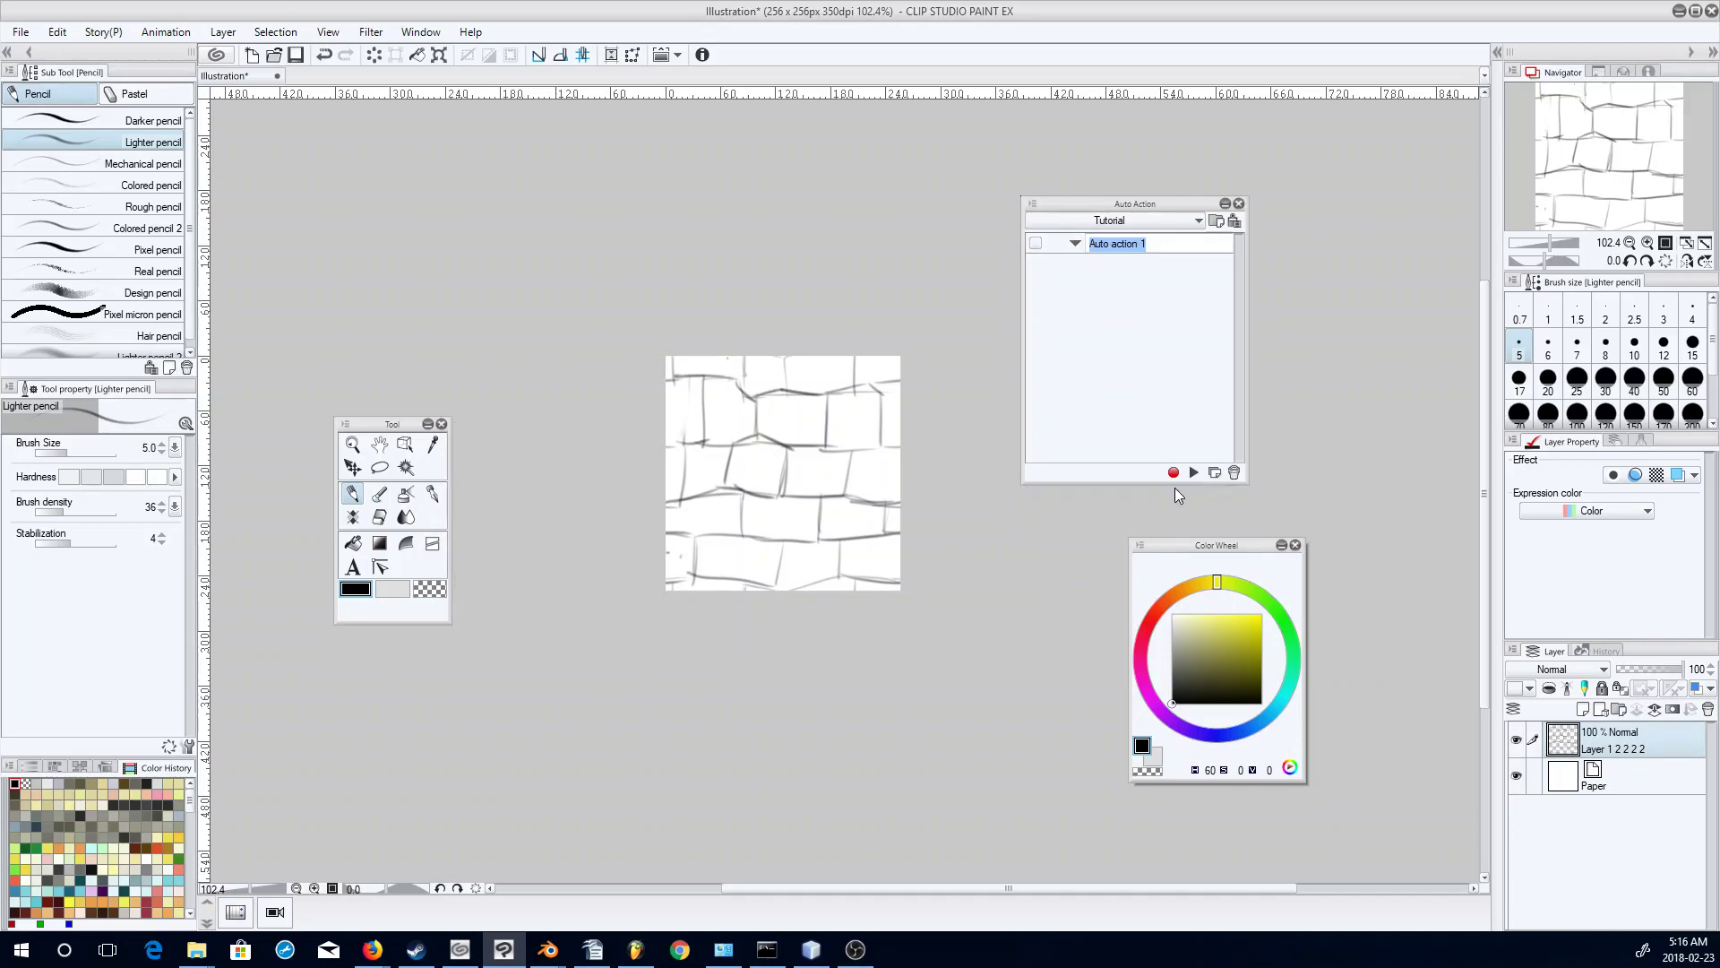
{"action": "type", "text": "To "}
{"action": "type", "text": "mage"}
{"action": "key", "text": "Return"}
{"action": "type", "text": "Layer"}
{"action": "key", "text": "Left"}
{"action": "key", "text": "Left"}
{"action": "key", "text": "Left"}
{"action": "key", "text": "Left"}
{"action": "key", "text": "Left"}
{"action": "key", "text": "Left"}
{"action": "key", "text": "Left"}
{"action": "key", "text": "Left"}
{"action": "key", "text": "Left"}
{"action": "key", "text": "Left"}
{"action": "type", "text": "I"}
{"action": "key", "text": "Return"}
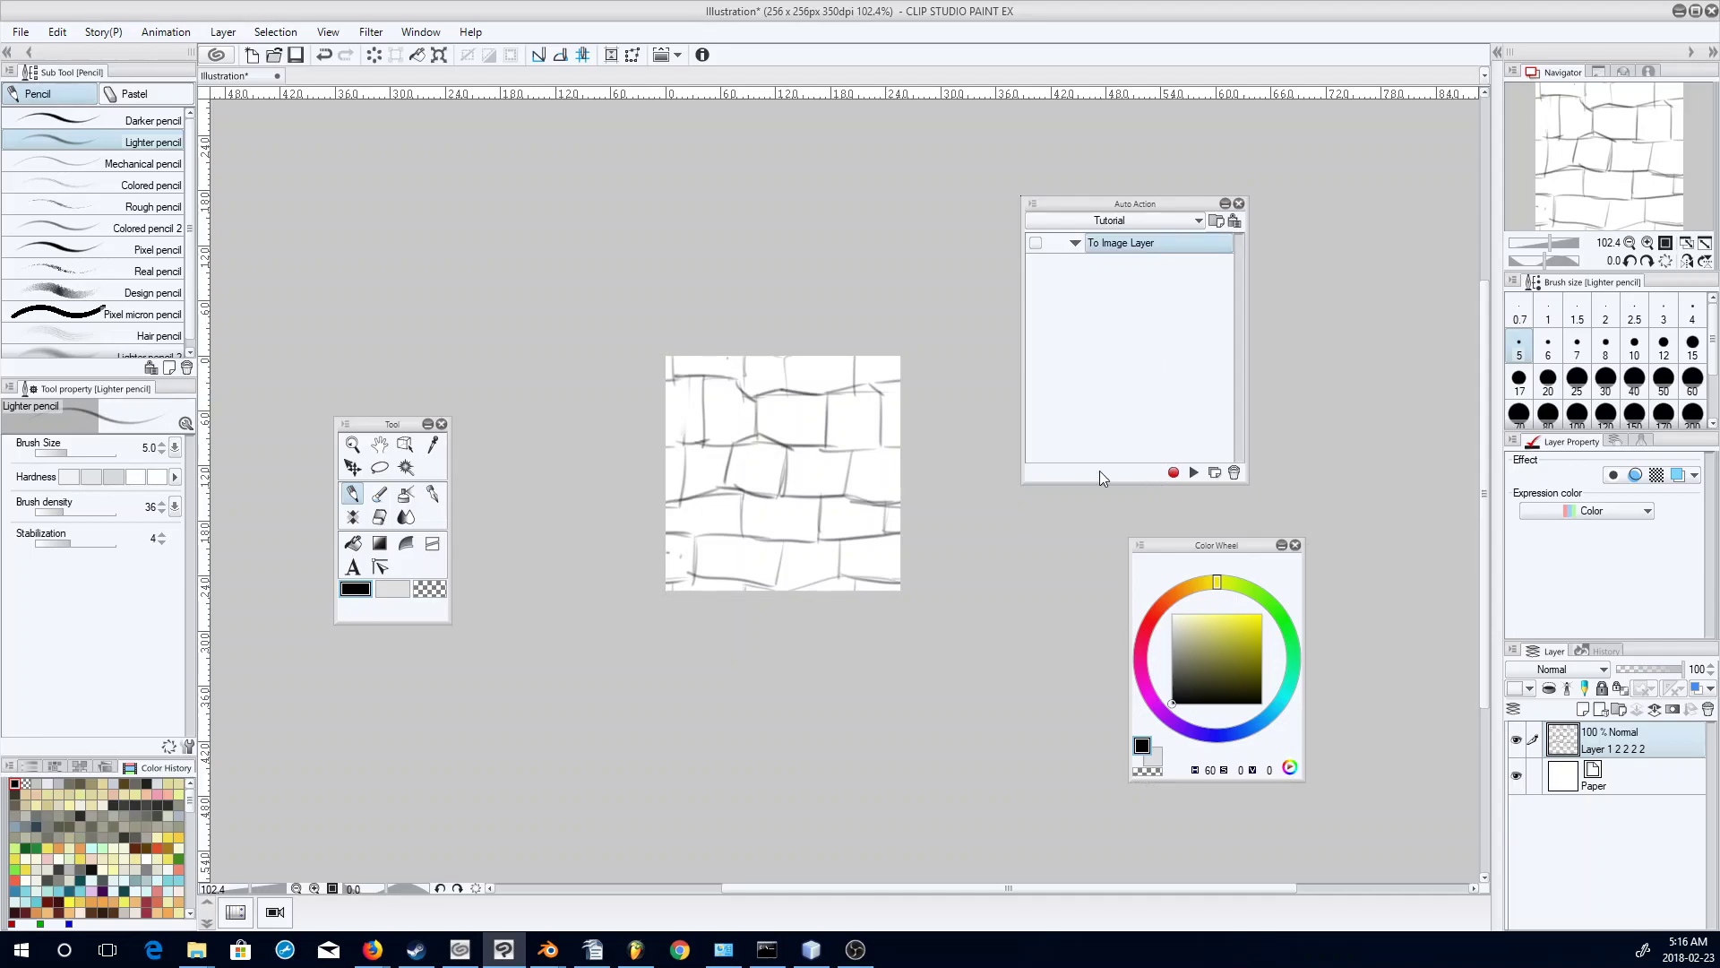
Record the conversion of the brick layer to an image material layer into the To Image Layer action, and collapse its entry.
{"action": "left_click", "coordinate": [1173, 472]}
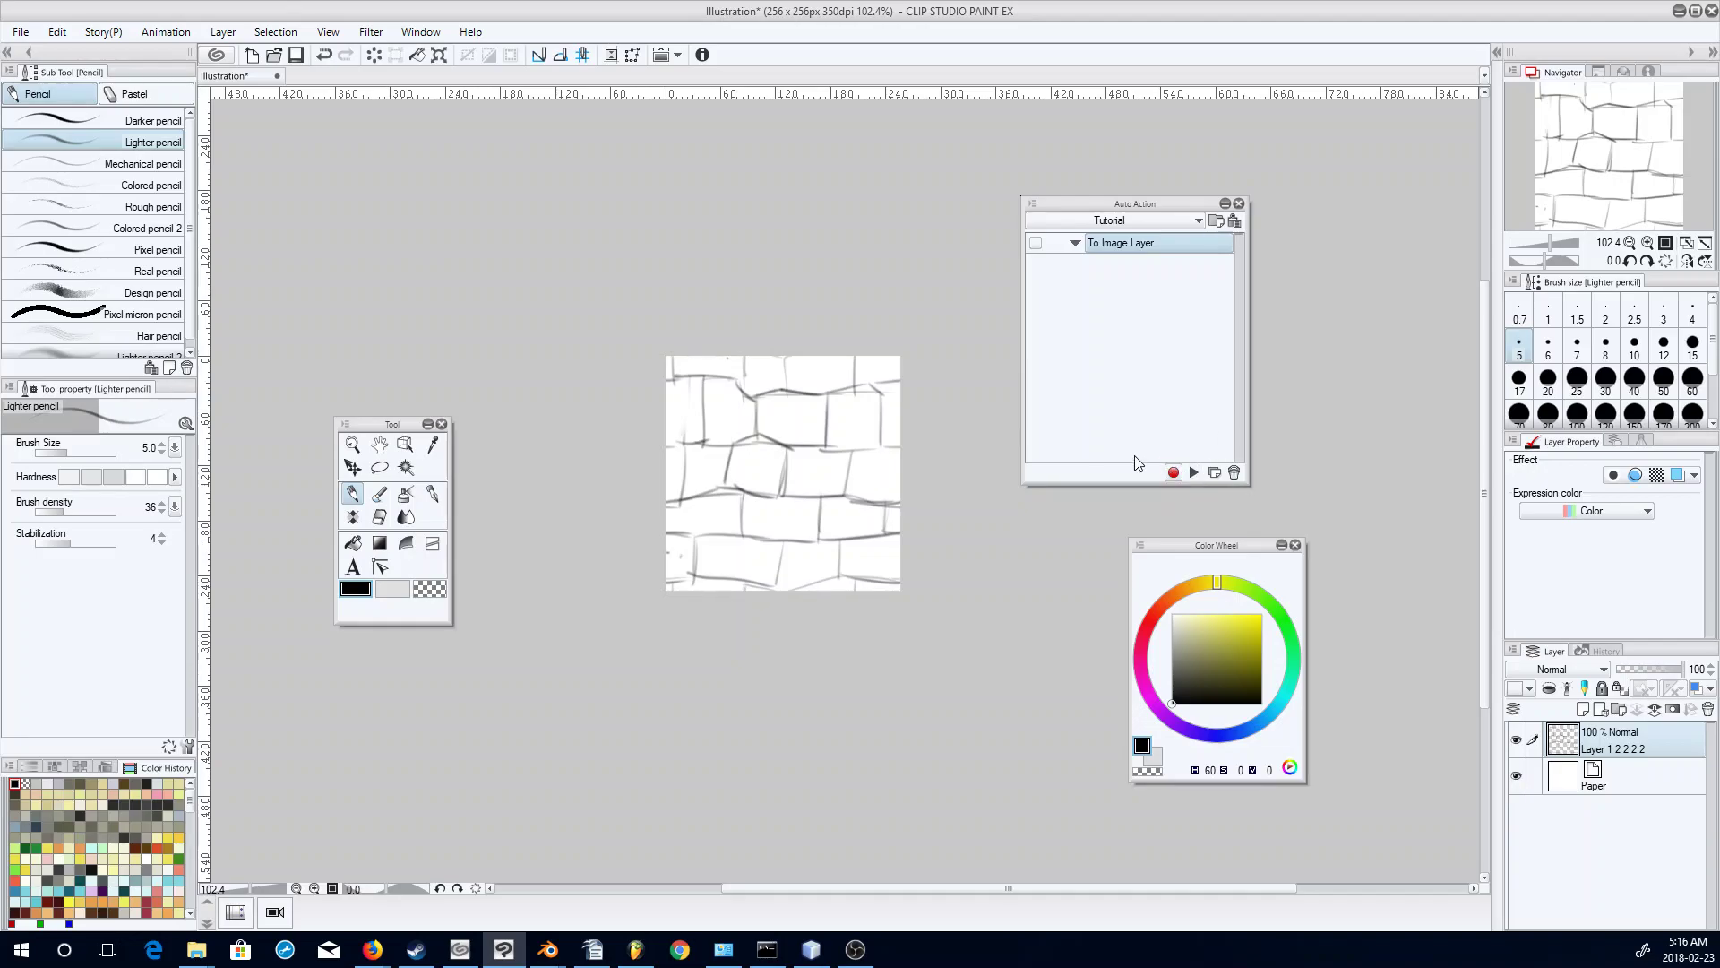
{"action": "right_click", "coordinate": [1629, 746]}
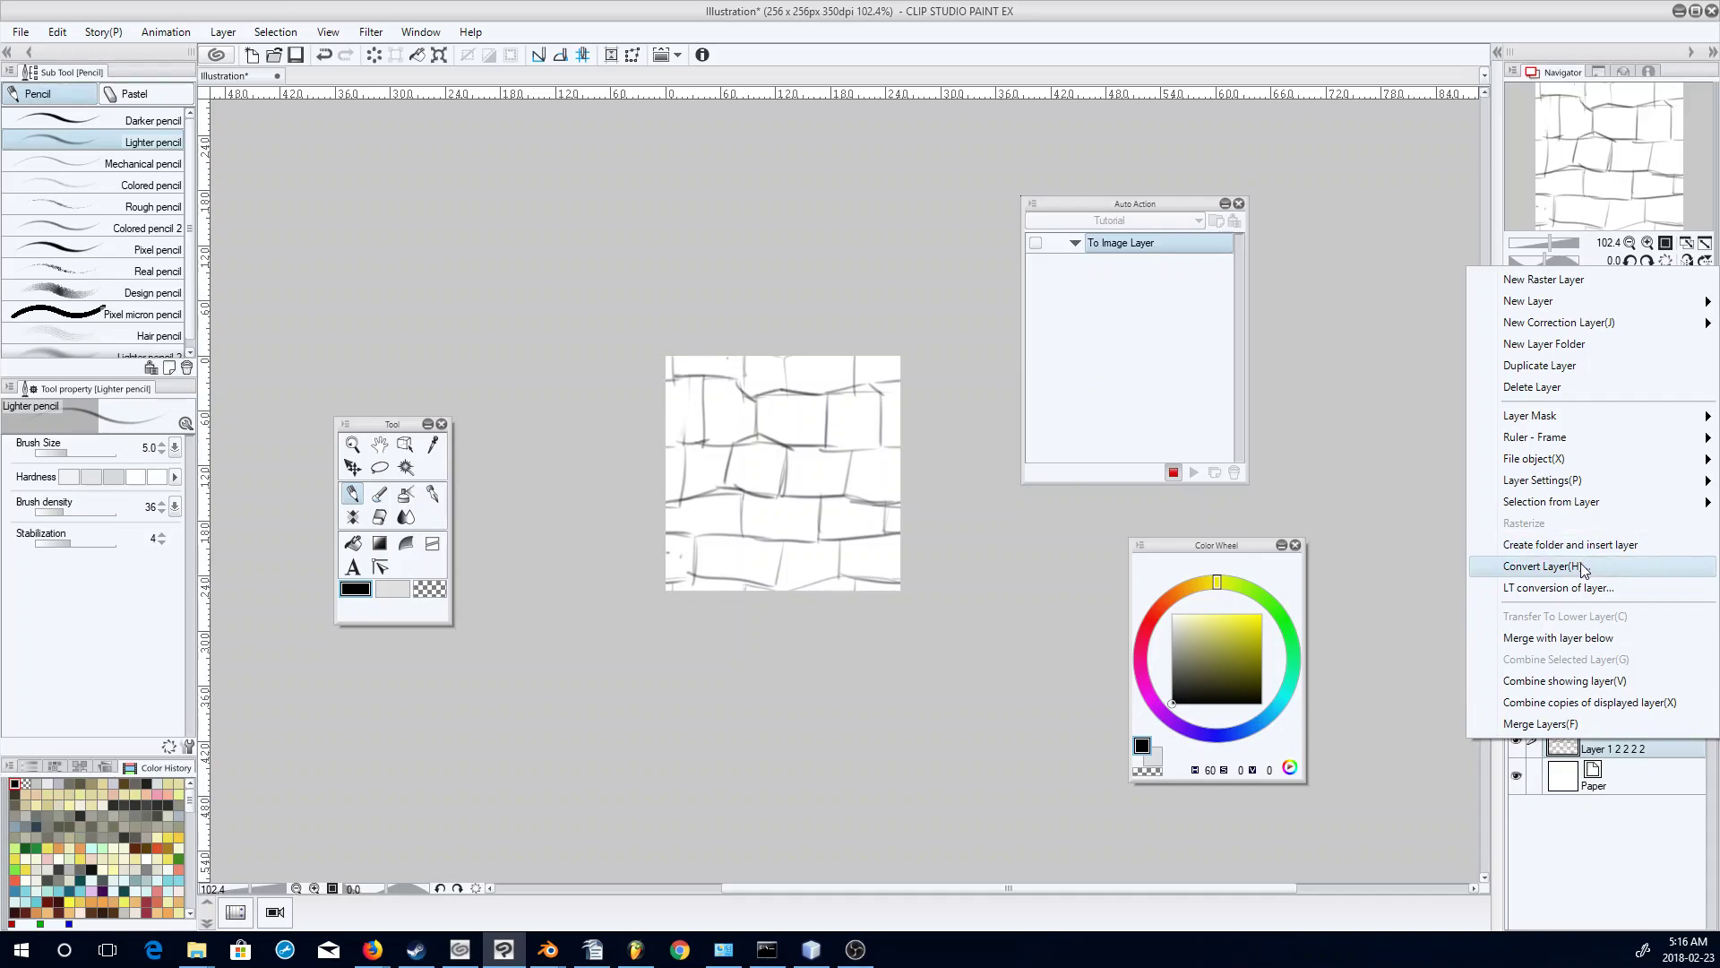
{"action": "left_click", "coordinate": [1542, 567]}
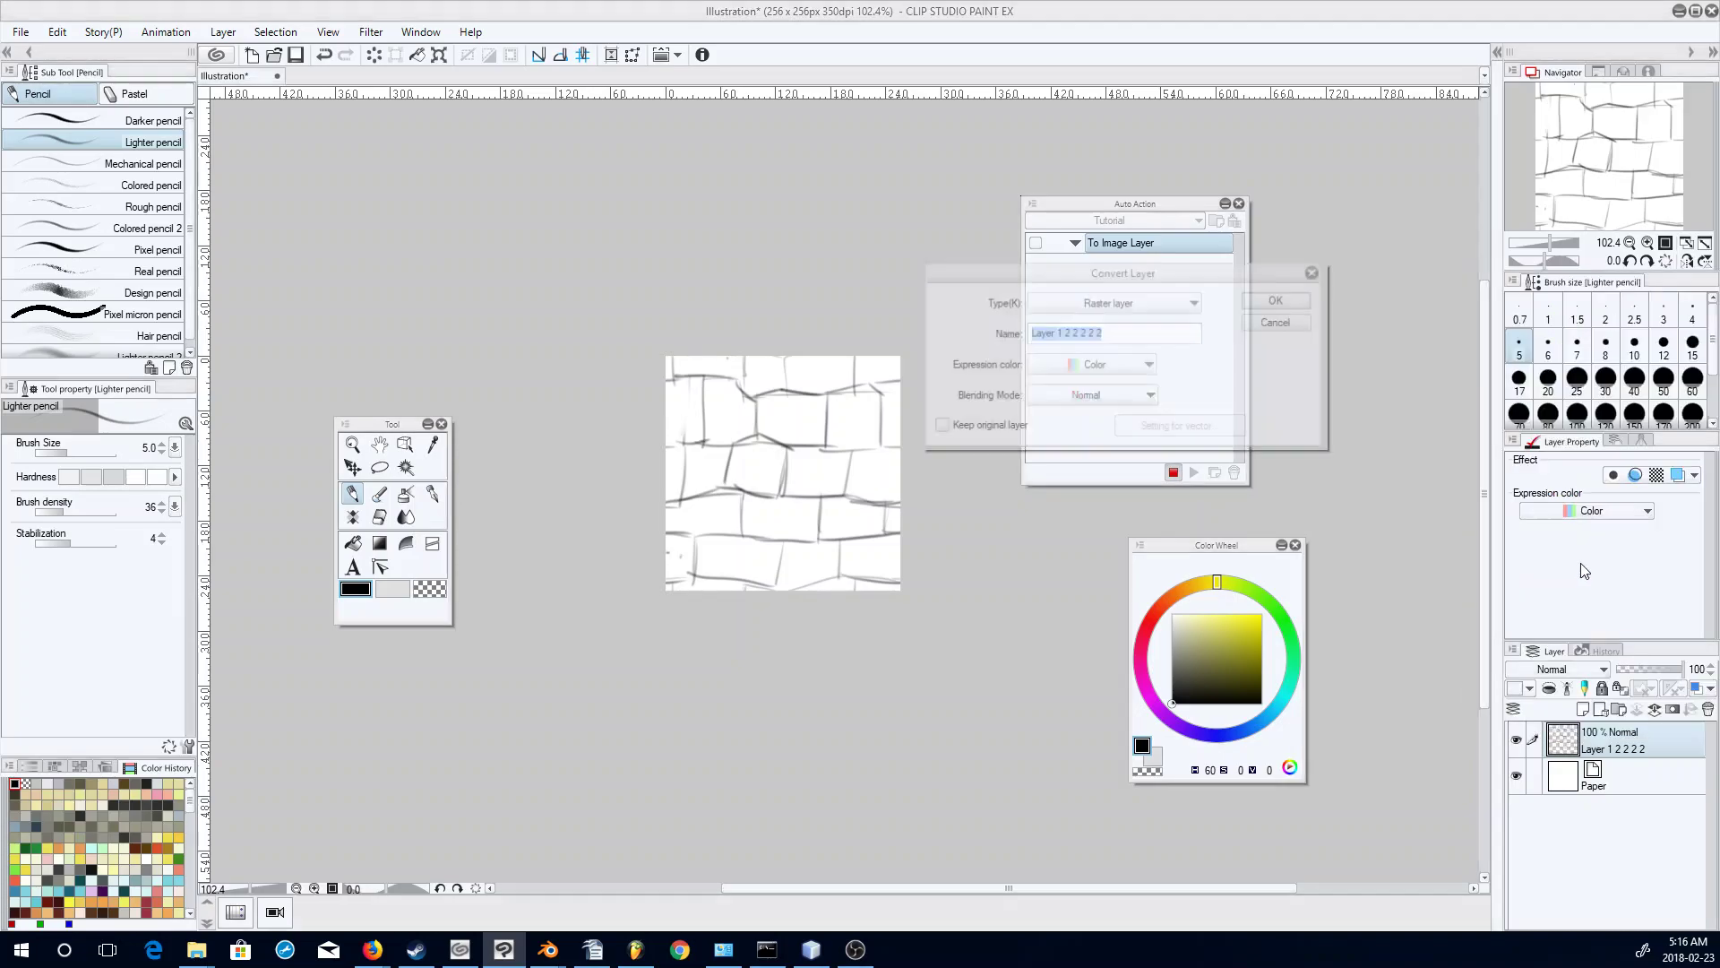
{"action": "left_click", "coordinate": [1177, 305]}
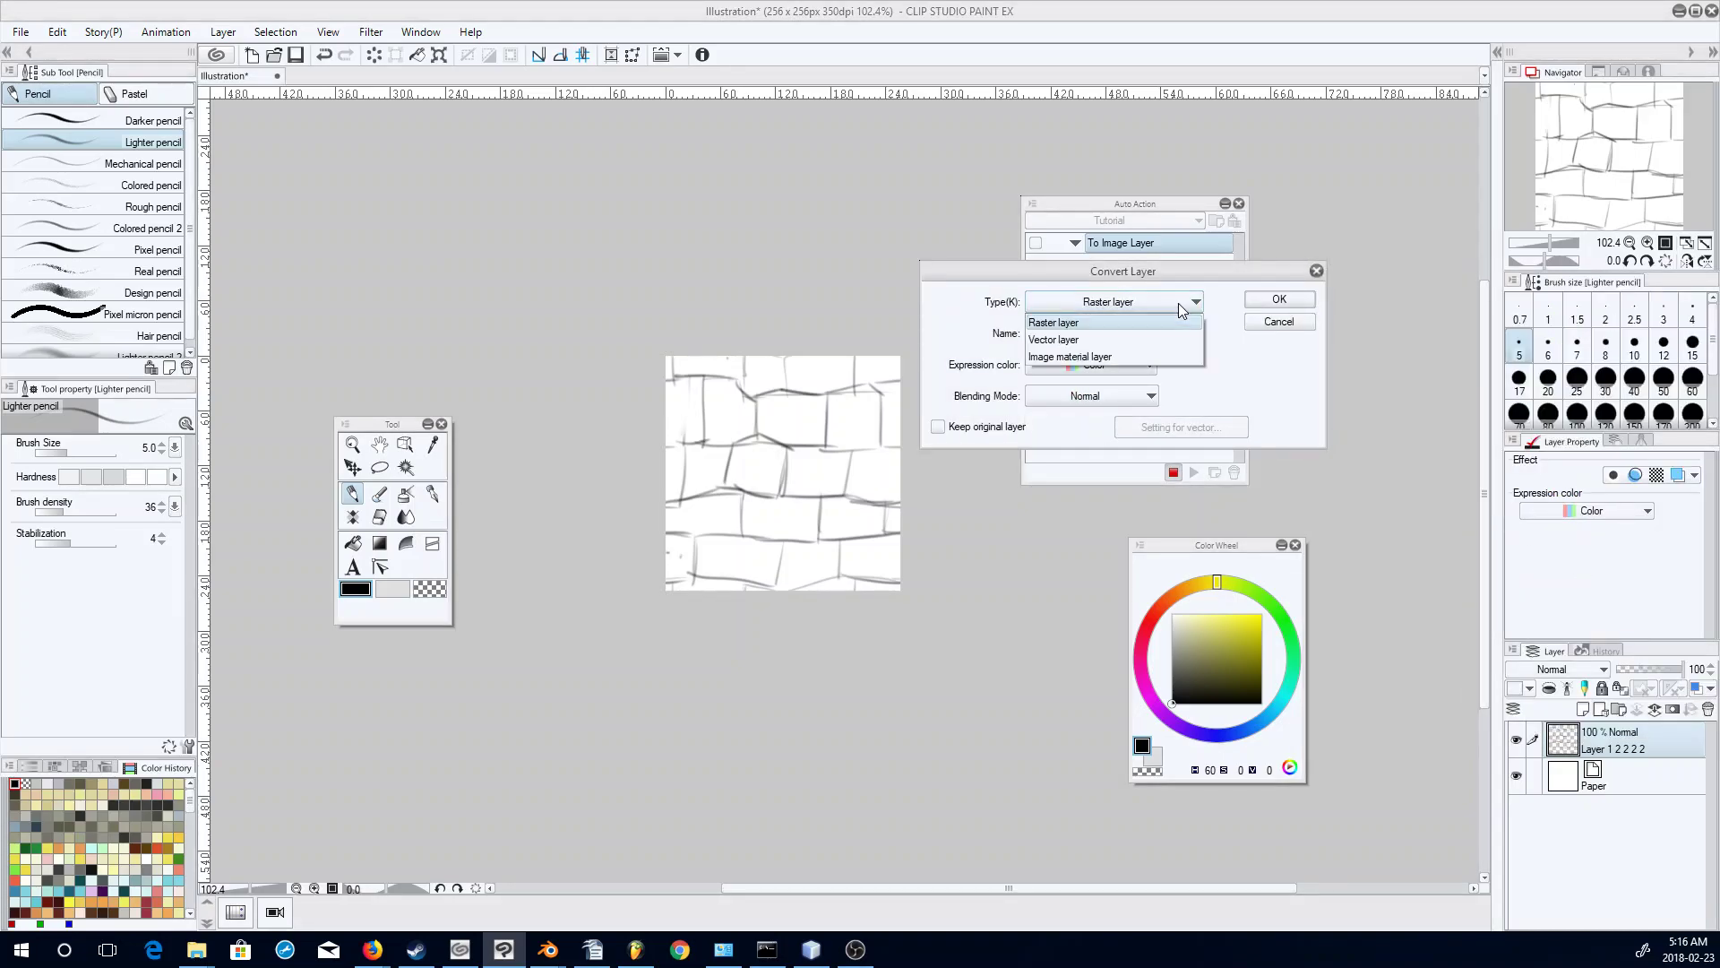
{"action": "left_click", "coordinate": [1128, 356]}
{"action": "left_click", "coordinate": [1279, 300]}
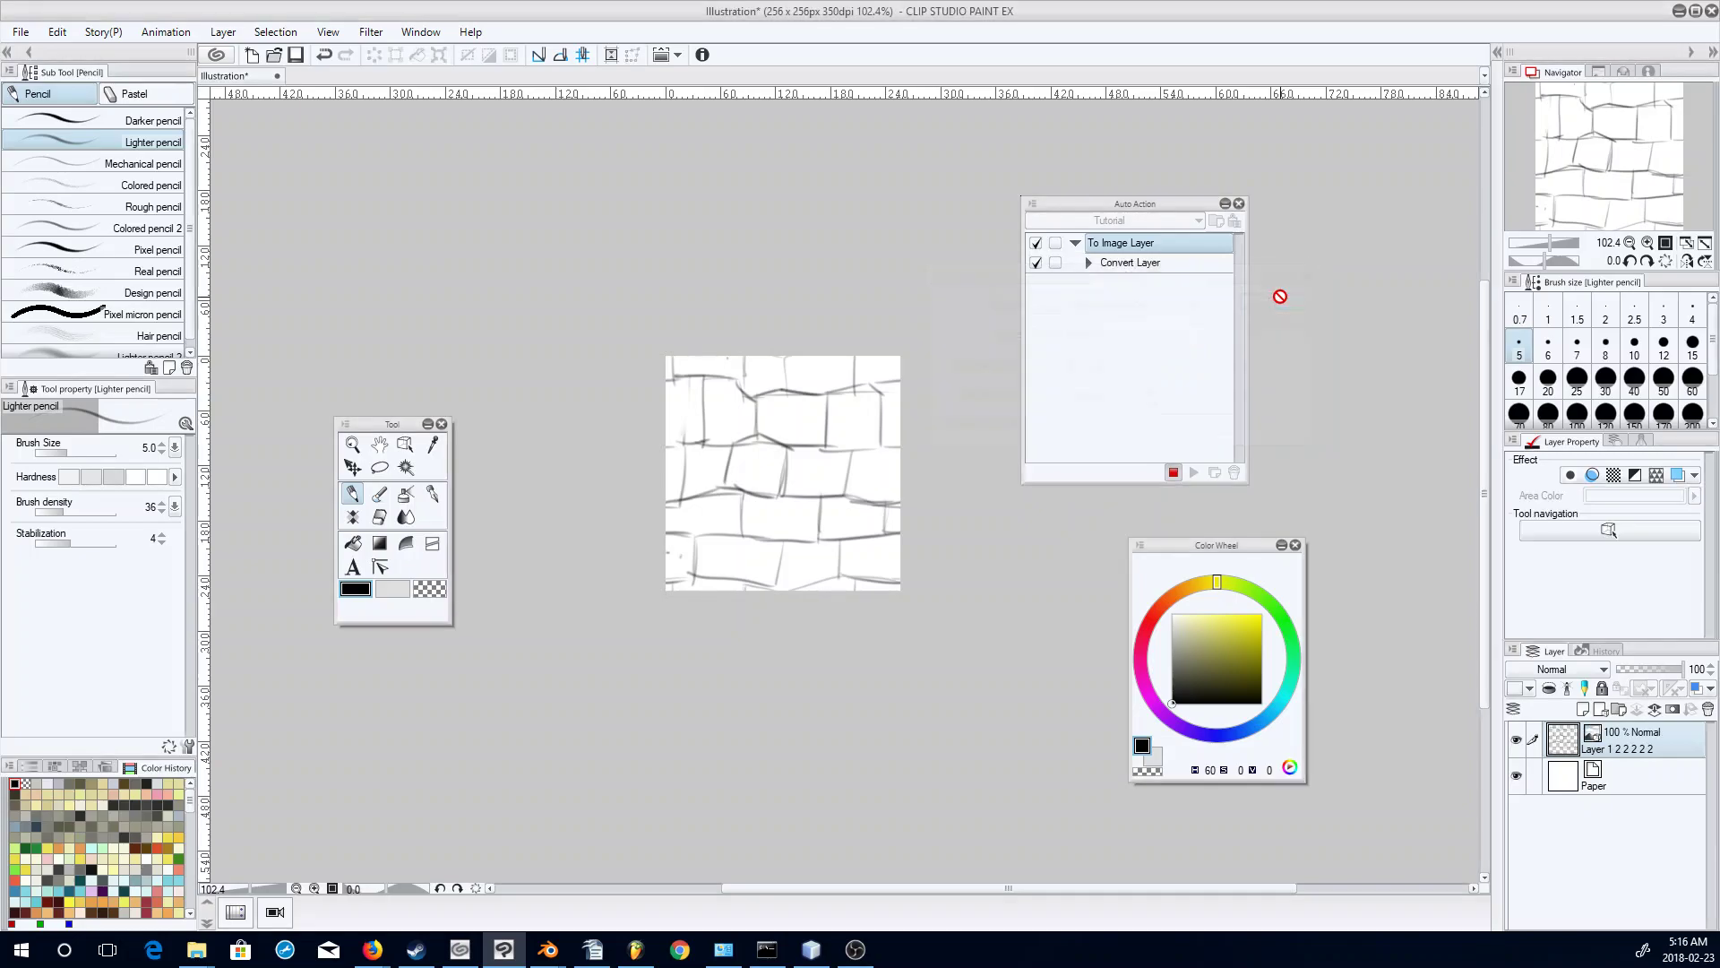
{"action": "left_click", "coordinate": [1174, 472]}
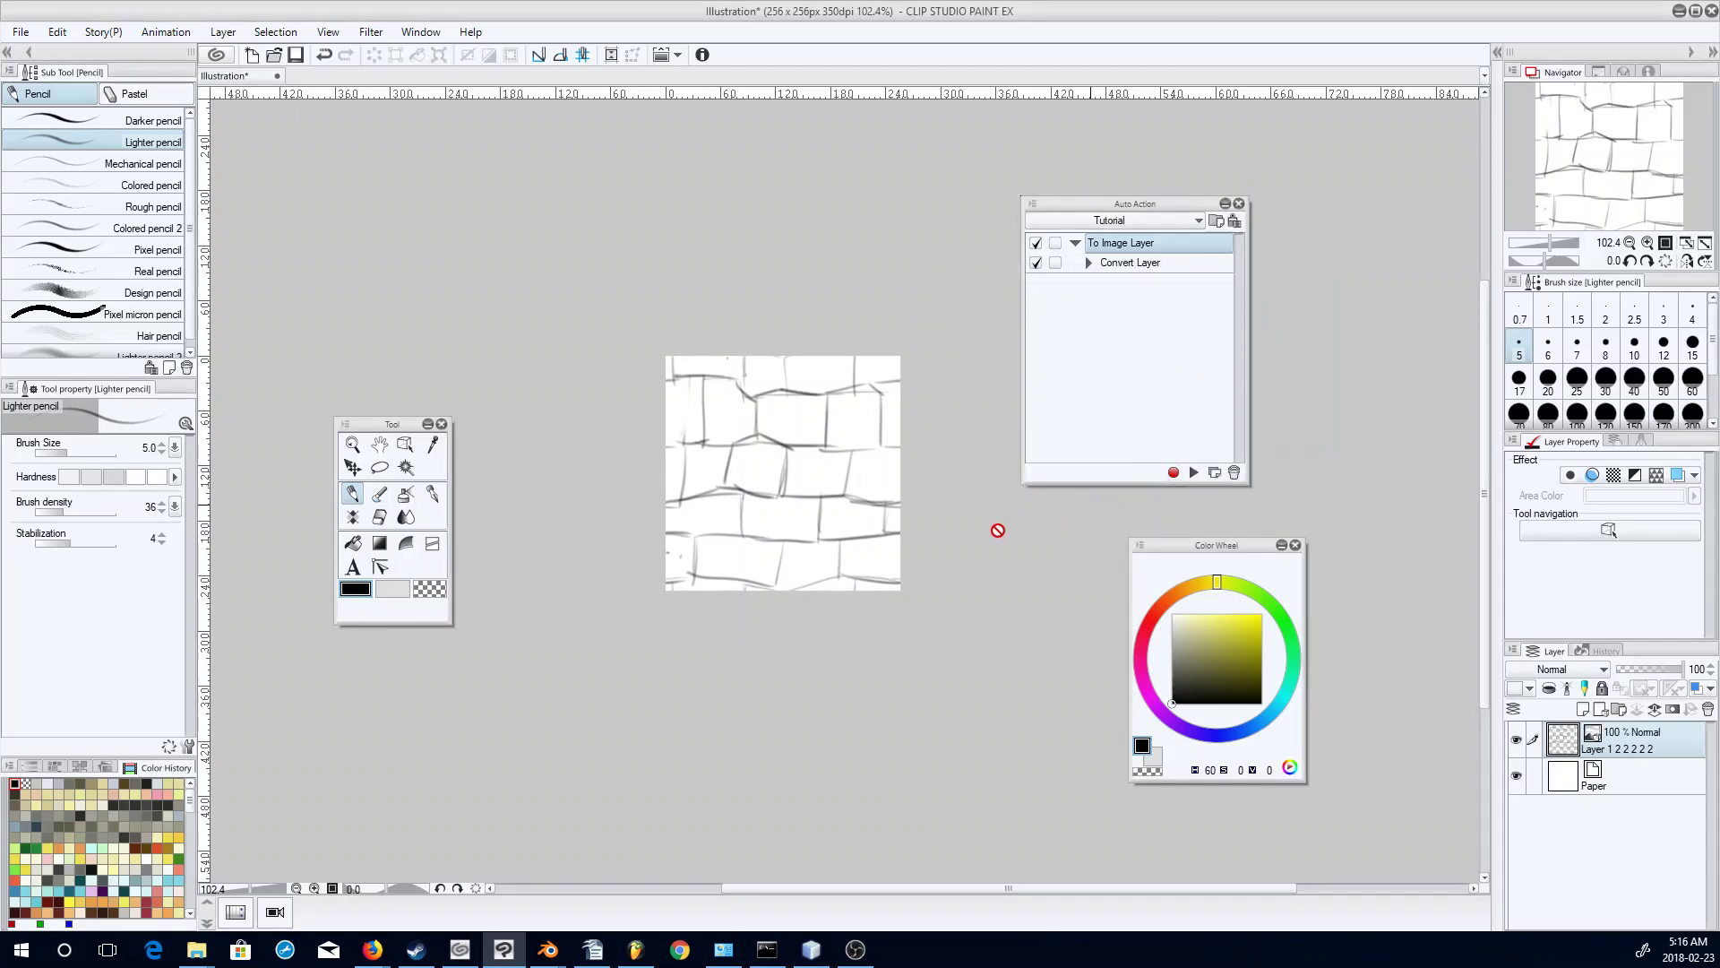
{"action": "left_click", "coordinate": [1075, 243]}
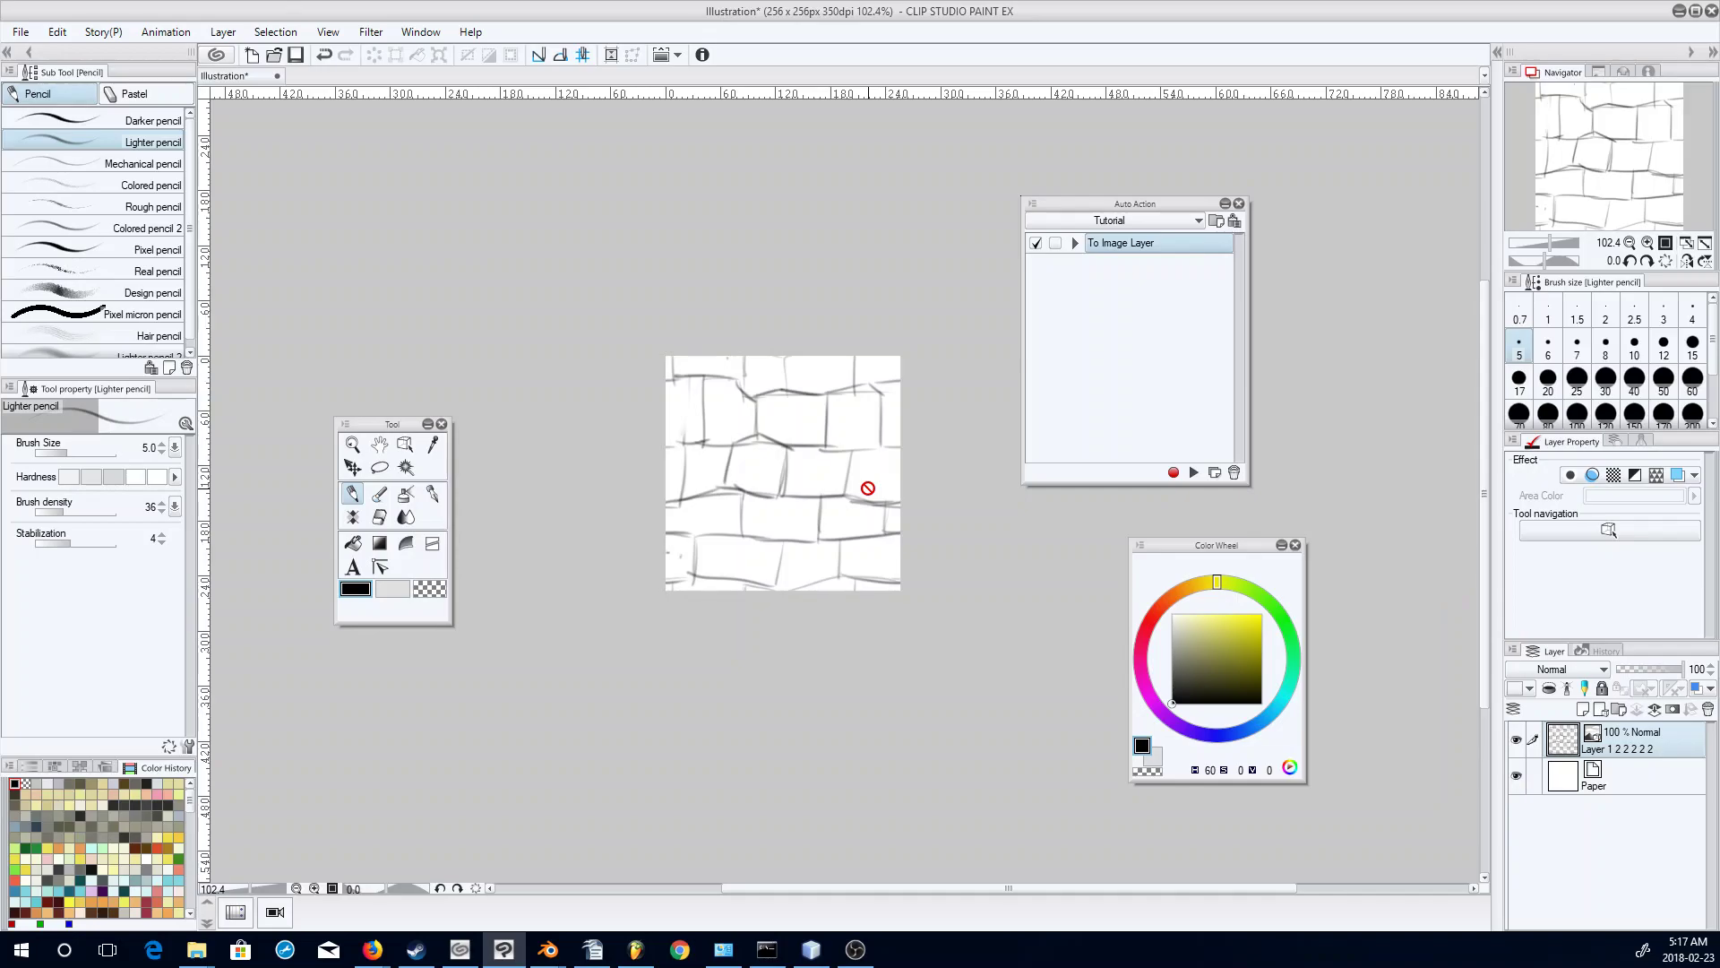
Offset the brick image diagonally down and right with the Object tool, enable Tiling, and switch to the Lighter pencil.
{"action": "left_click", "coordinate": [405, 443]}
{"action": "left_click_drag", "start_coordinate": [758, 402], "coordinate": [824, 491]}
{"action": "left_click", "coordinate": [22, 693]}
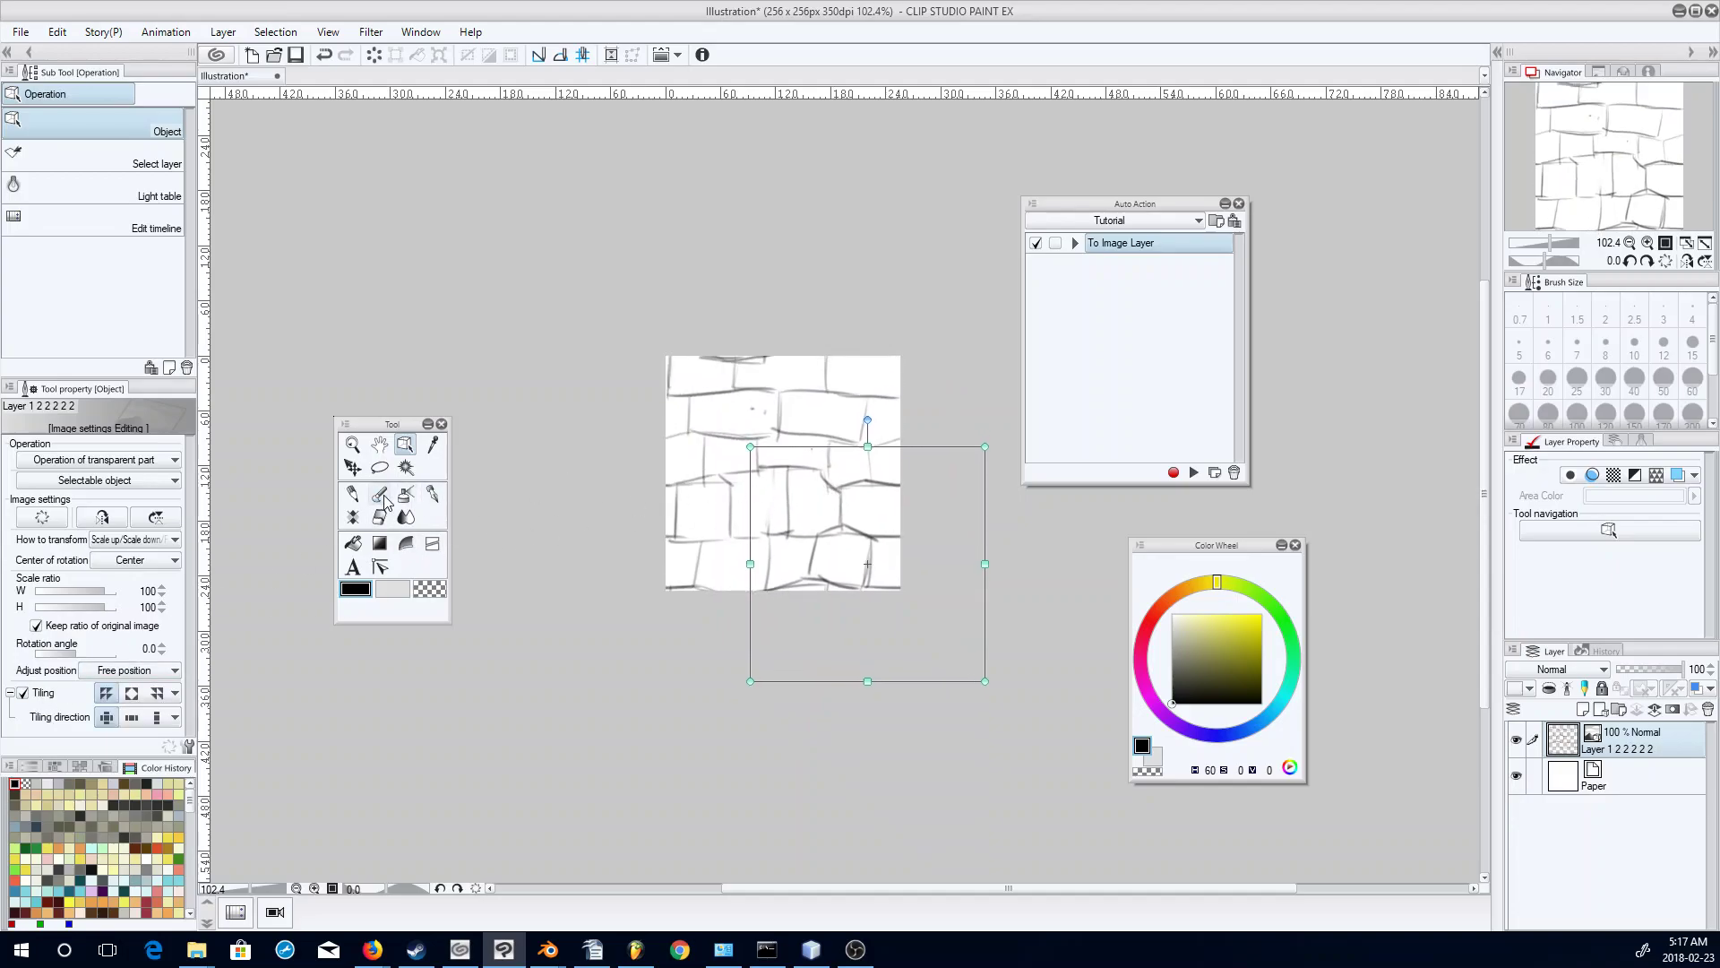
{"action": "left_click", "coordinate": [354, 494]}
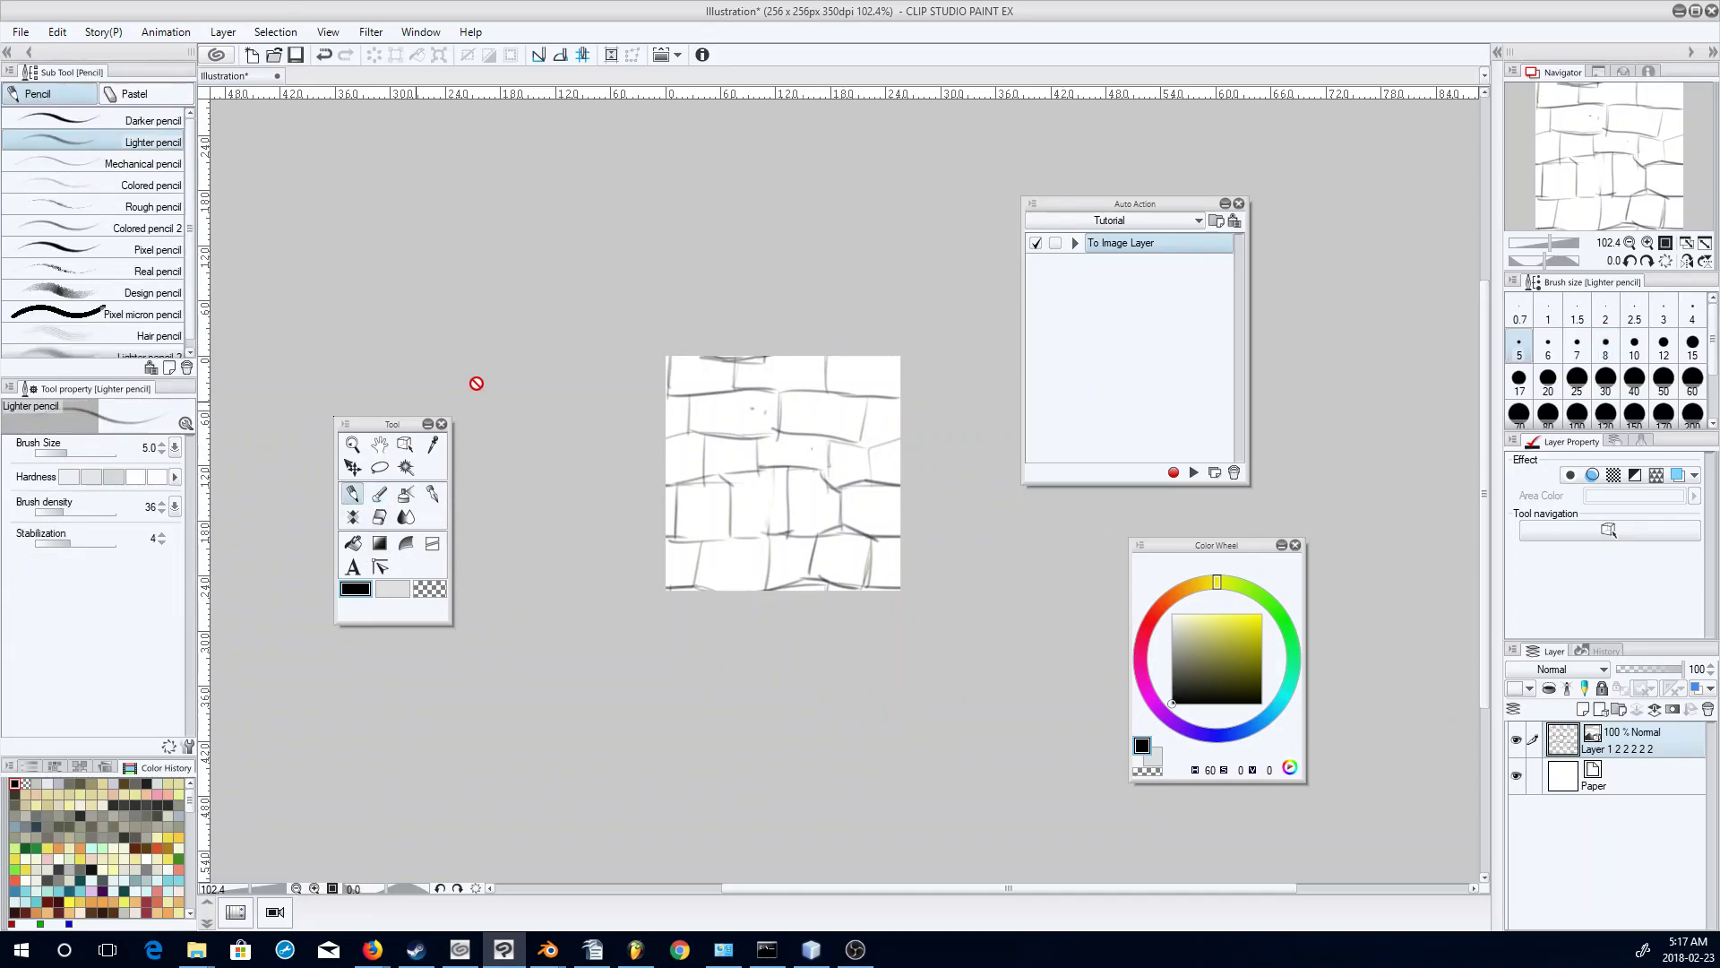
{"action": "right_click", "coordinate": [1620, 747]}
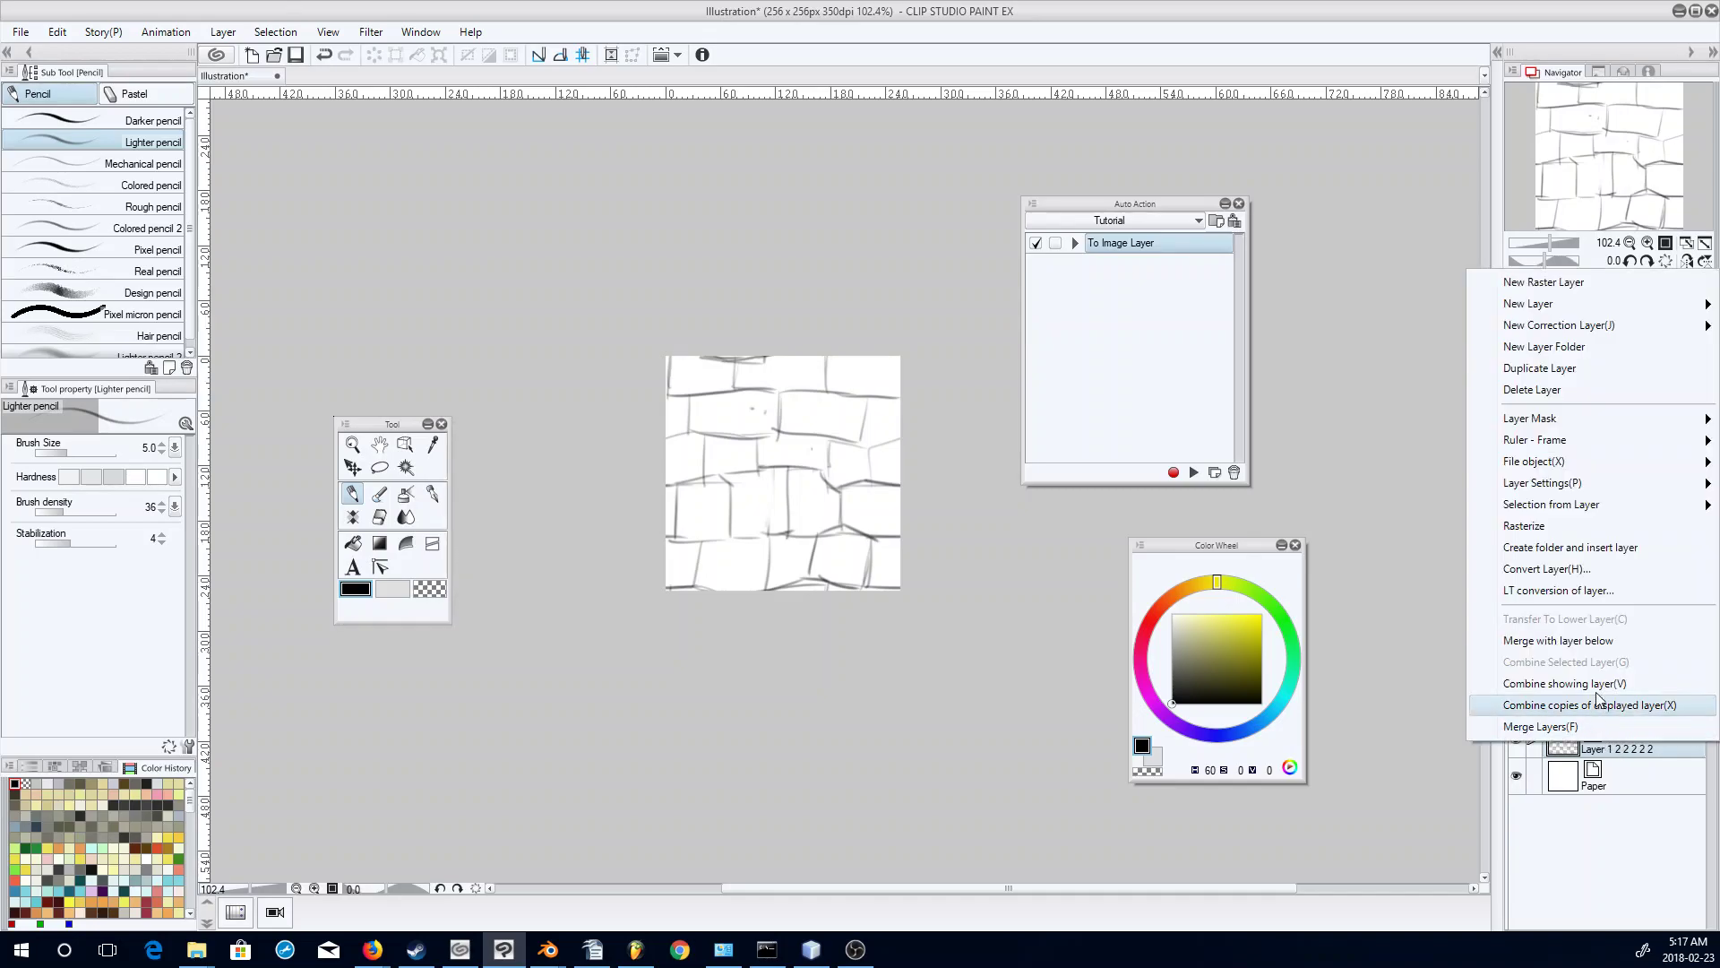
{"action": "left_click", "coordinate": [1599, 579]}
{"action": "key", "text": "Return"}
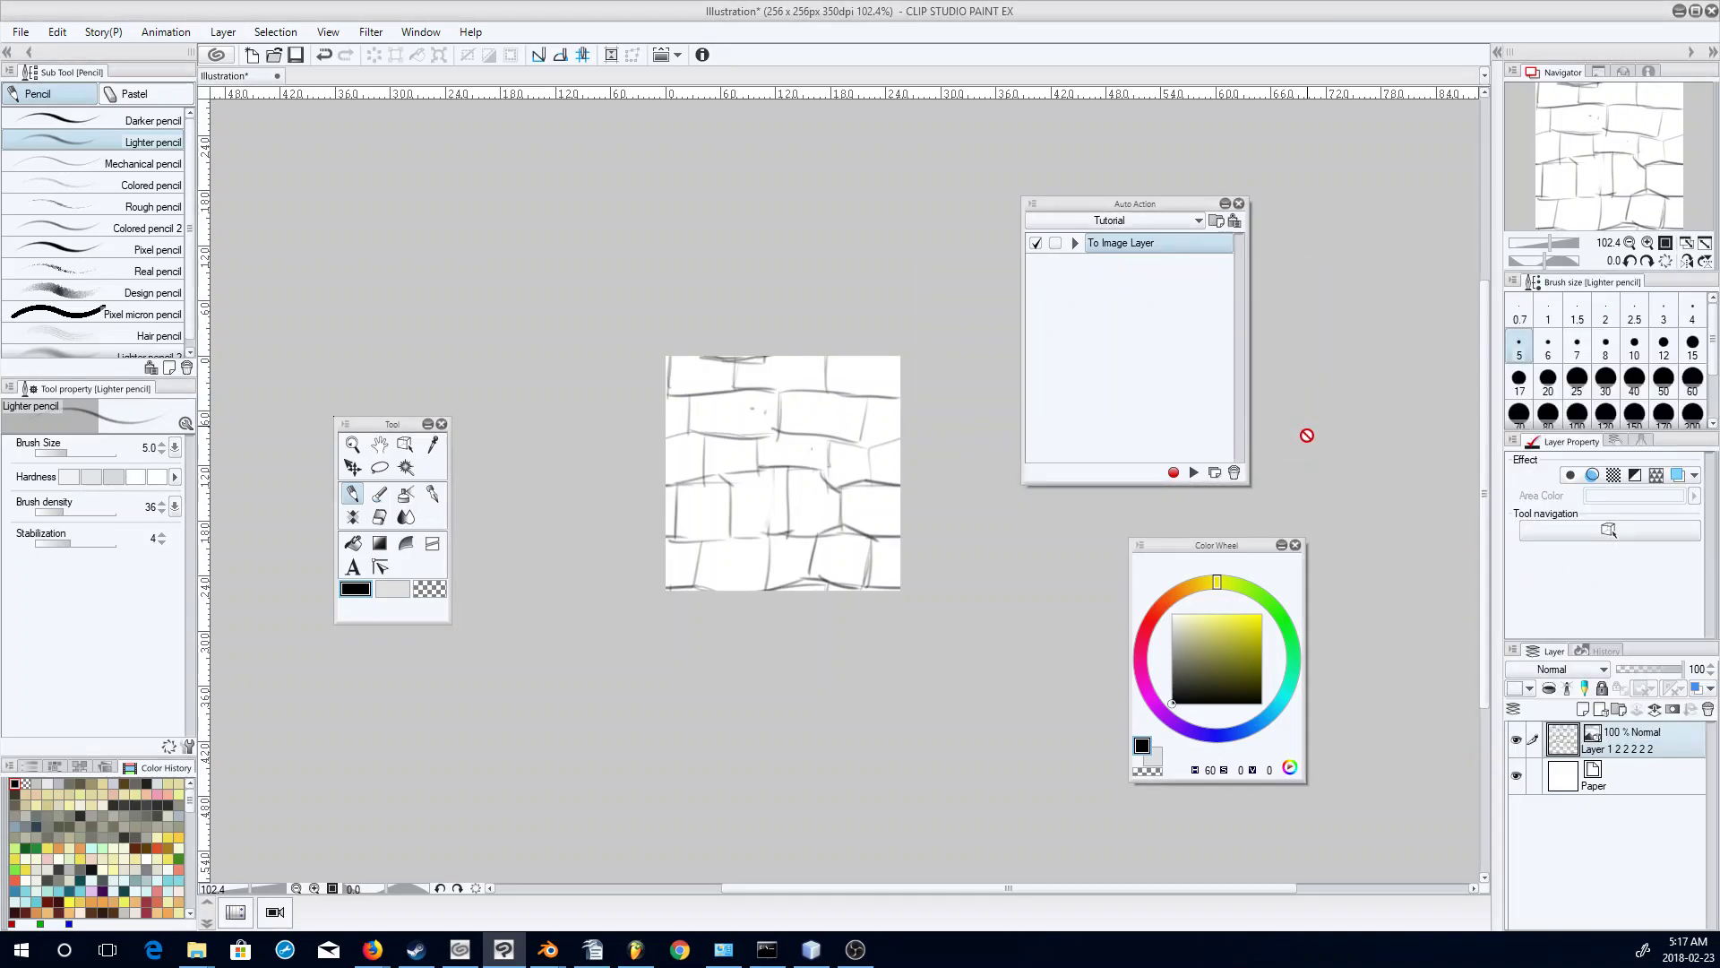
Create a second auto action named "To Raster Layer" in the Tutorial set.
{"action": "left_click", "coordinate": [1215, 472]}
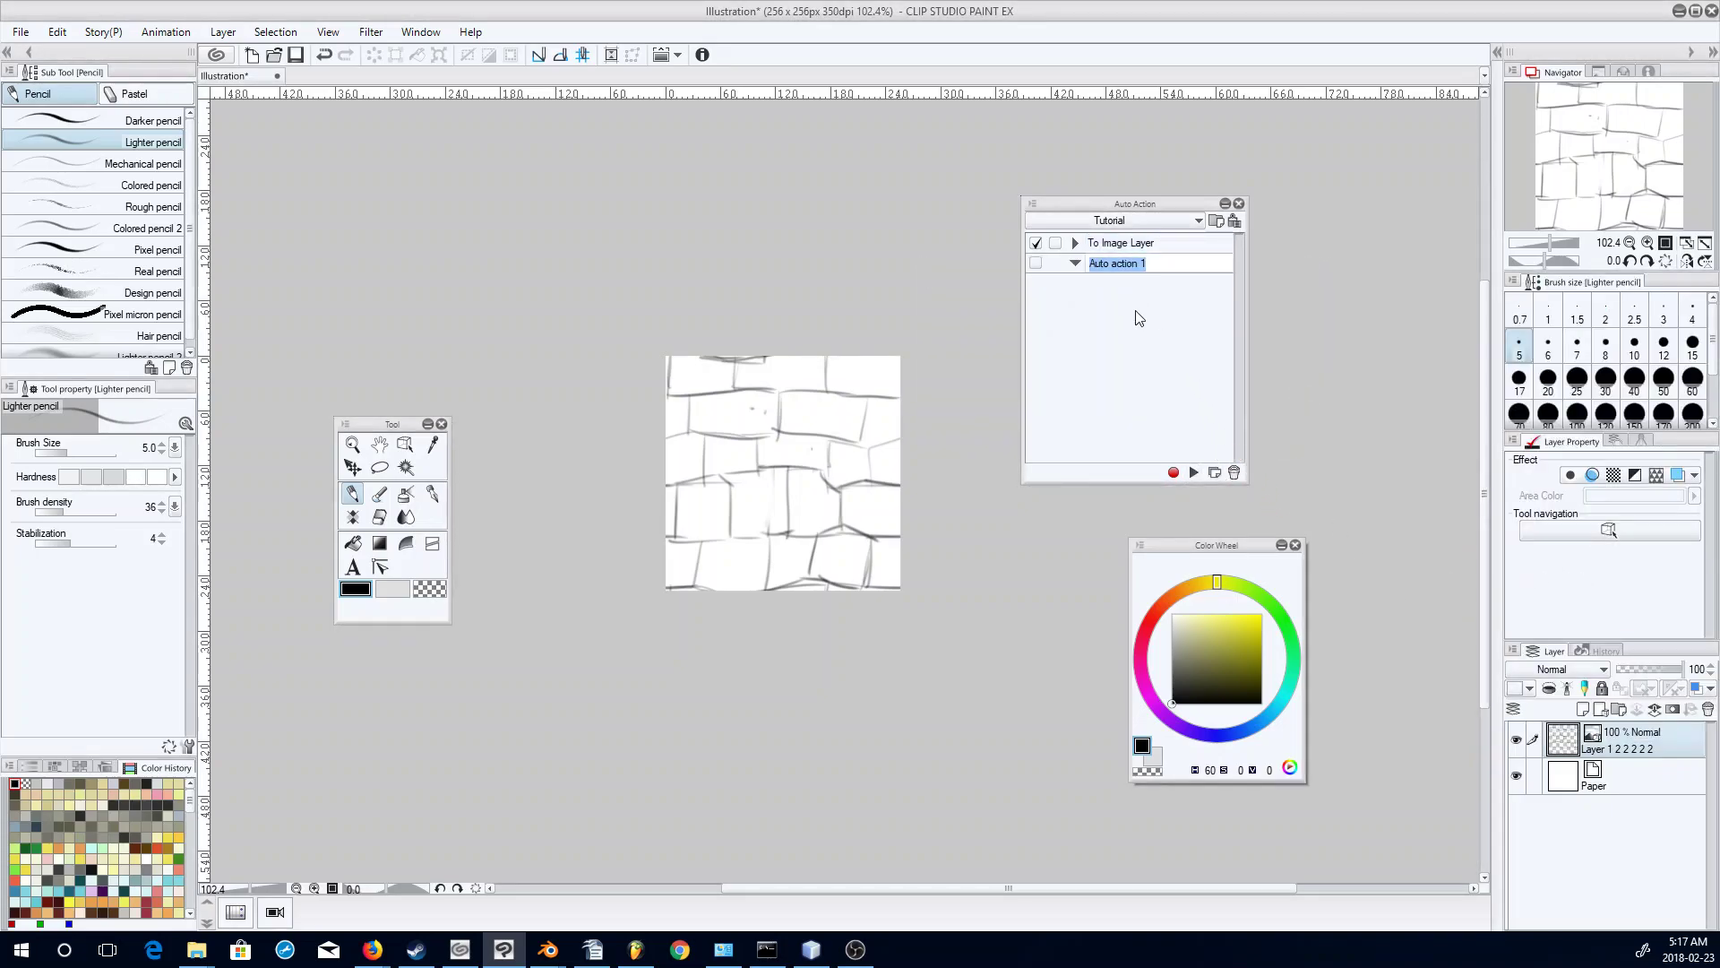
{"action": "type", "text": "To Raster"}
{"action": "key", "text": "Return"}
{"action": "type", "text": "Layer"}
{"action": "key", "text": "Return"}
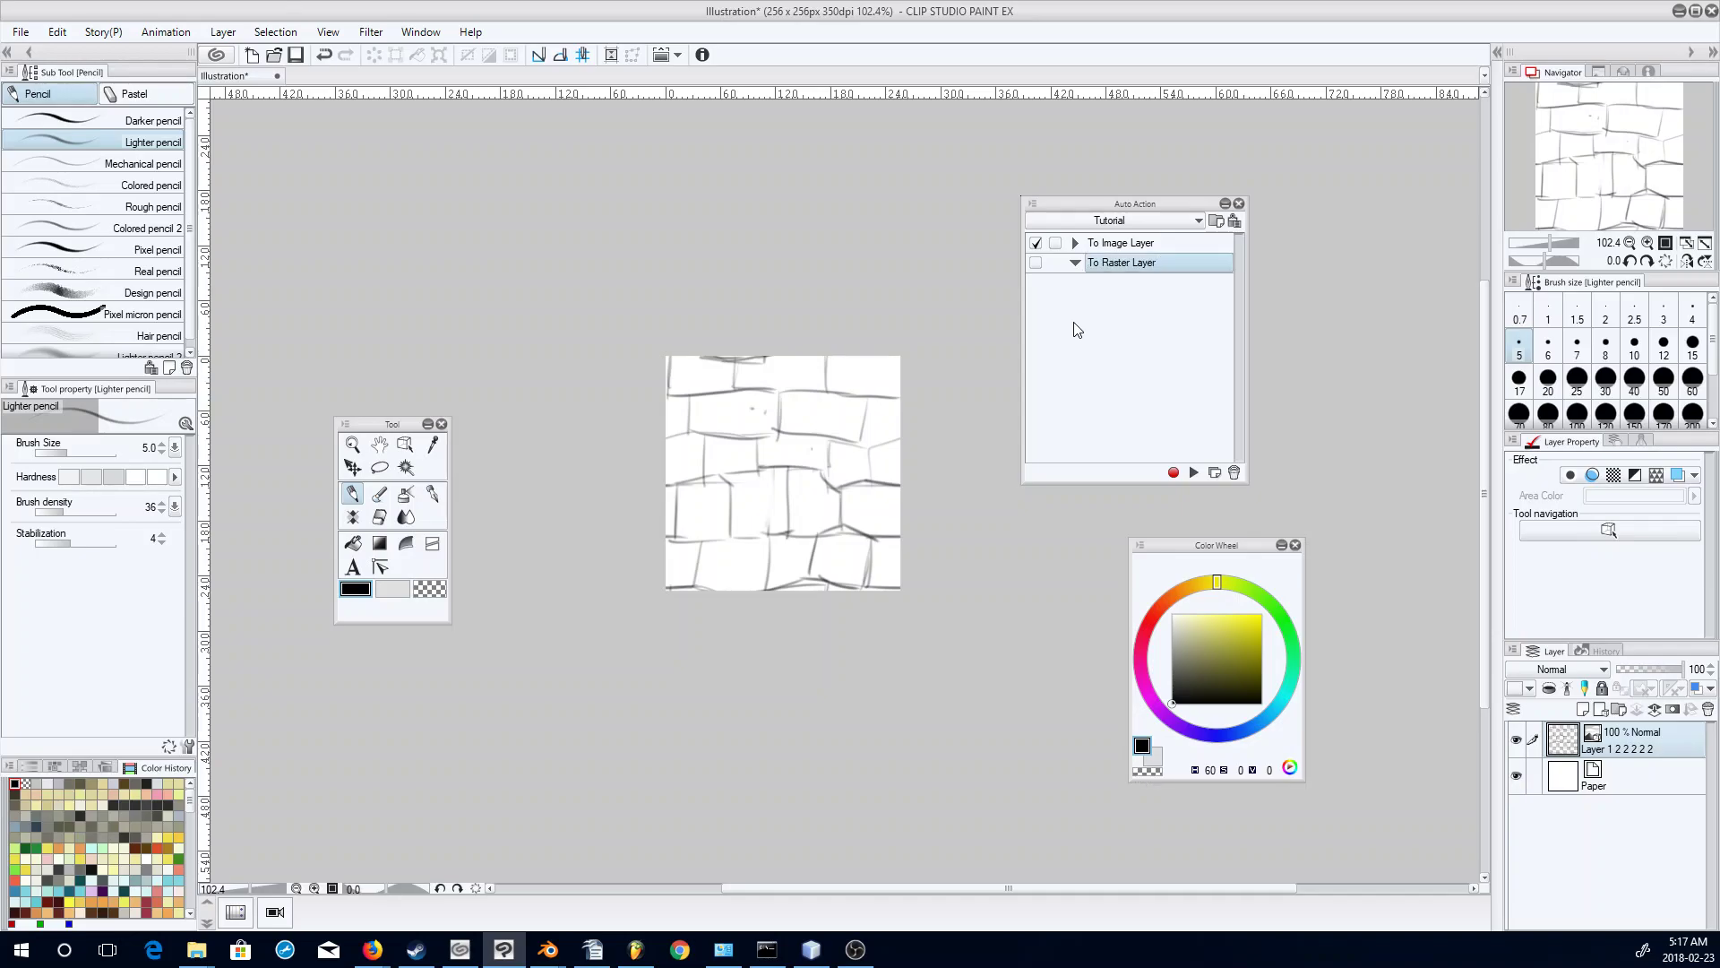
Record the conversion of the brick layer to a raster layer into the To Raster Layer action, and collapse its entry.
{"action": "left_click", "coordinate": [1174, 472]}
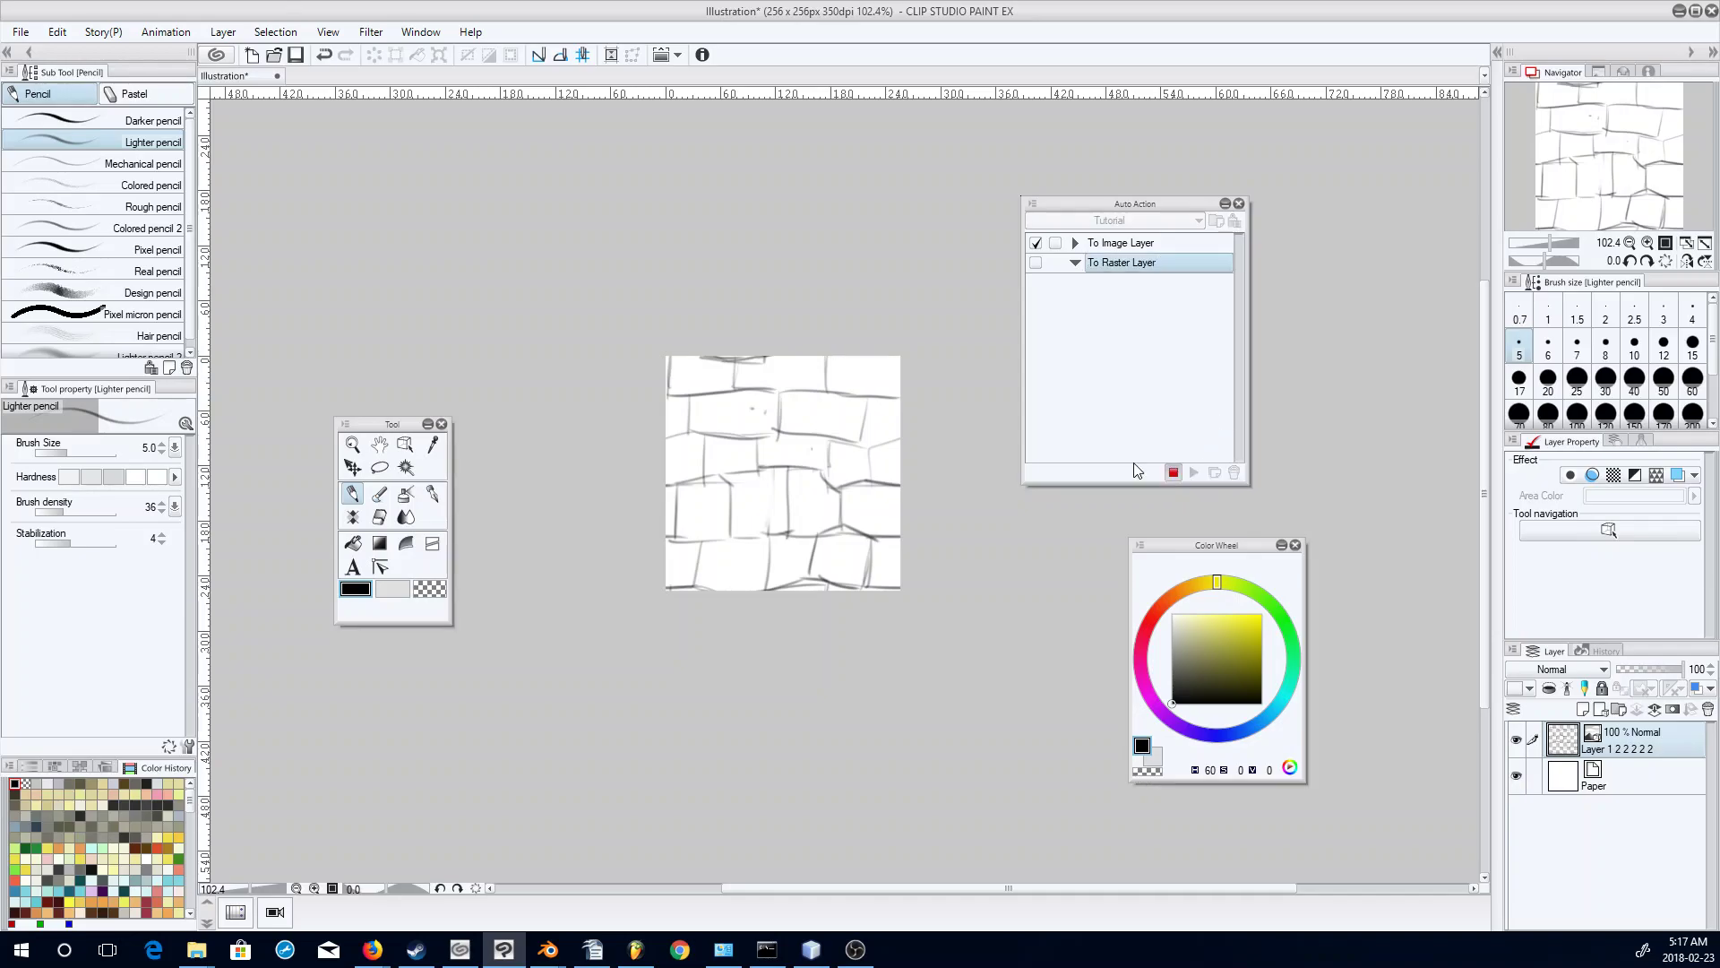
{"action": "right_click", "coordinate": [1634, 749]}
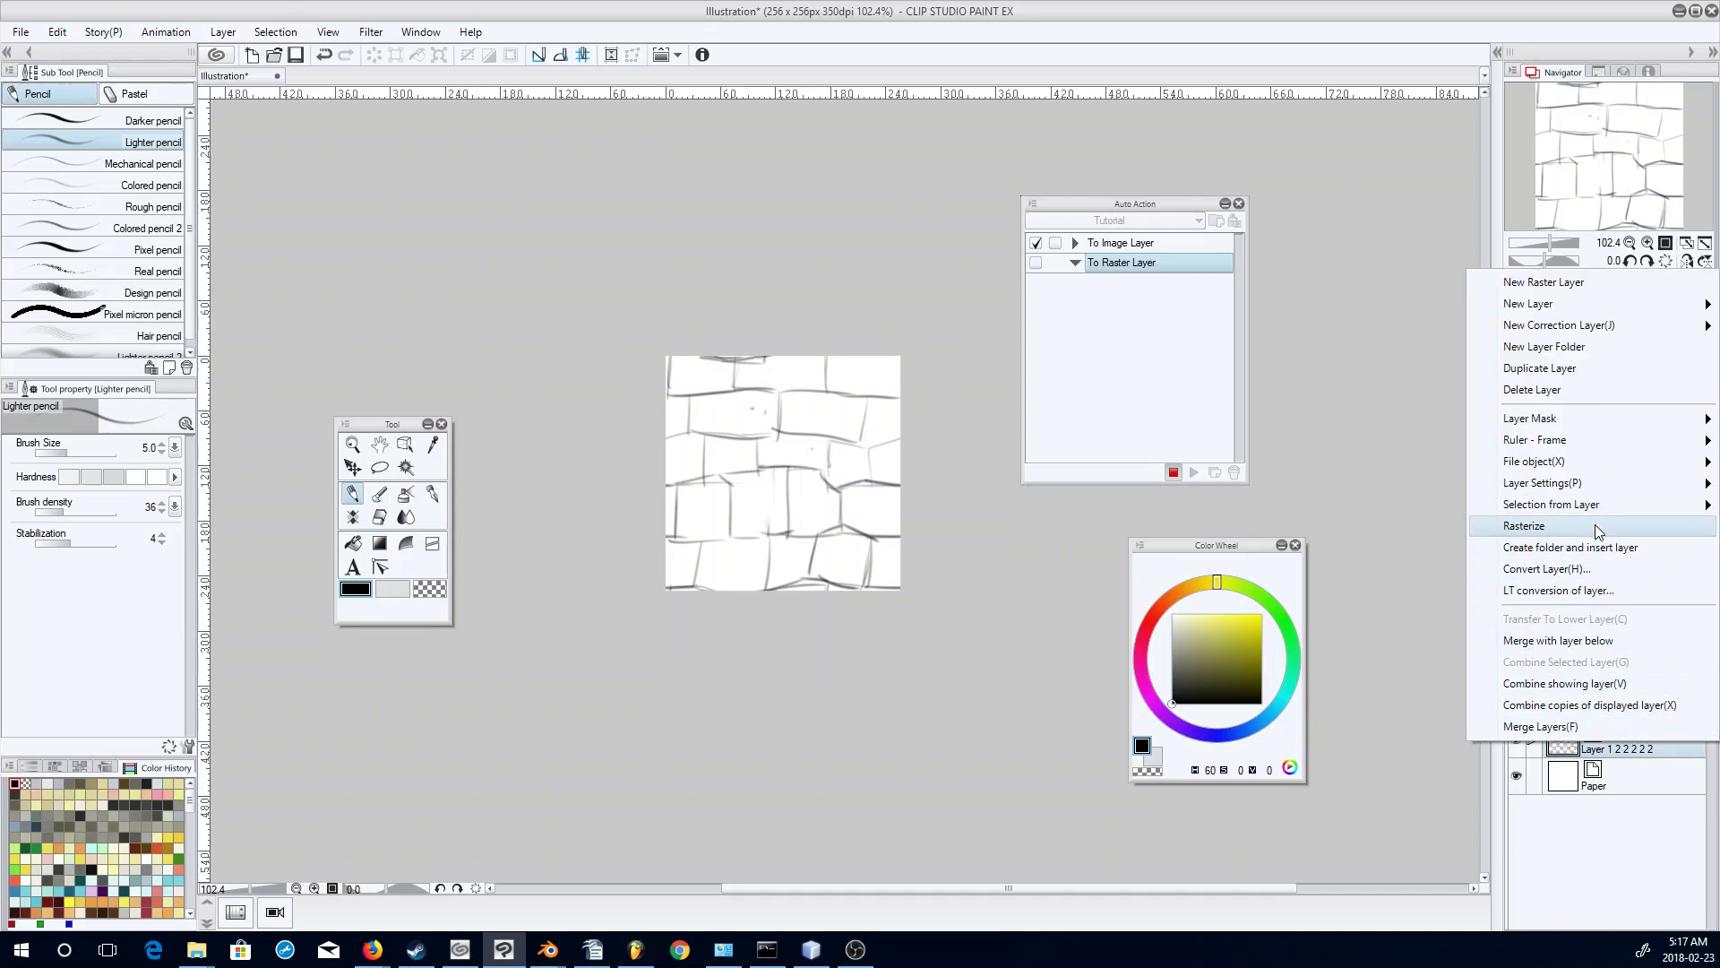
{"action": "left_click", "coordinate": [1579, 573]}
{"action": "left_click", "coordinate": [1171, 307]}
{"action": "left_click", "coordinate": [1177, 323]}
{"action": "left_click", "coordinate": [1284, 303]}
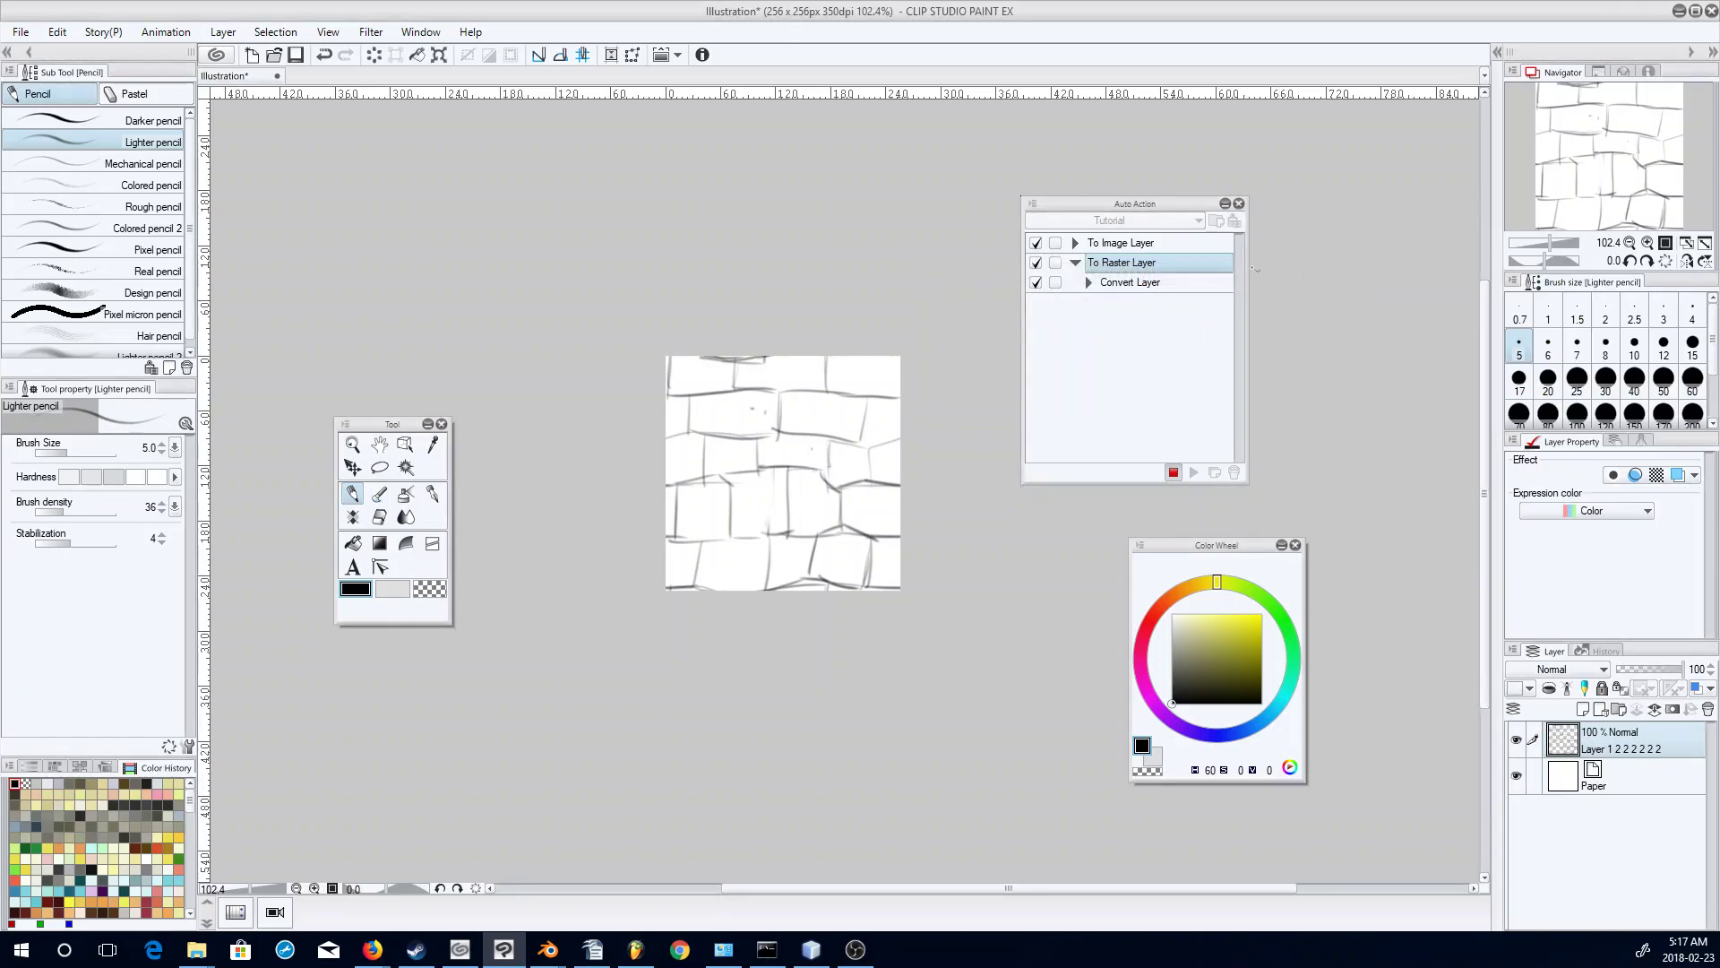
{"action": "left_click", "coordinate": [1172, 472]}
{"action": "left_click", "coordinate": [1075, 262]}
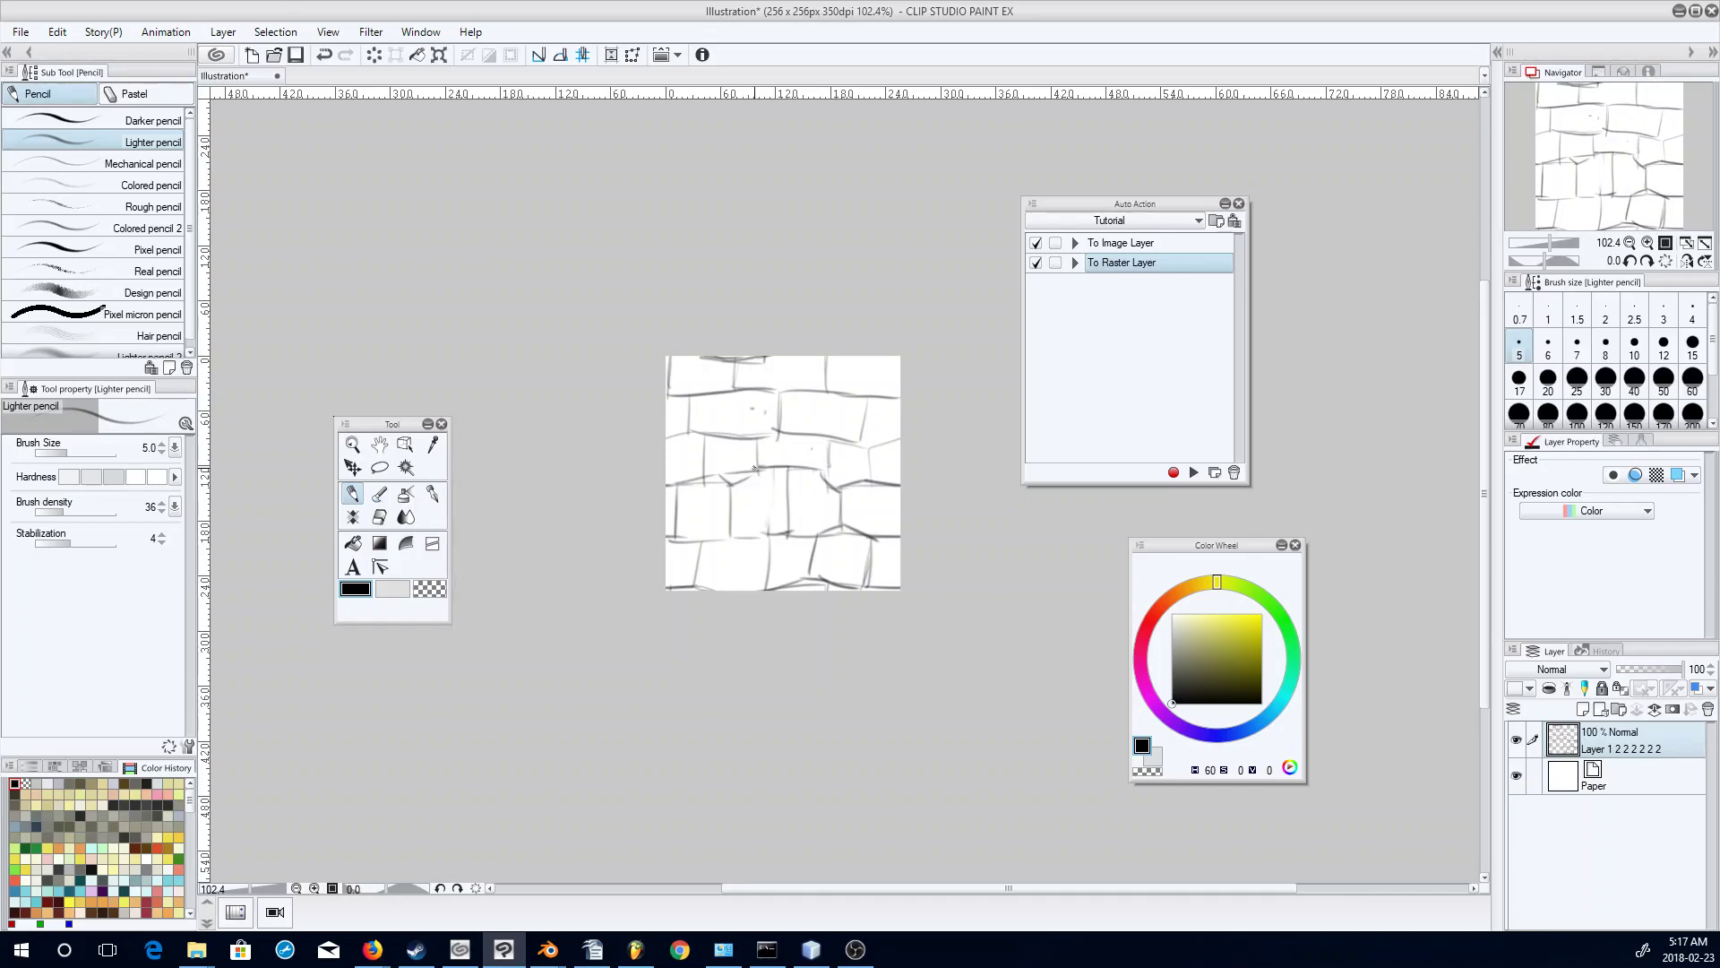
Draw the remaining brick lines and small stone details across the upper, middle and lower rows with the Lighter pencil.
{"action": "mouse_move", "coordinate": [756, 467]}
{"action": "left_mouse_down"}
{"action": "mouse_move", "coordinate": [721, 477]}
{"action": "mouse_move", "coordinate": [752, 466]}
{"action": "mouse_move", "coordinate": [746, 481]}
{"action": "mouse_move", "coordinate": [721, 476]}
{"action": "mouse_move", "coordinate": [735, 433]}
{"action": "mouse_move", "coordinate": [766, 435]}
{"action": "mouse_move", "coordinate": [777, 389]}
{"action": "mouse_move", "coordinate": [806, 433]}
{"action": "mouse_move", "coordinate": [846, 437]}
{"action": "mouse_move", "coordinate": [763, 436]}
{"action": "mouse_move", "coordinate": [853, 439]}
{"action": "mouse_move", "coordinate": [831, 438]}
{"action": "mouse_move", "coordinate": [819, 469]}
{"action": "mouse_move", "coordinate": [837, 489]}
{"action": "mouse_move", "coordinate": [861, 448]}
{"action": "left_mouse_up"}
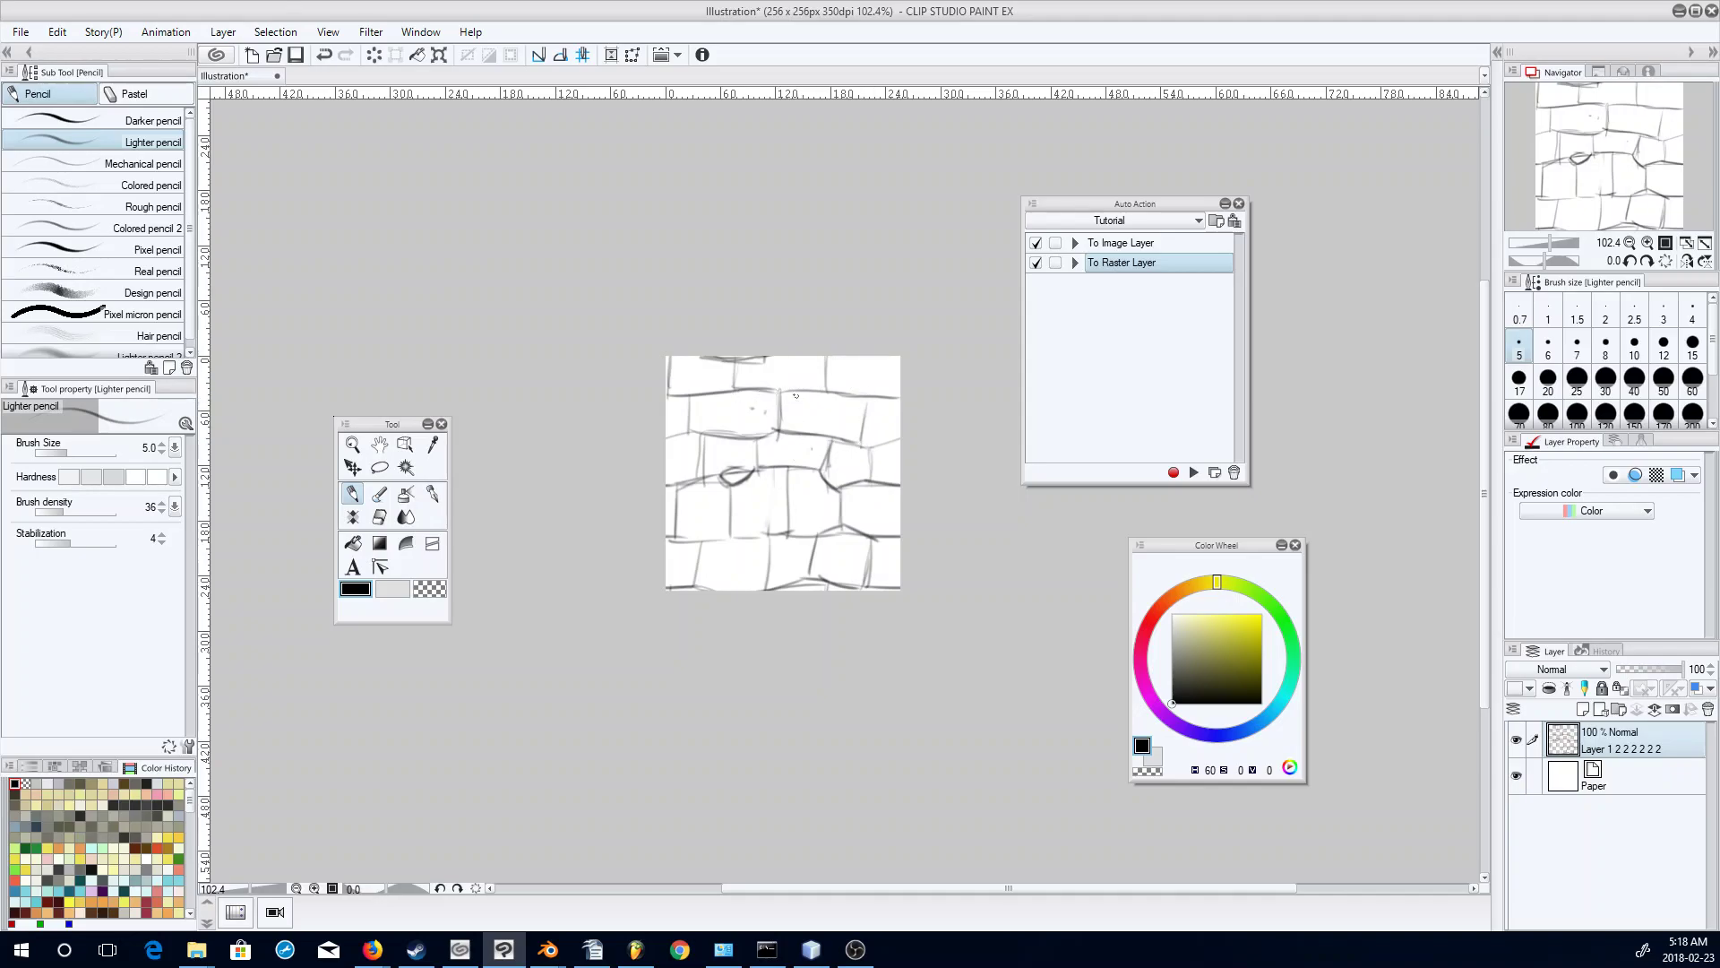
{"action": "left_click_drag", "start_coordinate": [717, 392], "coordinate": [822, 387]}
{"action": "left_click_drag", "start_coordinate": [703, 535], "coordinate": [779, 534]}
Run the To Image Layer action on the finished brick layer and copy the layer.
{"action": "left_click", "coordinate": [1176, 246]}
{"action": "left_click", "coordinate": [1193, 472]}
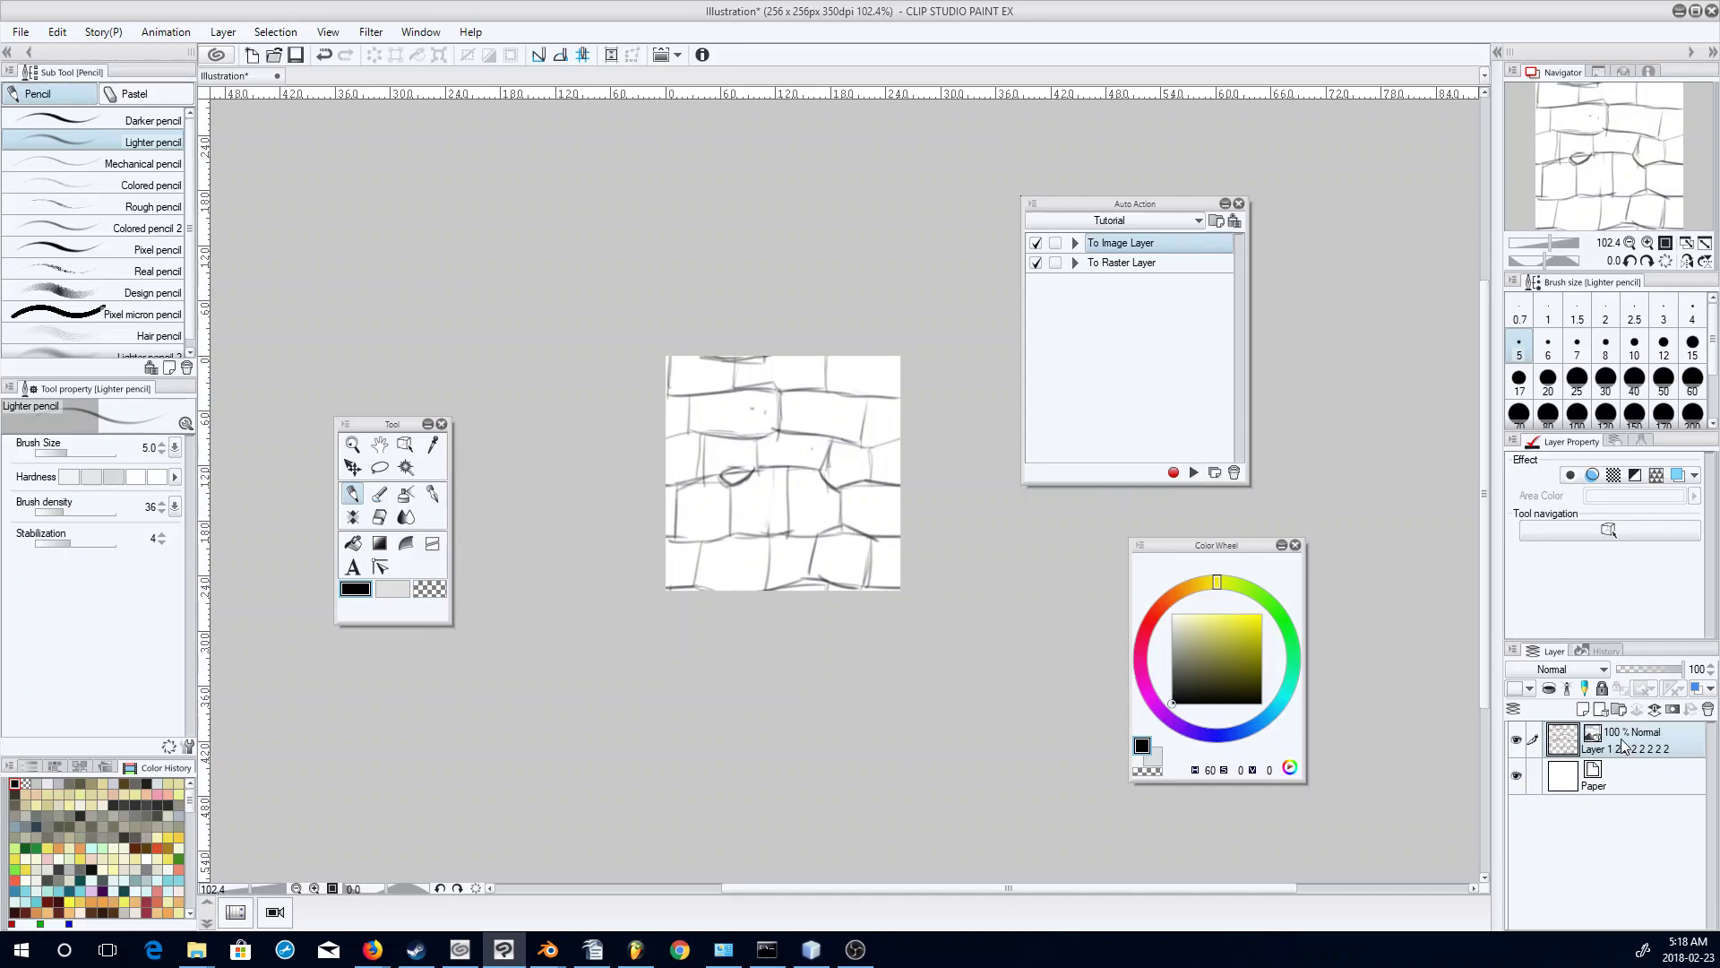
{"action": "key", "text": "ctrl"}
Create a new A4 illustration canvas of 2894 x 4093 px at 350 dpi.
{"action": "left_click", "coordinate": [252, 54]}
{"action": "left_click", "coordinate": [892, 446]}
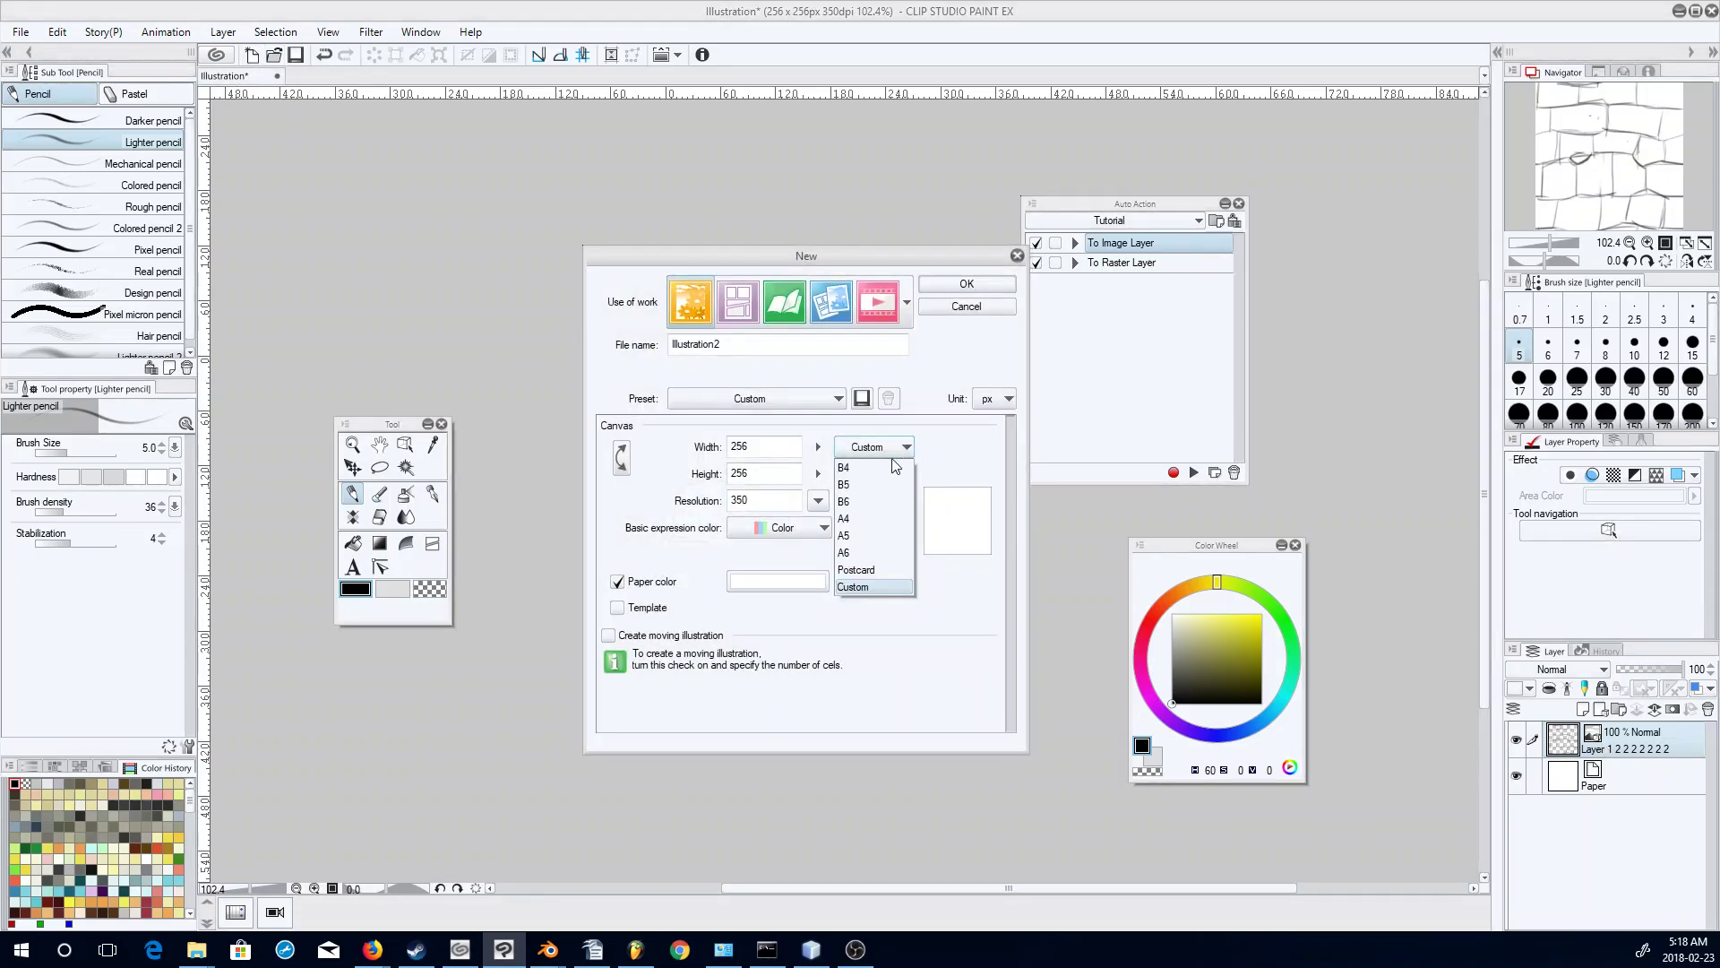
{"action": "left_click", "coordinate": [869, 517]}
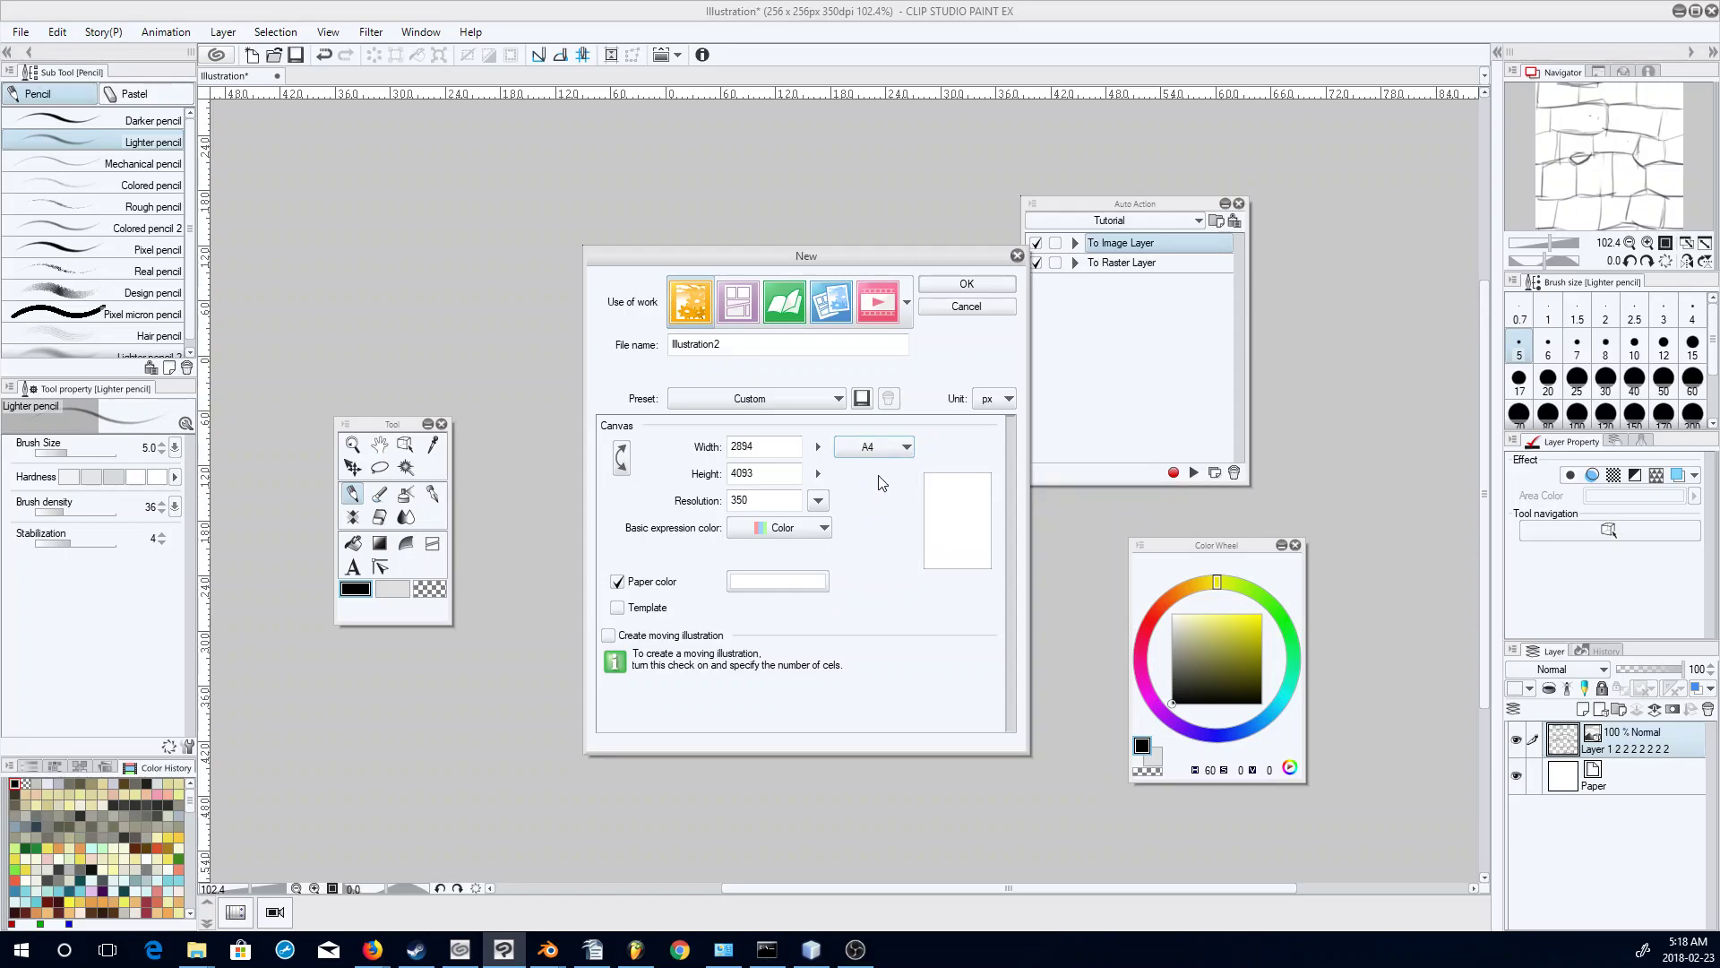
{"action": "left_click", "coordinate": [967, 285]}
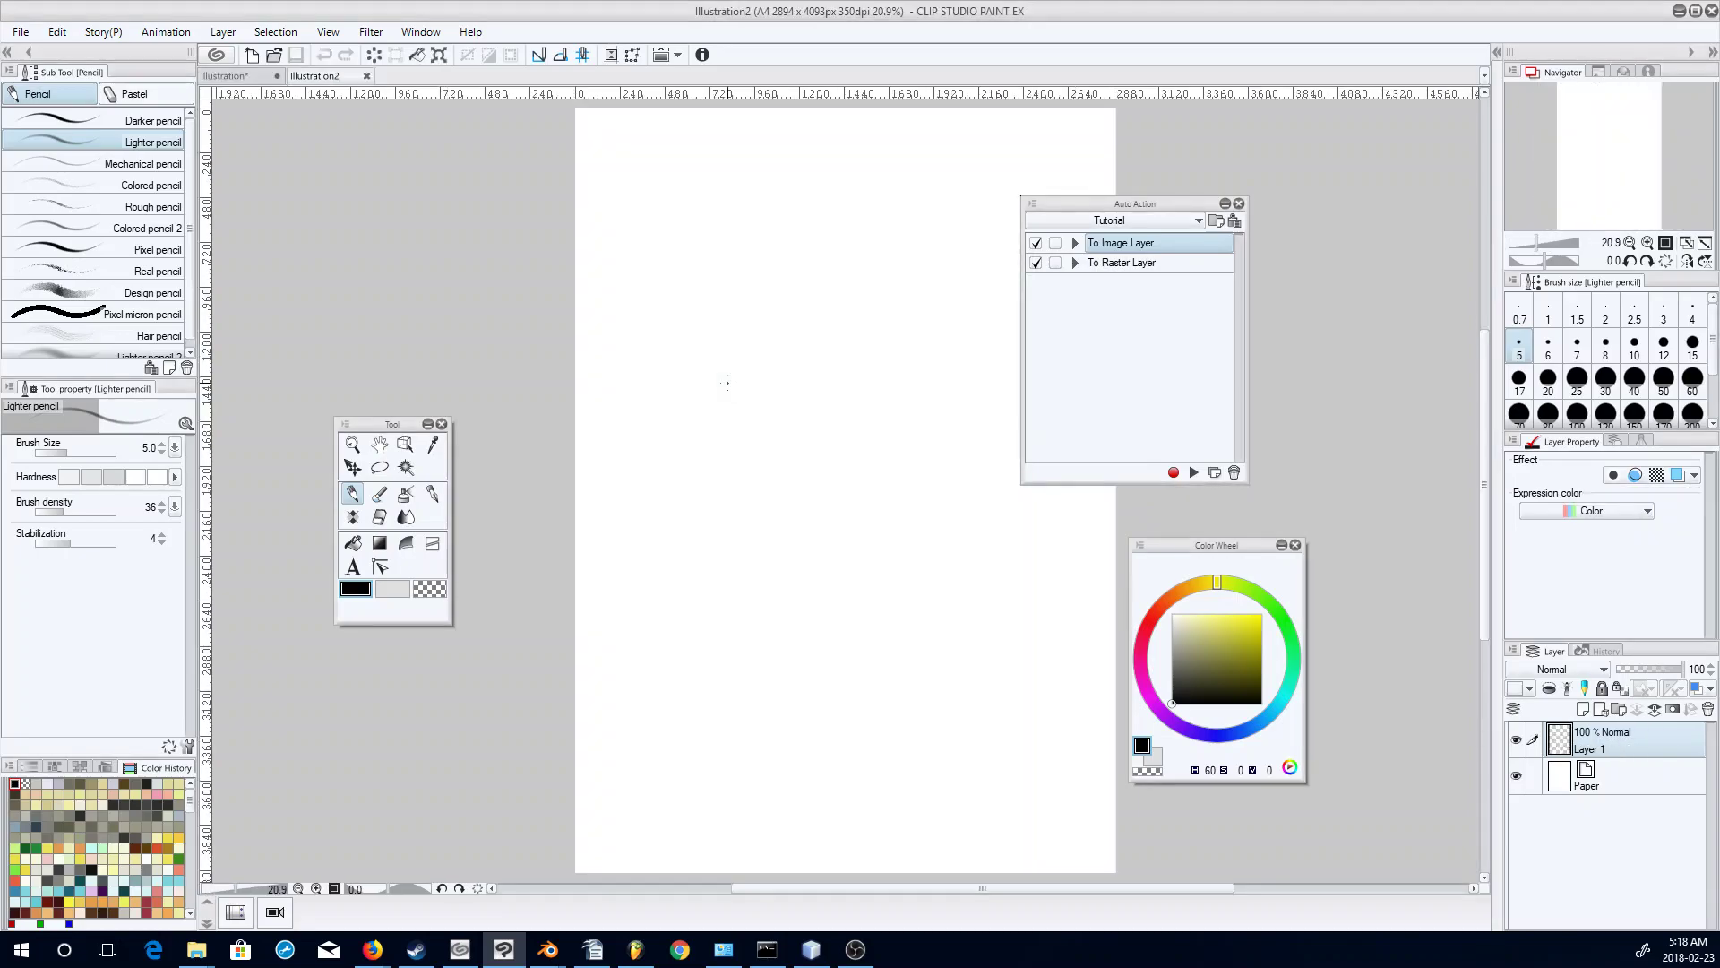
Move the Auto Action palette clear of the page and paste the copied brick layer into the A4 canvas.
{"action": "left_click_drag", "start_coordinate": [1155, 203], "coordinate": [1260, 191]}
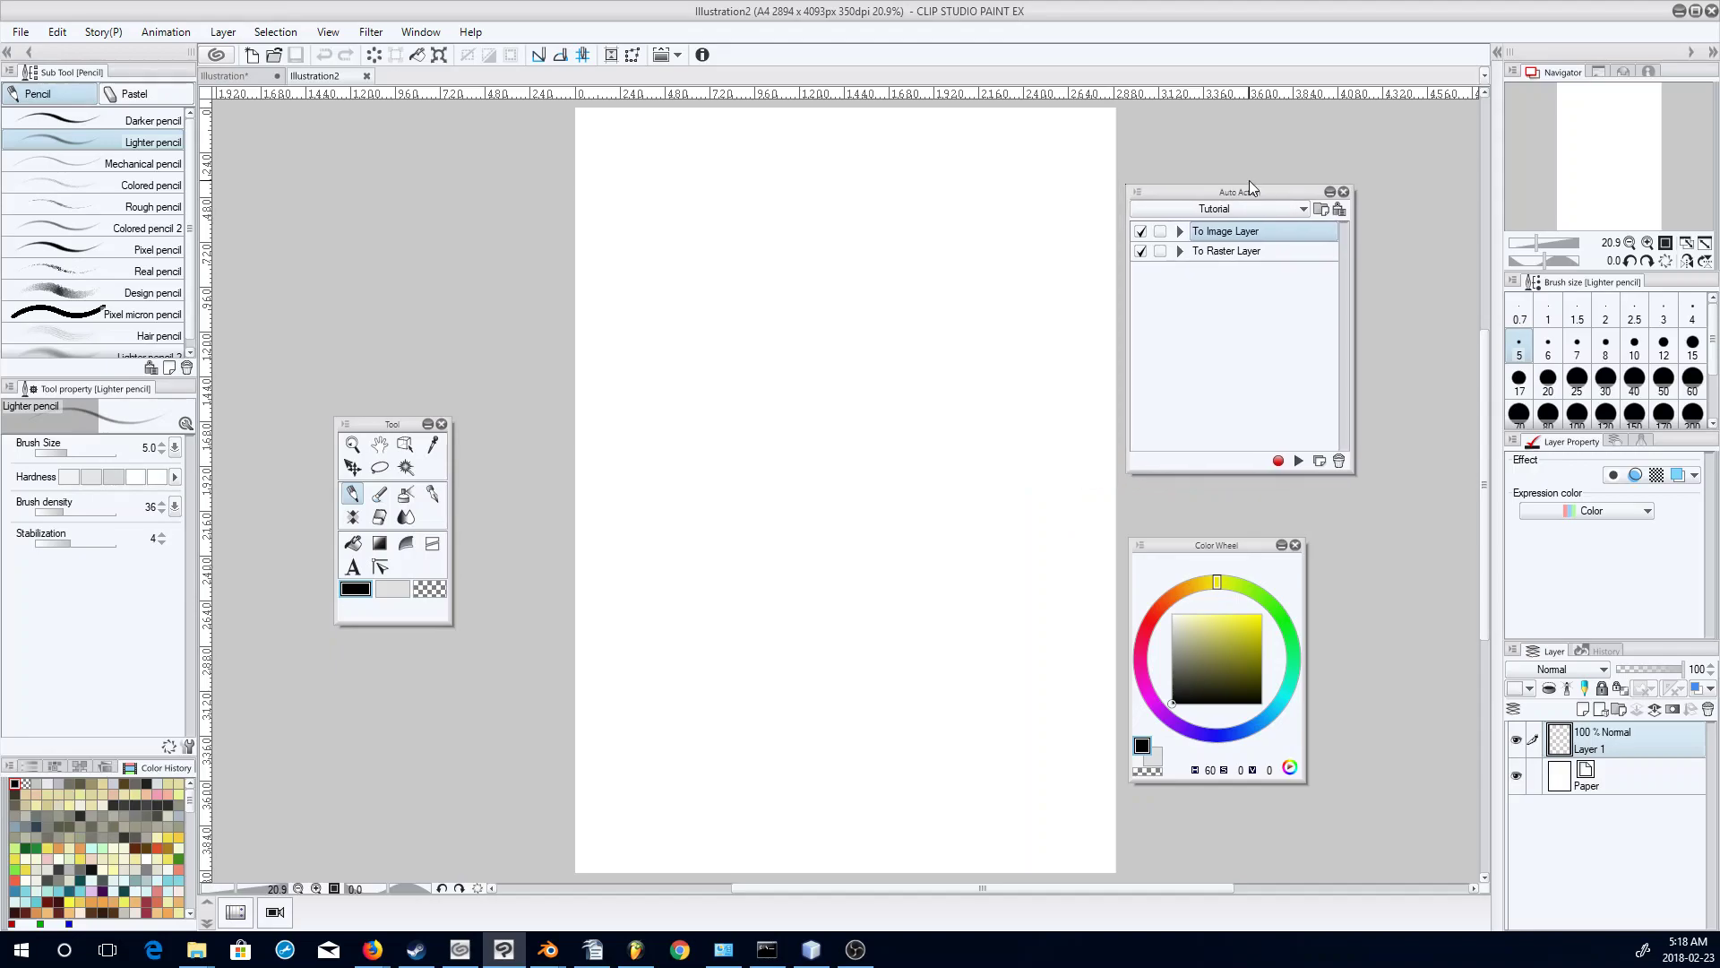
{"action": "key", "text": "ctrl+v"}
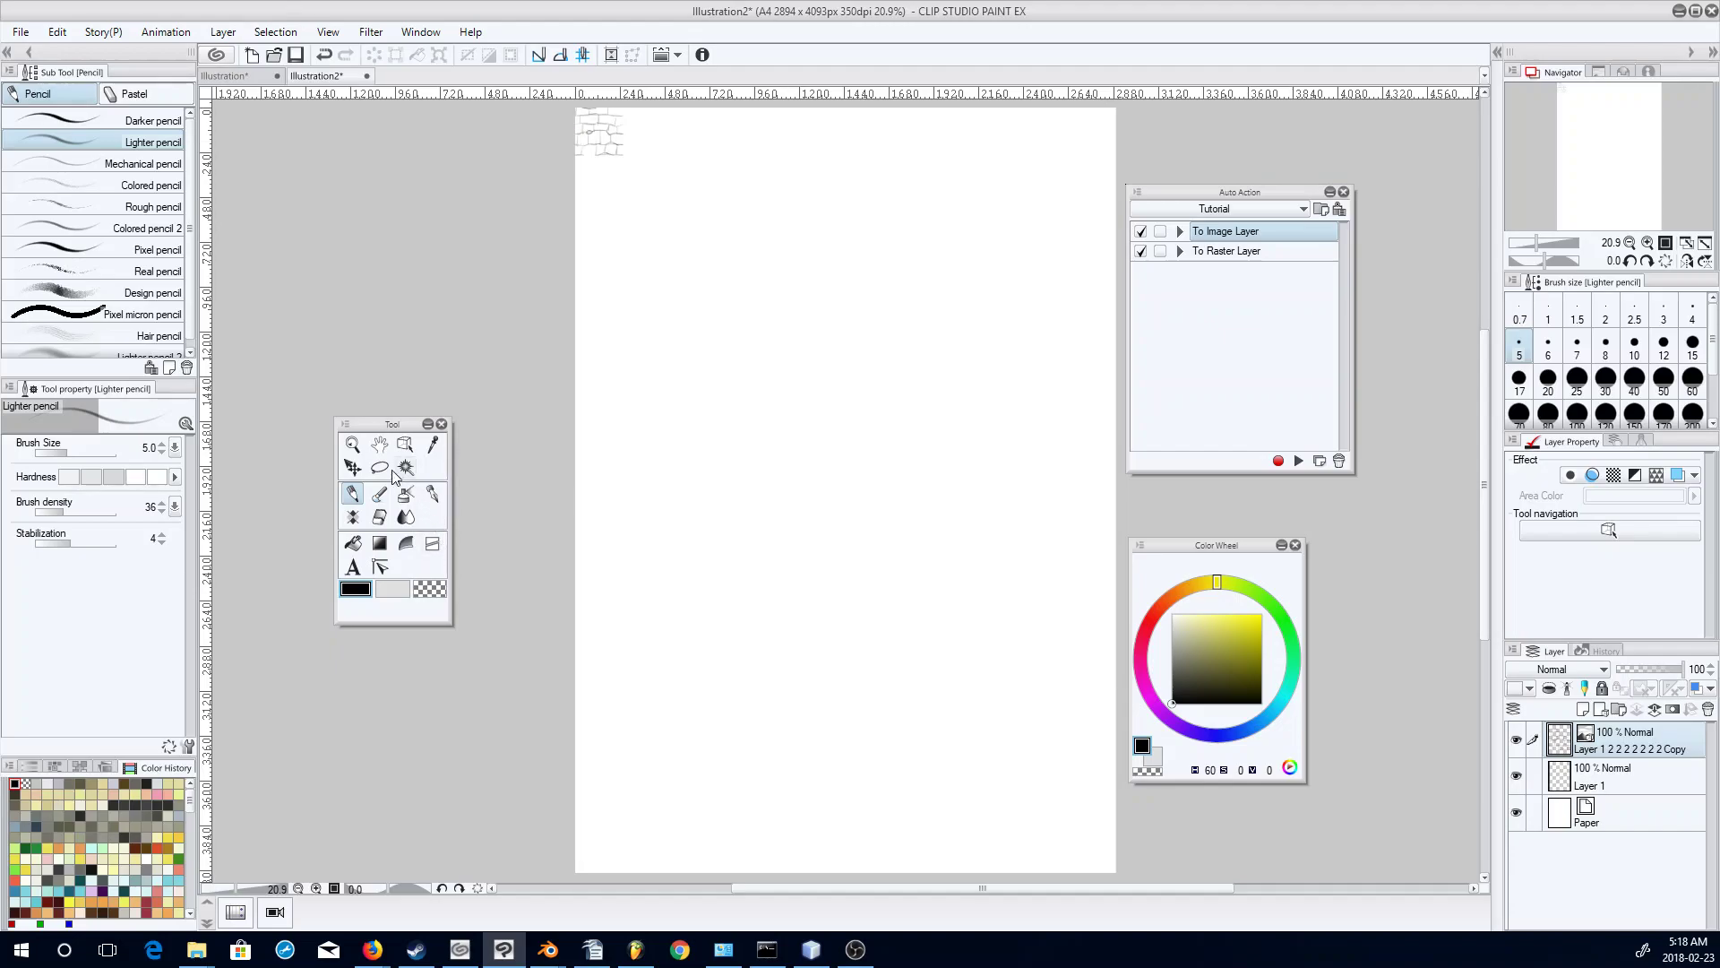
Turn on tiling for the pasted brick image layer so it fills the A4 canvas, and inspect the repeating pattern up close.
{"action": "left_click", "coordinate": [405, 446]}
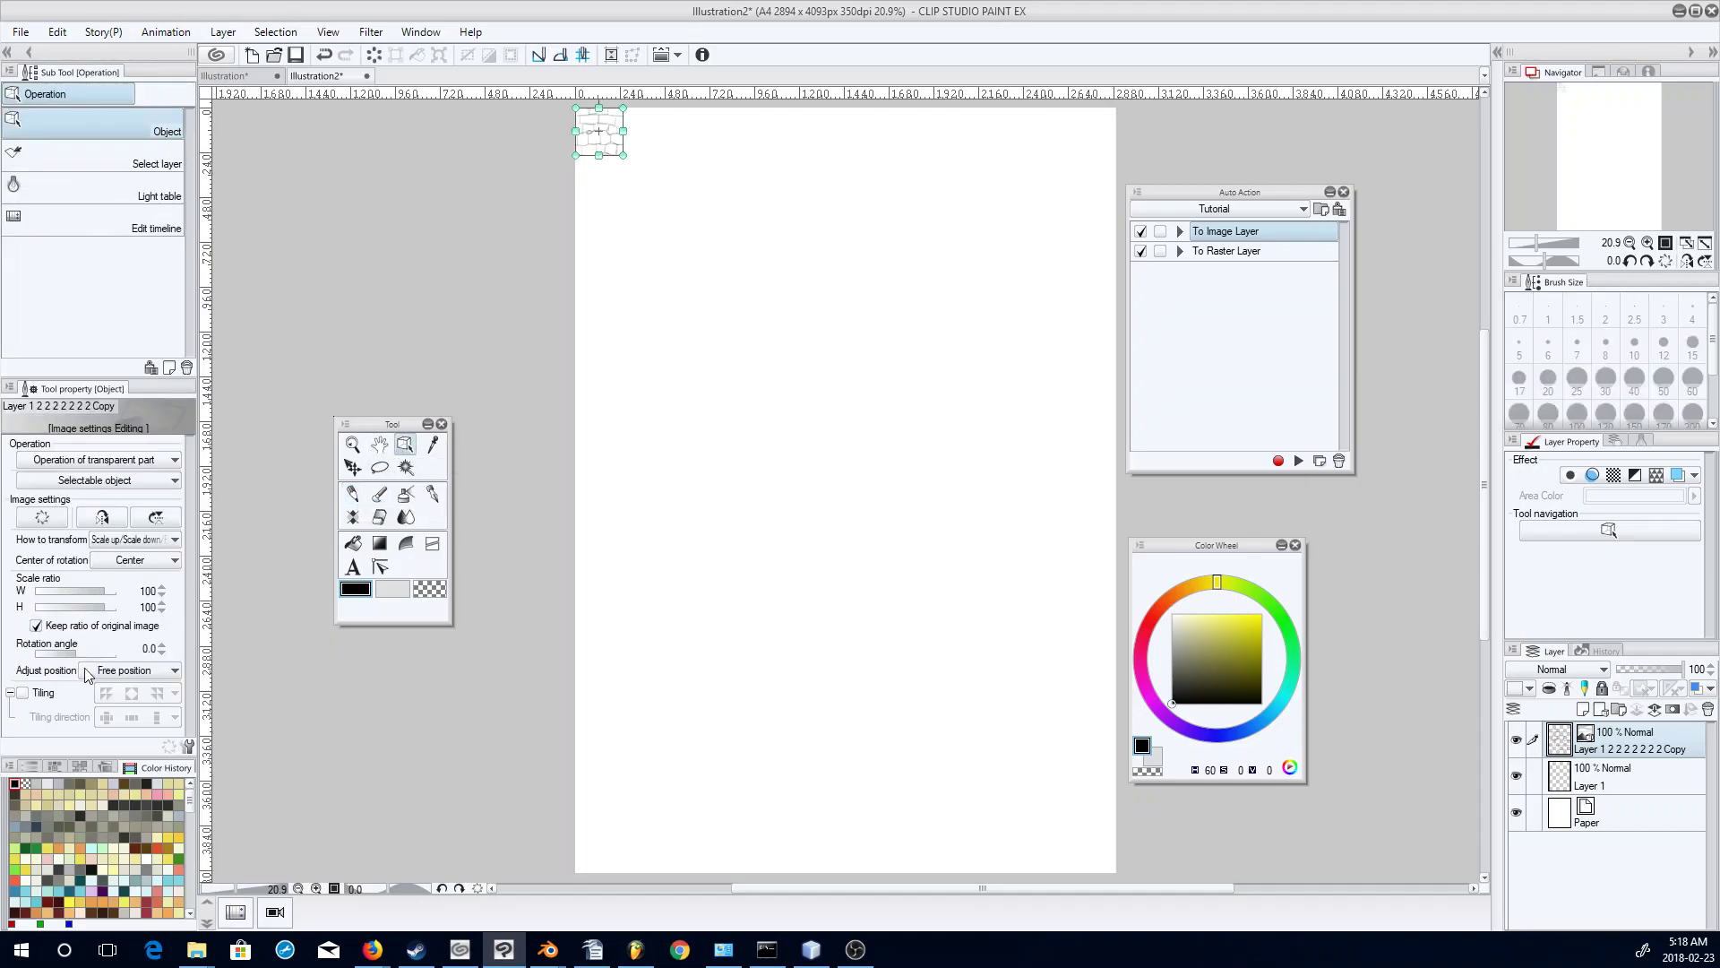
{"action": "left_click", "coordinate": [23, 693]}
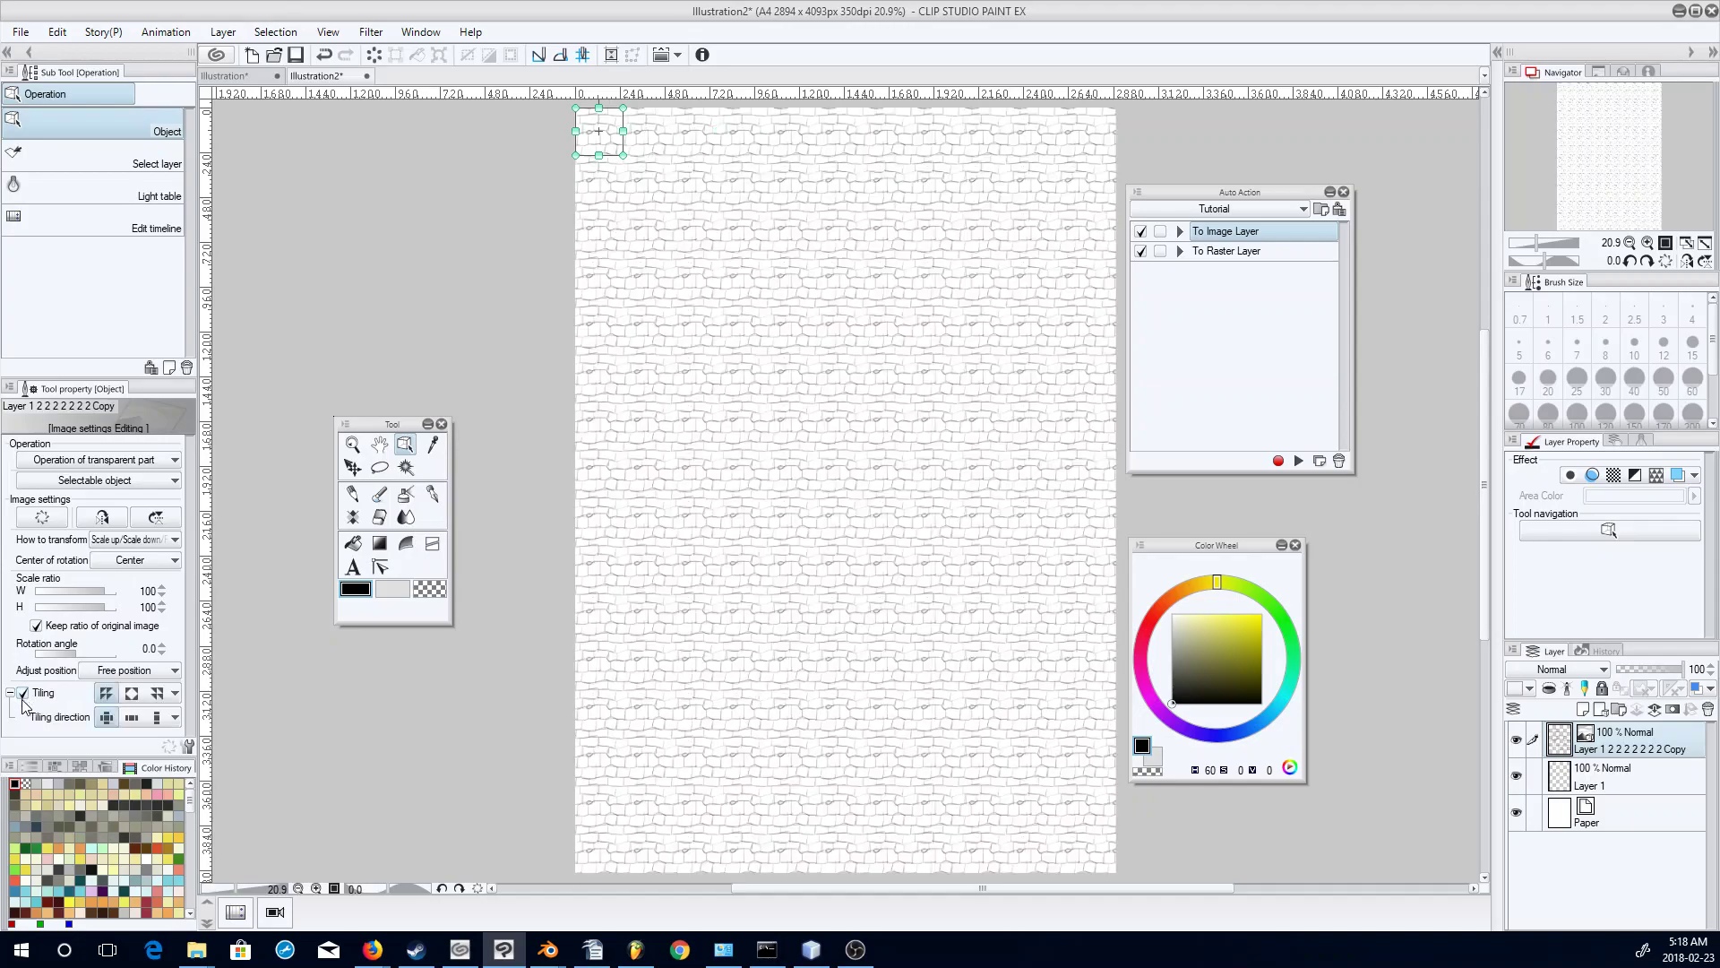
{"action": "left_click", "coordinate": [352, 444]}
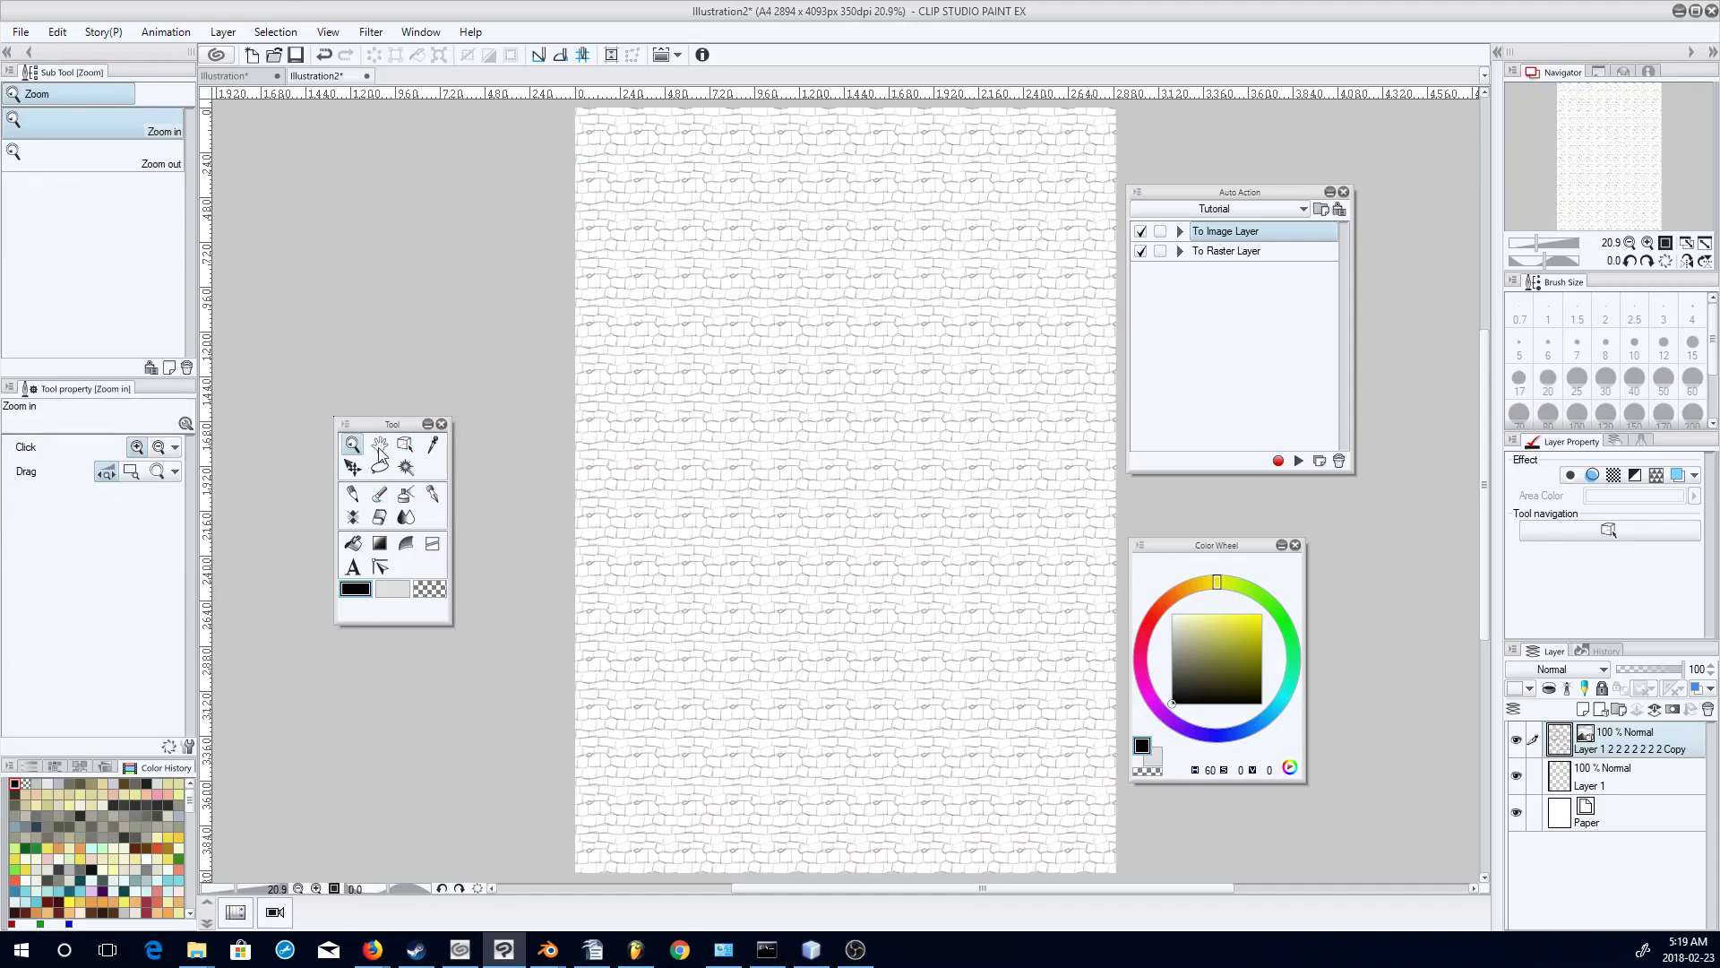
{"action": "left_click_drag", "start_coordinate": [825, 487], "coordinate": [750, 405]}
{"action": "left_click", "coordinate": [379, 443]}
{"action": "left_click_drag", "start_coordinate": [895, 388], "coordinate": [822, 458]}
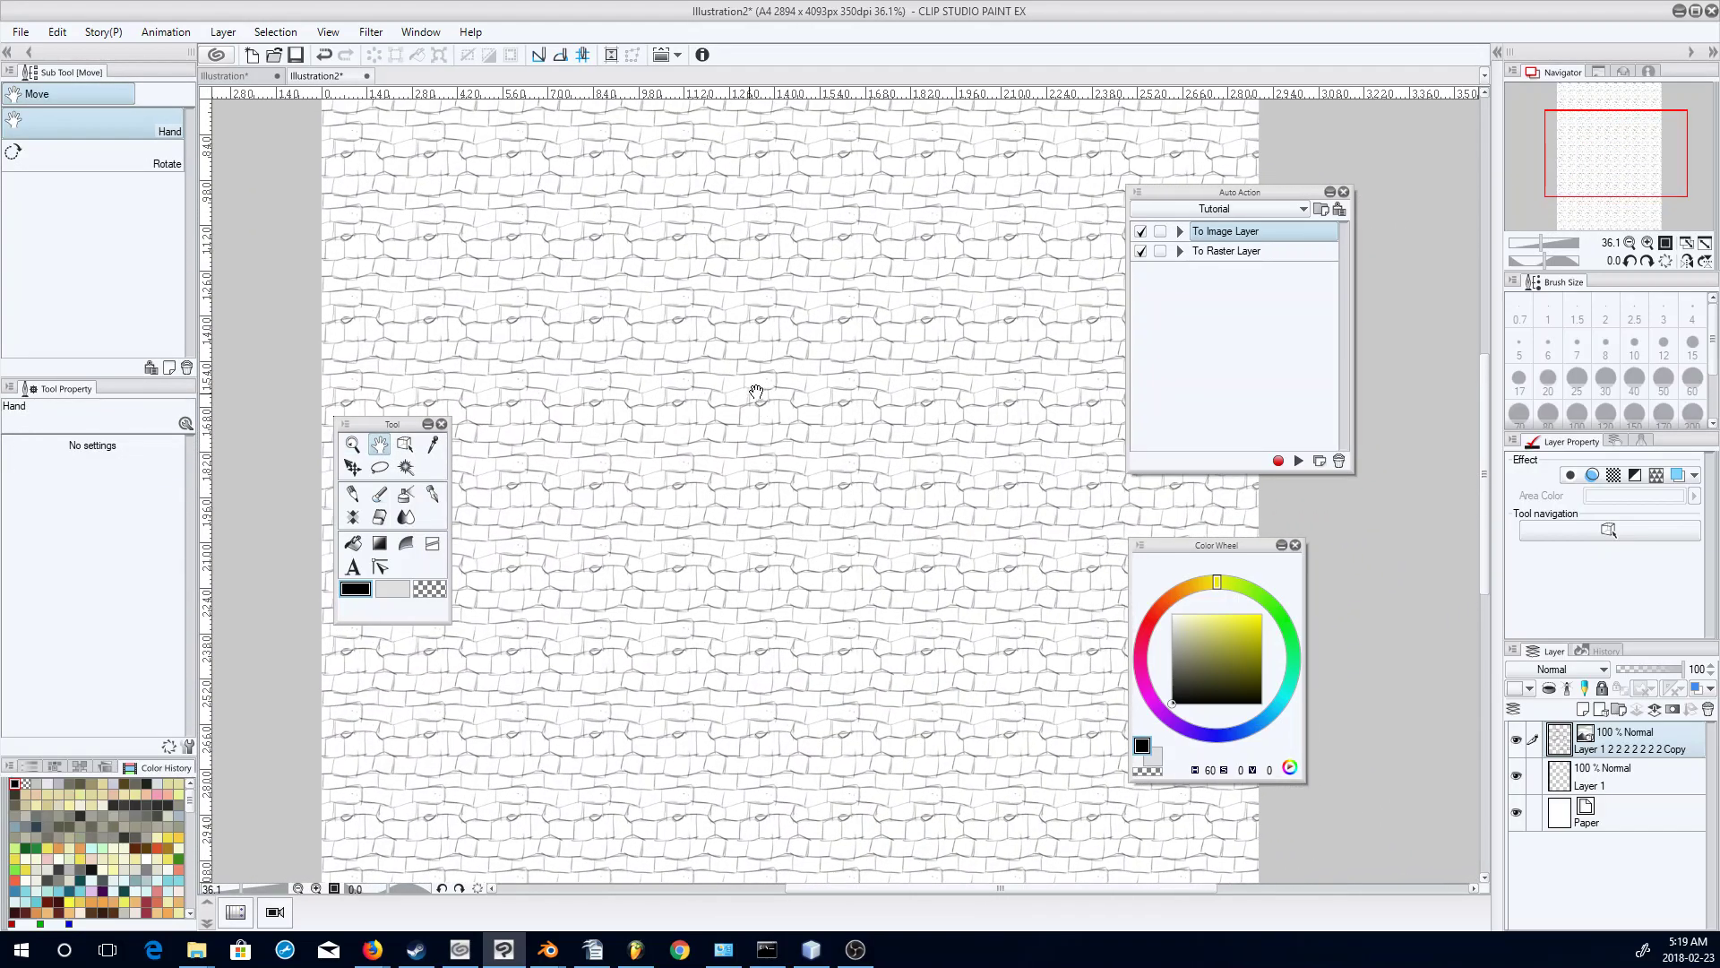
{"action": "left_click", "coordinate": [352, 443]}
{"action": "left_click_drag", "start_coordinate": [770, 461], "coordinate": [875, 395]}
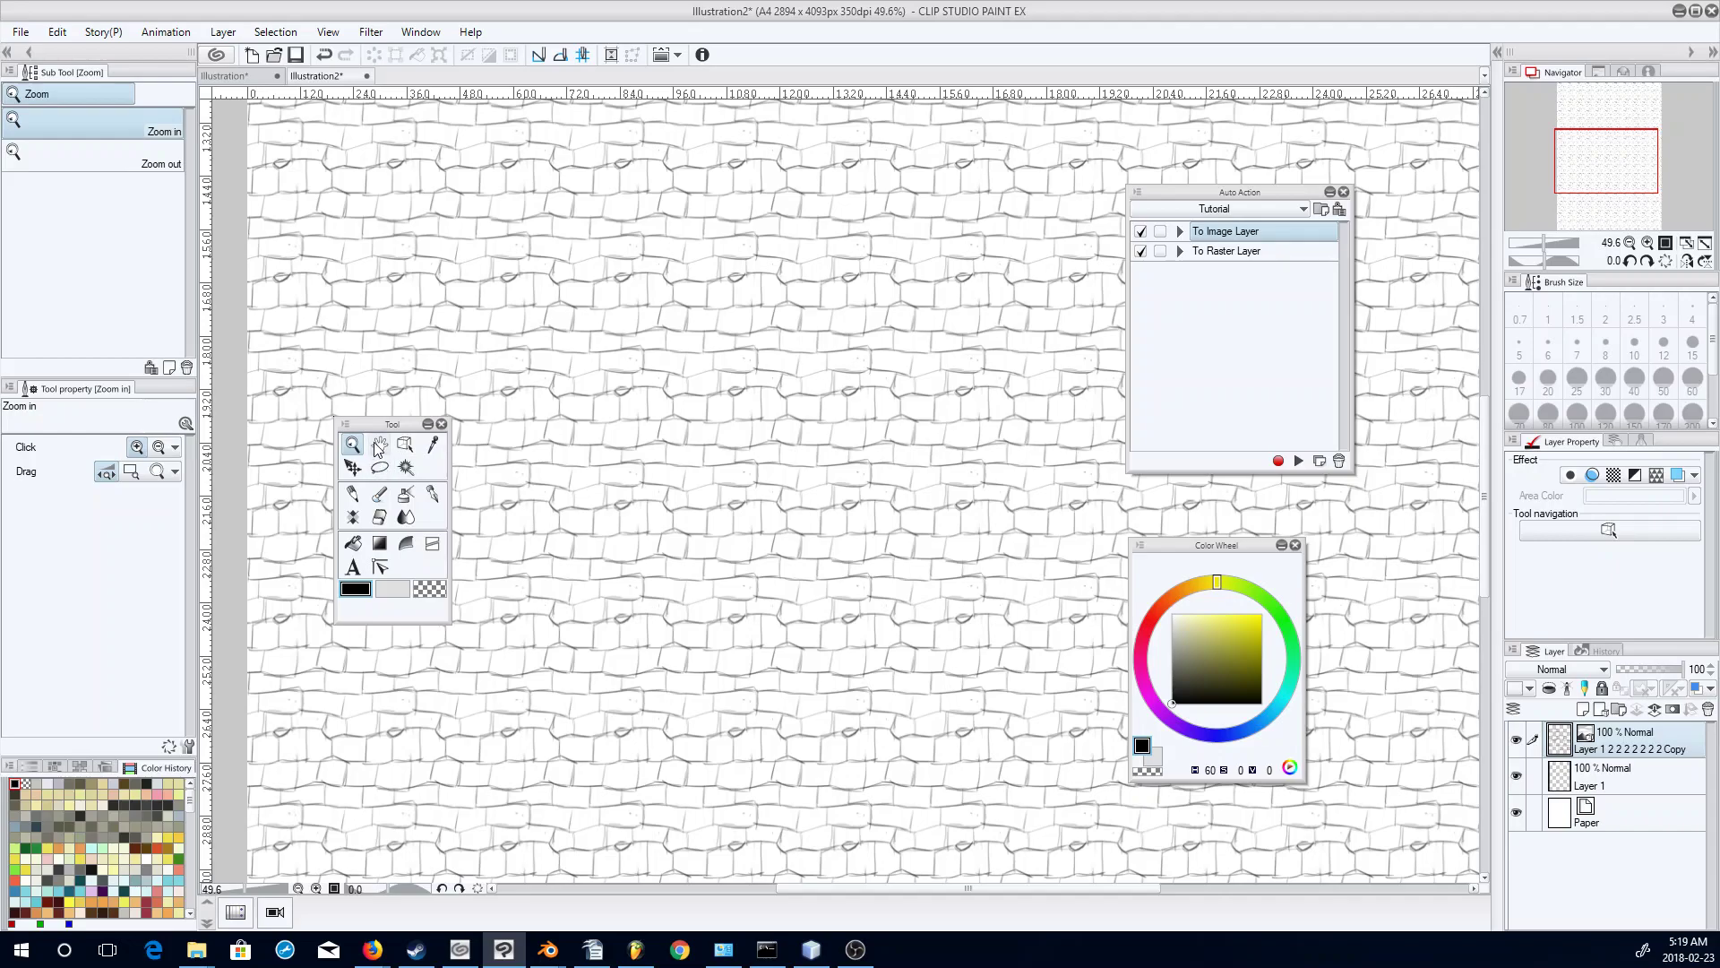
Return to the 256 x 256 px brick document and run the To Raster Layer action on the brick line layer.
{"action": "left_click", "coordinate": [251, 77]}
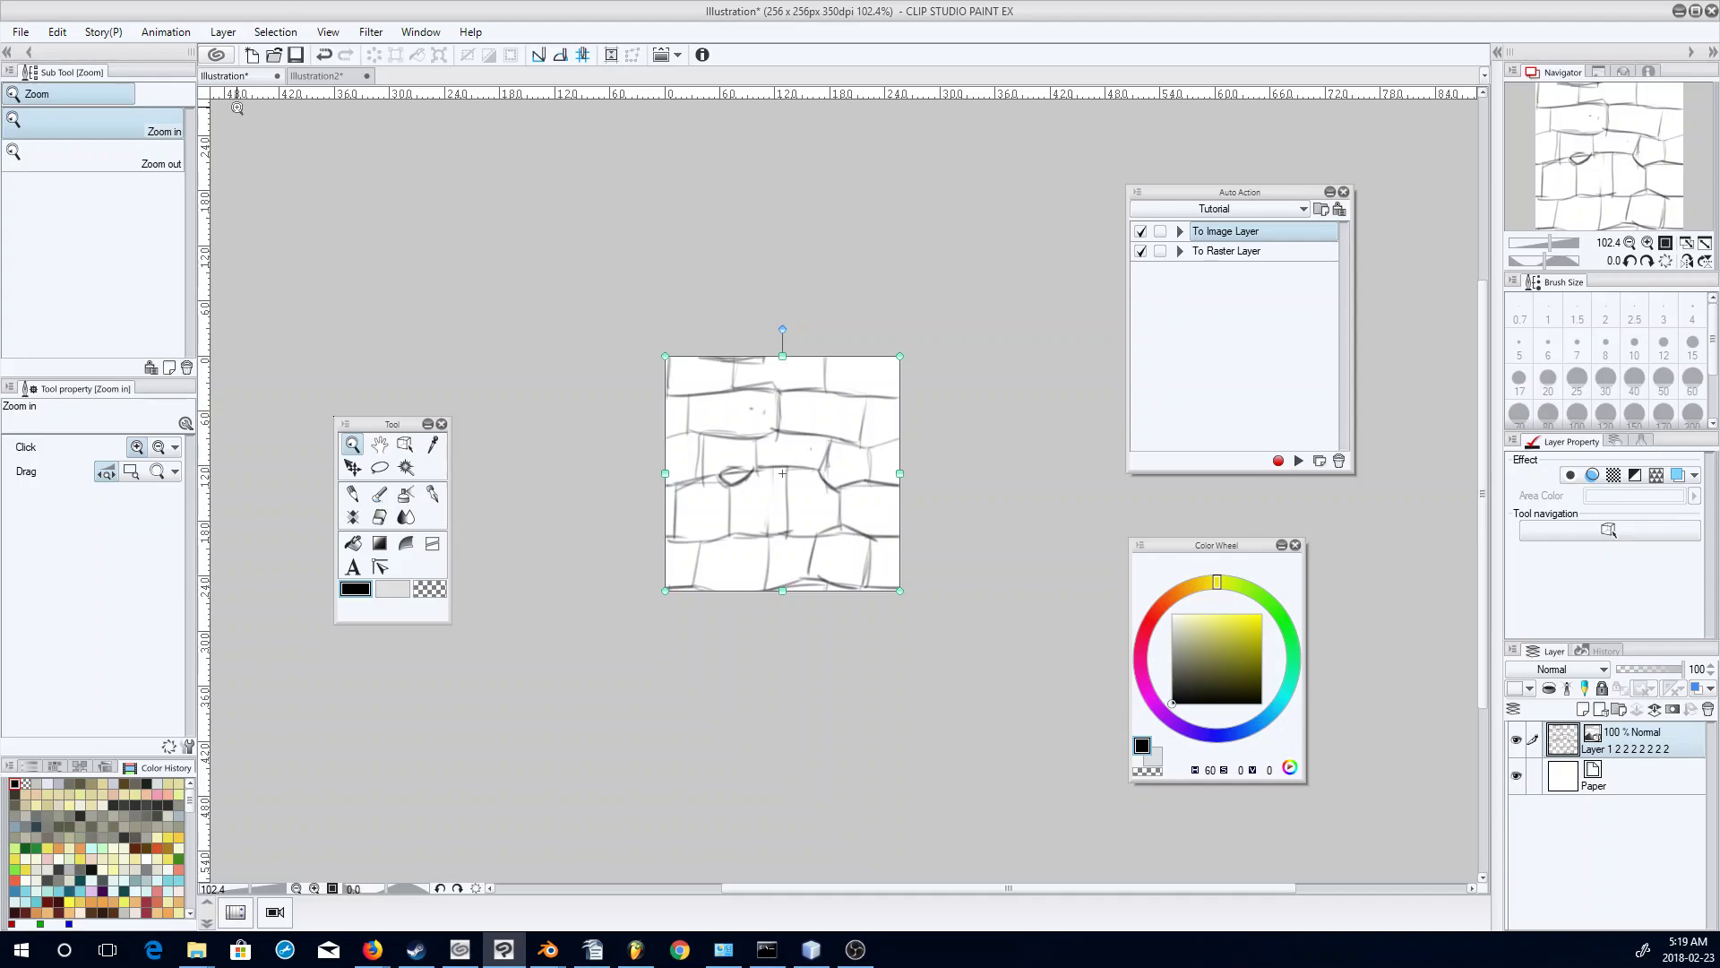
{"action": "left_click", "coordinate": [1641, 742]}
{"action": "left_click", "coordinate": [1272, 253]}
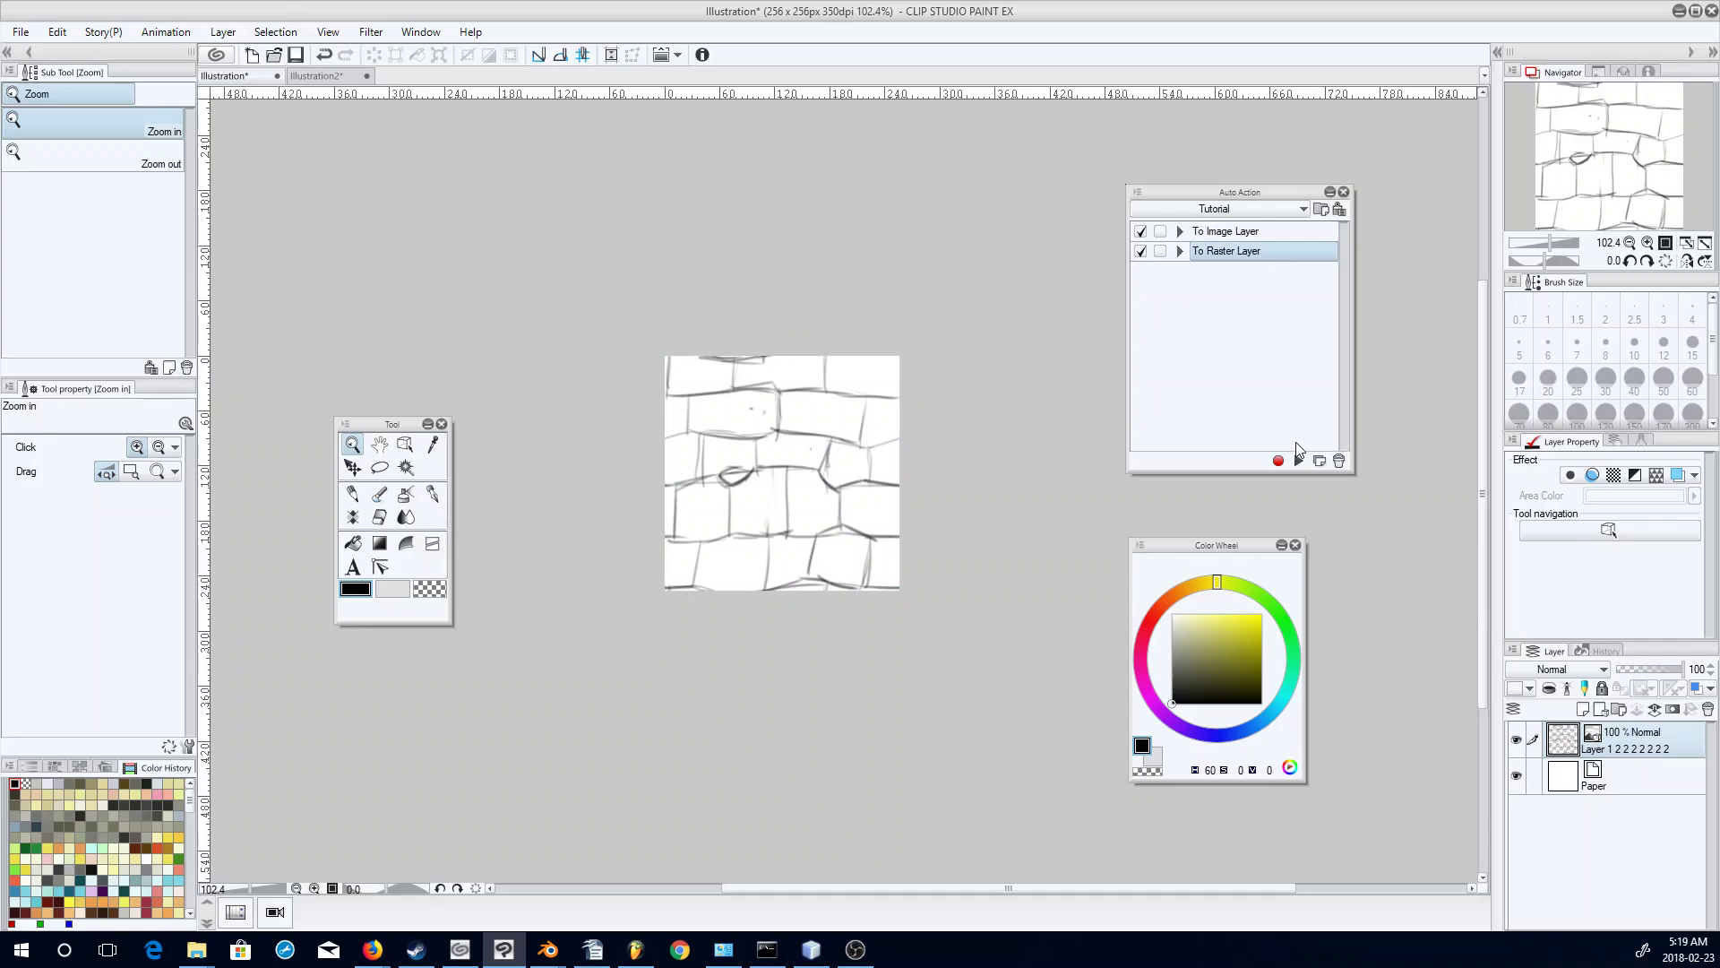
{"action": "left_click", "coordinate": [1298, 461]}
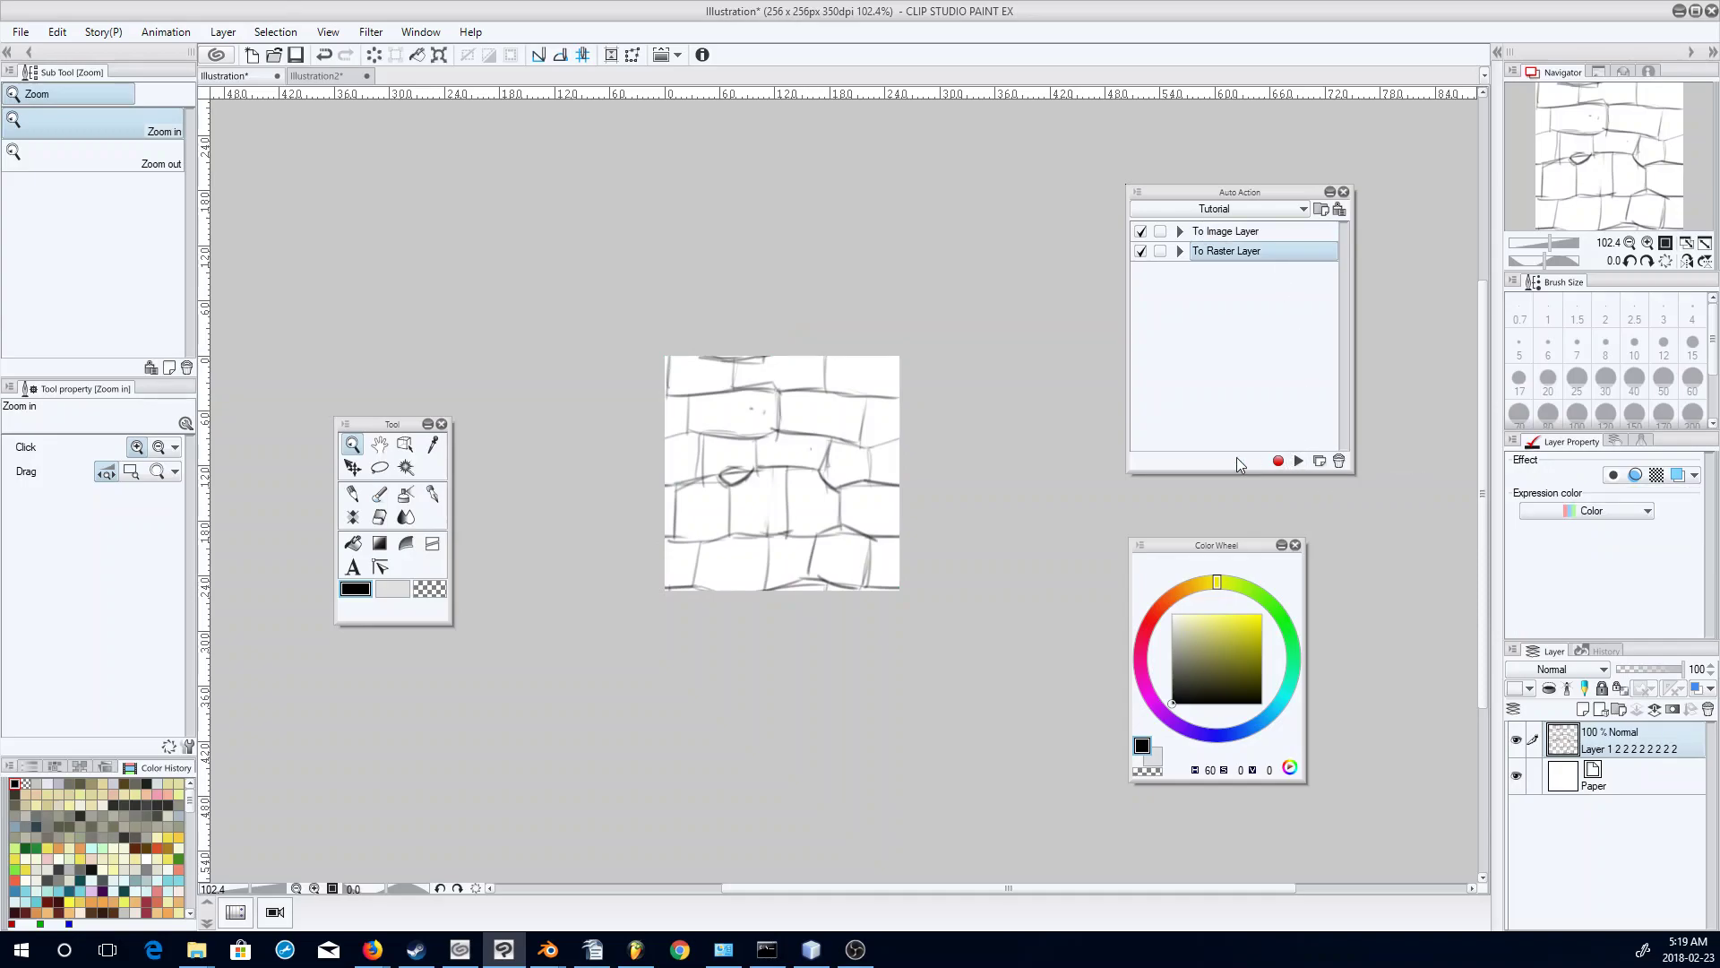
Add a new layer beneath the brick lines and fill it with a dark blue of H 229, S 30, V 52.
{"action": "left_click", "coordinate": [1583, 709]}
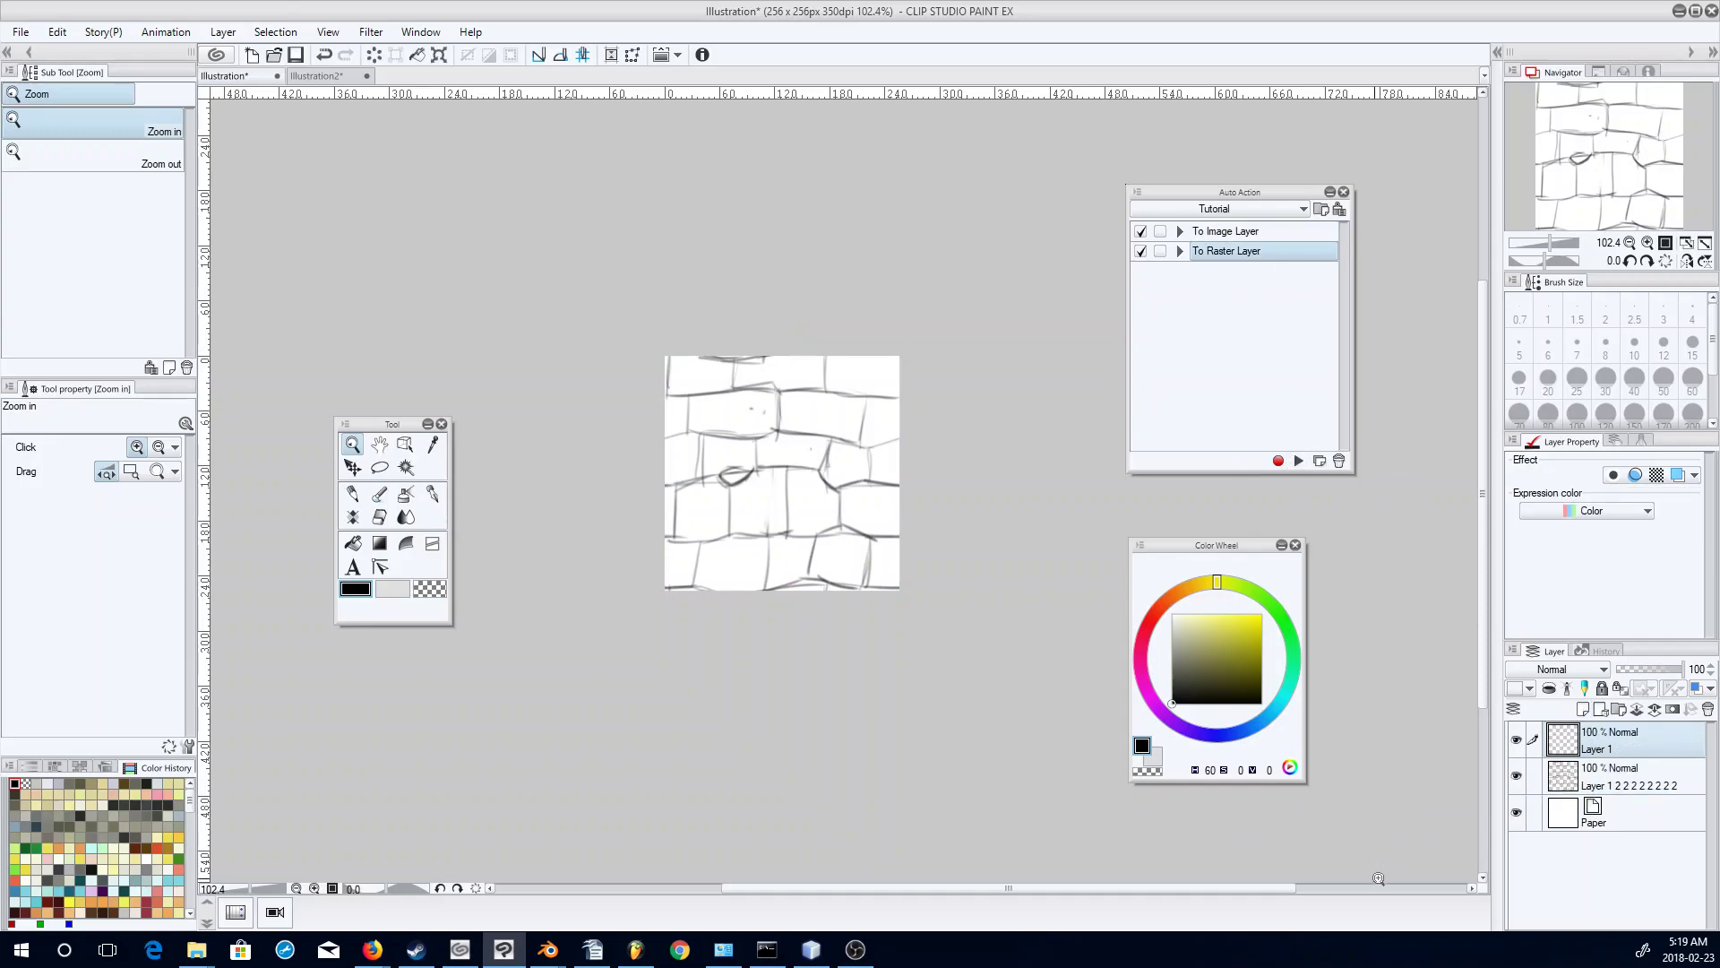
{"action": "left_click_drag", "start_coordinate": [1635, 748], "coordinate": [1618, 787]}
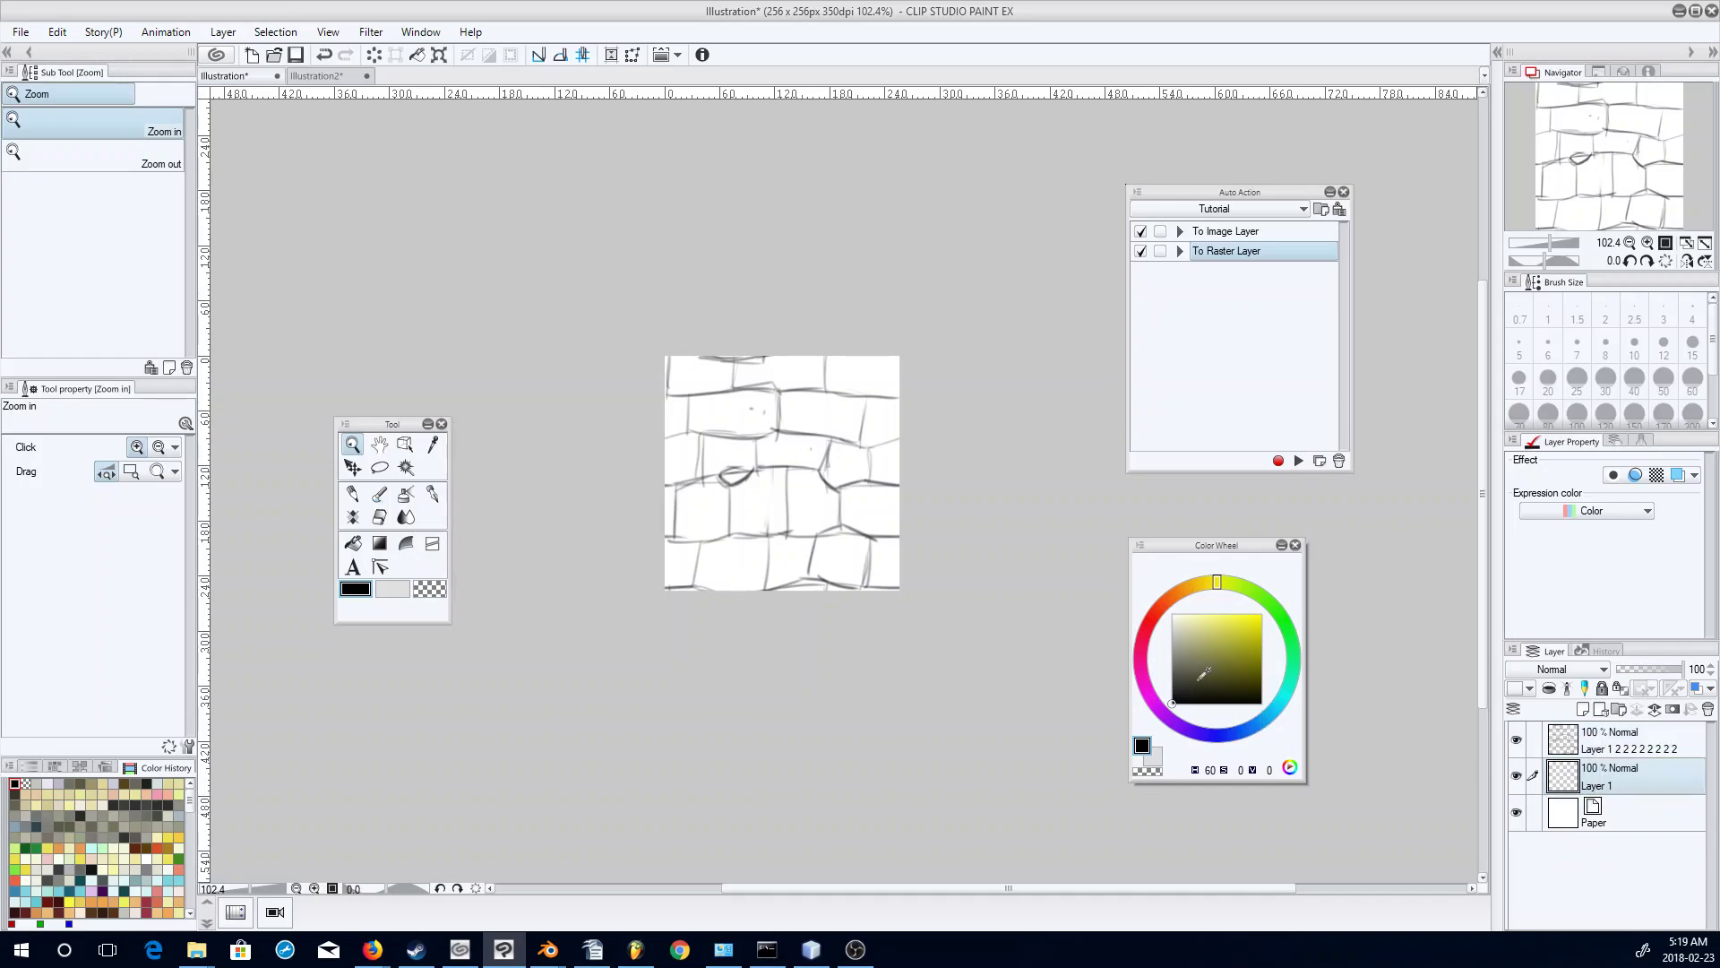
{"action": "left_click", "coordinate": [1181, 645]}
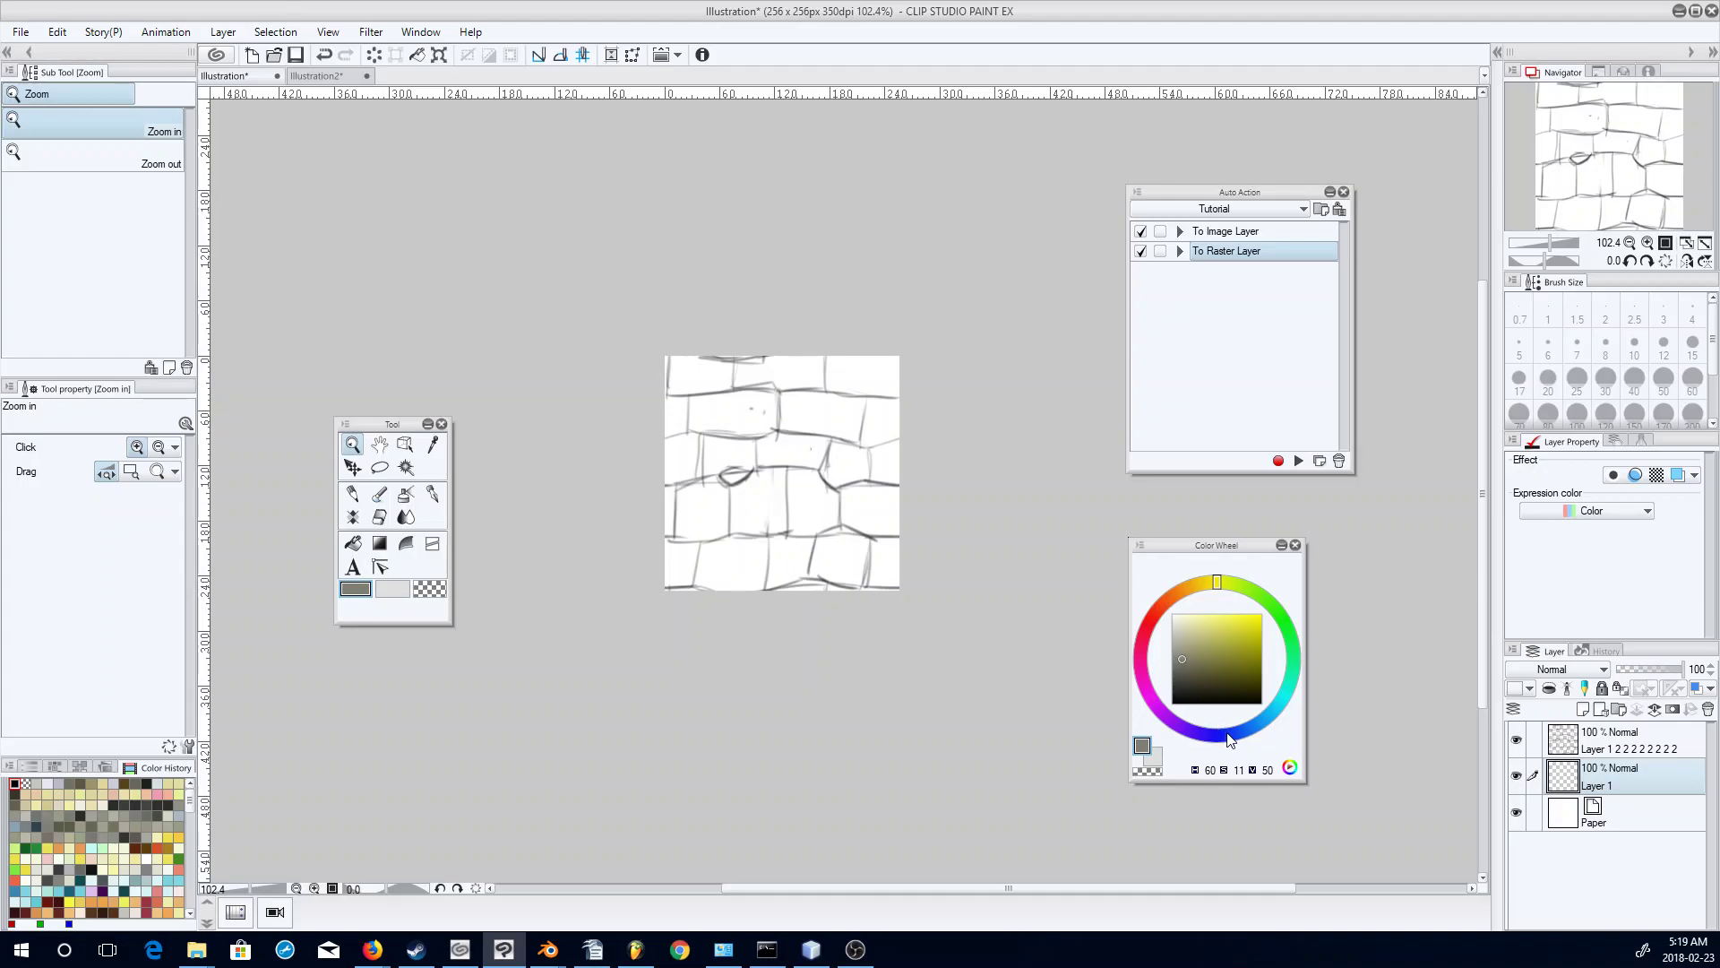
{"action": "left_click", "coordinate": [1230, 738]}
{"action": "left_click", "coordinate": [1182, 653]}
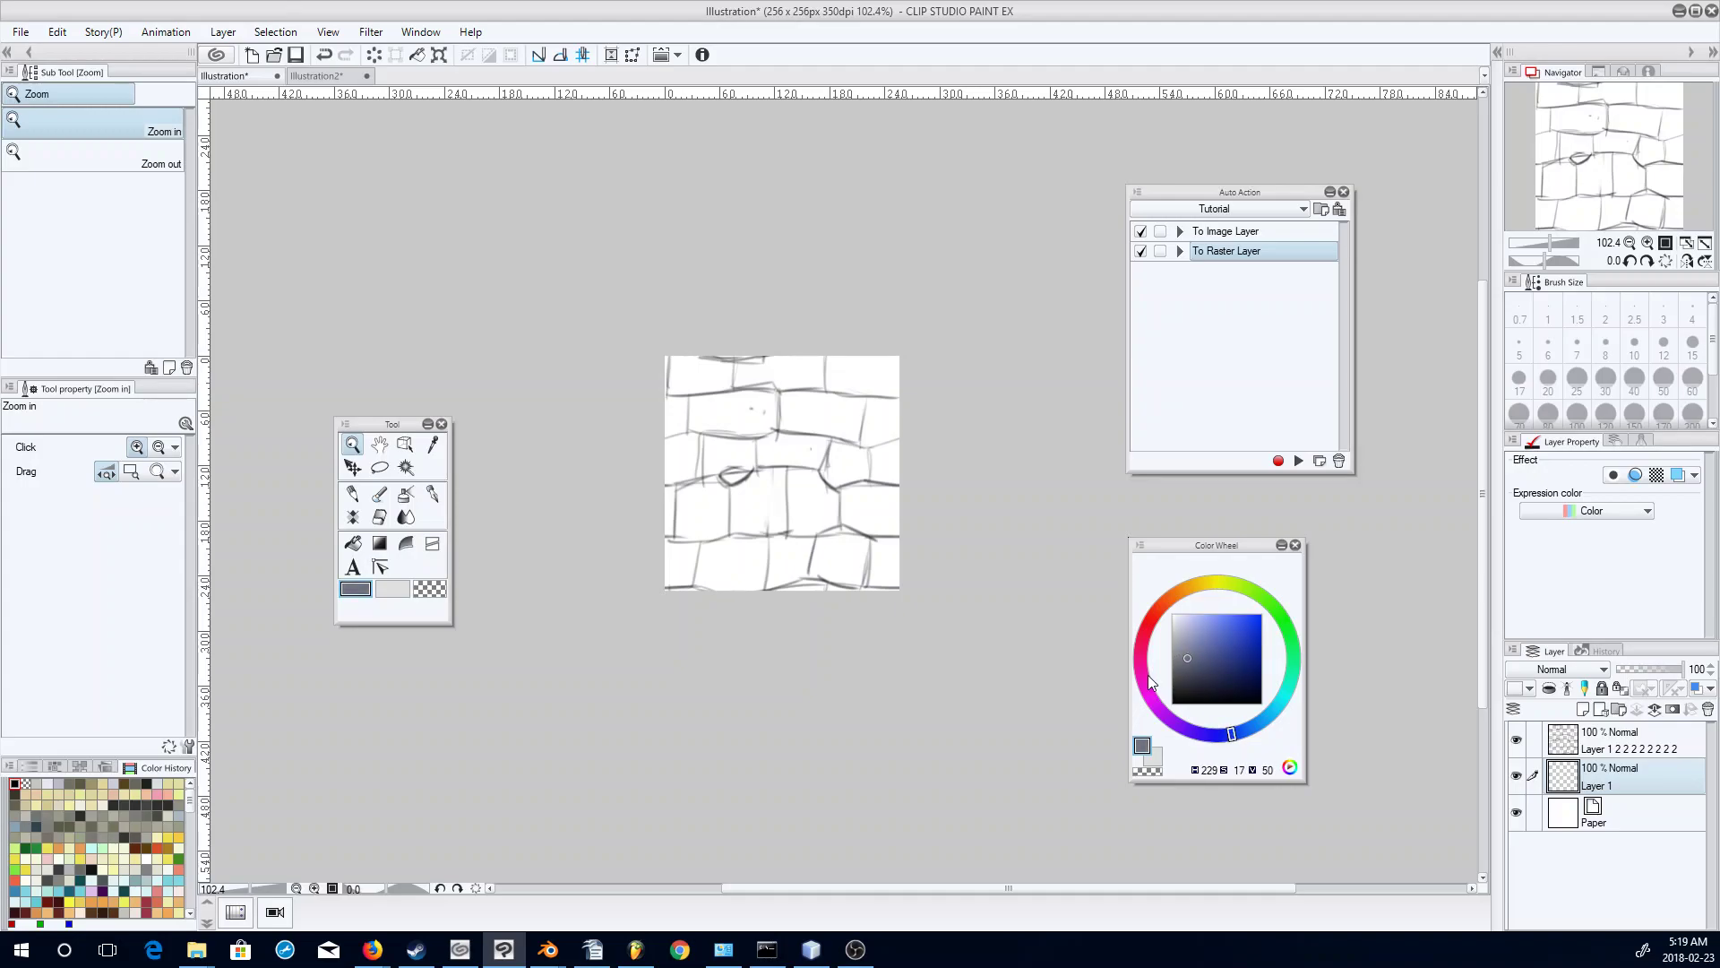
{"action": "key", "text": "alt+BackSpace"}
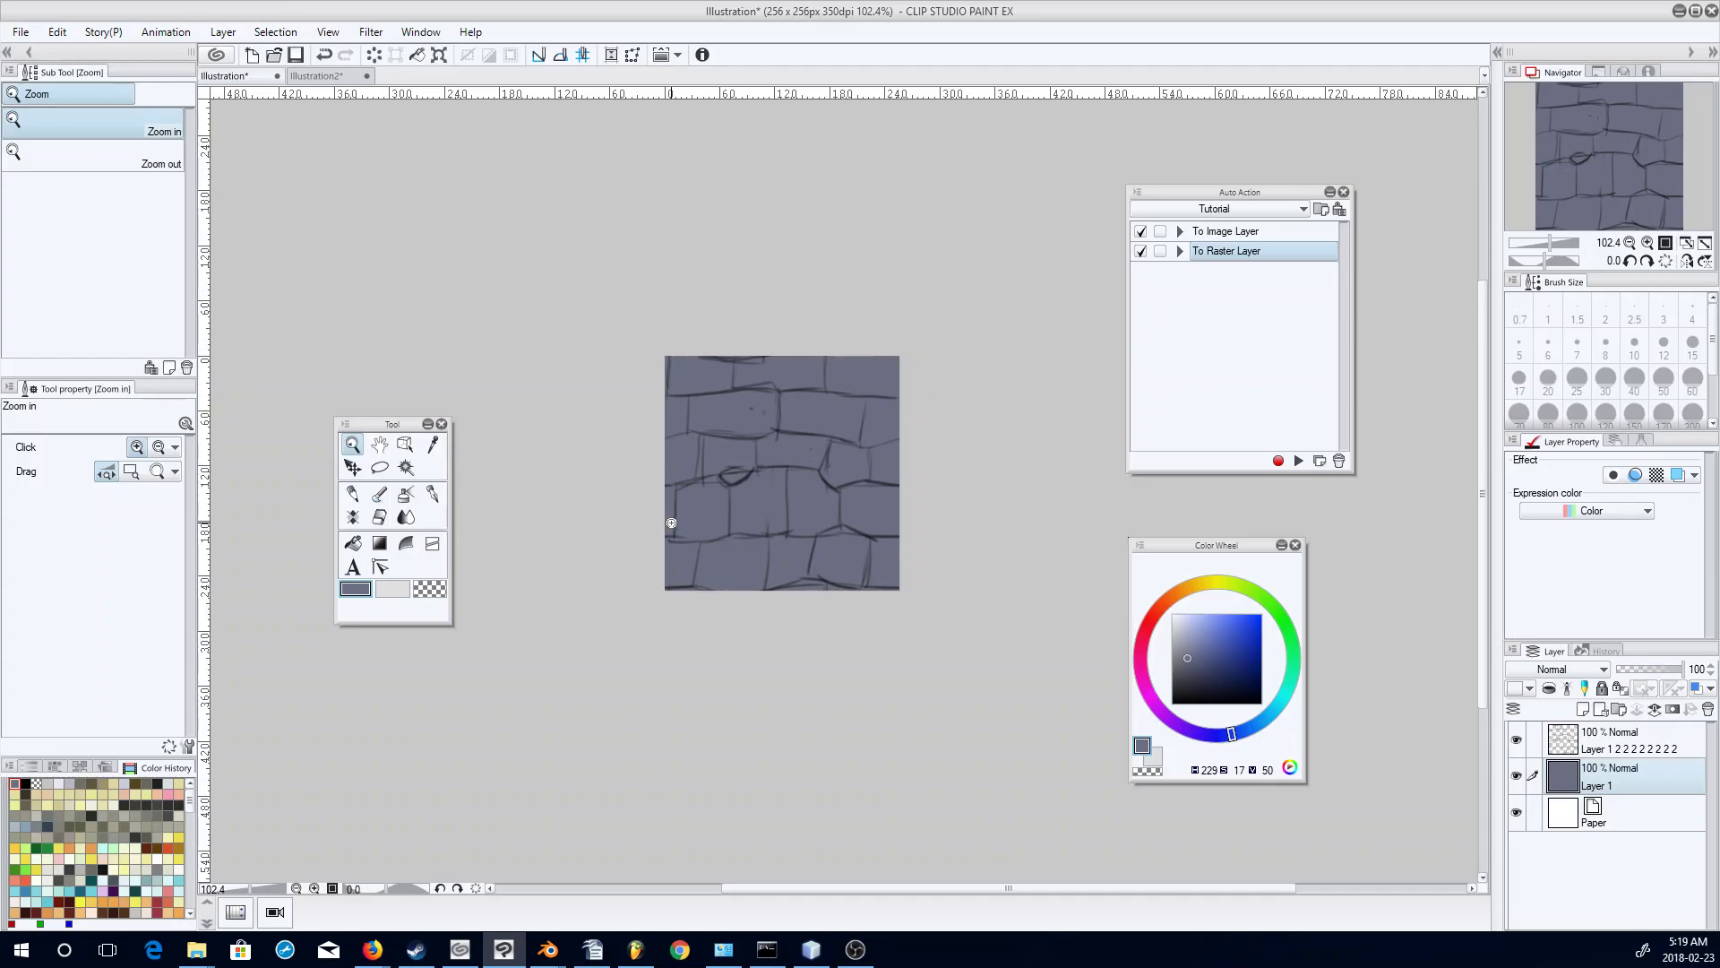
{"action": "left_click", "coordinate": [1200, 656]}
{"action": "key", "text": "alt+Delete"}
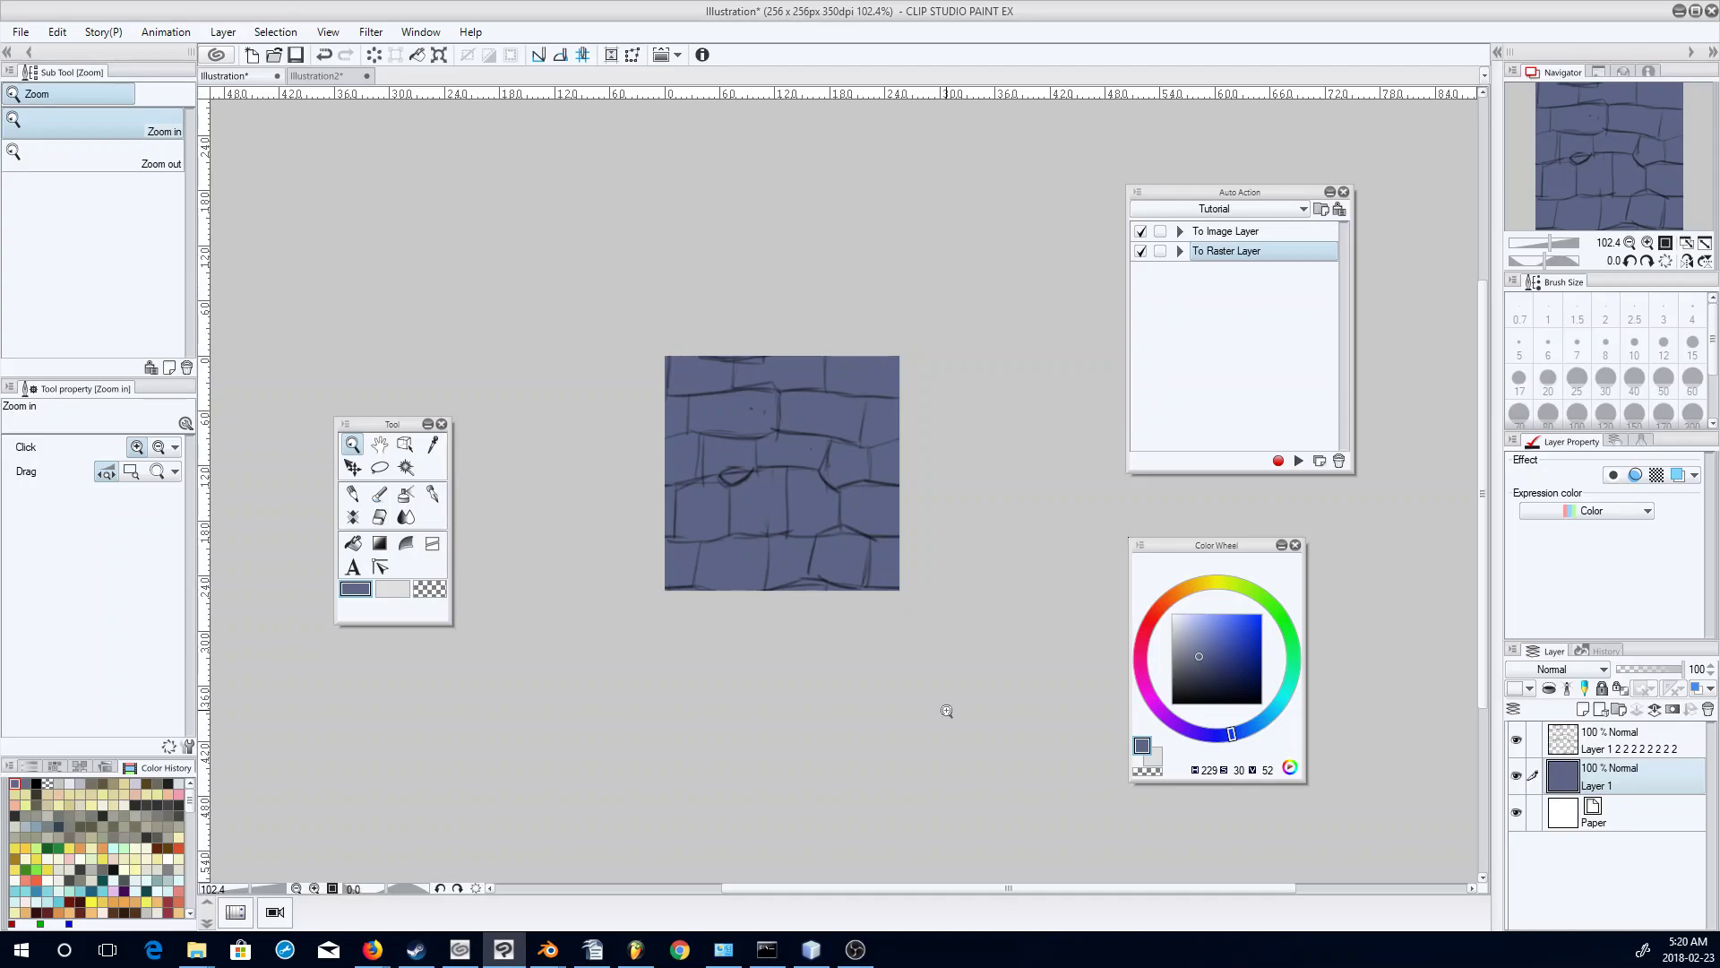
Paint a lighter highlight of H 229, S 17, V 67 on the central brick using the Opaque watercolor brush at size 20.
{"action": "left_click", "coordinate": [379, 493]}
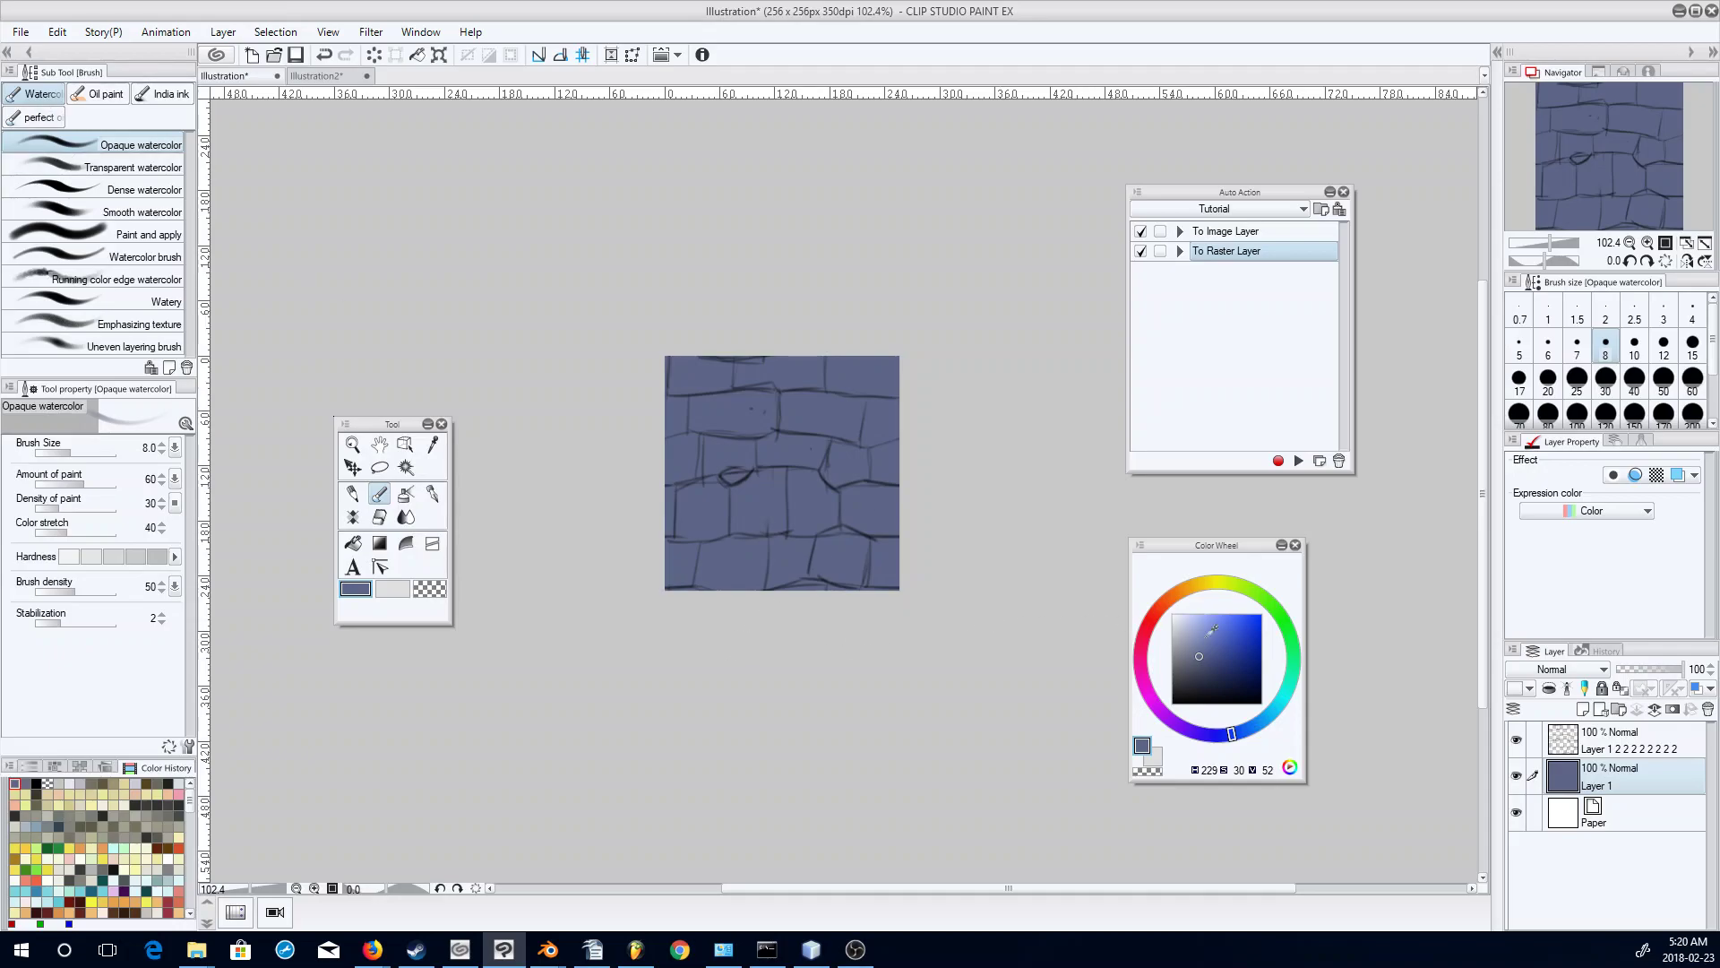
{"action": "left_click", "coordinate": [1192, 638]}
{"action": "key", "text": "bracketright"}
{"action": "key", "text": "bracketright"}
{"action": "key", "text": "bracketright"}
{"action": "key", "text": "bracketright"}
{"action": "key", "text": "bracketright"}
{"action": "left_click_drag", "start_coordinate": [764, 439], "coordinate": [822, 450]}
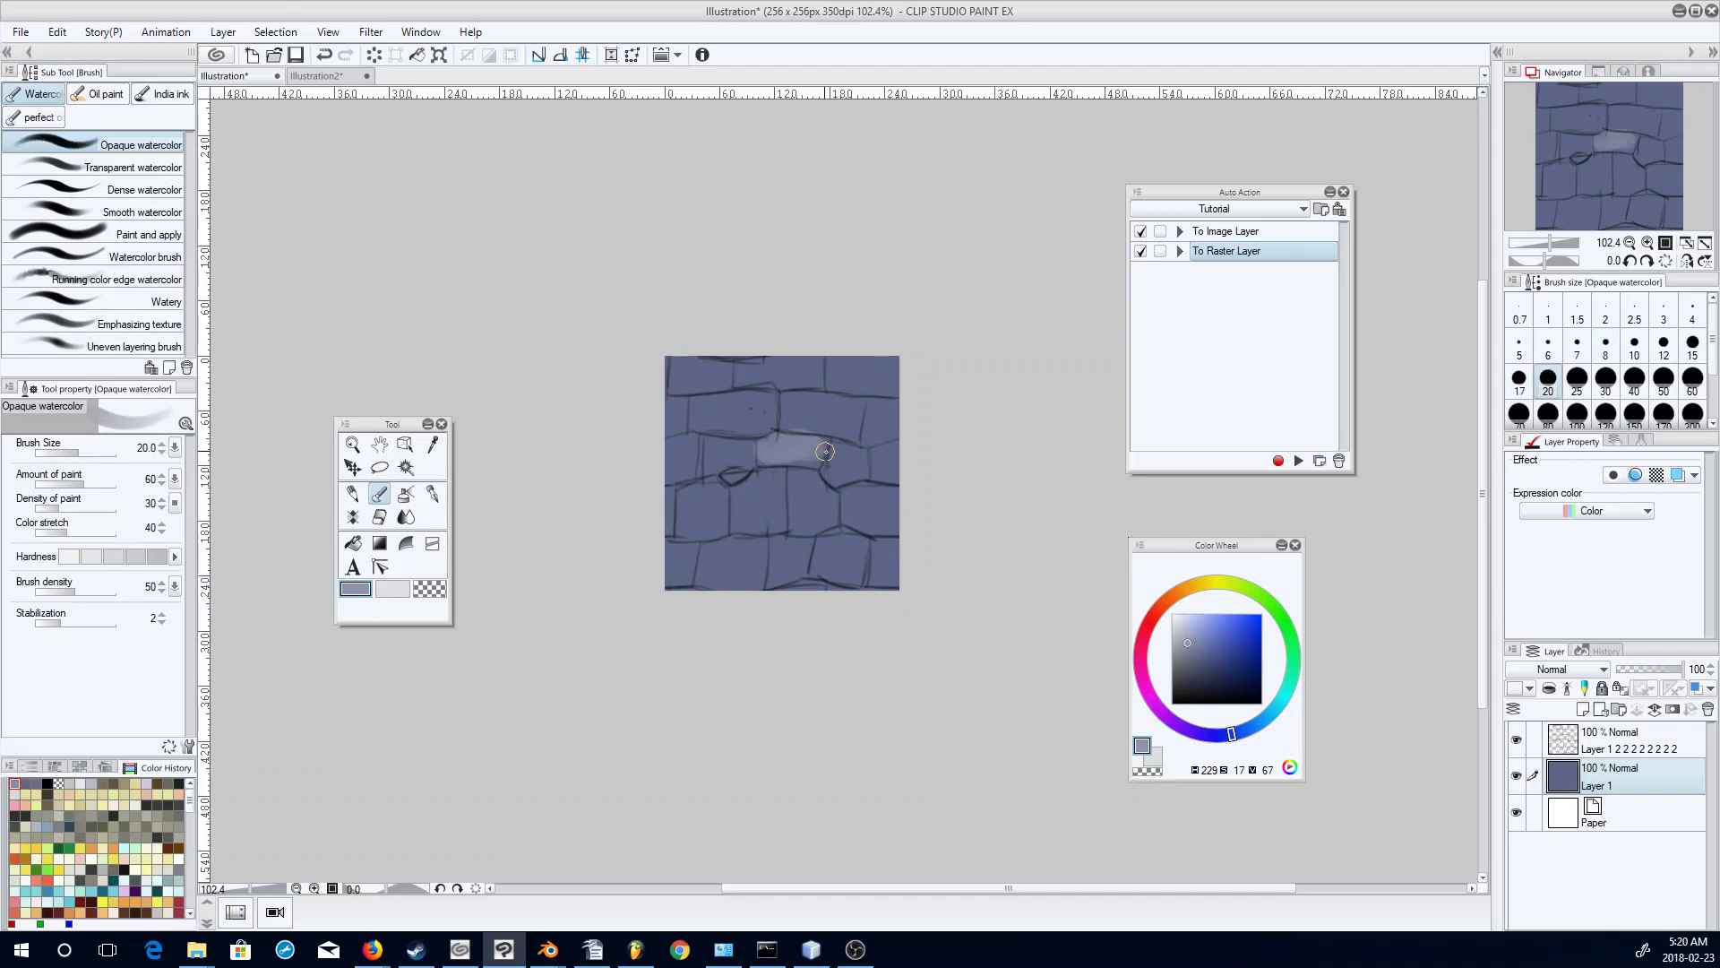
Paint the same lighter blue over the surrounding bricks in the lower, middle and upper rows.
{"action": "mouse_move", "coordinate": [745, 492]}
{"action": "left_mouse_down"}
{"action": "mouse_move", "coordinate": [770, 522]}
{"action": "mouse_move", "coordinate": [734, 524]}
{"action": "mouse_move", "coordinate": [741, 464]}
{"action": "mouse_move", "coordinate": [701, 447]}
{"action": "mouse_move", "coordinate": [709, 459]}
{"action": "mouse_move", "coordinate": [736, 459]}
{"action": "mouse_move", "coordinate": [699, 425]}
{"action": "mouse_move", "coordinate": [774, 419]}
{"action": "mouse_move", "coordinate": [764, 396]}
{"action": "mouse_move", "coordinate": [726, 411]}
{"action": "mouse_move", "coordinate": [748, 415]}
{"action": "mouse_move", "coordinate": [702, 408]}
{"action": "mouse_move", "coordinate": [740, 419]}
{"action": "mouse_move", "coordinate": [741, 395]}
{"action": "mouse_move", "coordinate": [846, 430]}
{"action": "mouse_move", "coordinate": [855, 406]}
{"action": "mouse_move", "coordinate": [797, 400]}
{"action": "mouse_move", "coordinate": [856, 422]}
{"action": "mouse_move", "coordinate": [825, 460]}
{"action": "mouse_move", "coordinate": [860, 467]}
{"action": "mouse_move", "coordinate": [845, 491]}
{"action": "mouse_move", "coordinate": [817, 498]}
{"action": "mouse_move", "coordinate": [808, 525]}
{"action": "mouse_move", "coordinate": [812, 471]}
{"action": "mouse_move", "coordinate": [810, 495]}
{"action": "mouse_move", "coordinate": [798, 478]}
{"action": "mouse_move", "coordinate": [765, 498]}
{"action": "mouse_move", "coordinate": [727, 486]}
{"action": "mouse_move", "coordinate": [704, 531]}
{"action": "mouse_move", "coordinate": [716, 492]}
{"action": "mouse_move", "coordinate": [741, 545]}
{"action": "mouse_move", "coordinate": [703, 573]}
{"action": "mouse_move", "coordinate": [739, 548]}
{"action": "mouse_move", "coordinate": [753, 575]}
{"action": "mouse_move", "coordinate": [722, 563]}
{"action": "mouse_move", "coordinate": [787, 554]}
{"action": "mouse_move", "coordinate": [776, 581]}
{"action": "mouse_move", "coordinate": [780, 549]}
{"action": "mouse_move", "coordinate": [827, 547]}
{"action": "mouse_move", "coordinate": [862, 580]}
{"action": "left_mouse_up"}
{"action": "key", "text": "bracketleft"}
{"action": "key", "text": "bracketleft"}
{"action": "key", "text": "bracketright"}
{"action": "key", "text": "bracketright"}
{"action": "left_click_drag", "start_coordinate": [861, 405], "coordinate": [876, 446]}
Tint the central and lower bricks with blue-green tones, using hue 203 and a darker H 214, S 30, V 50.
{"action": "left_click_drag", "start_coordinate": [1257, 730], "coordinate": [1263, 719]}
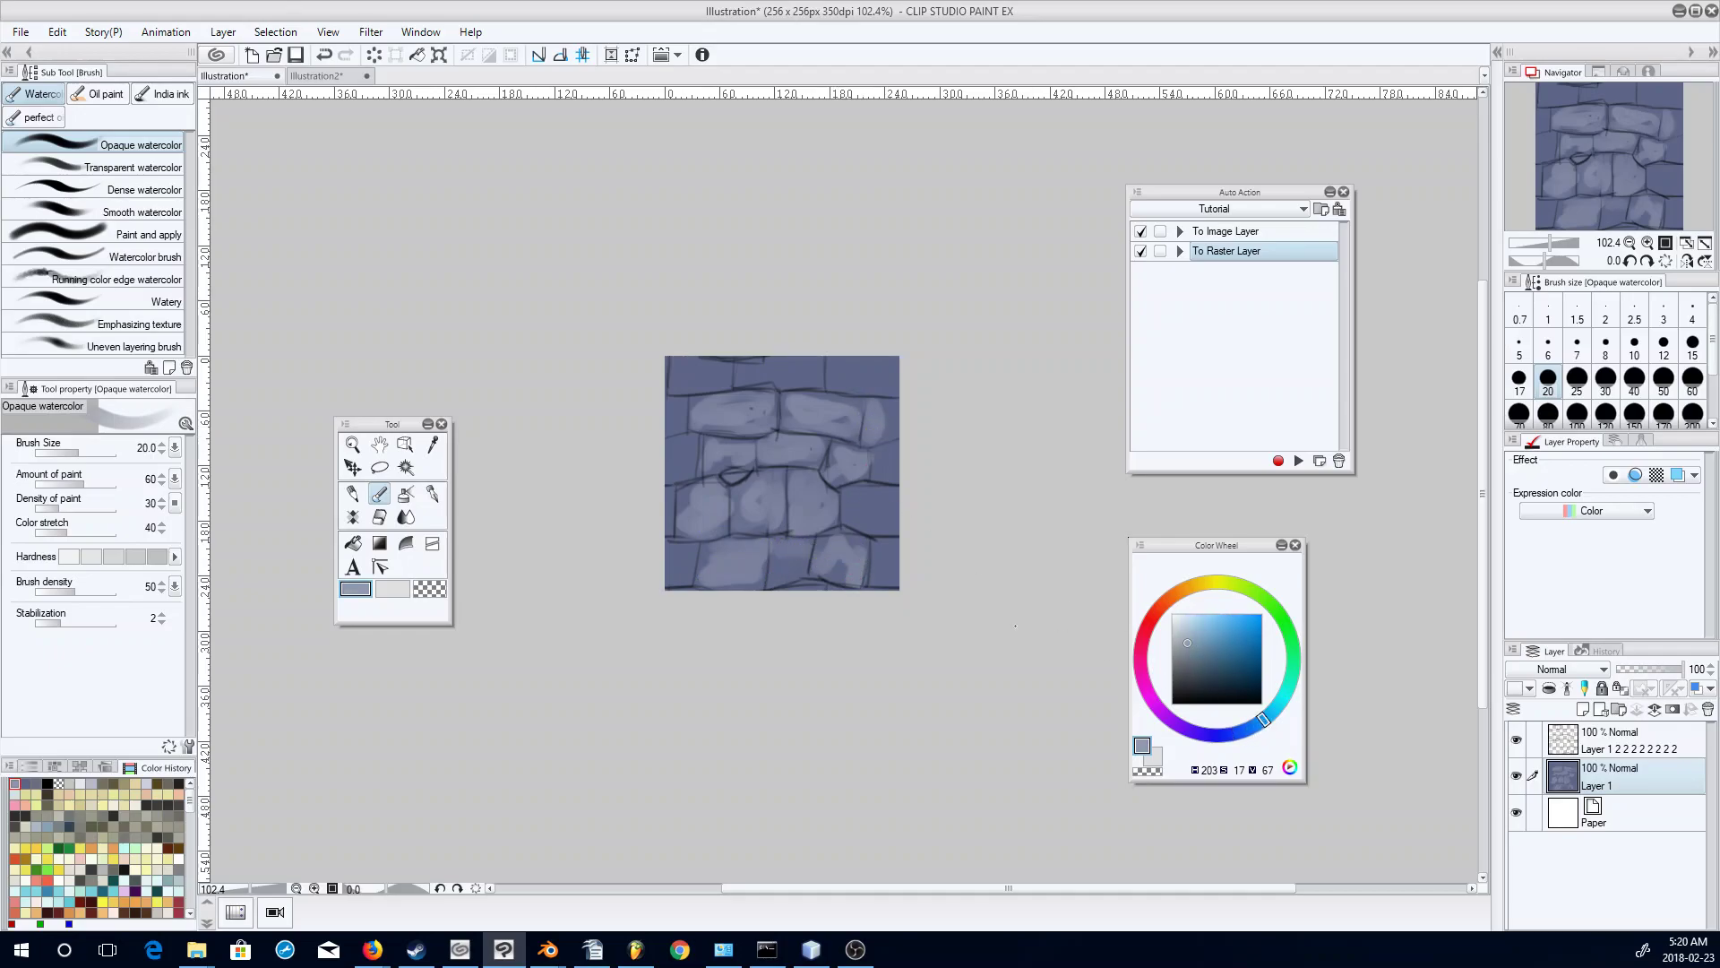
{"action": "mouse_move", "coordinate": [768, 444]}
{"action": "left_mouse_down"}
{"action": "mouse_move", "coordinate": [811, 456]}
{"action": "mouse_move", "coordinate": [770, 451]}
{"action": "mouse_move", "coordinate": [733, 403]}
{"action": "mouse_move", "coordinate": [708, 420]}
{"action": "mouse_move", "coordinate": [757, 413]}
{"action": "left_mouse_up"}
{"action": "left_click", "coordinate": [1198, 658]}
{"action": "left_click_drag", "start_coordinate": [1261, 724], "coordinate": [1252, 728]}
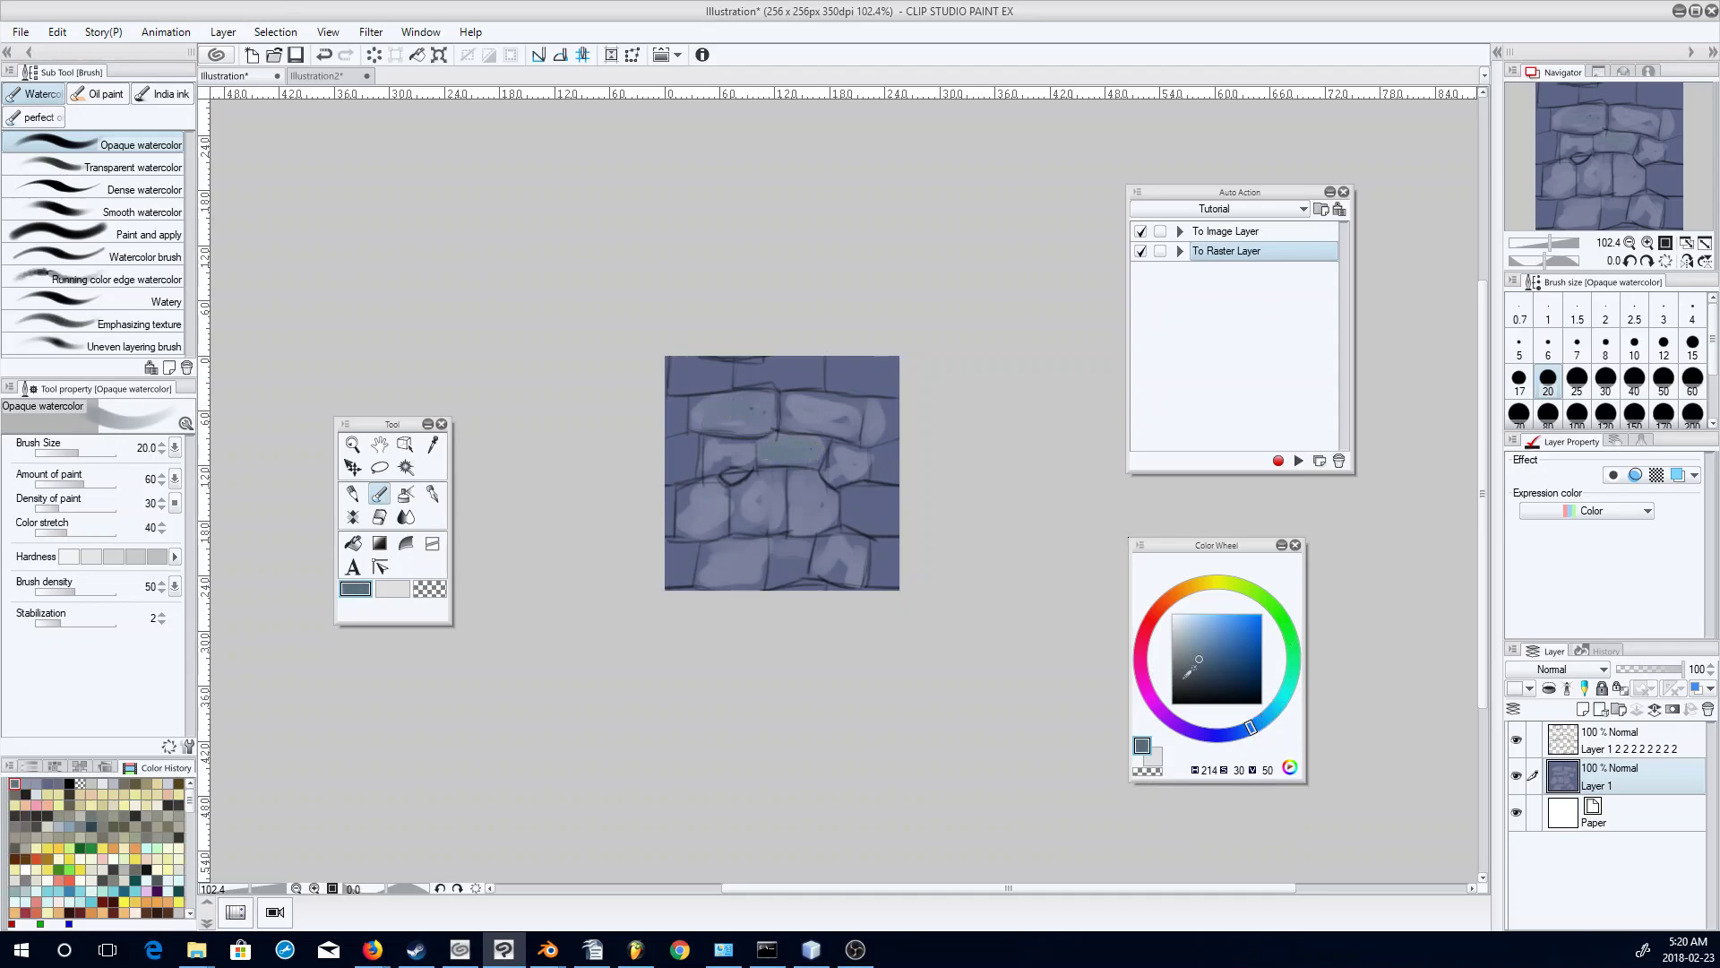
{"action": "mouse_move", "coordinate": [836, 455]}
{"action": "left_mouse_down"}
{"action": "mouse_move", "coordinate": [859, 489]}
{"action": "mouse_move", "coordinate": [847, 507]}
{"action": "mouse_move", "coordinate": [885, 489]}
{"action": "mouse_move", "coordinate": [877, 521]}
{"action": "mouse_move", "coordinate": [809, 491]}
{"action": "mouse_move", "coordinate": [820, 508]}
{"action": "mouse_move", "coordinate": [795, 496]}
{"action": "mouse_move", "coordinate": [802, 518]}
{"action": "mouse_move", "coordinate": [809, 482]}
{"action": "mouse_move", "coordinate": [768, 527]}
{"action": "mouse_move", "coordinate": [751, 494]}
{"action": "mouse_move", "coordinate": [734, 518]}
{"action": "mouse_move", "coordinate": [753, 511]}
{"action": "mouse_move", "coordinate": [731, 476]}
{"action": "left_mouse_up"}
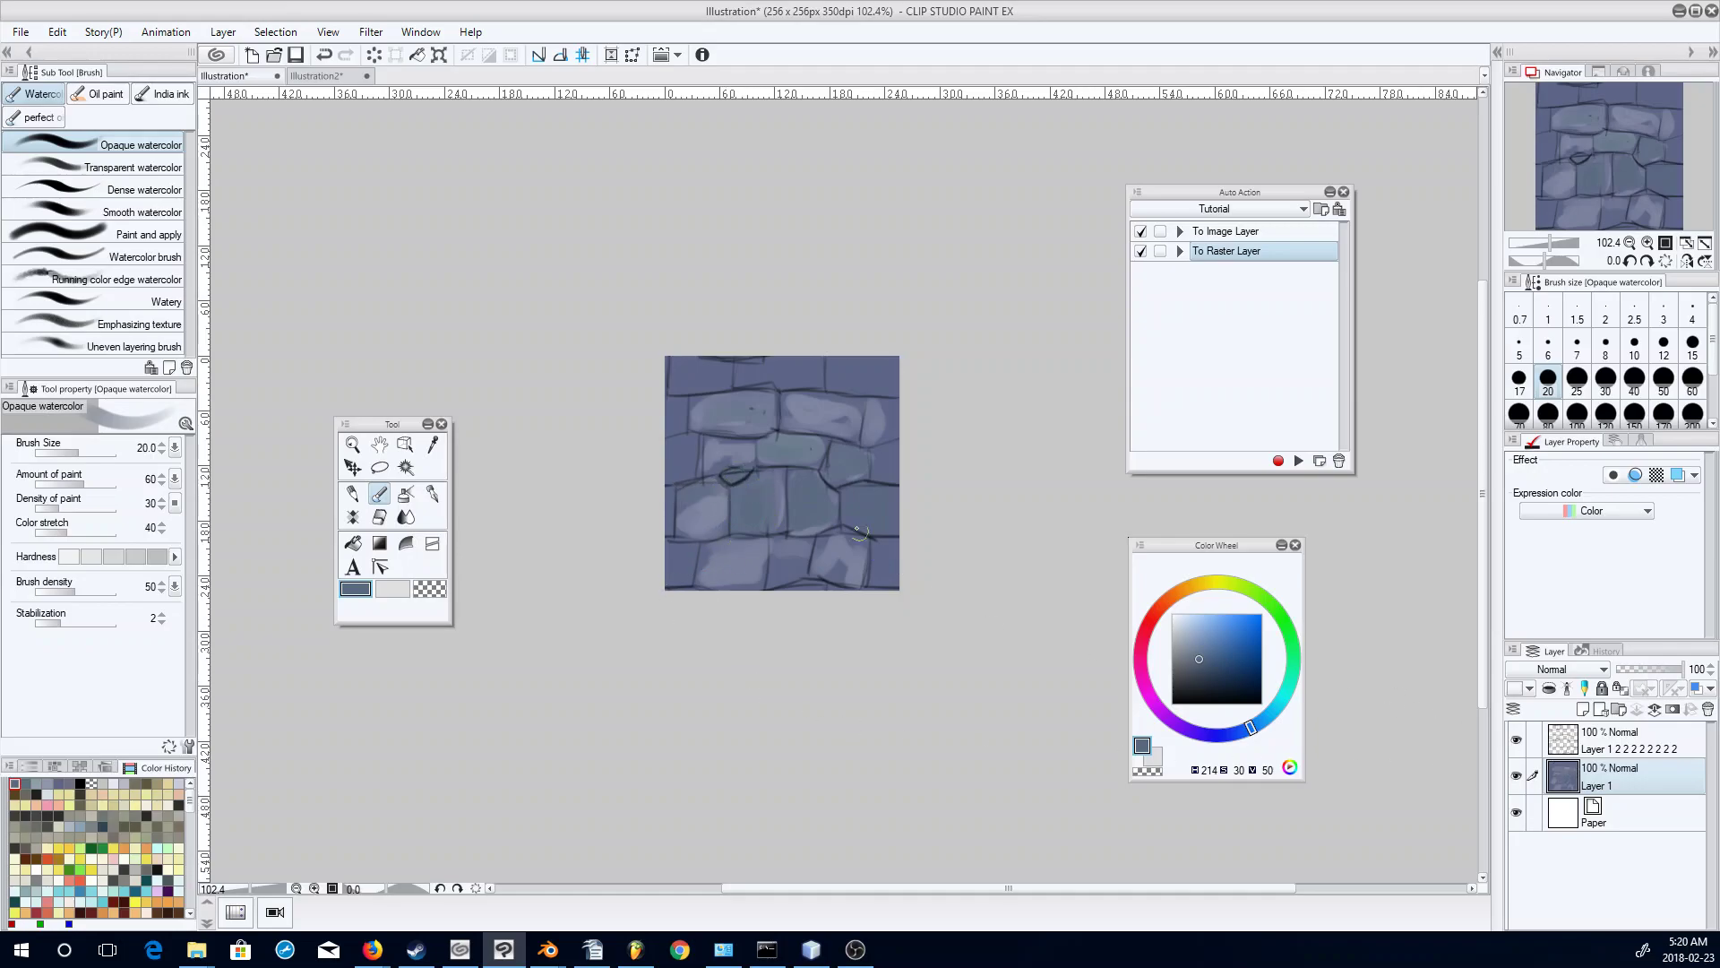
{"action": "mouse_move", "coordinate": [795, 569]}
{"action": "left_mouse_down"}
{"action": "mouse_move", "coordinate": [712, 572]}
{"action": "mouse_move", "coordinate": [759, 553]}
{"action": "left_mouse_up"}
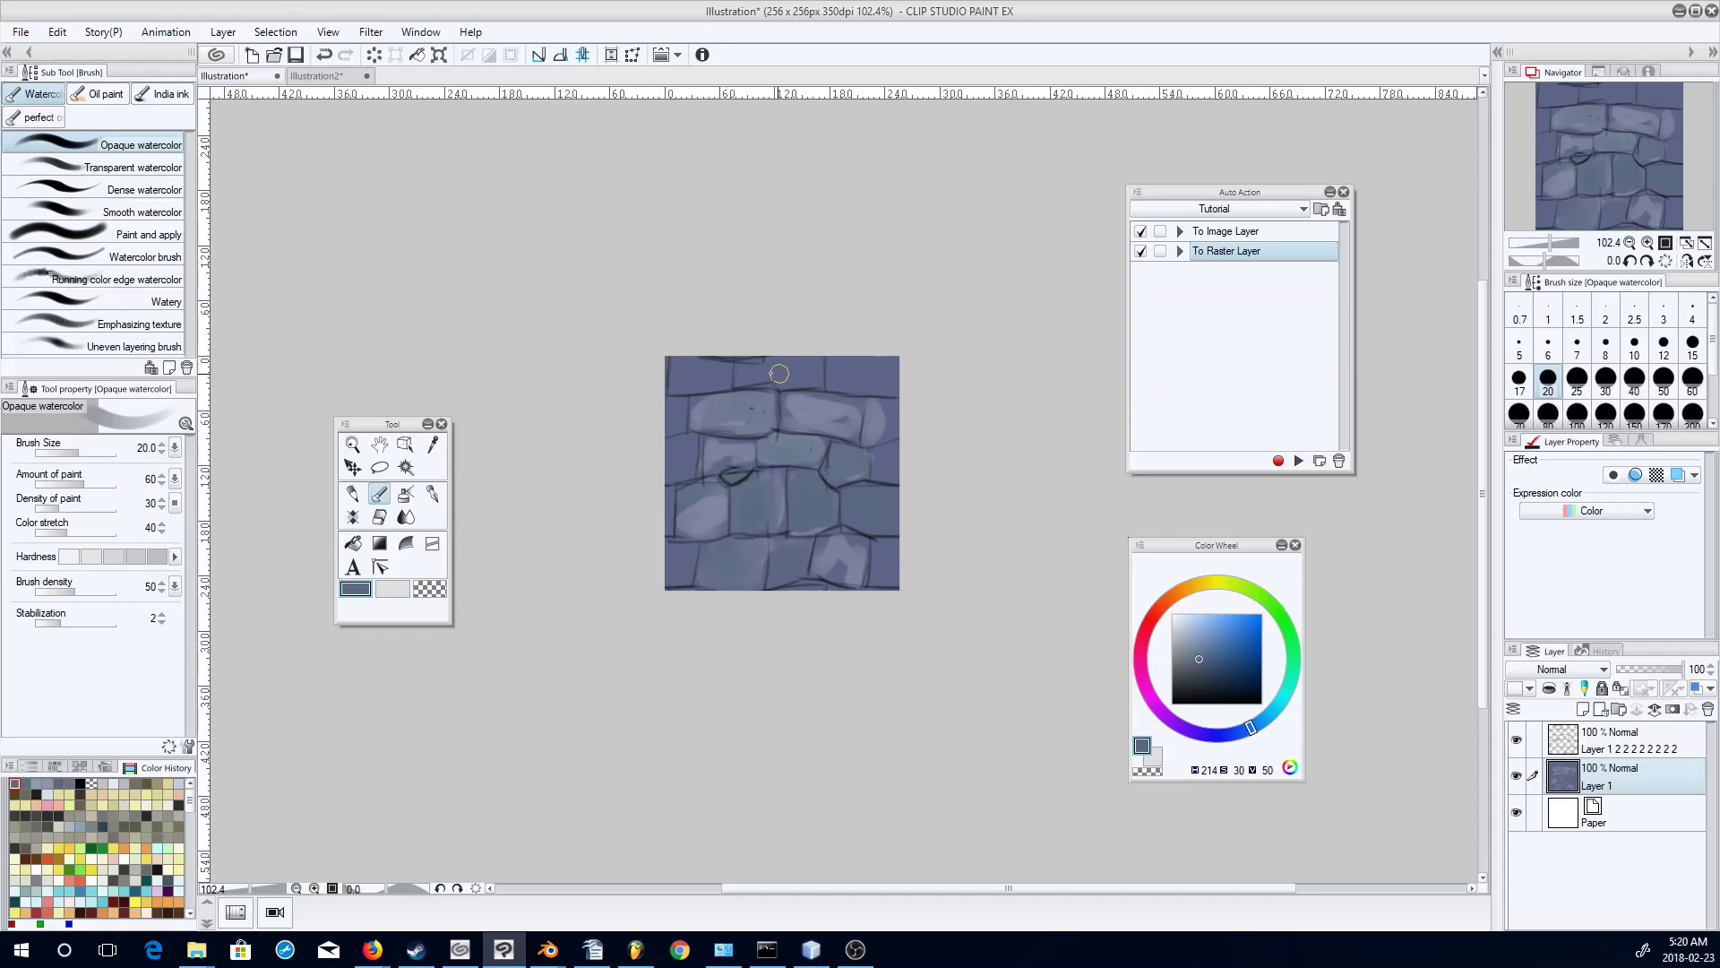
Merge the brick line layer into the colour layer and paint over the bricks in blue, tinting one brick with hue 240.
{"action": "left_click", "coordinate": [1629, 746]}
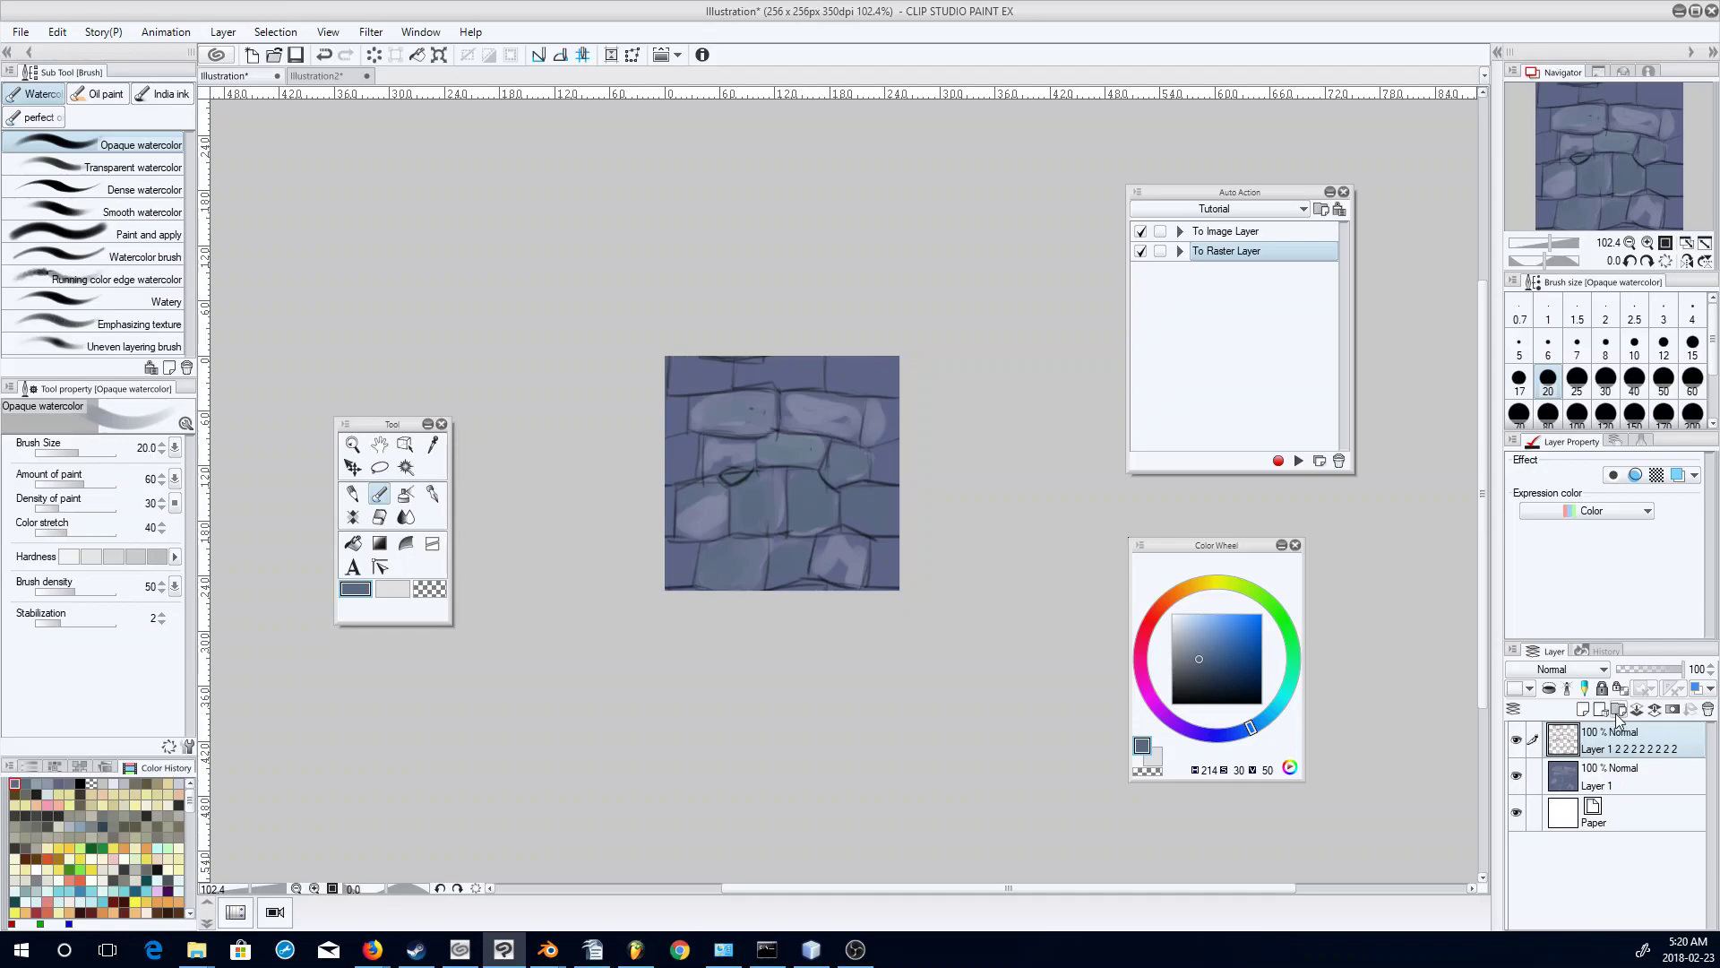
{"action": "left_click", "coordinate": [1654, 710]}
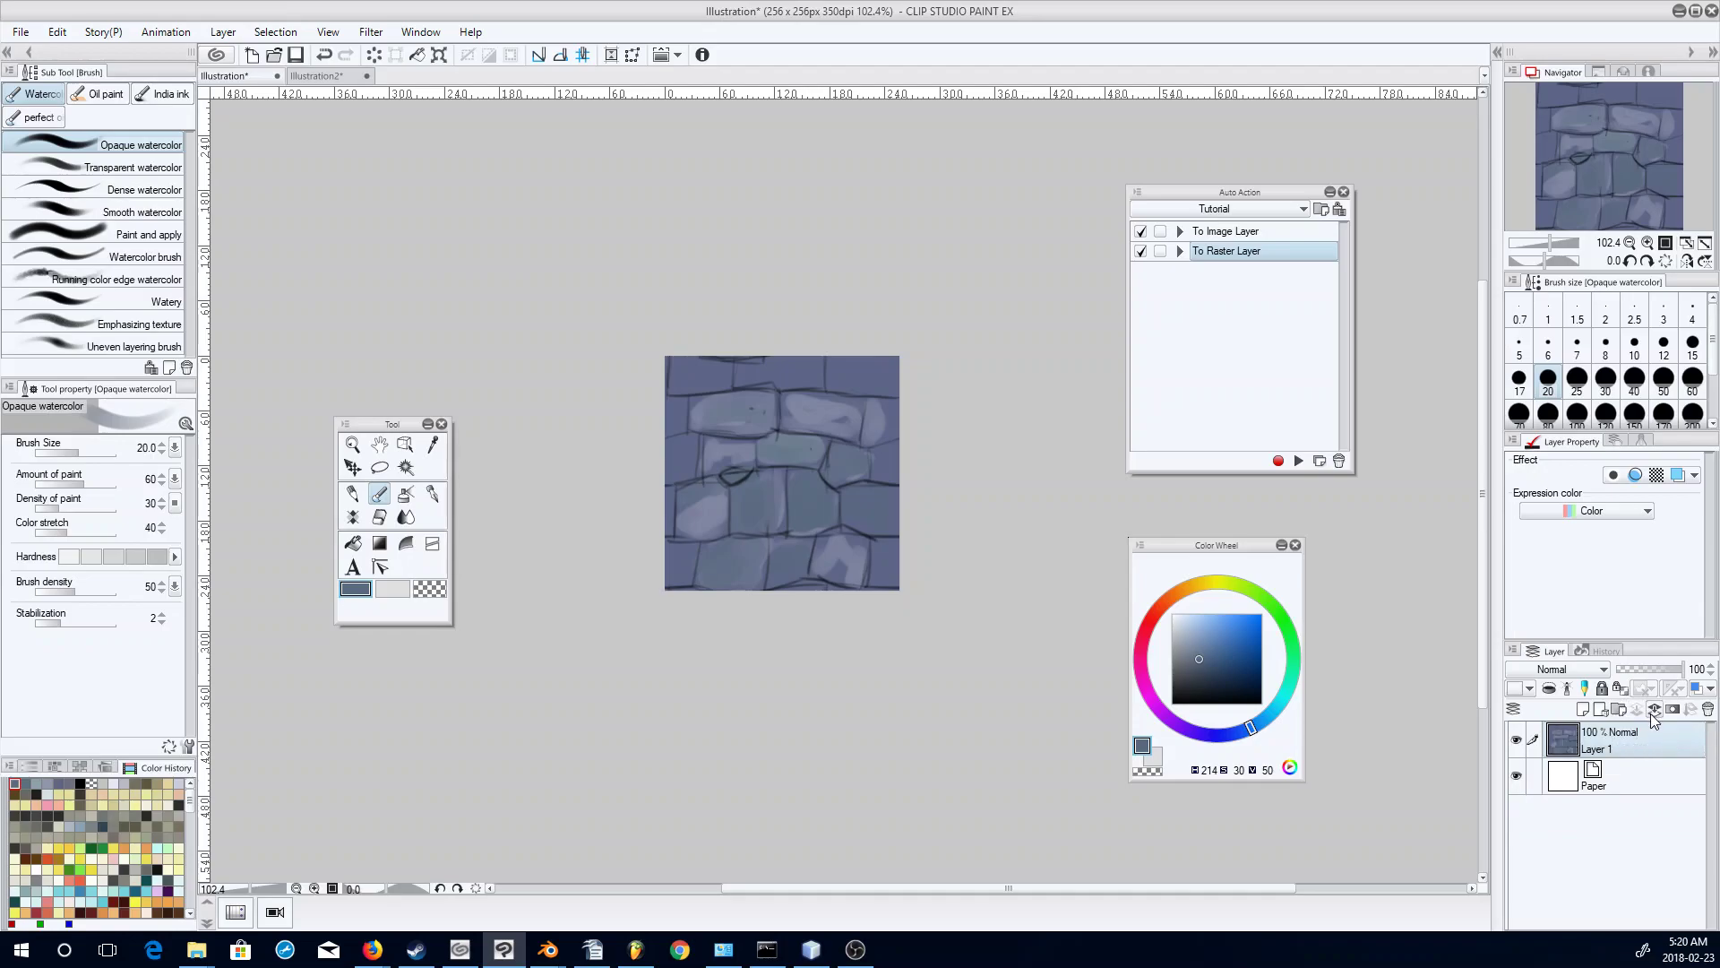
{"action": "left_click_drag", "start_coordinate": [805, 455], "coordinate": [852, 459]}
{"action": "mouse_move", "coordinate": [814, 524]}
{"action": "left_mouse_down"}
{"action": "mouse_move", "coordinate": [769, 472]}
{"action": "mouse_move", "coordinate": [777, 490]}
{"action": "mouse_move", "coordinate": [734, 469]}
{"action": "mouse_move", "coordinate": [731, 489]}
{"action": "mouse_move", "coordinate": [689, 504]}
{"action": "left_mouse_up"}
{"action": "mouse_move", "coordinate": [707, 414]}
{"action": "left_mouse_down"}
{"action": "mouse_move", "coordinate": [754, 397]}
{"action": "mouse_move", "coordinate": [863, 410]}
{"action": "mouse_move", "coordinate": [816, 423]}
{"action": "left_mouse_up"}
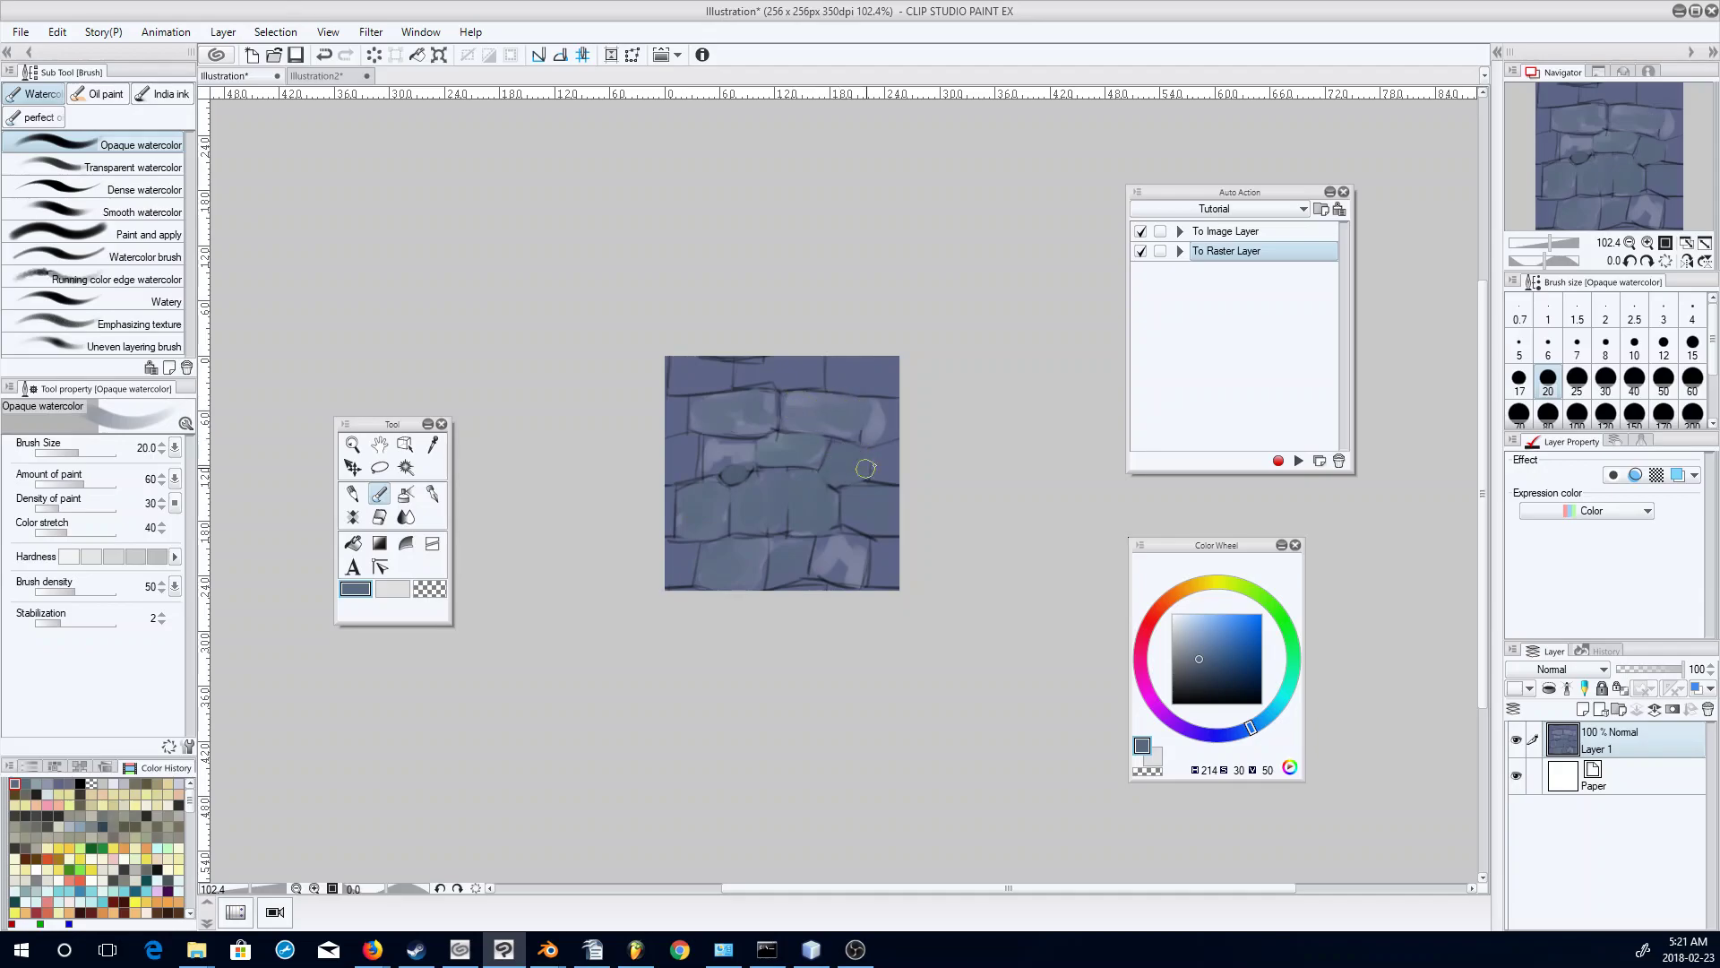
{"action": "left_click_drag", "start_coordinate": [1250, 730], "coordinate": [1217, 734]}
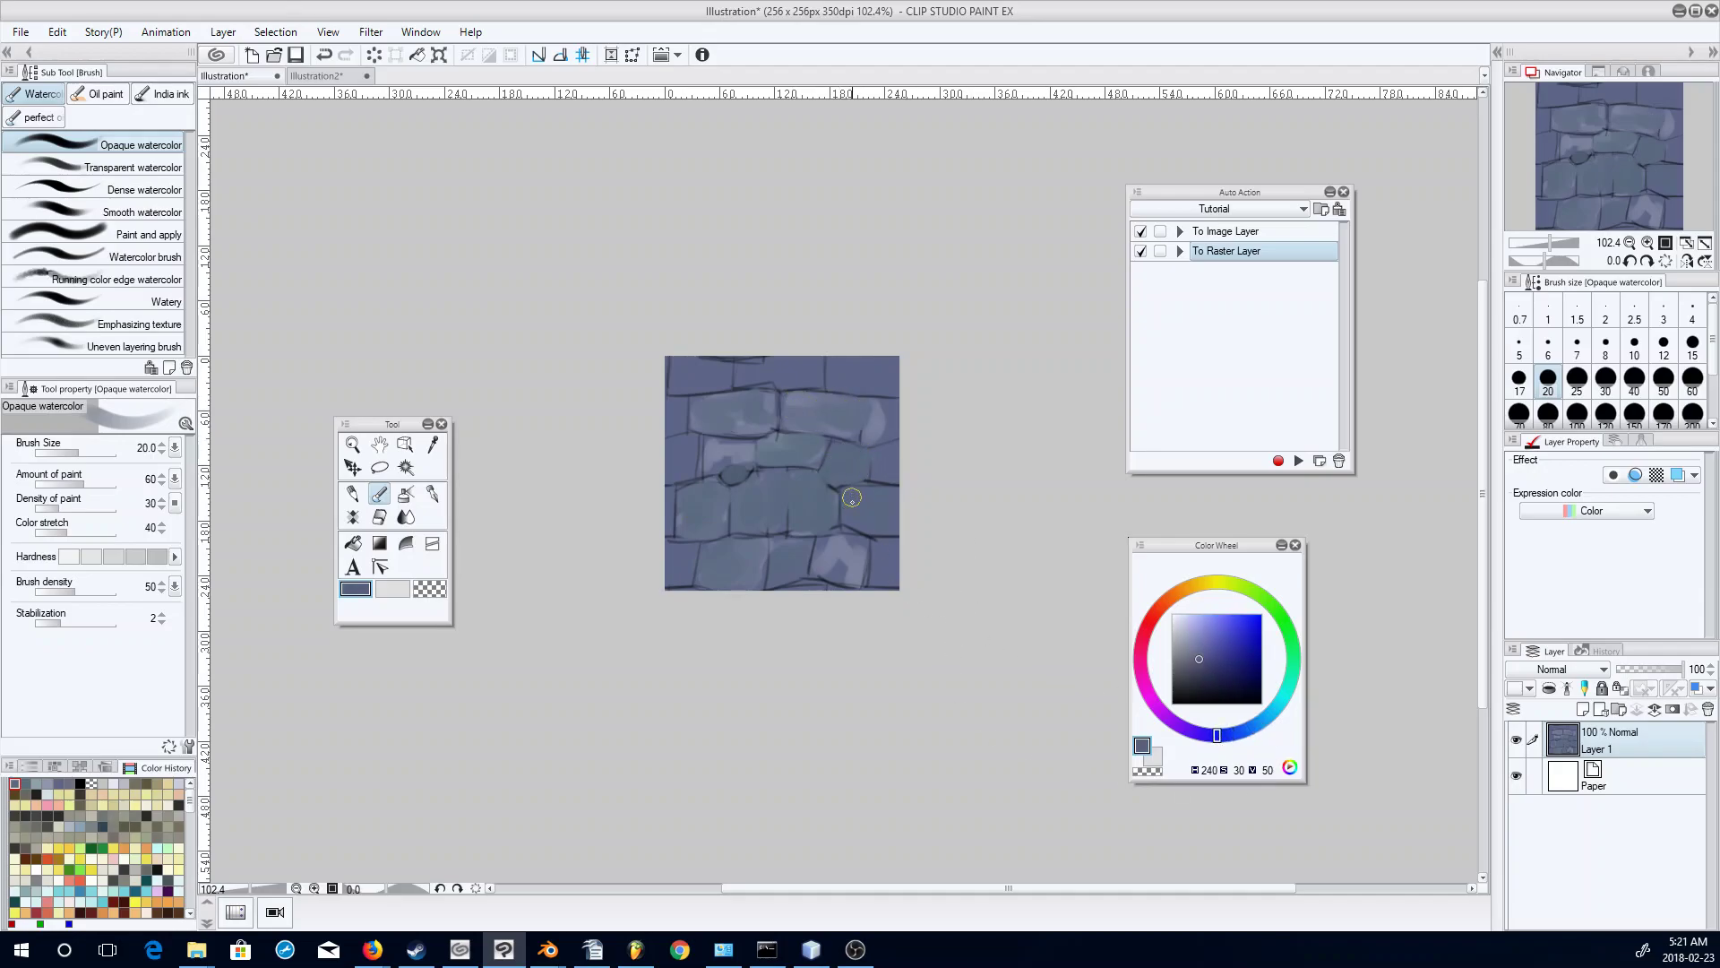
{"action": "left_click_drag", "start_coordinate": [880, 504], "coordinate": [860, 507]}
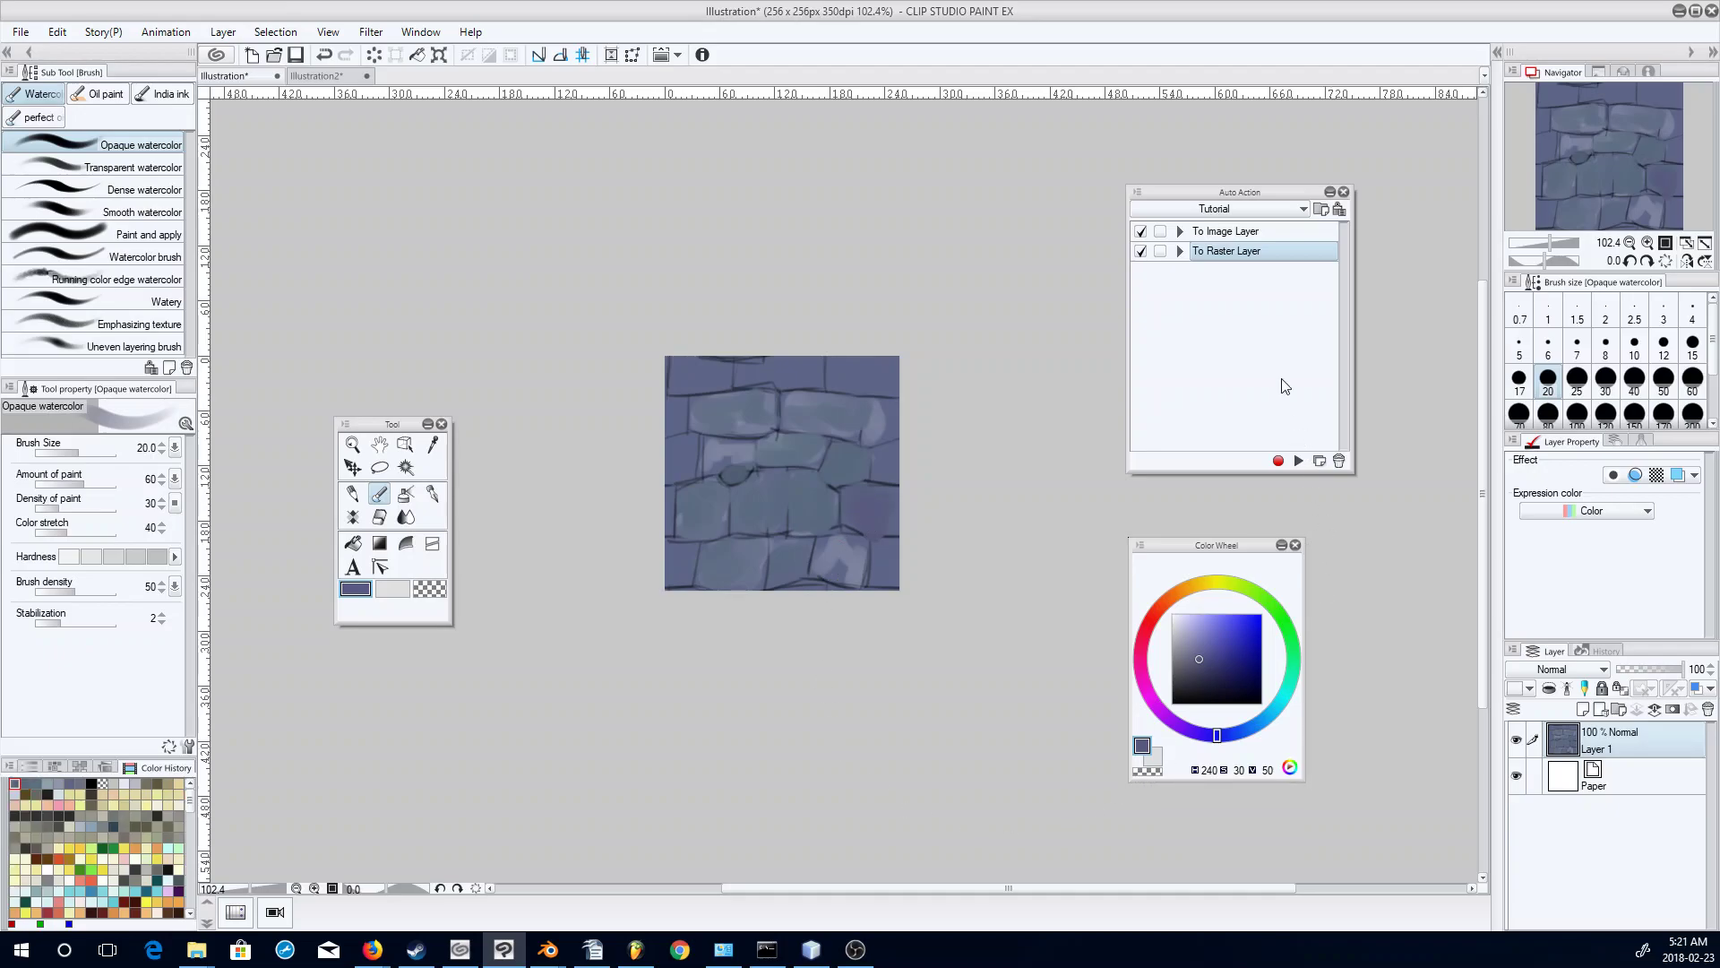
Use the To Image Layer action and tiling to offset the brick texture diagonally, and convert it back with To Raster Layer.
{"action": "left_click", "coordinate": [1272, 232]}
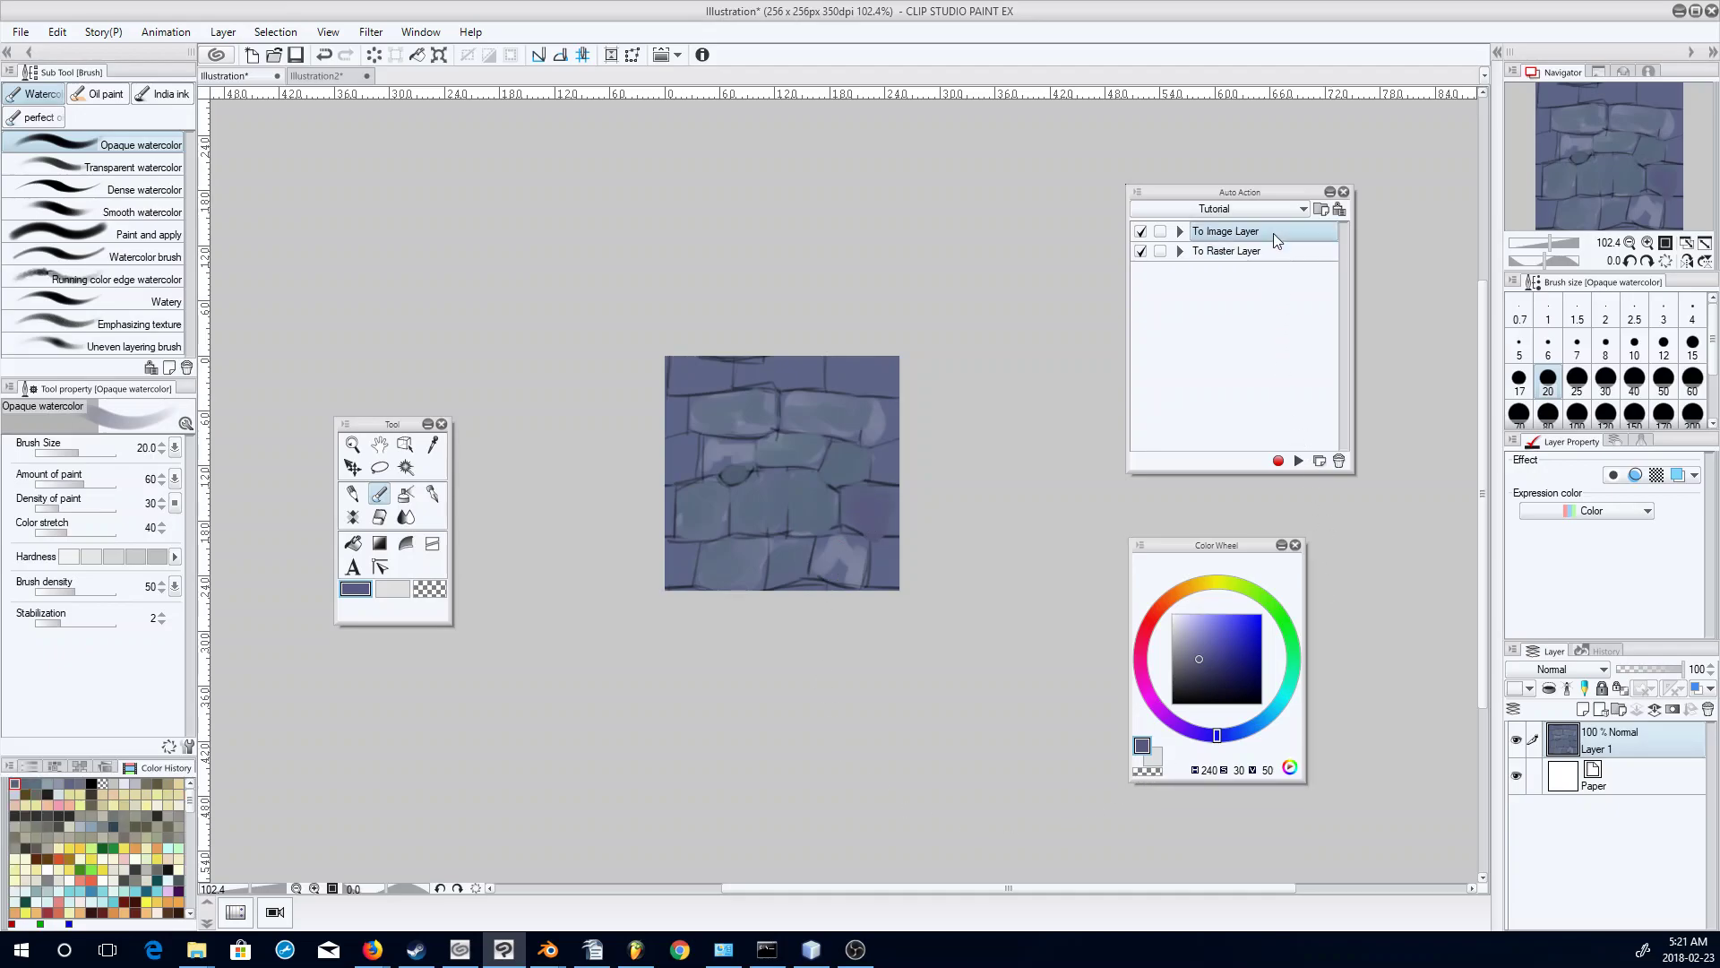
{"action": "left_click", "coordinate": [1298, 461]}
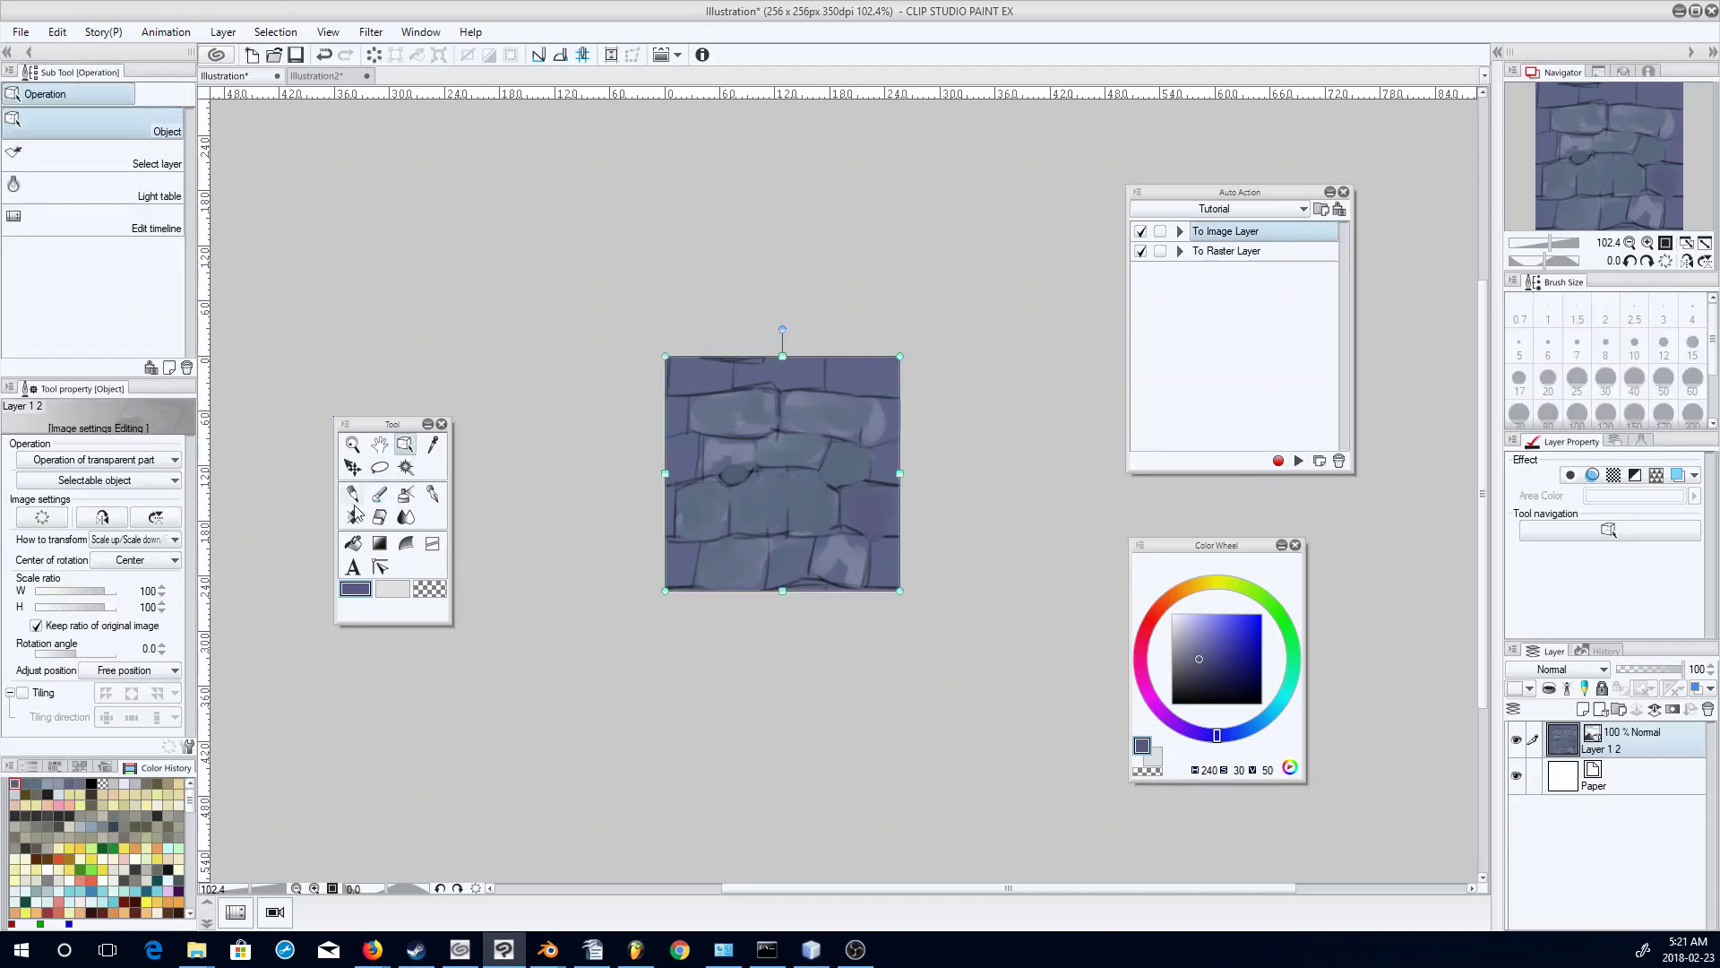
{"action": "left_click", "coordinate": [36, 696]}
{"action": "left_click_drag", "start_coordinate": [710, 391], "coordinate": [829, 486]}
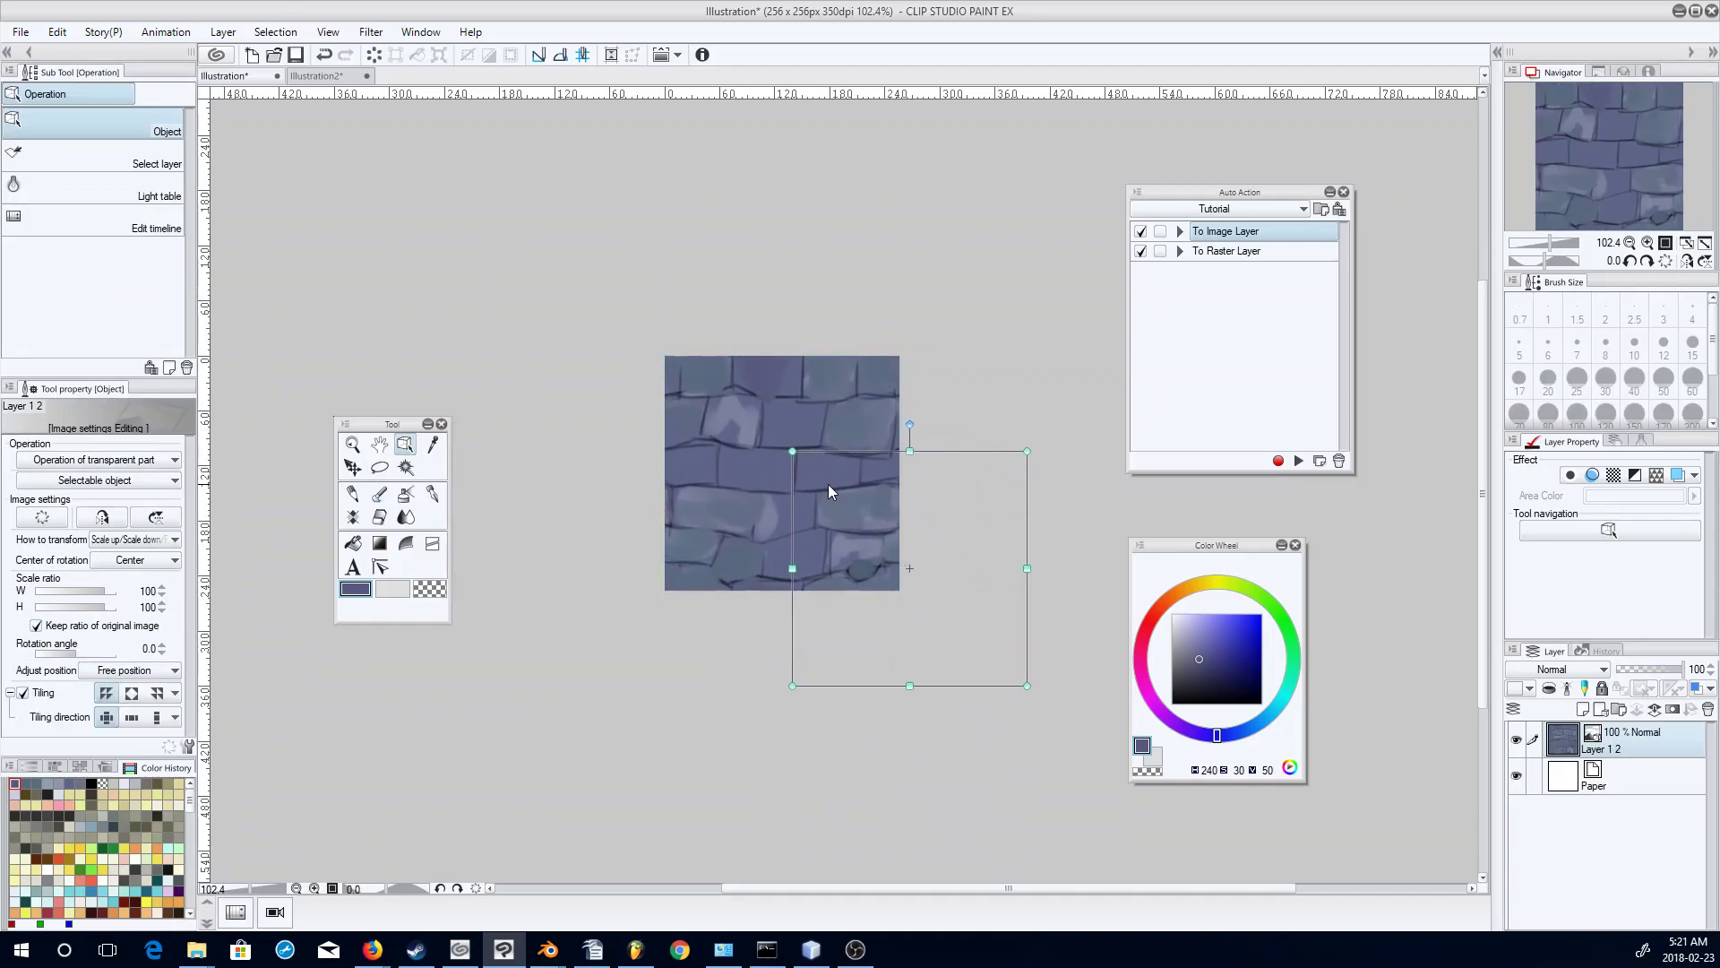
{"action": "left_click", "coordinate": [1226, 251]}
{"action": "left_click", "coordinate": [1298, 461]}
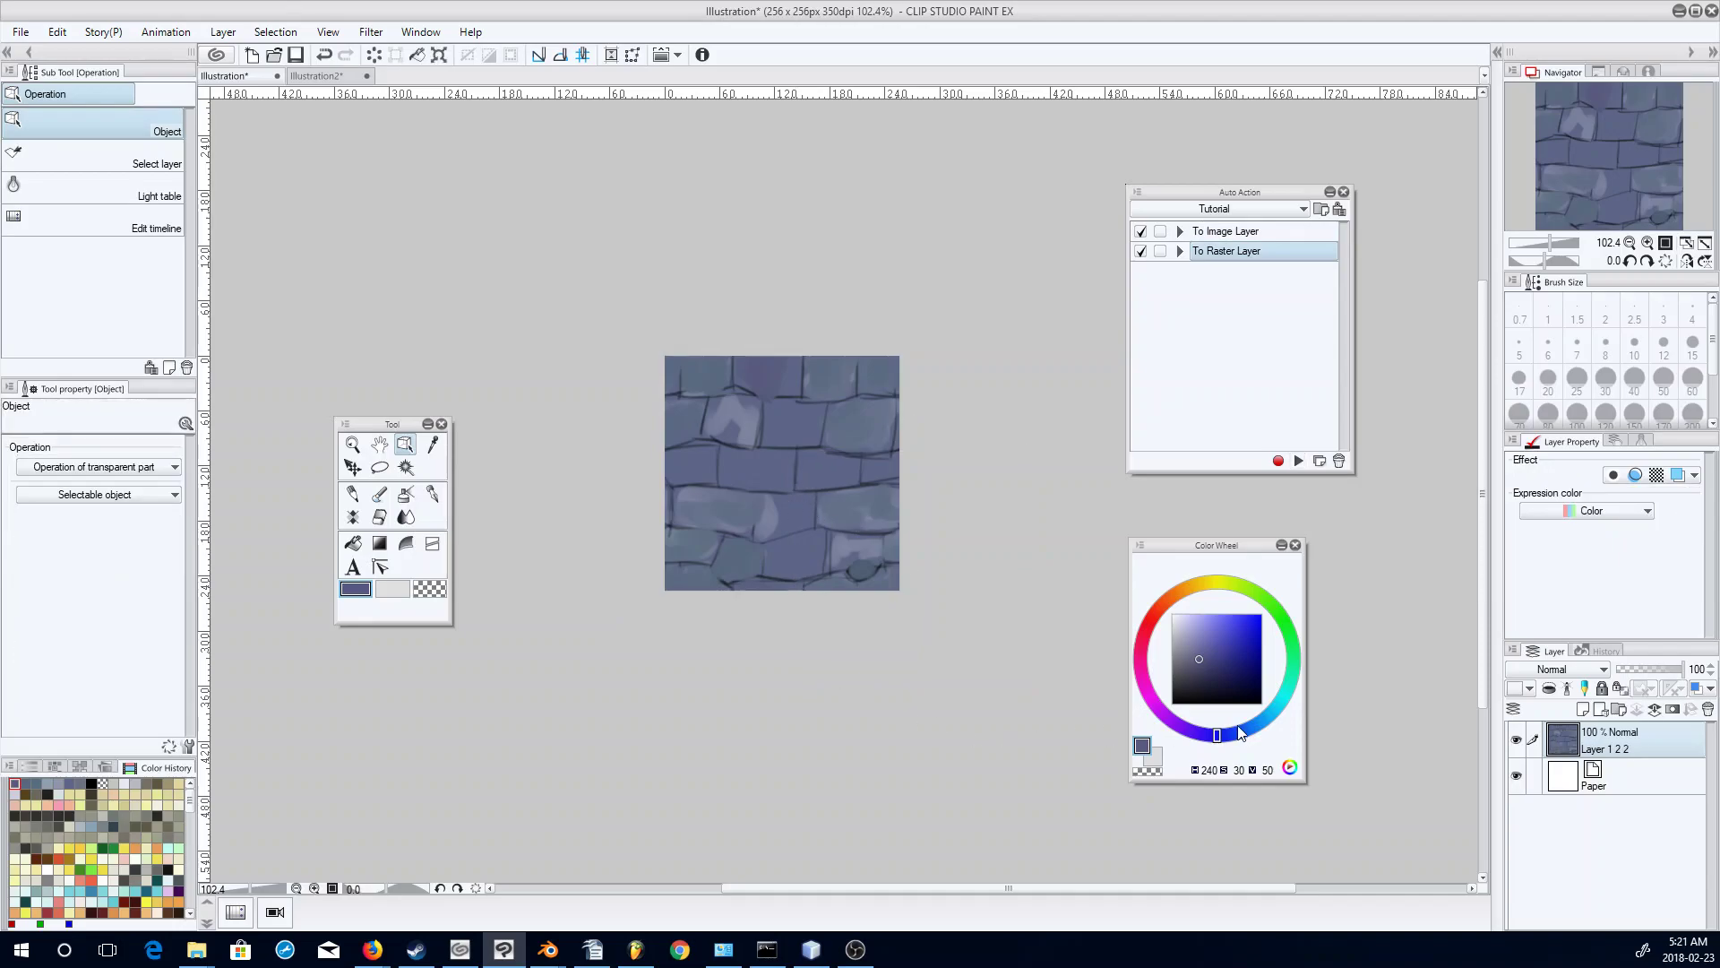
Paint purple tints of hue 272 and 239 on the central bricks with the Opaque watercolor brush.
{"action": "left_click_drag", "start_coordinate": [1202, 737], "coordinate": [1177, 722]}
{"action": "left_click_drag", "start_coordinate": [803, 462], "coordinate": [805, 476]}
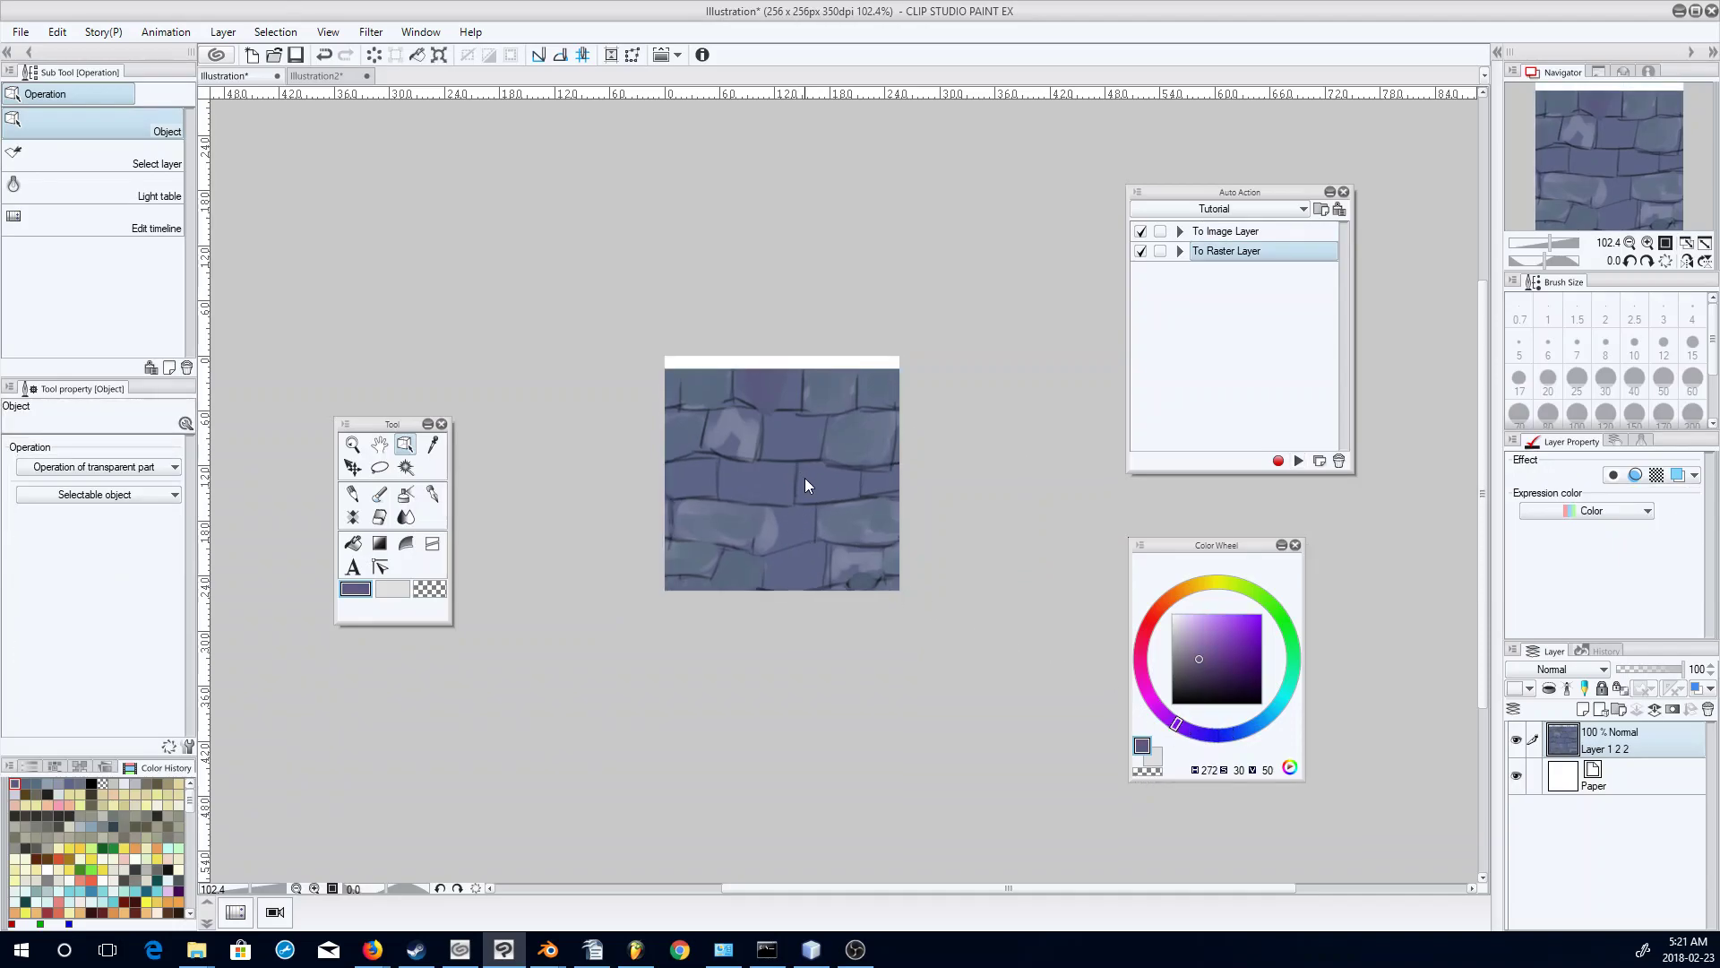
{"action": "left_click", "coordinate": [325, 56]}
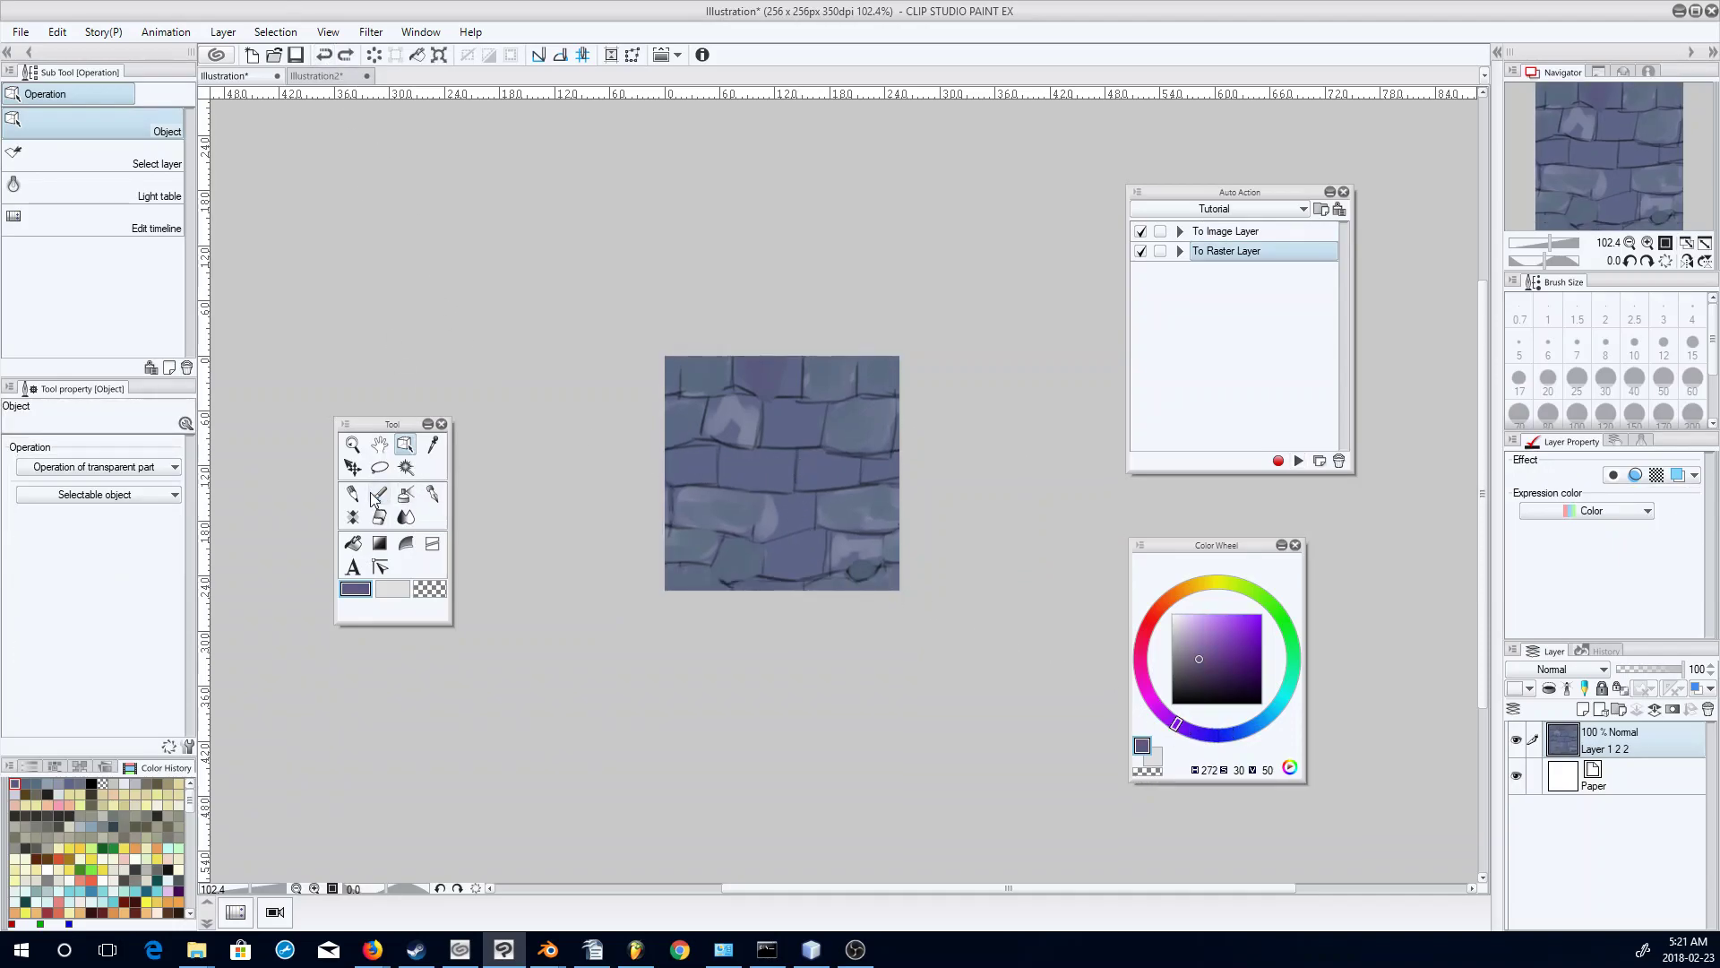
{"action": "left_click", "coordinate": [379, 494]}
{"action": "left_click_drag", "start_coordinate": [805, 460], "coordinate": [838, 461]}
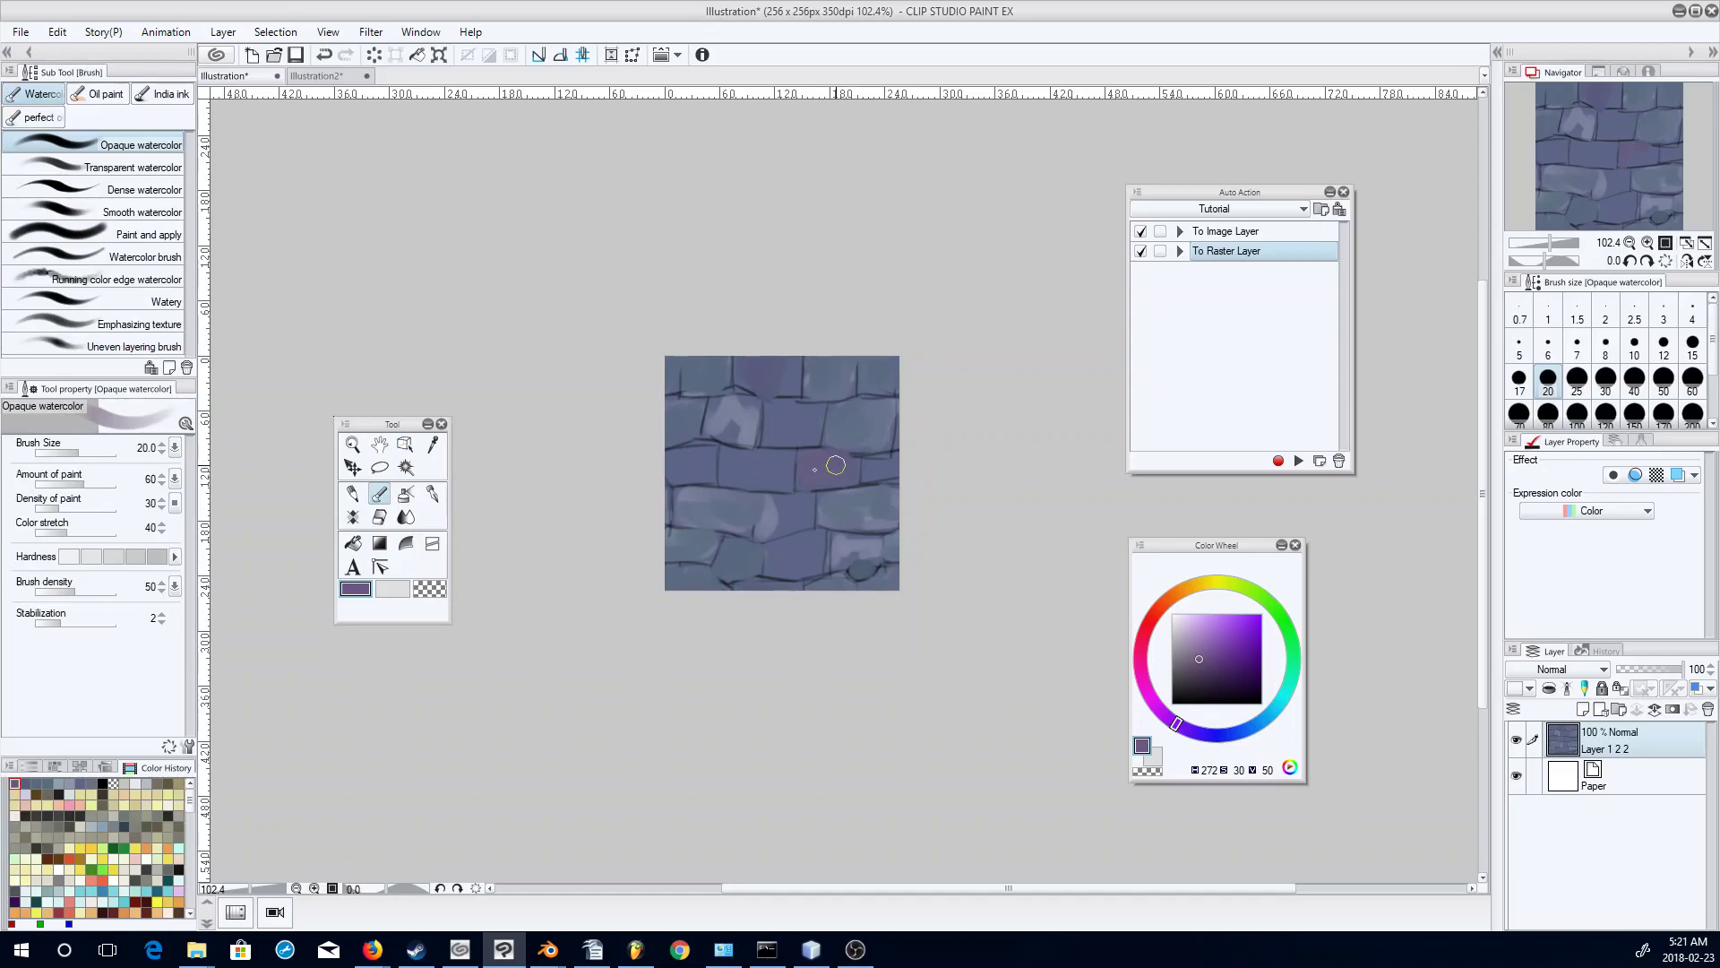
{"action": "left_click", "coordinate": [1219, 735]}
{"action": "mouse_move", "coordinate": [827, 459]}
{"action": "left_mouse_down"}
{"action": "mouse_move", "coordinate": [728, 453]}
{"action": "mouse_move", "coordinate": [729, 476]}
{"action": "mouse_move", "coordinate": [779, 471]}
{"action": "mouse_move", "coordinate": [788, 424]}
{"action": "left_mouse_up"}
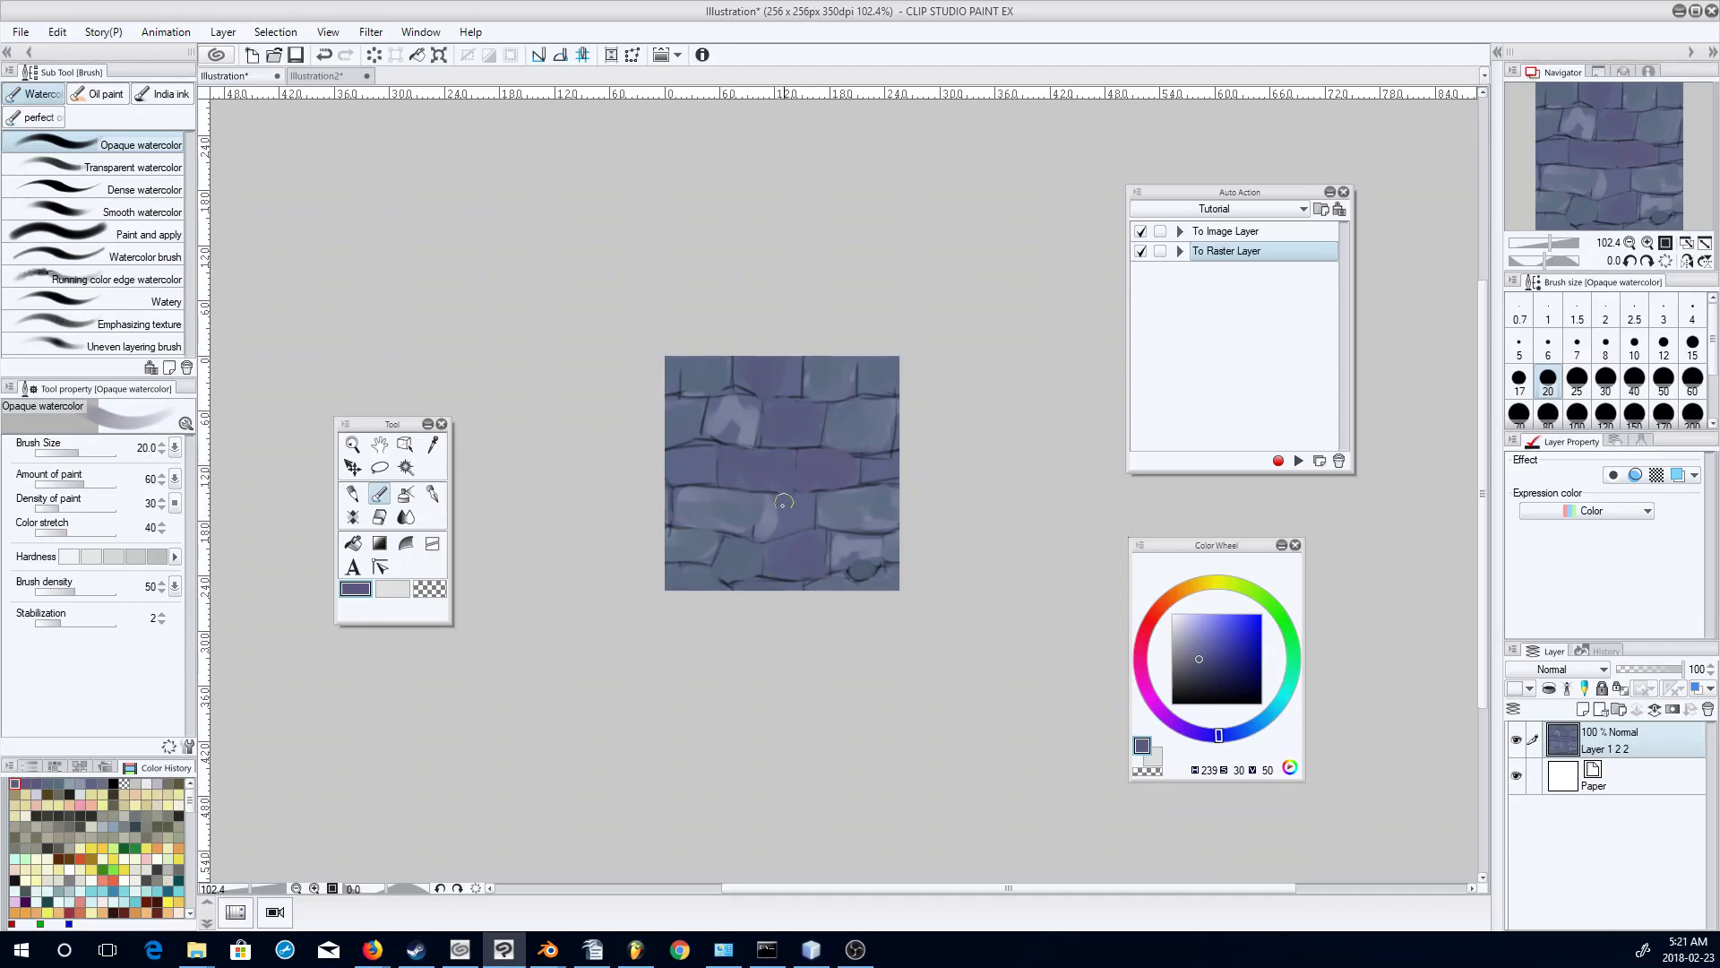
Paint sampled blue-grey tones over the light patches on the central and upper-left bricks, including a tone of hue 216.
{"action": "left_click", "coordinate": [788, 542], "text": "alt"}
{"action": "left_click_drag", "start_coordinate": [808, 506], "coordinate": [785, 529]}
{"action": "mouse_move", "coordinate": [770, 460]}
{"action": "left_mouse_down"}
{"action": "mouse_move", "coordinate": [734, 460]}
{"action": "mouse_move", "coordinate": [695, 500]}
{"action": "mouse_move", "coordinate": [712, 507]}
{"action": "left_mouse_up"}
{"action": "mouse_move", "coordinate": [742, 435]}
{"action": "left_mouse_down"}
{"action": "mouse_move", "coordinate": [717, 417]}
{"action": "mouse_move", "coordinate": [751, 402]}
{"action": "mouse_move", "coordinate": [744, 437]}
{"action": "mouse_move", "coordinate": [724, 403]}
{"action": "mouse_move", "coordinate": [735, 430]}
{"action": "left_mouse_up"}
{"action": "left_click", "coordinate": [735, 430], "text": "alt"}
{"action": "left_click_drag", "start_coordinate": [784, 370], "coordinate": [764, 383]}
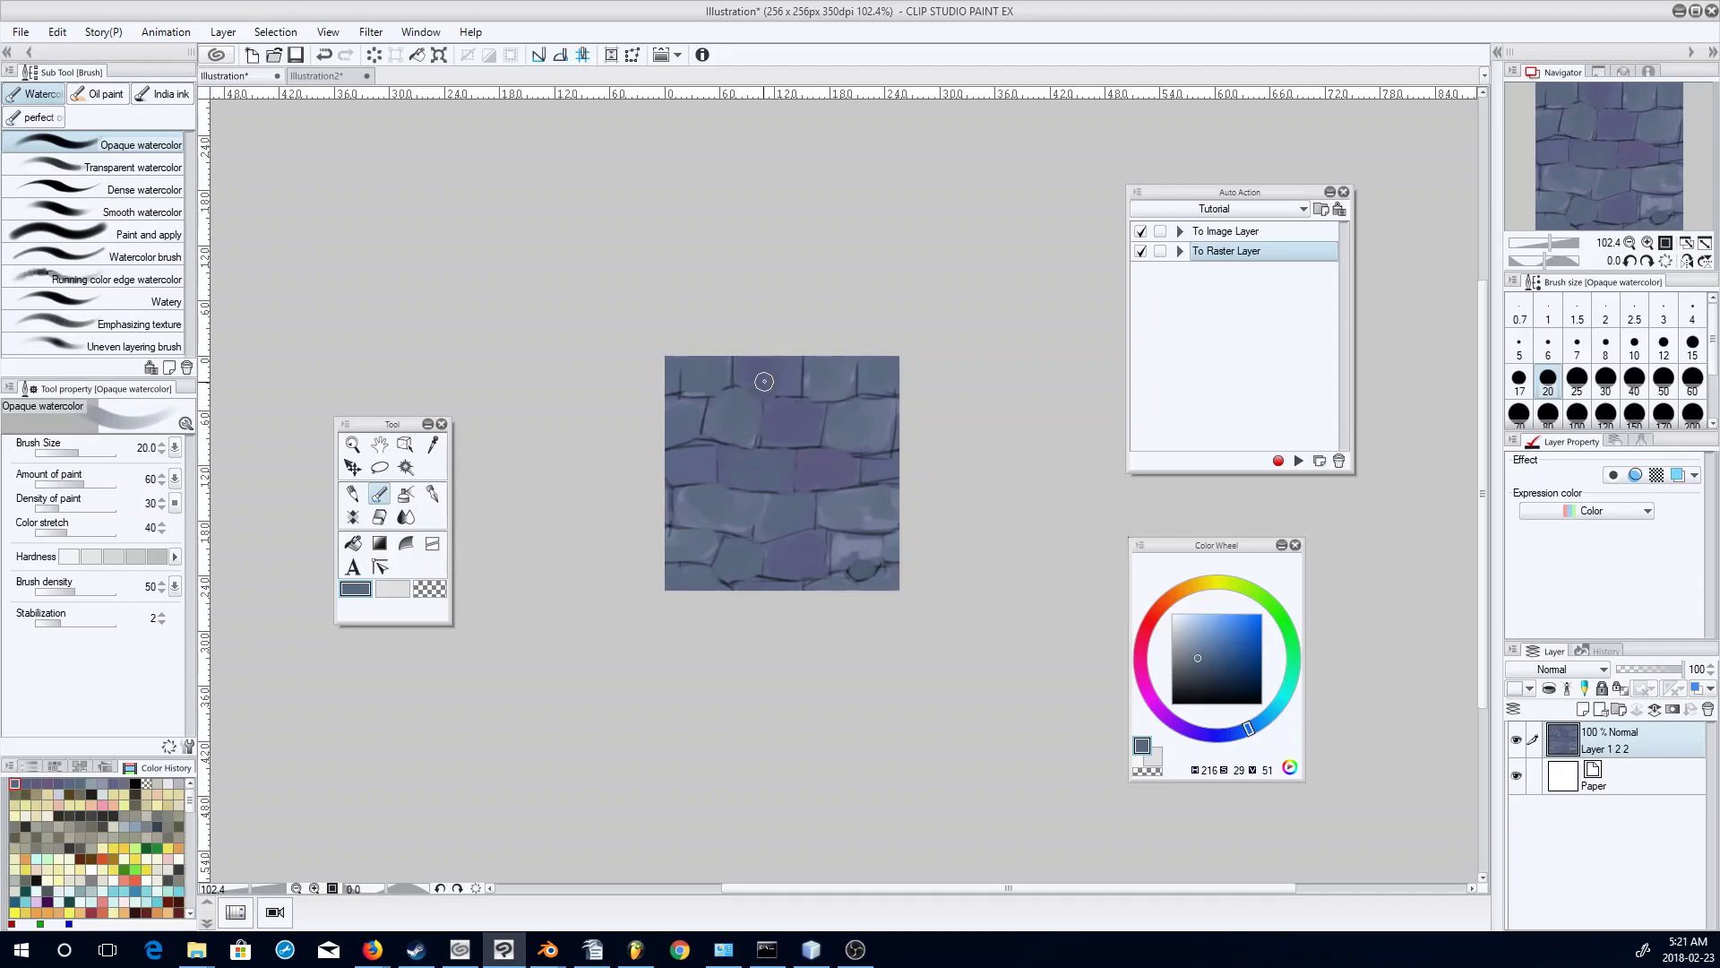
Blend the purple bricks on the right and cover the light lower-right brick with sampled blue of hue 217.
{"action": "left_click", "coordinate": [764, 384], "text": "alt"}
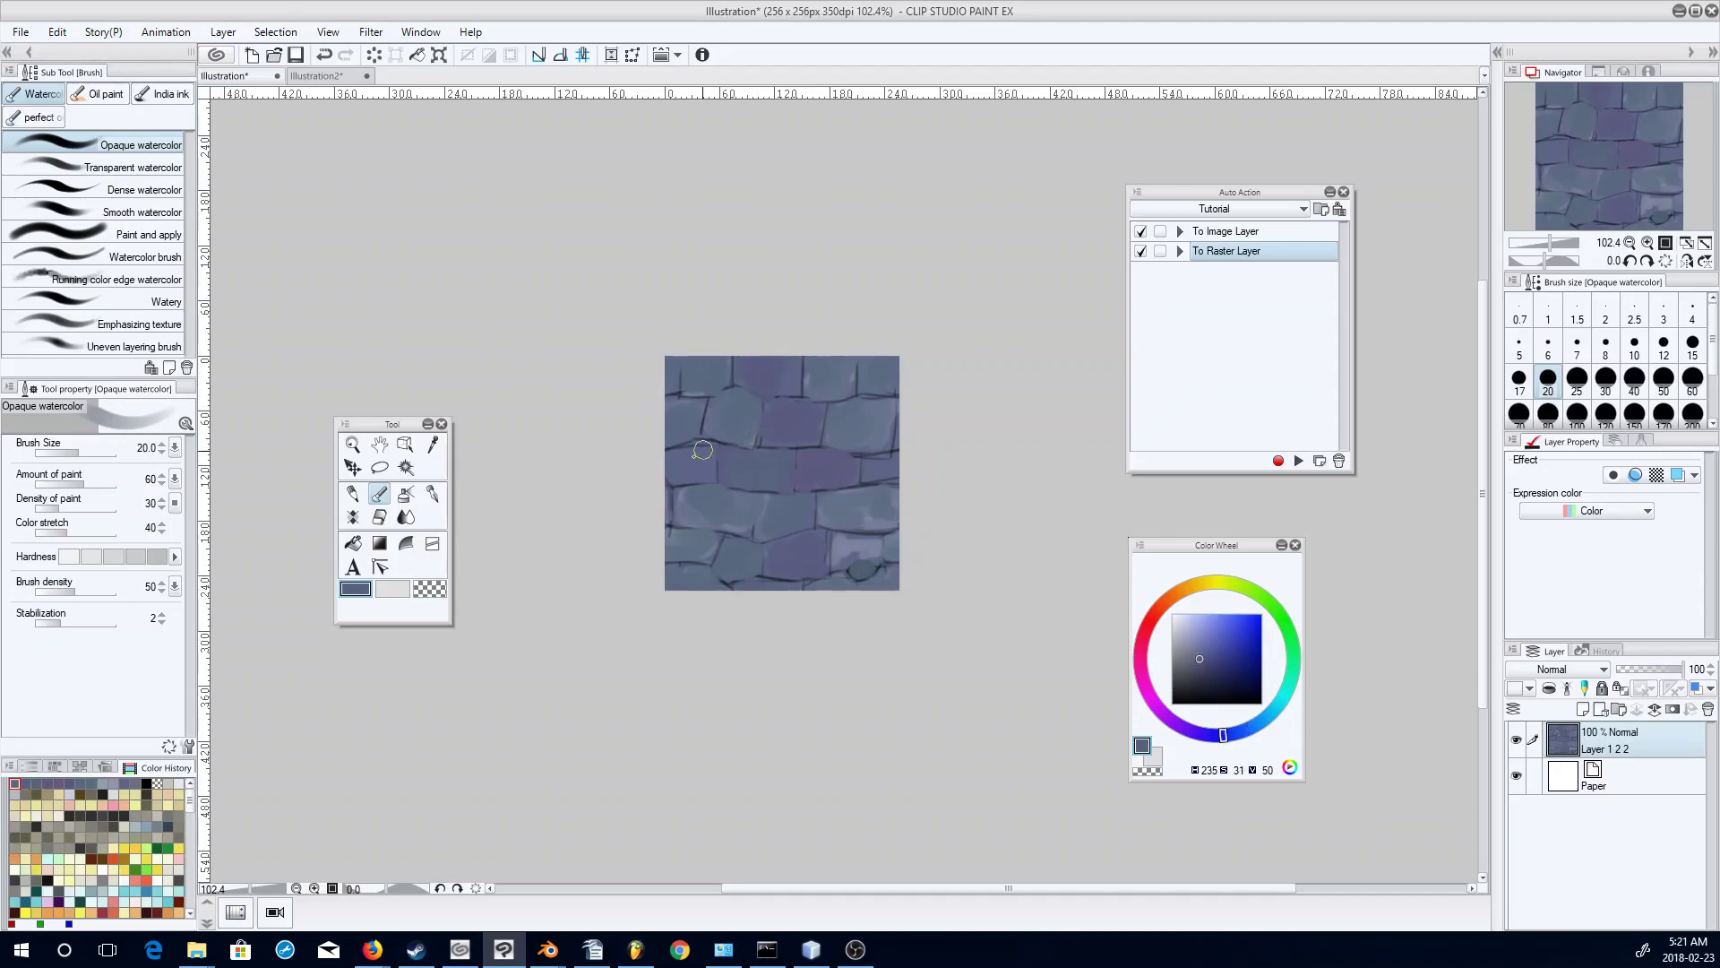
{"action": "left_click", "coordinate": [884, 509], "text": "alt"}
{"action": "left_click_drag", "start_coordinate": [823, 467], "coordinate": [844, 470]}
{"action": "left_click_drag", "start_coordinate": [787, 559], "coordinate": [878, 546]}
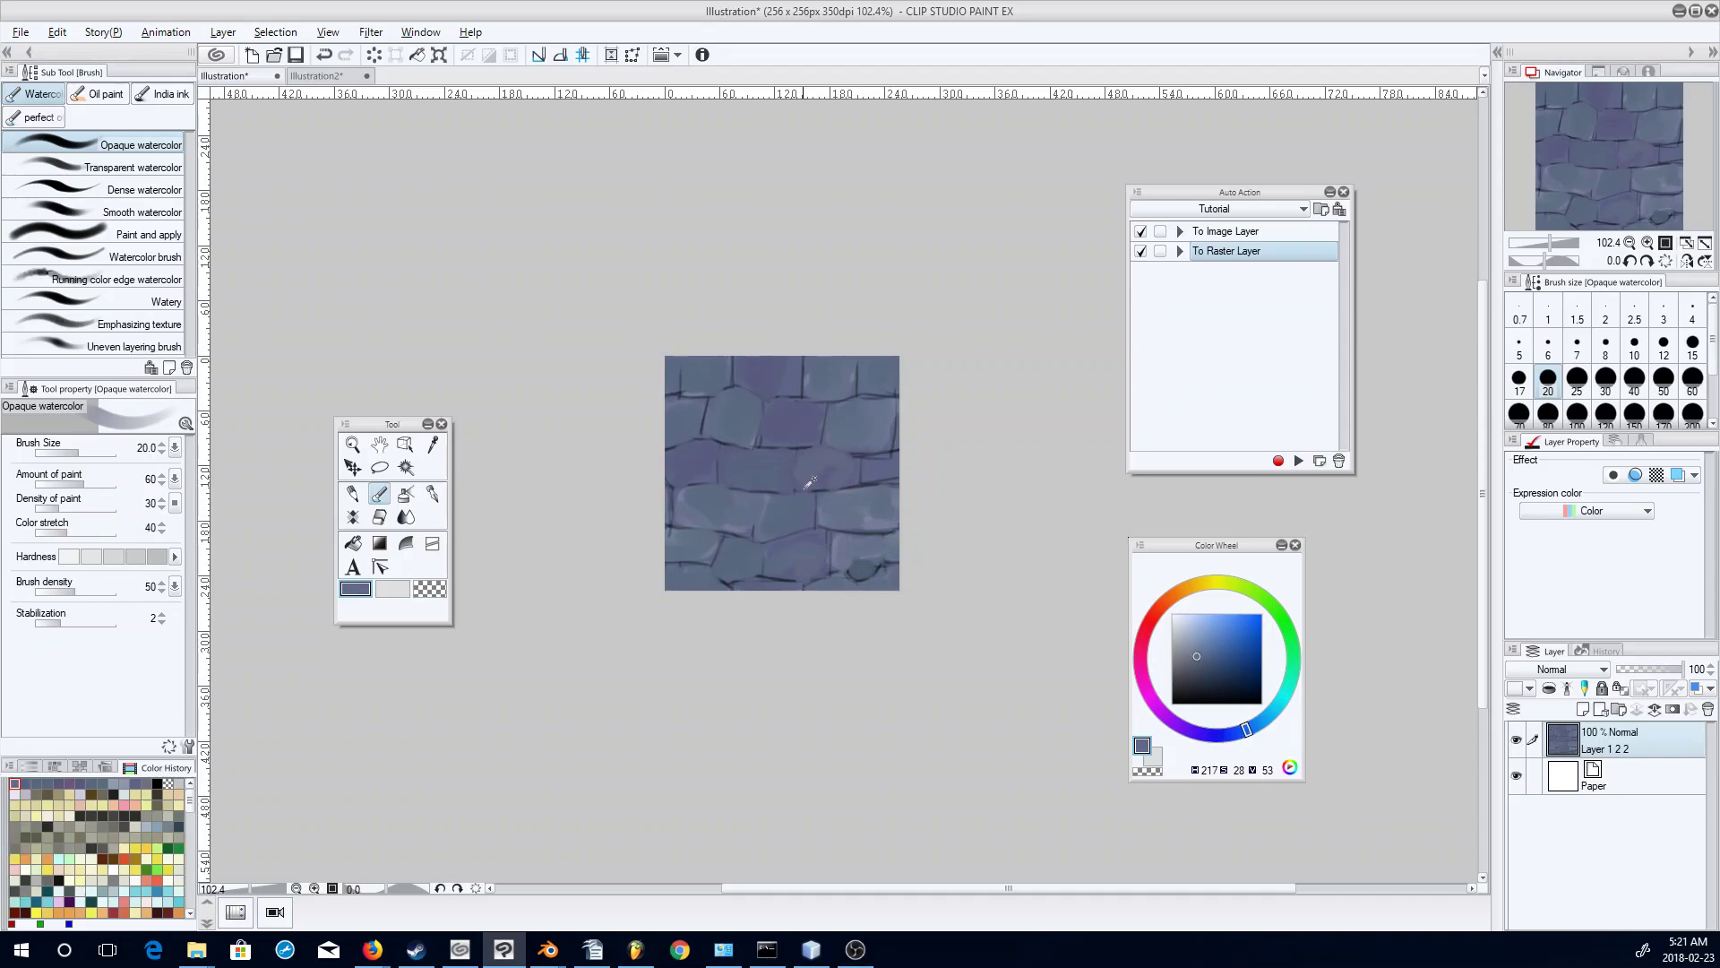
{"action": "left_click", "coordinate": [821, 527], "text": "alt"}
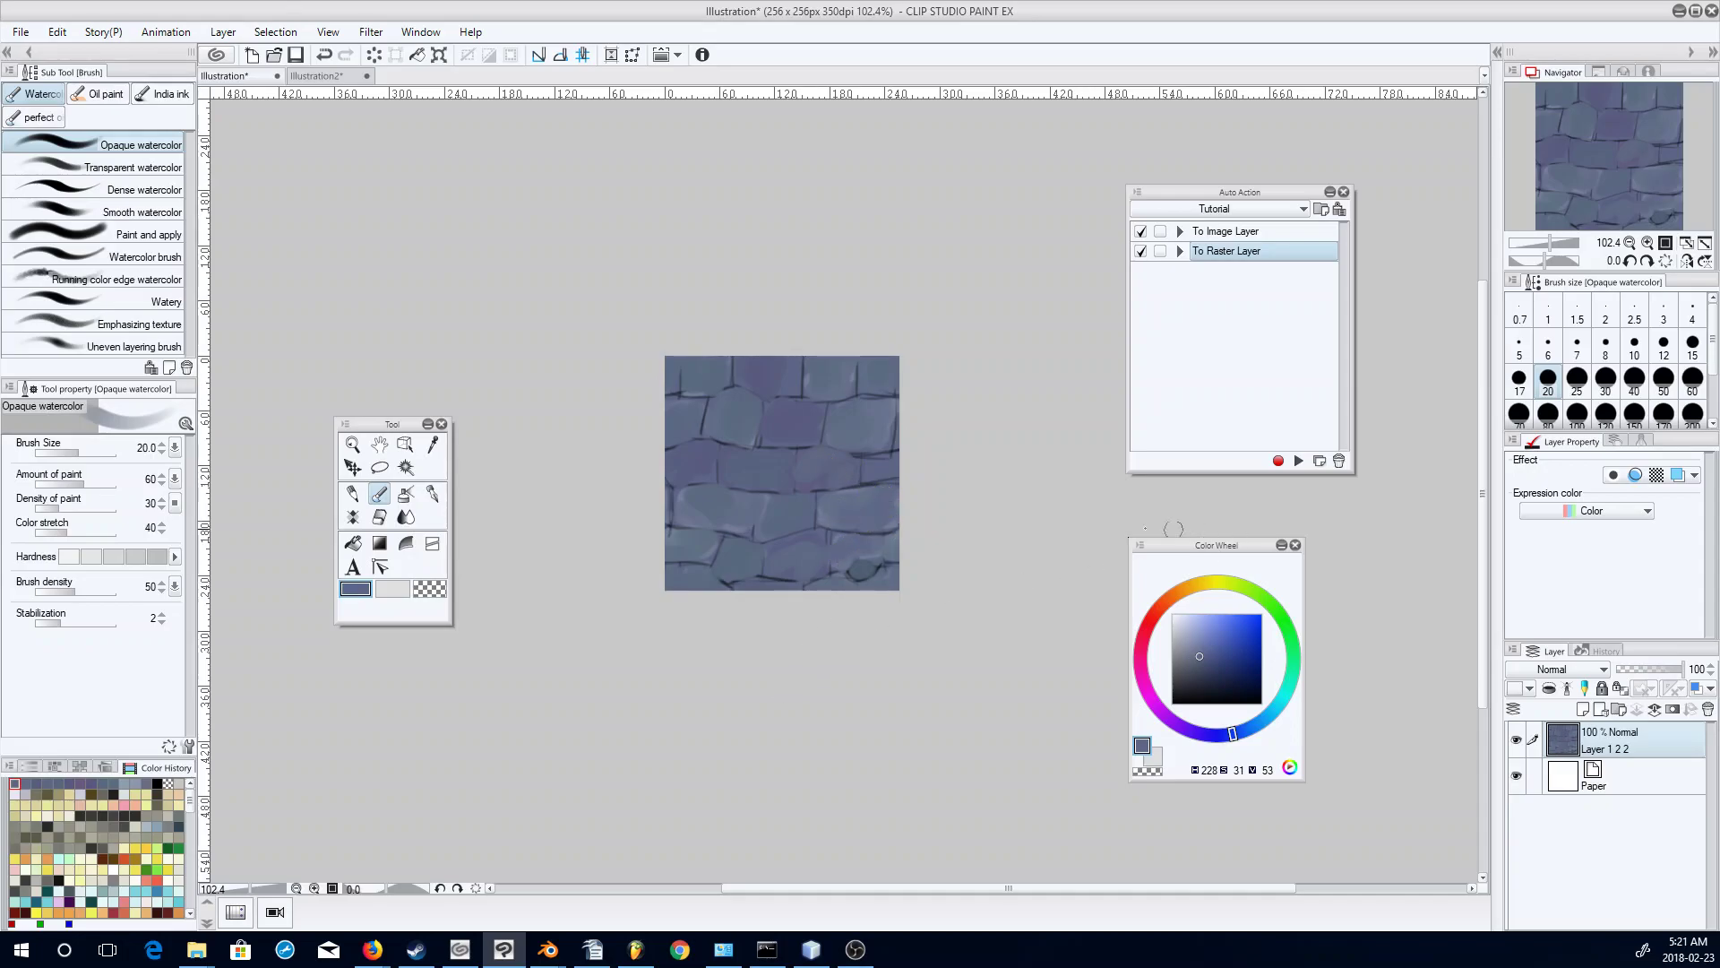
Run To Image Layer, offset the tiled brick texture diagonally, and convert it back with To Raster Layer for more painting.
{"action": "left_click", "coordinate": [1229, 233]}
{"action": "left_click", "coordinate": [1298, 461]}
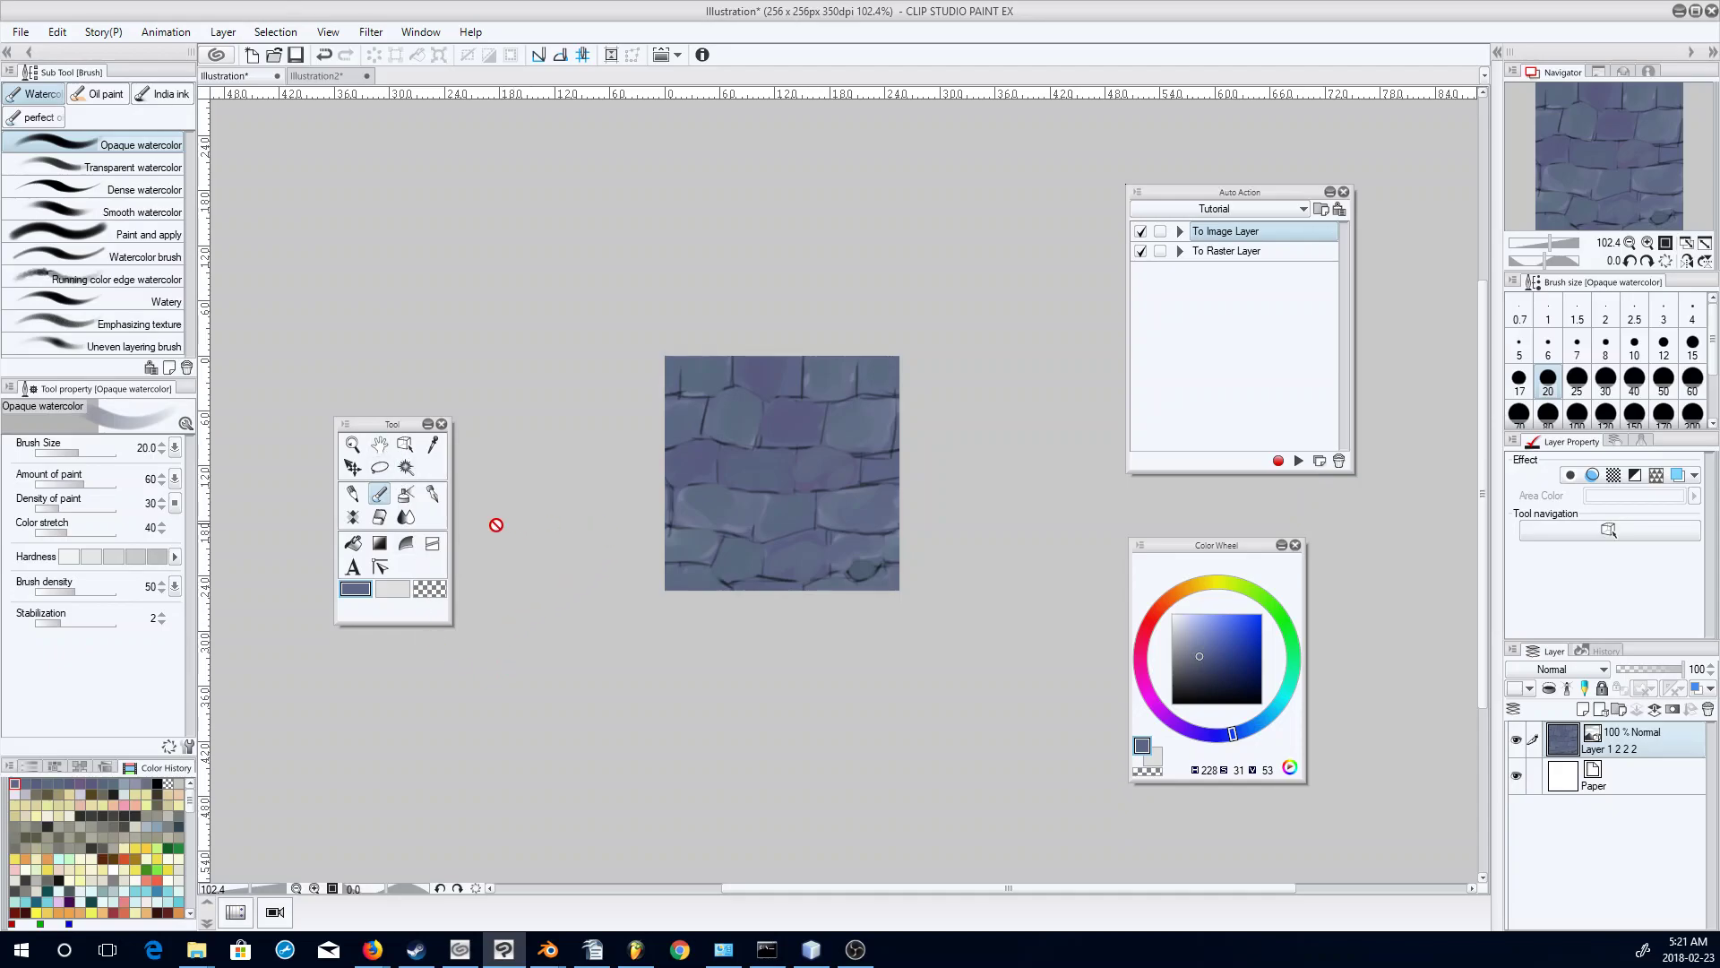
{"action": "left_click", "coordinate": [405, 444]}
{"action": "left_click_drag", "start_coordinate": [699, 405], "coordinate": [869, 456]}
{"action": "left_click", "coordinate": [1226, 251]}
{"action": "left_click", "coordinate": [1298, 460]}
{"action": "left_click", "coordinate": [379, 494]}
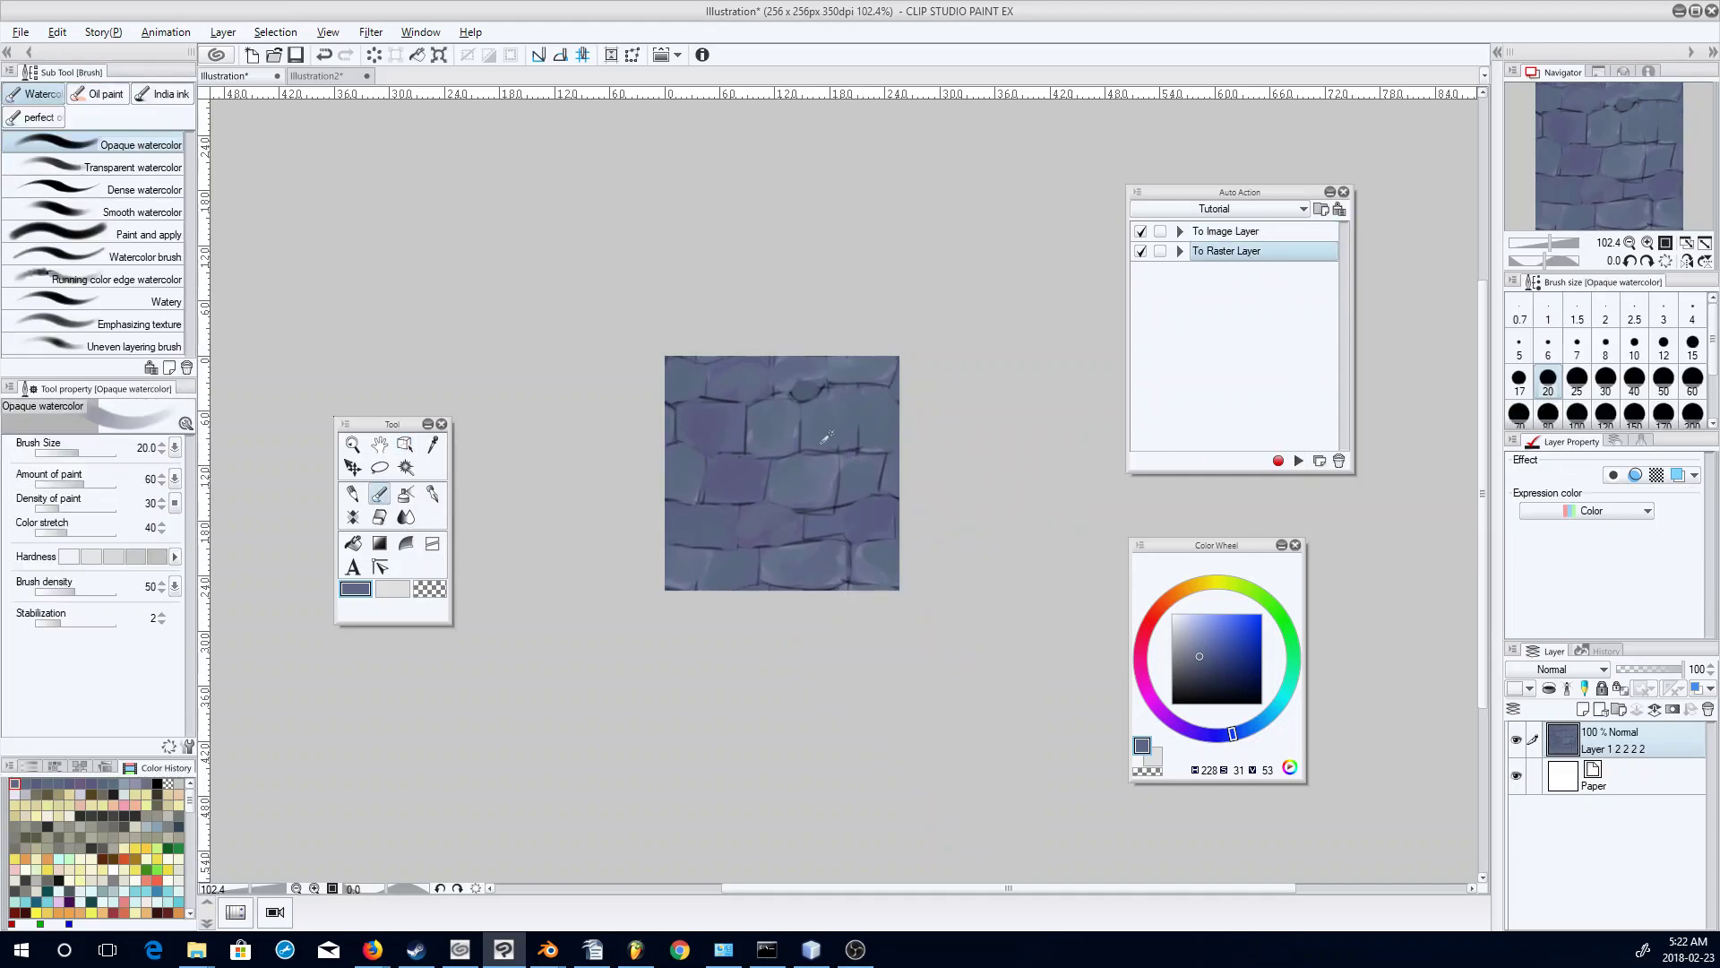
Tint the upper-right brick purple with a colour sampled from the purple brick, and resample bluish tones of hue 219 and 234.
{"action": "left_click", "coordinate": [733, 474], "text": "alt"}
{"action": "left_click_drag", "start_coordinate": [839, 411], "coordinate": [826, 422]}
{"action": "left_click", "coordinate": [810, 471], "text": "alt"}
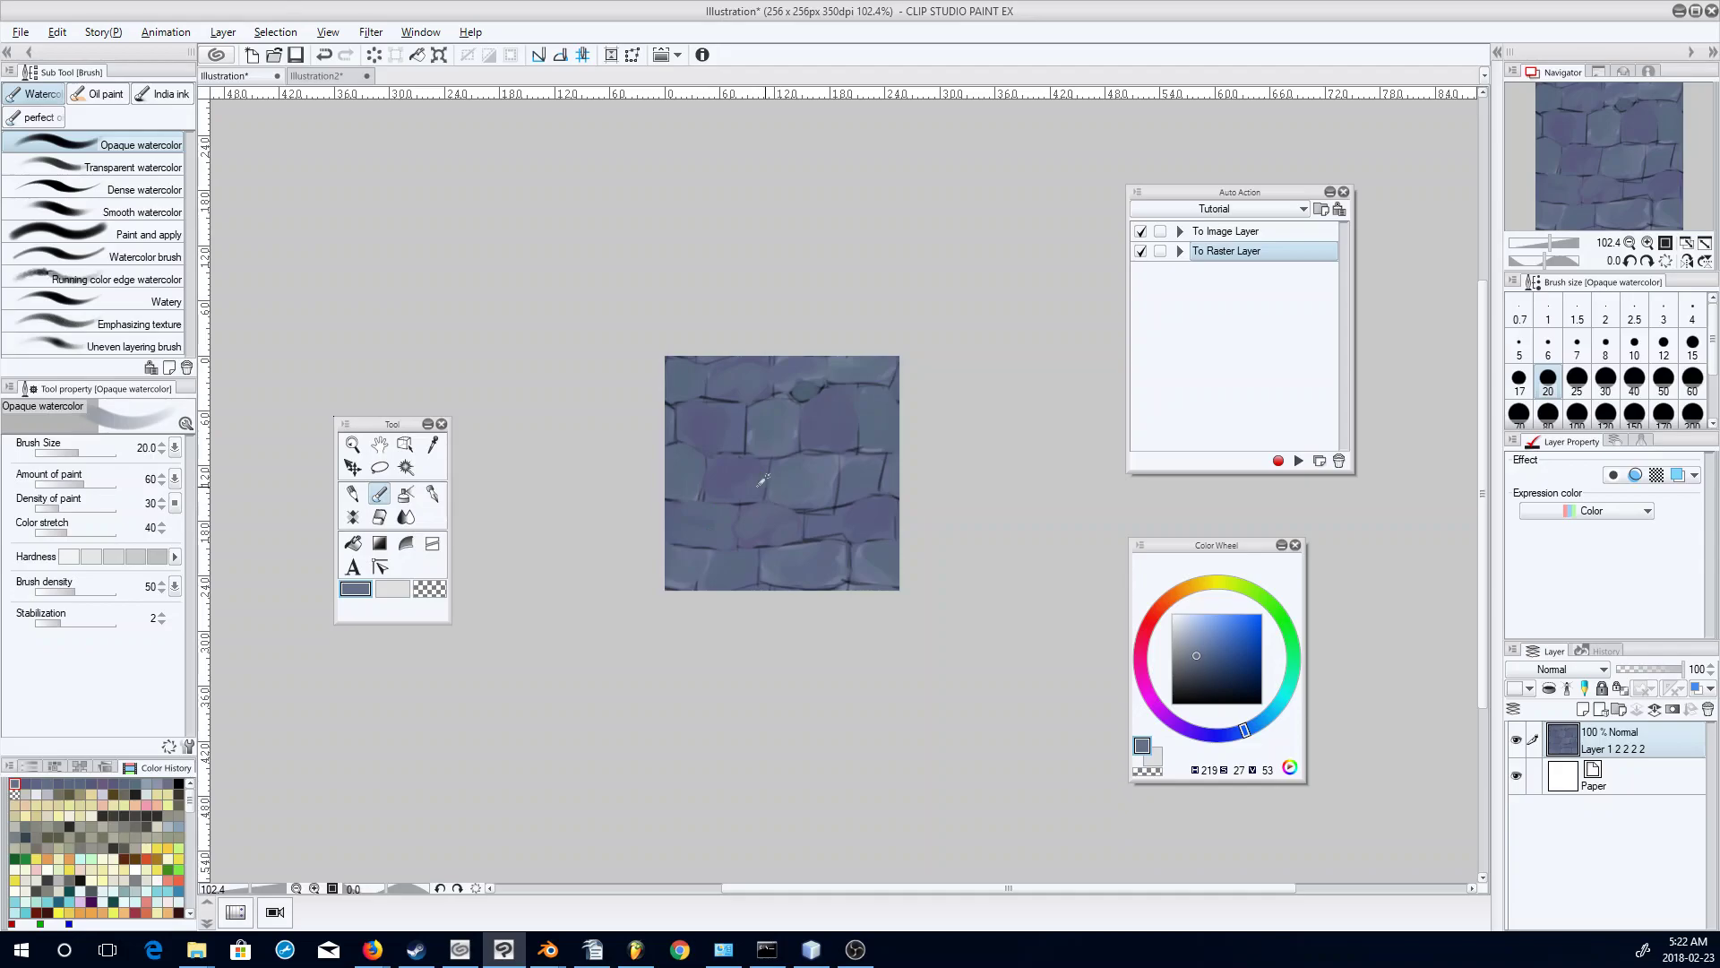
{"action": "left_click", "coordinate": [779, 509], "text": "alt"}
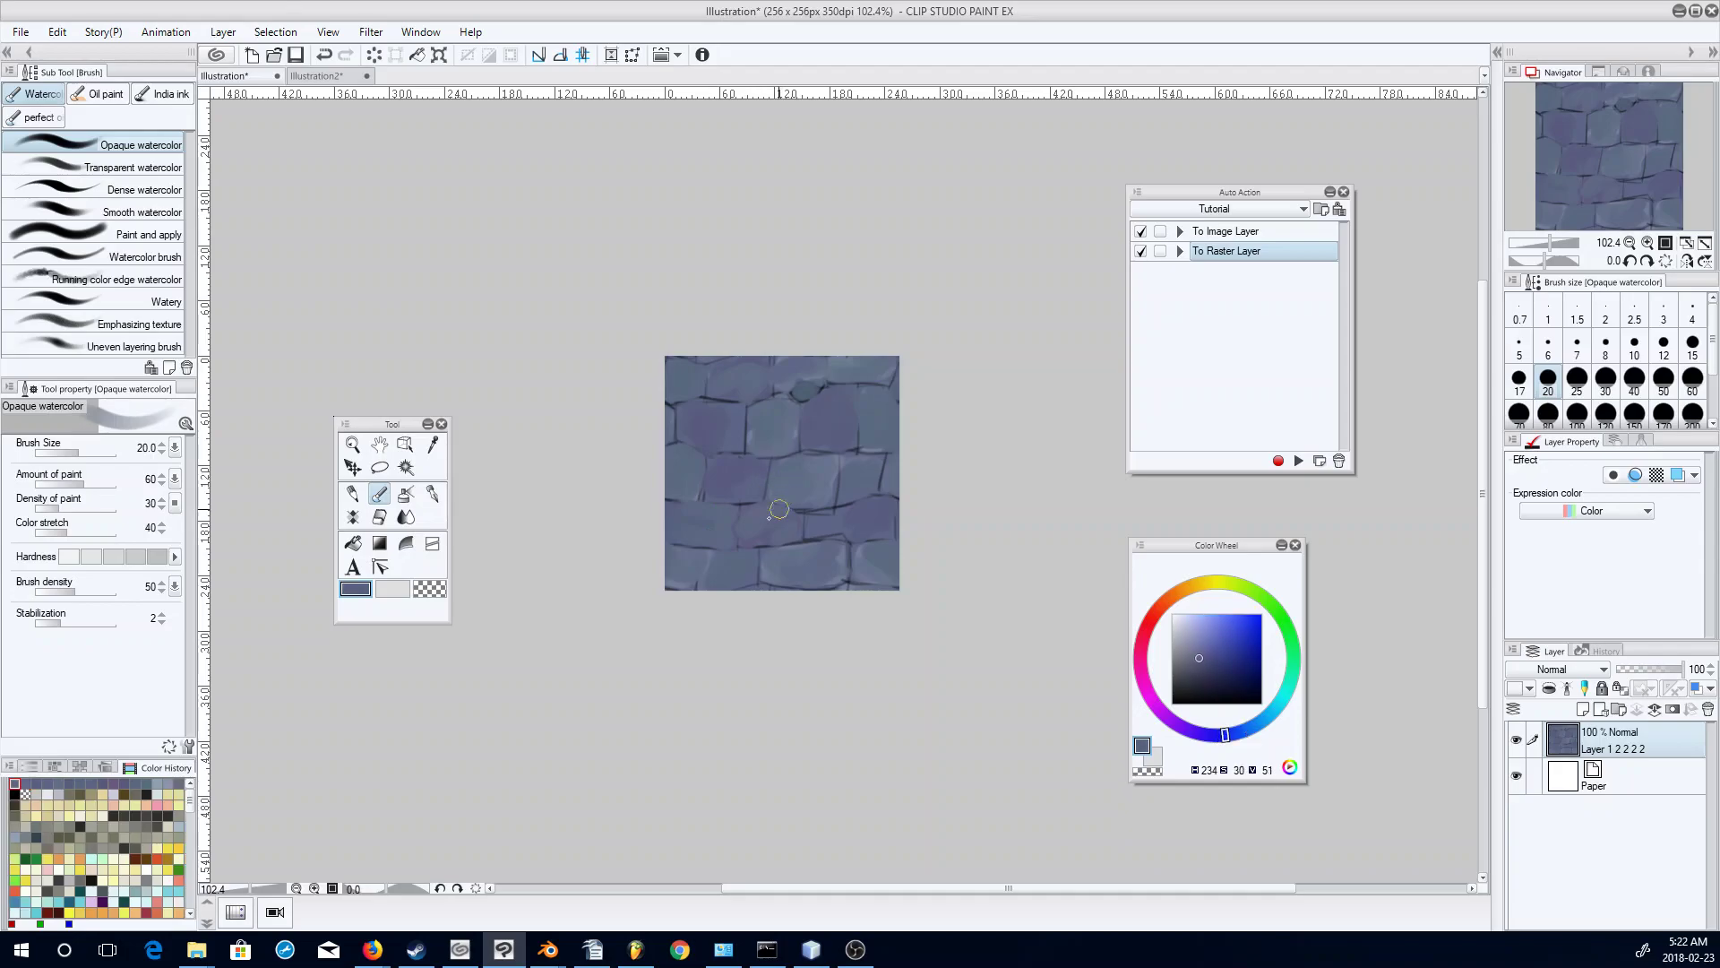
Lighten and smooth the two central bricks with colours sampled from their own surfaces.
{"action": "left_click", "coordinate": [839, 468], "text": "alt"}
{"action": "left_click", "coordinate": [801, 419], "text": "alt"}
{"action": "left_click", "coordinate": [795, 427], "text": "alt"}
{"action": "mouse_move", "coordinate": [790, 411]}
{"action": "left_mouse_down"}
{"action": "mouse_move", "coordinate": [768, 411]}
{"action": "mouse_move", "coordinate": [766, 447]}
{"action": "mouse_move", "coordinate": [772, 411]}
{"action": "left_mouse_up"}
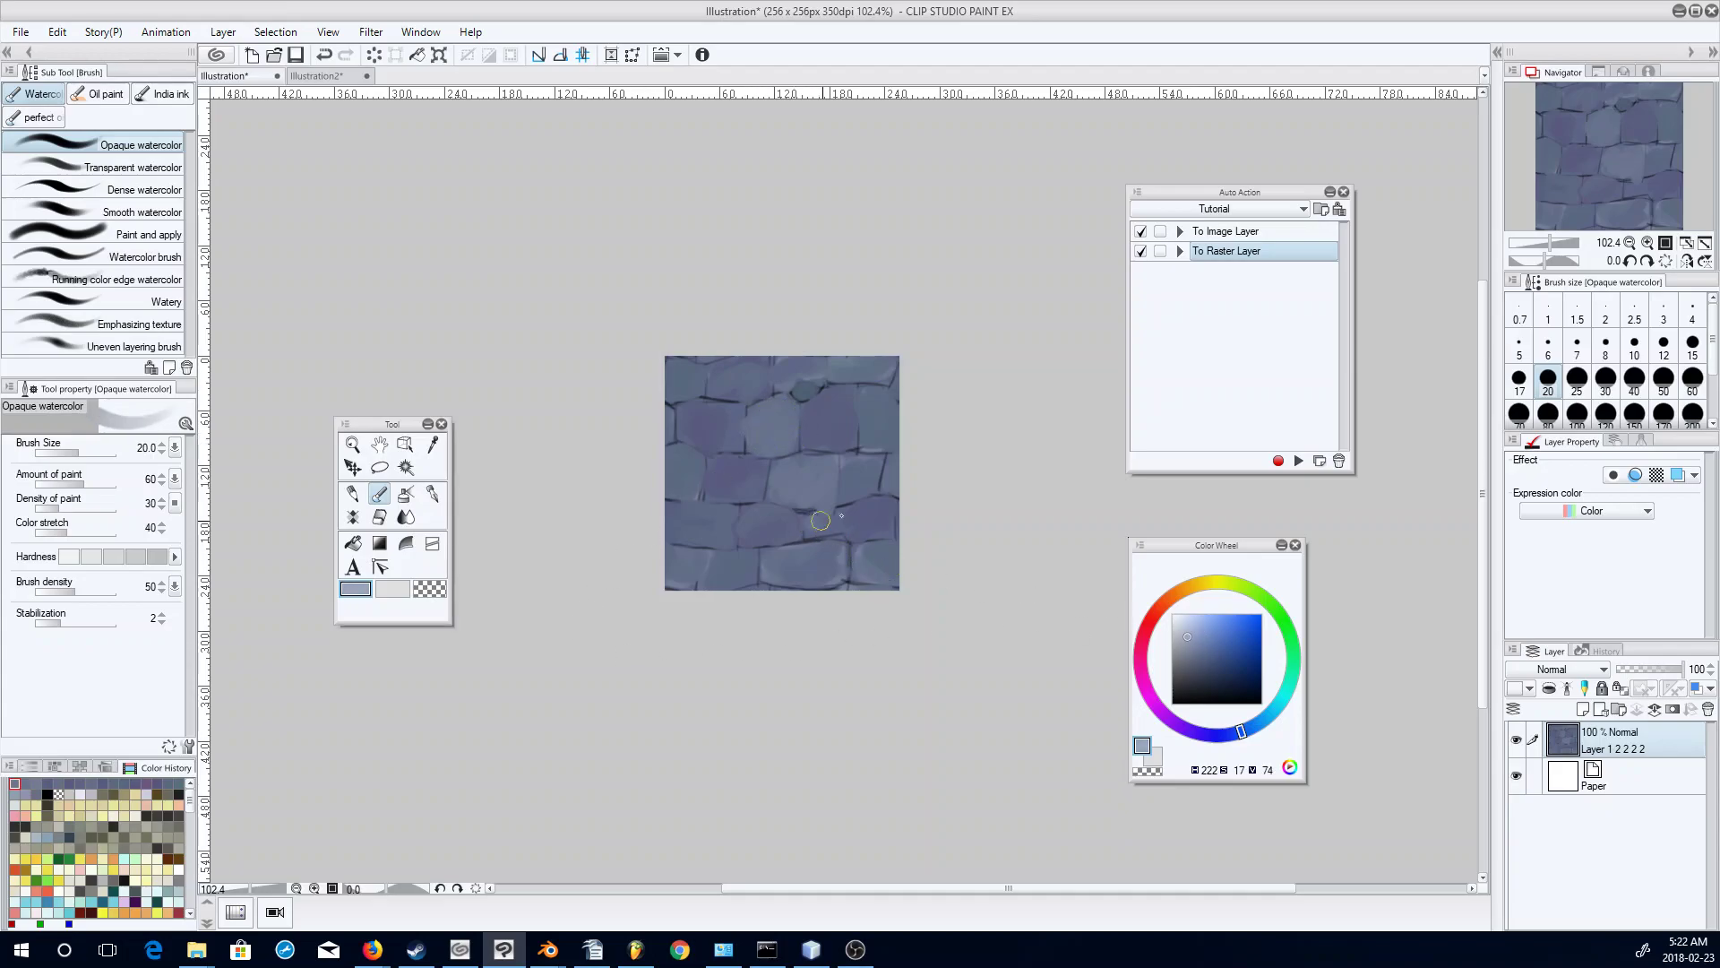
Blend H 228, S 27, V 58 into the lower brick row and tint the top bricks with purple of hue 237.
{"action": "left_click", "coordinate": [871, 519], "text": "alt"}
{"action": "left_click", "coordinate": [848, 524], "text": "alt"}
{"action": "left_click", "coordinate": [841, 522], "text": "alt"}
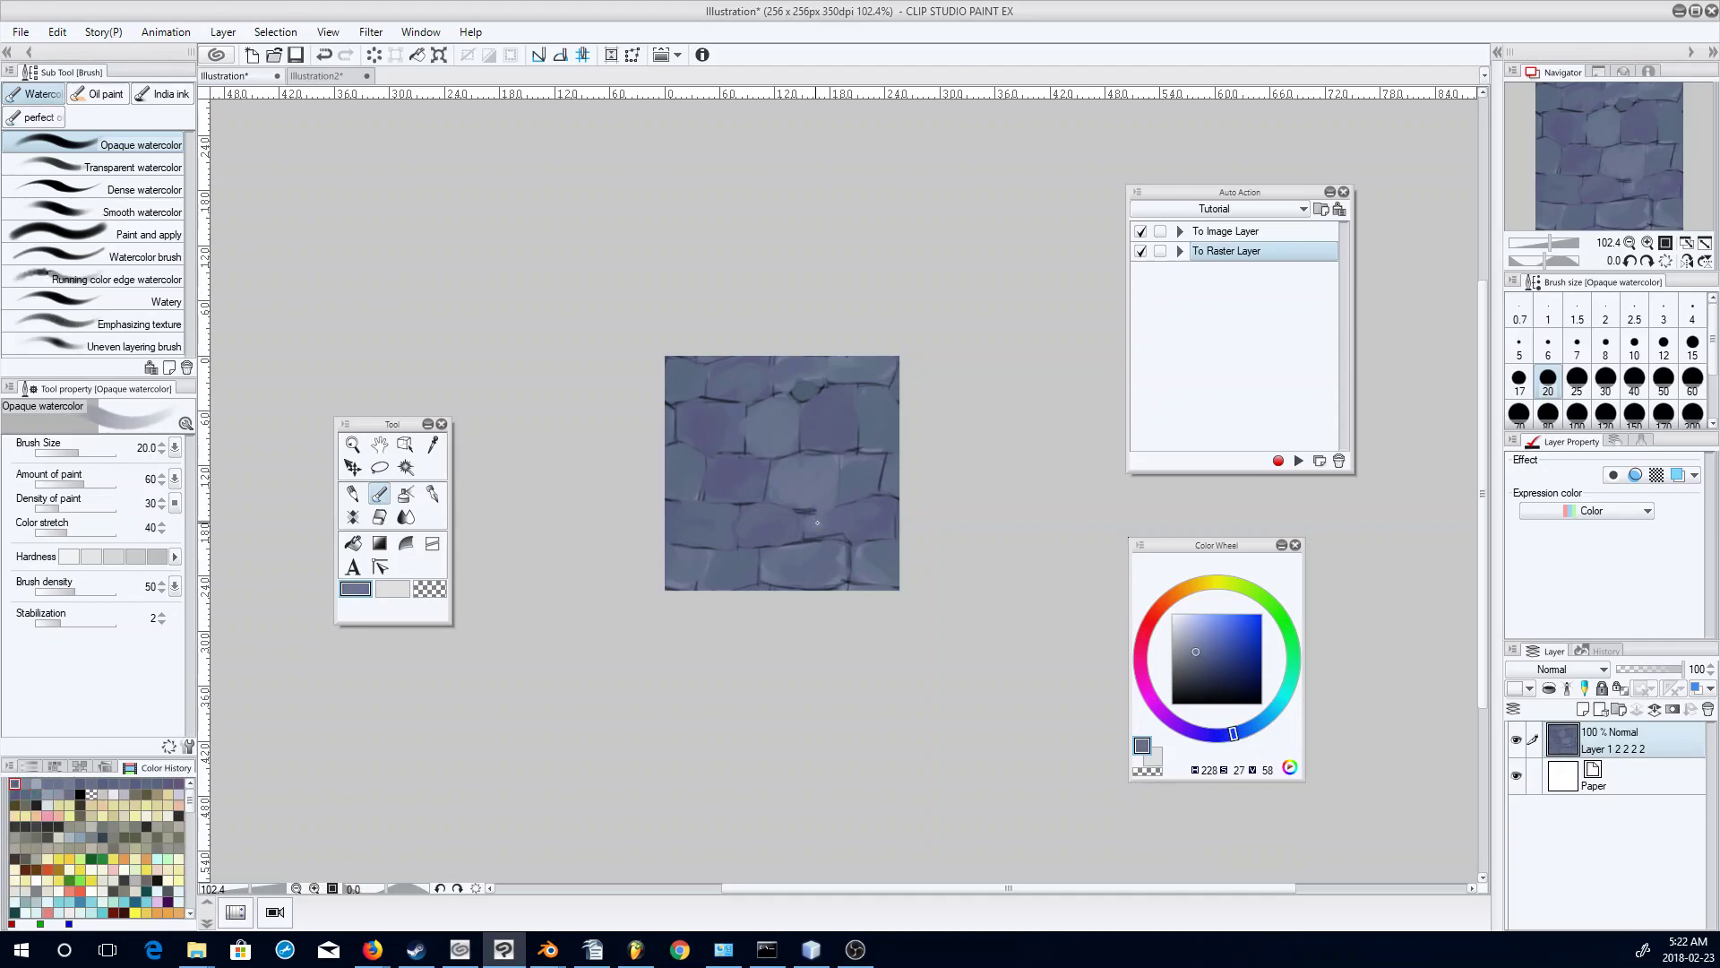
{"action": "left_click", "coordinate": [812, 524], "text": "alt"}
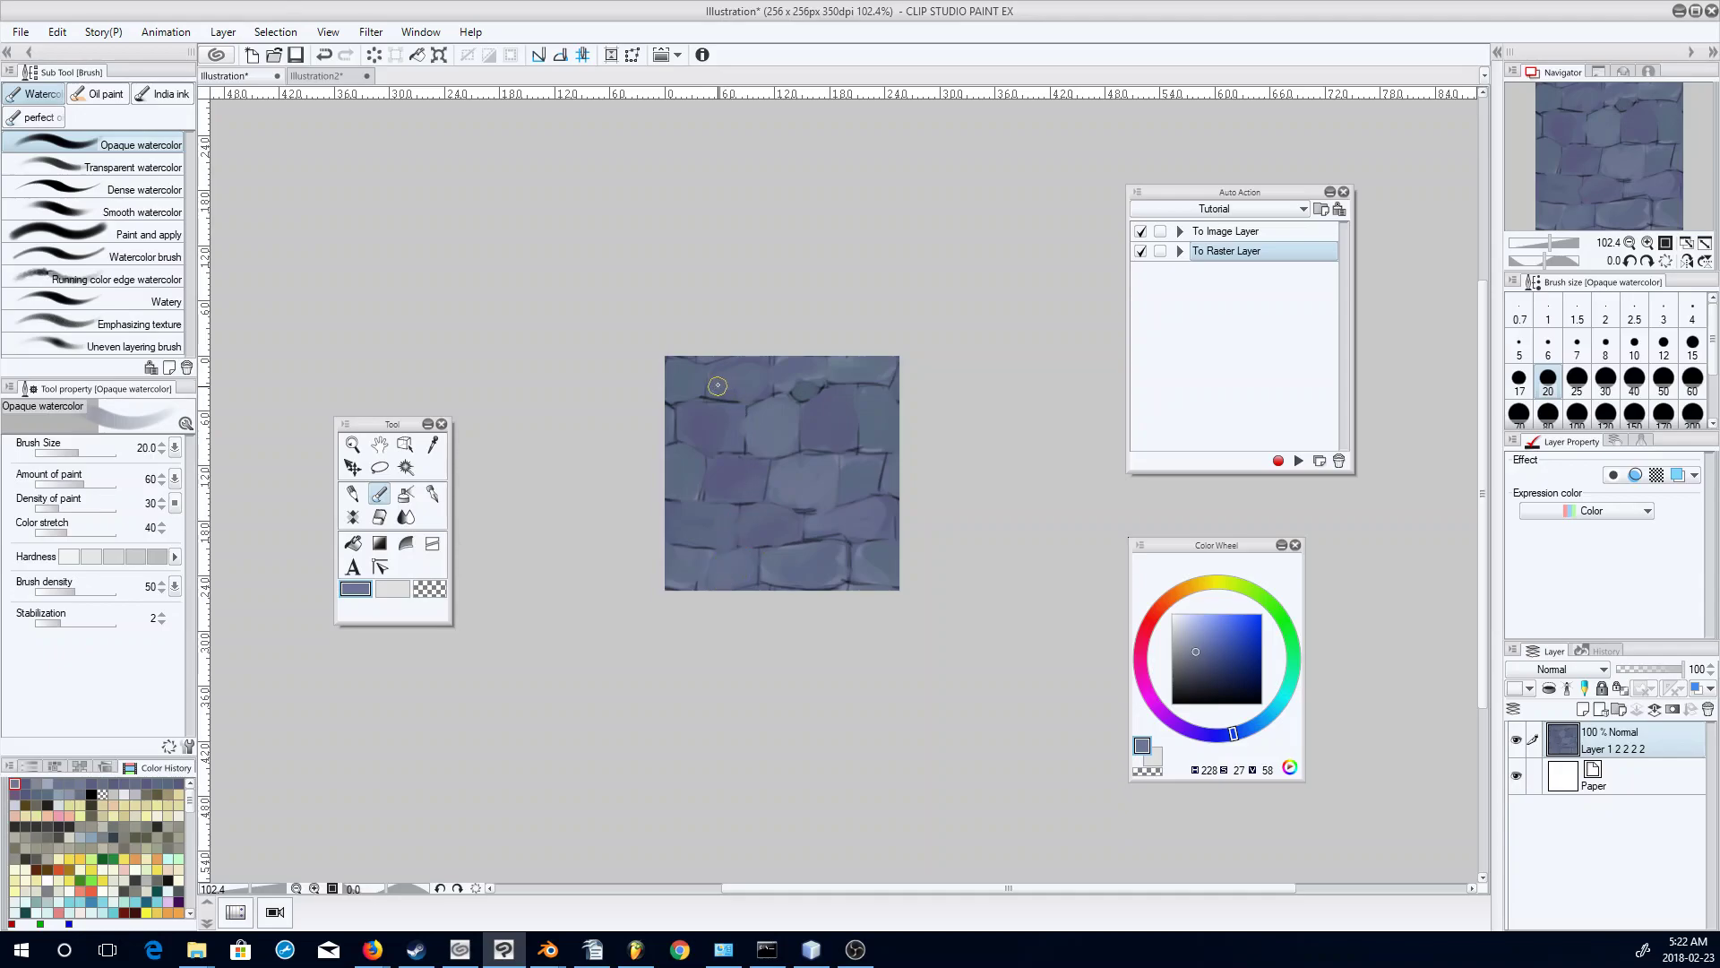
{"action": "left_click", "coordinate": [730, 428], "text": "alt"}
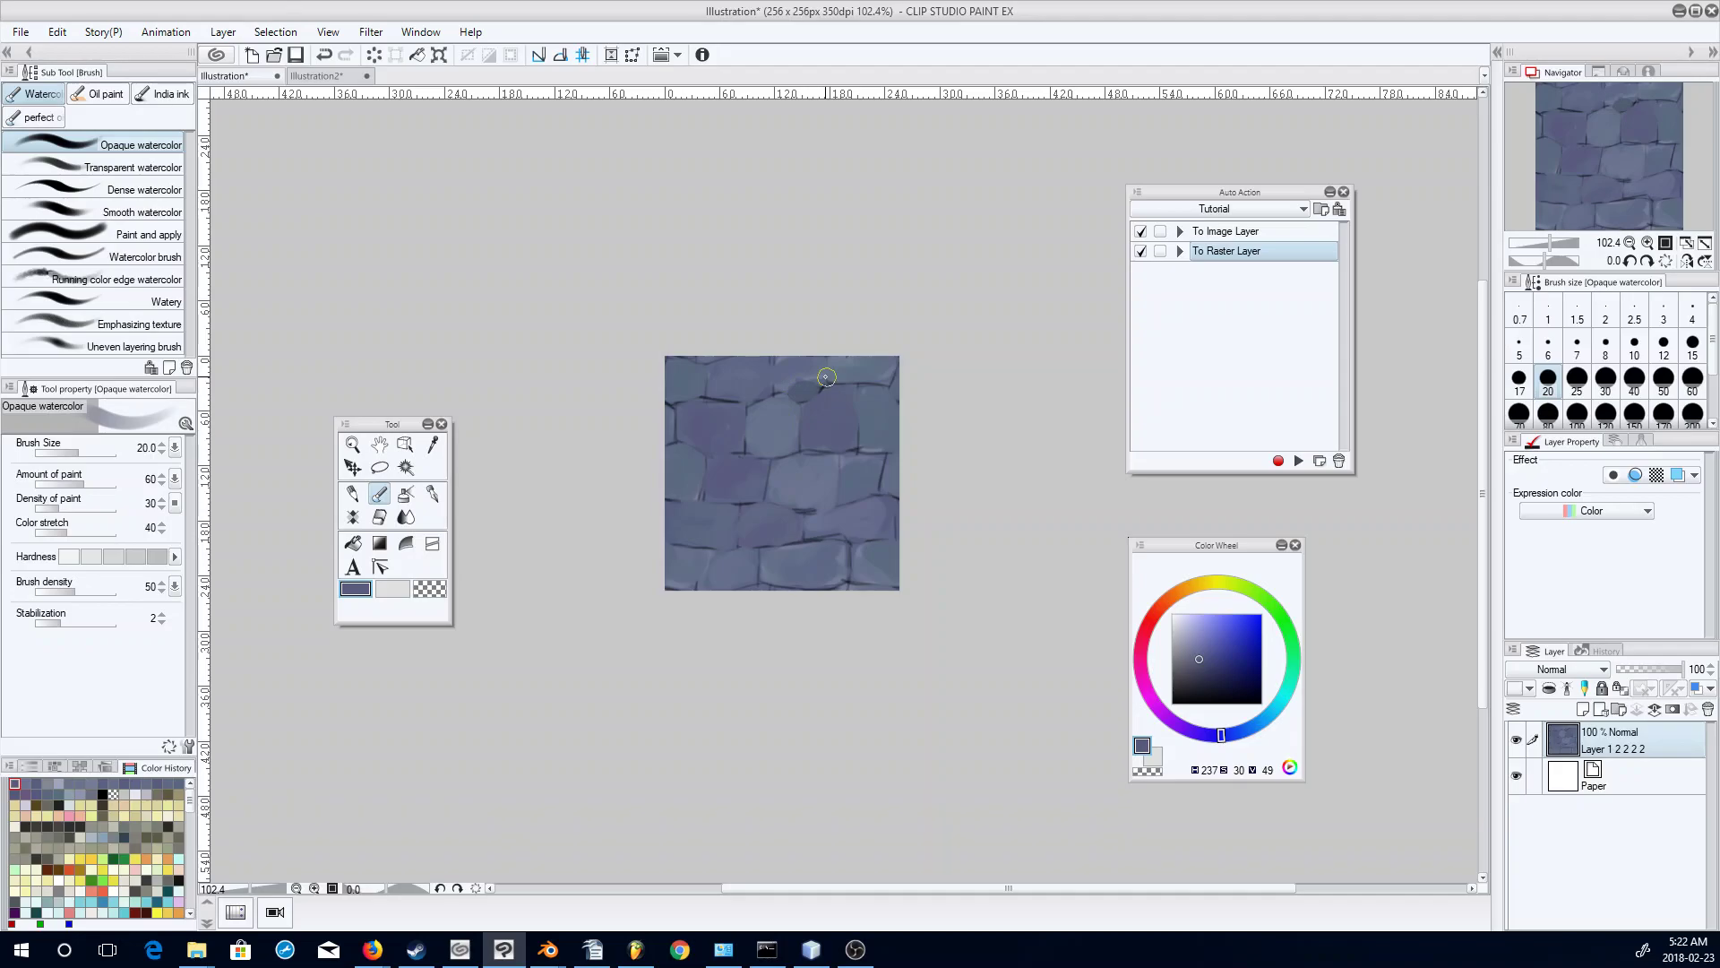
Create a new auto action named Preview Tile in the Tutorial set.
{"action": "left_click_drag", "start_coordinate": [1266, 199], "coordinate": [1240, 200]}
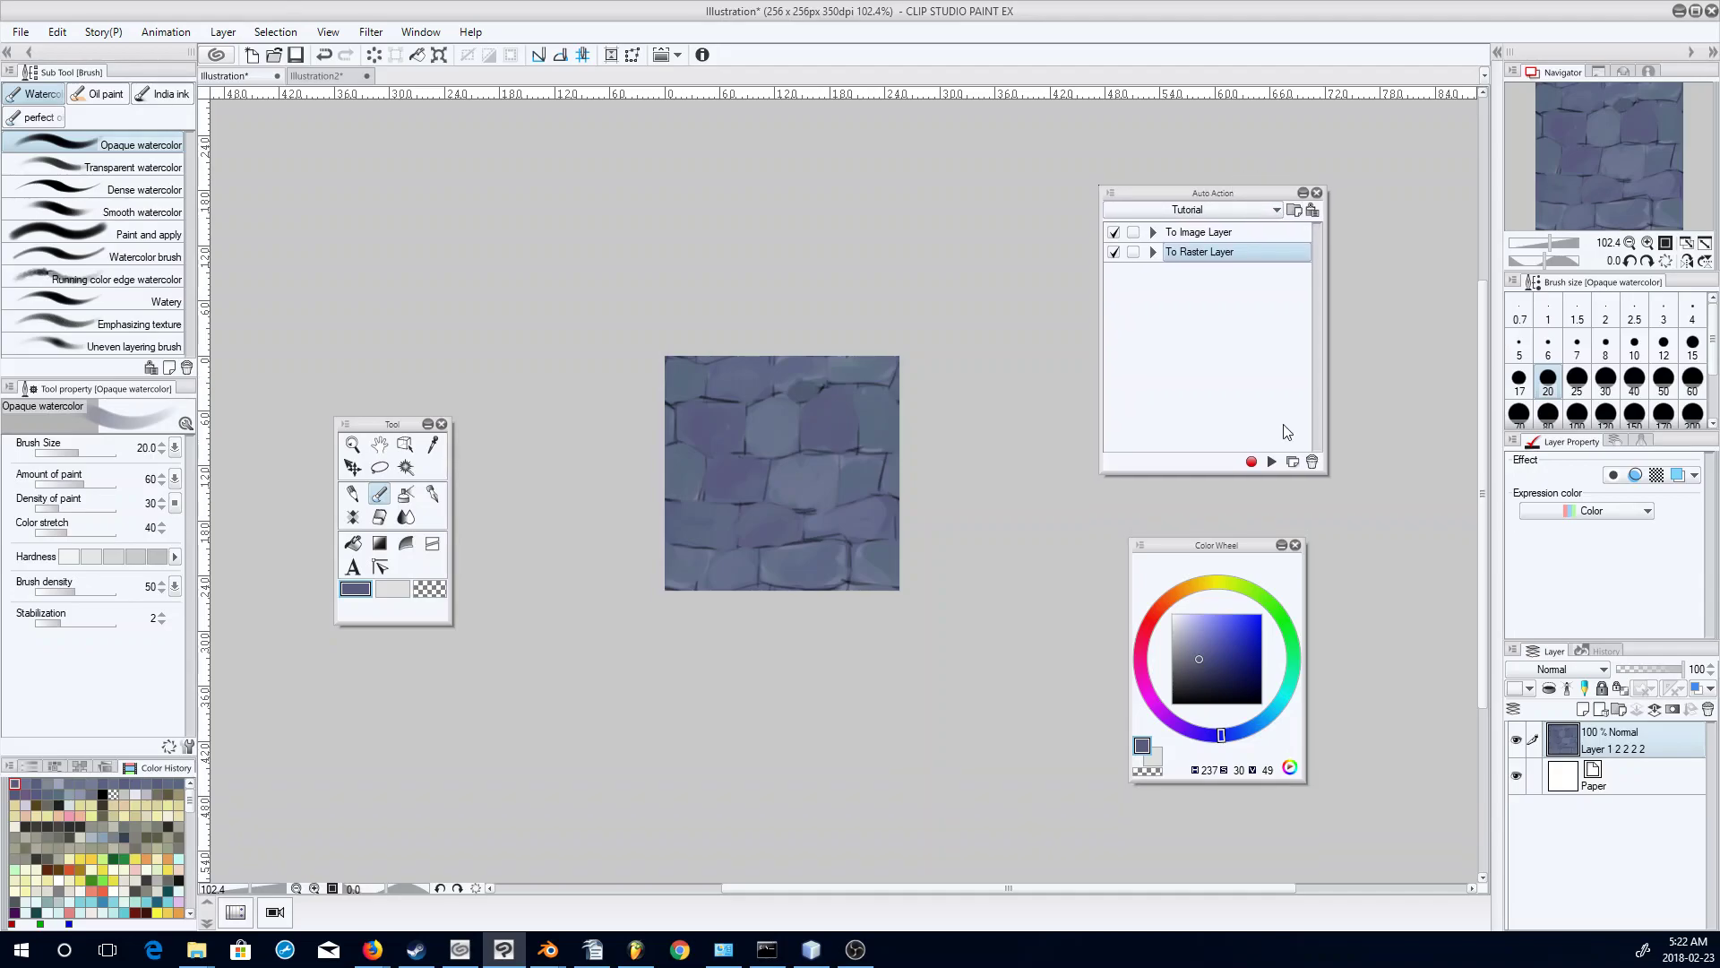
{"action": "left_click", "coordinate": [1293, 462]}
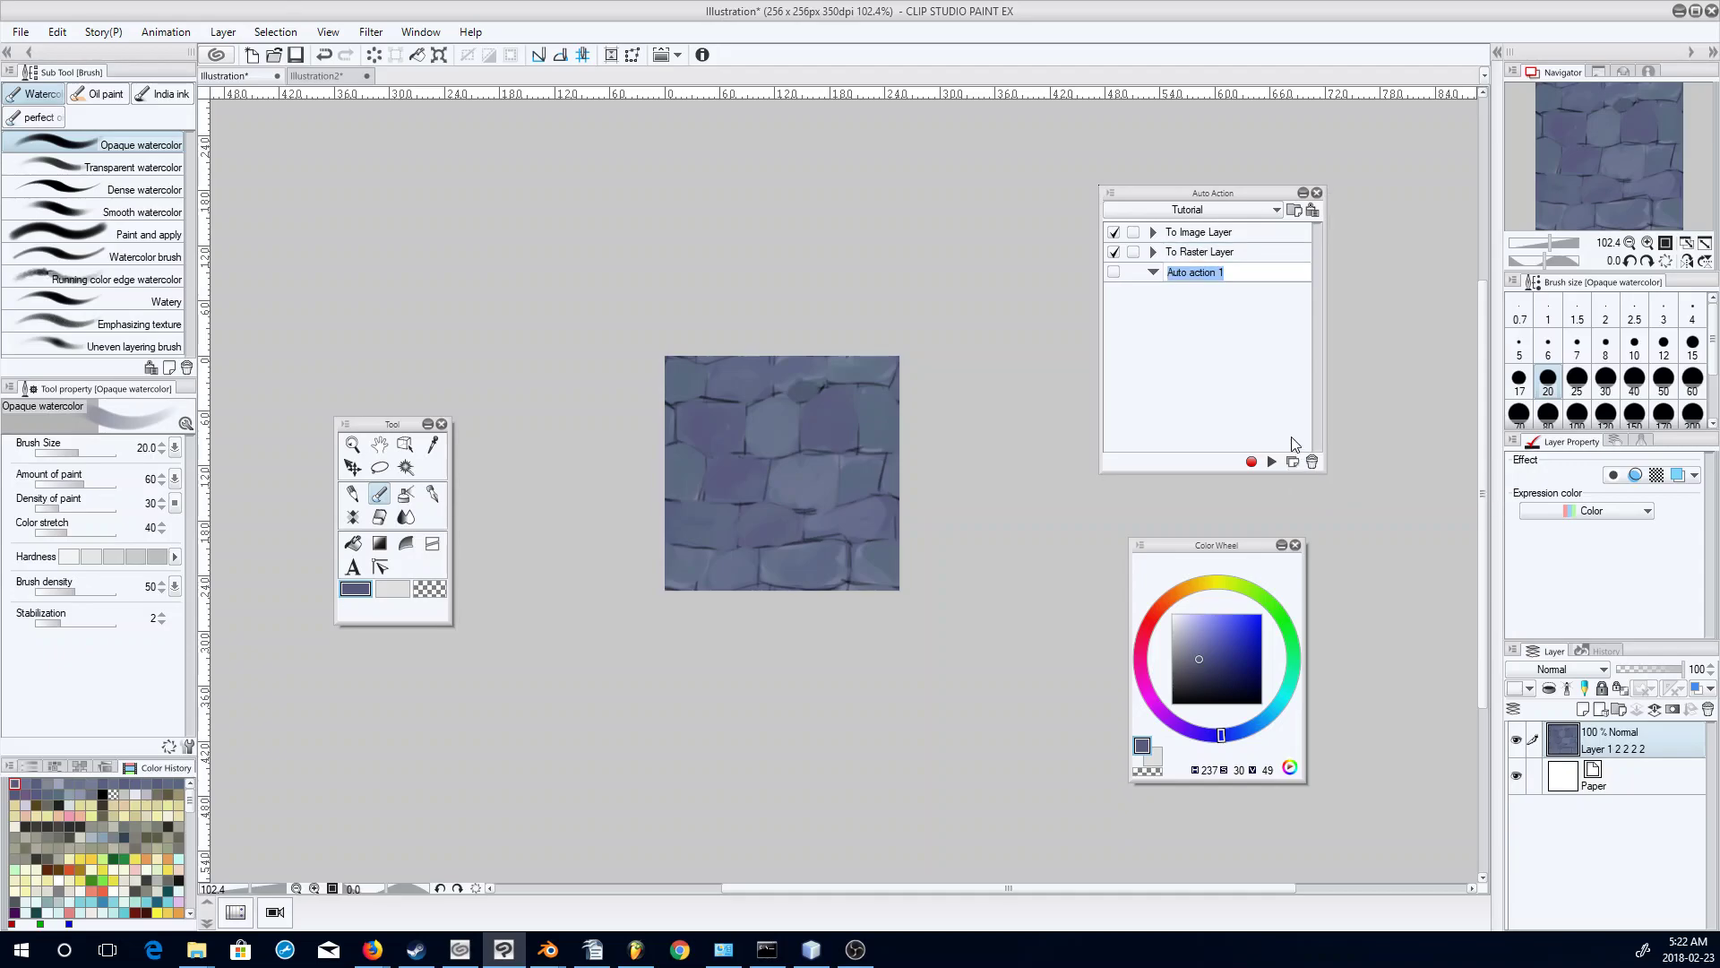
{"action": "type", "text": "Preview Tile"}
{"action": "key", "text": "Return"}
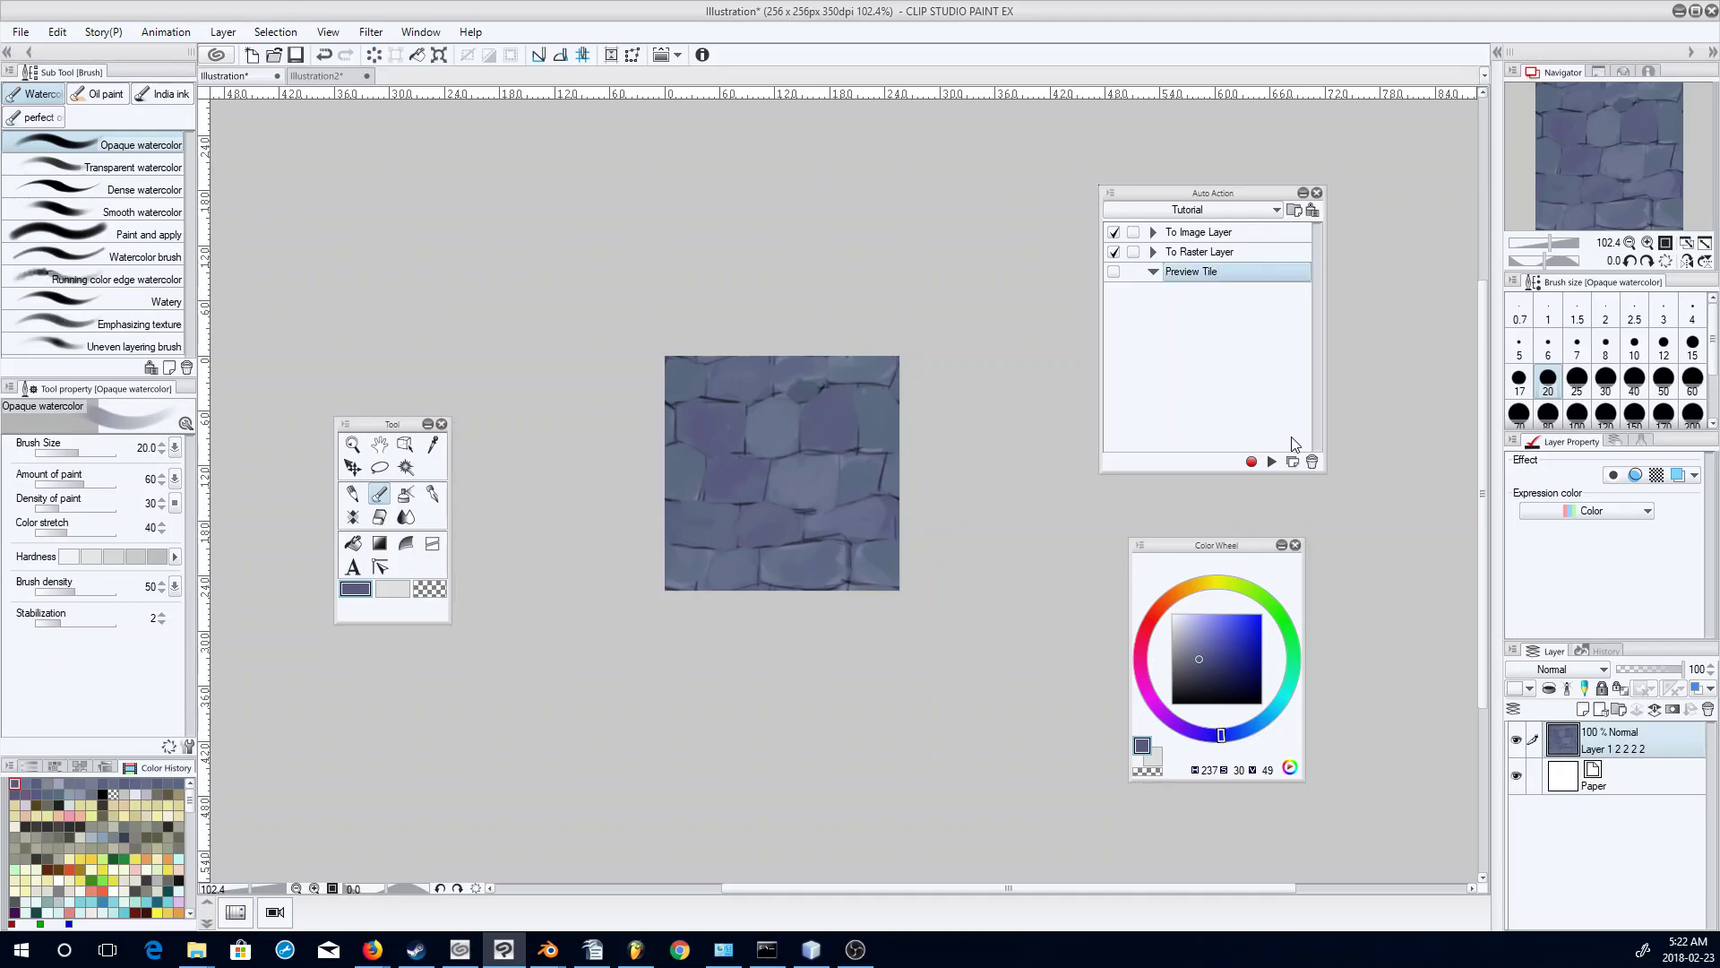
Convert the brick raster layer to an image material layer.
{"action": "right_click", "coordinate": [1623, 749]}
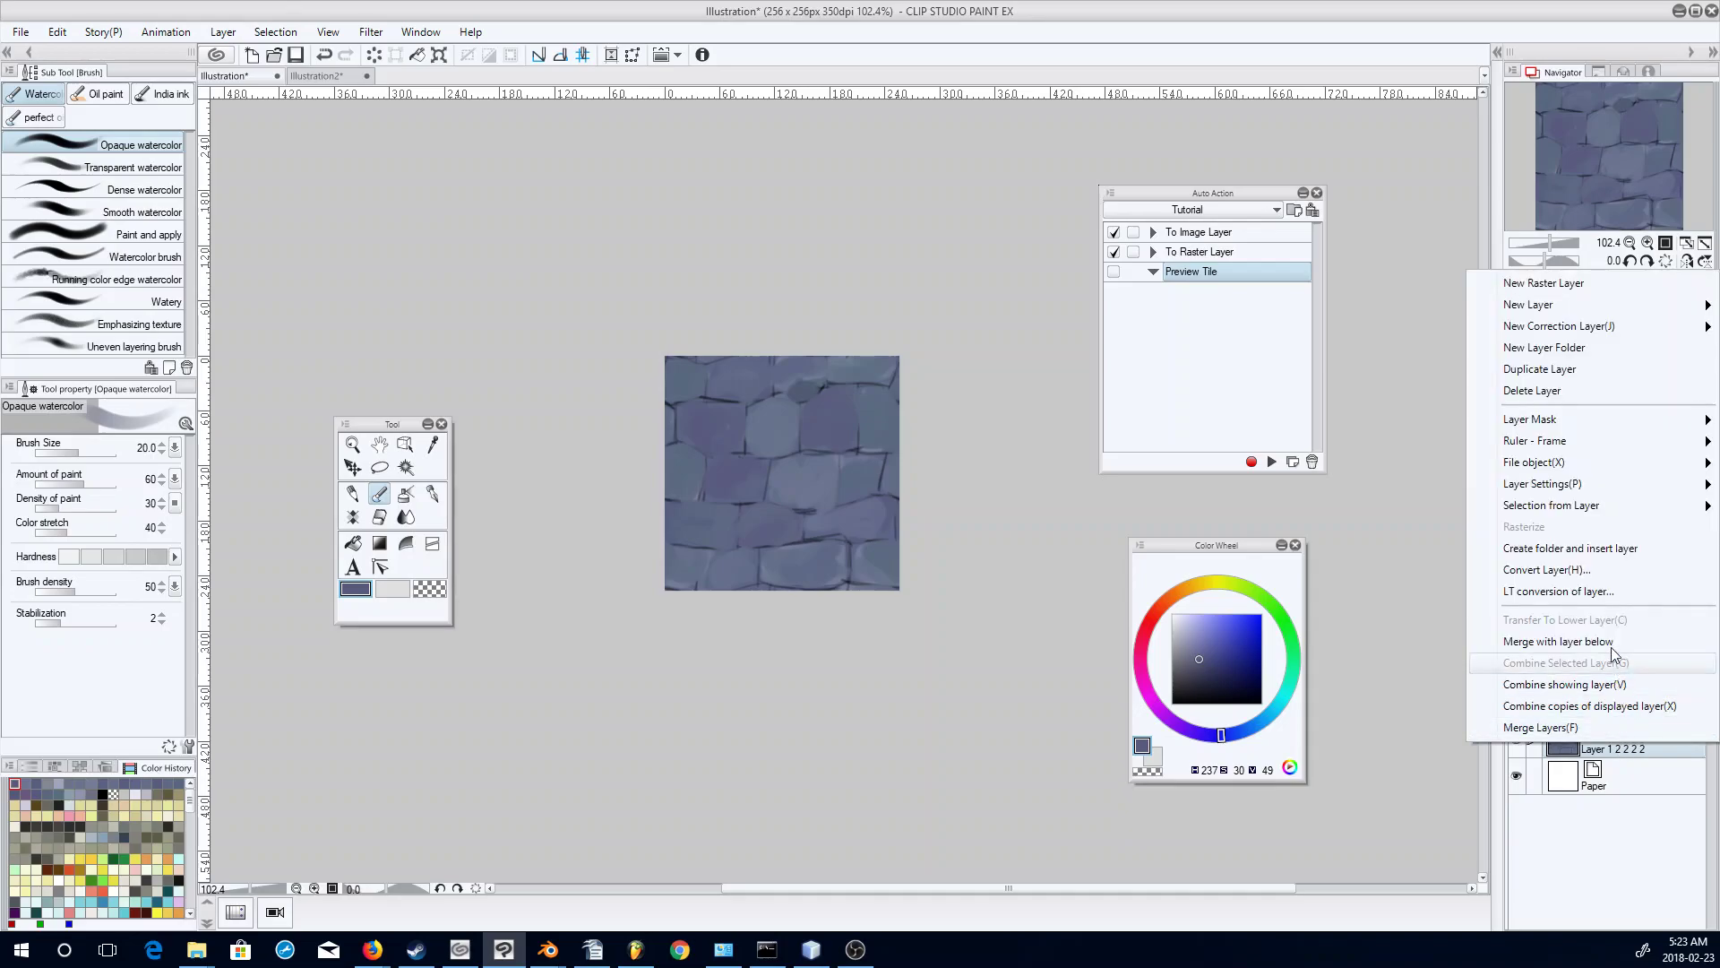
{"action": "left_click", "coordinate": [1576, 570]}
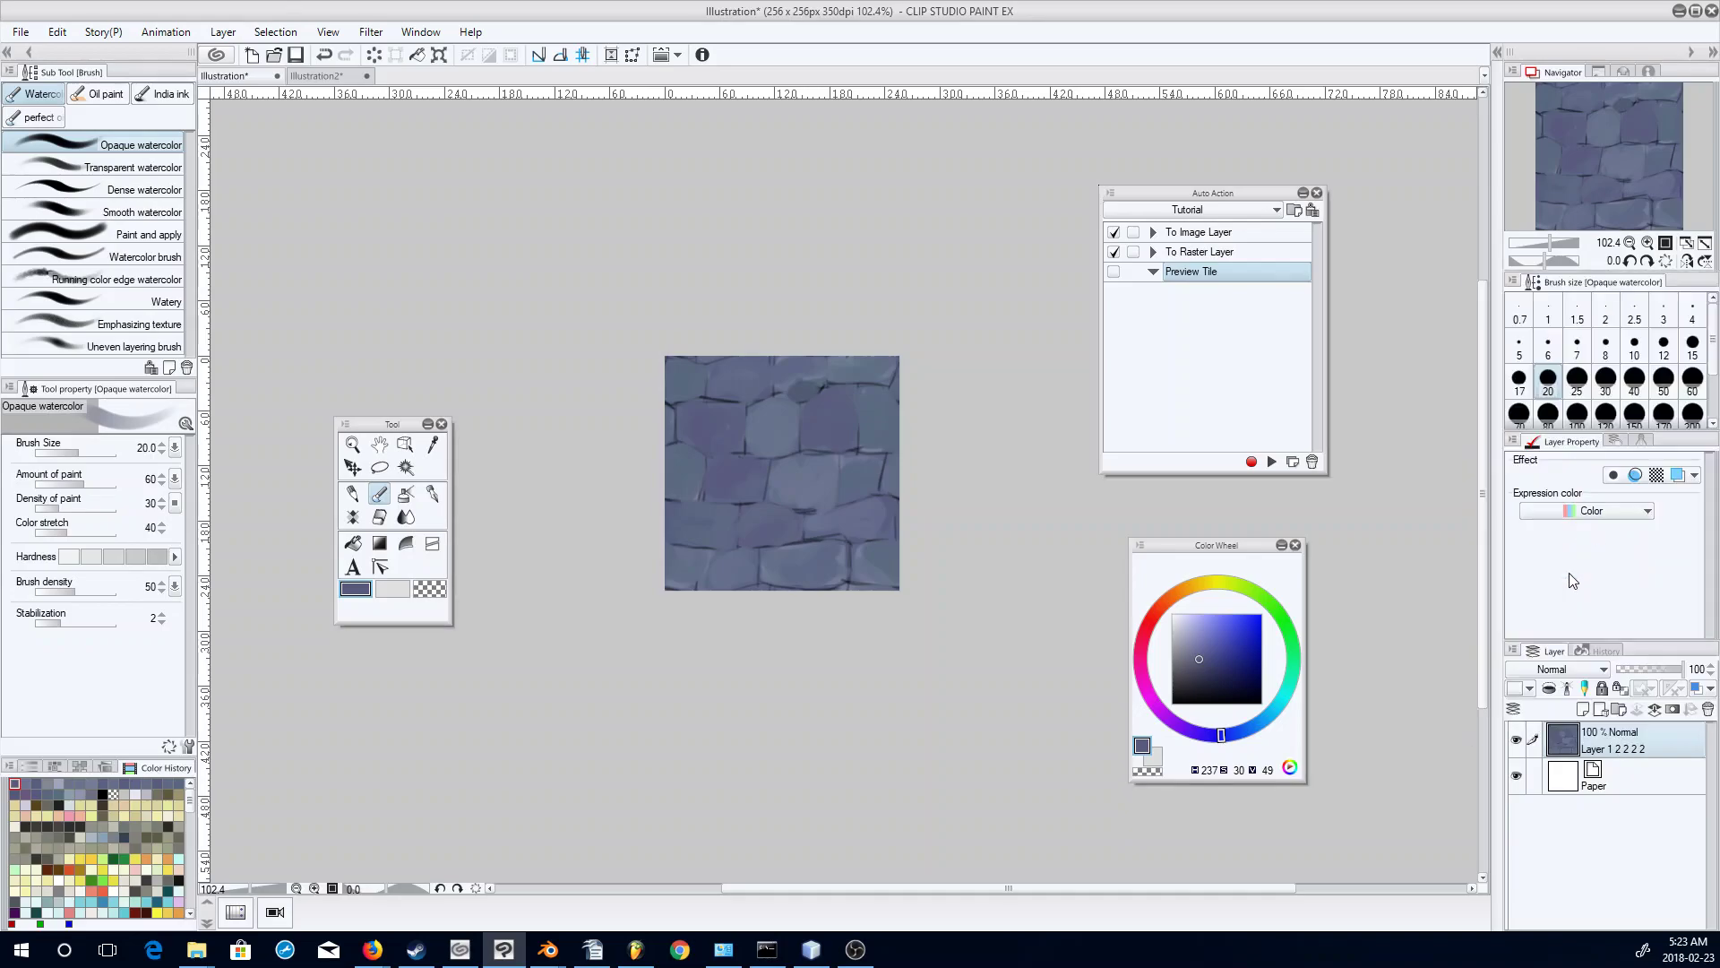
{"action": "left_click", "coordinate": [1172, 304]}
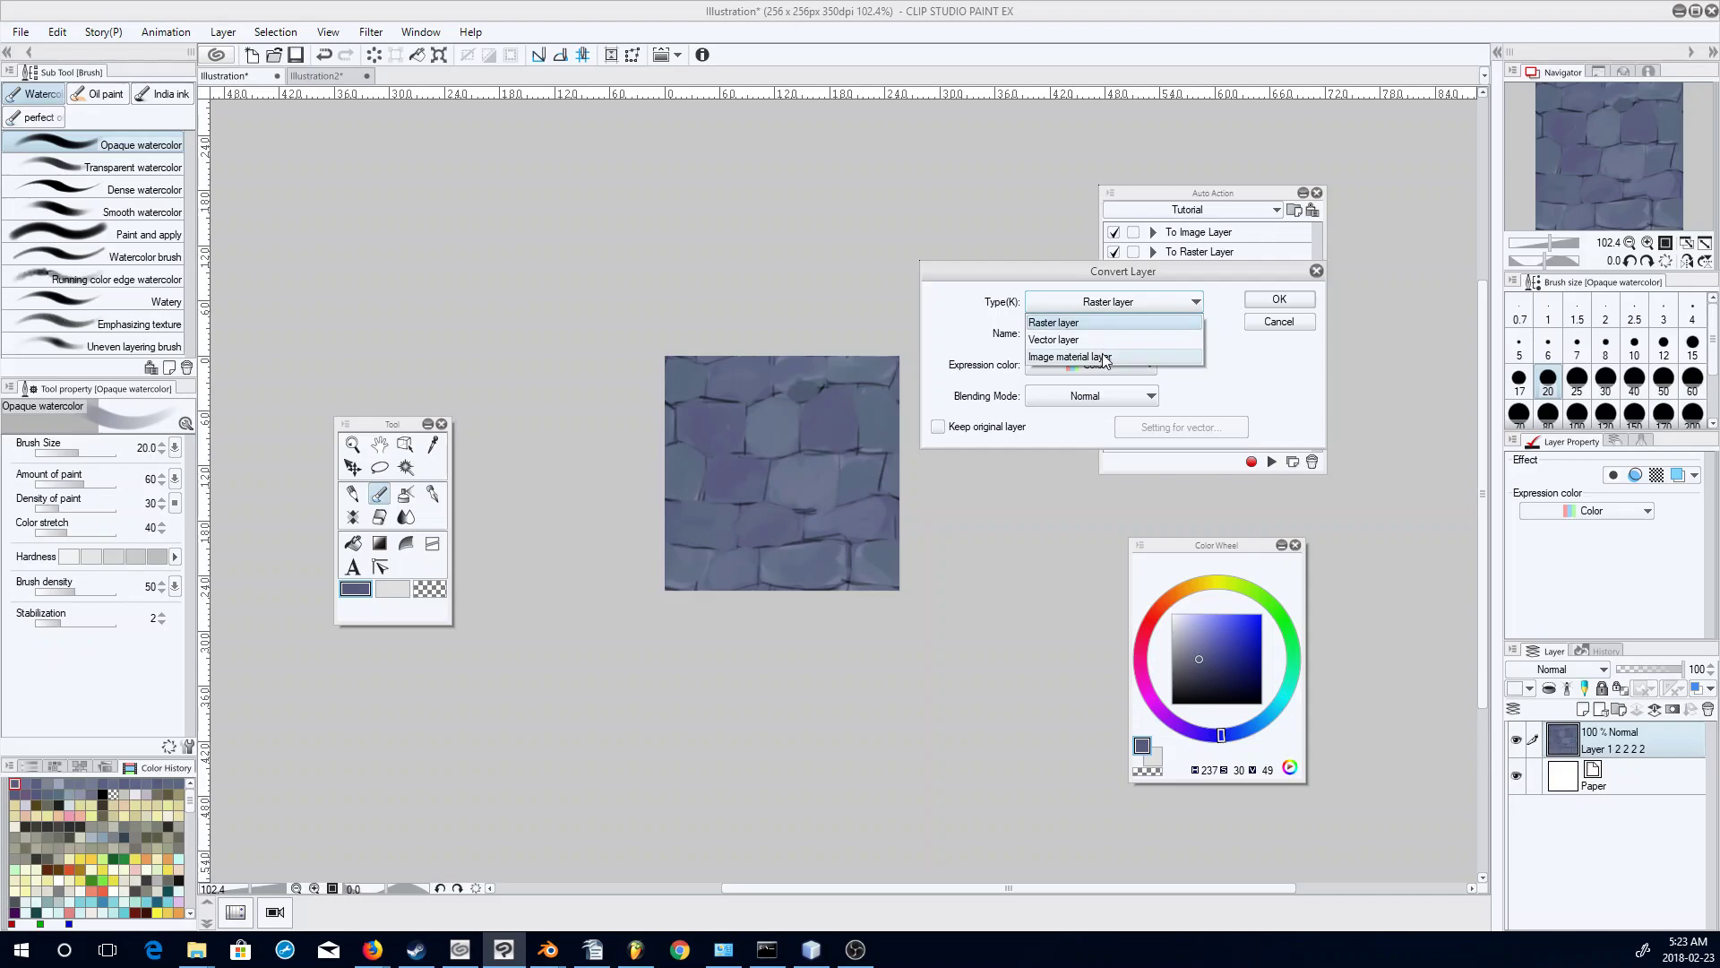
{"action": "left_click", "coordinate": [1114, 359]}
{"action": "left_click", "coordinate": [1279, 300]}
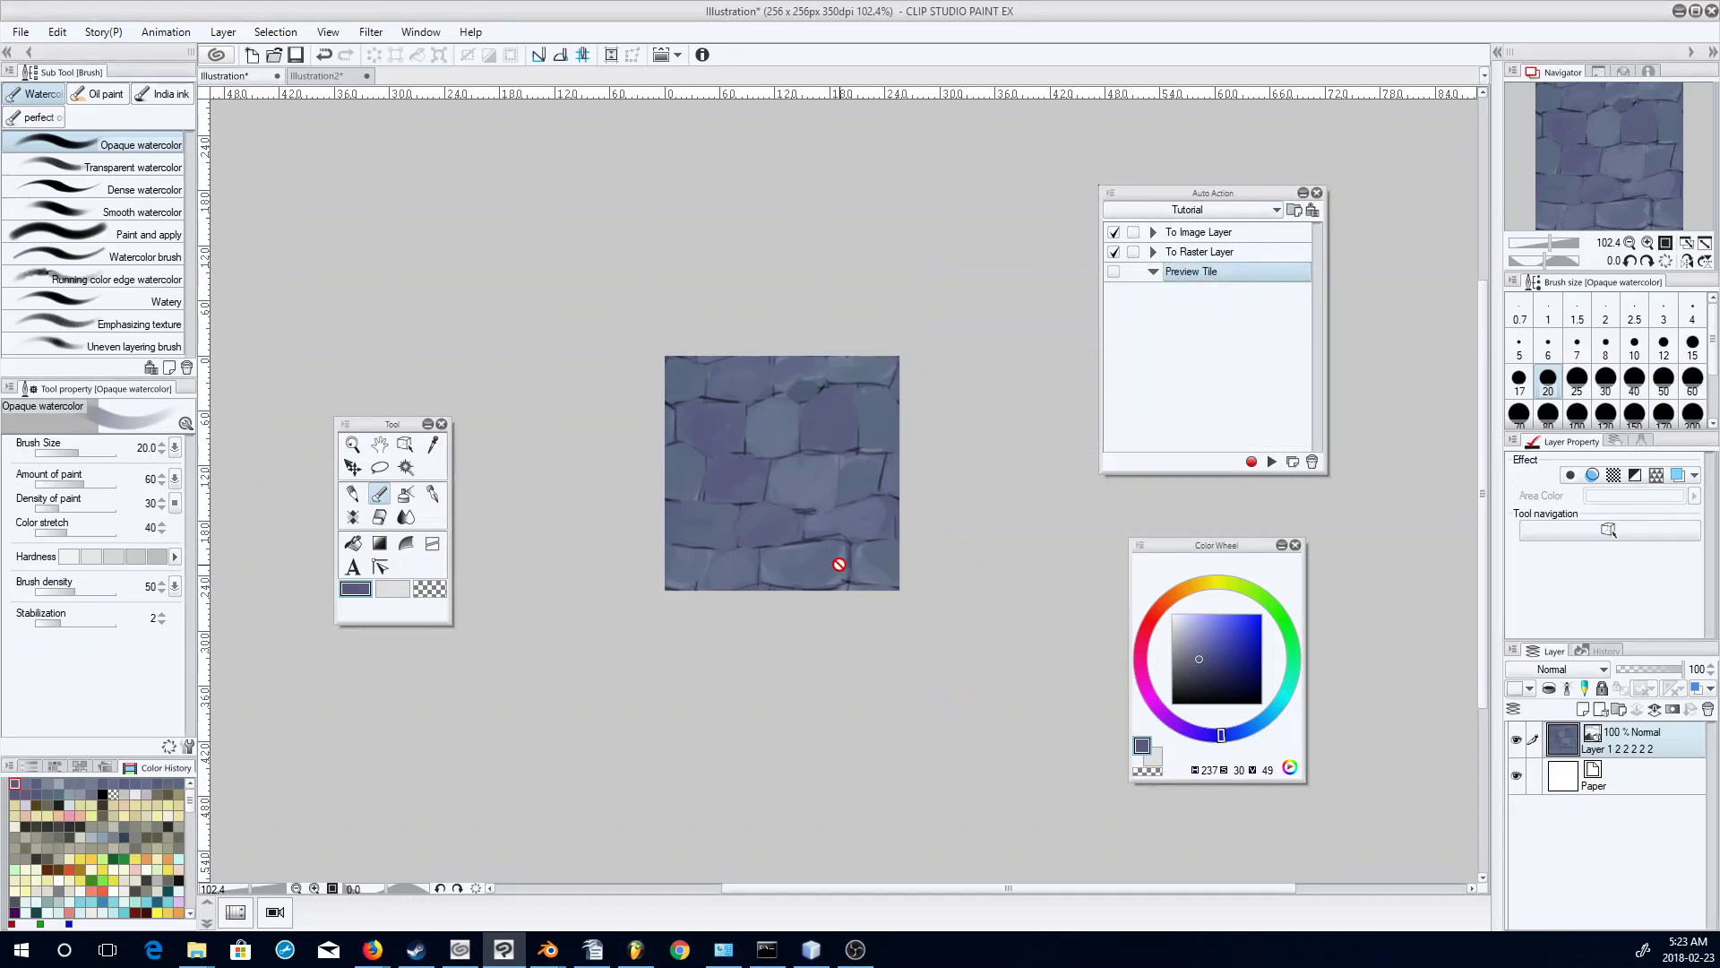
Copy the brick image layer and paste it into a new A4 canvas of 2894 x 4093 px at 350 dpi.
{"action": "left_click", "coordinate": [57, 33]}
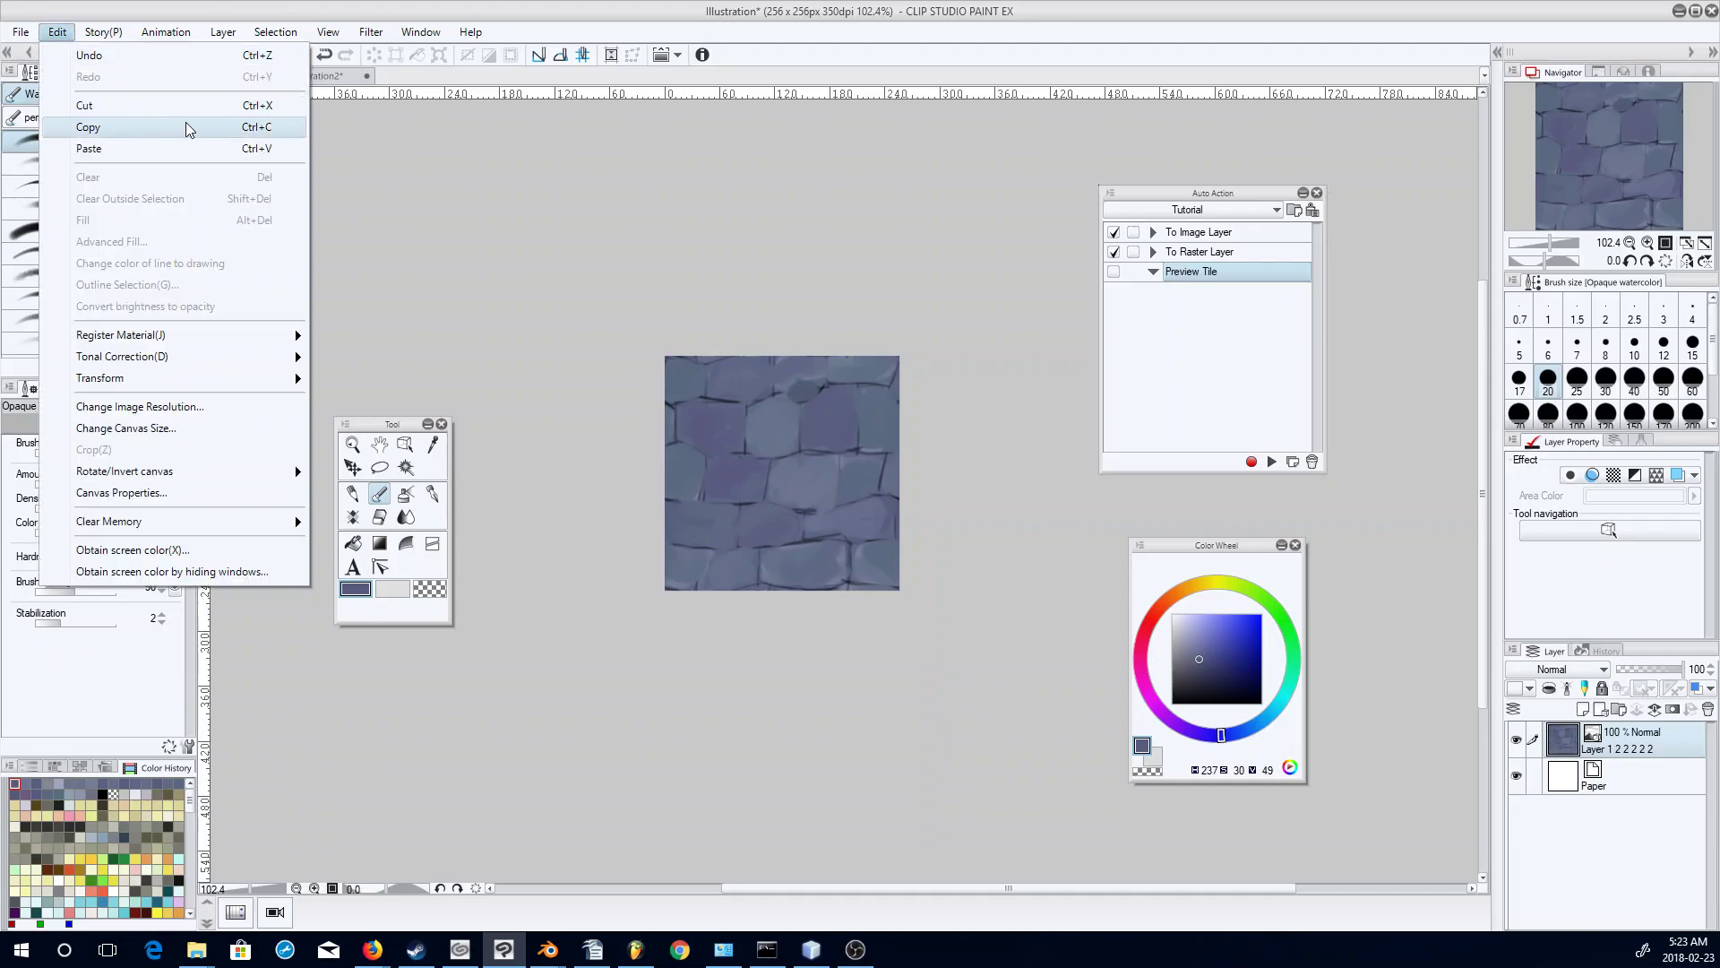
{"action": "left_click", "coordinate": [272, 132]}
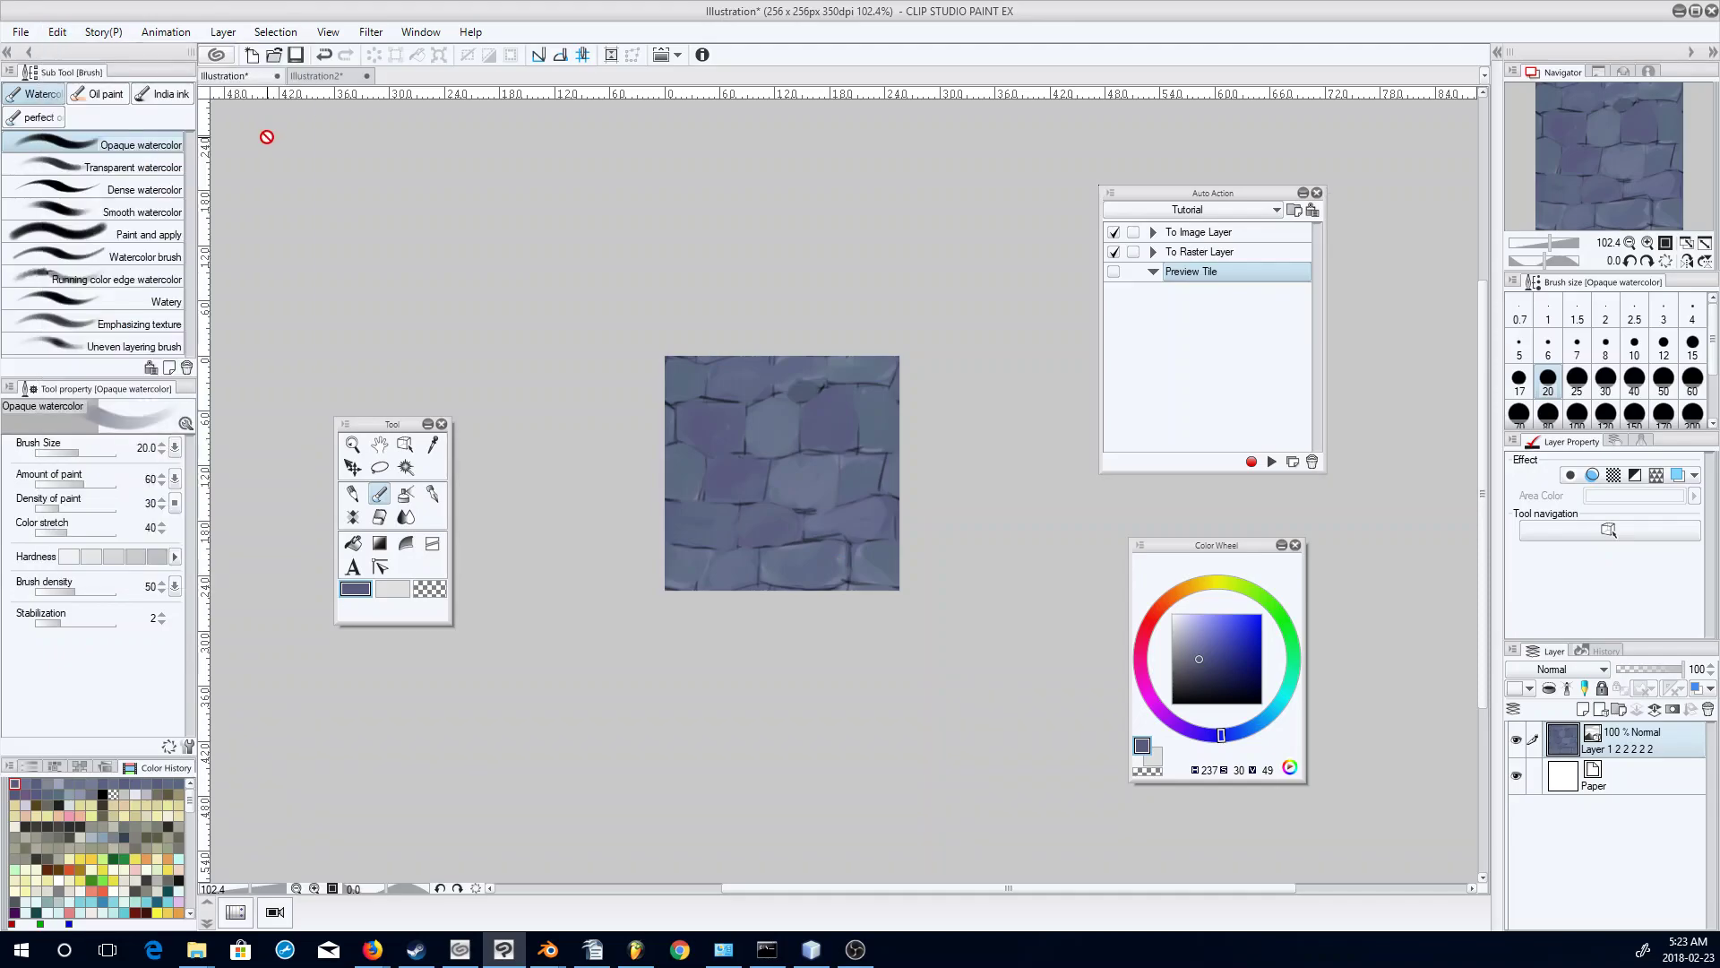
{"action": "left_click", "coordinate": [252, 56]}
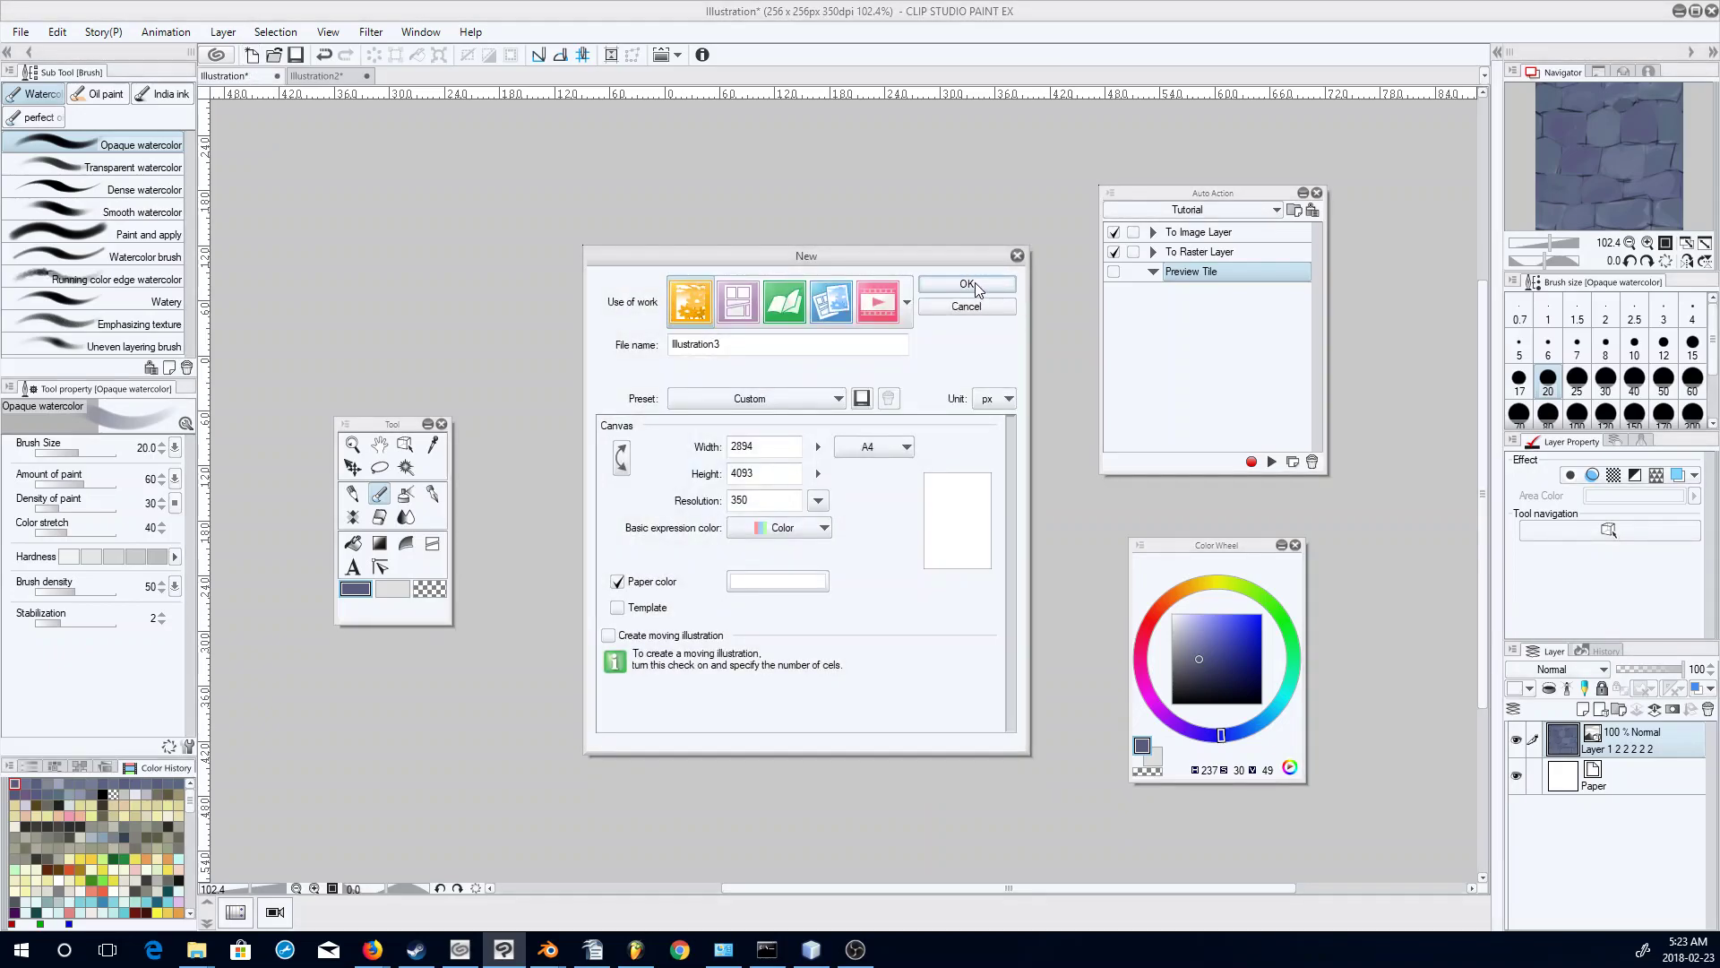
{"action": "left_click", "coordinate": [976, 288]}
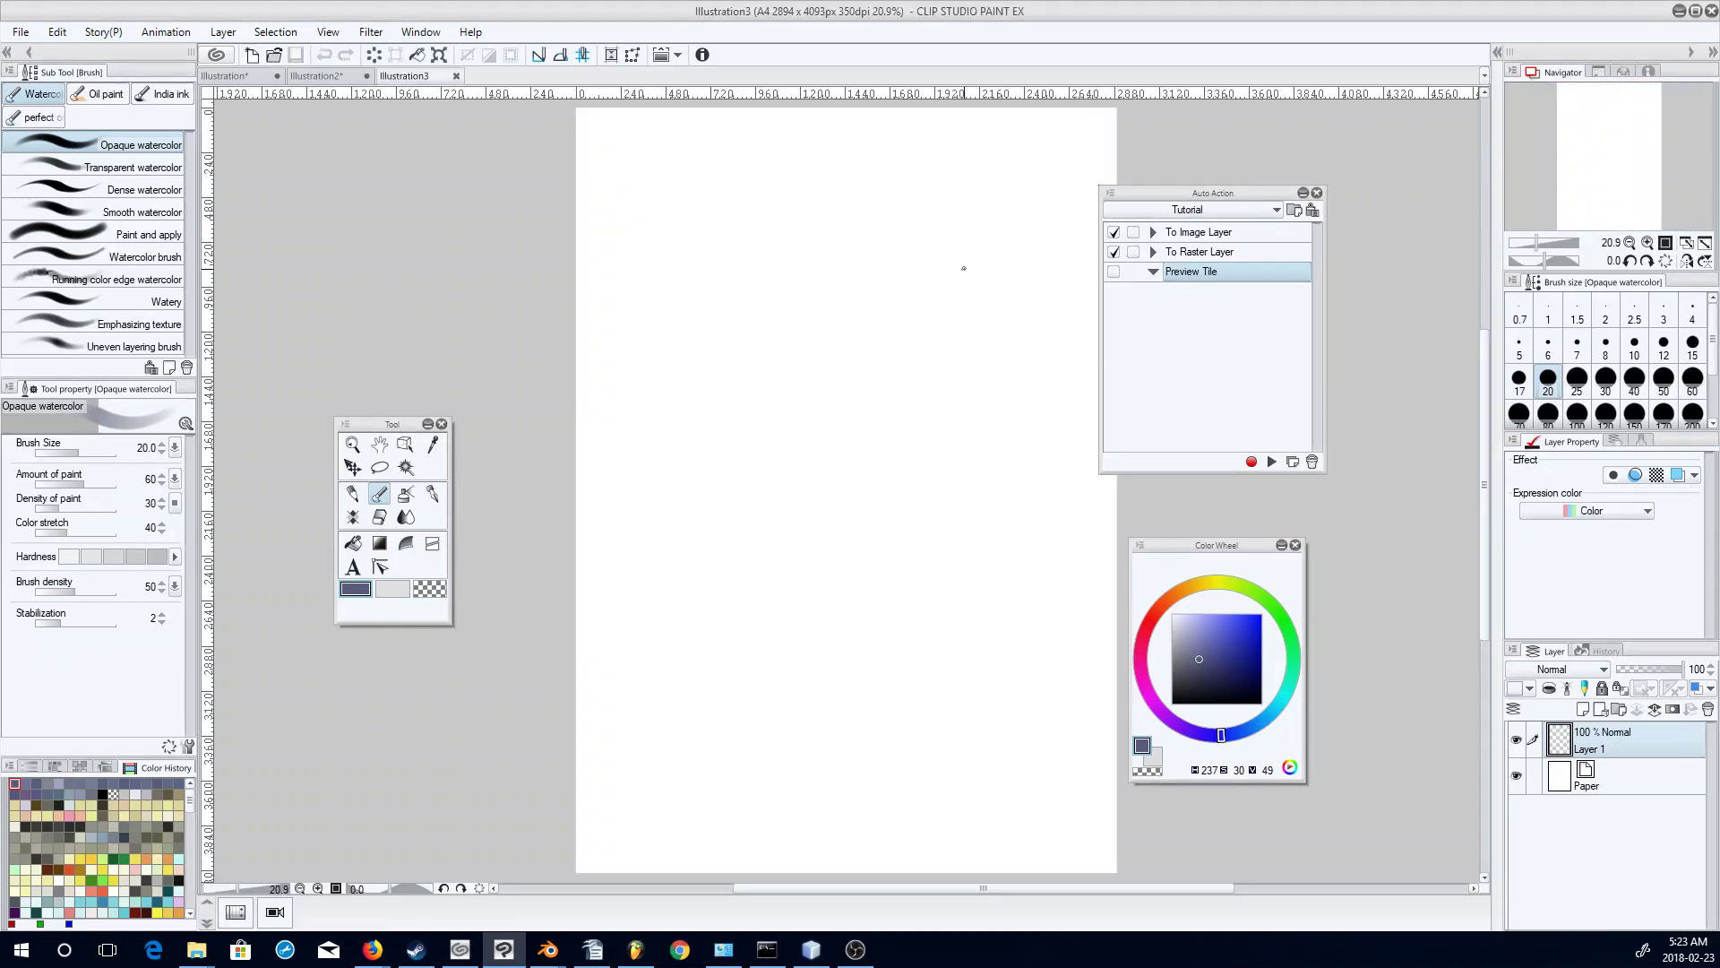
{"action": "left_click", "coordinate": [57, 34]}
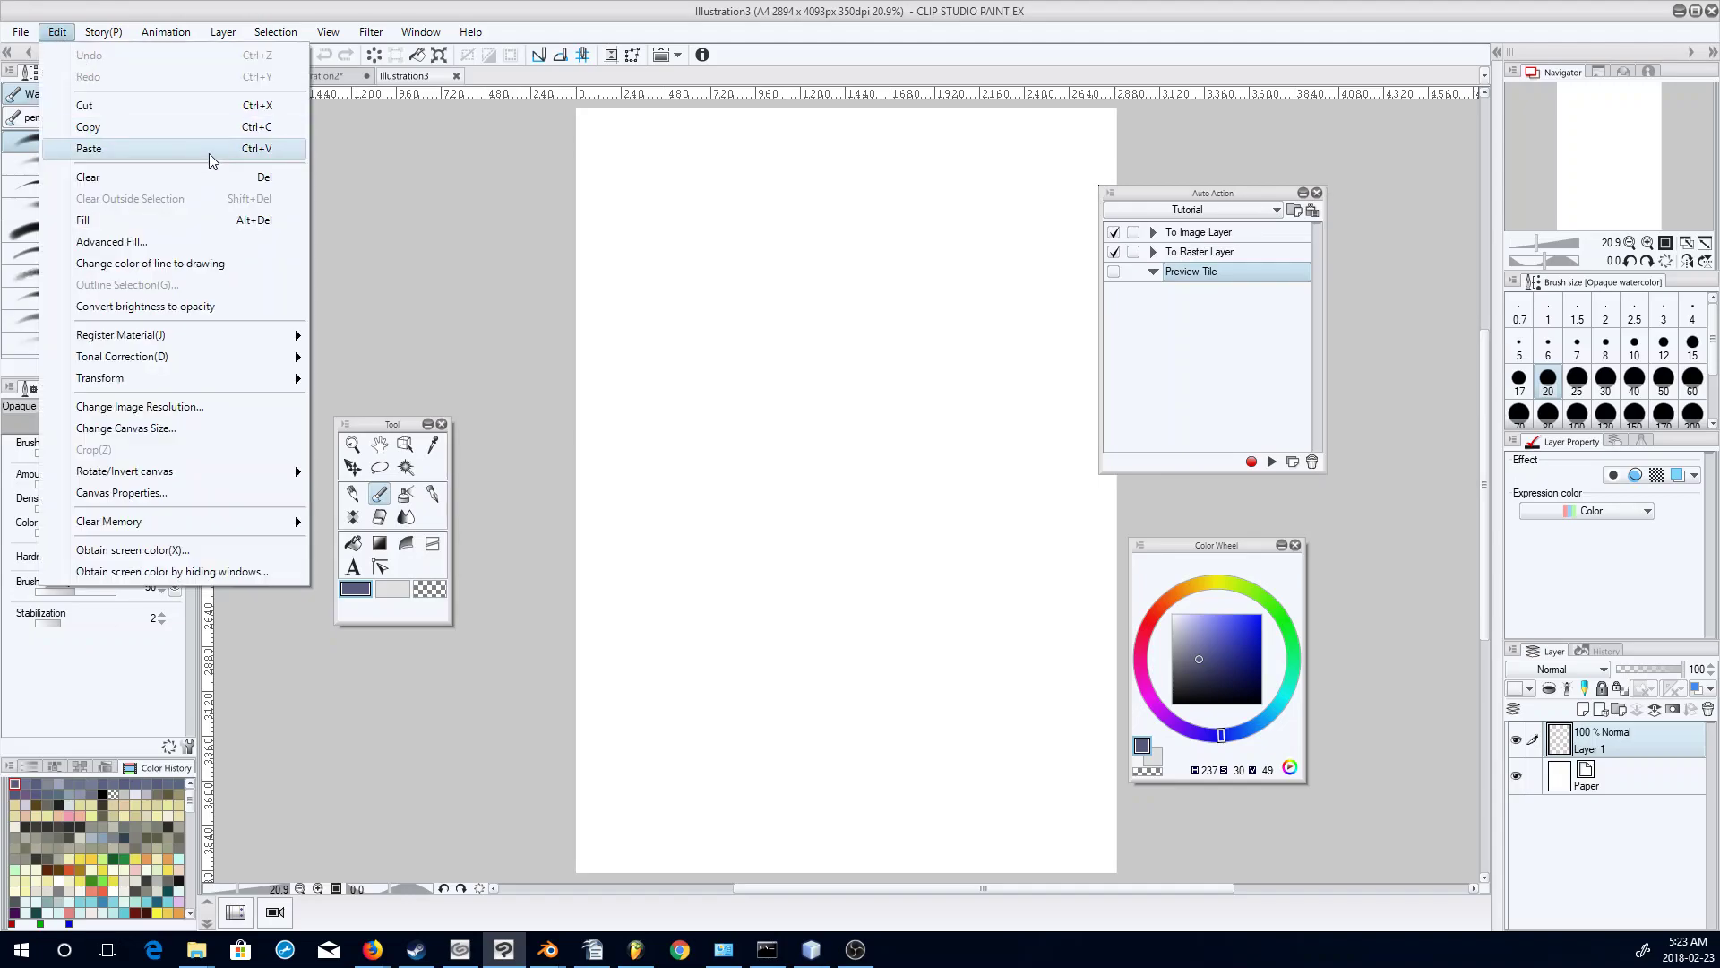
{"action": "left_click", "coordinate": [261, 149]}
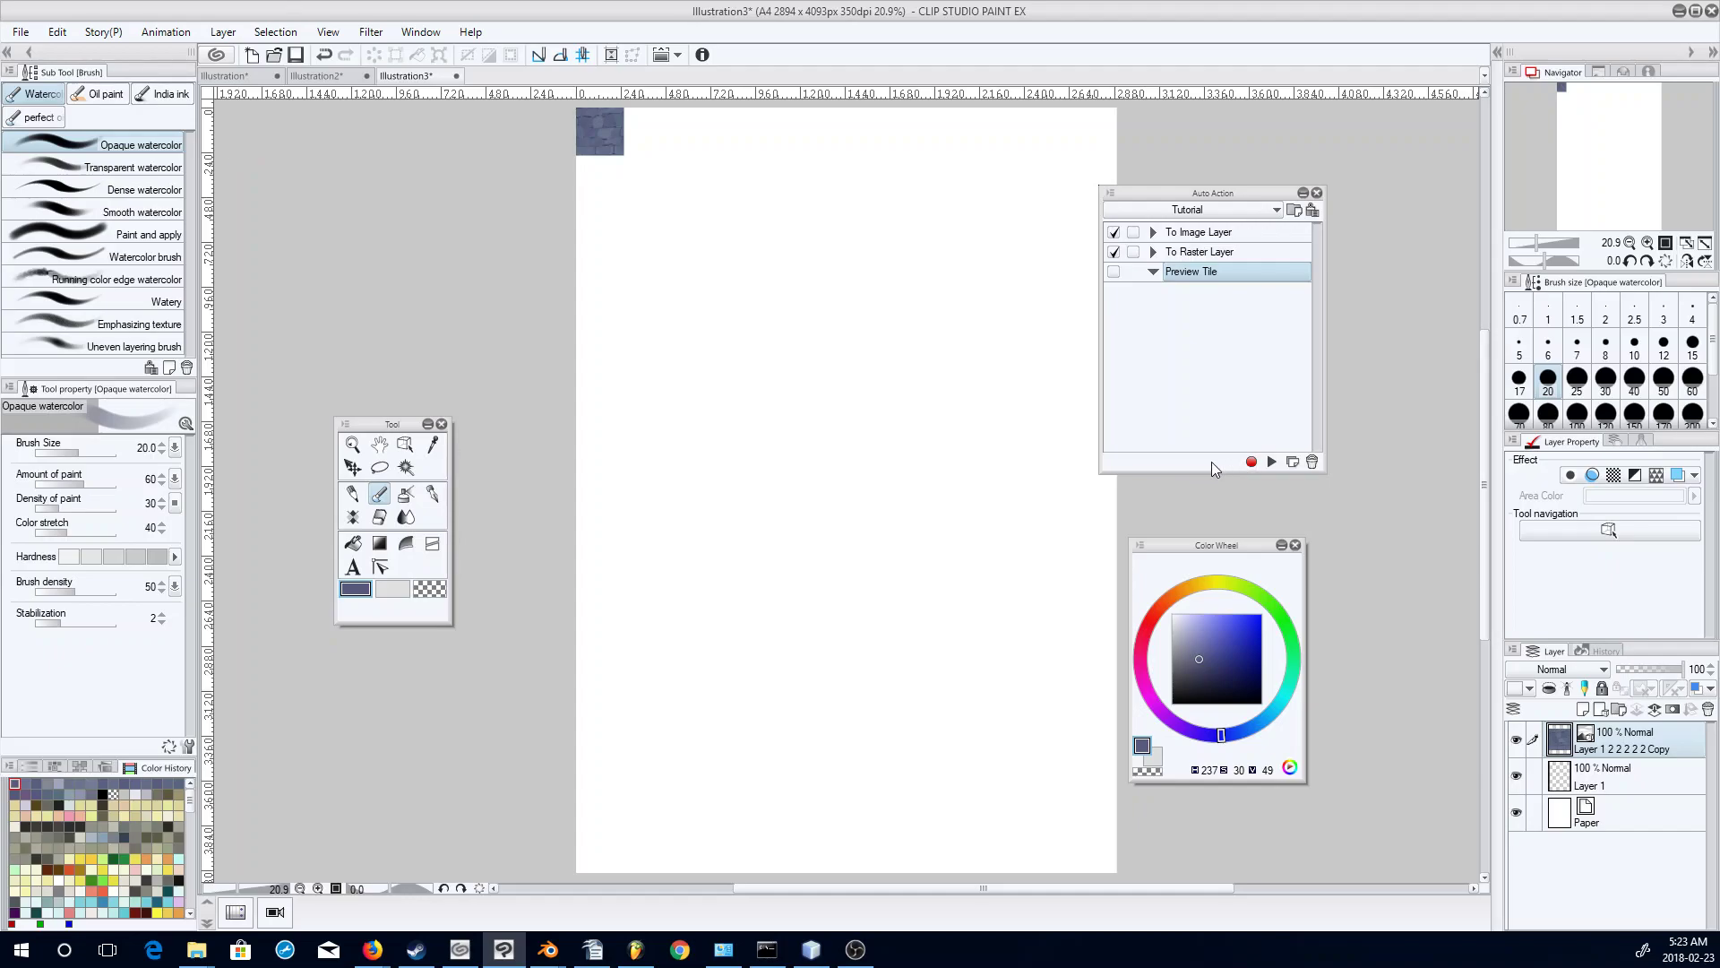
Close the new A4 canvas without saving and undo the layer conversion in the brick illustration.
{"action": "left_click", "coordinate": [457, 77]}
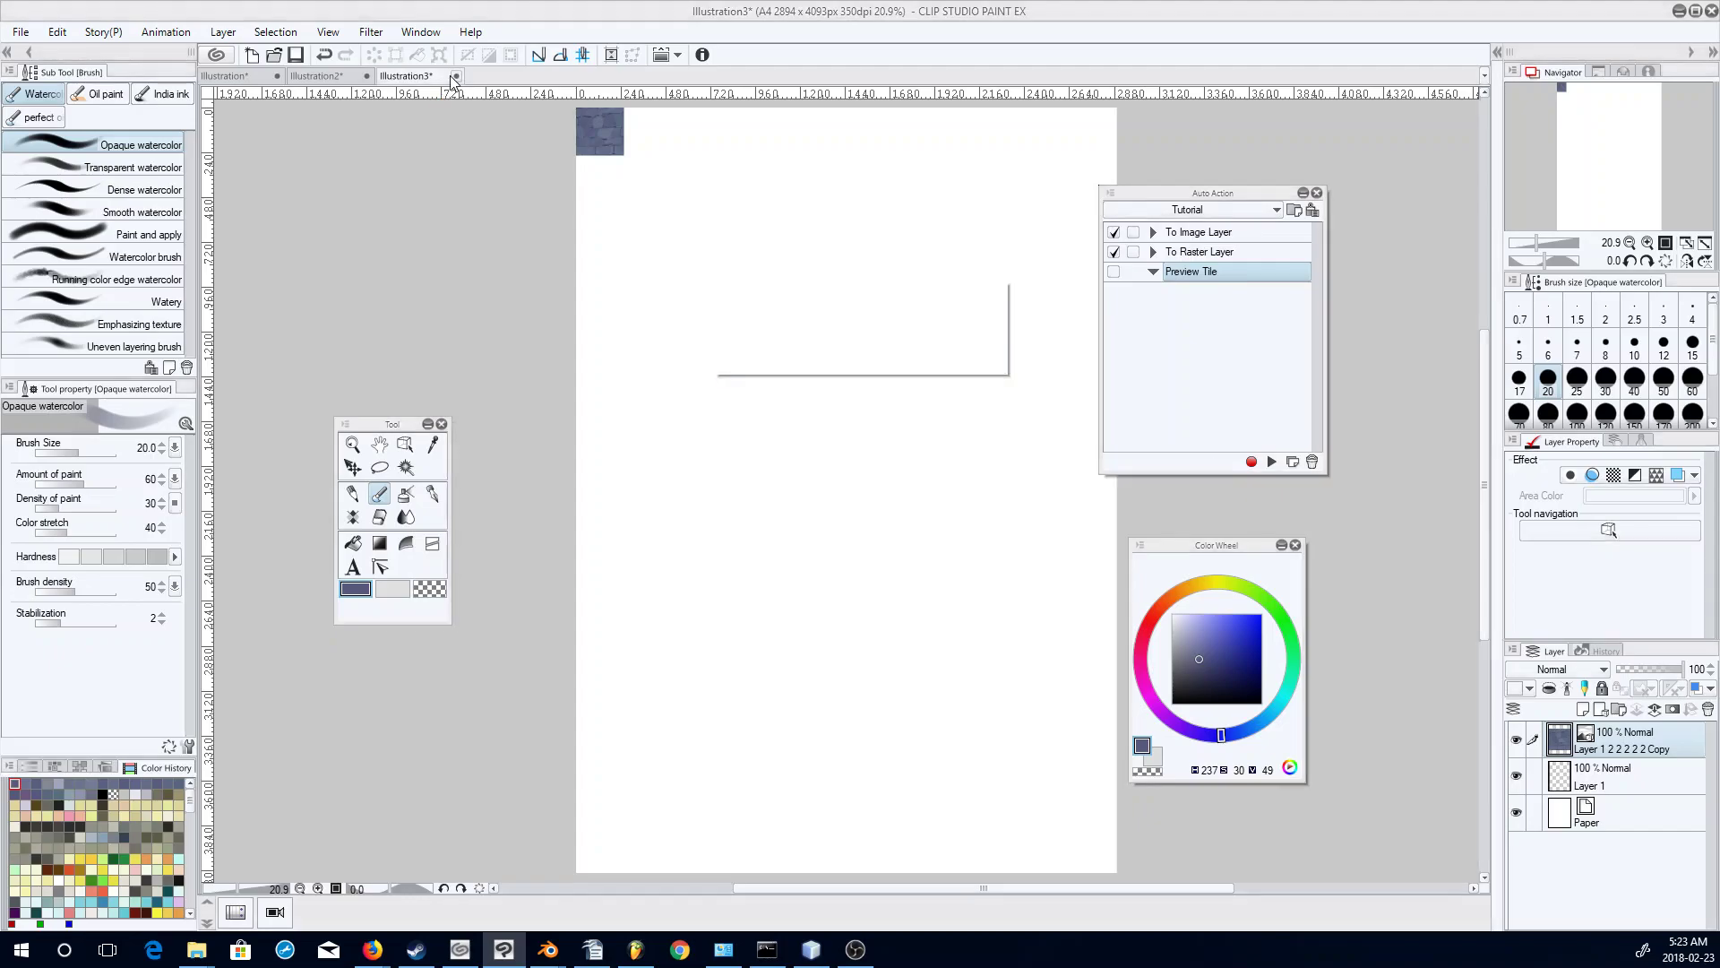
{"action": "left_click", "coordinate": [880, 357]}
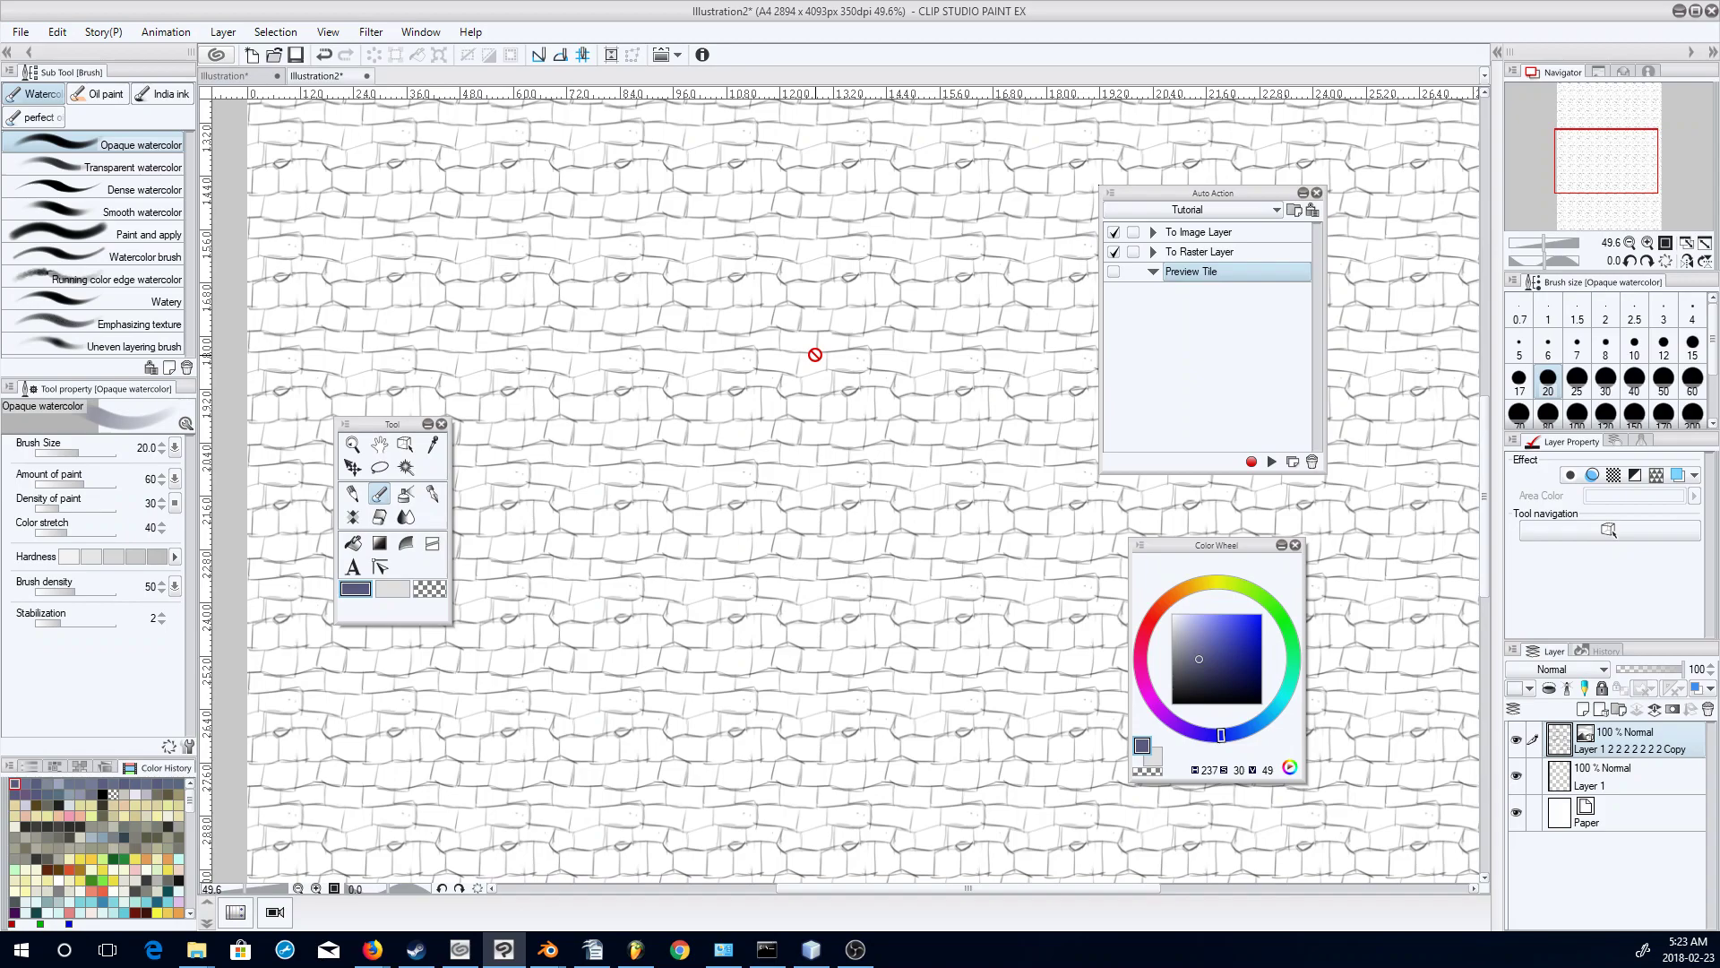
{"action": "left_click", "coordinate": [226, 77]}
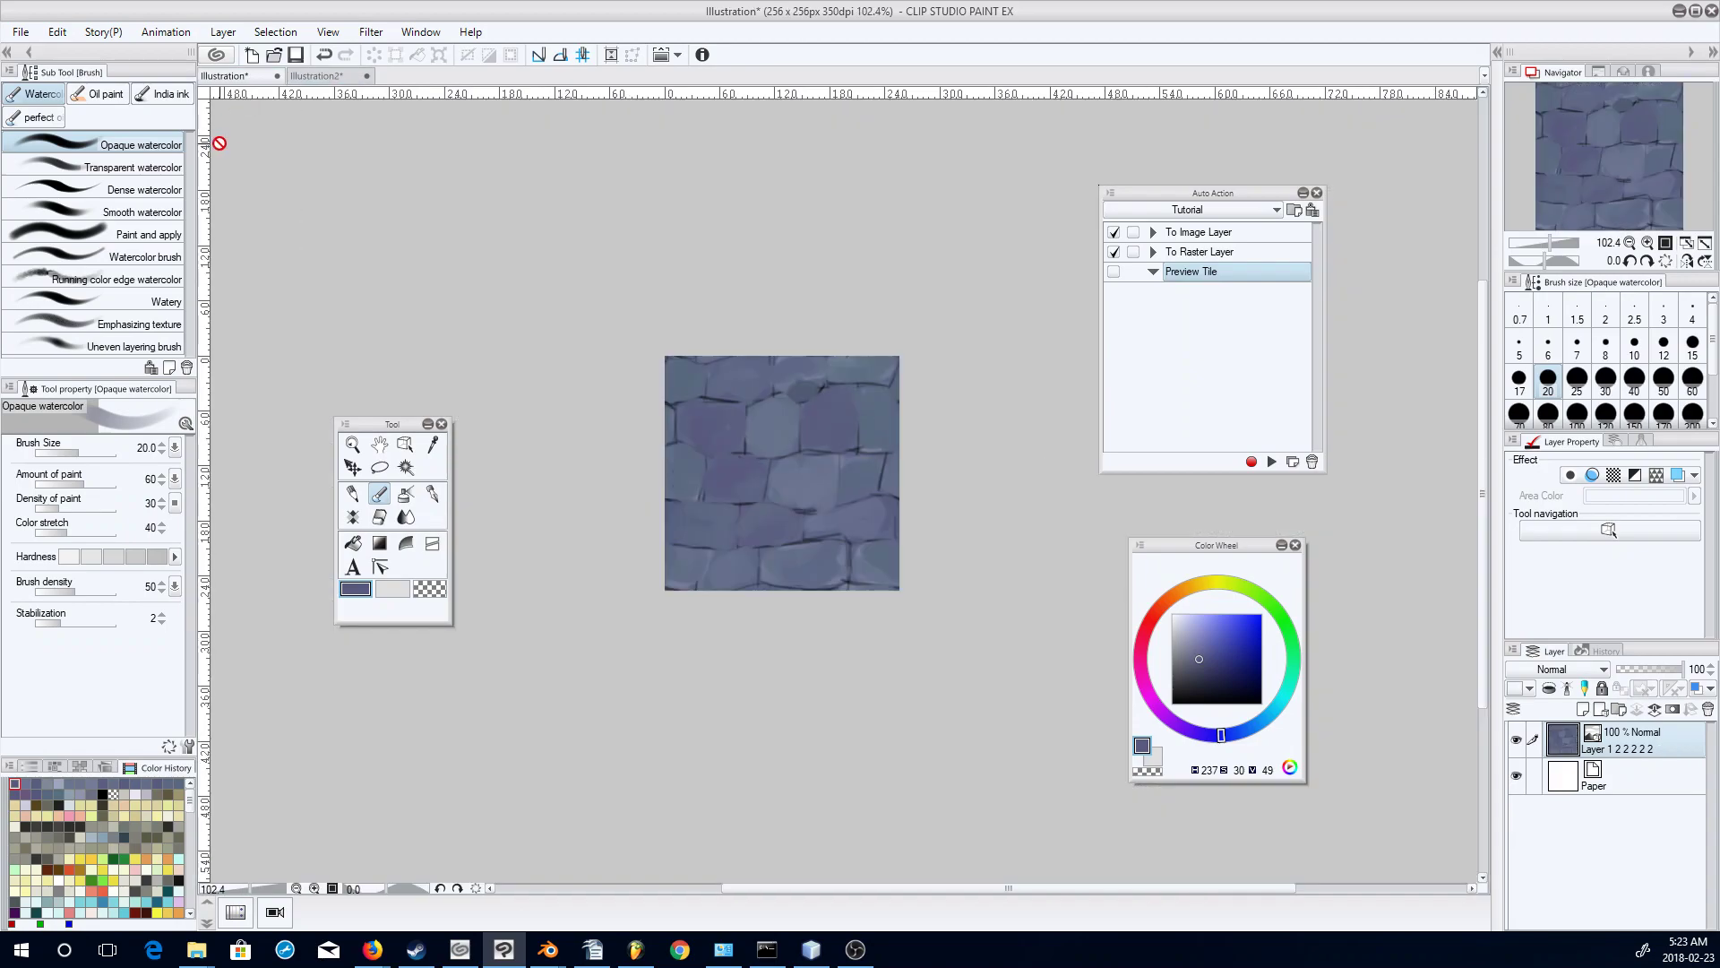
{"action": "key", "text": "ctrl+z"}
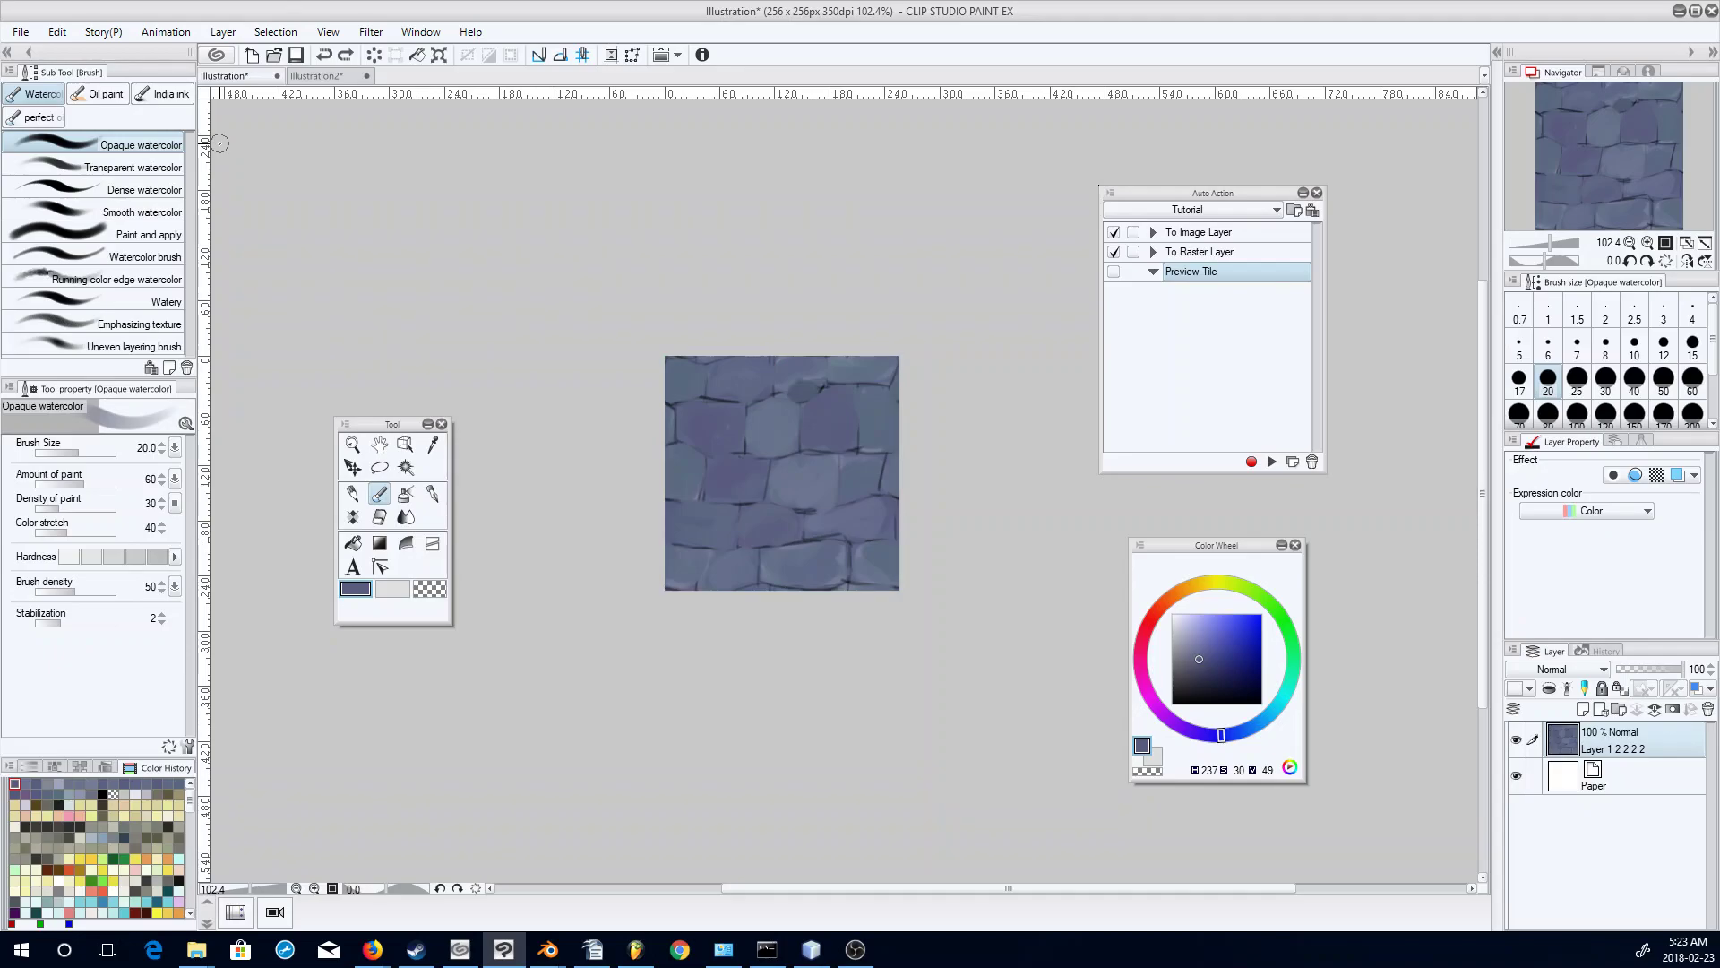
Record into the Preview Tile action a conversion of the brick layer to an image material layer and a copy of that layer.
{"action": "left_click", "coordinate": [1252, 462]}
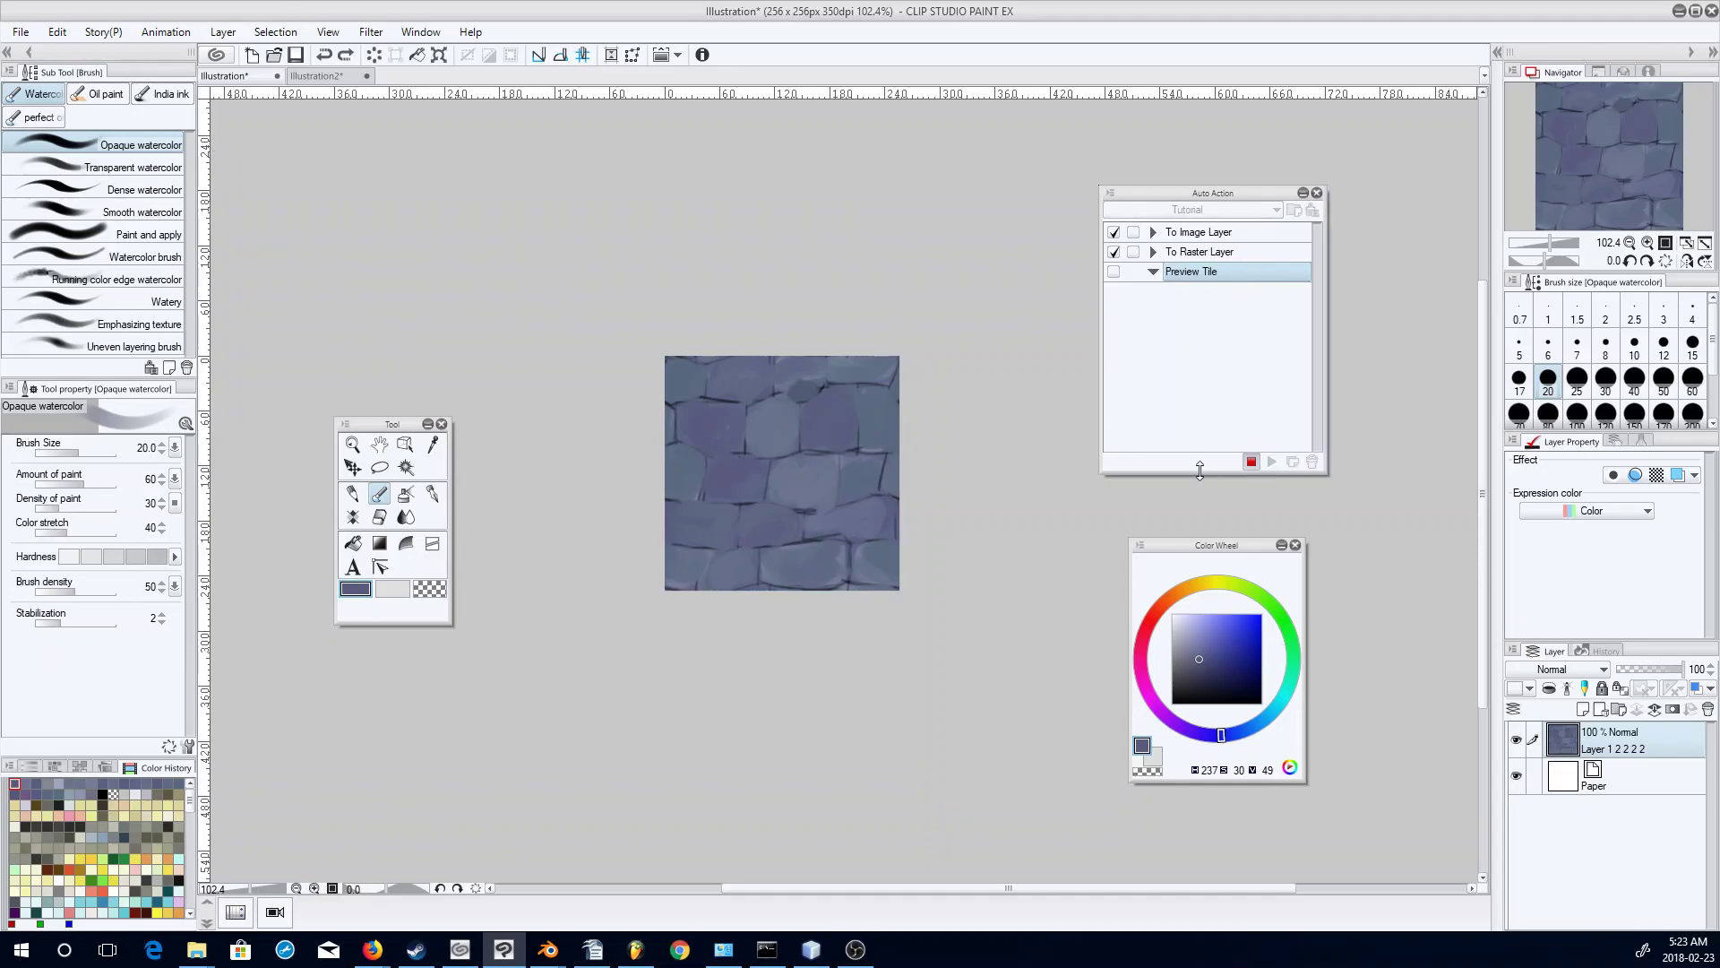
{"action": "right_click", "coordinate": [1612, 746]}
{"action": "left_click", "coordinate": [1589, 571]}
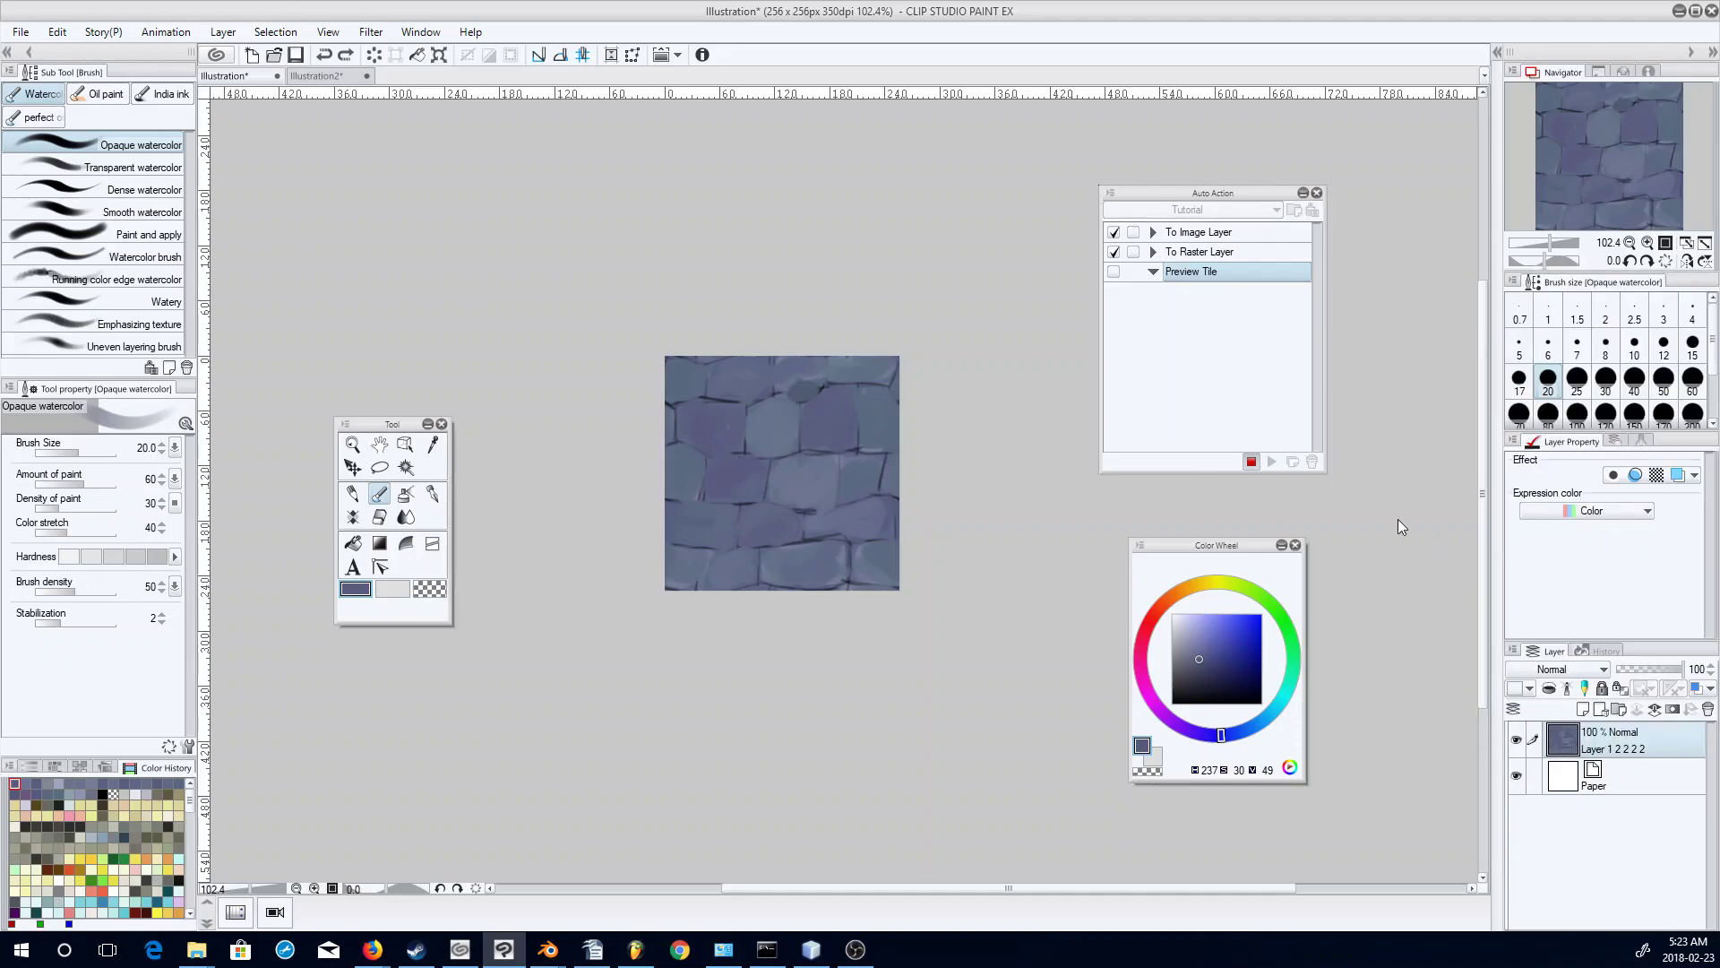
{"action": "left_click", "coordinate": [1154, 303]}
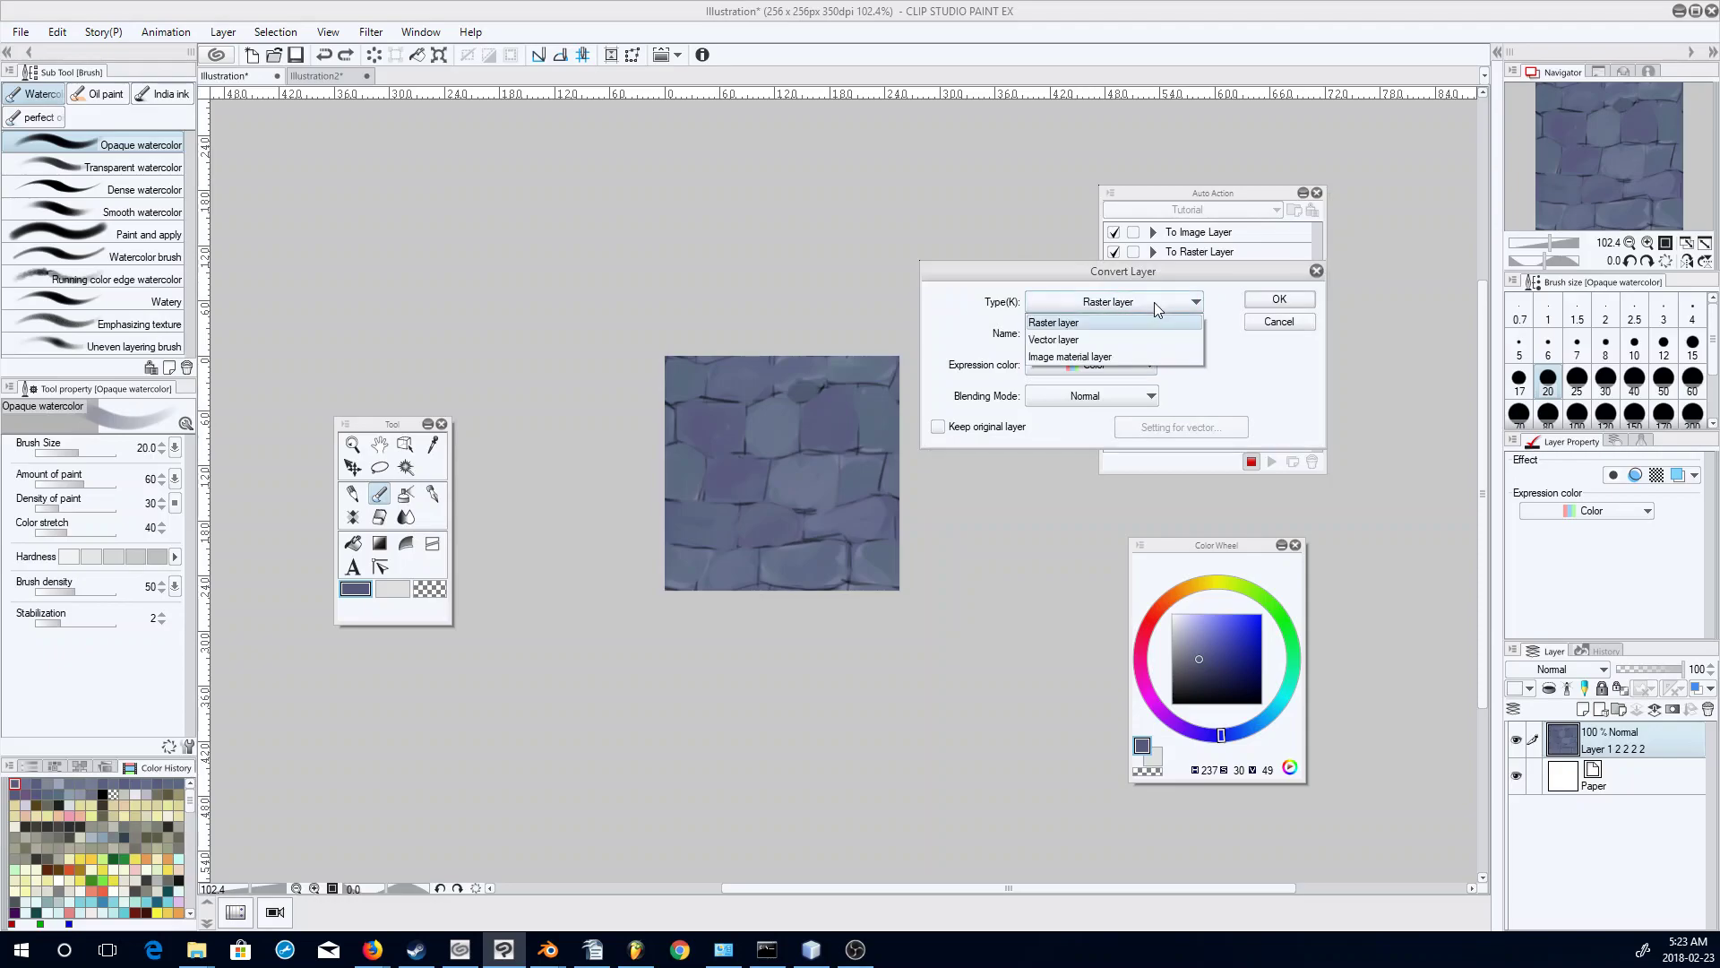
{"action": "left_click", "coordinate": [1115, 355]}
{"action": "left_click", "coordinate": [1270, 301]}
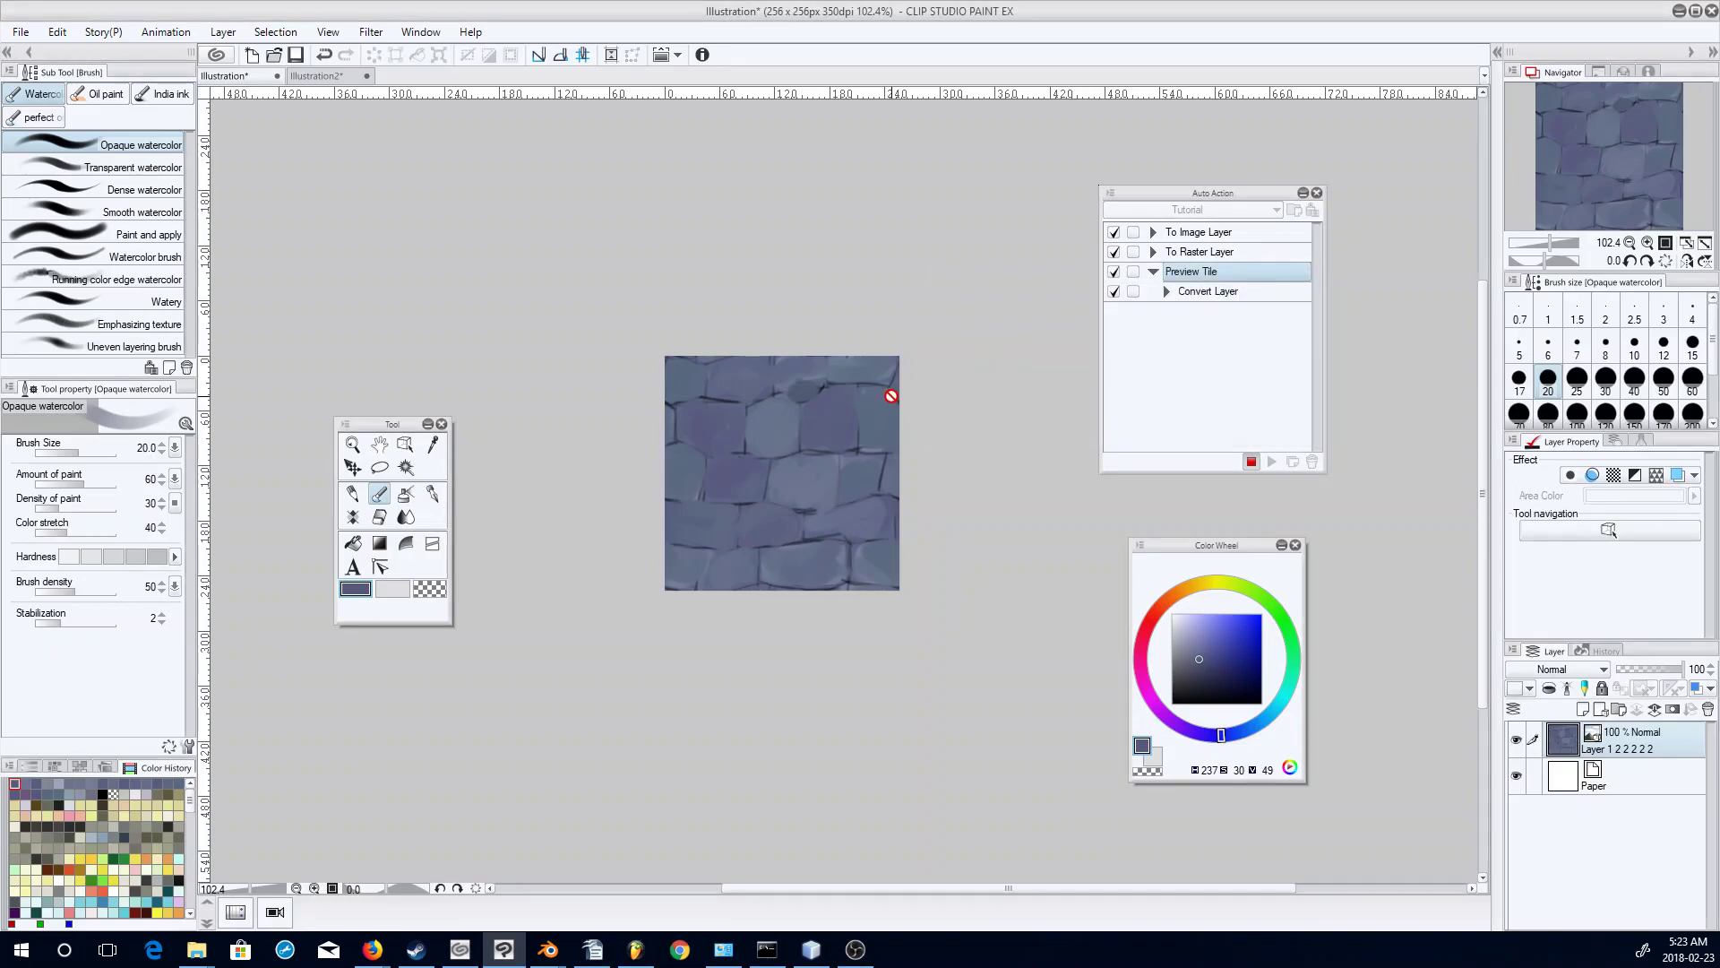
{"action": "left_click", "coordinate": [58, 36]}
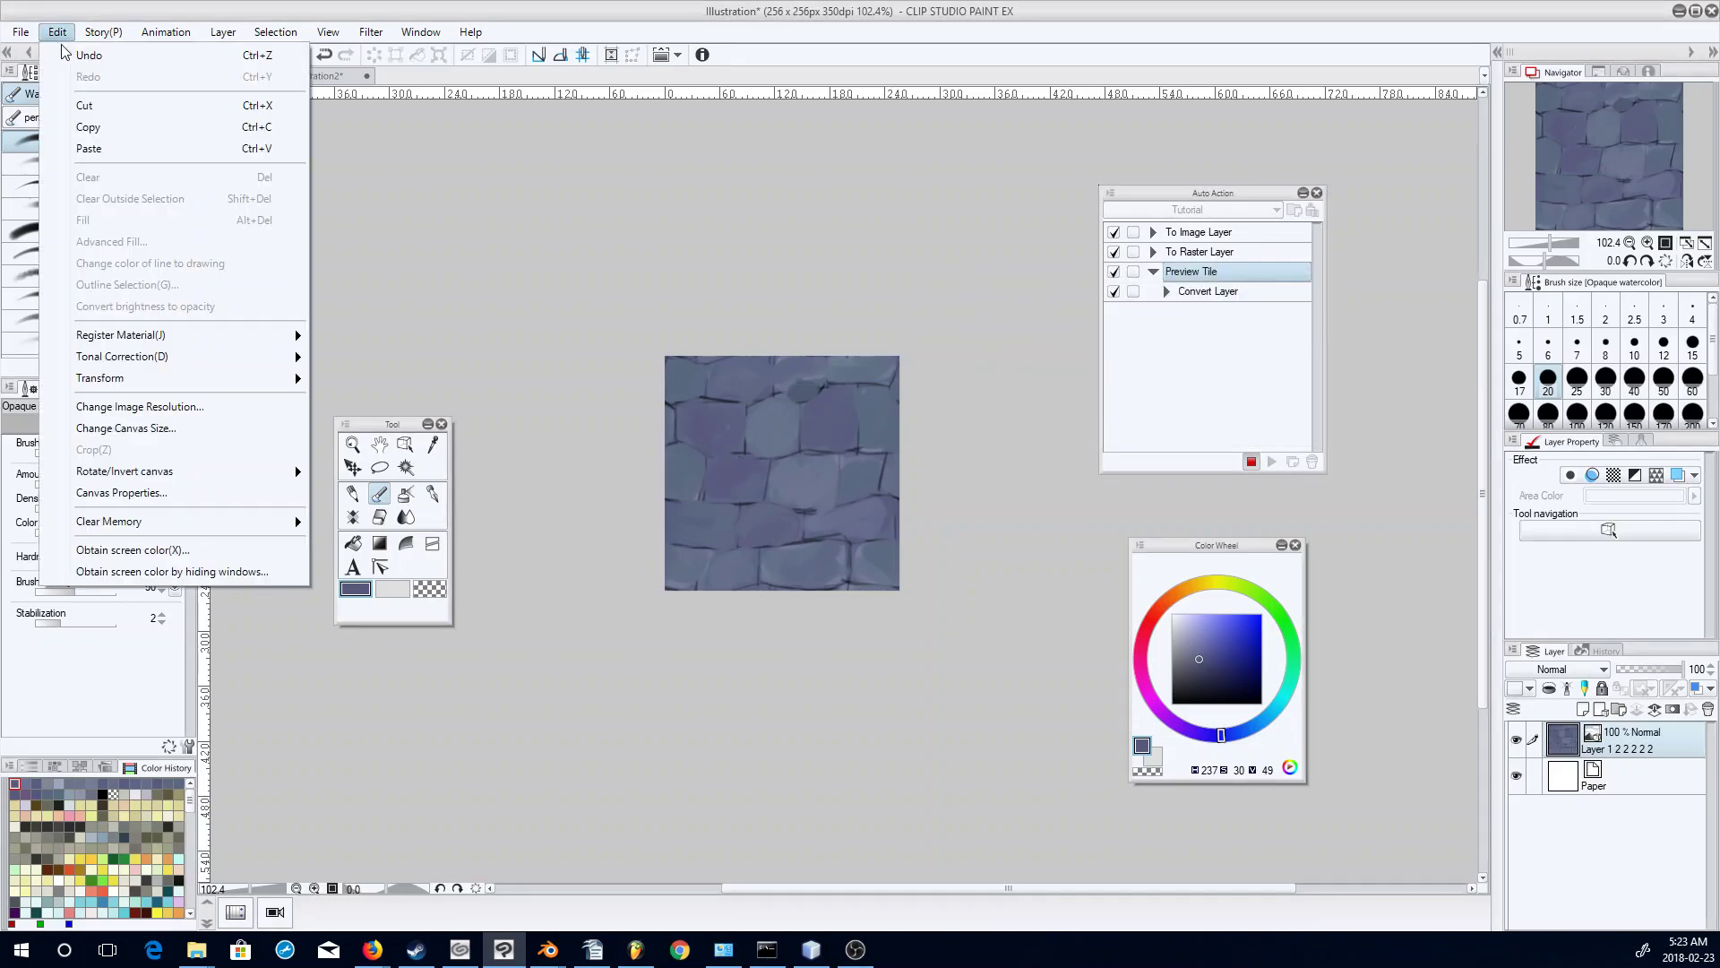
{"action": "left_click", "coordinate": [124, 127]}
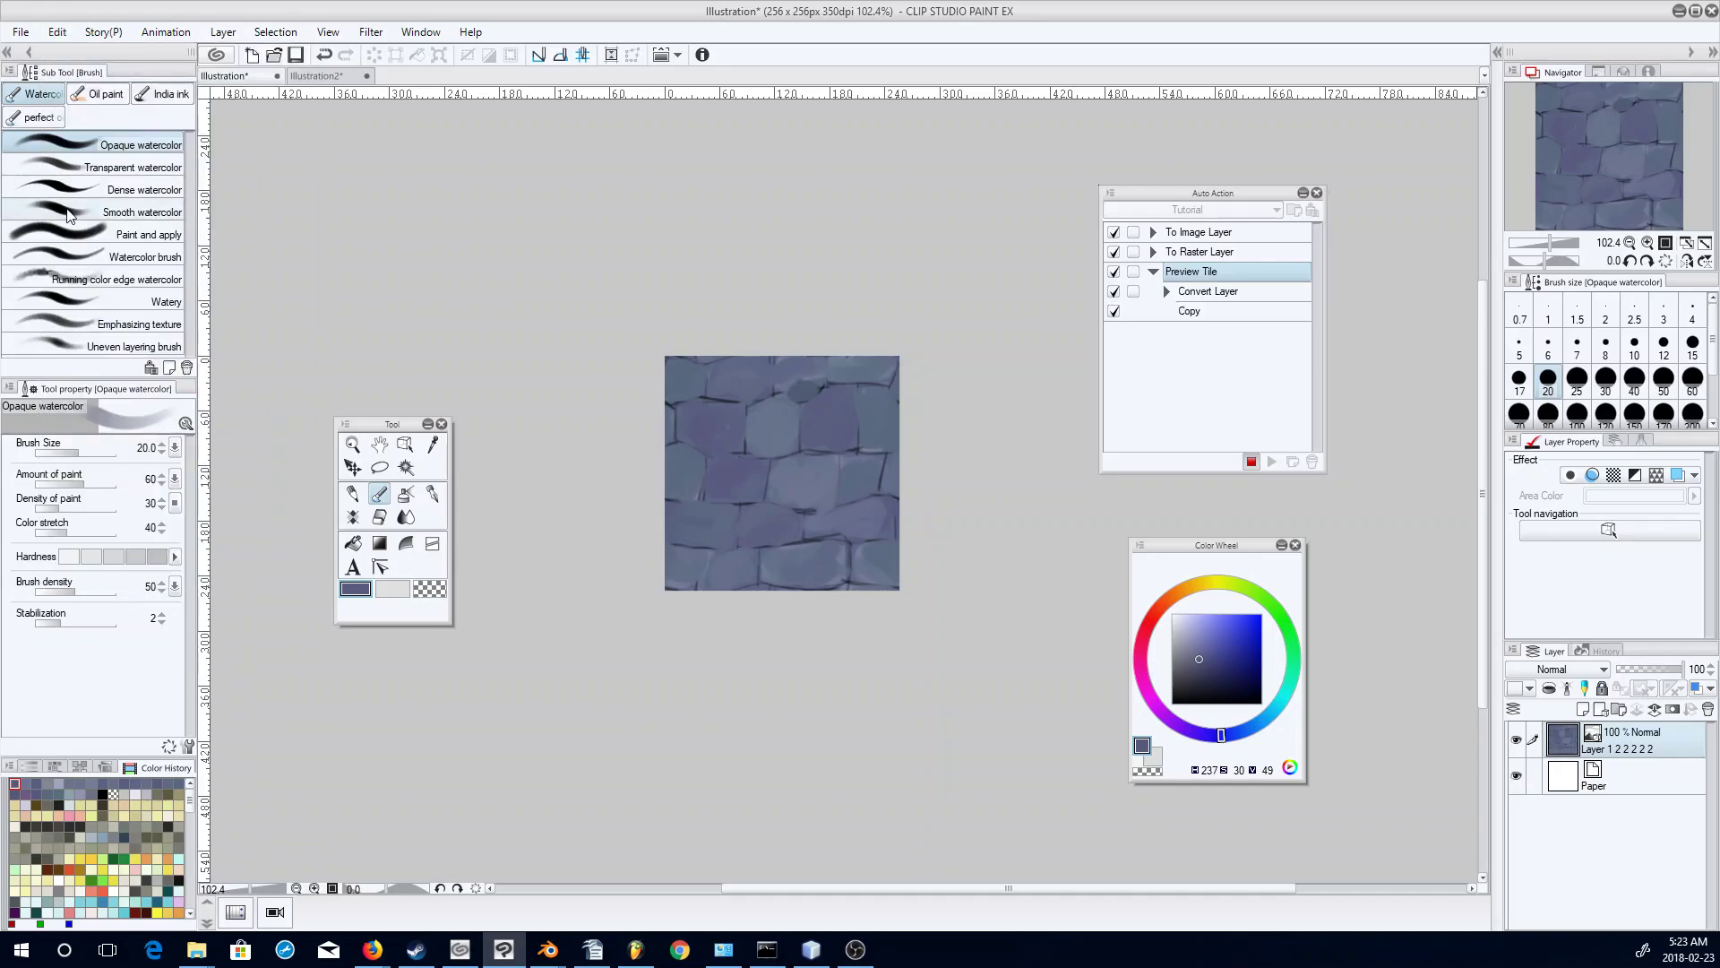
Record creating a 2894 x 4093 px A4 canvas at 350 dpi and pasting the brick layer into the Preview Tile action, and stop recording.
{"action": "left_click", "coordinate": [252, 55]}
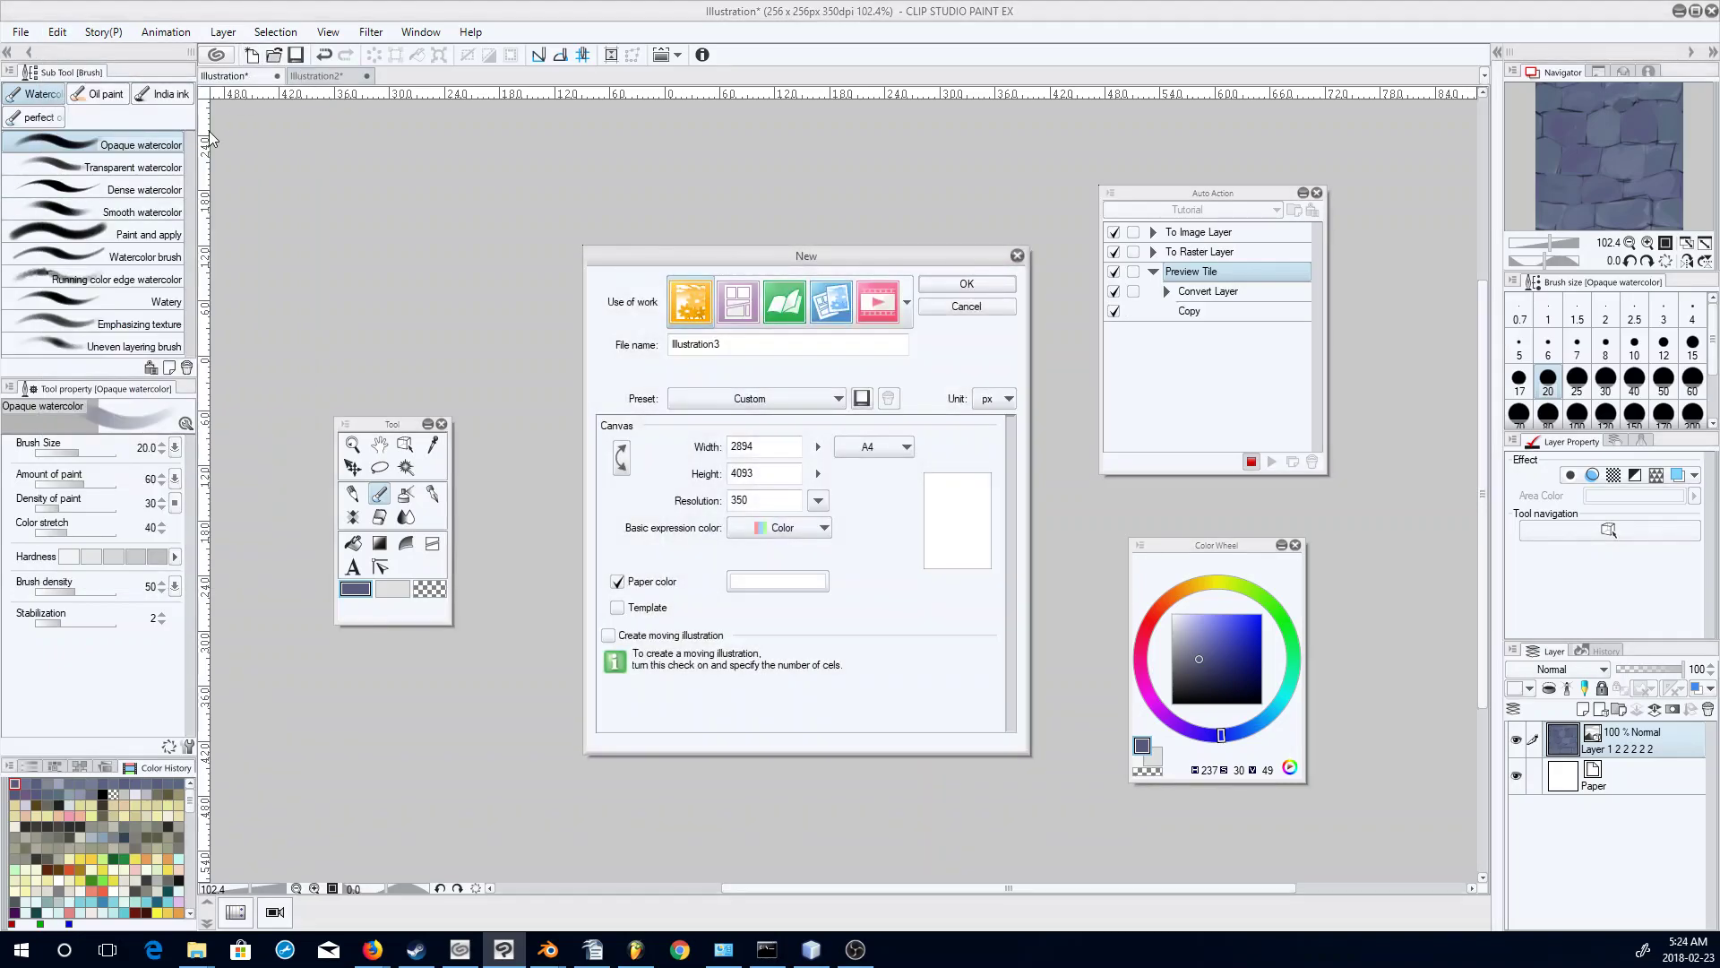
{"action": "left_click", "coordinate": [968, 287]}
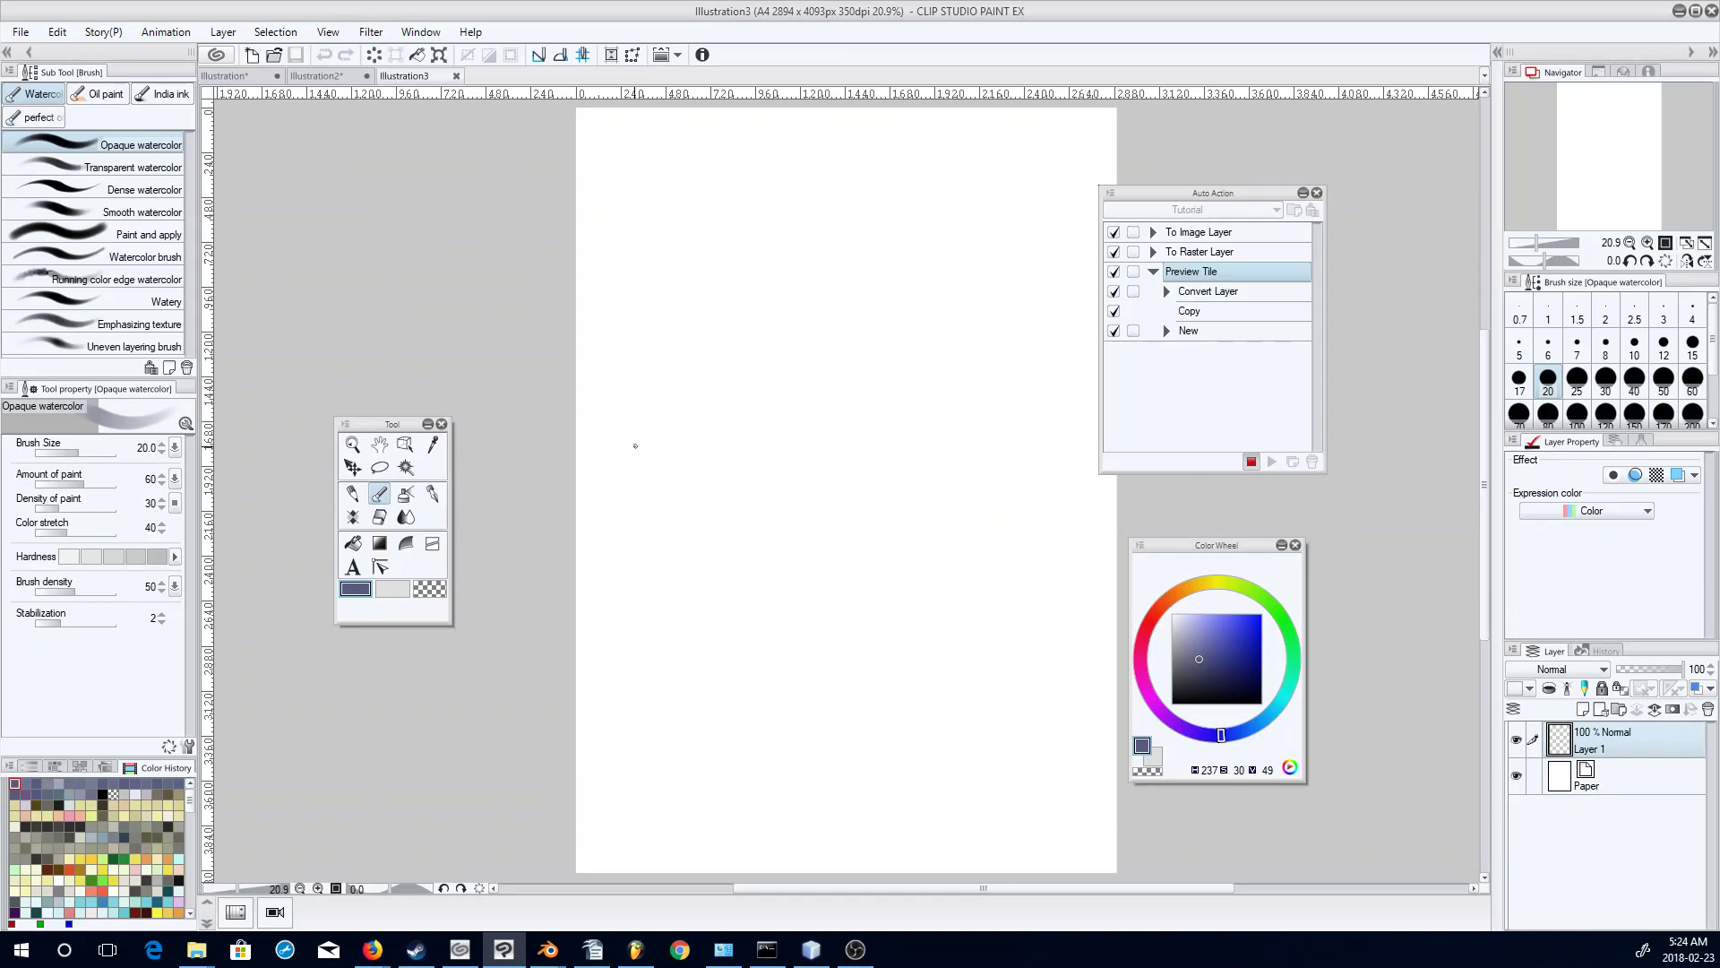
{"action": "left_click", "coordinate": [57, 32]}
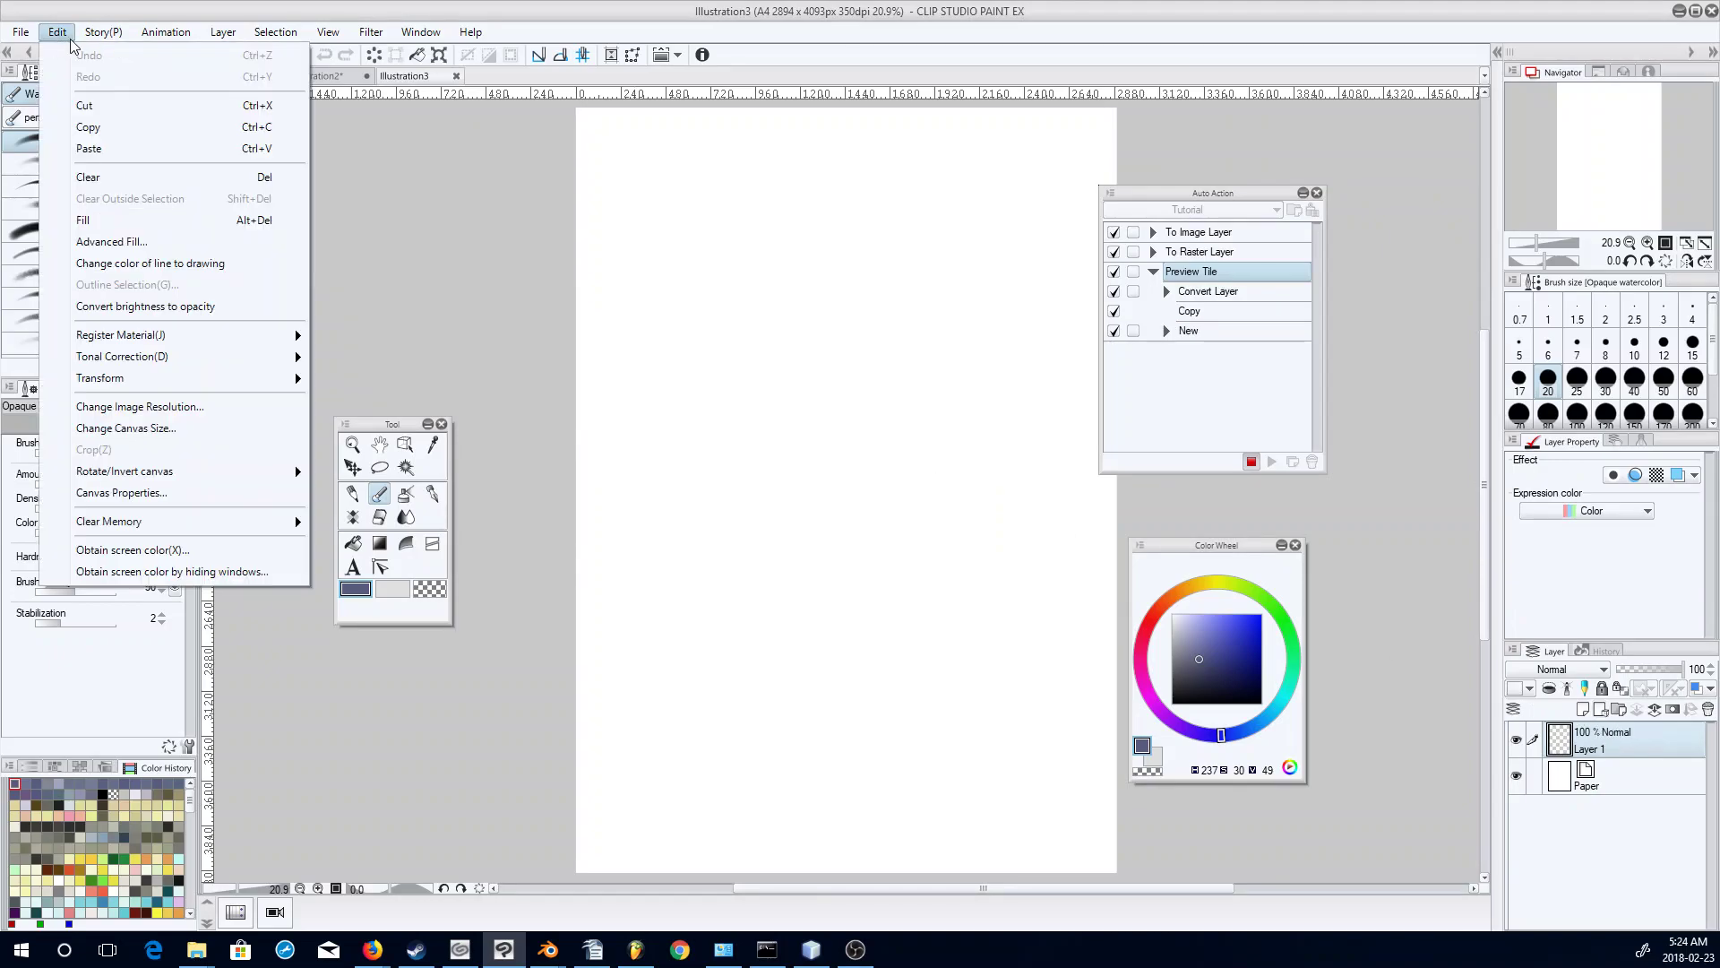
{"action": "left_click", "coordinate": [131, 149]}
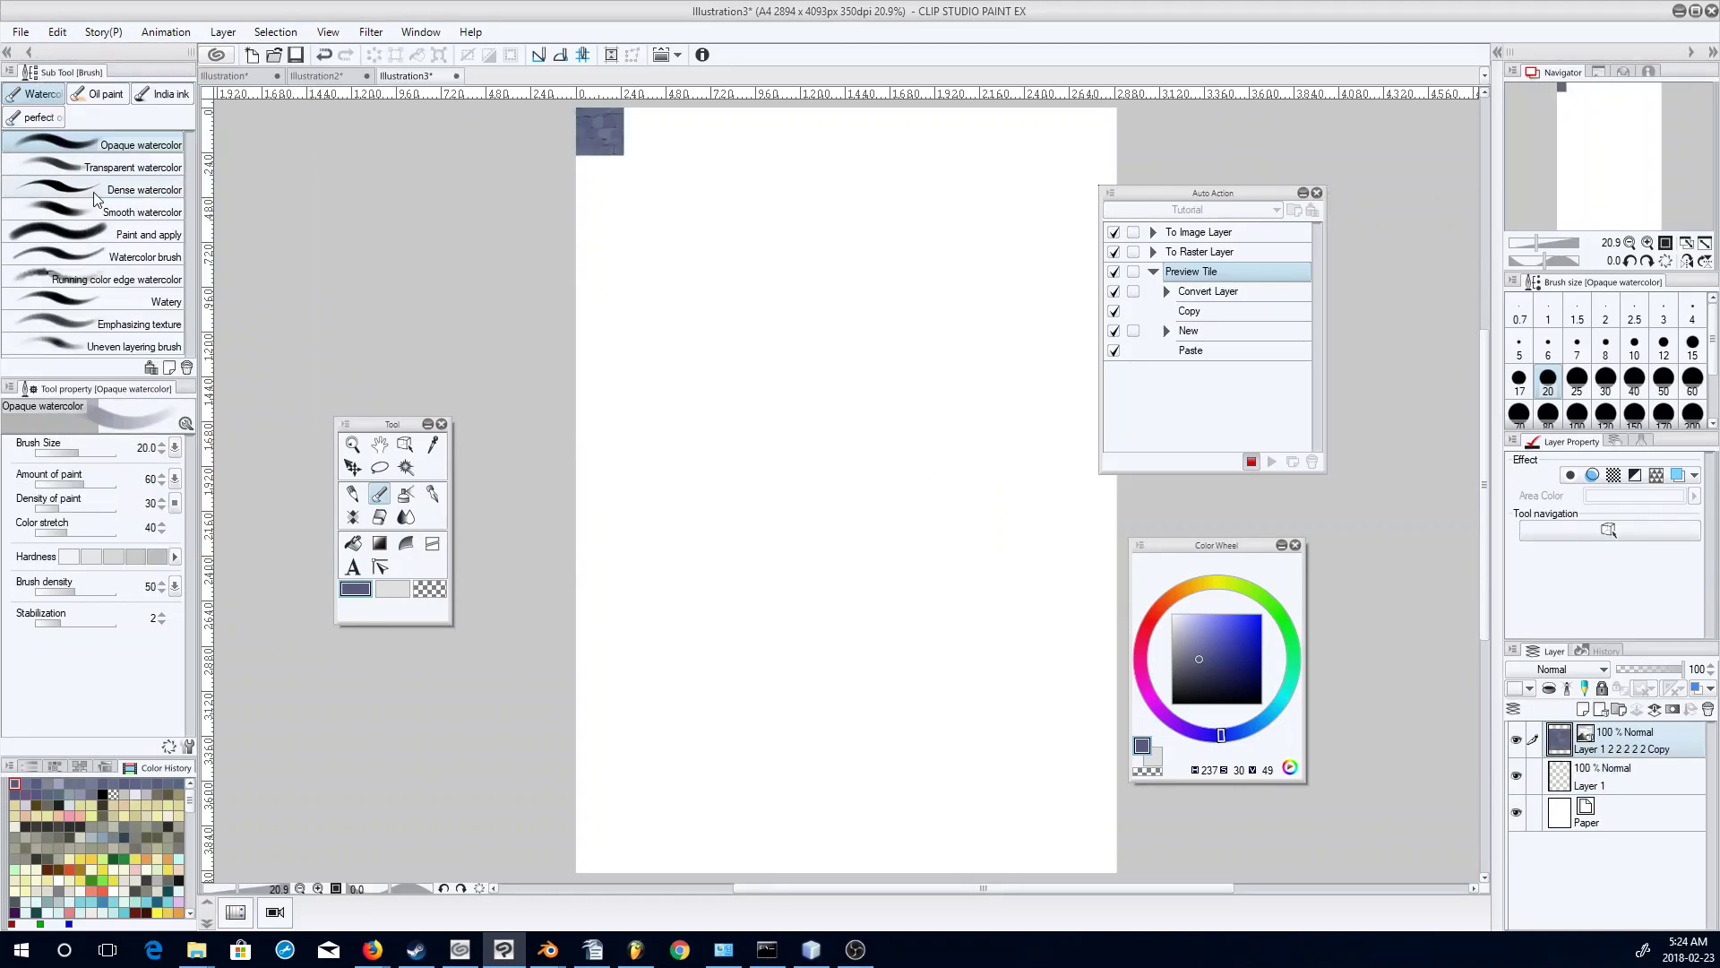
{"action": "left_click", "coordinate": [1252, 461]}
{"action": "left_click", "coordinate": [1153, 273]}
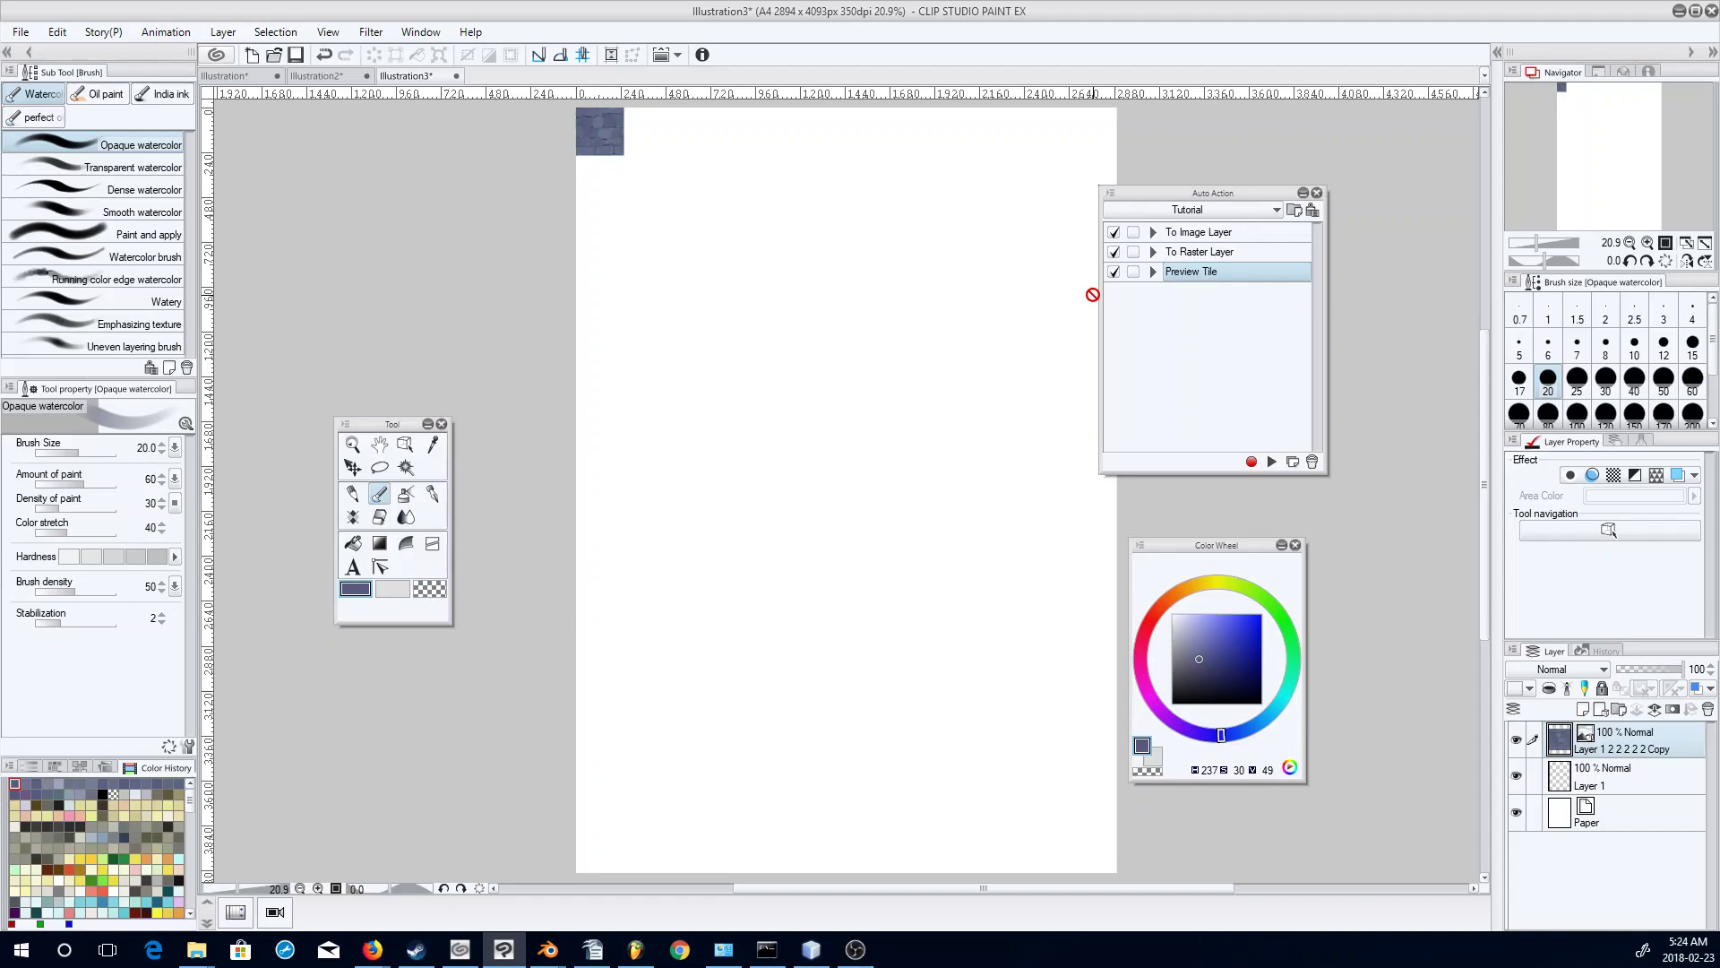
Turn on tiling for the pasted brick image on the A4 canvas and inspect the repeating pattern up close.
{"action": "left_click", "coordinate": [406, 446]}
{"action": "left_click", "coordinate": [23, 693]}
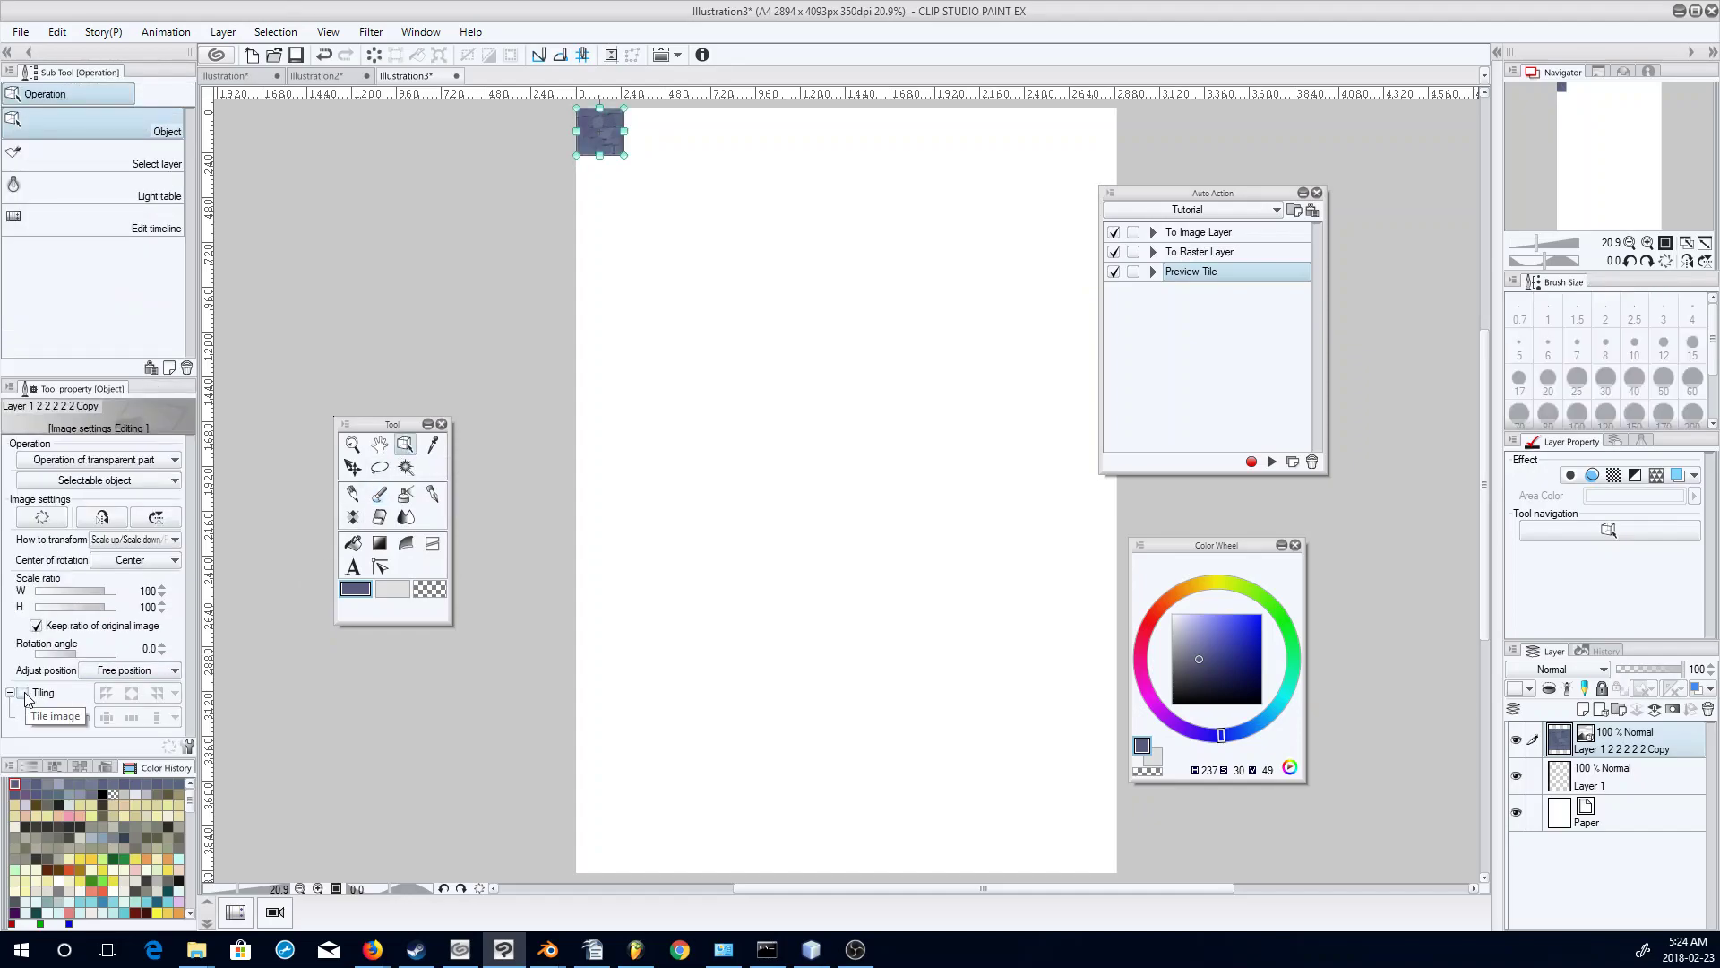
{"action": "left_click", "coordinate": [352, 443]}
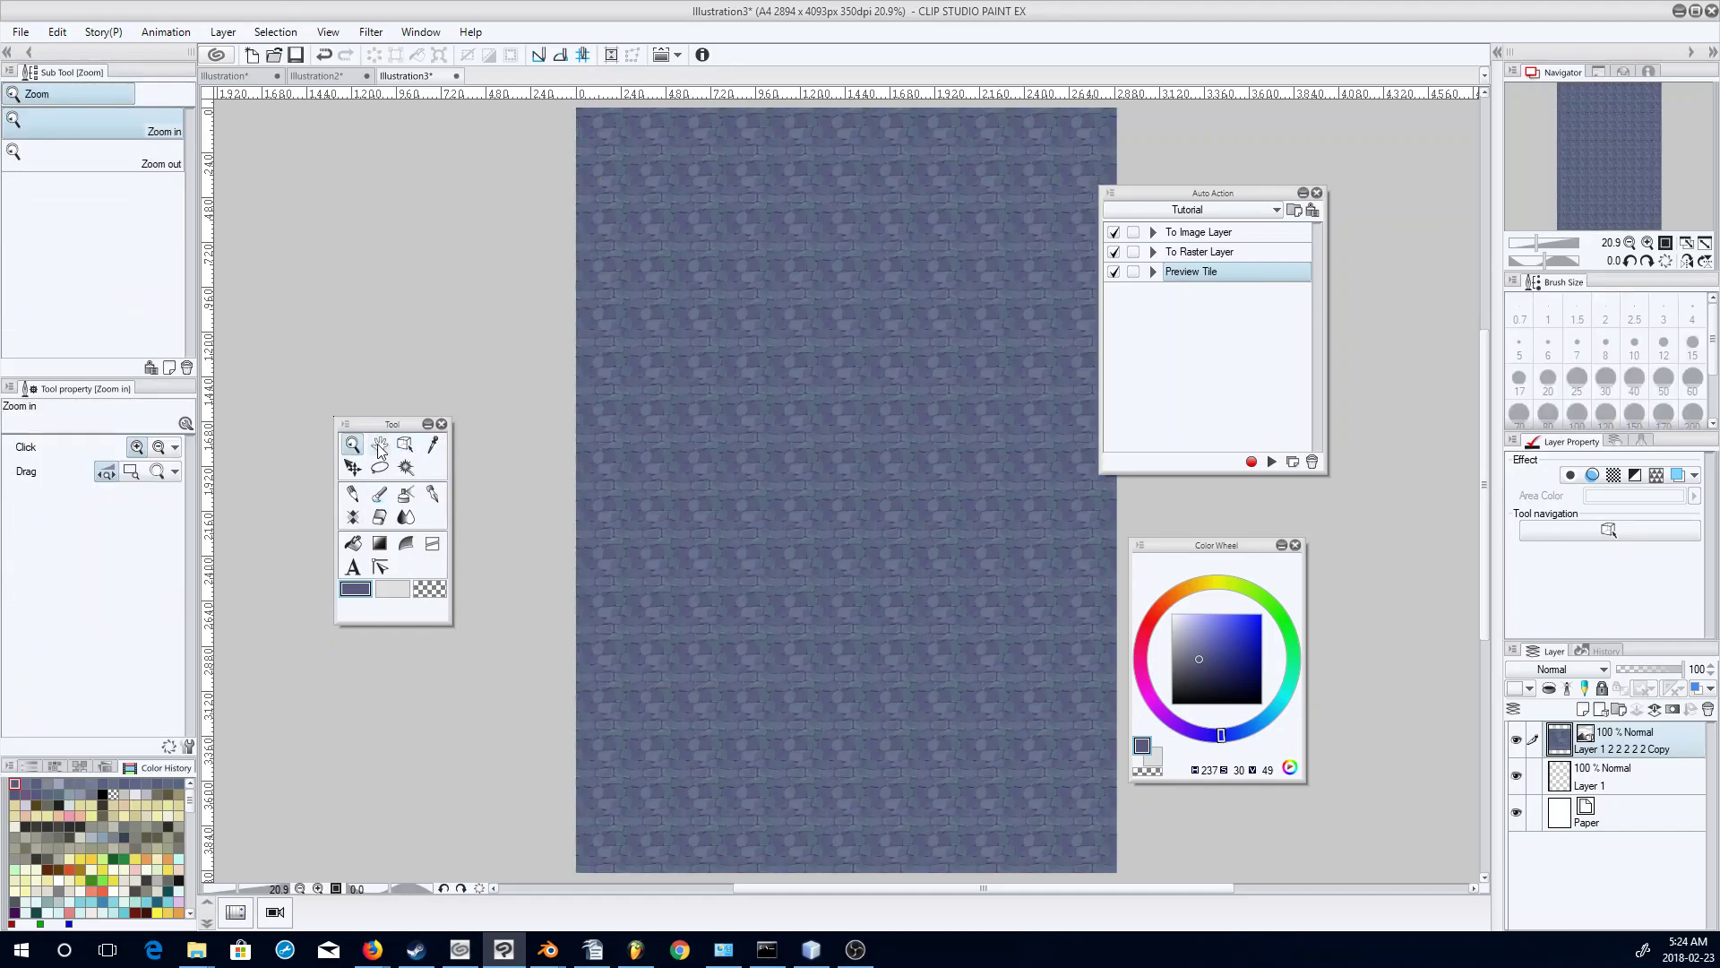
{"action": "left_click_drag", "start_coordinate": [691, 499], "coordinate": [755, 465]}
{"action": "left_click", "coordinate": [380, 444]}
{"action": "left_click_drag", "start_coordinate": [591, 405], "coordinate": [849, 503]}
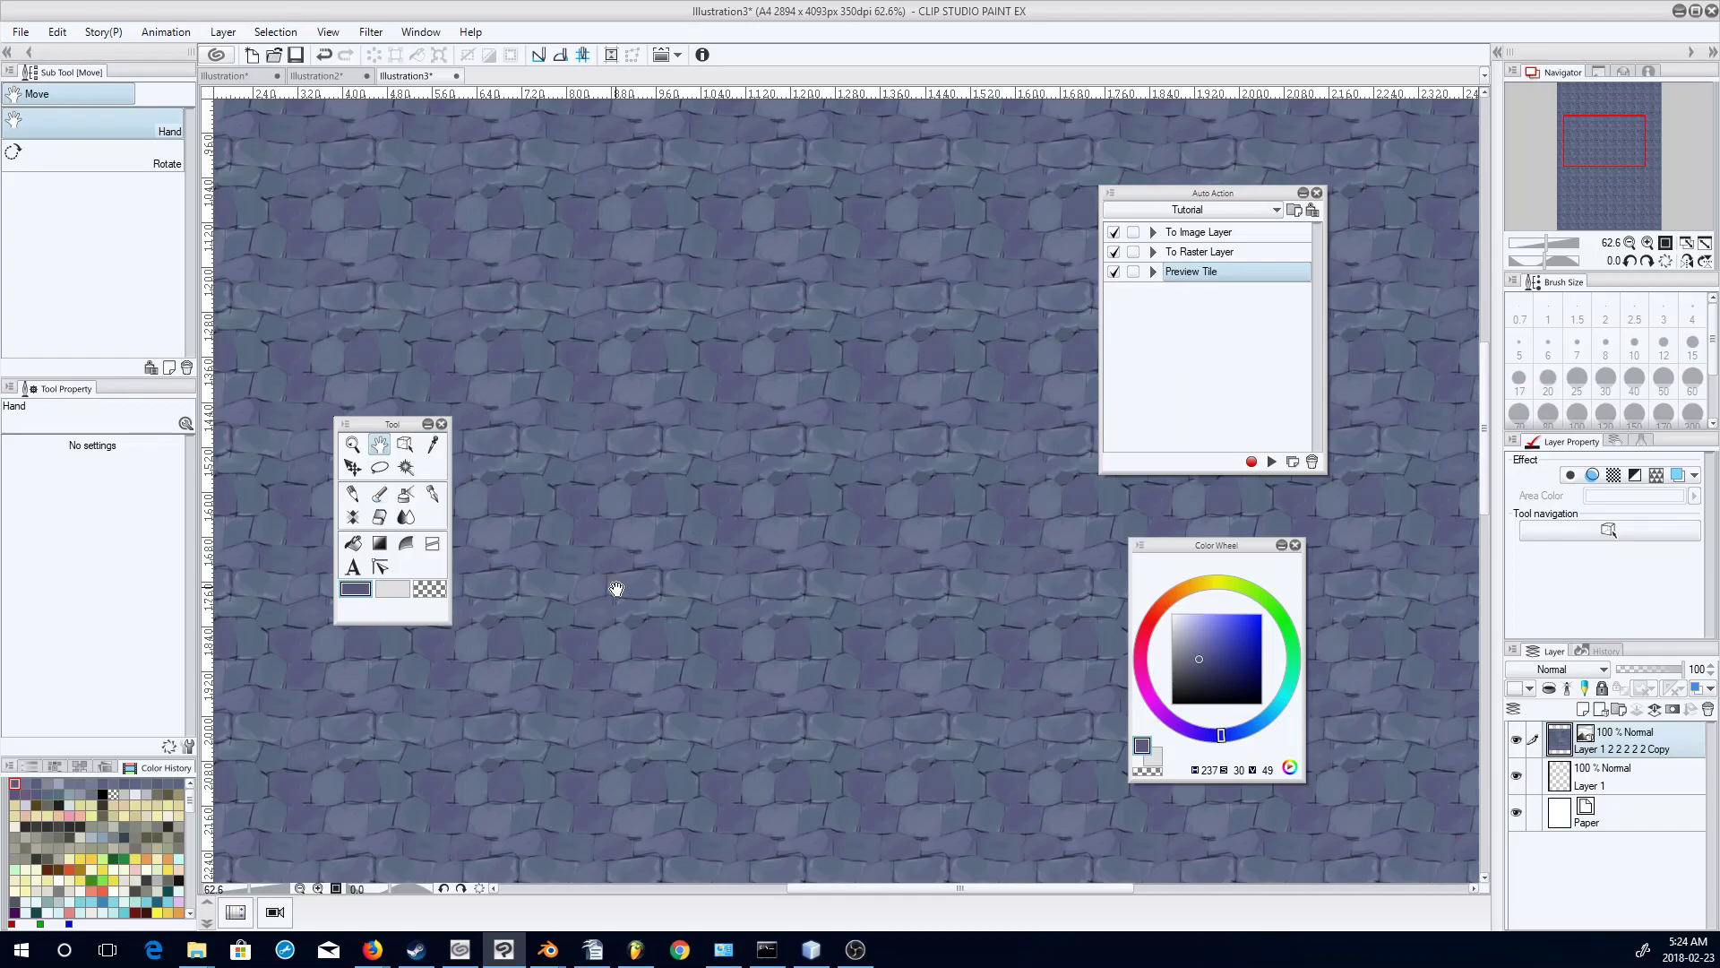
Return to the 256 x 256 px brick illustration and rasterize its layer with the To Raster Layer action.
{"action": "left_click", "coordinate": [253, 77]}
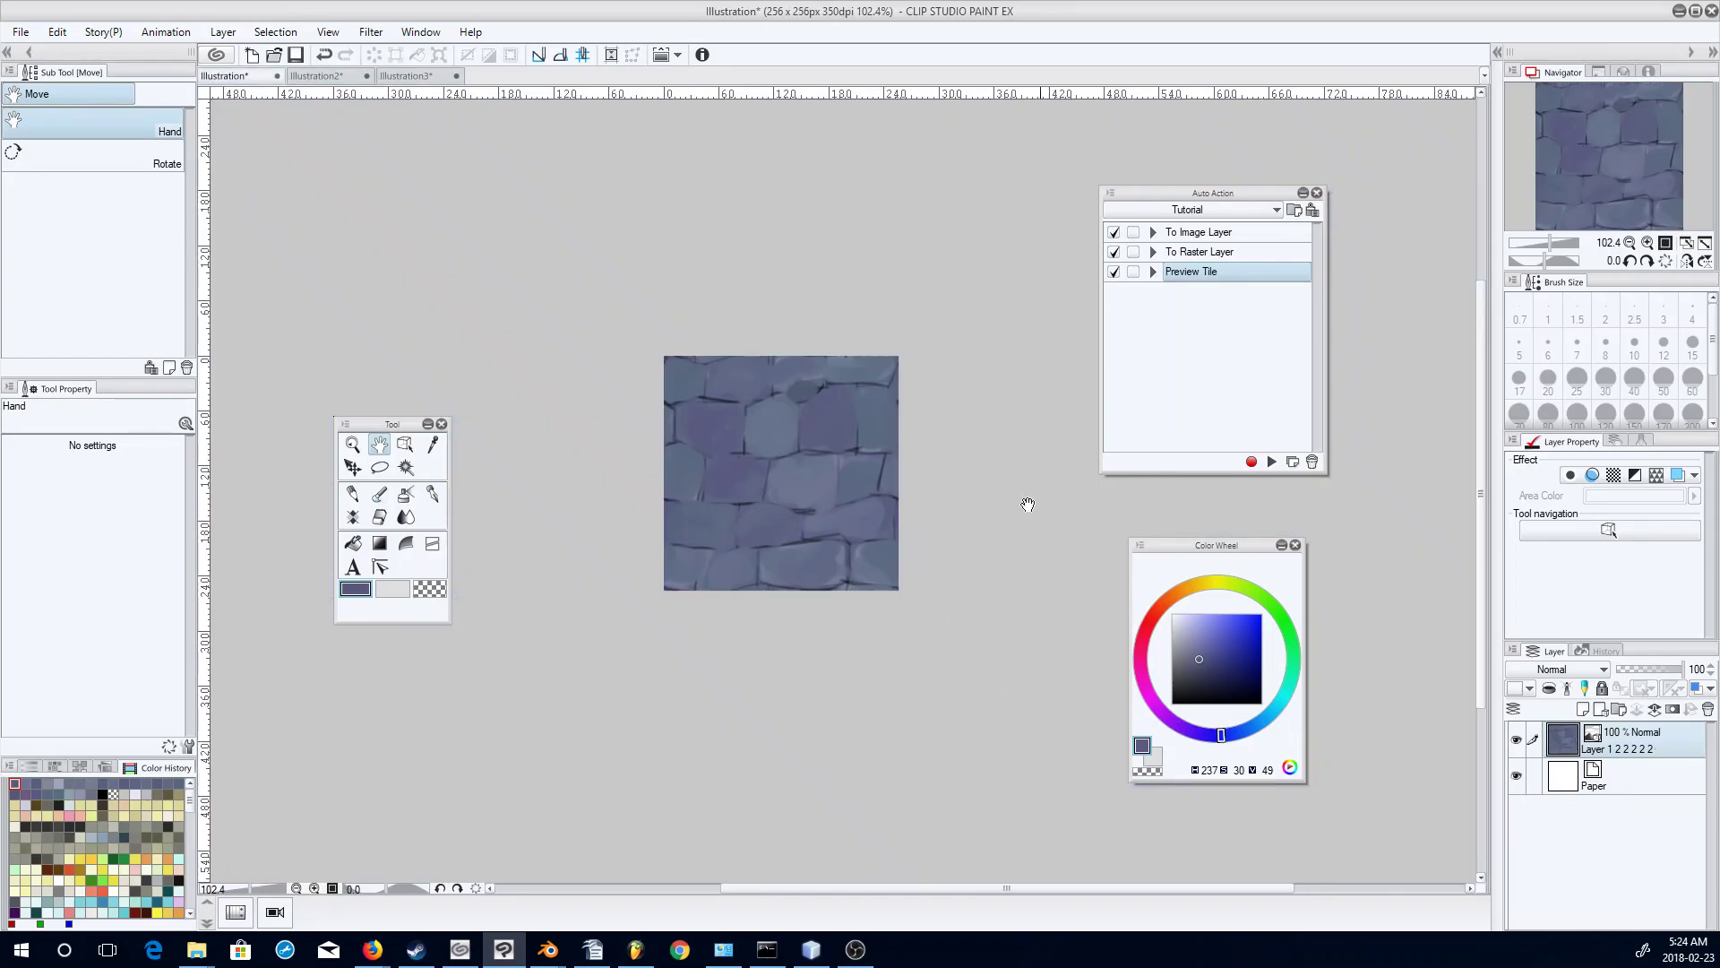
{"action": "left_click", "coordinate": [379, 494]}
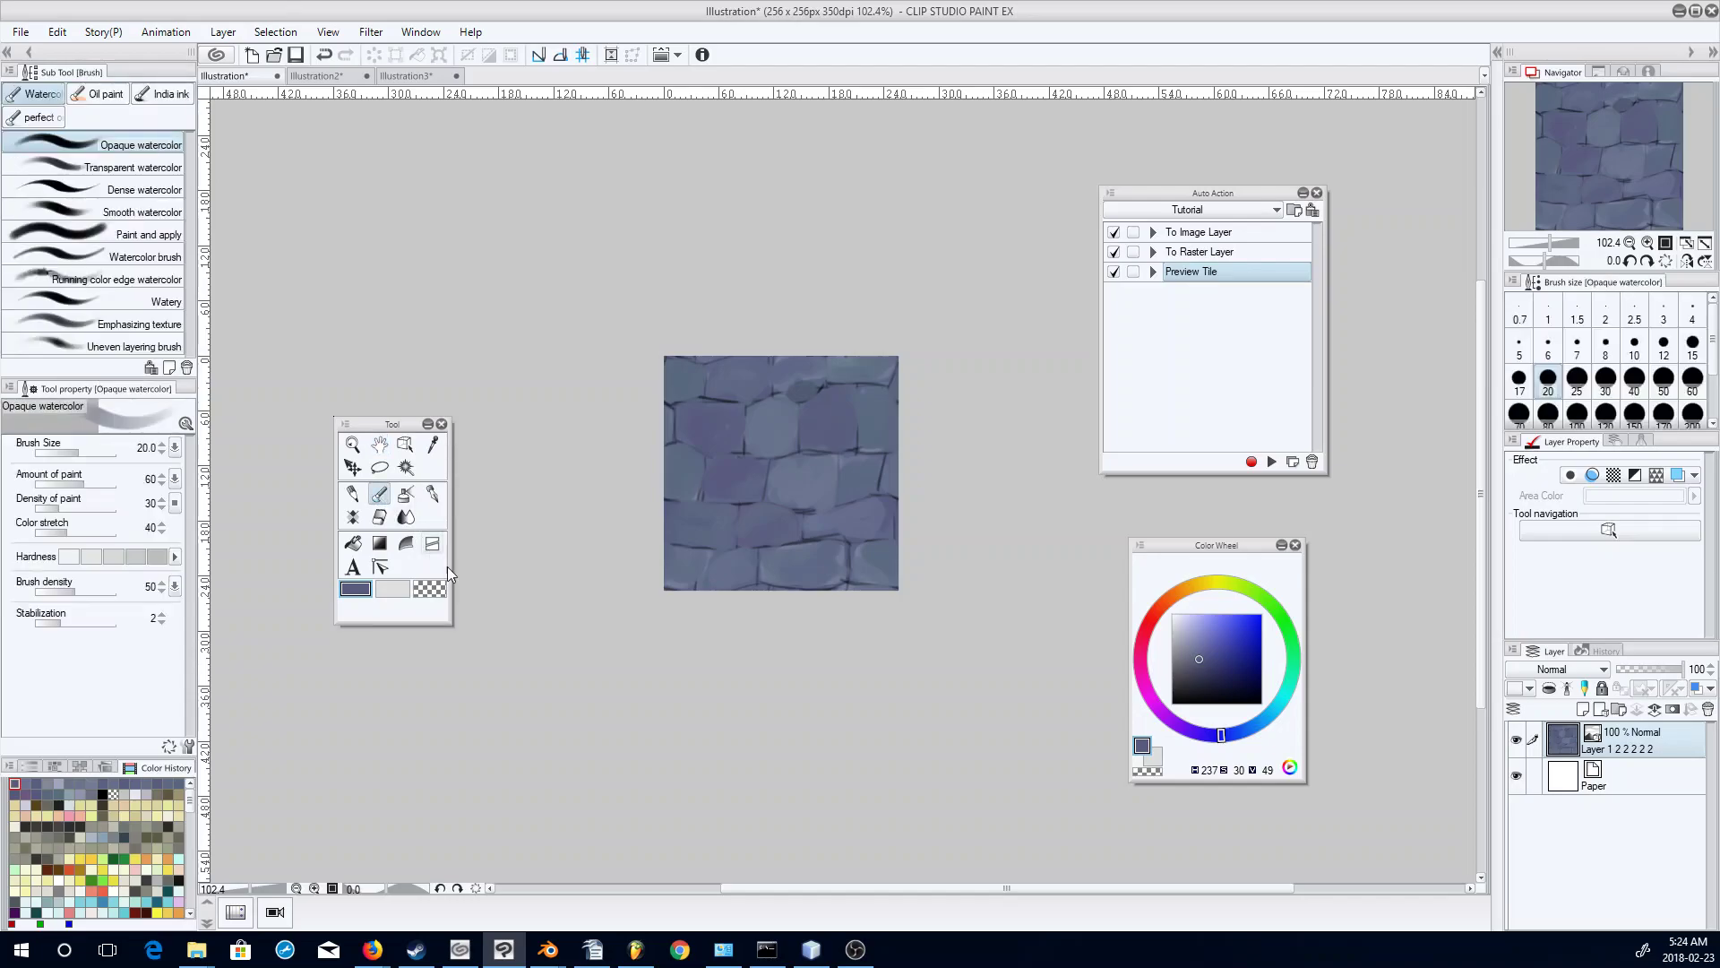
{"action": "left_click", "coordinate": [853, 484], "text": "alt"}
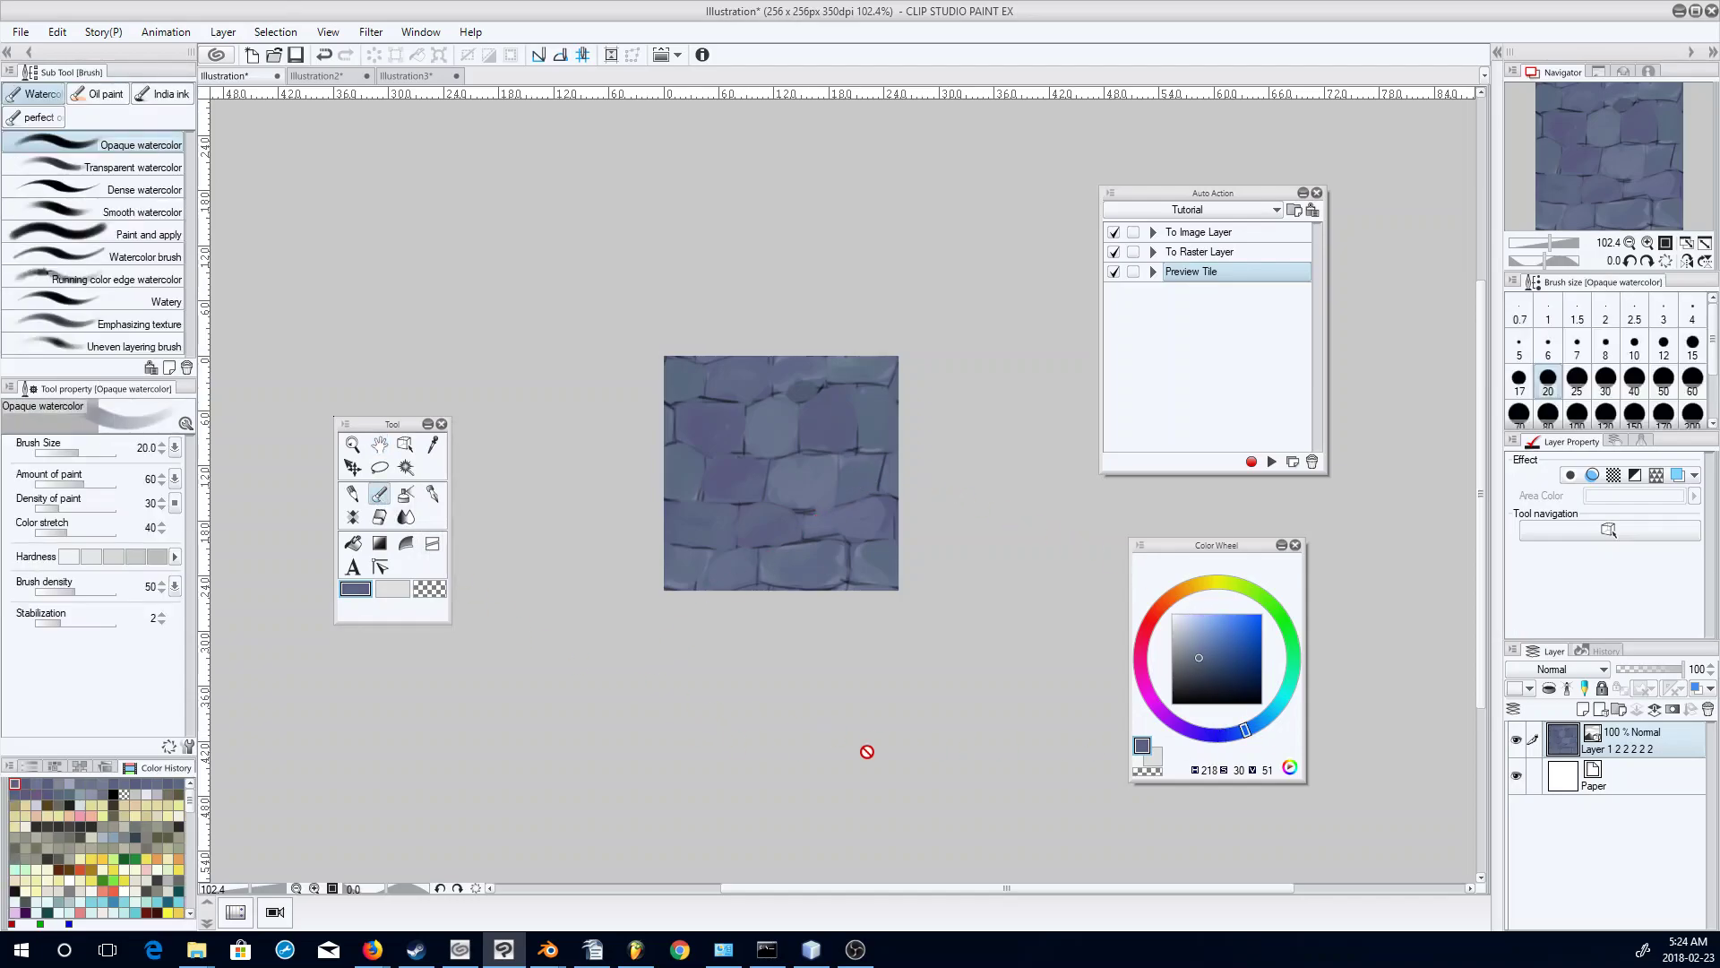
{"action": "left_click", "coordinate": [1232, 237]}
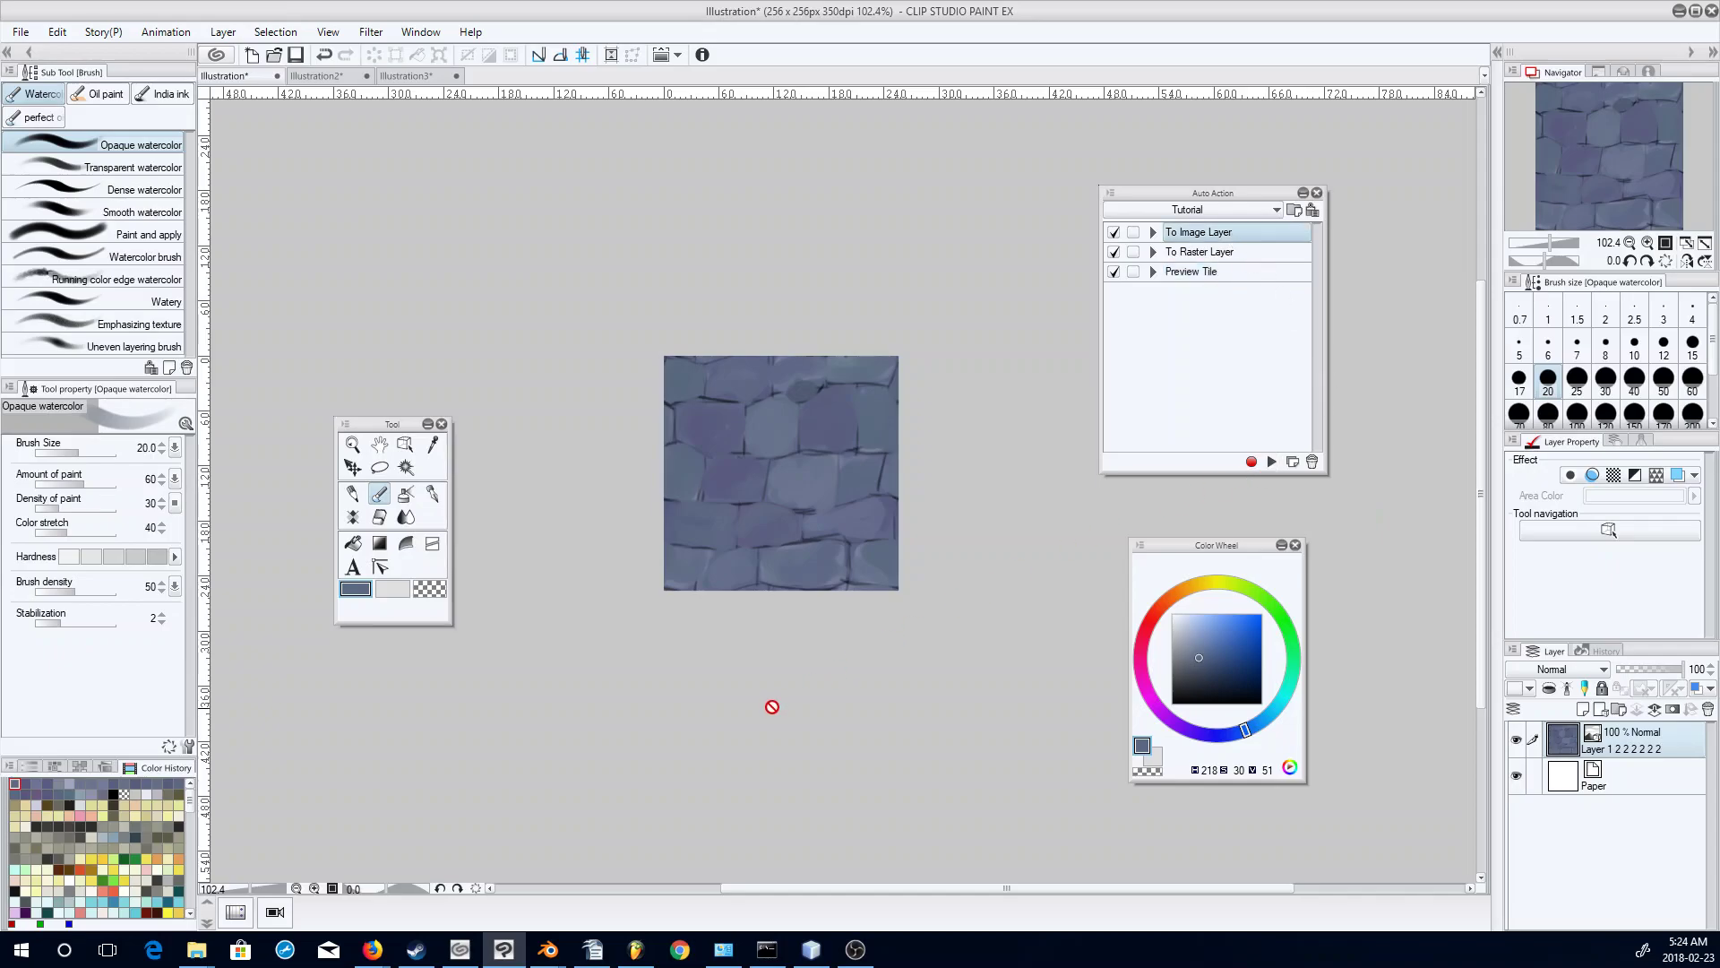
{"action": "left_click", "coordinate": [1243, 253]}
{"action": "left_click", "coordinate": [1276, 459]}
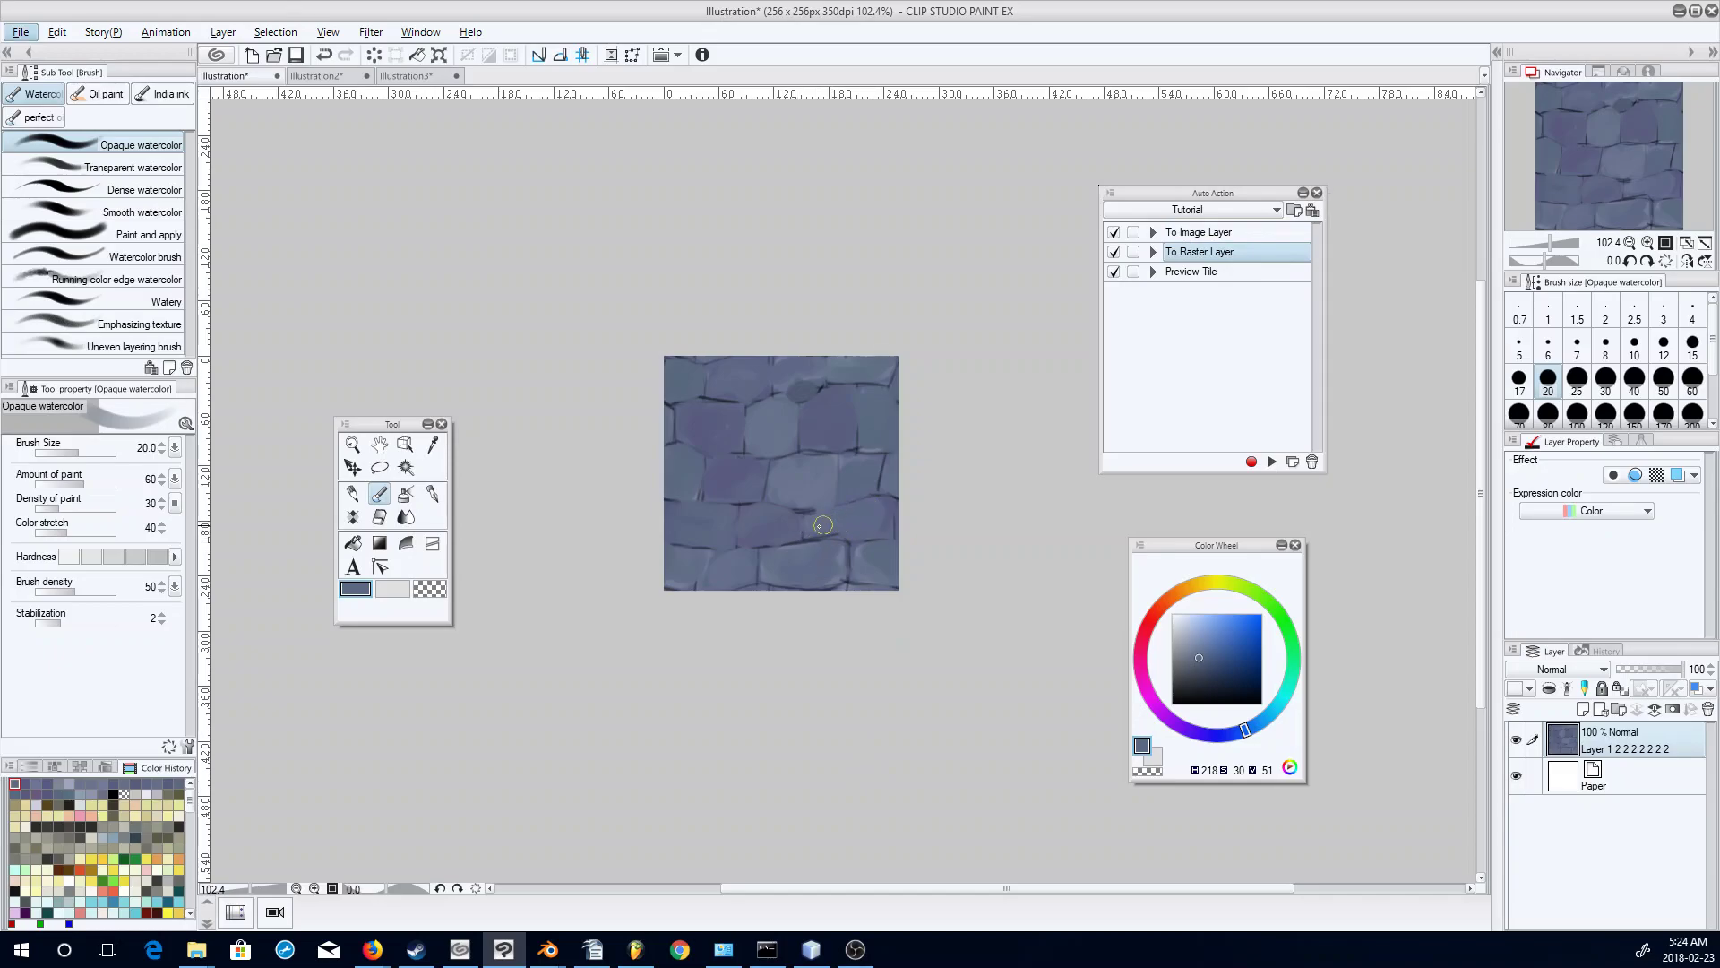
{"action": "key", "text": "alt"}
Offset the brick pattern to the right and down as a tiled image layer using the To Image Layer action, and rasterize it again.
{"action": "left_click", "coordinate": [1227, 232]}
{"action": "left_click", "coordinate": [1271, 462]}
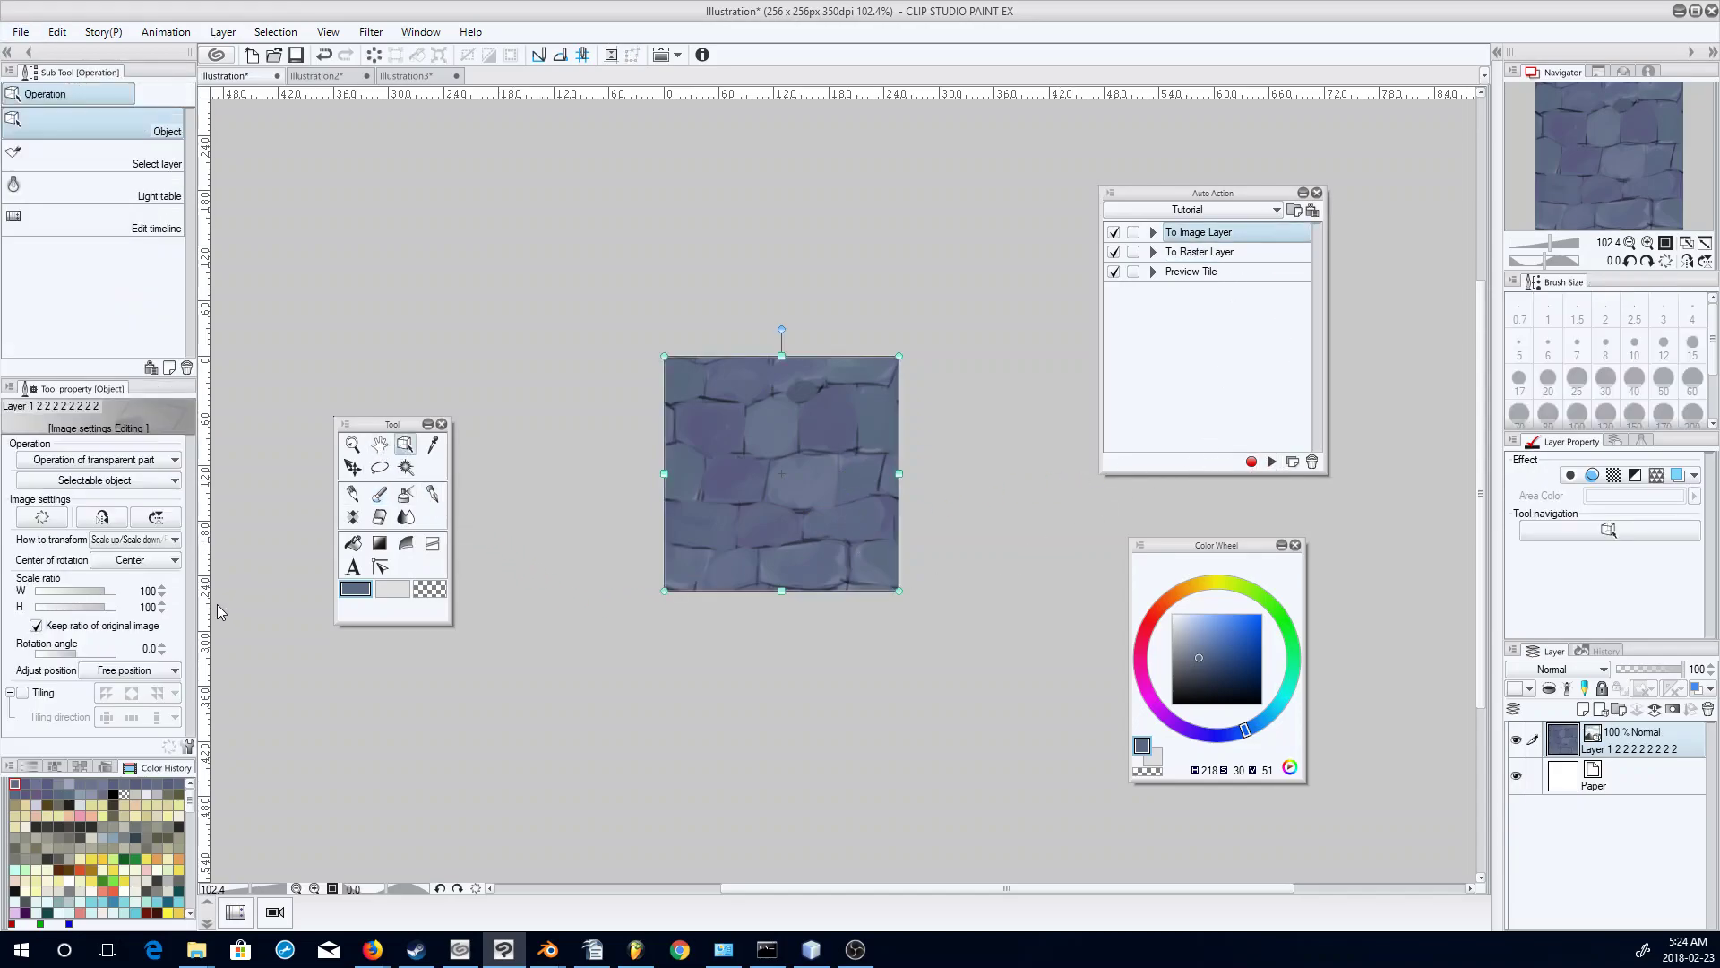
{"action": "left_click", "coordinate": [22, 693]}
{"action": "left_click_drag", "start_coordinate": [713, 445], "coordinate": [869, 497]}
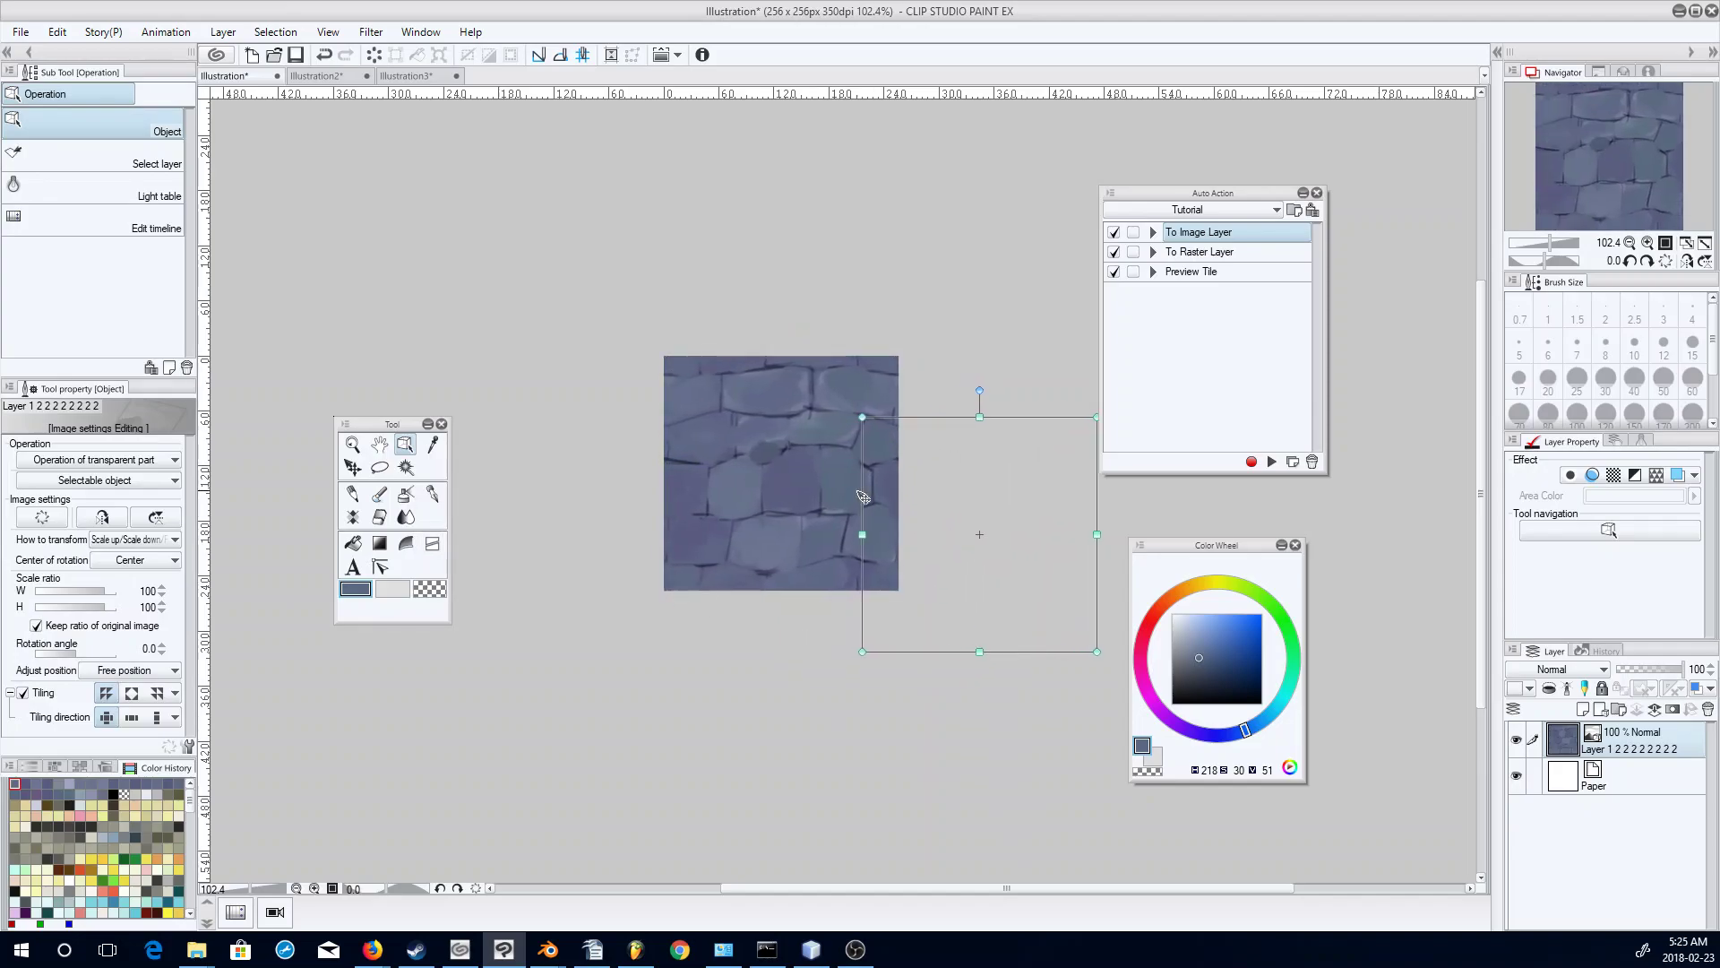
{"action": "left_click", "coordinate": [1242, 250]}
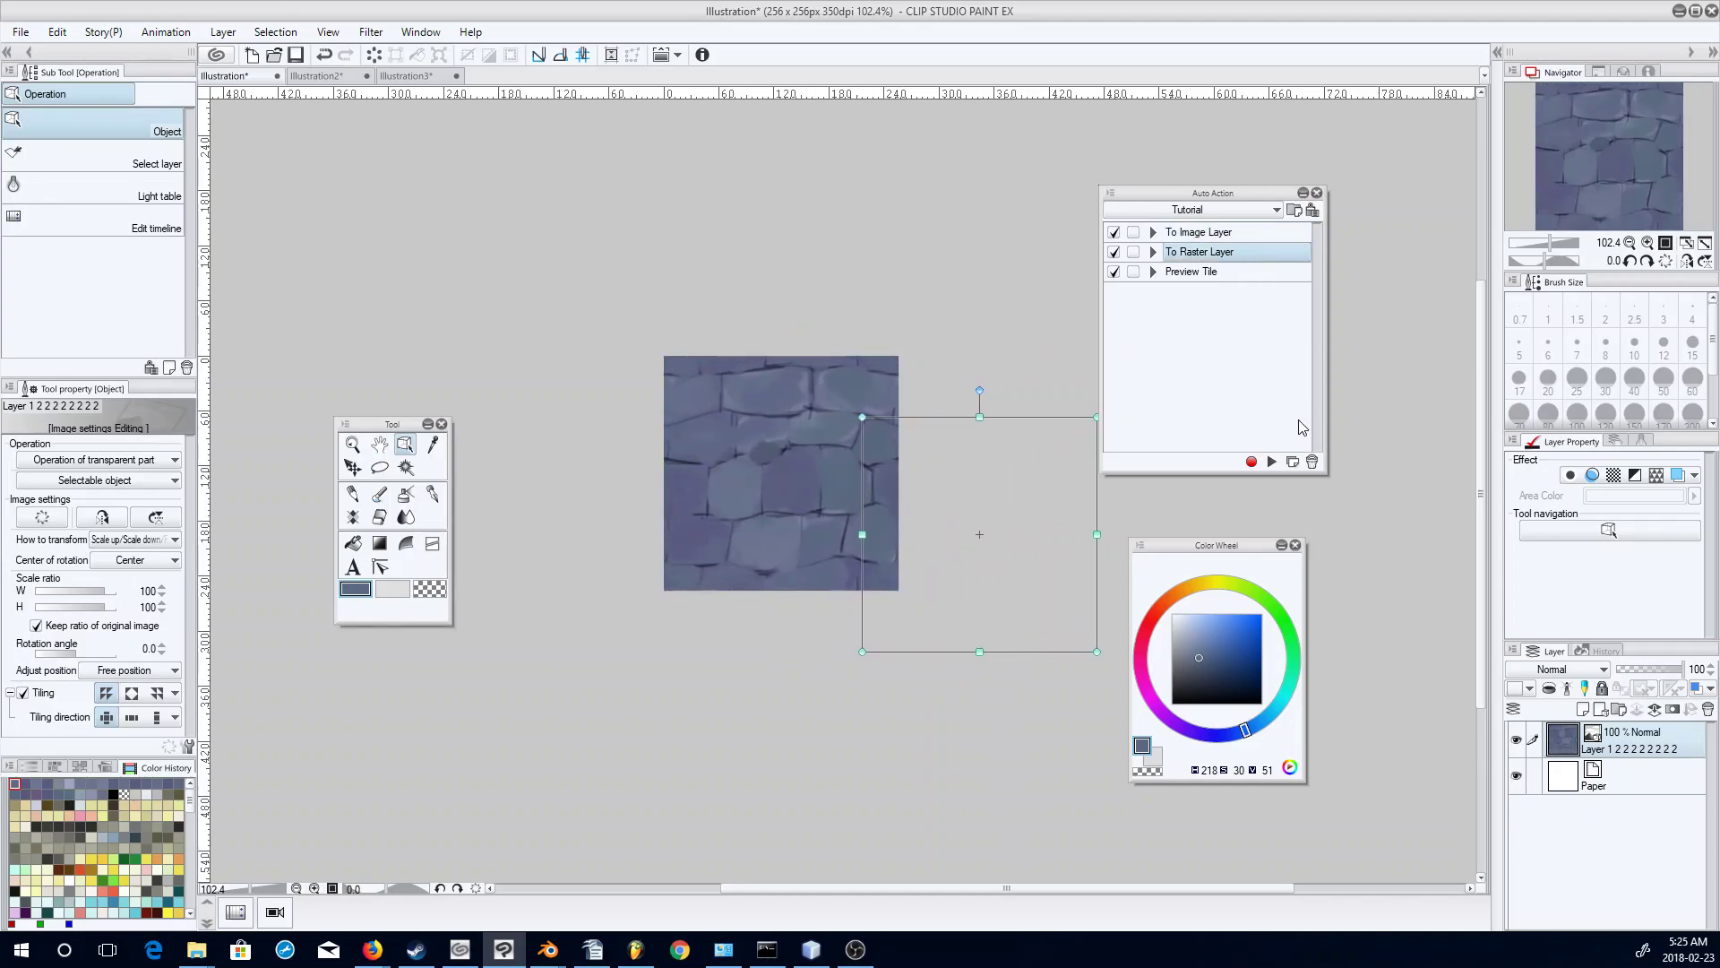
{"action": "left_click", "coordinate": [1271, 462]}
Paint light blue-grey touches (H 222, S 13, V 68) on the right-hand bricks with the Opaque watercolor brush.
{"action": "left_click", "coordinate": [736, 479], "text": "alt"}
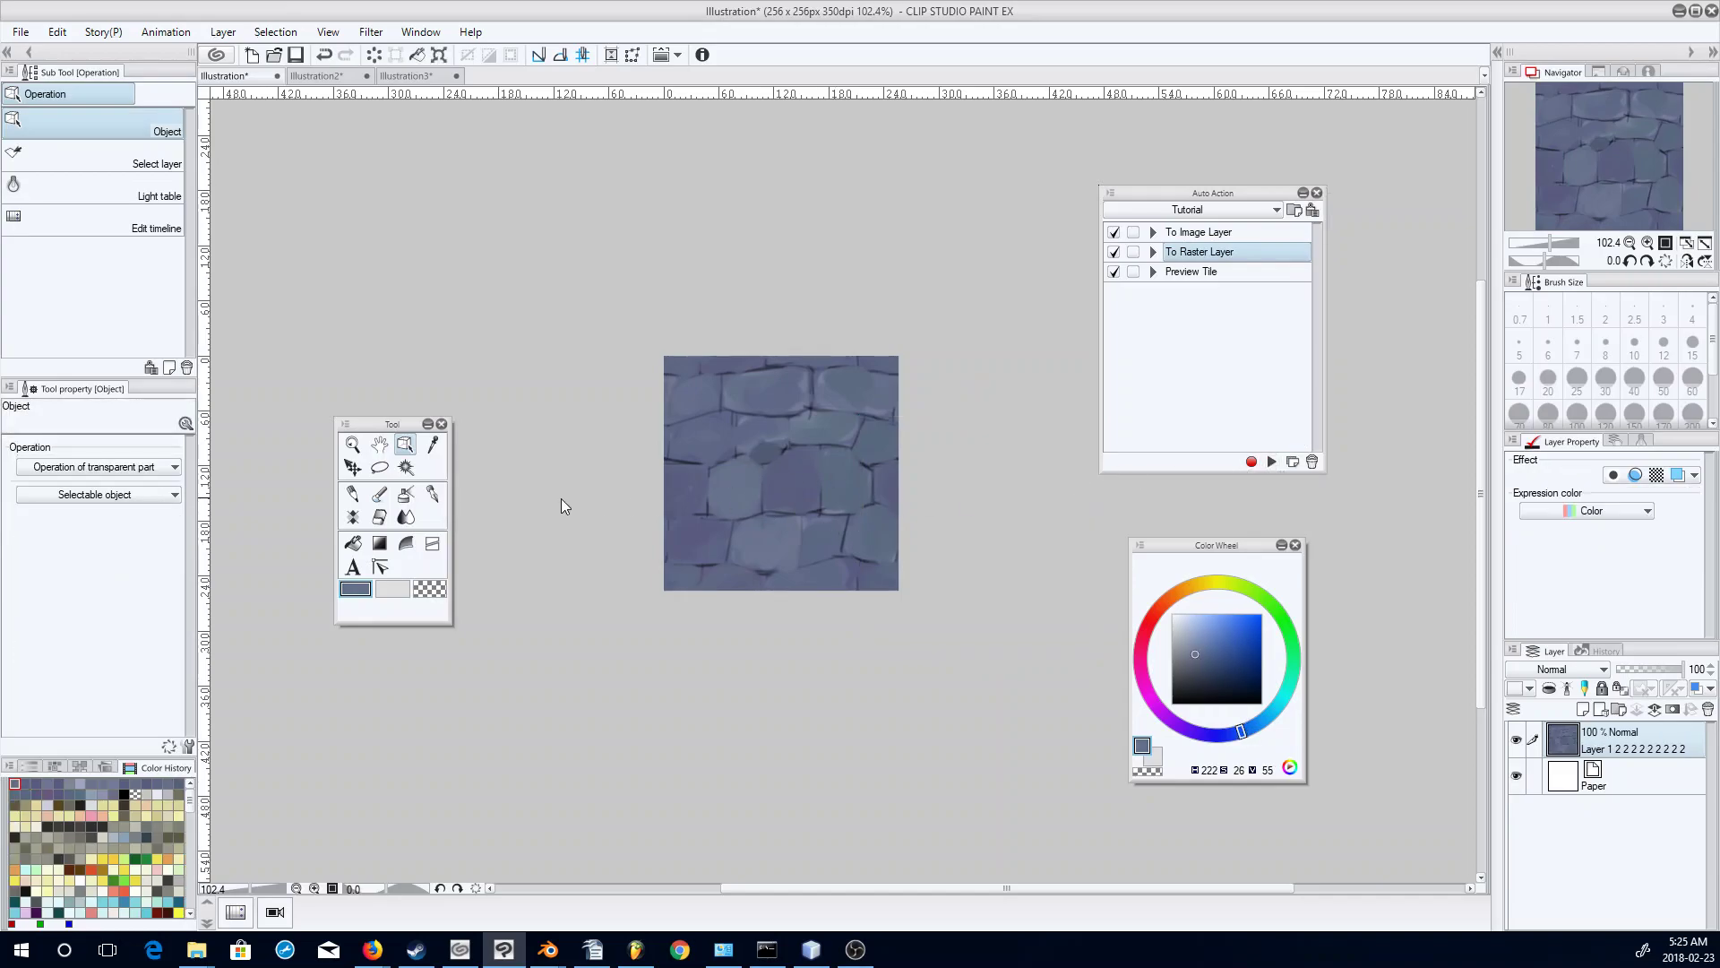
{"action": "left_click", "coordinate": [379, 493]}
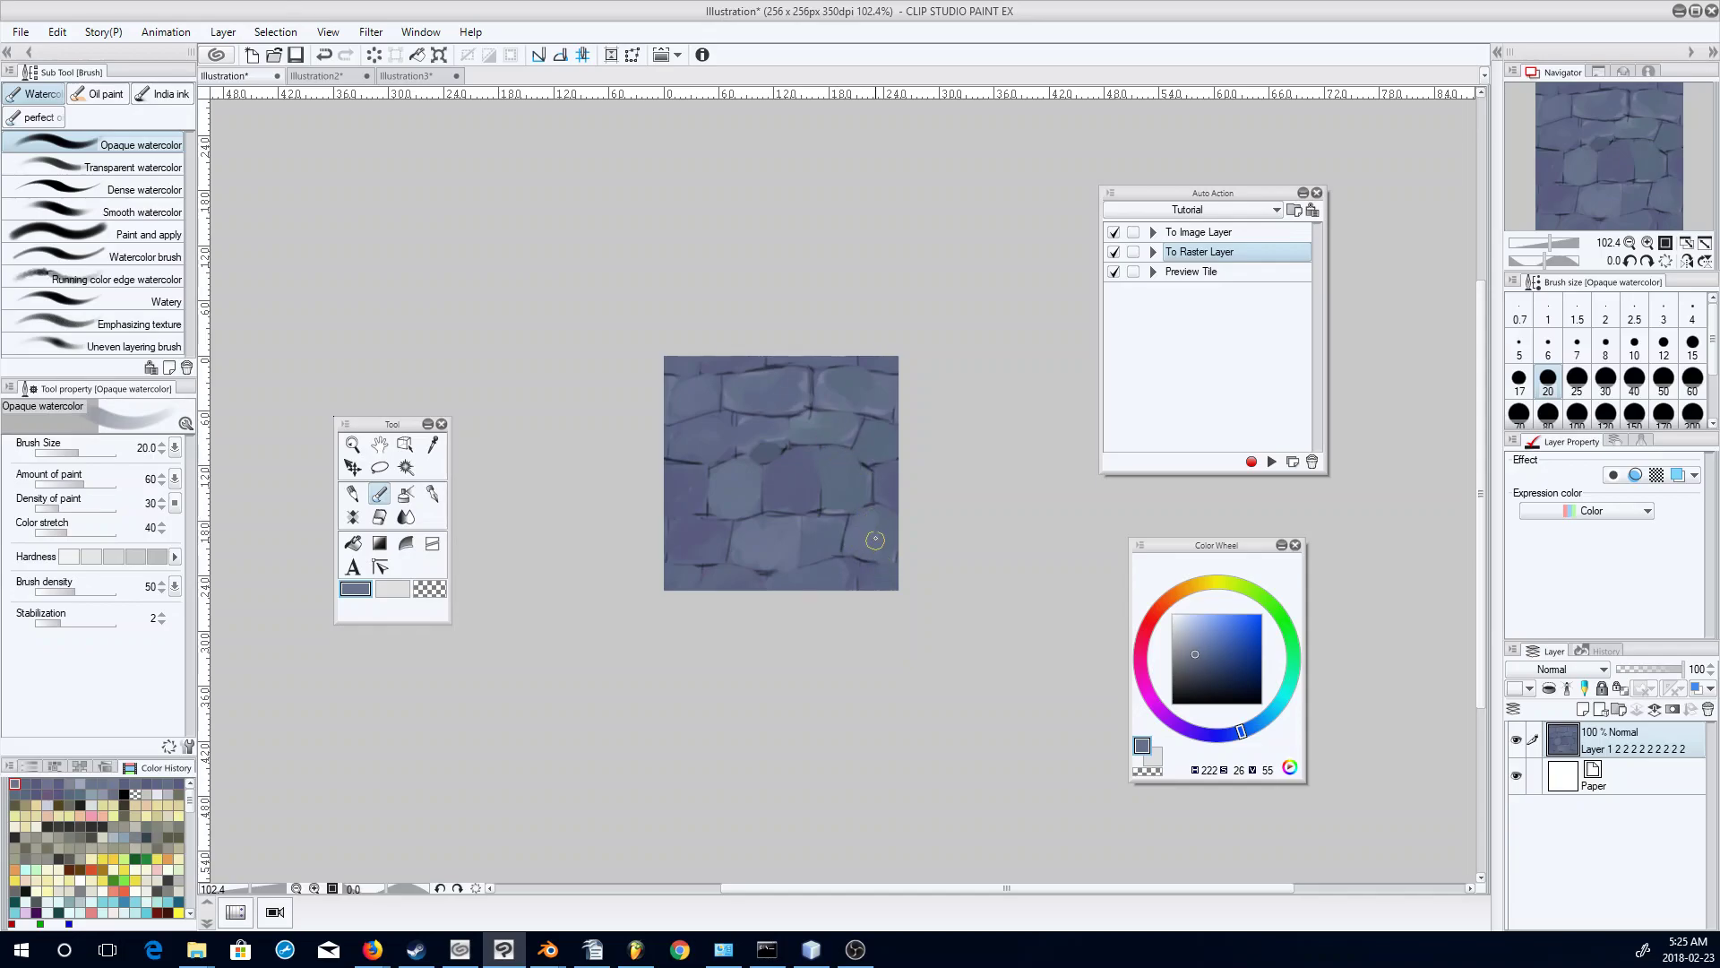
{"action": "left_click", "coordinate": [1187, 642]}
{"action": "left_click", "coordinate": [886, 539]}
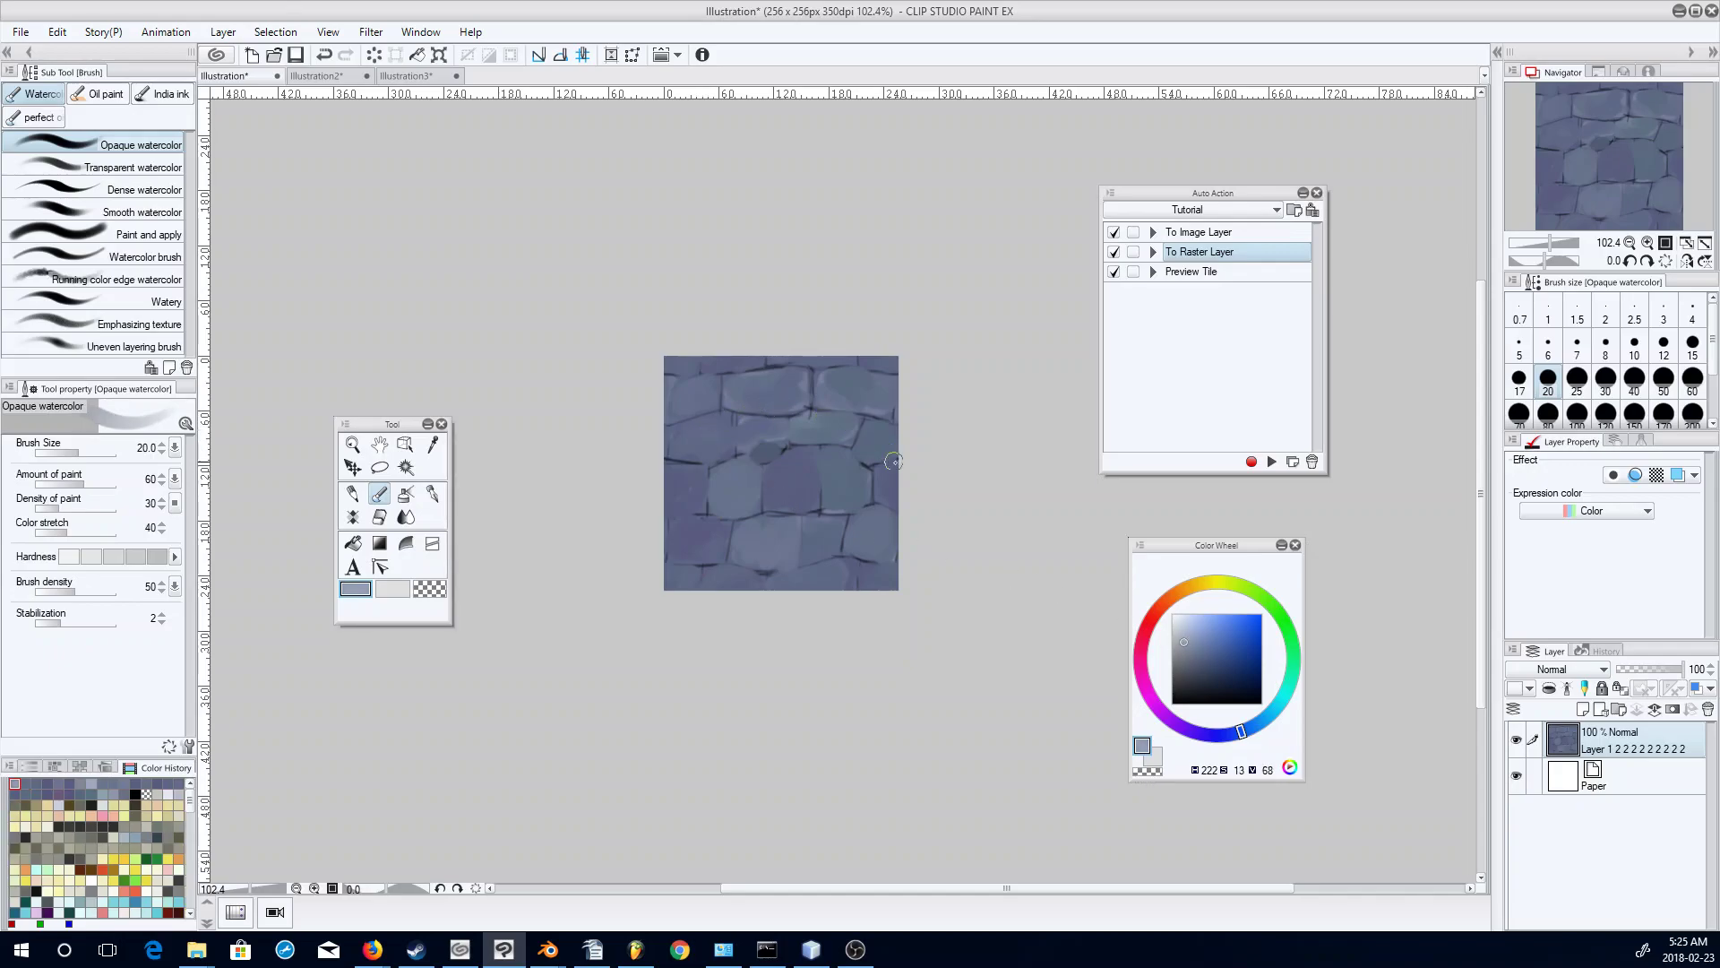
{"action": "mouse_move", "coordinate": [833, 396]}
{"action": "left_mouse_down"}
{"action": "mouse_move", "coordinate": [878, 385]}
{"action": "mouse_move", "coordinate": [828, 396]}
{"action": "mouse_move", "coordinate": [880, 405]}
{"action": "mouse_move", "coordinate": [846, 380]}
{"action": "left_mouse_up"}
{"action": "left_click", "coordinate": [867, 381], "text": "alt"}
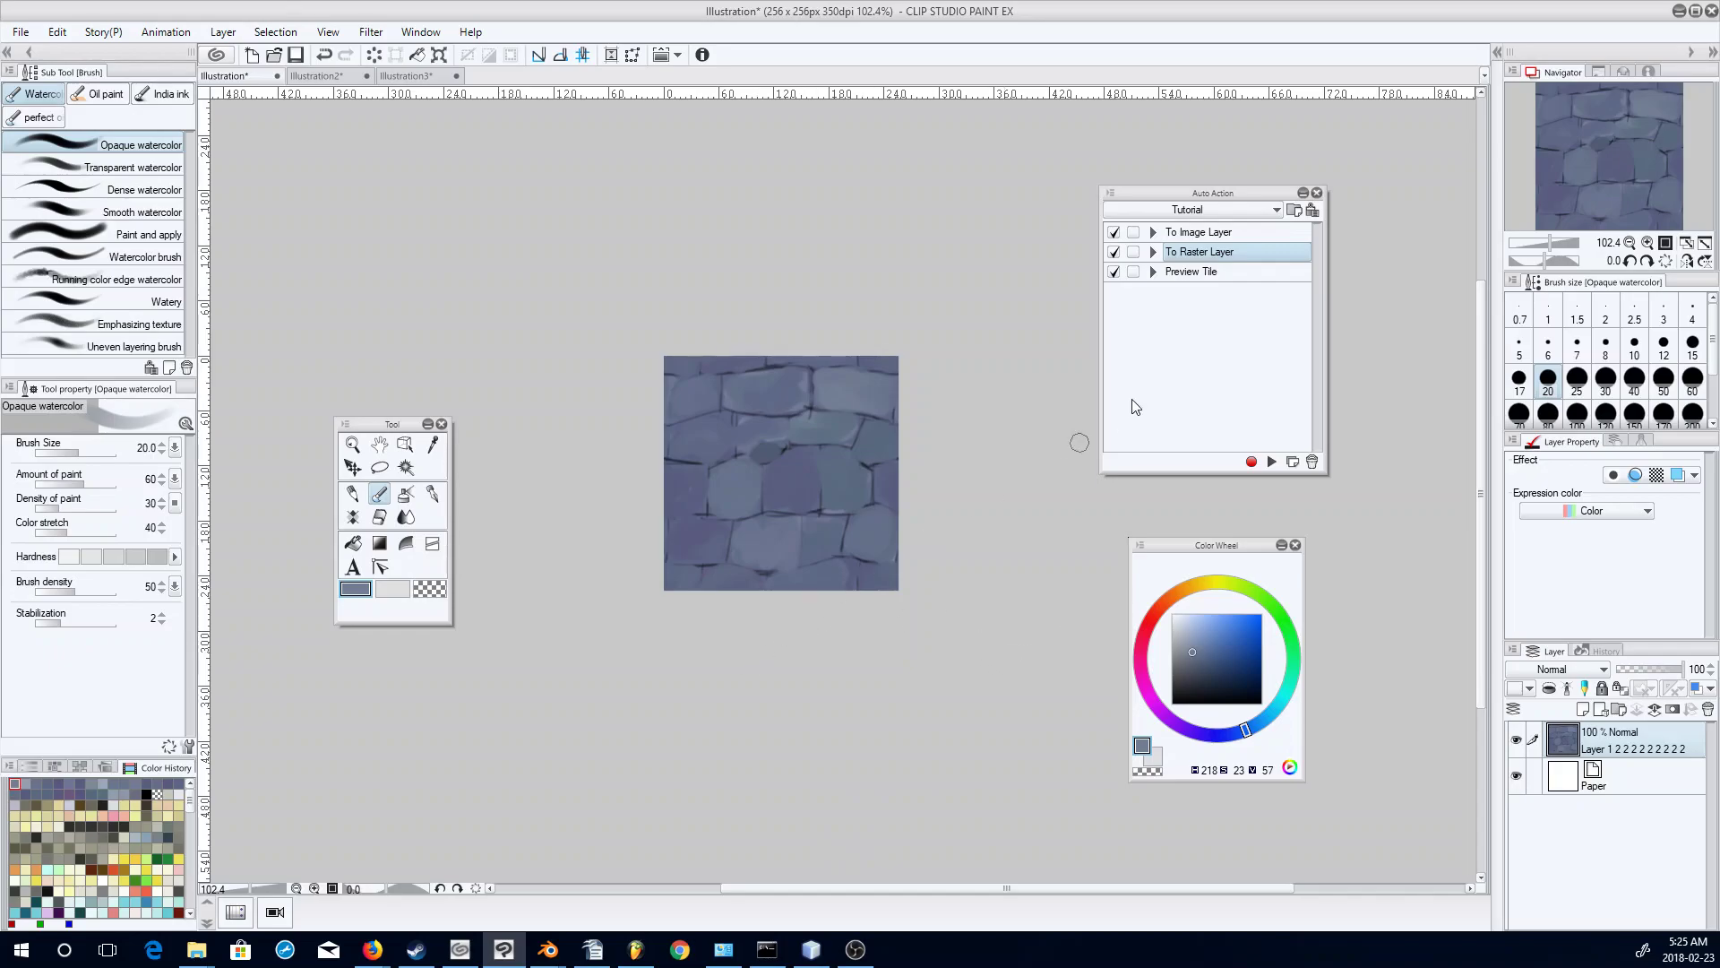
Run the Preview Tile action, tile the pasted brick image across the new A4 canvas and inspect the repetition.
{"action": "left_click", "coordinate": [1245, 273]}
{"action": "left_click", "coordinate": [1272, 461]}
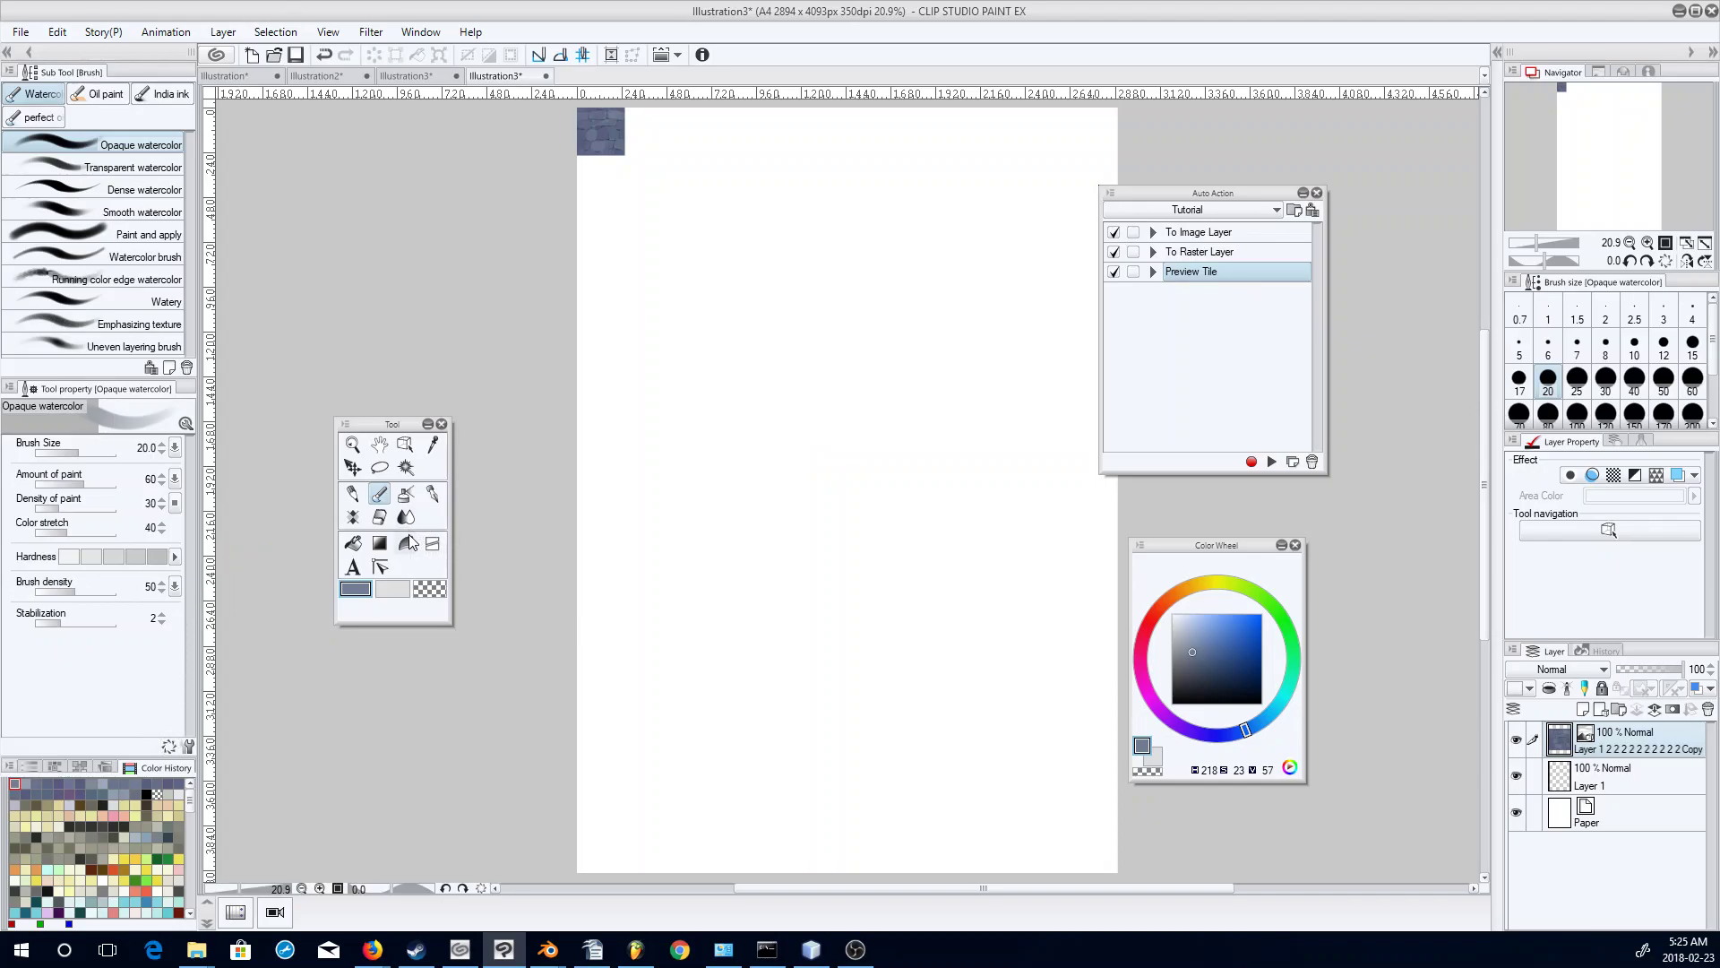
{"action": "left_click", "coordinate": [405, 444]}
{"action": "left_click", "coordinate": [24, 694]}
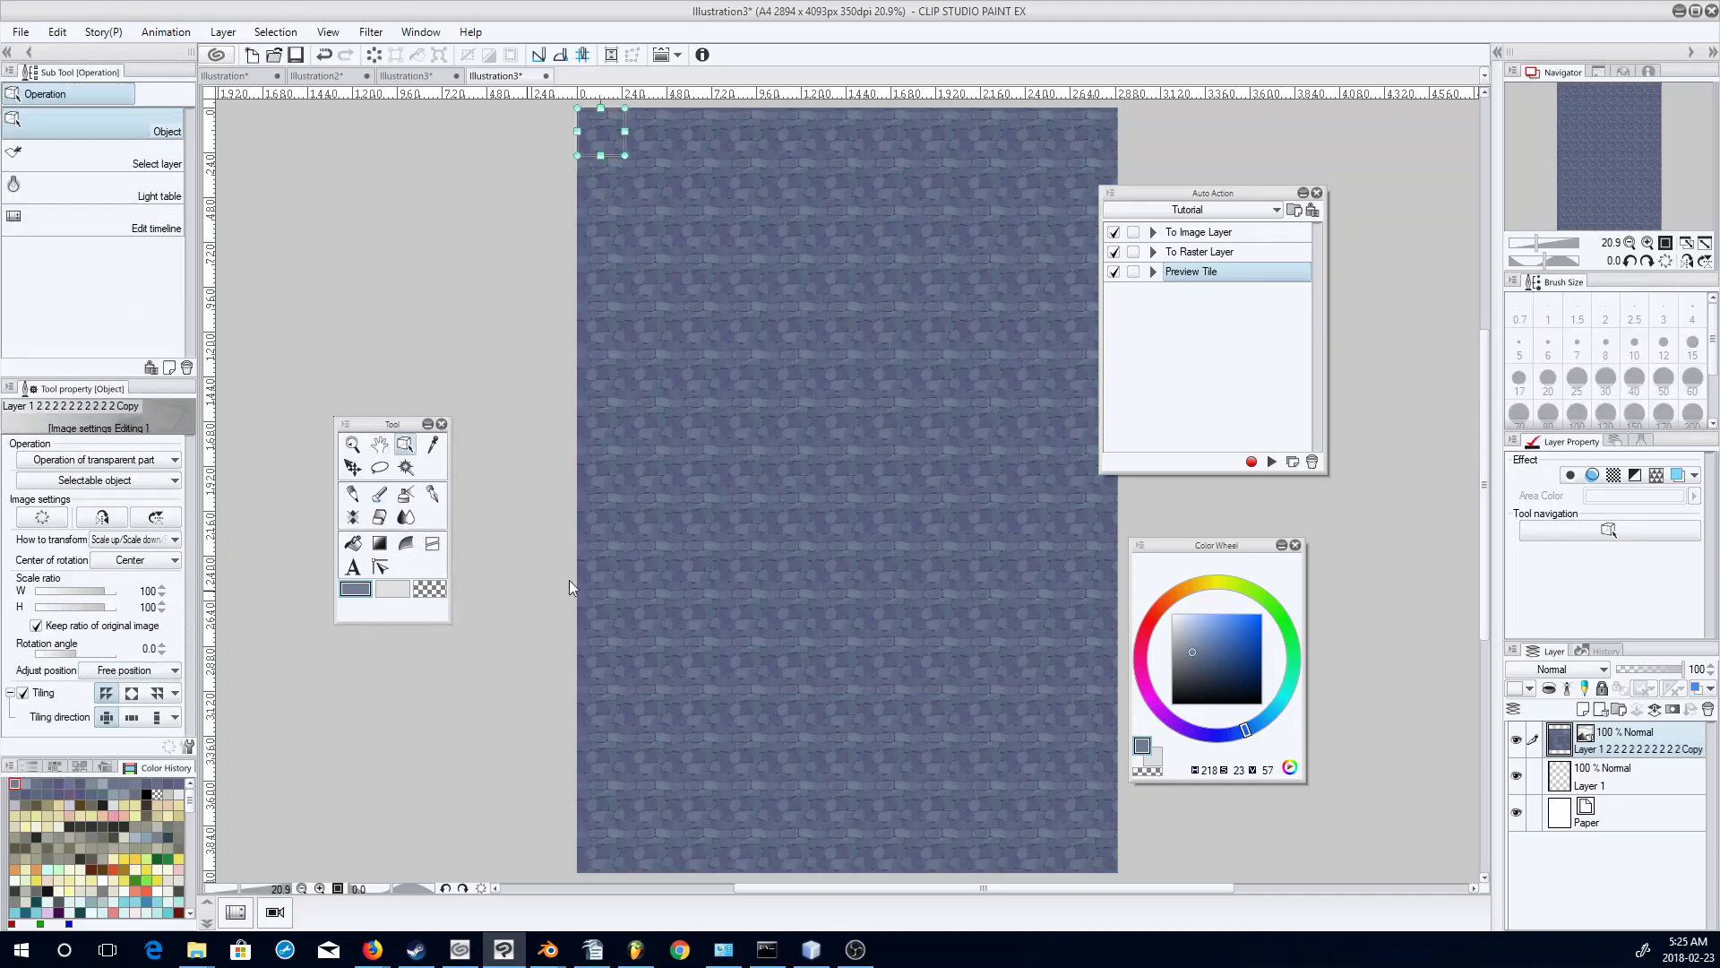
{"action": "left_click", "coordinate": [352, 445]}
{"action": "left_click_drag", "start_coordinate": [798, 588], "coordinate": [850, 546]}
{"action": "left_click_drag", "start_coordinate": [894, 462], "coordinate": [860, 639]}
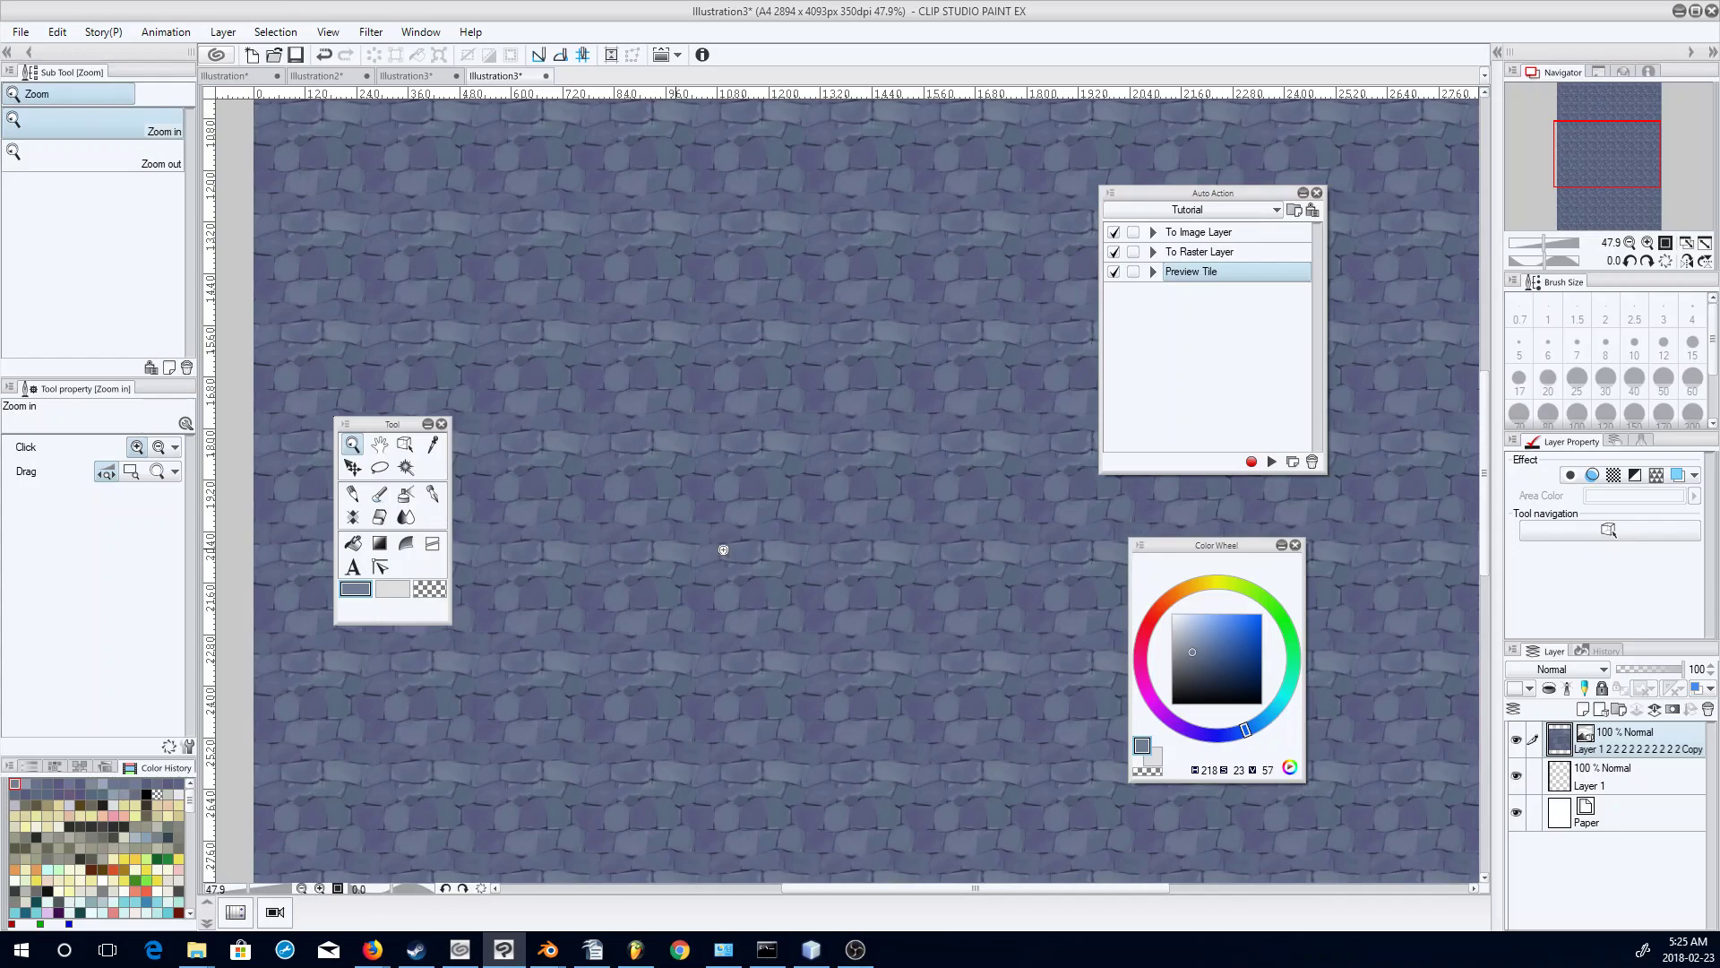
Go back to the brick illustration and run the To Raster Layer action so the layer can be painted with the Opaque watercolor brush.
{"action": "left_click", "coordinate": [244, 73]}
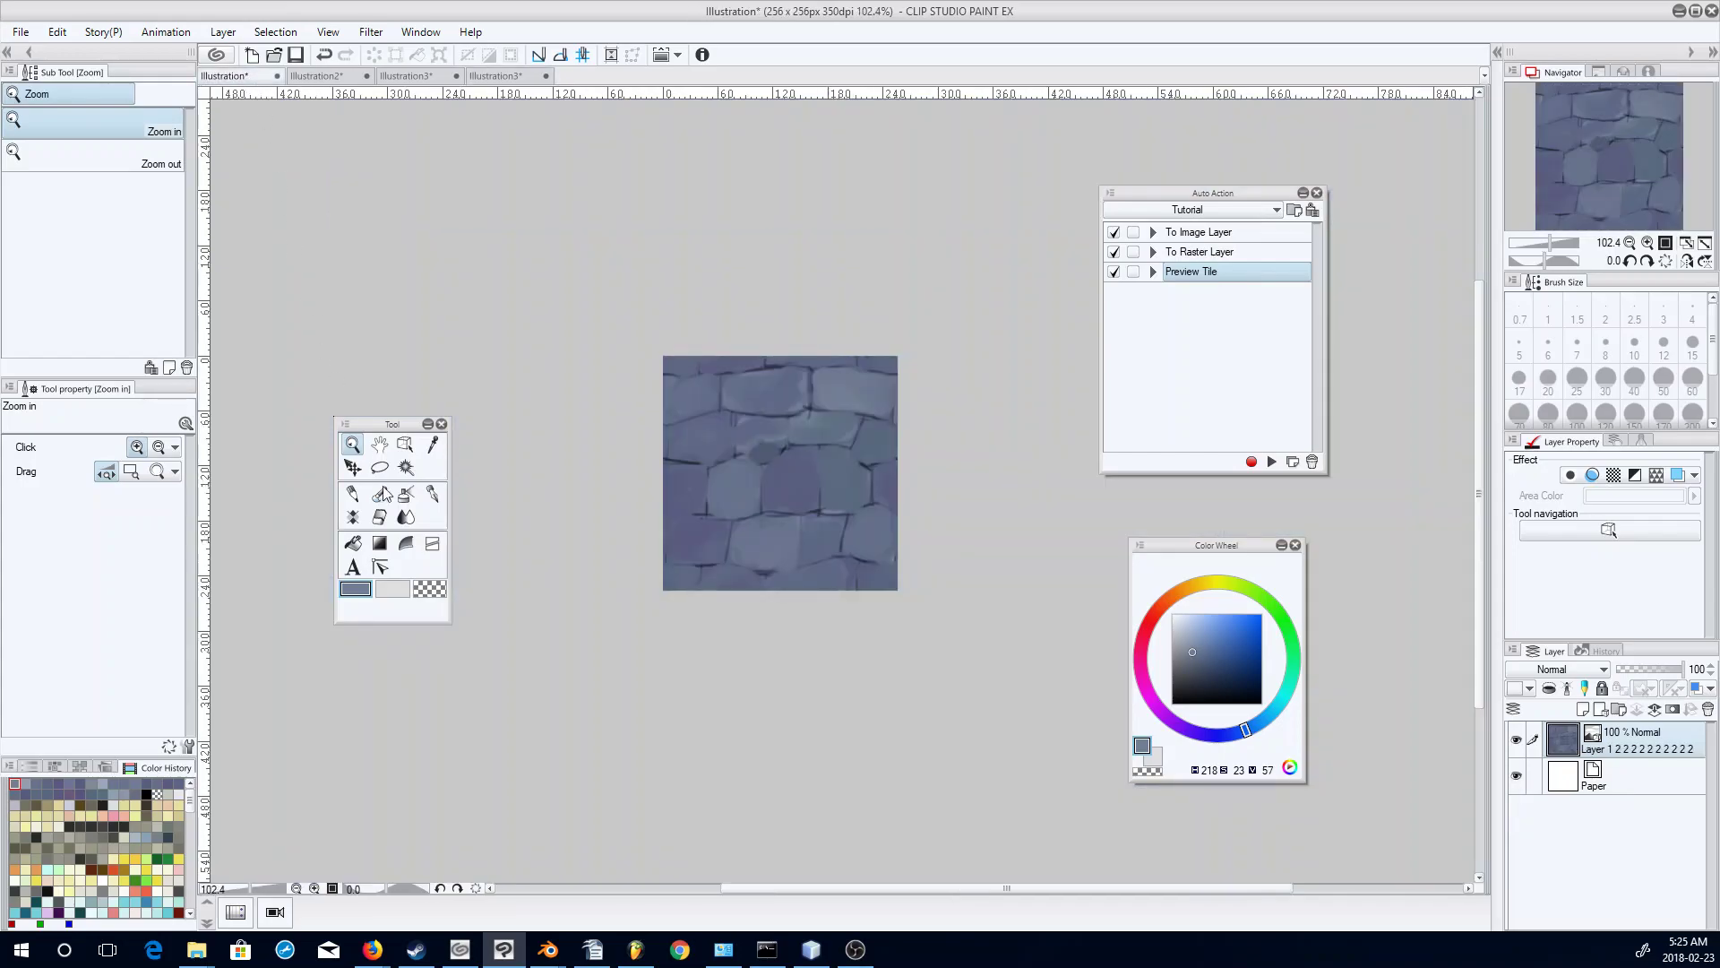
{"action": "key", "text": "alt"}
{"action": "left_click", "coordinate": [379, 493]}
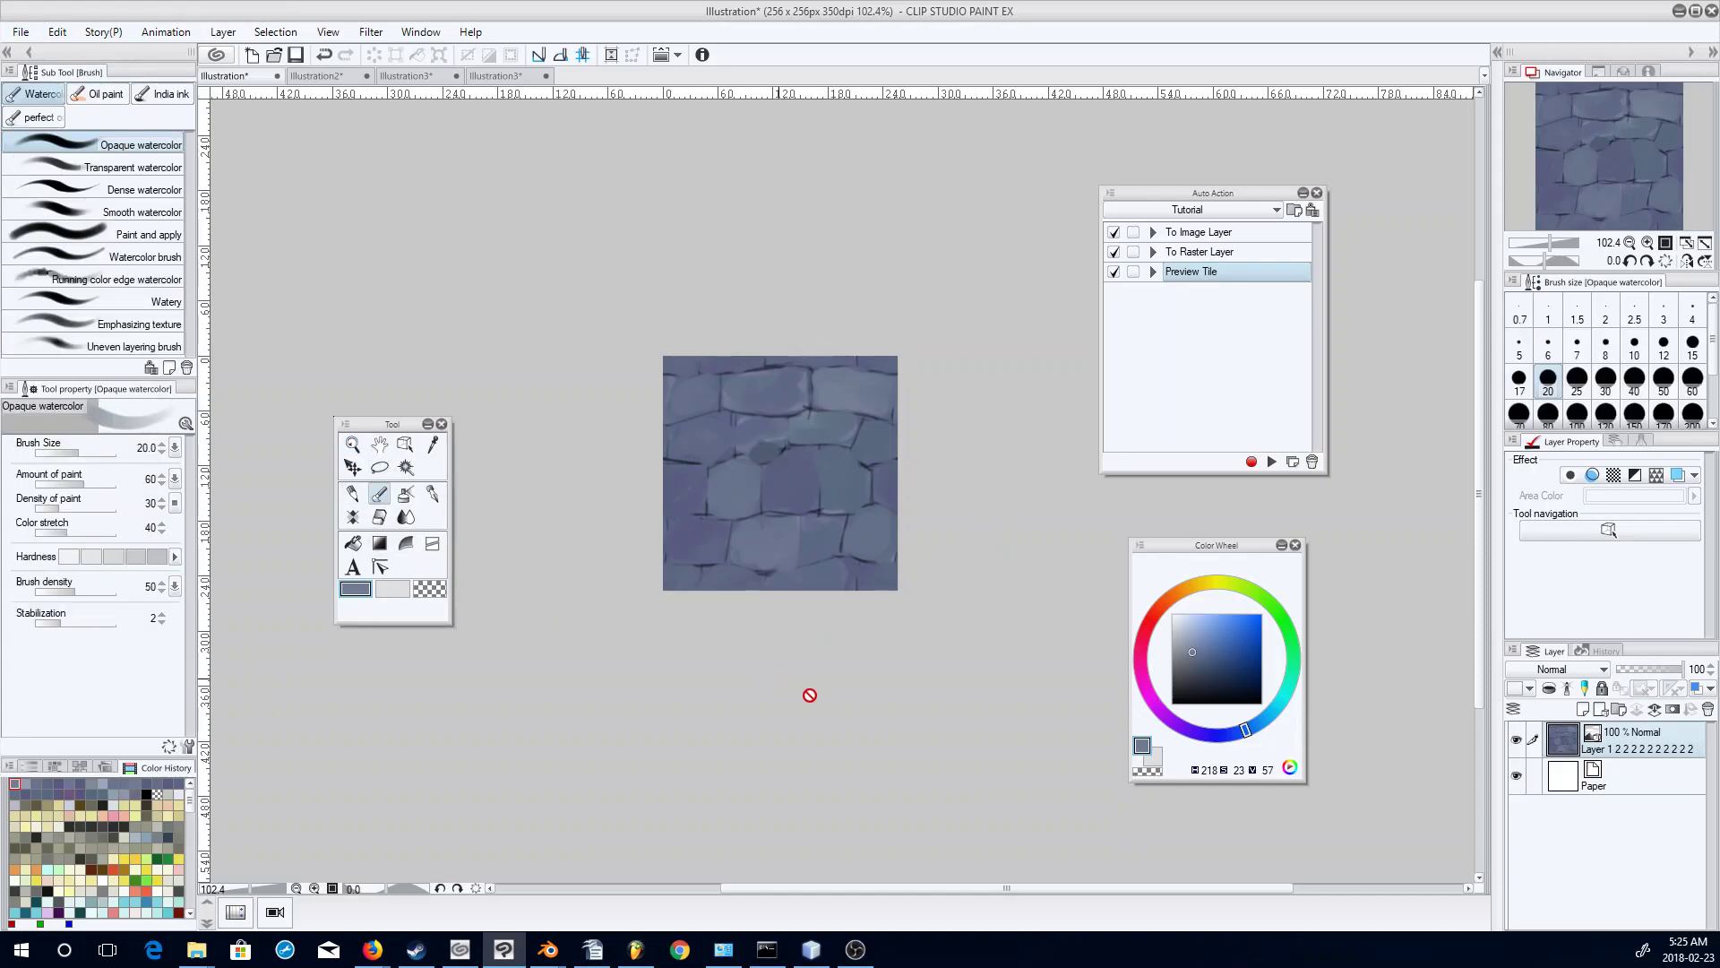
{"action": "left_click", "coordinate": [802, 459], "text": "alt"}
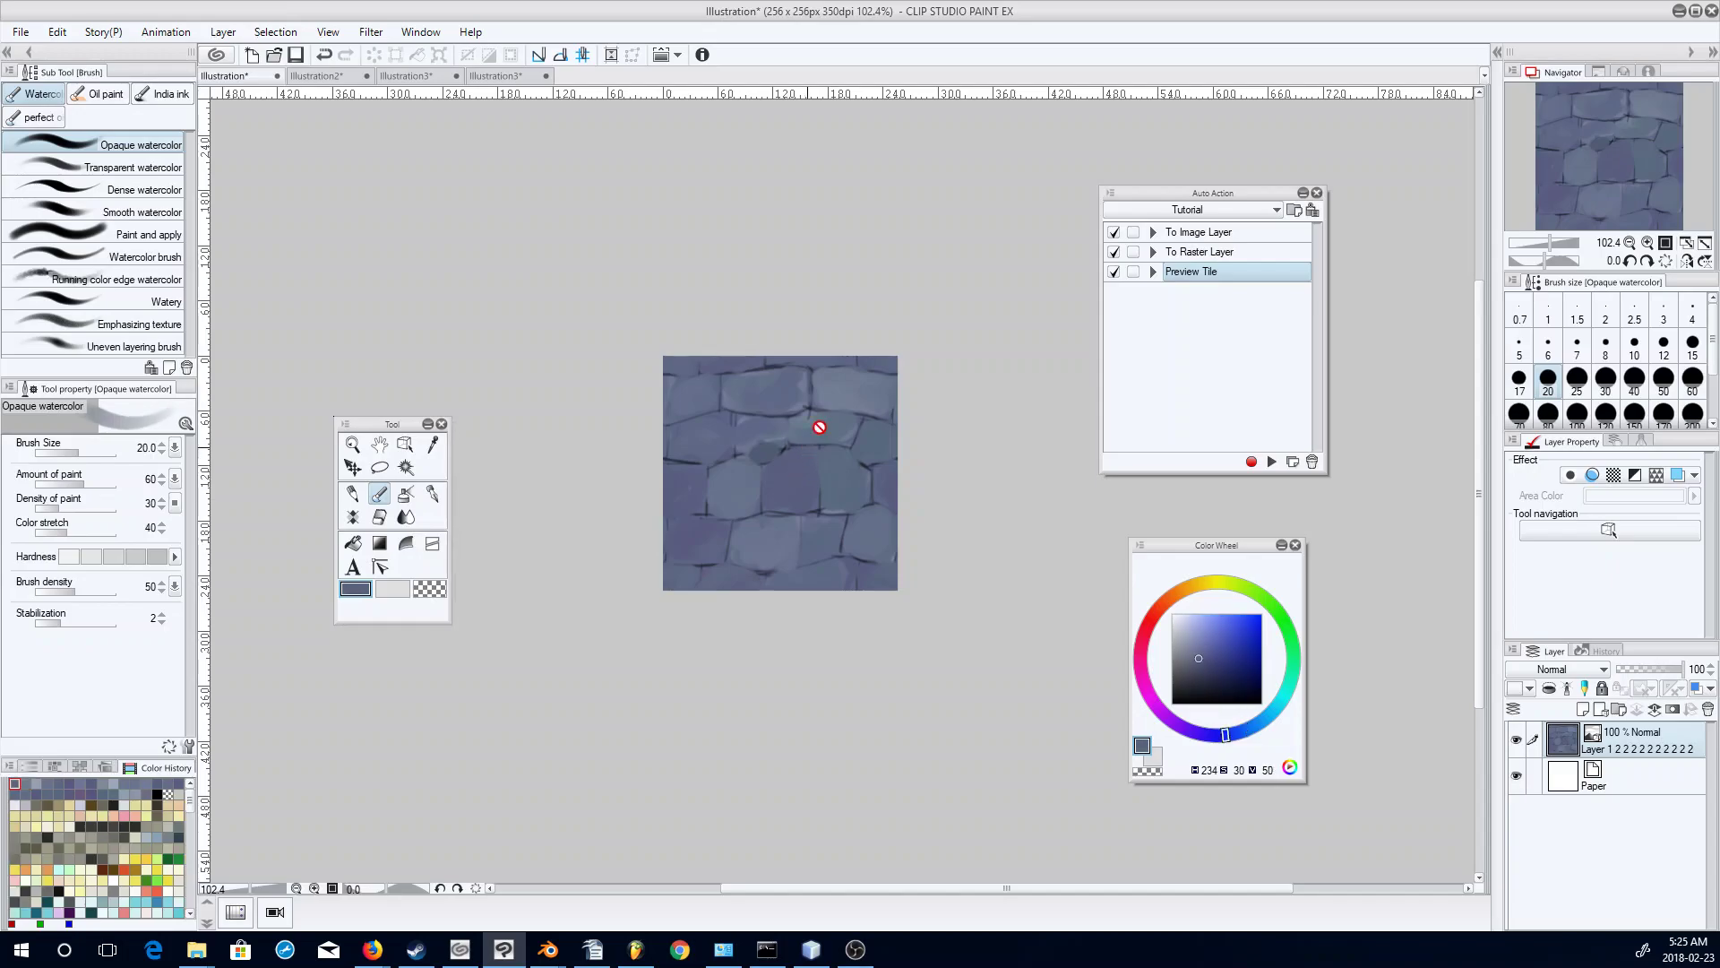
{"action": "left_click", "coordinate": [1261, 252]}
{"action": "left_click", "coordinate": [1272, 461]}
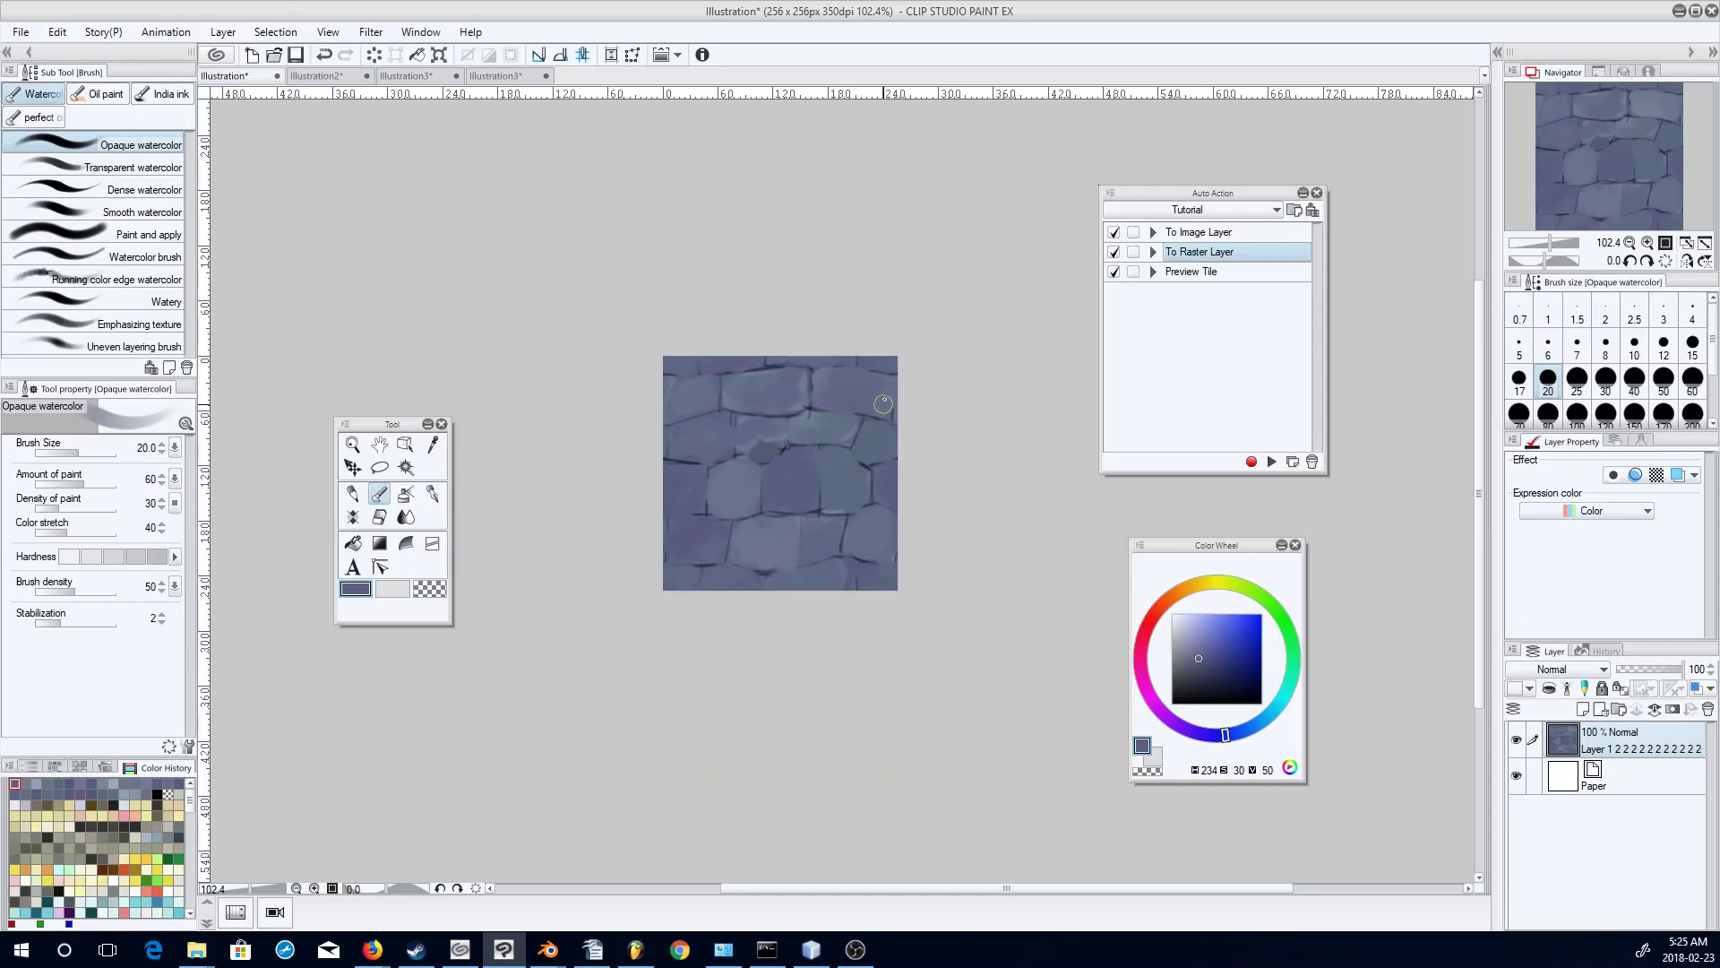
Paint over the lower middle bricks with the size 20 Opaque watercolor brush, using colors sampled from neighboring bricks.
{"action": "left_click", "coordinate": [840, 466], "text": "alt"}
{"action": "mouse_move", "coordinate": [735, 542]}
{"action": "left_mouse_down"}
{"action": "mouse_move", "coordinate": [713, 543]}
{"action": "mouse_move", "coordinate": [792, 533]}
{"action": "left_mouse_up"}
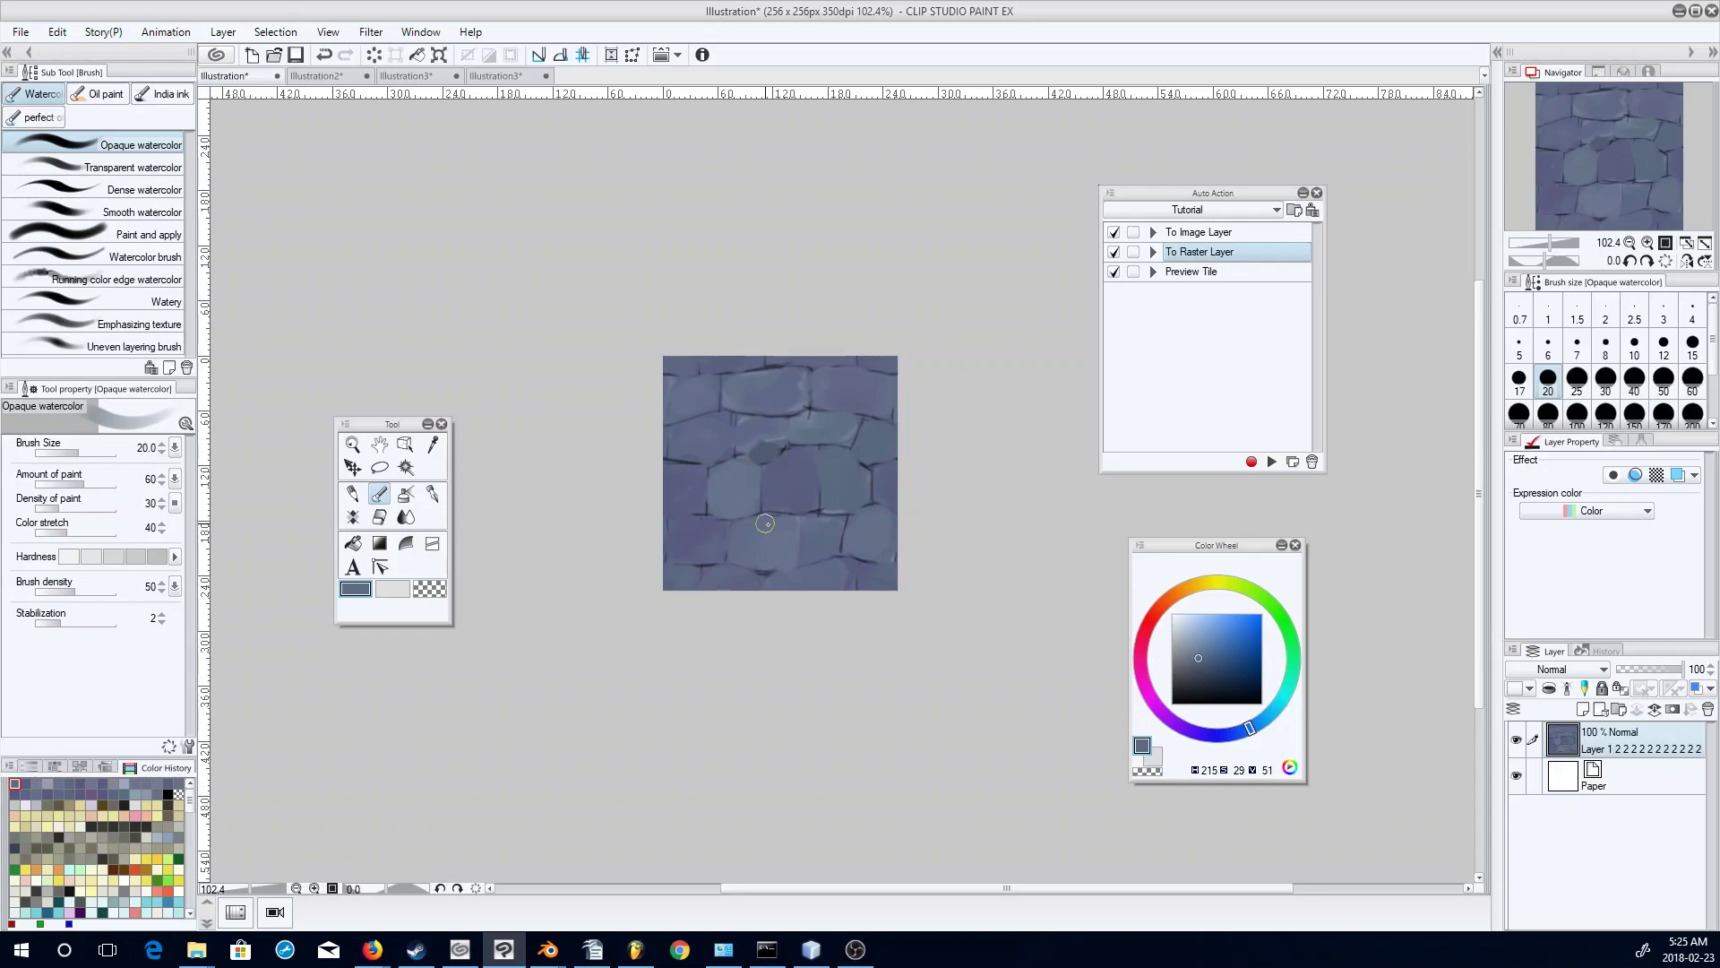
{"action": "left_click", "coordinate": [723, 418], "text": "alt"}
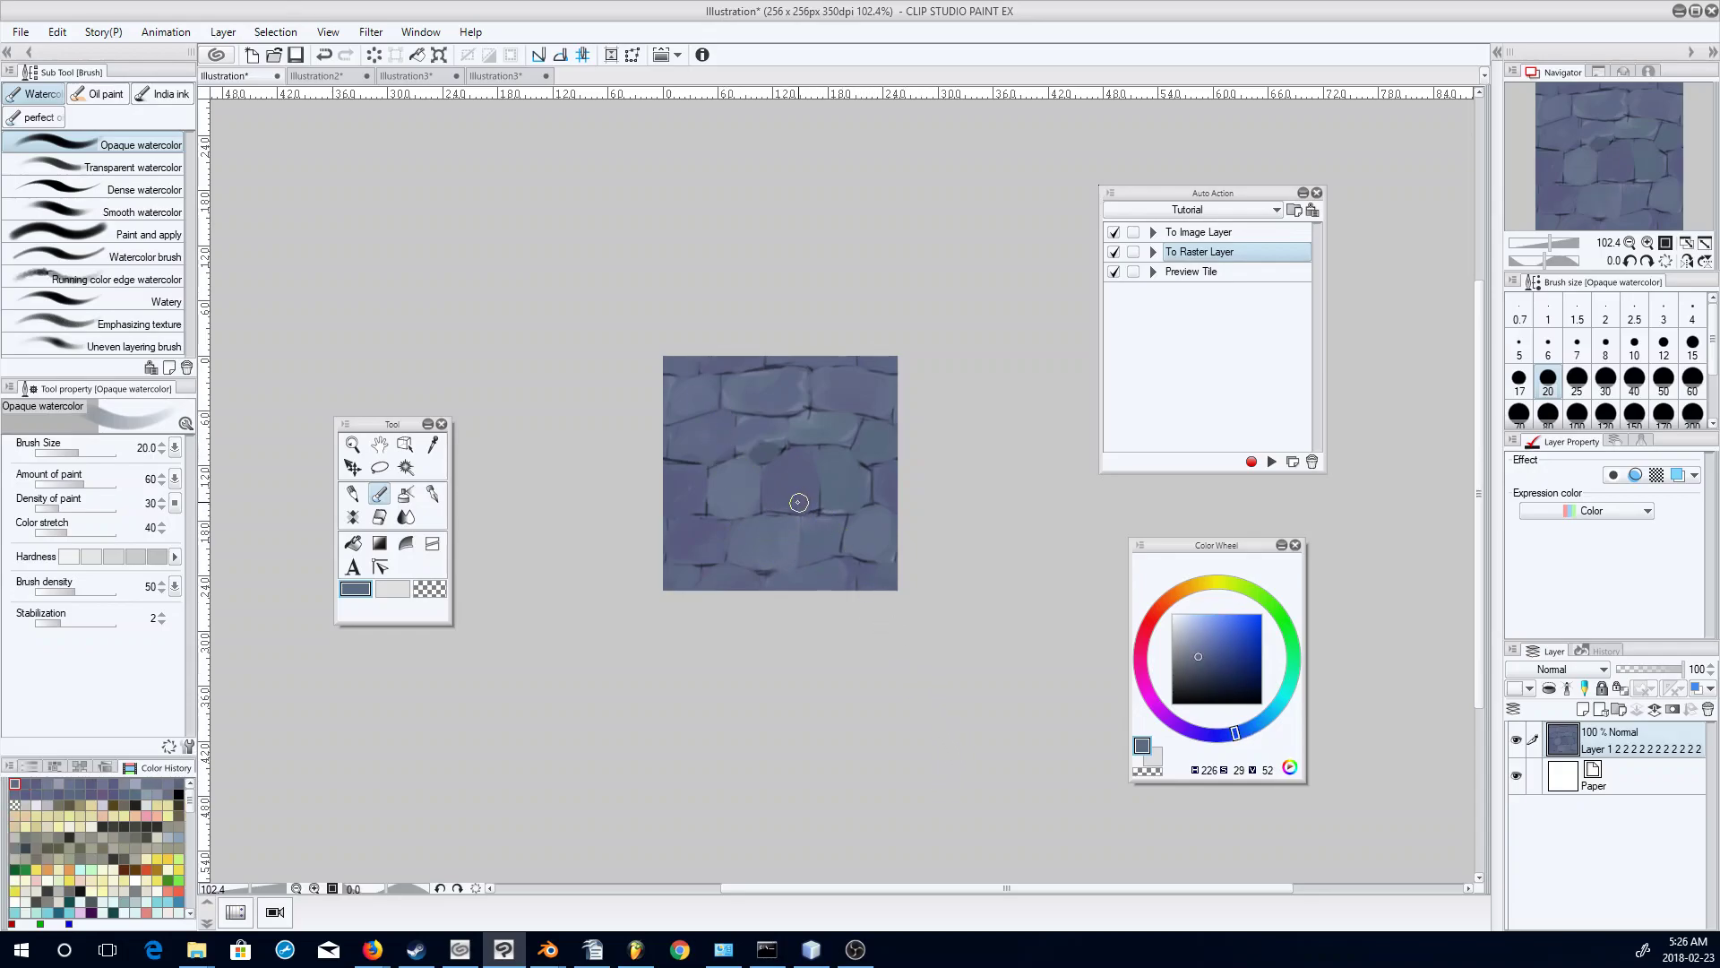
Reduce the brush size to 10 and retouch the small stone above the central bricks with sampled brick colors.
{"action": "key", "text": "ctrl+space"}
{"action": "left_click_drag", "start_coordinate": [745, 527], "coordinate": [763, 519]}
{"action": "key", "text": "space"}
{"action": "left_click_drag", "start_coordinate": [823, 471], "coordinate": [786, 536]}
{"action": "key", "text": "bracketleft"}
{"action": "key", "text": "bracketleft"}
{"action": "key", "text": "bracketleft"}
{"action": "key", "text": "bracketleft"}
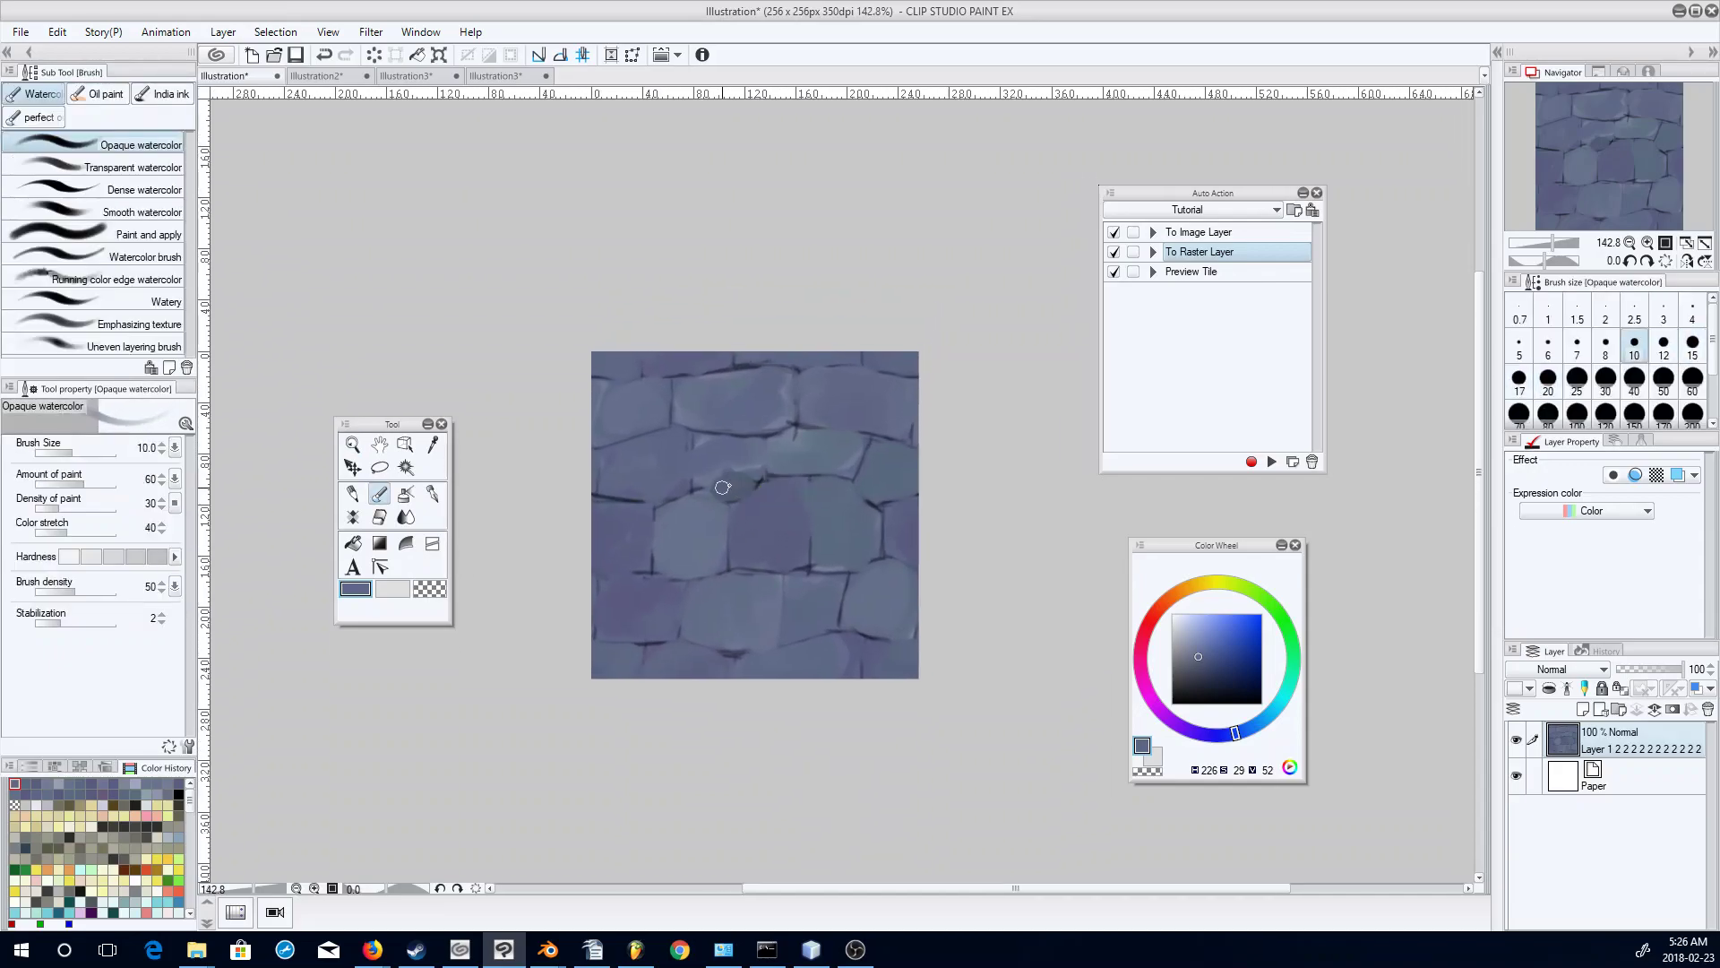
{"action": "left_click", "coordinate": [737, 482], "text": "alt"}
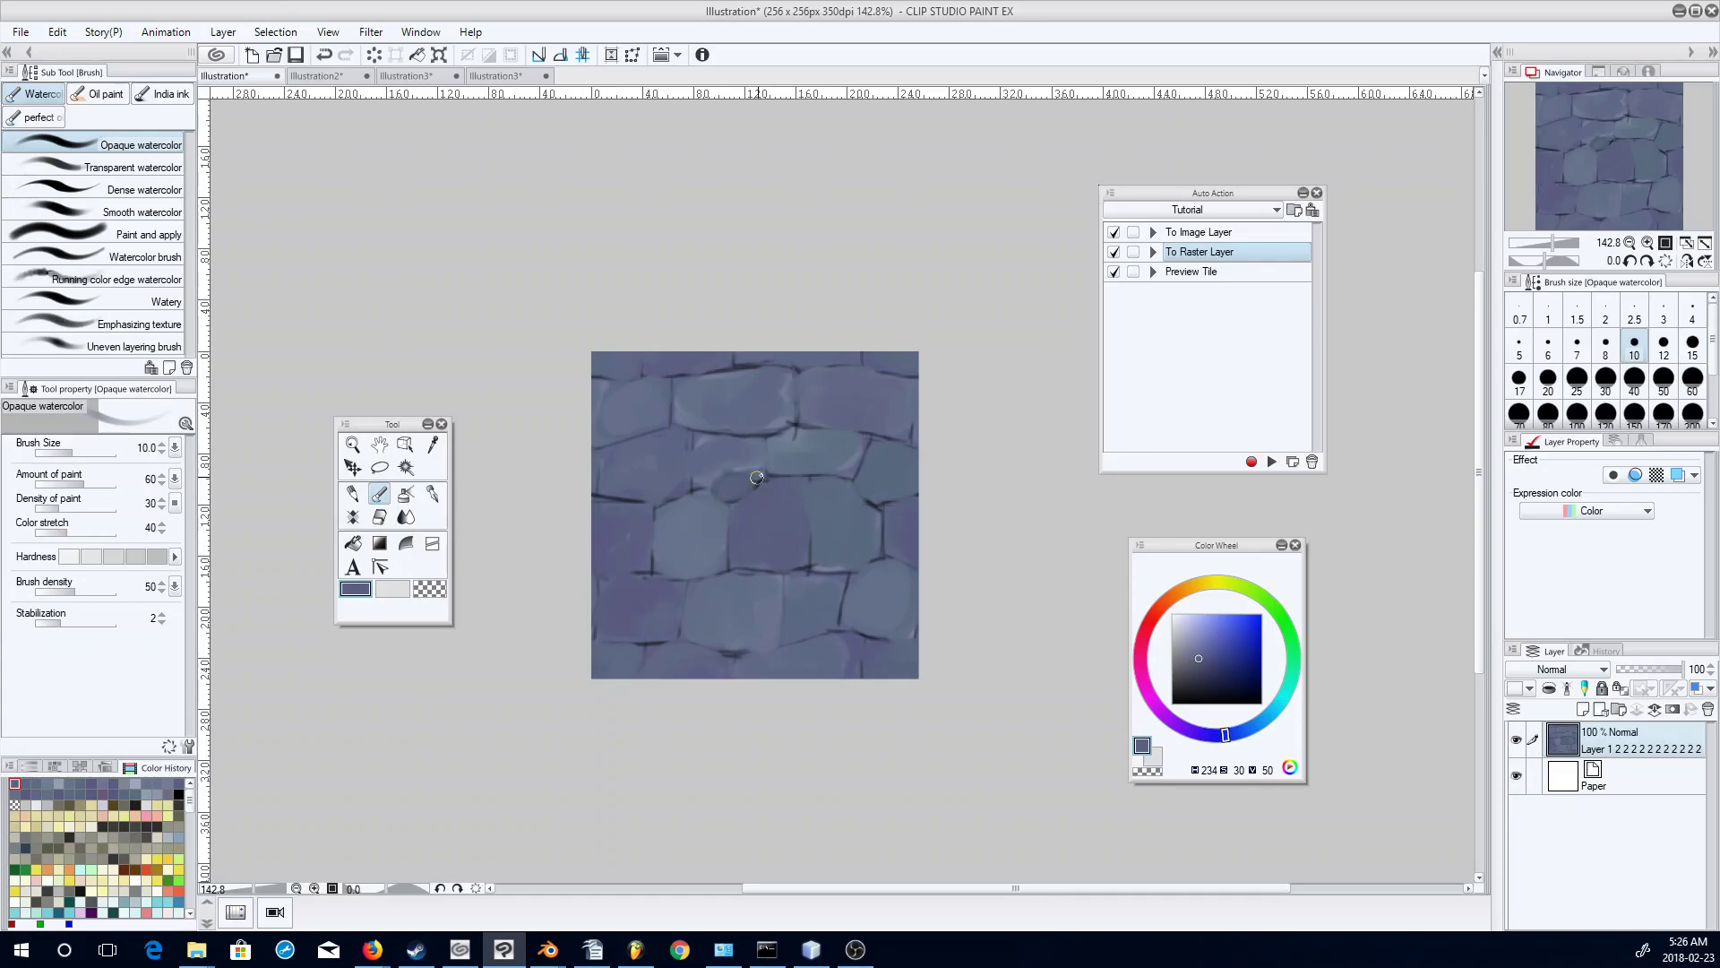
{"action": "left_click", "coordinate": [748, 459], "text": "alt"}
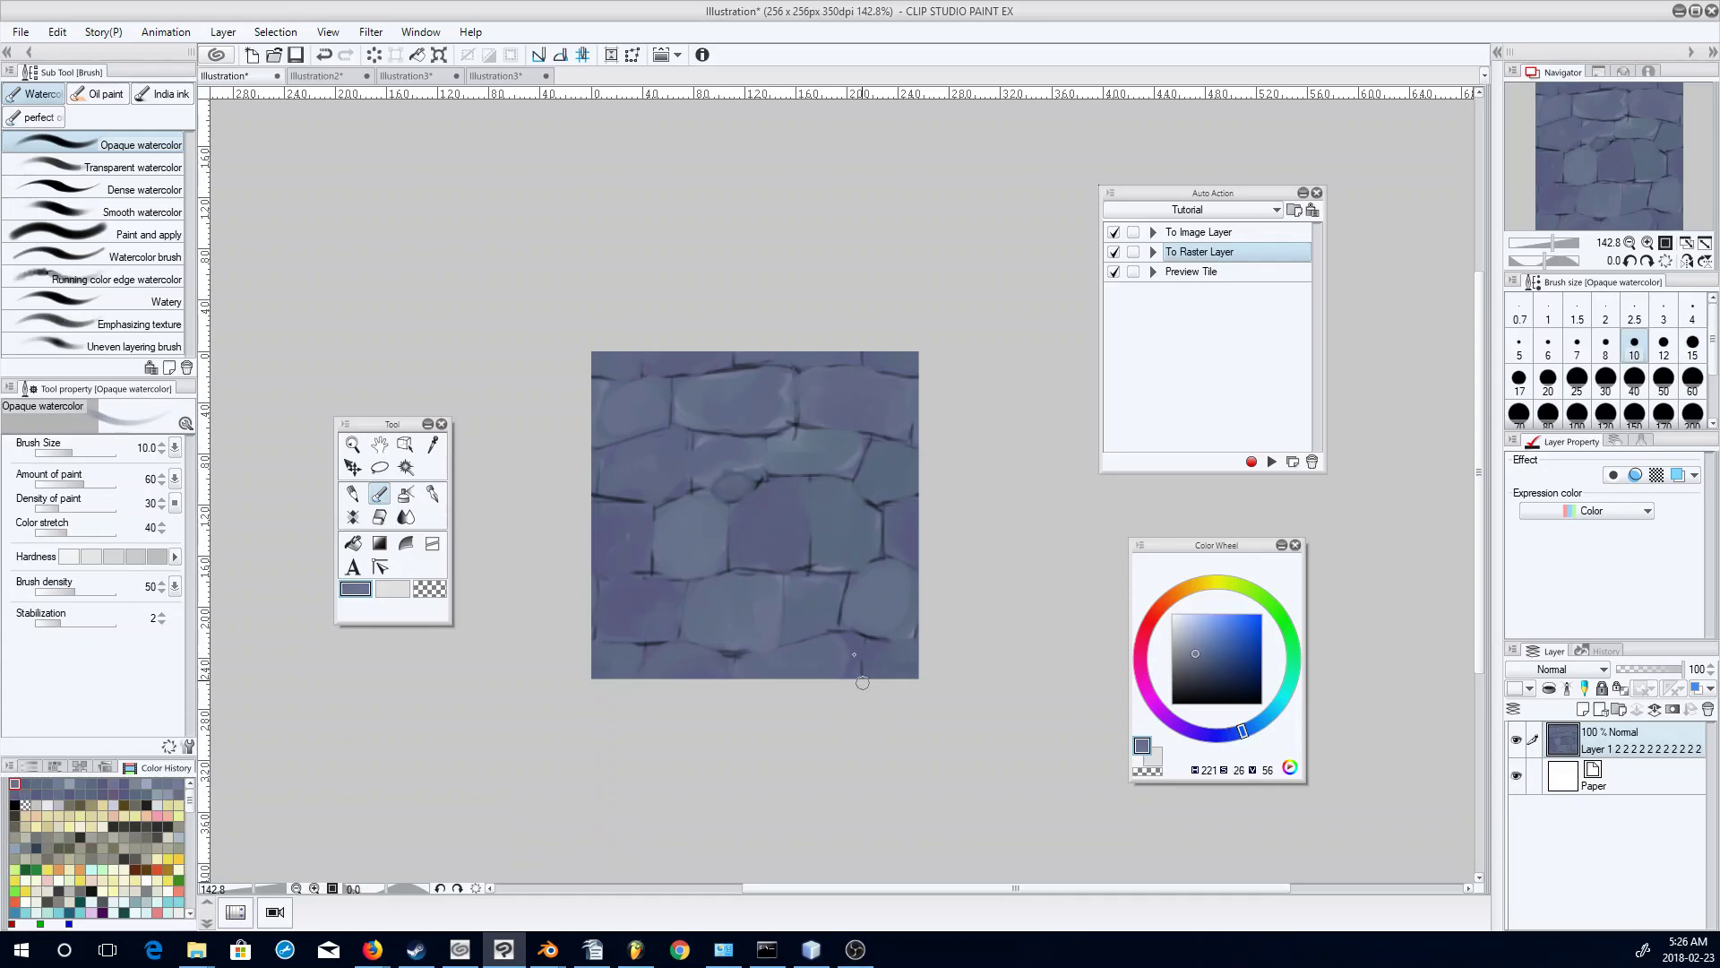
Run the Preview Tile action on the retouched bricks and tile the pasted image across the new A4 canvas.
{"action": "left_click", "coordinate": [1245, 272]}
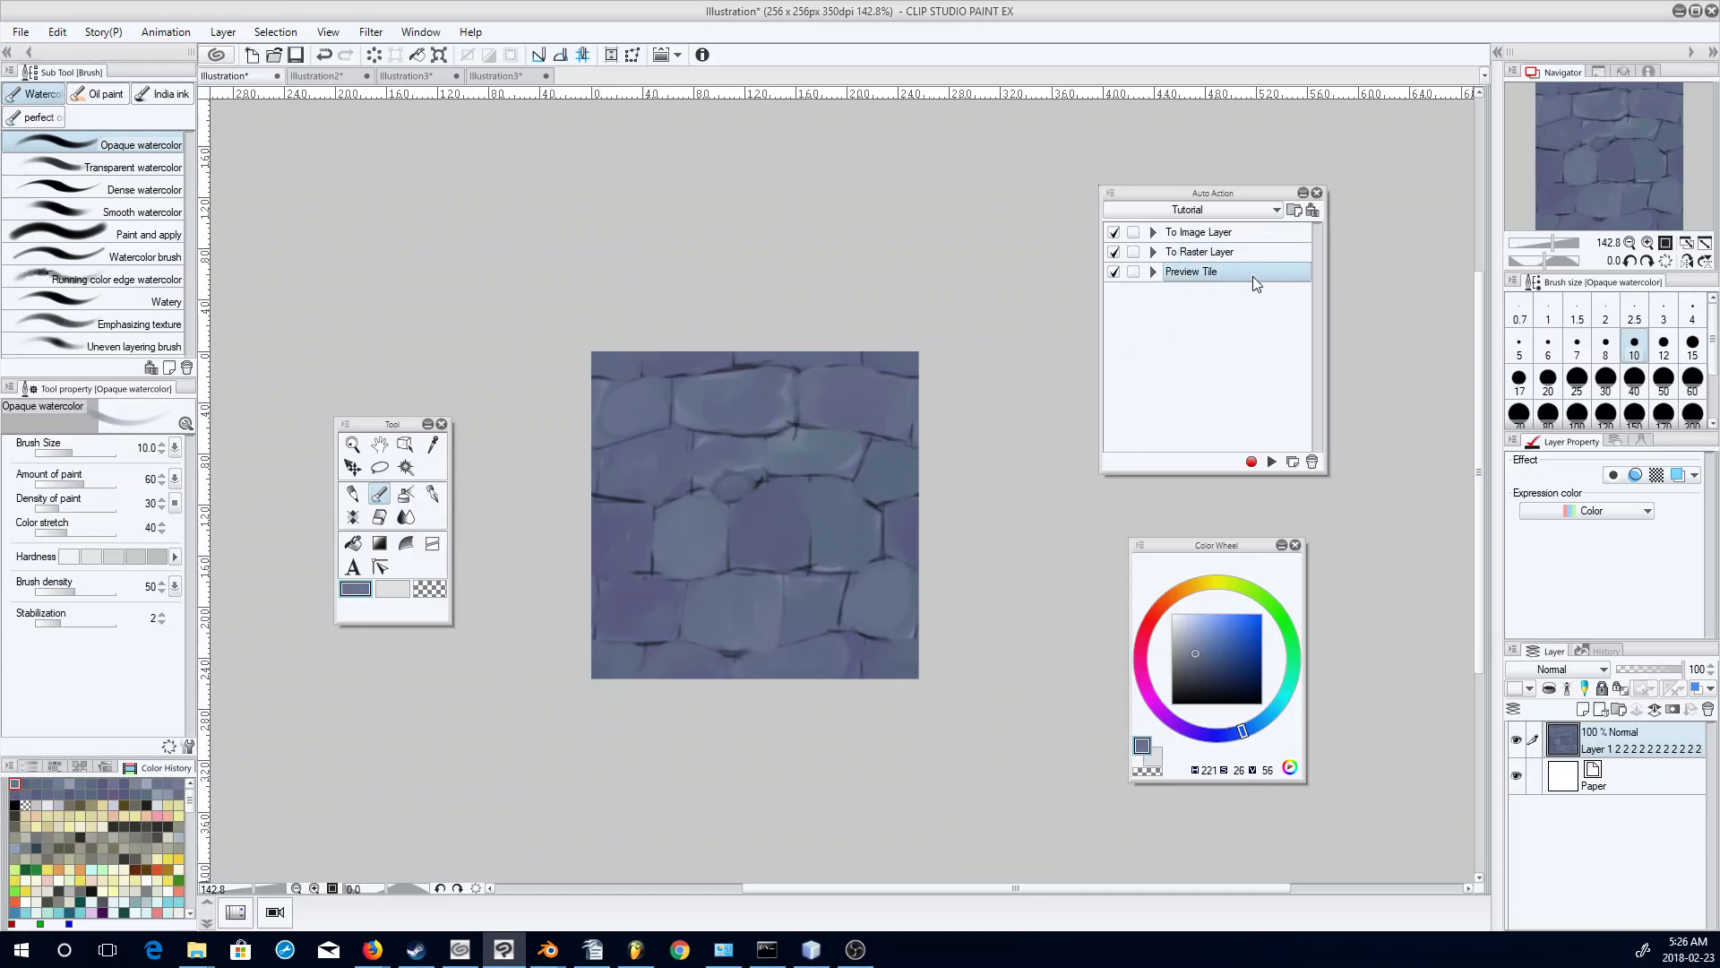
{"action": "left_click", "coordinate": [1272, 460]}
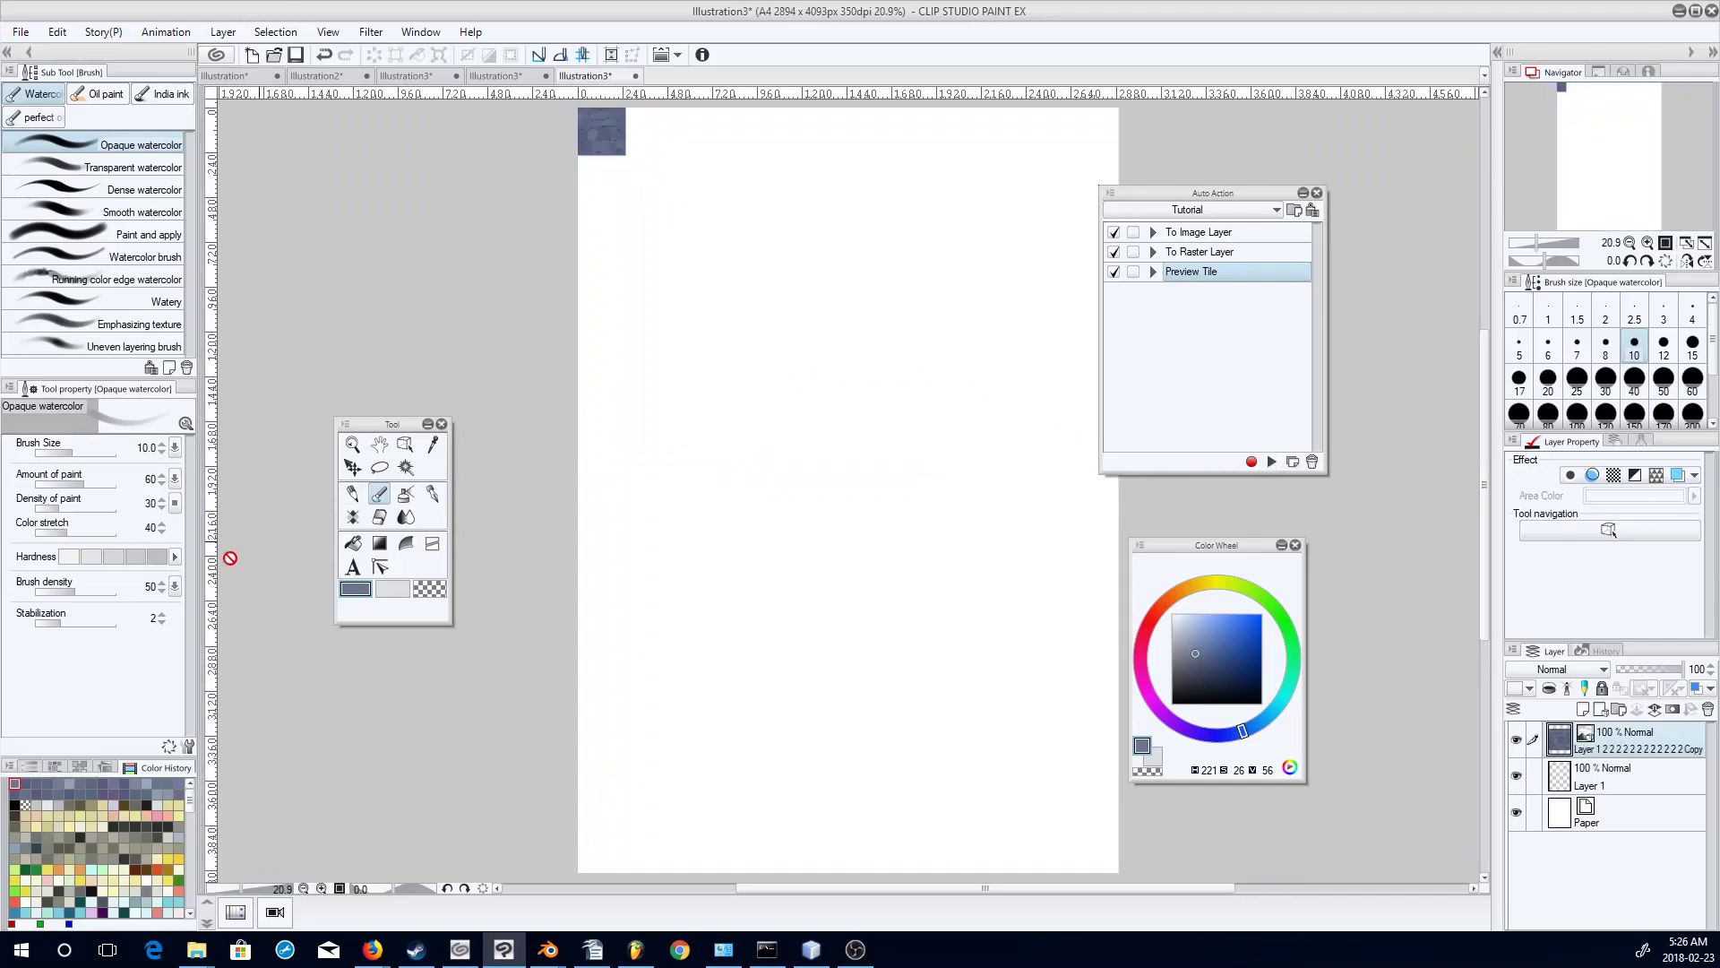
{"action": "left_click", "coordinate": [404, 444]}
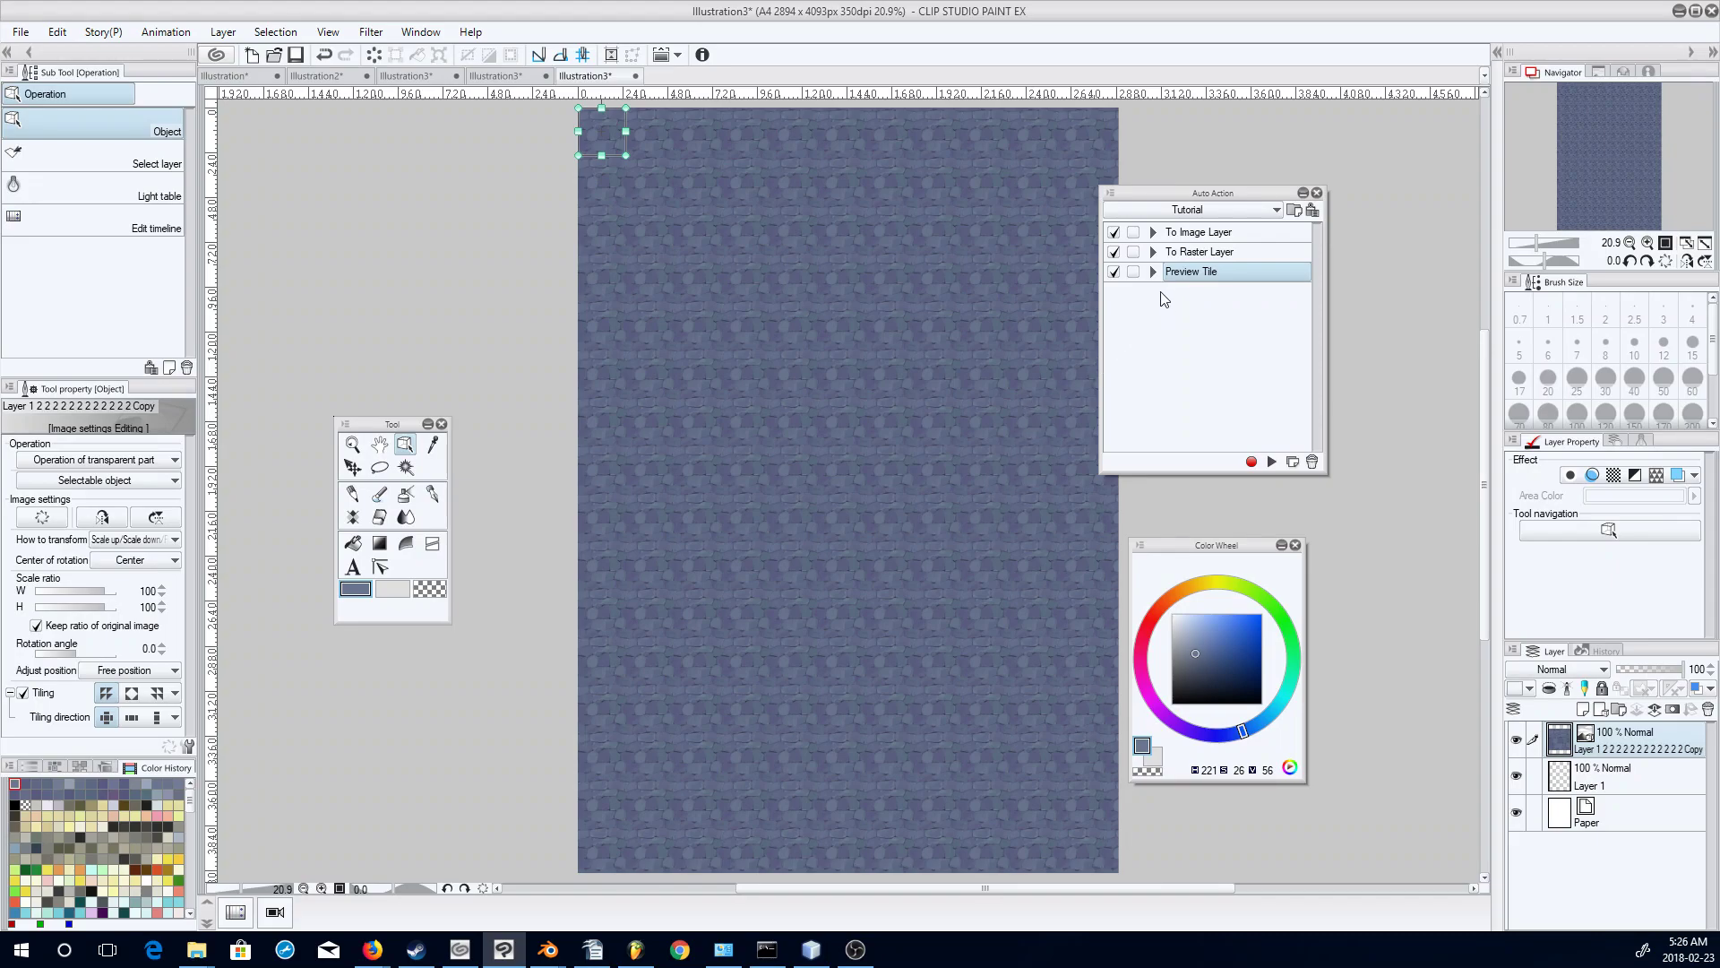
Return to the brick illustration, pick black for the Opaque watercolor brush, and run the To Raster Layer action.
{"action": "left_click", "coordinate": [353, 445]}
{"action": "left_click_drag", "start_coordinate": [747, 525], "coordinate": [854, 474]}
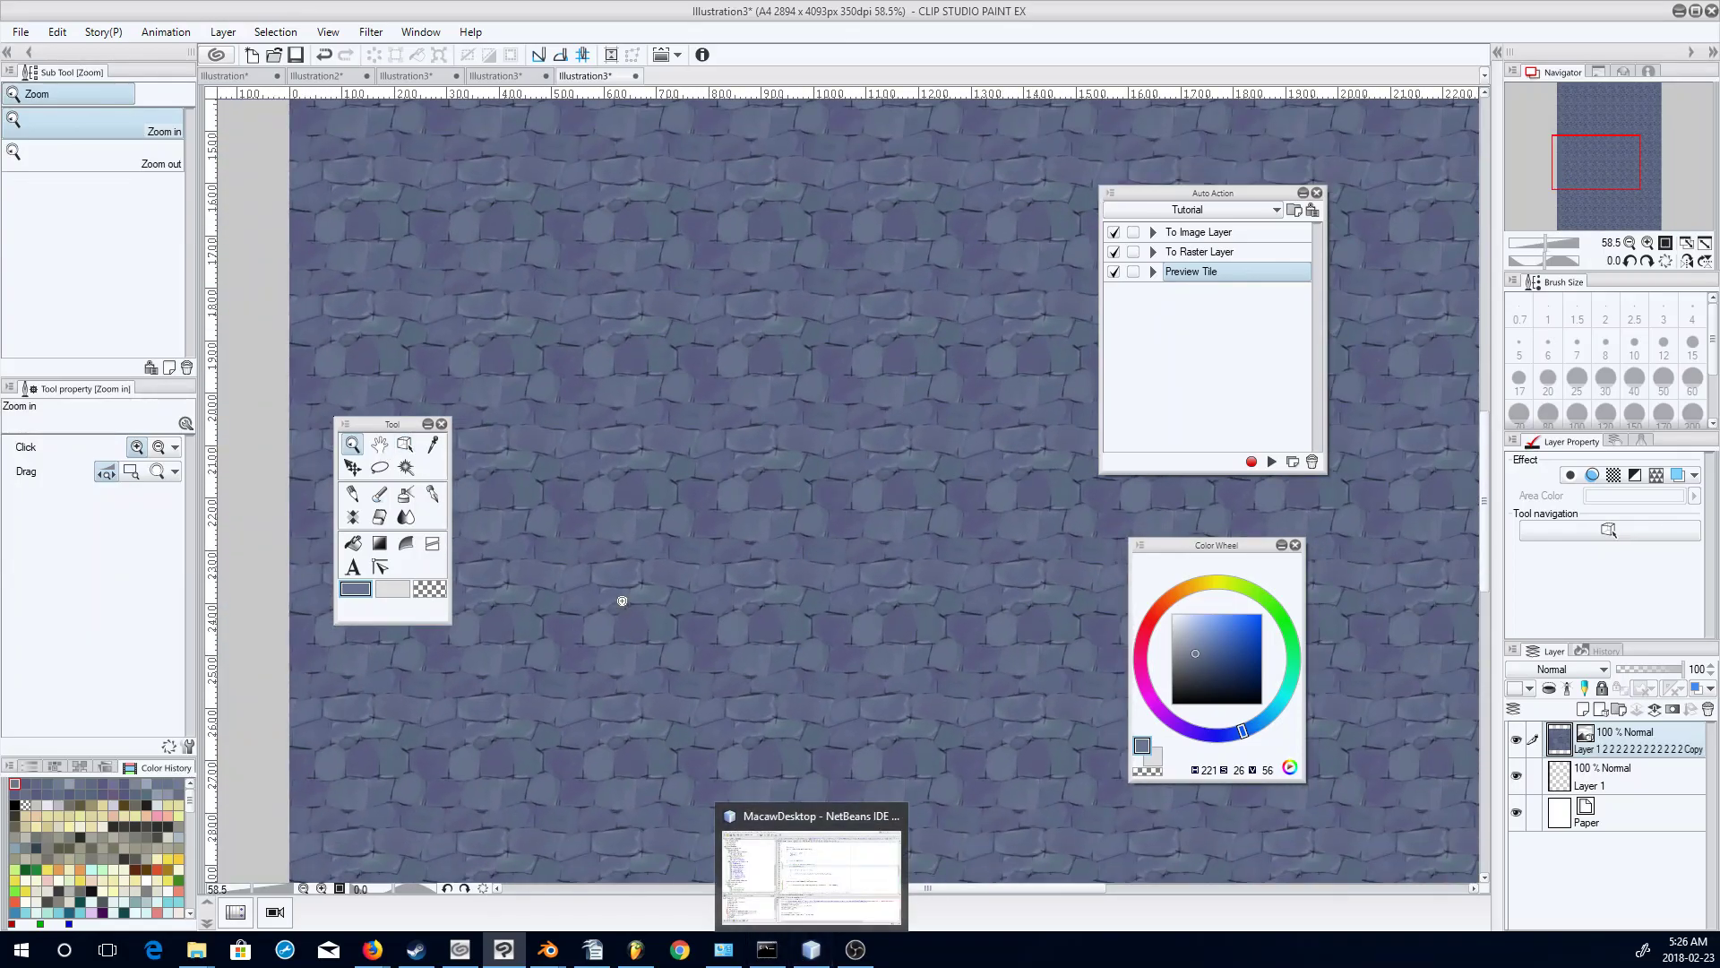
{"action": "left_click", "coordinate": [244, 75]}
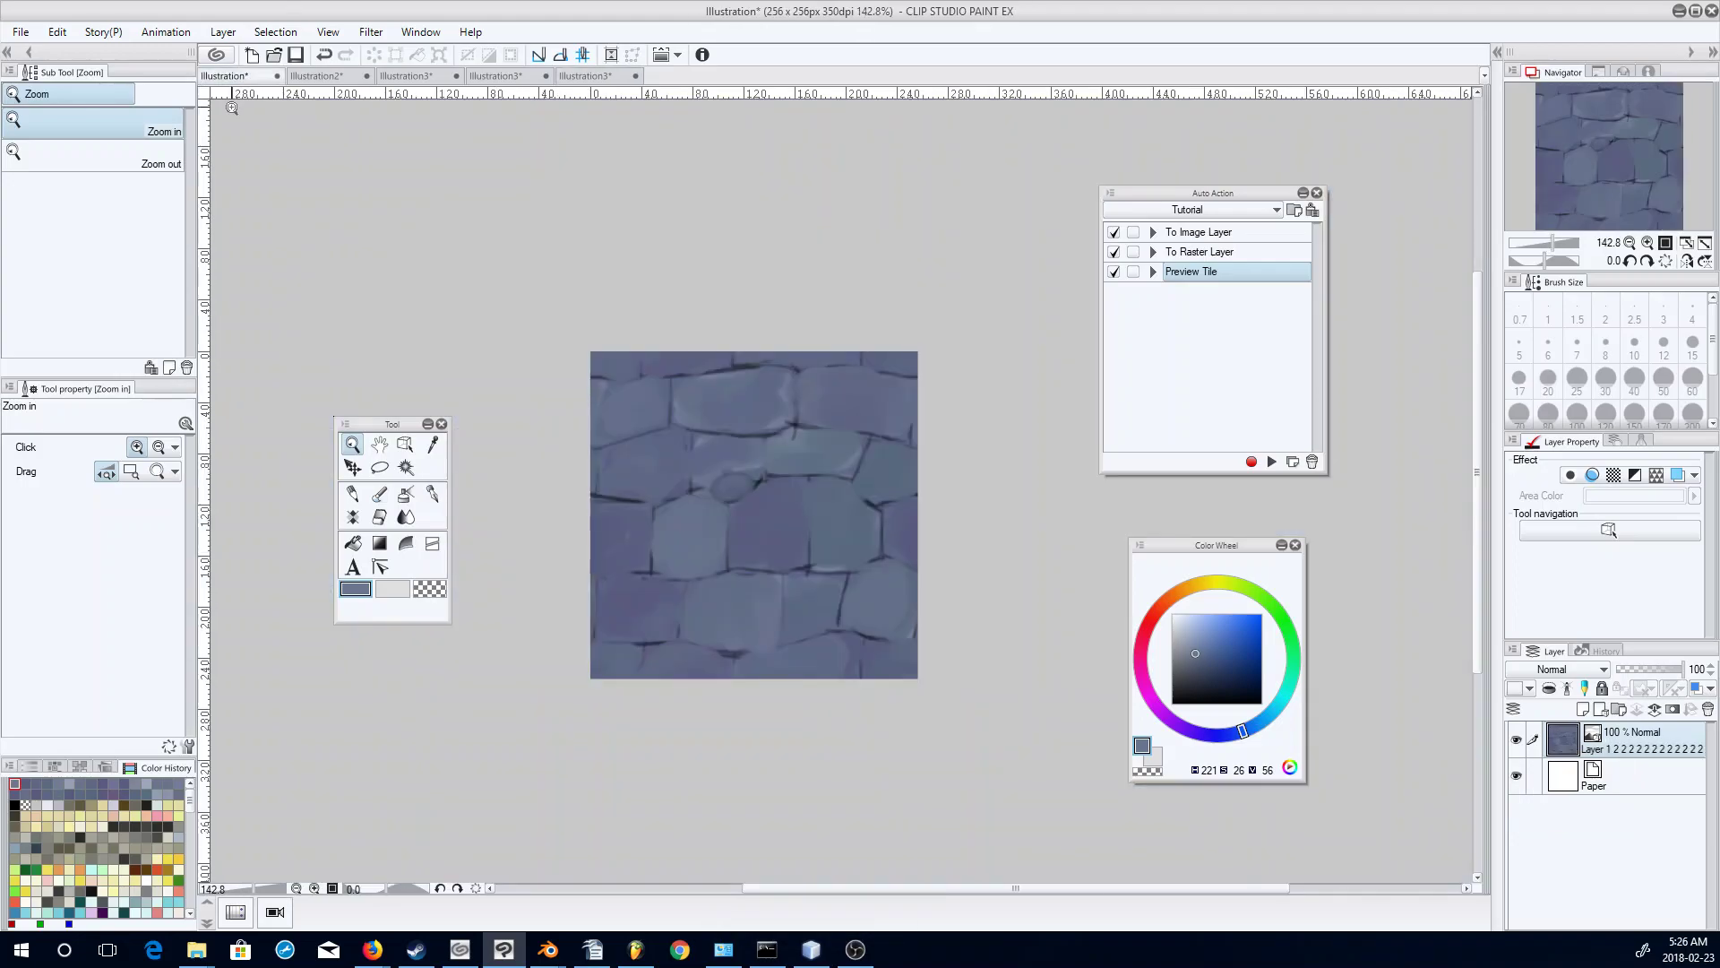
{"action": "left_click", "coordinate": [380, 496]}
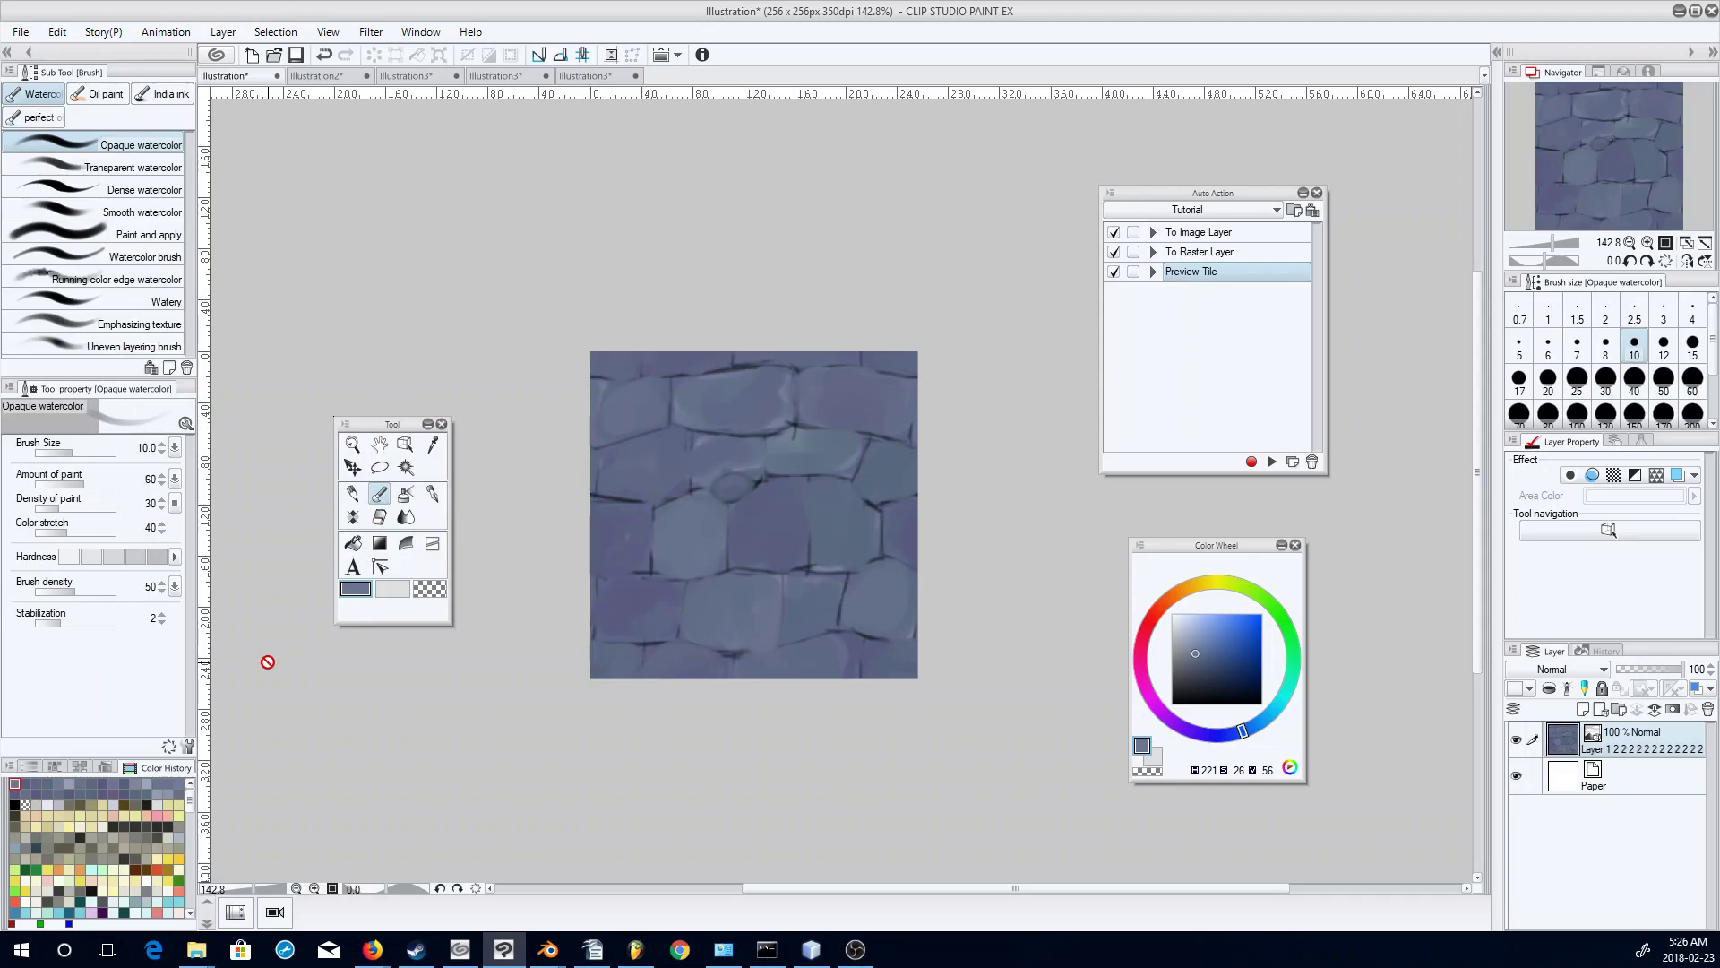
{"action": "left_click_drag", "start_coordinate": [1196, 680], "coordinate": [1131, 721]}
{"action": "left_click", "coordinate": [1220, 254]}
{"action": "left_click", "coordinate": [1271, 461]}
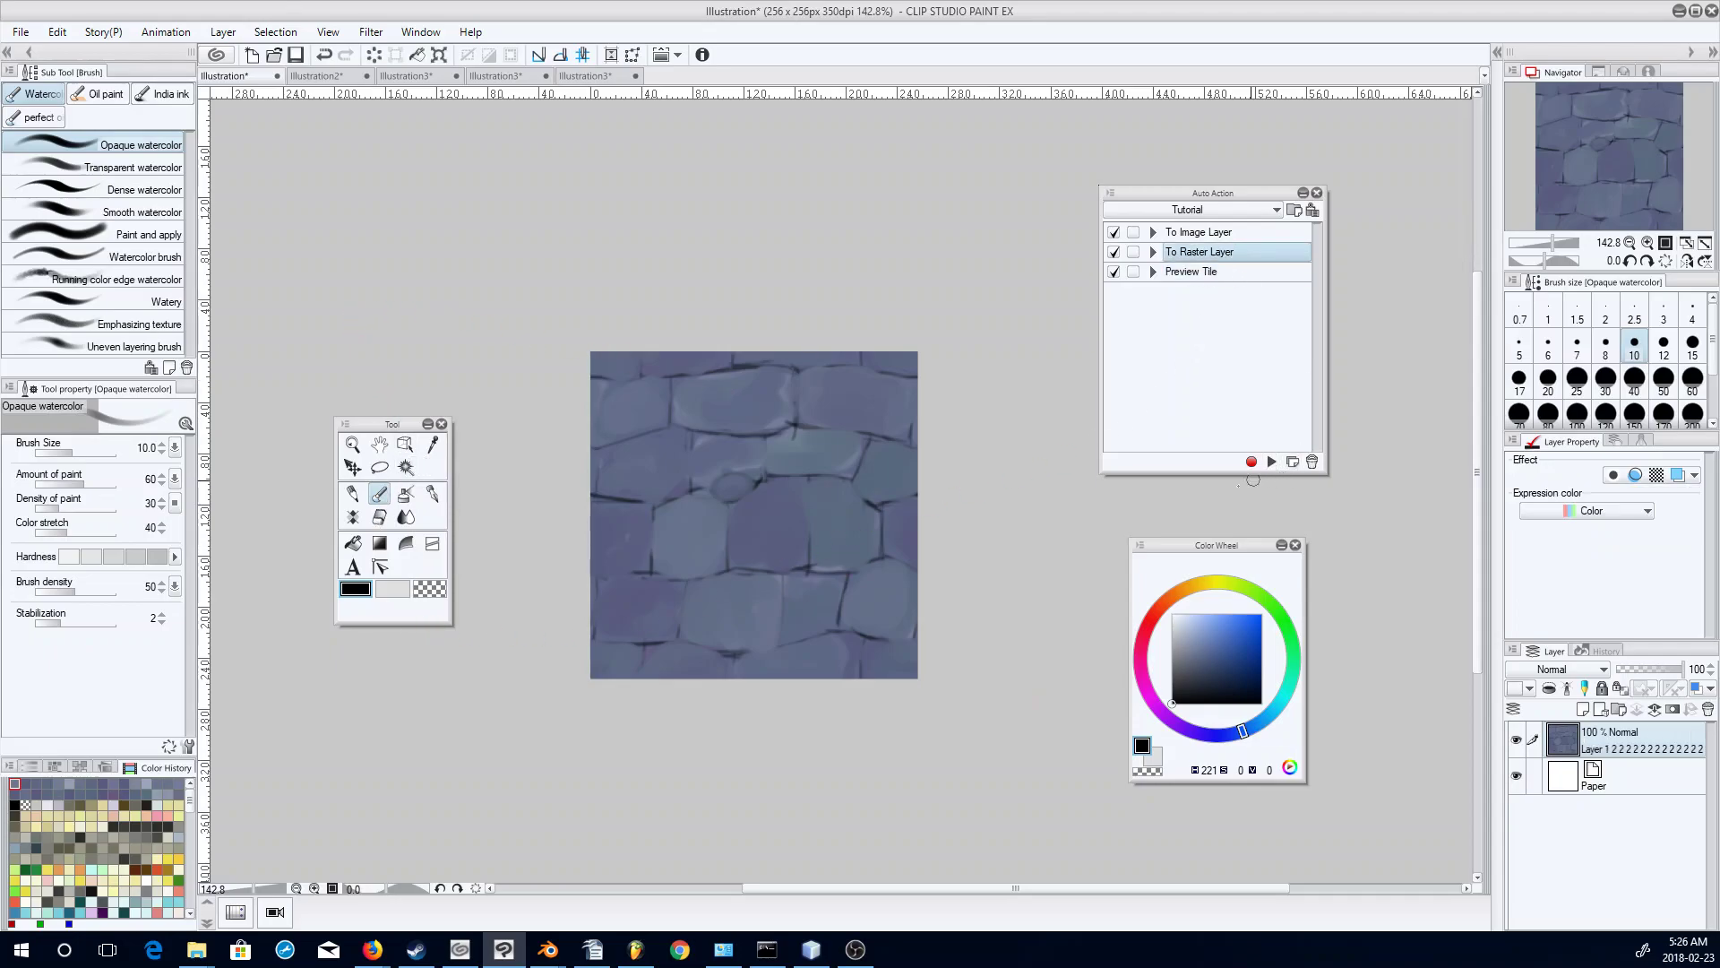
Reduce the Opaque watercolor brush size to 5.
{"action": "key", "text": "bracketleft"}
{"action": "key", "text": "bracketleft"}
{"action": "key", "text": "bracketleft"}
{"action": "key", "text": "bracketleft"}
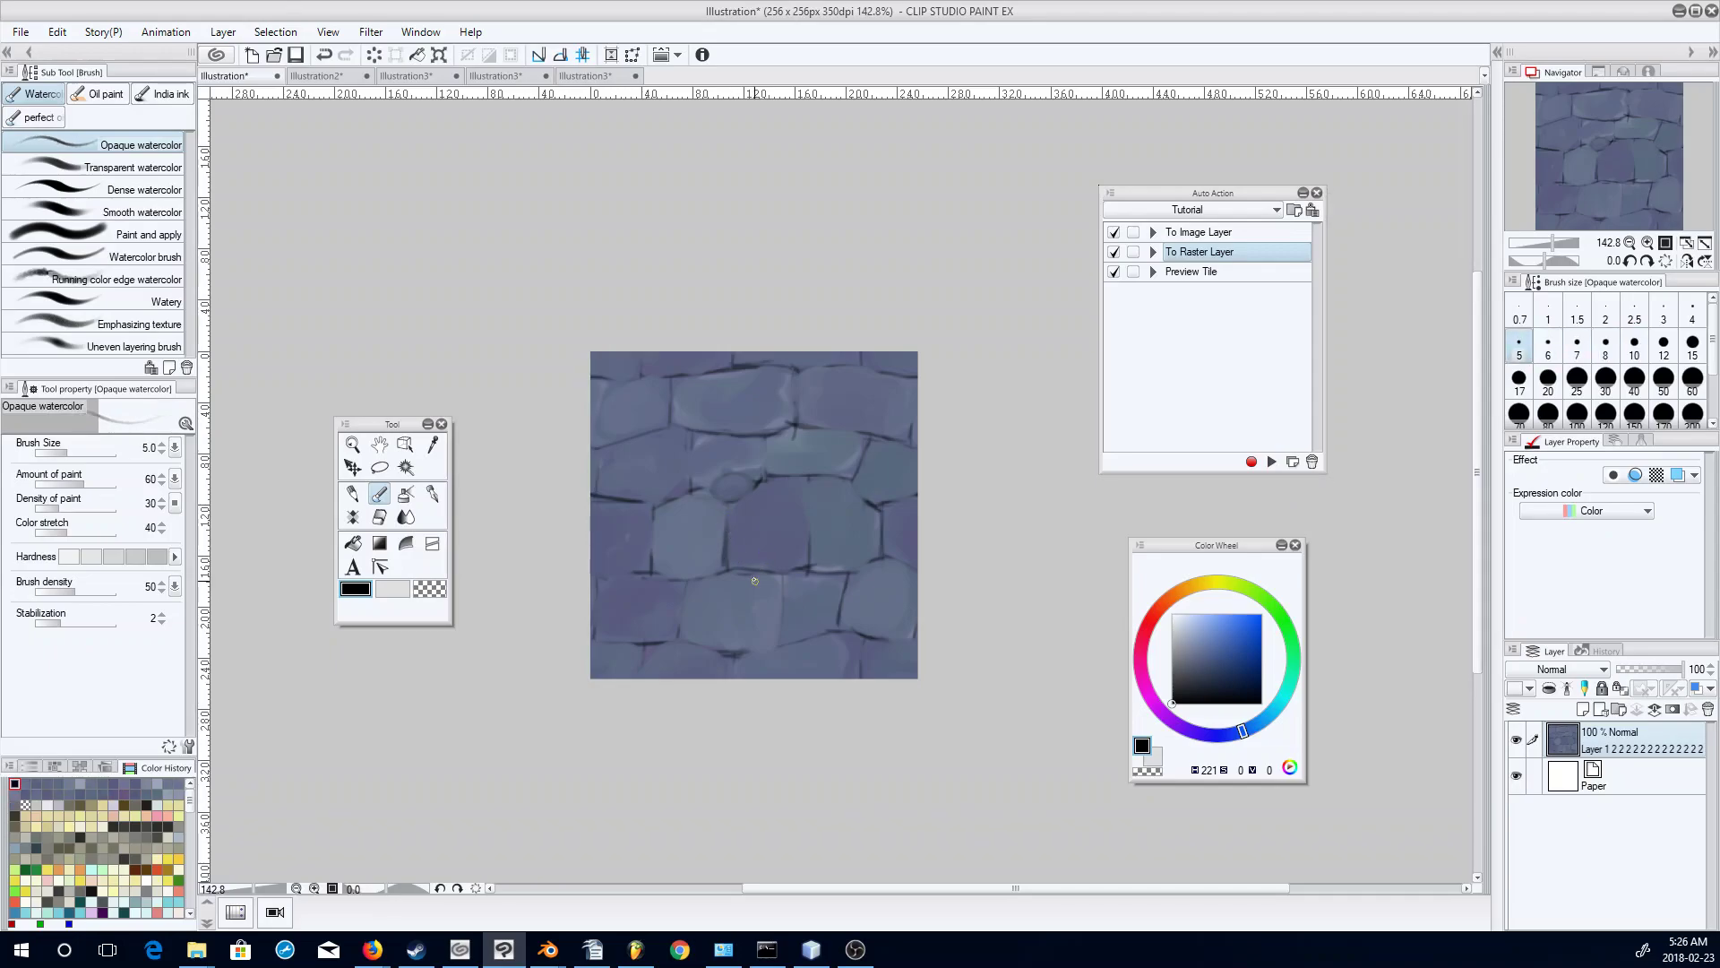
{"action": "key", "text": "ctrl+z"}
{"action": "key", "text": "ctrl+y"}
{"action": "left_click_drag", "start_coordinate": [676, 583], "coordinate": [726, 566]}
{"action": "key", "text": "ctrl+z"}
Add a new raster layer above the bricks and paint black mortar lines around the central and upper-right bricks.
{"action": "left_click", "coordinate": [1583, 709]}
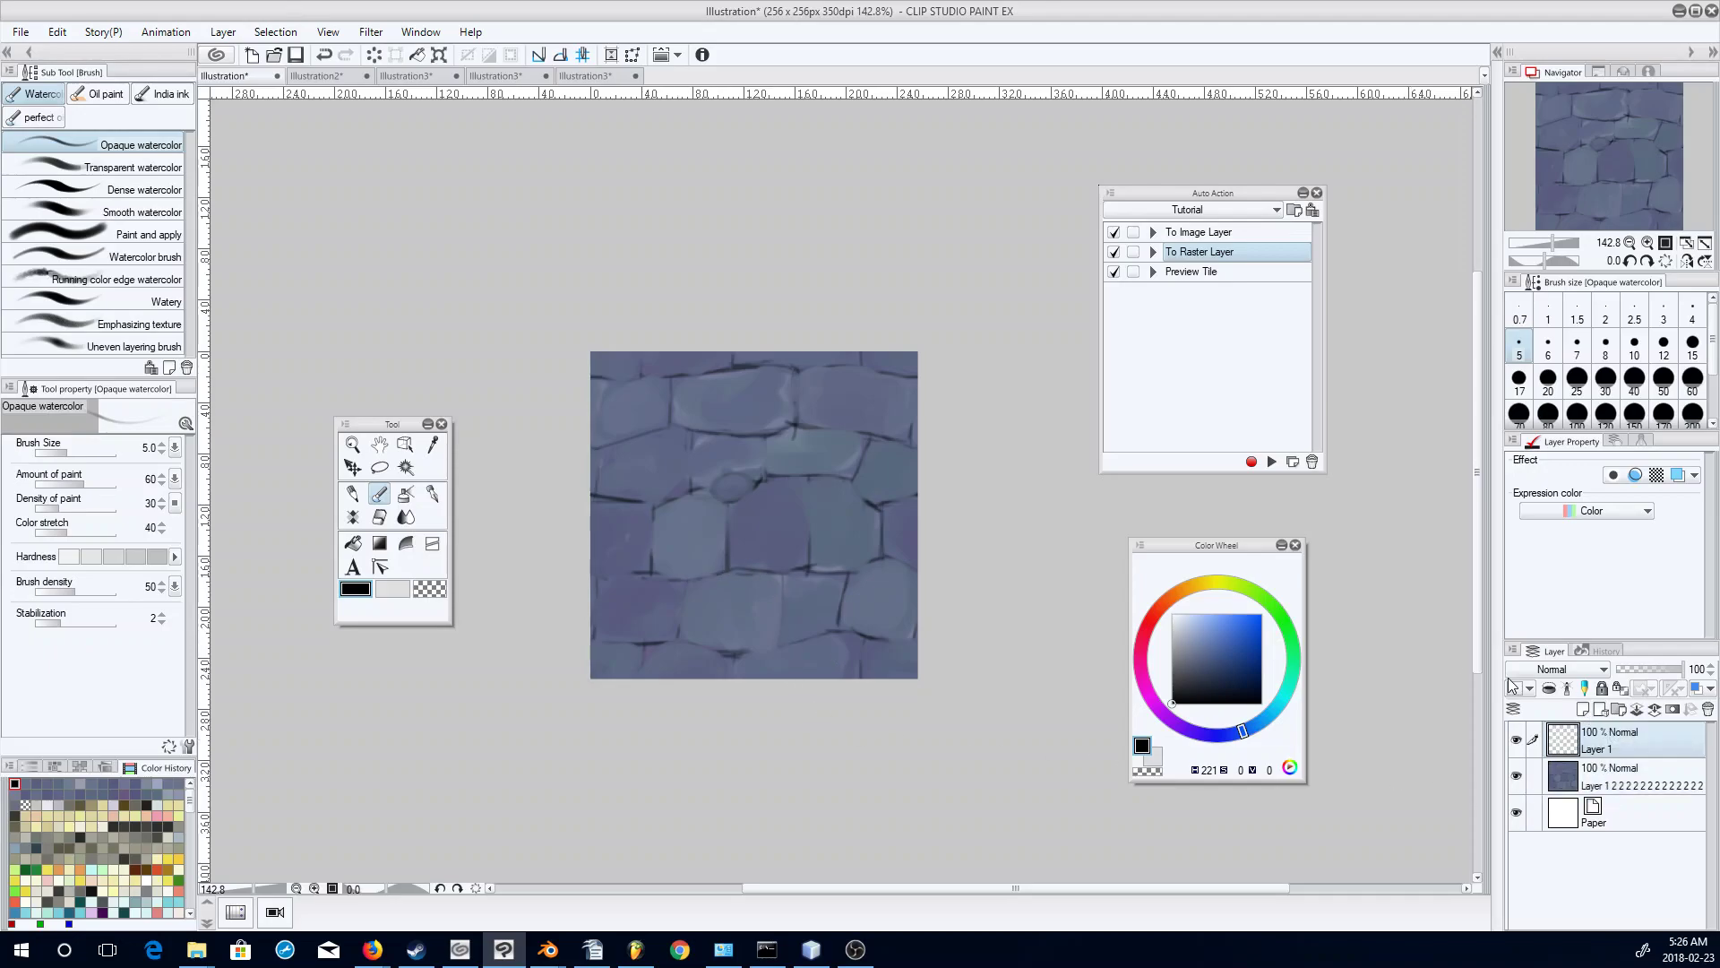
{"action": "left_click_drag", "start_coordinate": [699, 577], "coordinate": [816, 565]}
{"action": "mouse_move", "coordinate": [807, 478]}
{"action": "left_mouse_down"}
{"action": "mouse_move", "coordinate": [811, 536]}
{"action": "mouse_move", "coordinate": [800, 473]}
{"action": "mouse_move", "coordinate": [855, 475]}
{"action": "mouse_move", "coordinate": [760, 476]}
{"action": "mouse_move", "coordinate": [774, 473]}
{"action": "mouse_move", "coordinate": [727, 505]}
{"action": "mouse_move", "coordinate": [708, 487]}
{"action": "mouse_move", "coordinate": [759, 484]}
{"action": "mouse_move", "coordinate": [733, 472]}
{"action": "mouse_move", "coordinate": [690, 490]}
{"action": "mouse_move", "coordinate": [695, 431]}
{"action": "mouse_move", "coordinate": [690, 494]}
{"action": "mouse_move", "coordinate": [690, 421]}
{"action": "mouse_move", "coordinate": [744, 430]}
{"action": "mouse_move", "coordinate": [686, 426]}
{"action": "mouse_move", "coordinate": [760, 439]}
{"action": "mouse_move", "coordinate": [800, 423]}
{"action": "mouse_move", "coordinate": [799, 368]}
{"action": "mouse_move", "coordinate": [906, 381]}
{"action": "left_mouse_up"}
{"action": "mouse_move", "coordinate": [808, 425]}
{"action": "left_mouse_down"}
{"action": "mouse_move", "coordinate": [888, 433]}
{"action": "mouse_move", "coordinate": [849, 430]}
{"action": "mouse_move", "coordinate": [881, 439]}
{"action": "mouse_move", "coordinate": [861, 432]}
{"action": "mouse_move", "coordinate": [841, 479]}
{"action": "mouse_move", "coordinate": [911, 499]}
{"action": "left_mouse_up"}
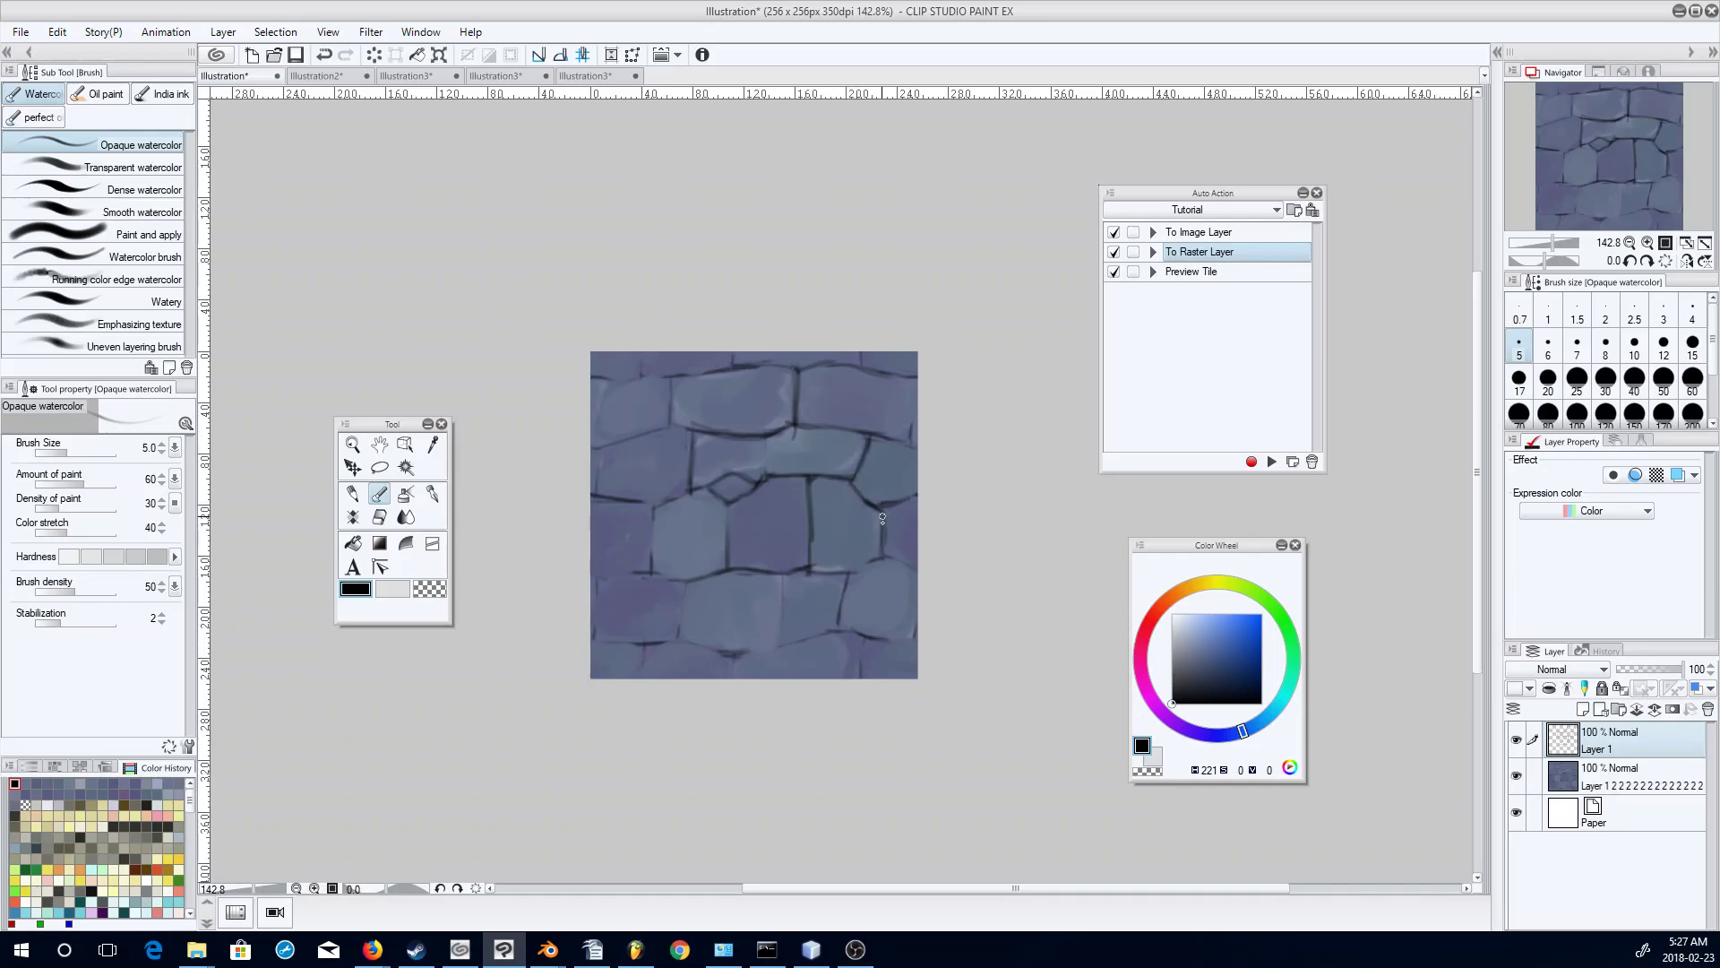
Paint the remaining mortar lines around the left, upper and lower bricks, and merge the line layer into the brick layer.
{"action": "mouse_move", "coordinate": [809, 564]}
{"action": "left_mouse_down"}
{"action": "mouse_move", "coordinate": [841, 604]}
{"action": "mouse_move", "coordinate": [776, 614]}
{"action": "mouse_move", "coordinate": [772, 642]}
{"action": "mouse_move", "coordinate": [804, 635]}
{"action": "mouse_move", "coordinate": [718, 652]}
{"action": "mouse_move", "coordinate": [676, 634]}
{"action": "mouse_move", "coordinate": [700, 576]}
{"action": "mouse_move", "coordinate": [644, 573]}
{"action": "left_mouse_up"}
{"action": "mouse_move", "coordinate": [654, 511]}
{"action": "left_mouse_down"}
{"action": "mouse_move", "coordinate": [616, 499]}
{"action": "mouse_move", "coordinate": [660, 507]}
{"action": "mouse_move", "coordinate": [695, 482]}
{"action": "left_mouse_up"}
{"action": "mouse_move", "coordinate": [604, 446]}
{"action": "left_mouse_down"}
{"action": "mouse_move", "coordinate": [695, 430]}
{"action": "mouse_move", "coordinate": [669, 410]}
{"action": "mouse_move", "coordinate": [679, 376]}
{"action": "mouse_move", "coordinate": [798, 371]}
{"action": "left_mouse_up"}
{"action": "mouse_move", "coordinate": [887, 557]}
{"action": "left_mouse_down"}
{"action": "mouse_move", "coordinate": [864, 564]}
{"action": "mouse_move", "coordinate": [838, 627]}
{"action": "left_mouse_up"}
{"action": "left_click_drag", "start_coordinate": [833, 629], "coordinate": [888, 641]}
{"action": "mouse_move", "coordinate": [668, 639]}
{"action": "left_mouse_down"}
{"action": "mouse_move", "coordinate": [637, 662]}
{"action": "mouse_move", "coordinate": [677, 631]}
{"action": "left_mouse_up"}
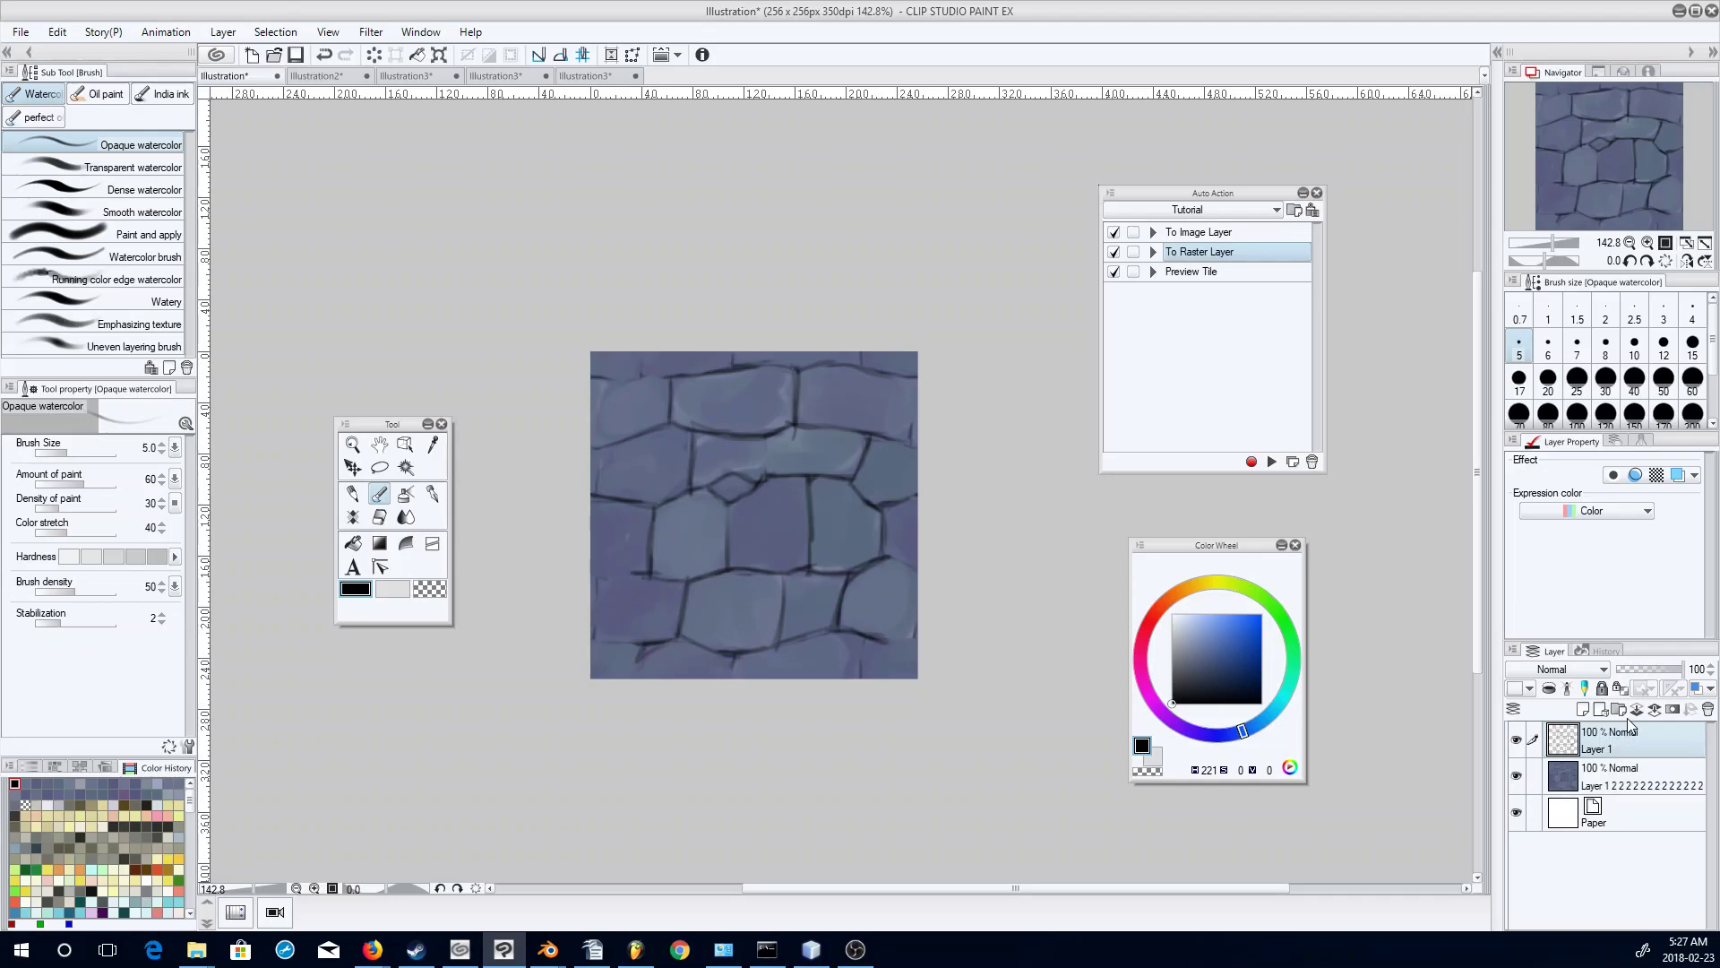
{"action": "left_click", "coordinate": [1651, 713]}
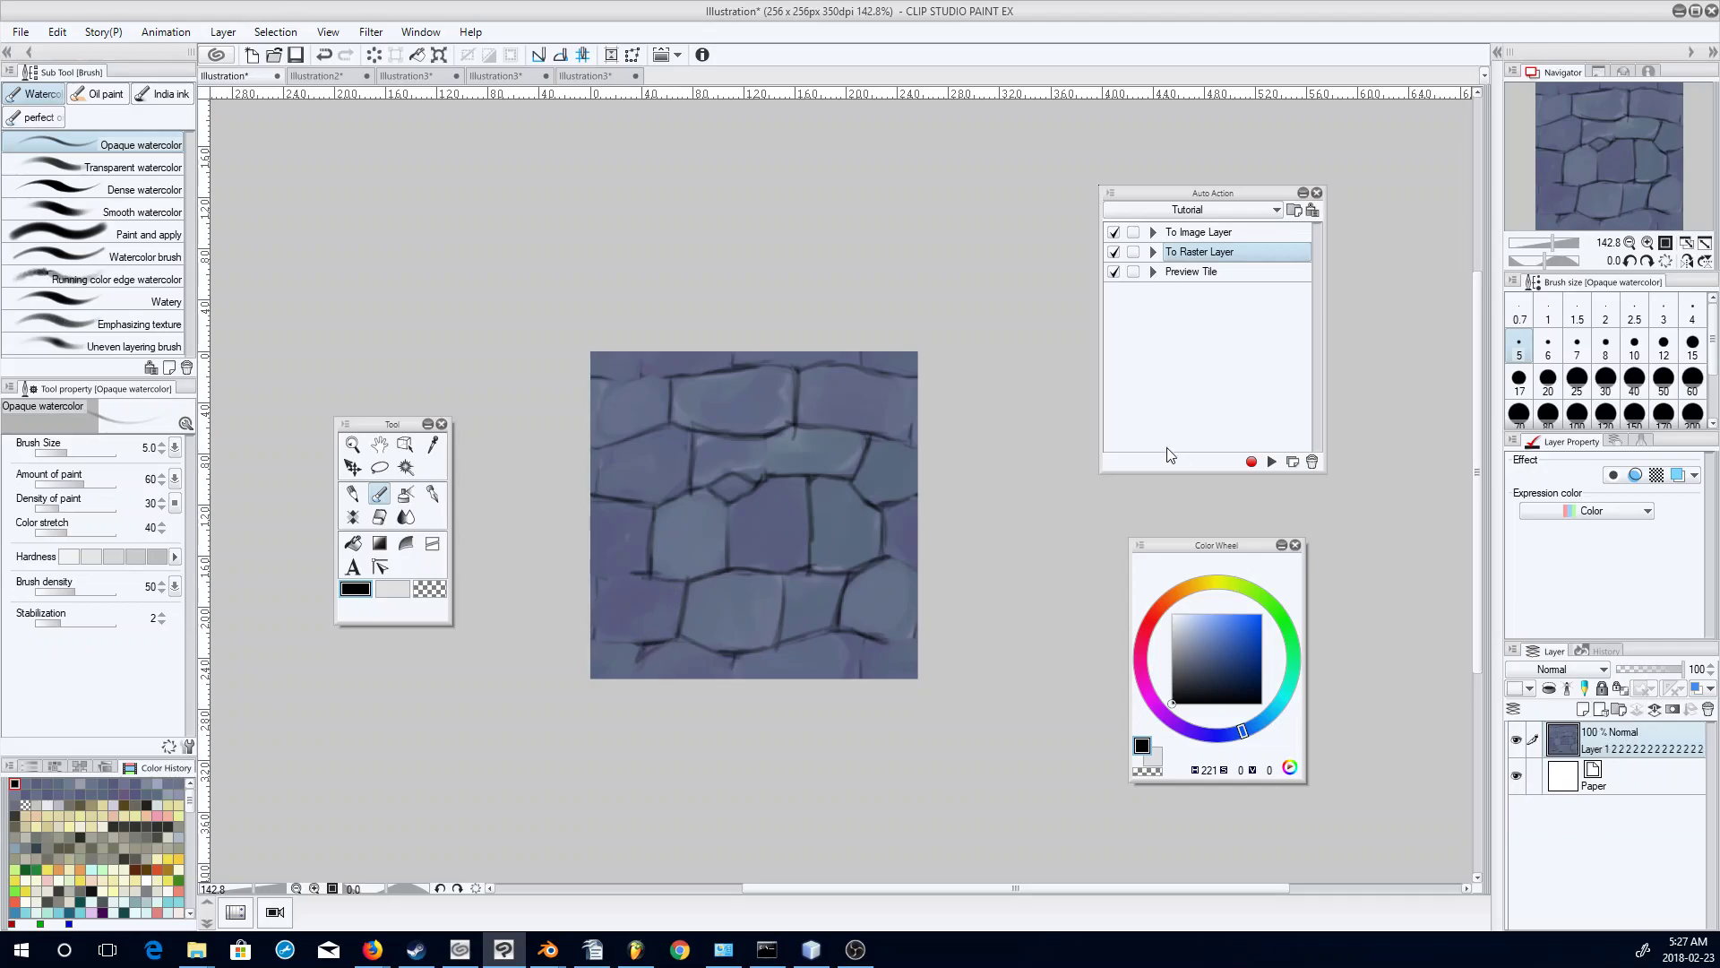
Run the To Image Layer action, enable tiling, and shift the brick image diagonally to bring its edges into the middle.
{"action": "left_click", "coordinate": [404, 444]}
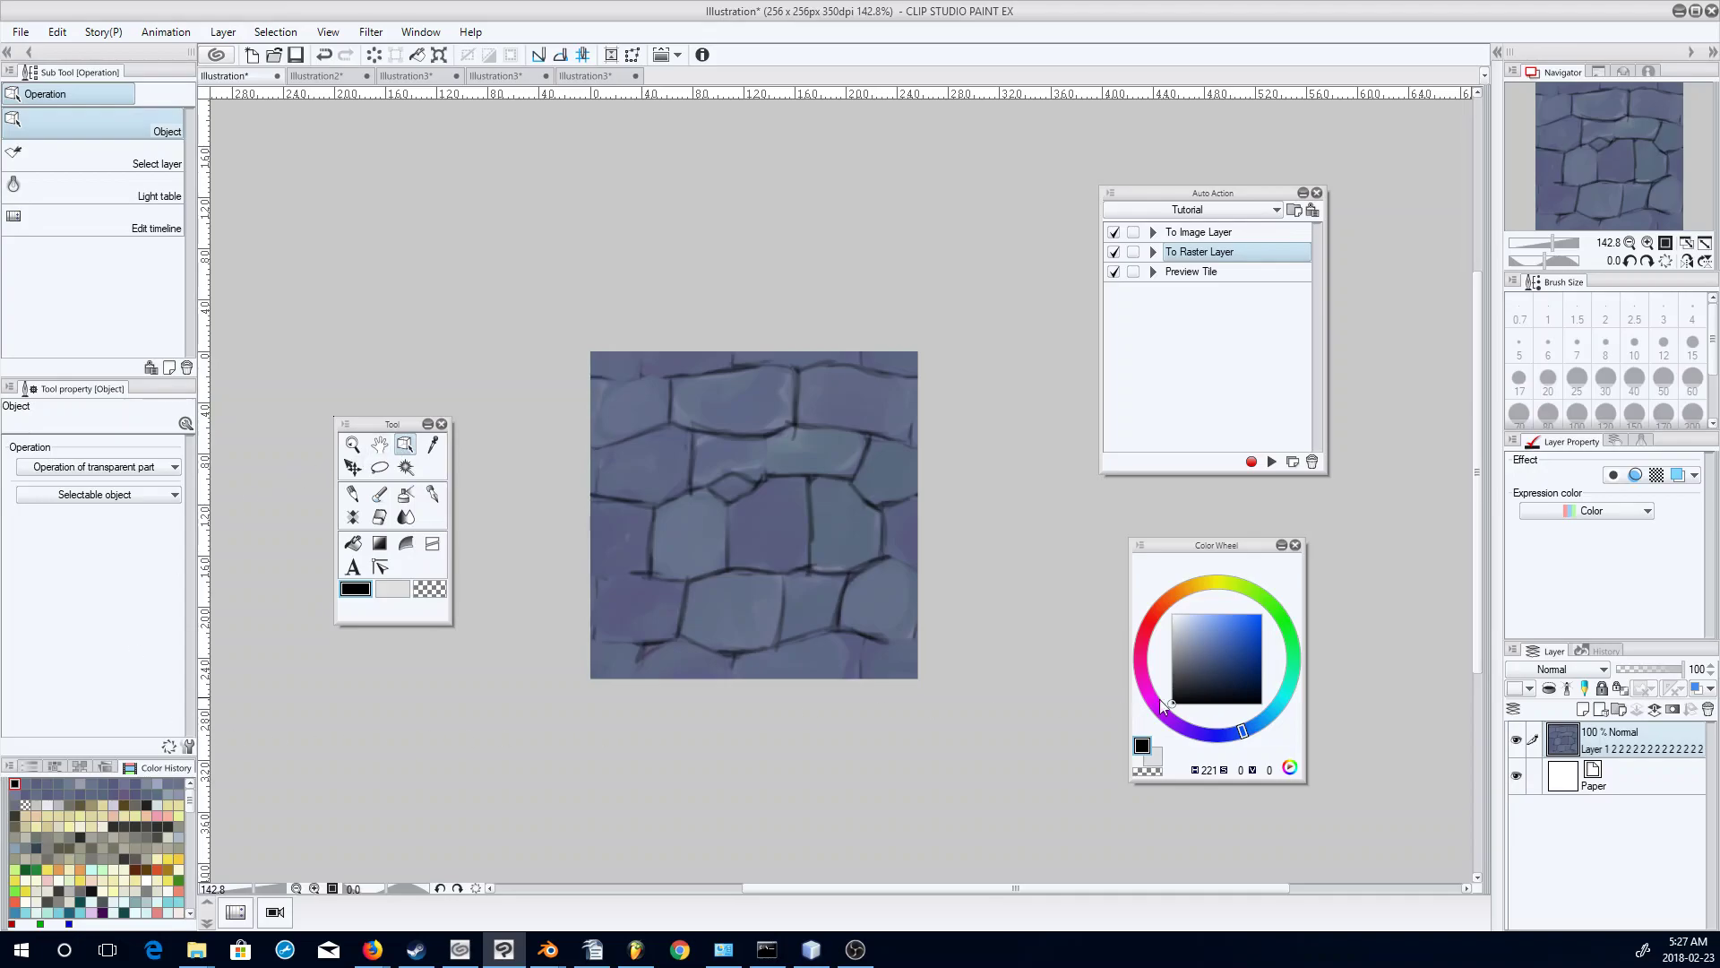
{"action": "left_click", "coordinate": [1252, 233]}
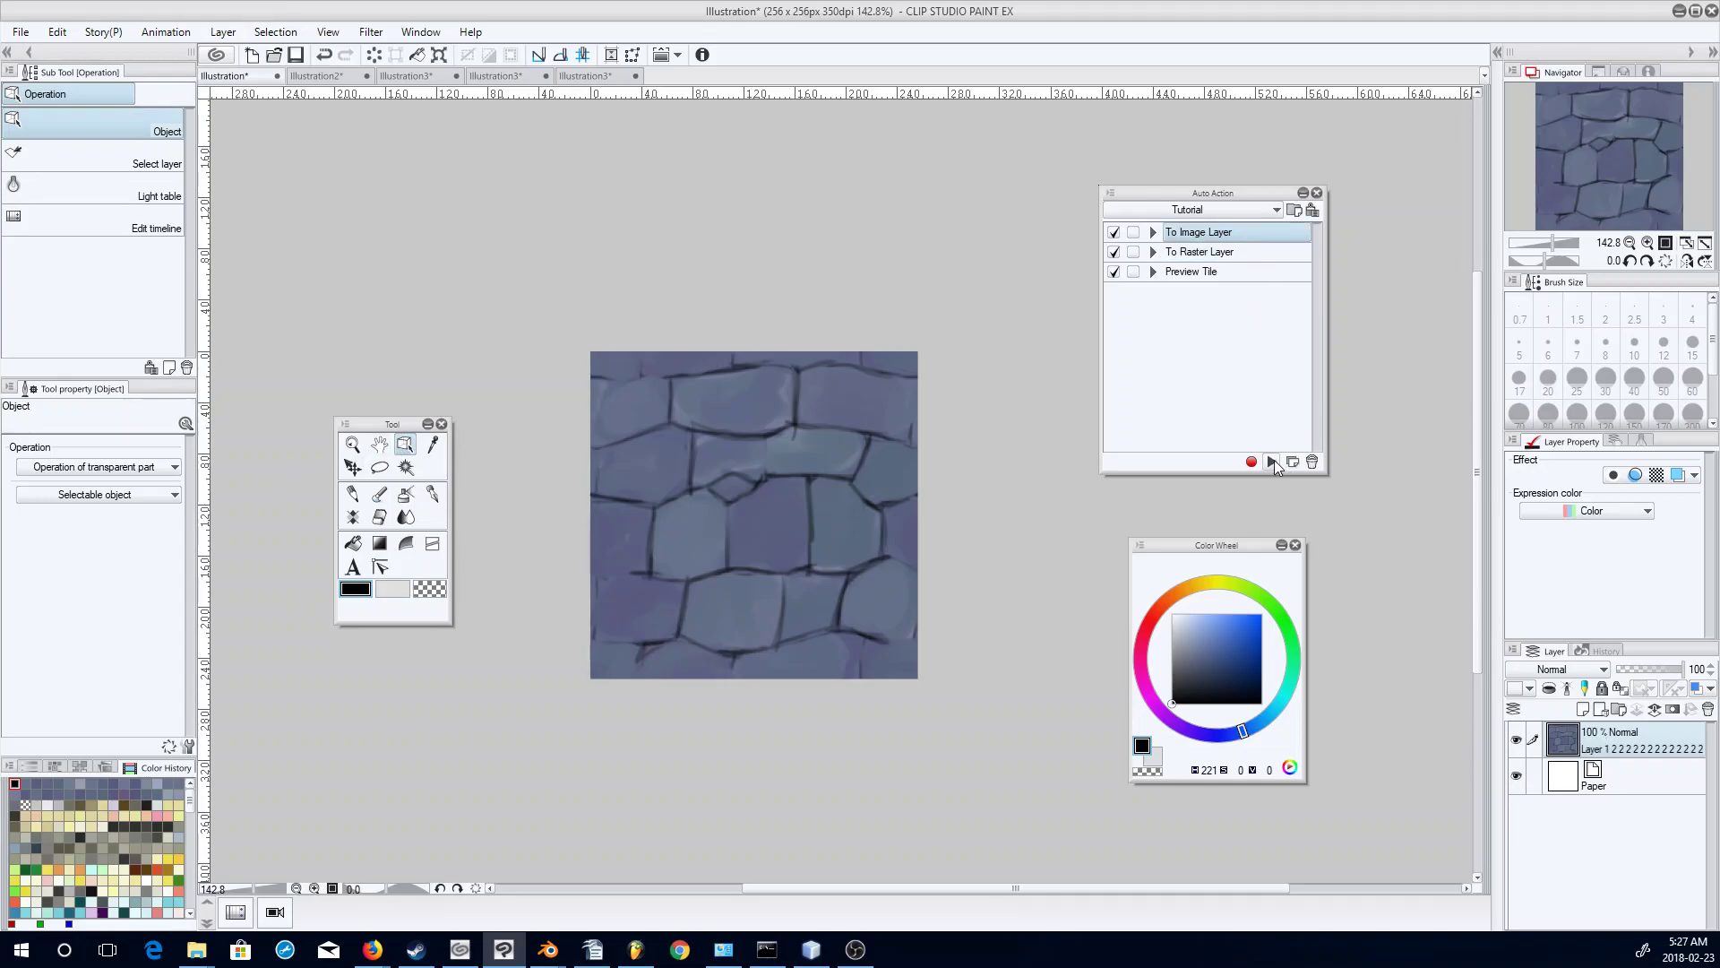
{"action": "left_click", "coordinate": [1271, 462]}
{"action": "left_click_drag", "start_coordinate": [679, 418], "coordinate": [798, 570]}
{"action": "left_click", "coordinate": [36, 695]}
Run the To Raster Layer action on the shifted image and paint black mortar lines around the central and lower bricks.
{"action": "left_click", "coordinate": [1228, 254]}
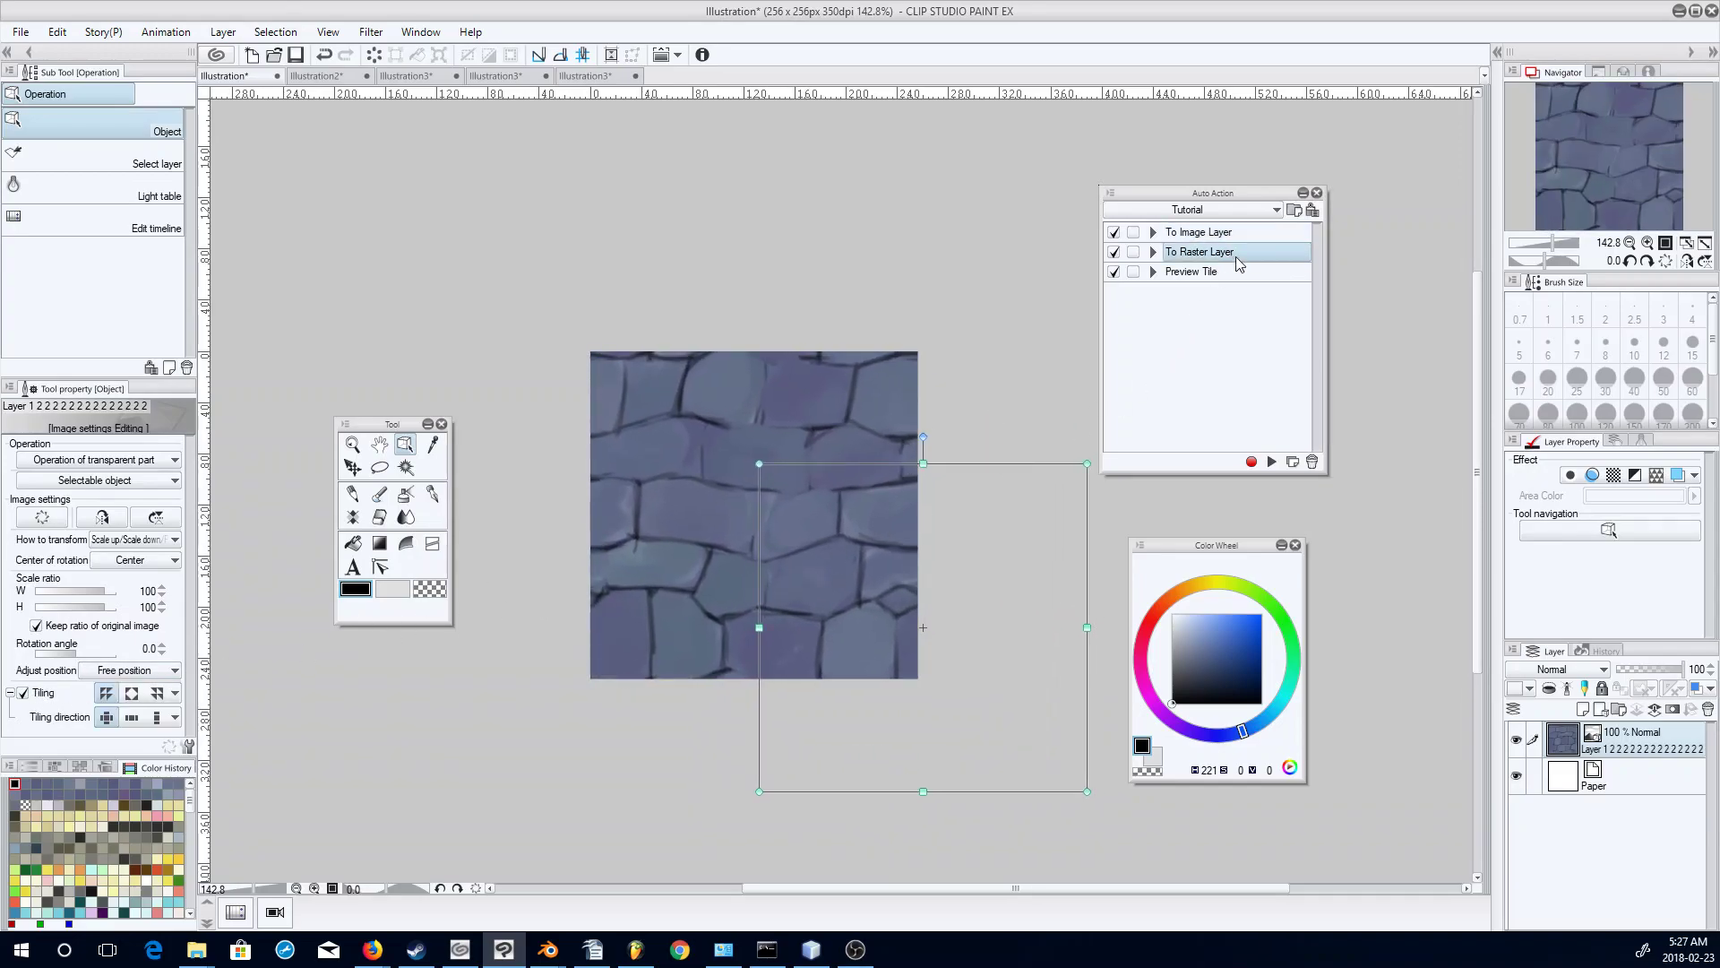
{"action": "left_click", "coordinate": [1271, 461]}
{"action": "left_click", "coordinate": [379, 494]}
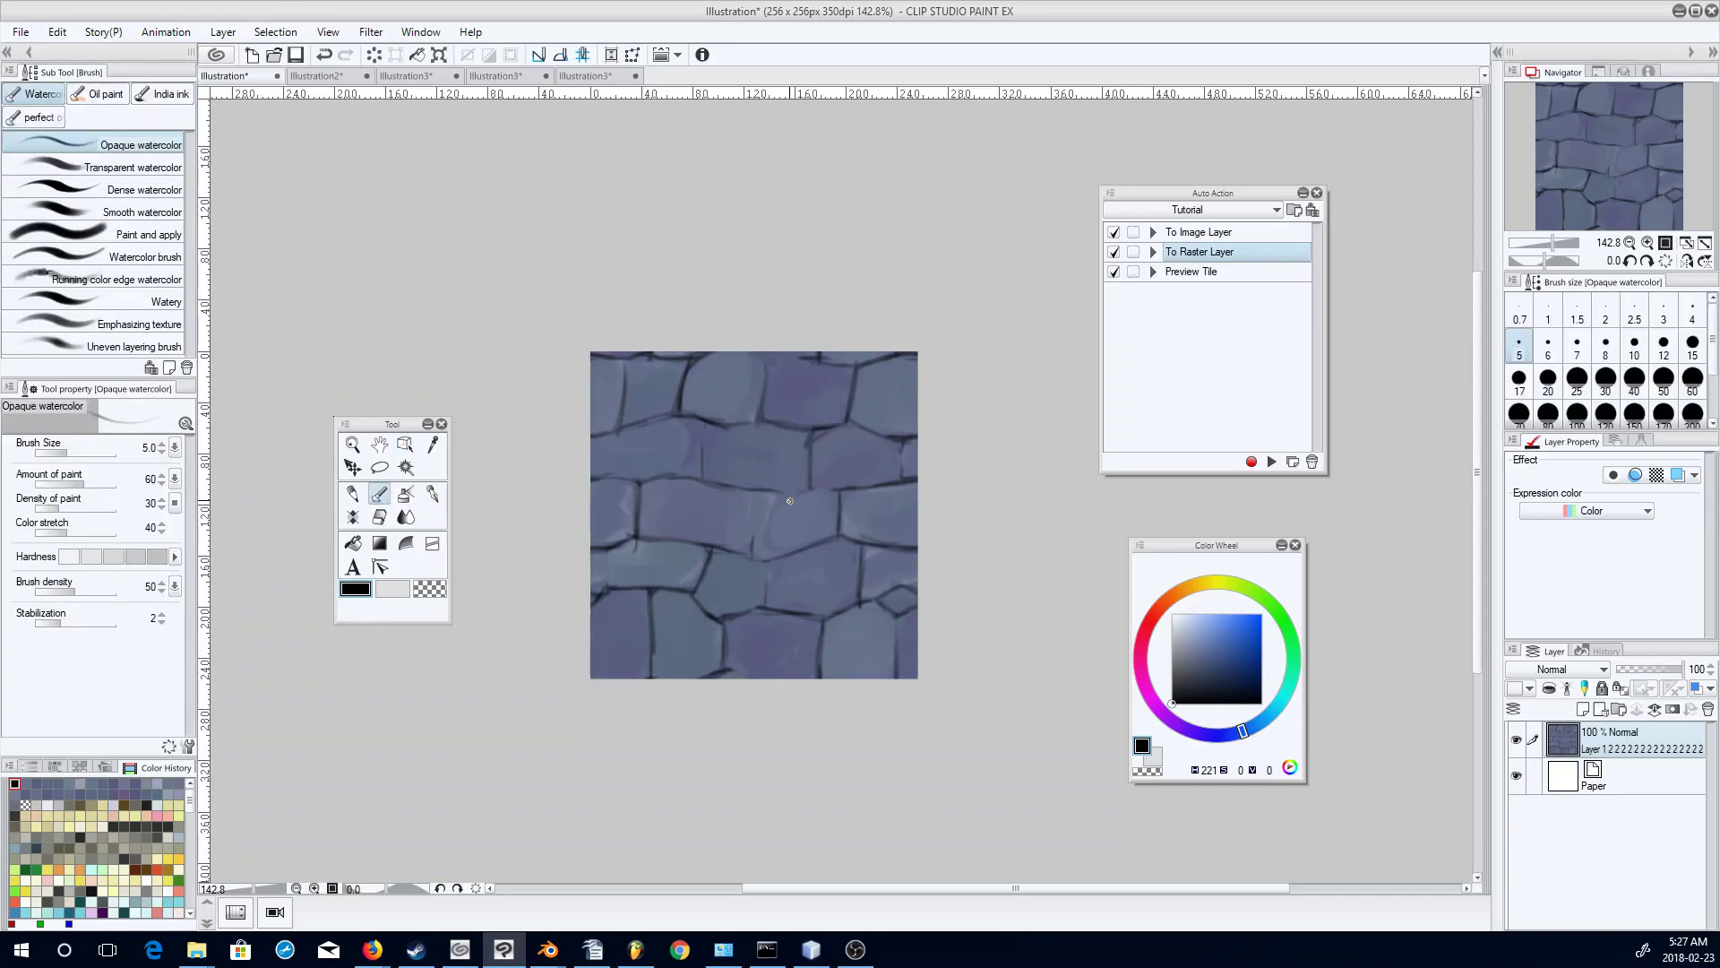
{"action": "mouse_move", "coordinate": [769, 505]}
{"action": "left_mouse_down"}
{"action": "mouse_move", "coordinate": [754, 538]}
{"action": "mouse_move", "coordinate": [813, 488]}
{"action": "left_mouse_up"}
{"action": "mouse_move", "coordinate": [754, 559]}
{"action": "left_mouse_down"}
{"action": "mouse_move", "coordinate": [828, 541]}
{"action": "mouse_move", "coordinate": [771, 564]}
{"action": "mouse_move", "coordinate": [765, 598]}
{"action": "left_mouse_up"}
{"action": "left_click_drag", "start_coordinate": [754, 529], "coordinate": [749, 543]}
{"action": "left_click_drag", "start_coordinate": [752, 611], "coordinate": [814, 611]}
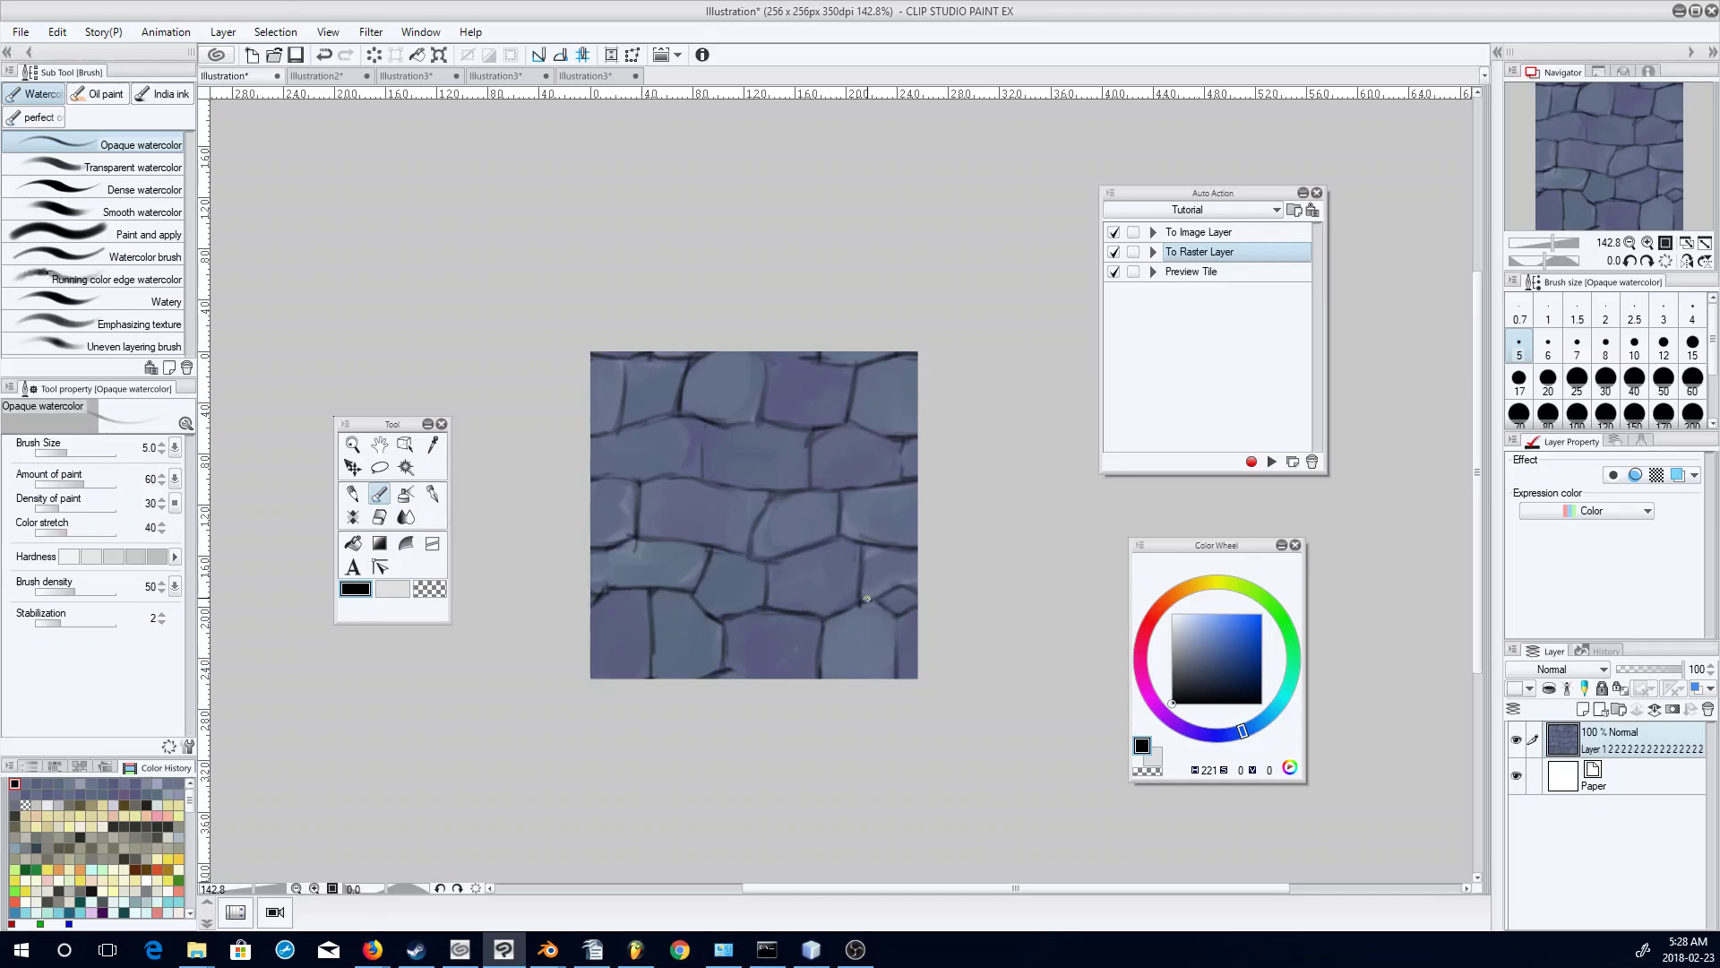
Refine the mortar lines between the upper middle bricks with black and colors sampled from the surrounding bricks and lines.
{"action": "left_click_drag", "start_coordinate": [686, 473], "coordinate": [714, 481]}
{"action": "mouse_move", "coordinate": [700, 423]}
{"action": "left_mouse_down"}
{"action": "mouse_move", "coordinate": [701, 461]}
{"action": "mouse_move", "coordinate": [703, 418]}
{"action": "mouse_move", "coordinate": [759, 419]}
{"action": "mouse_move", "coordinate": [700, 419]}
{"action": "mouse_move", "coordinate": [705, 464]}
{"action": "mouse_move", "coordinate": [704, 419]}
{"action": "mouse_move", "coordinate": [749, 420]}
{"action": "mouse_move", "coordinate": [750, 415]}
{"action": "left_mouse_up"}
{"action": "left_click", "coordinate": [735, 423], "text": "alt"}
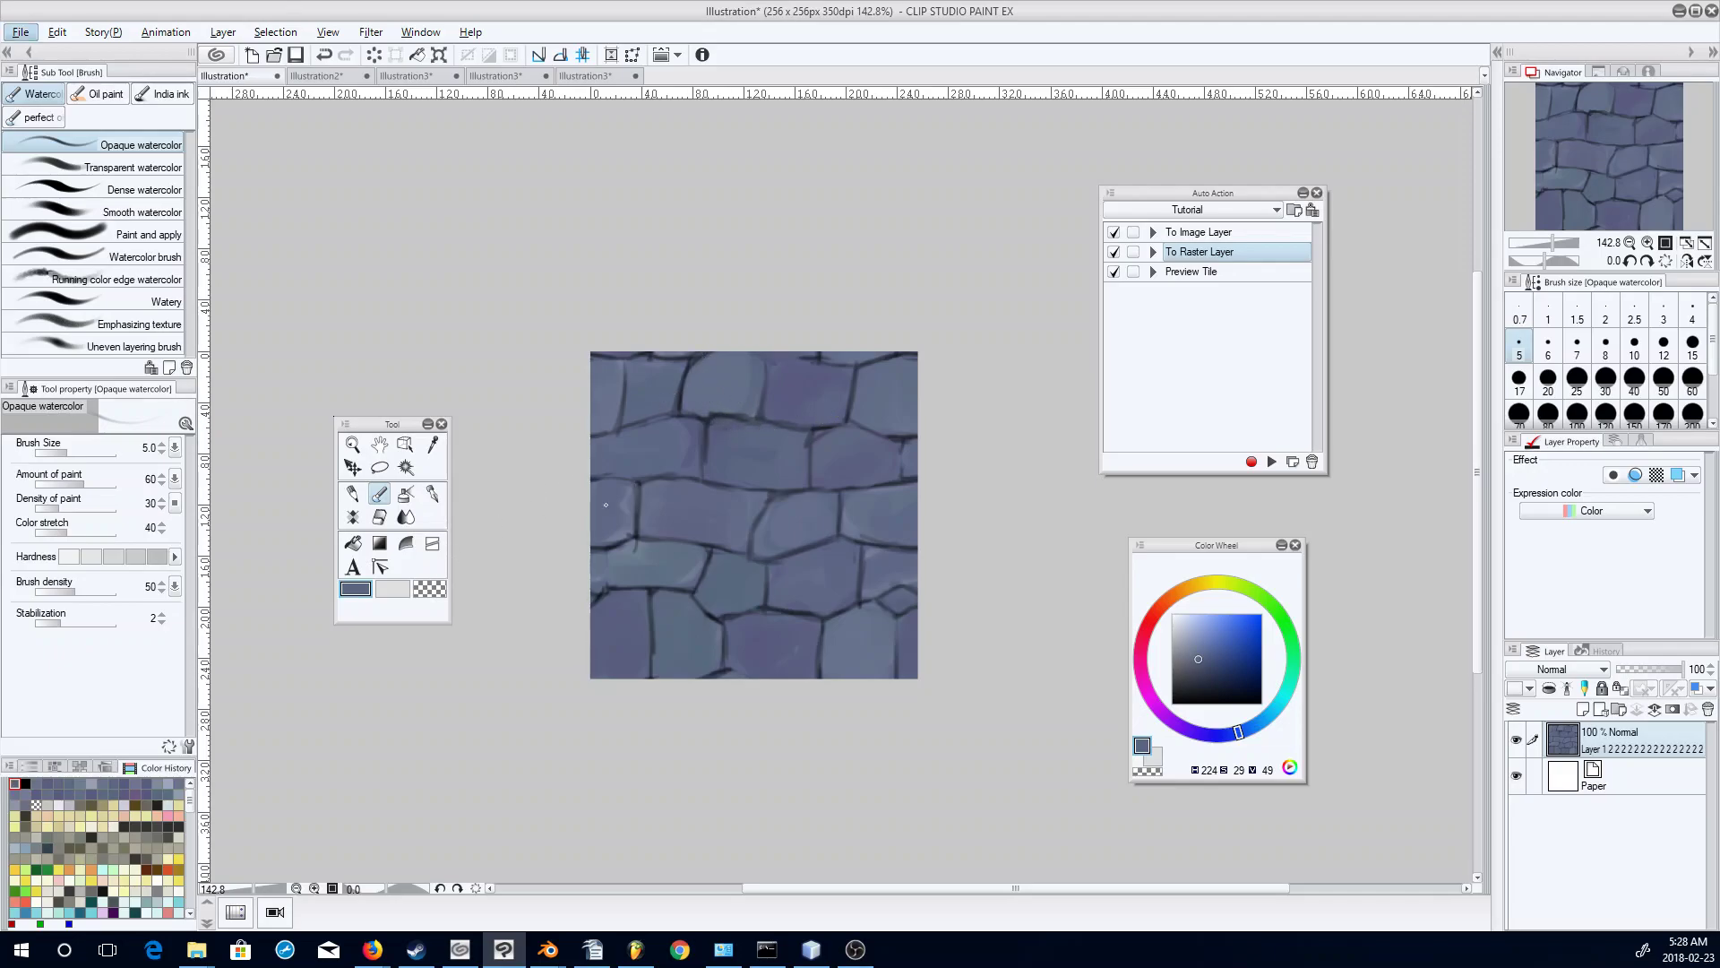
{"action": "left_click", "coordinate": [1171, 704]}
{"action": "left_click_drag", "start_coordinate": [708, 415], "coordinate": [765, 423]}
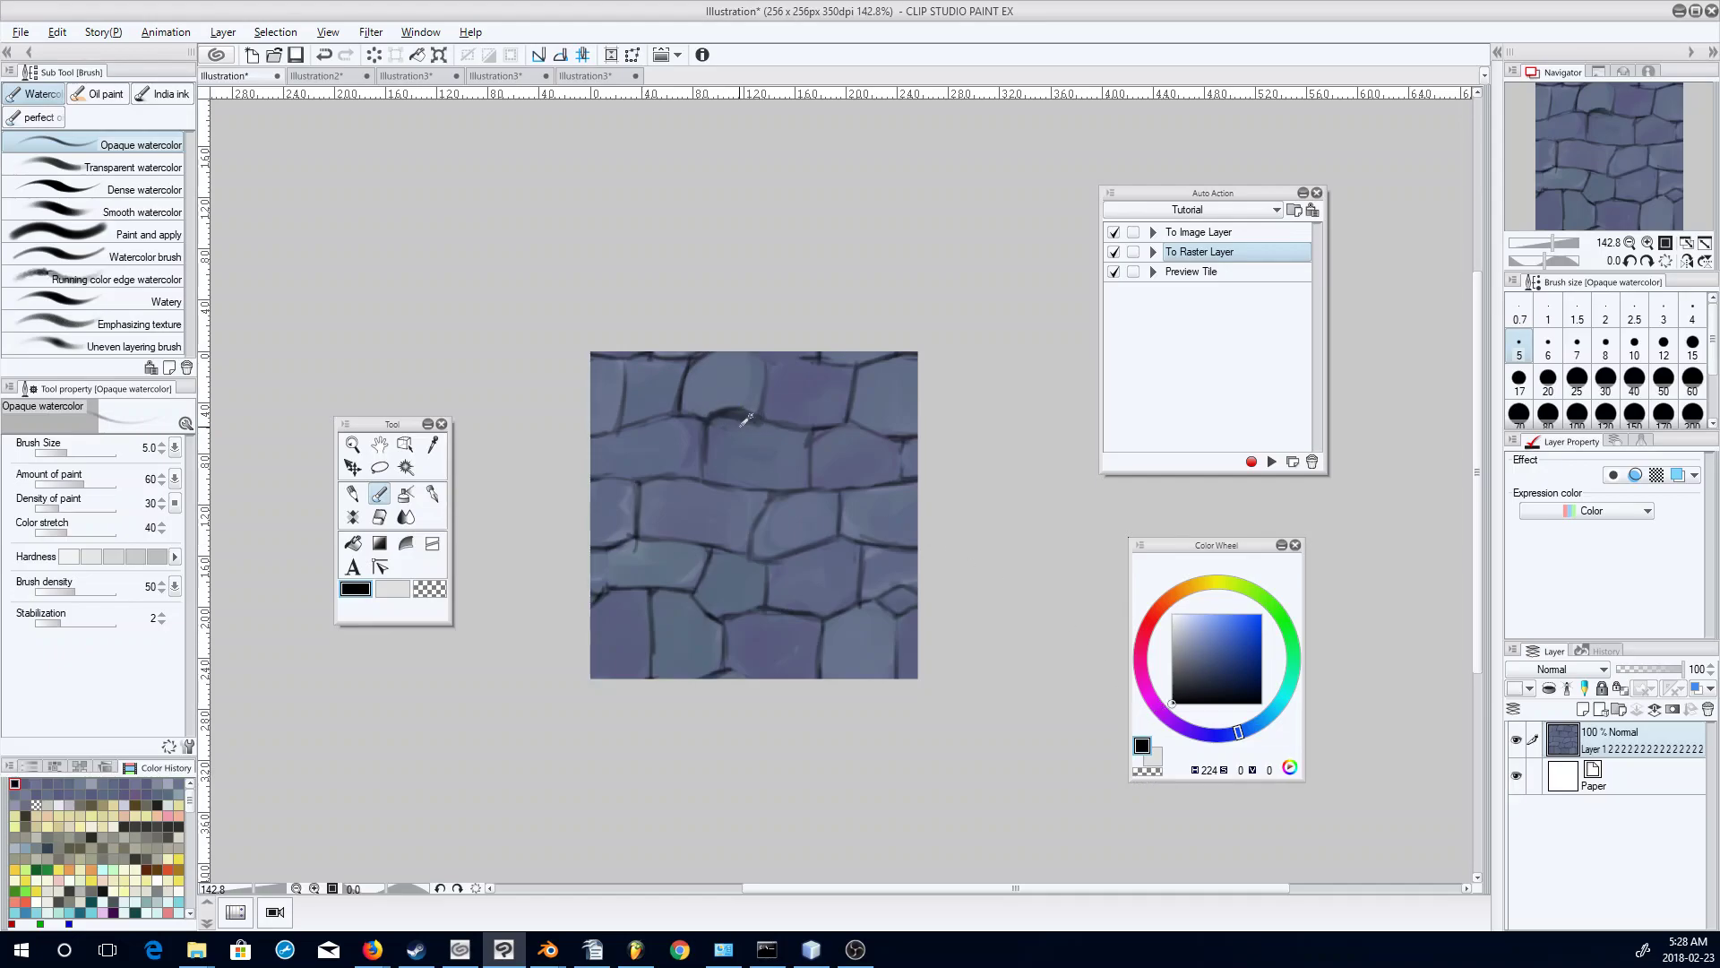
{"action": "left_click", "coordinate": [748, 419], "text": "alt"}
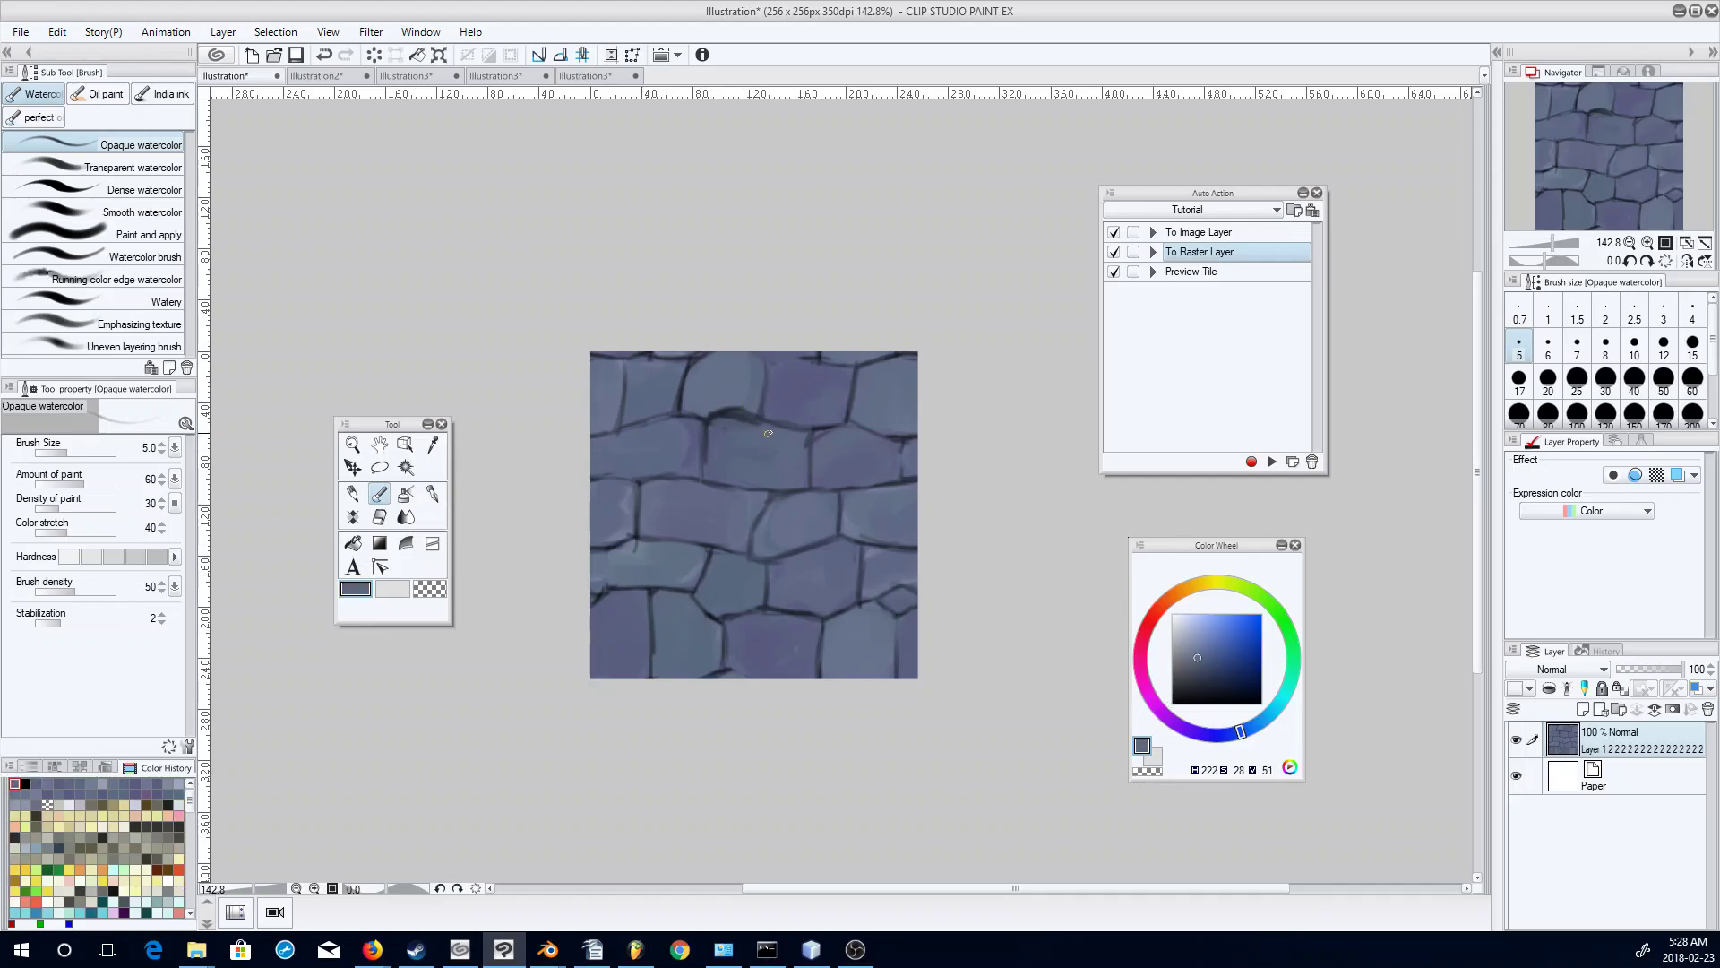
{"action": "left_click", "coordinate": [717, 410], "text": "alt"}
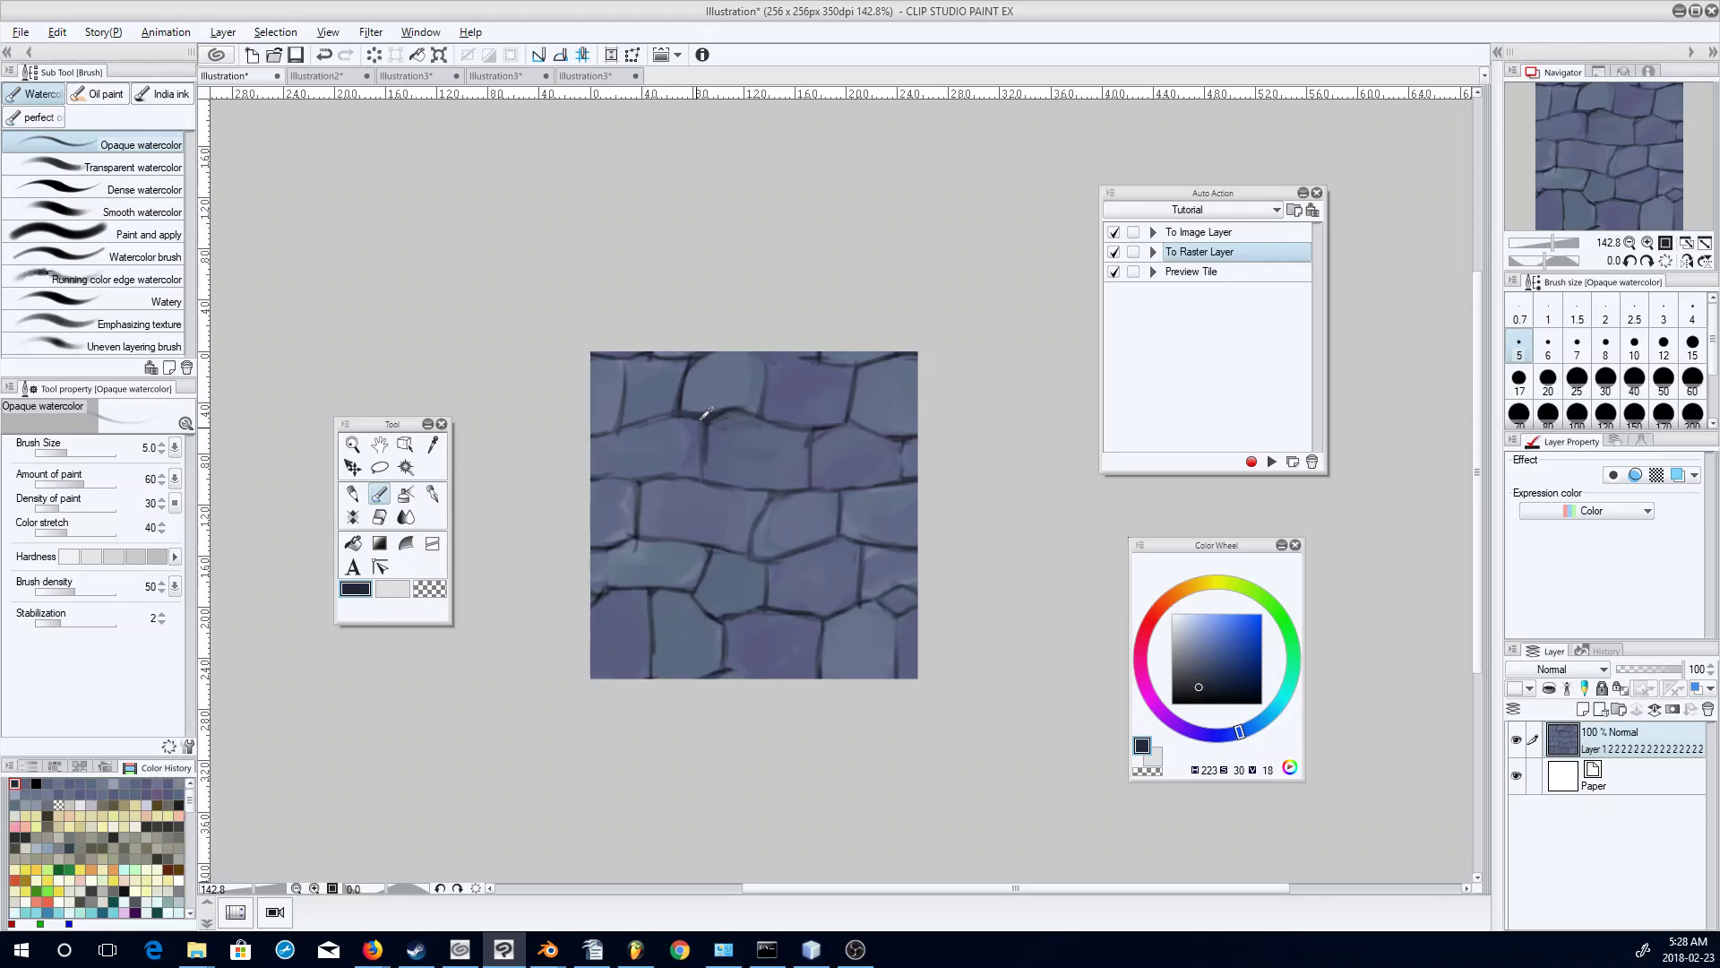
{"action": "left_click", "coordinate": [696, 419], "text": "alt"}
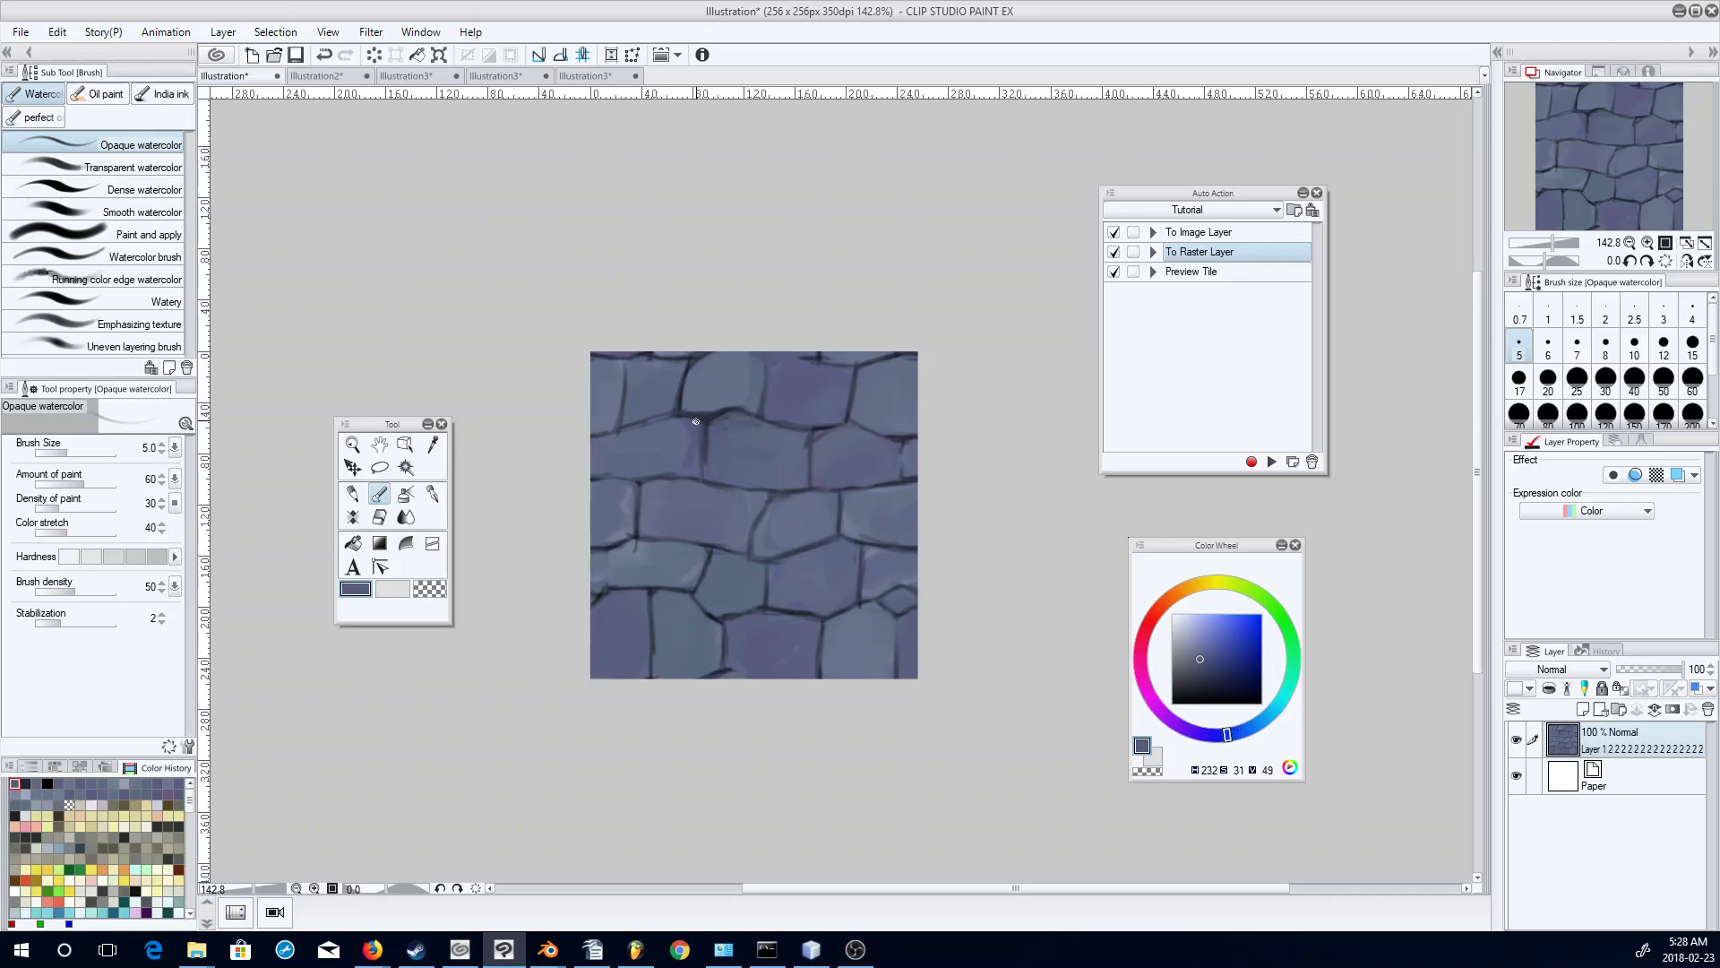
{"action": "left_click", "coordinate": [817, 406], "text": "alt"}
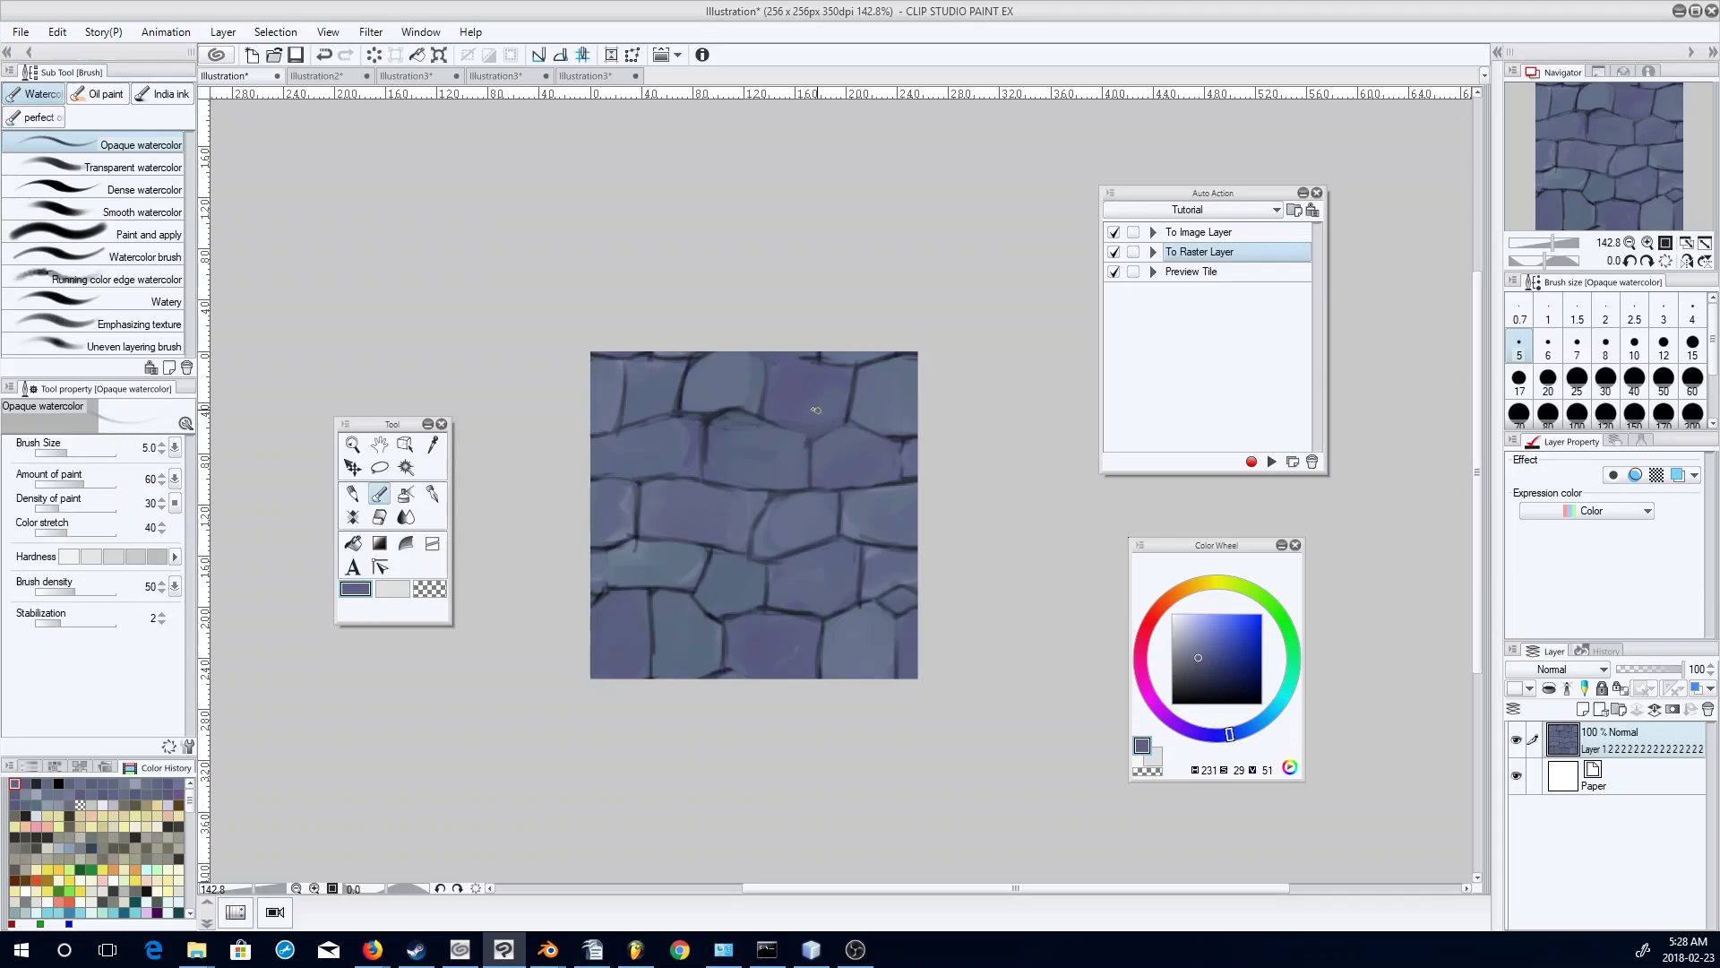
{"action": "left_click", "coordinate": [1171, 704]}
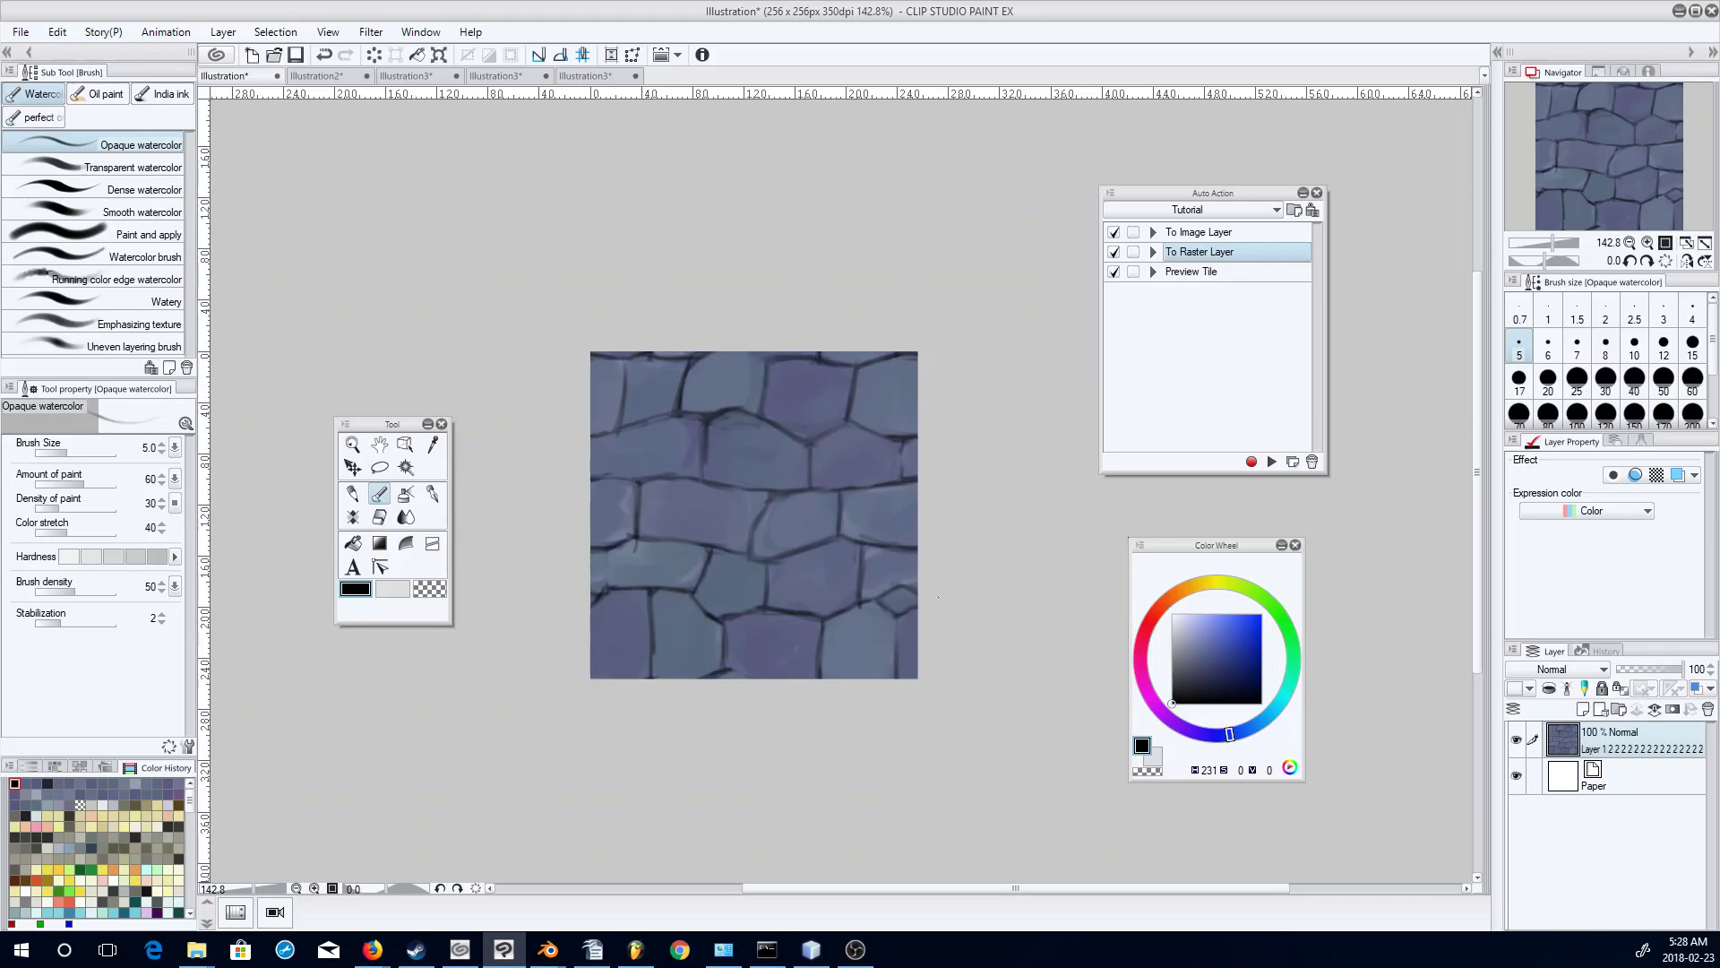
Convert the brick layer with To Image Layer again, turn on tiling, and offset it diagonally to expose other unlined joints.
{"action": "left_click", "coordinate": [1272, 235]}
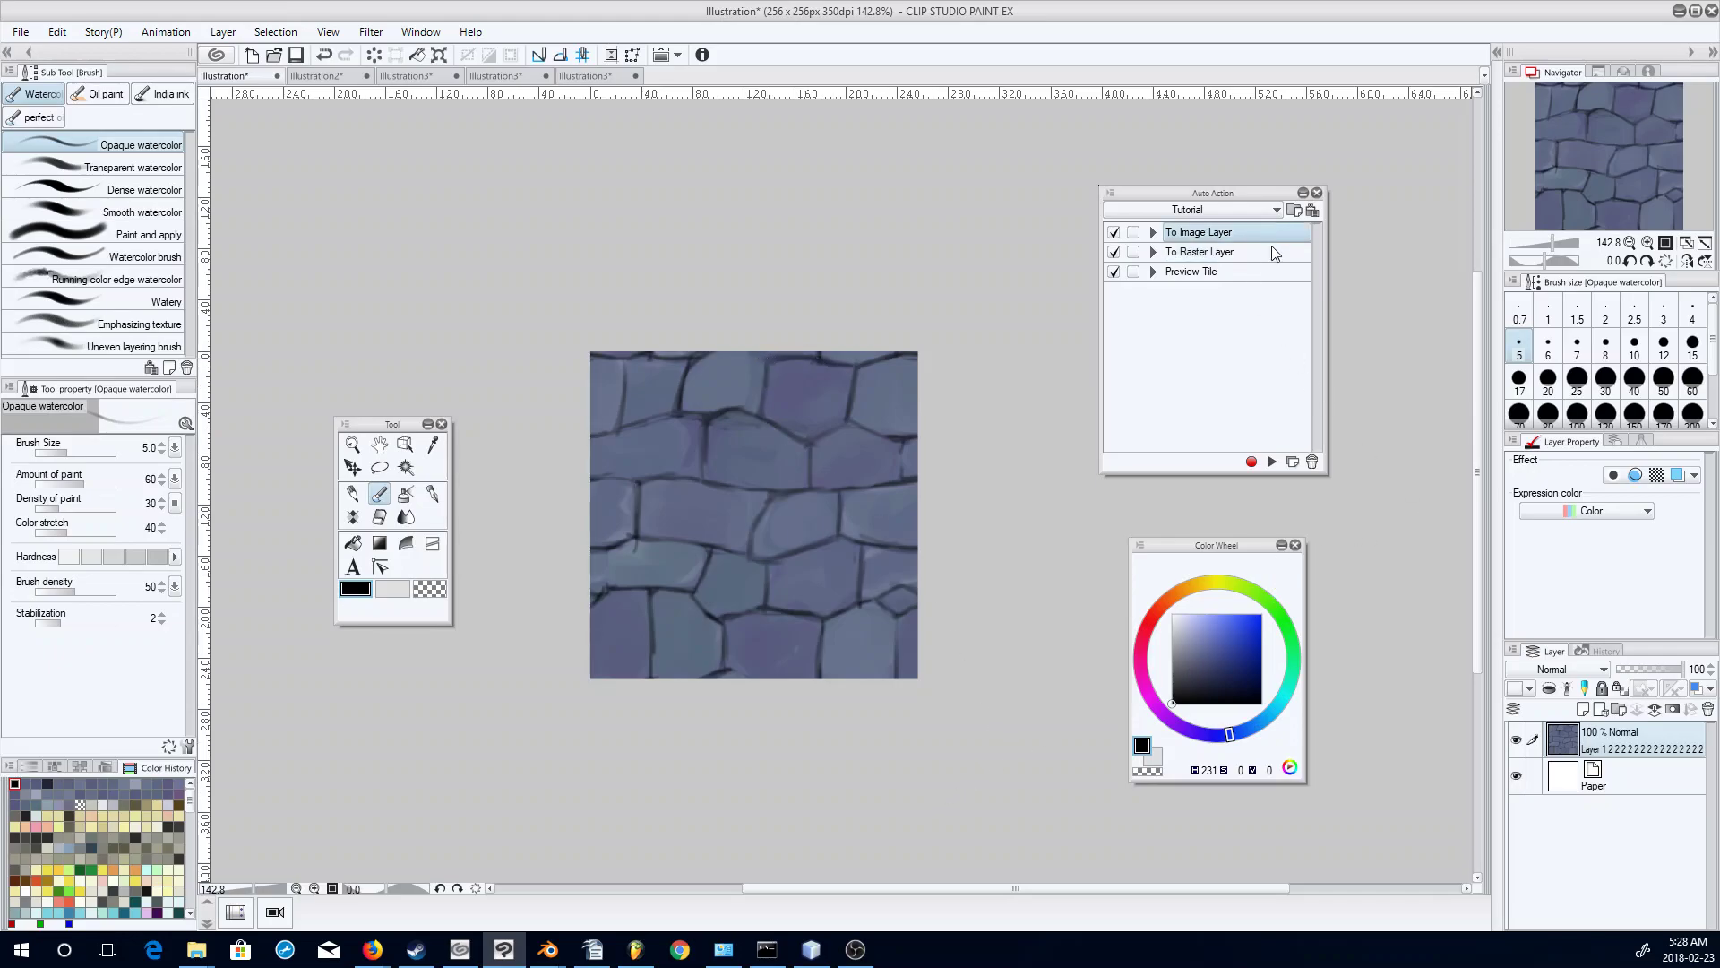
{"action": "left_click", "coordinate": [1272, 462]}
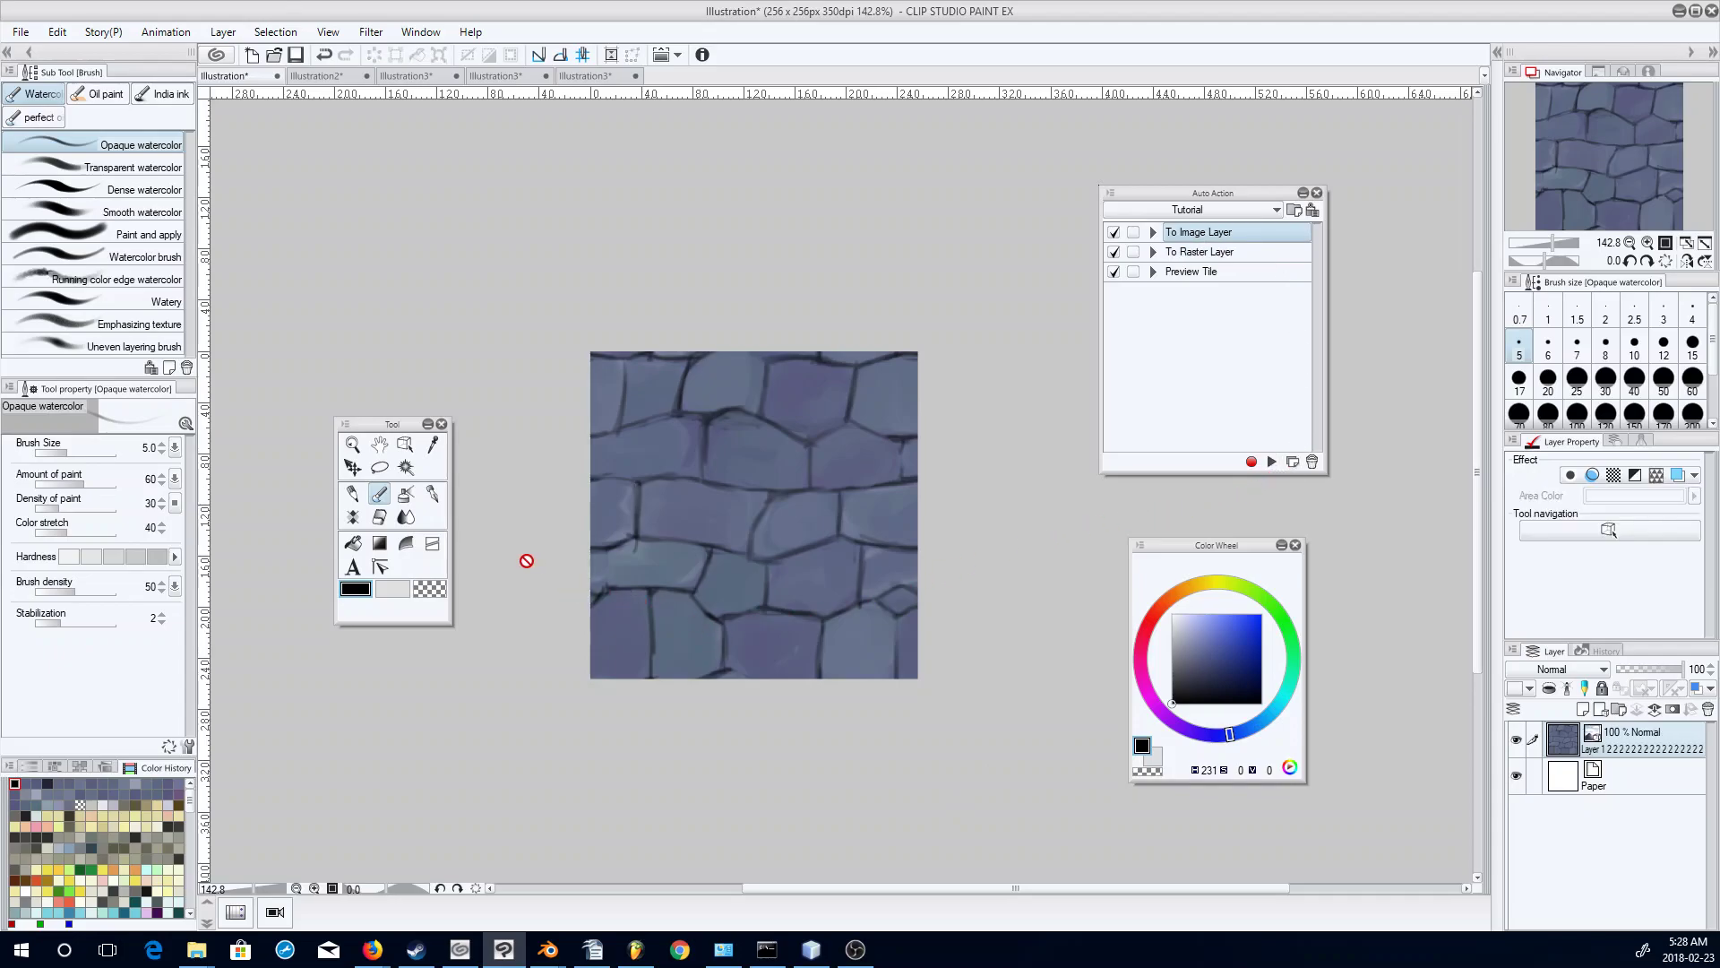
{"action": "left_click", "coordinate": [405, 444]}
{"action": "left_click", "coordinate": [24, 692]}
{"action": "left_click_drag", "start_coordinate": [654, 439], "coordinate": [794, 532]}
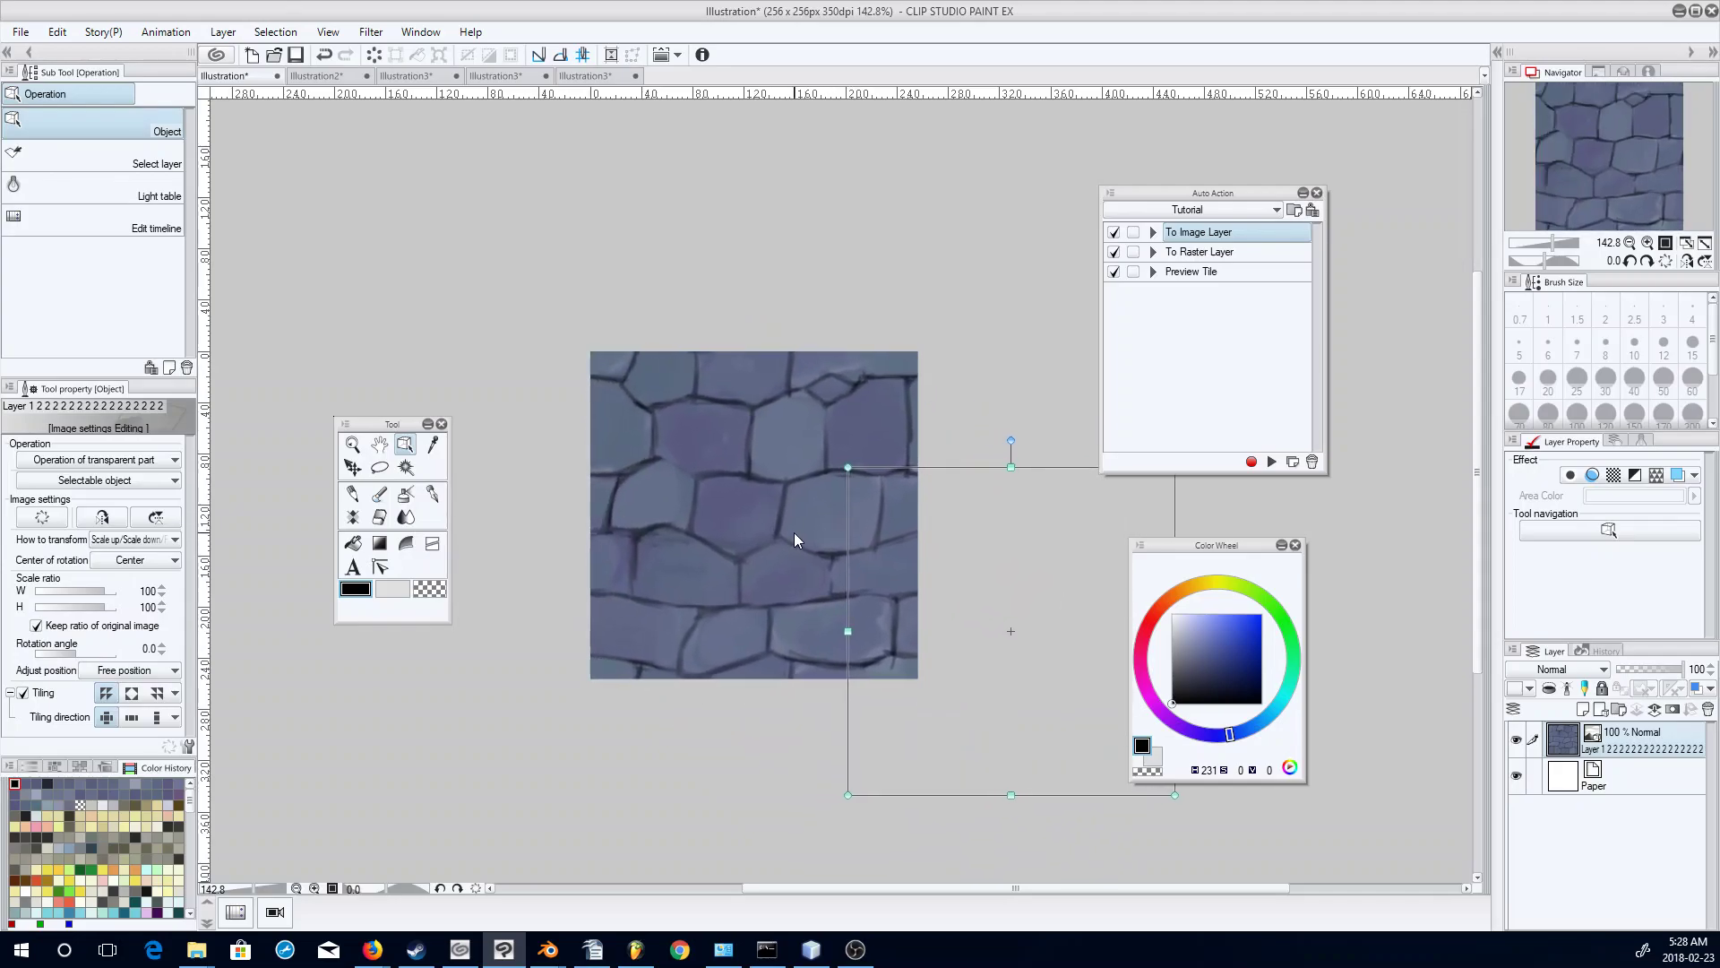
Run the To Raster Layer action and touch up the mortar line below the central bricks with the size 5 brush.
{"action": "left_click", "coordinate": [1215, 252]}
{"action": "left_click", "coordinate": [1272, 462]}
{"action": "left_click", "coordinate": [352, 494]}
{"action": "left_click", "coordinate": [380, 494]}
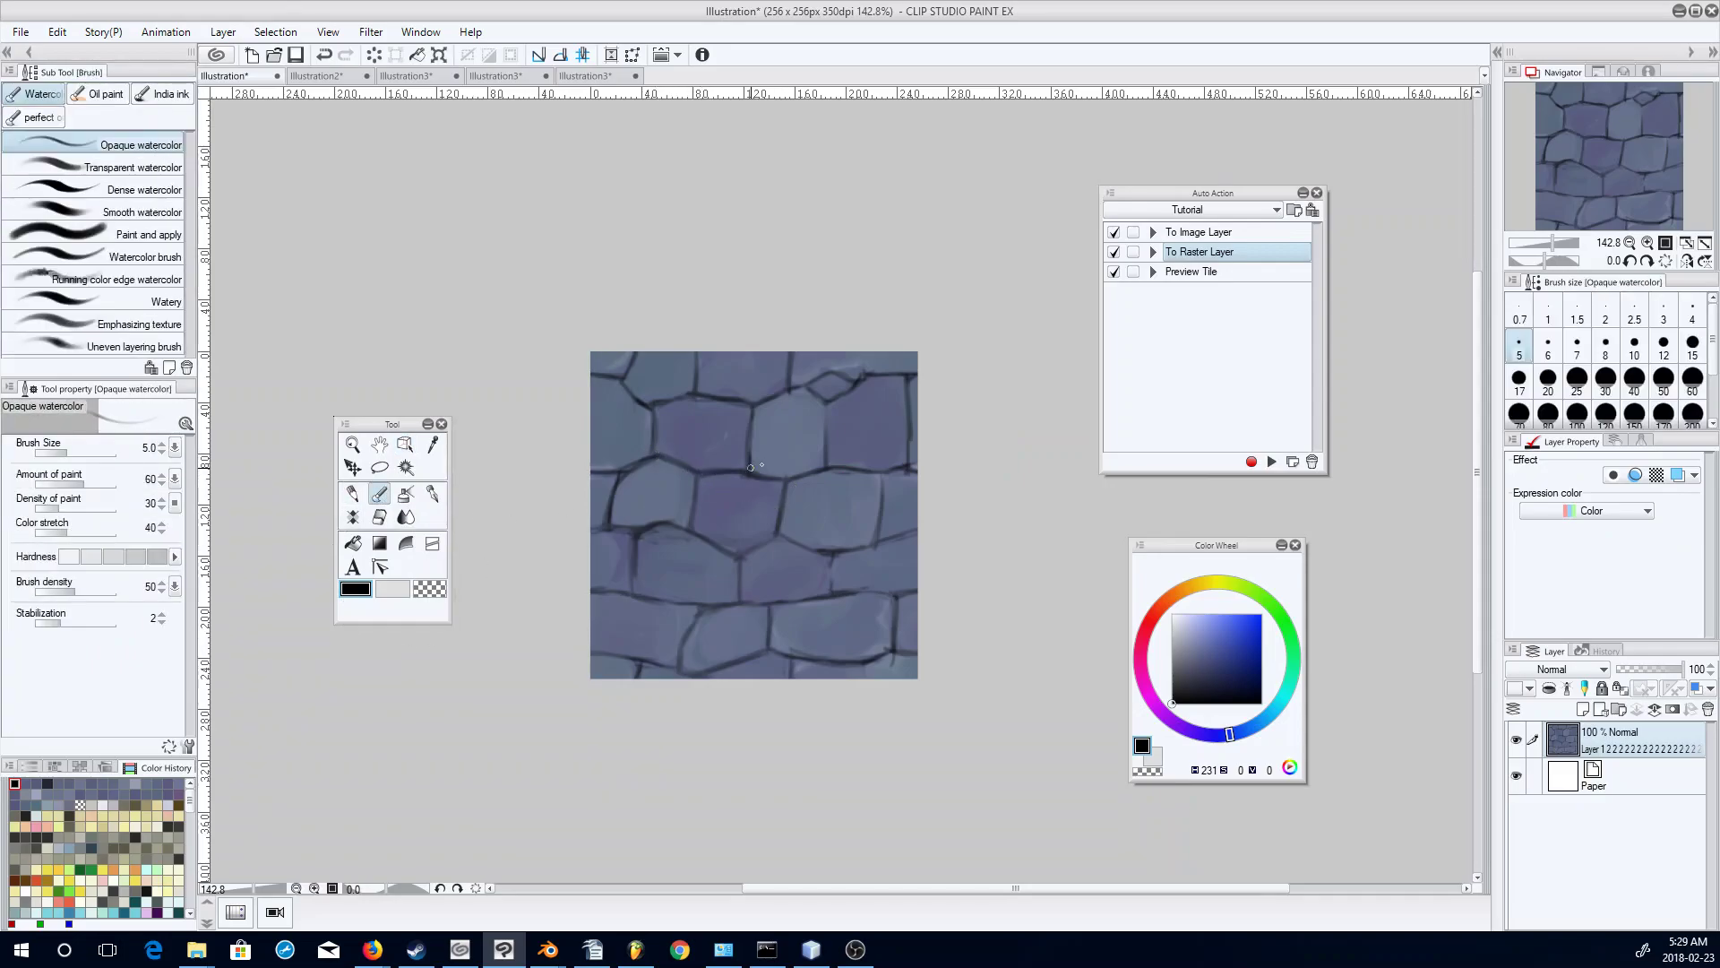
{"action": "left_click_drag", "start_coordinate": [748, 556], "coordinate": [773, 542]}
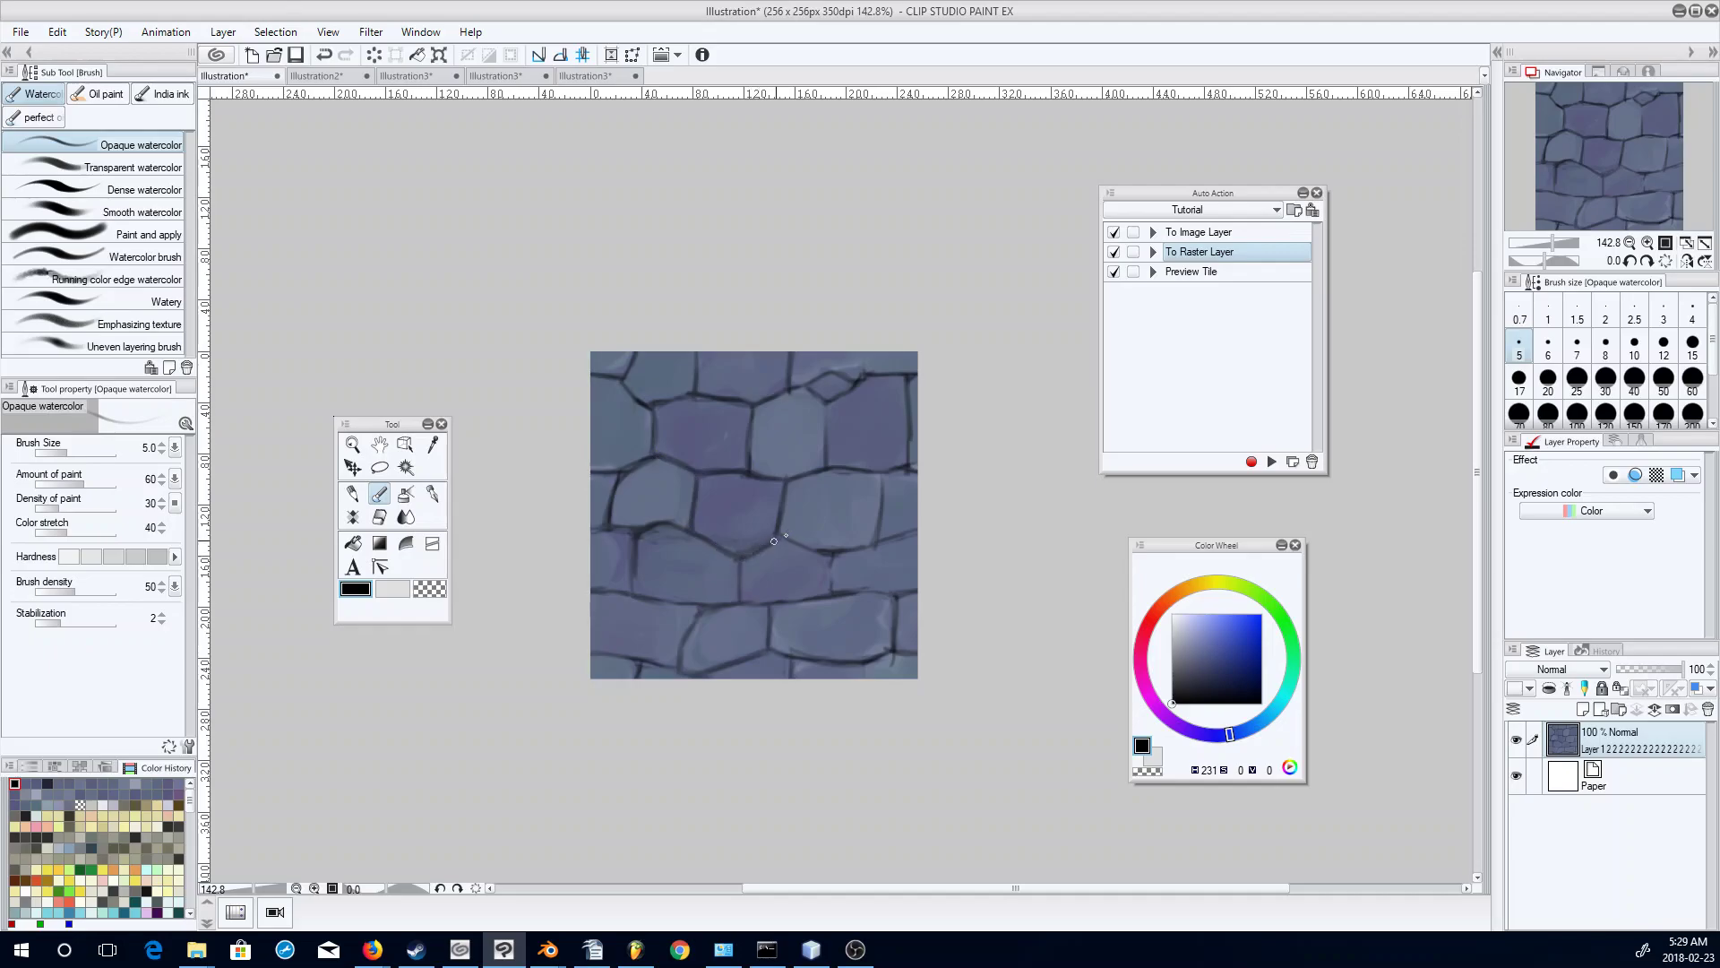
Run the Preview Tile action on the outlined bricks and tile the pasted image across the new A4 canvas.
{"action": "left_click", "coordinate": [1223, 272]}
{"action": "left_click", "coordinate": [1272, 462]}
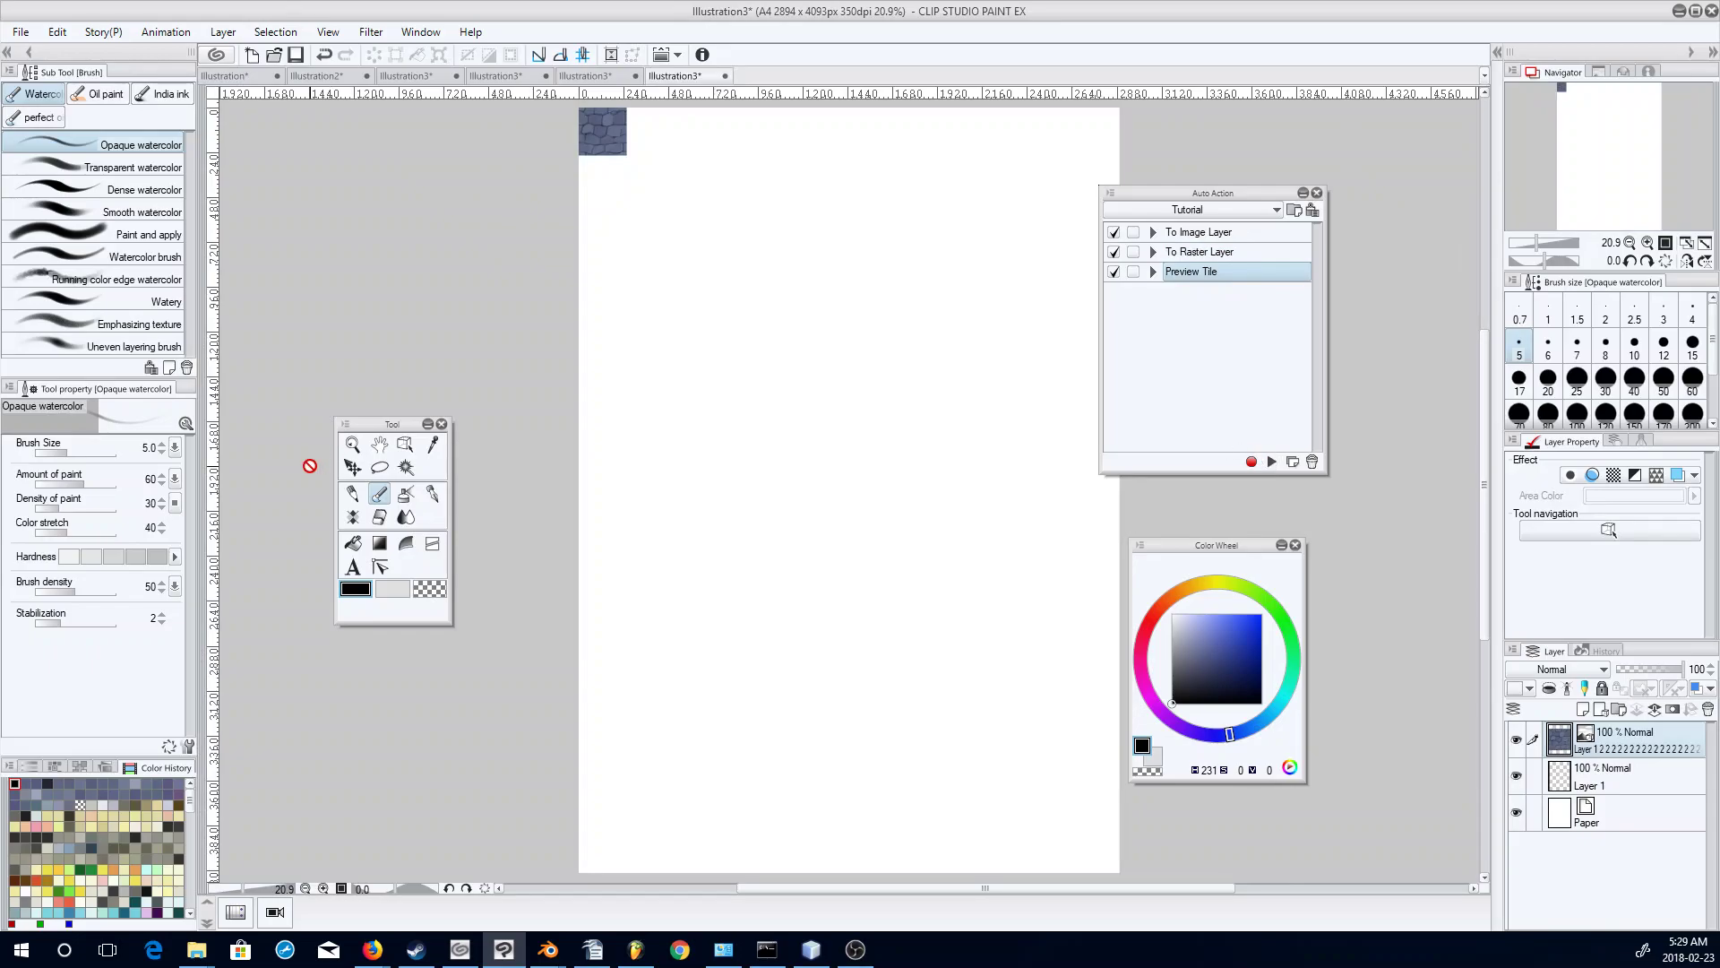
{"action": "left_click", "coordinate": [405, 443]}
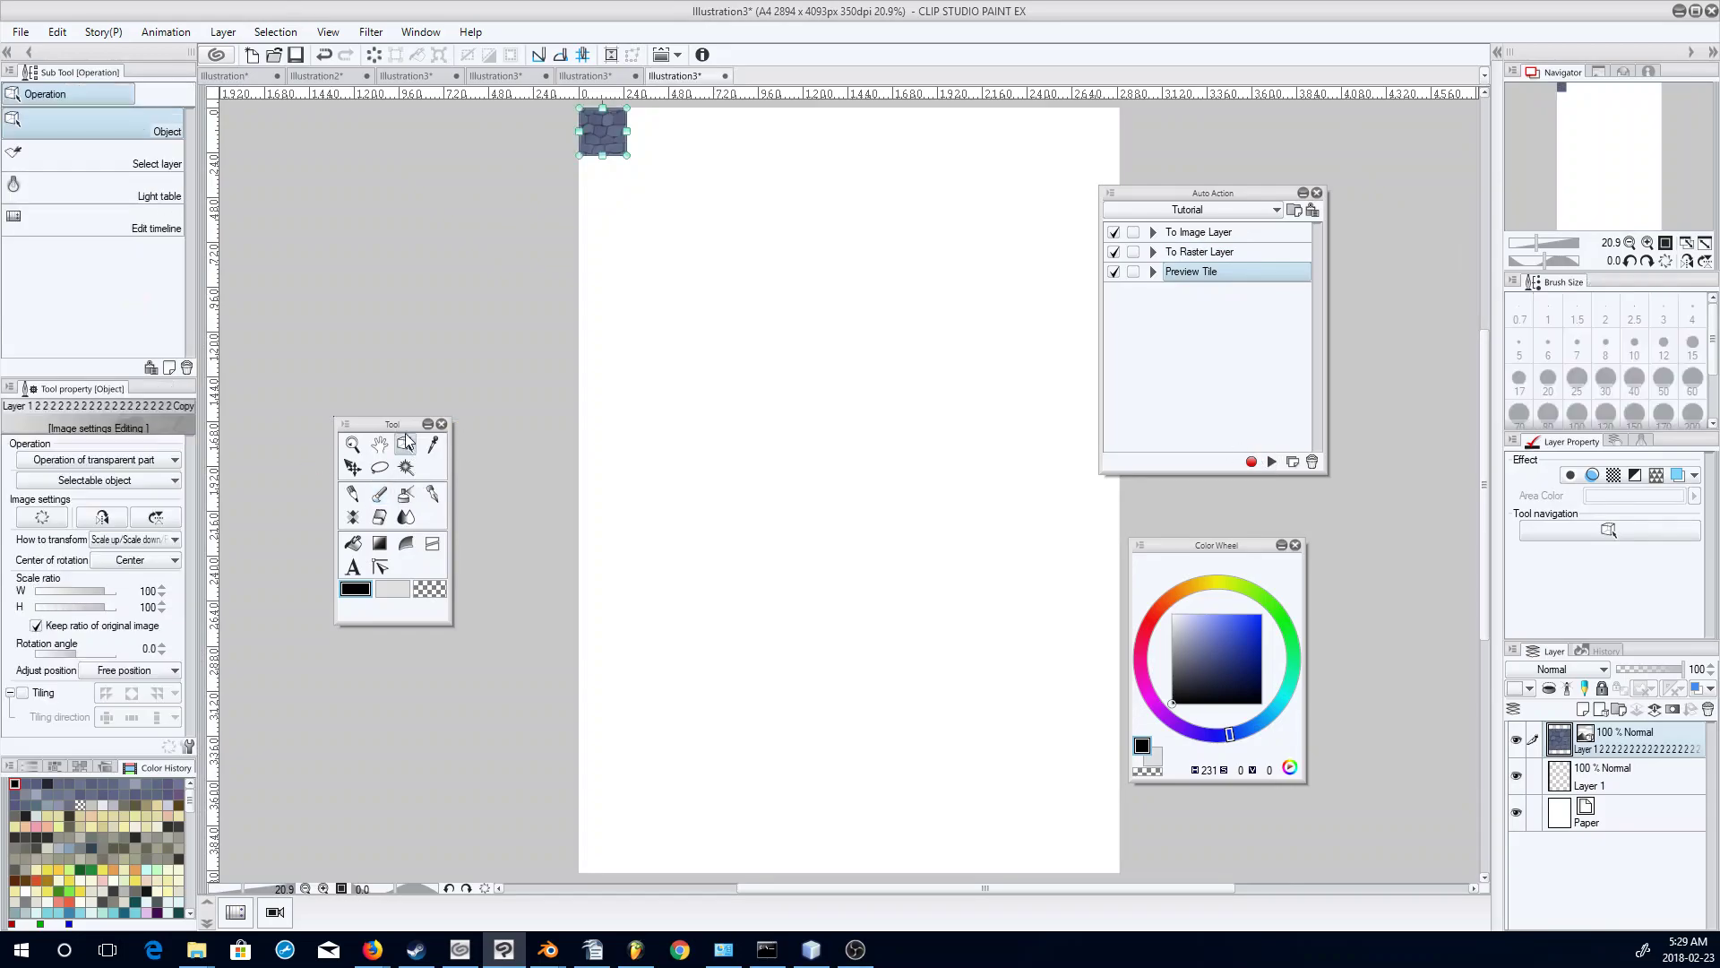
{"action": "left_click", "coordinate": [23, 692]}
{"action": "left_click", "coordinate": [352, 444]}
{"action": "mouse_move", "coordinate": [825, 491]}
{"action": "left_mouse_down"}
{"action": "mouse_move", "coordinate": [787, 492]}
{"action": "mouse_move", "coordinate": [837, 461]}
{"action": "left_mouse_up"}
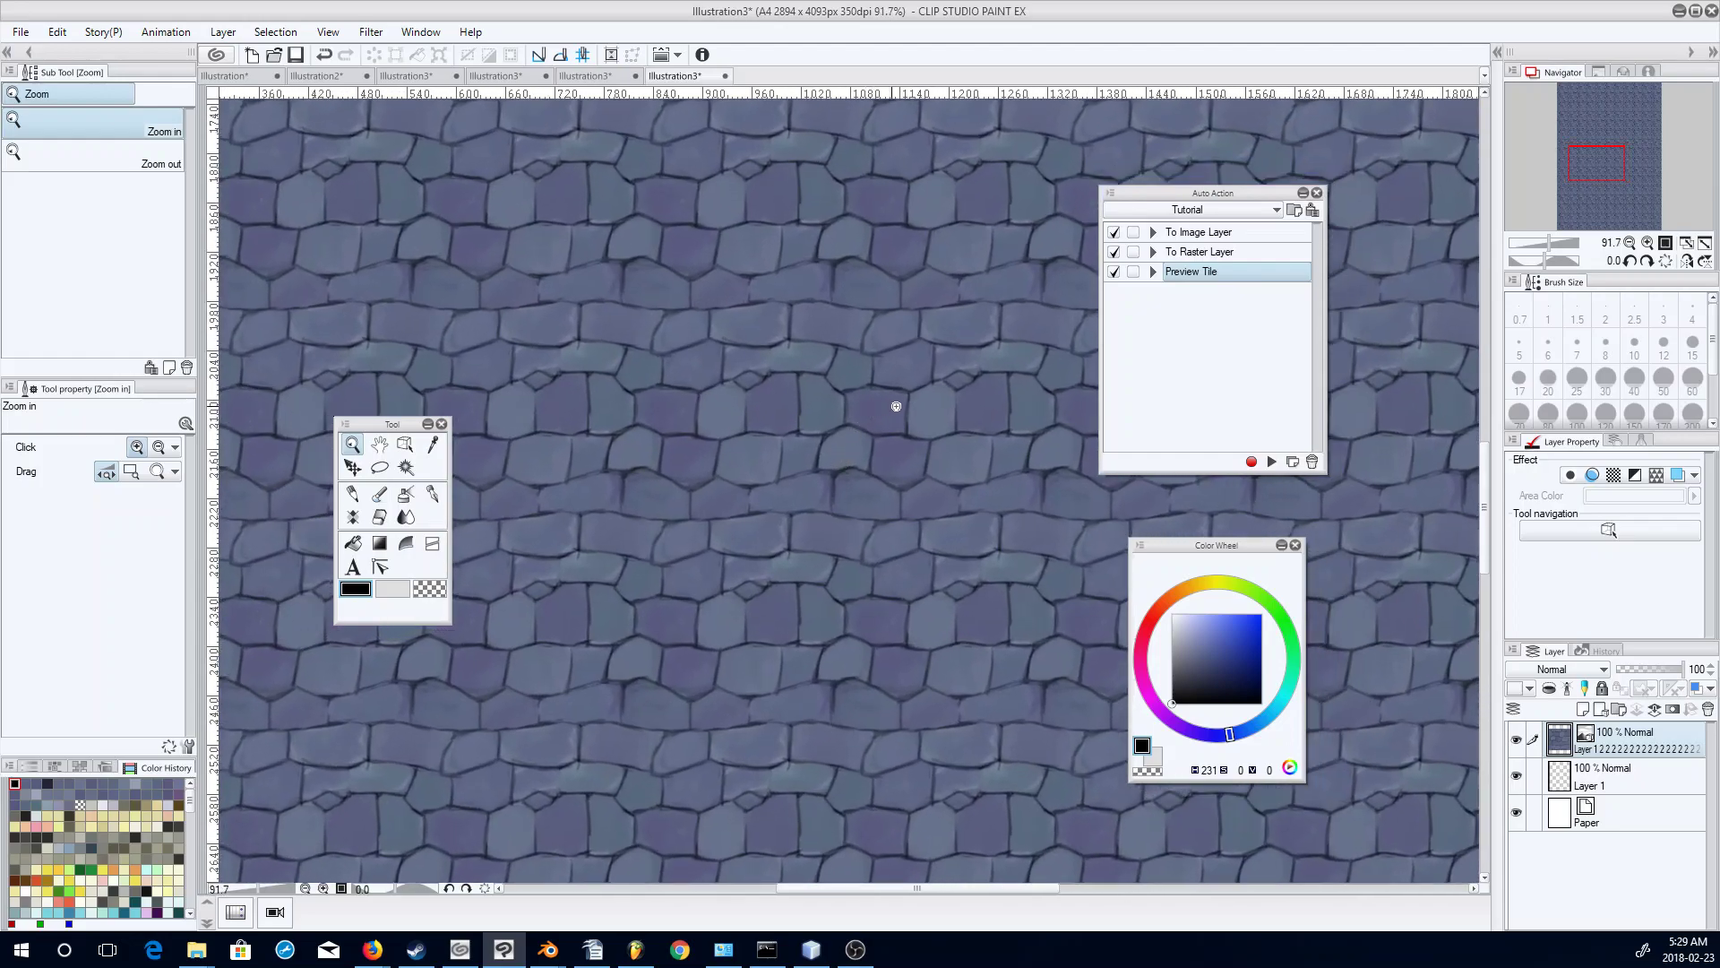
{"action": "left_click_drag", "start_coordinate": [1192, 197], "coordinate": [1303, 187]}
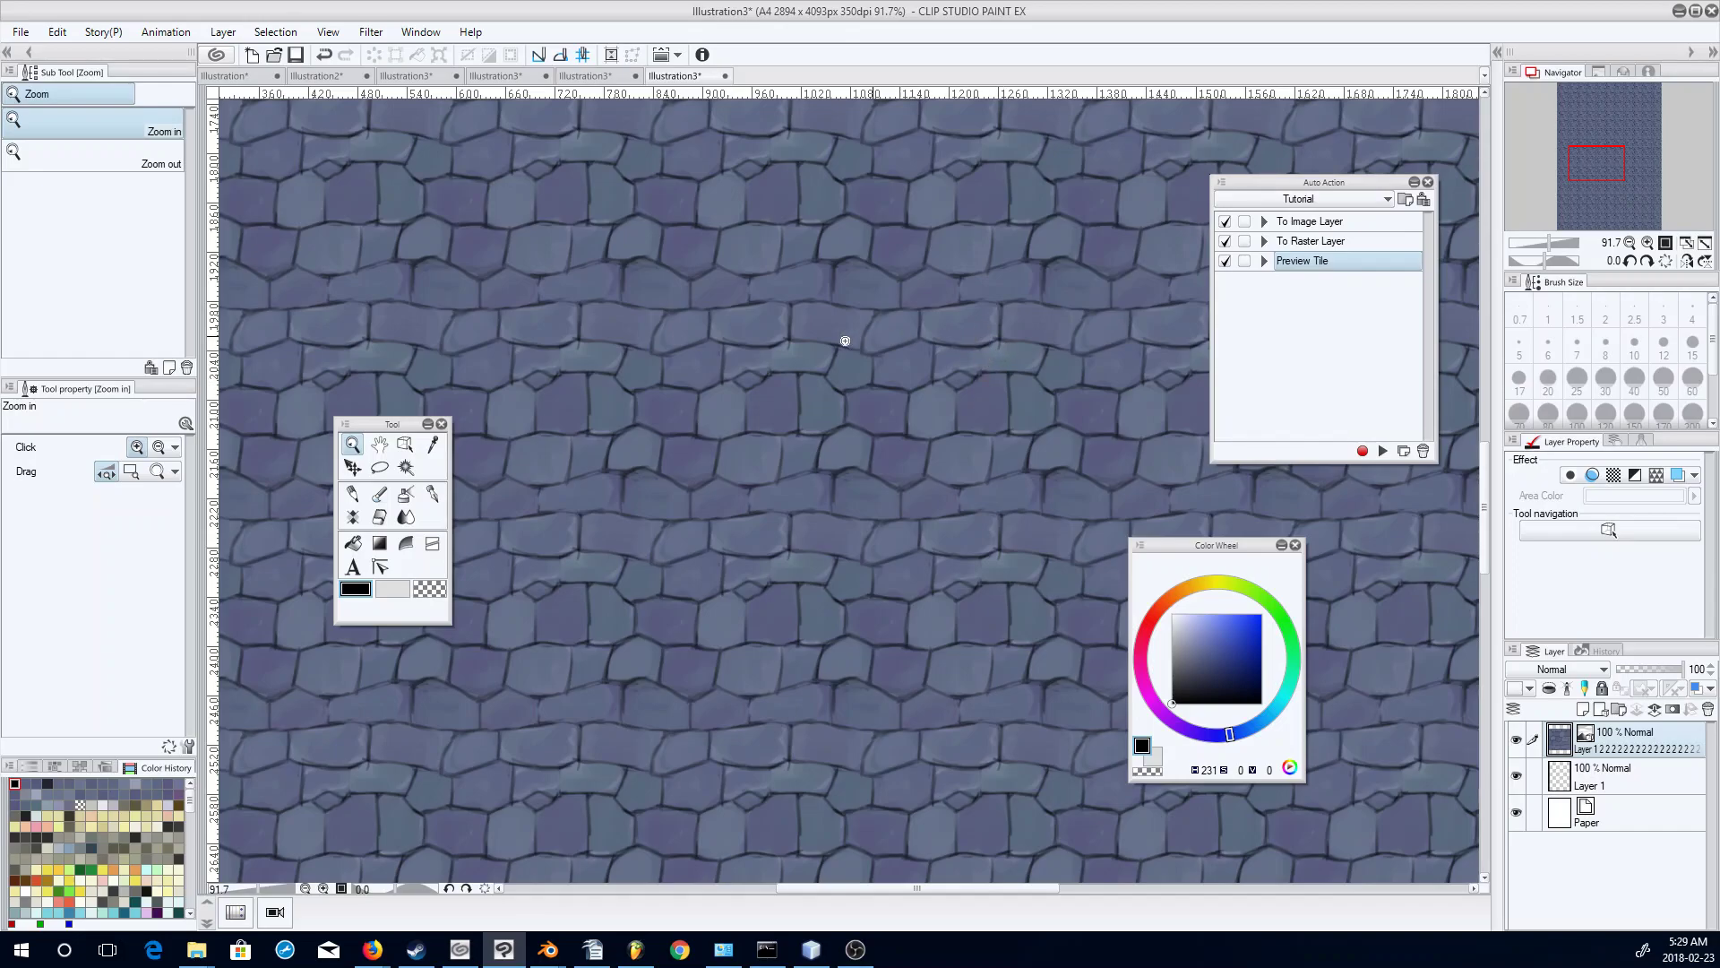
Go back to the brick illustration and run the To Raster Layer action to allow more brush touch-ups.
{"action": "left_click", "coordinate": [250, 75]}
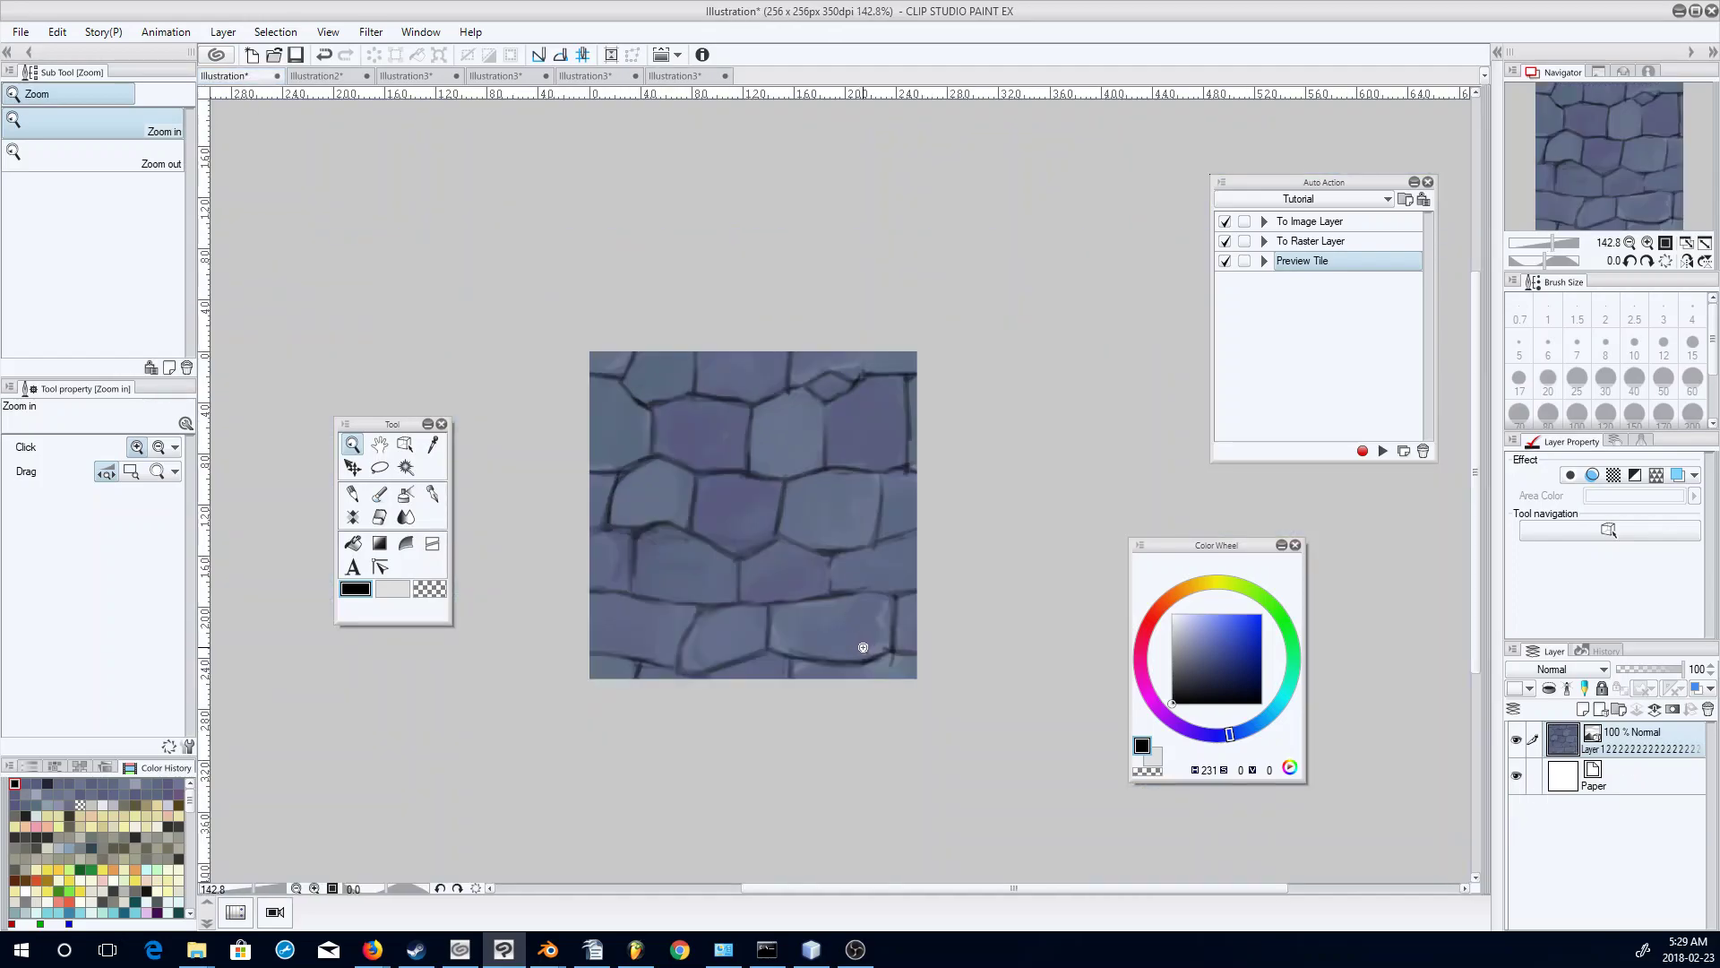
{"action": "left_click", "coordinate": [379, 493]}
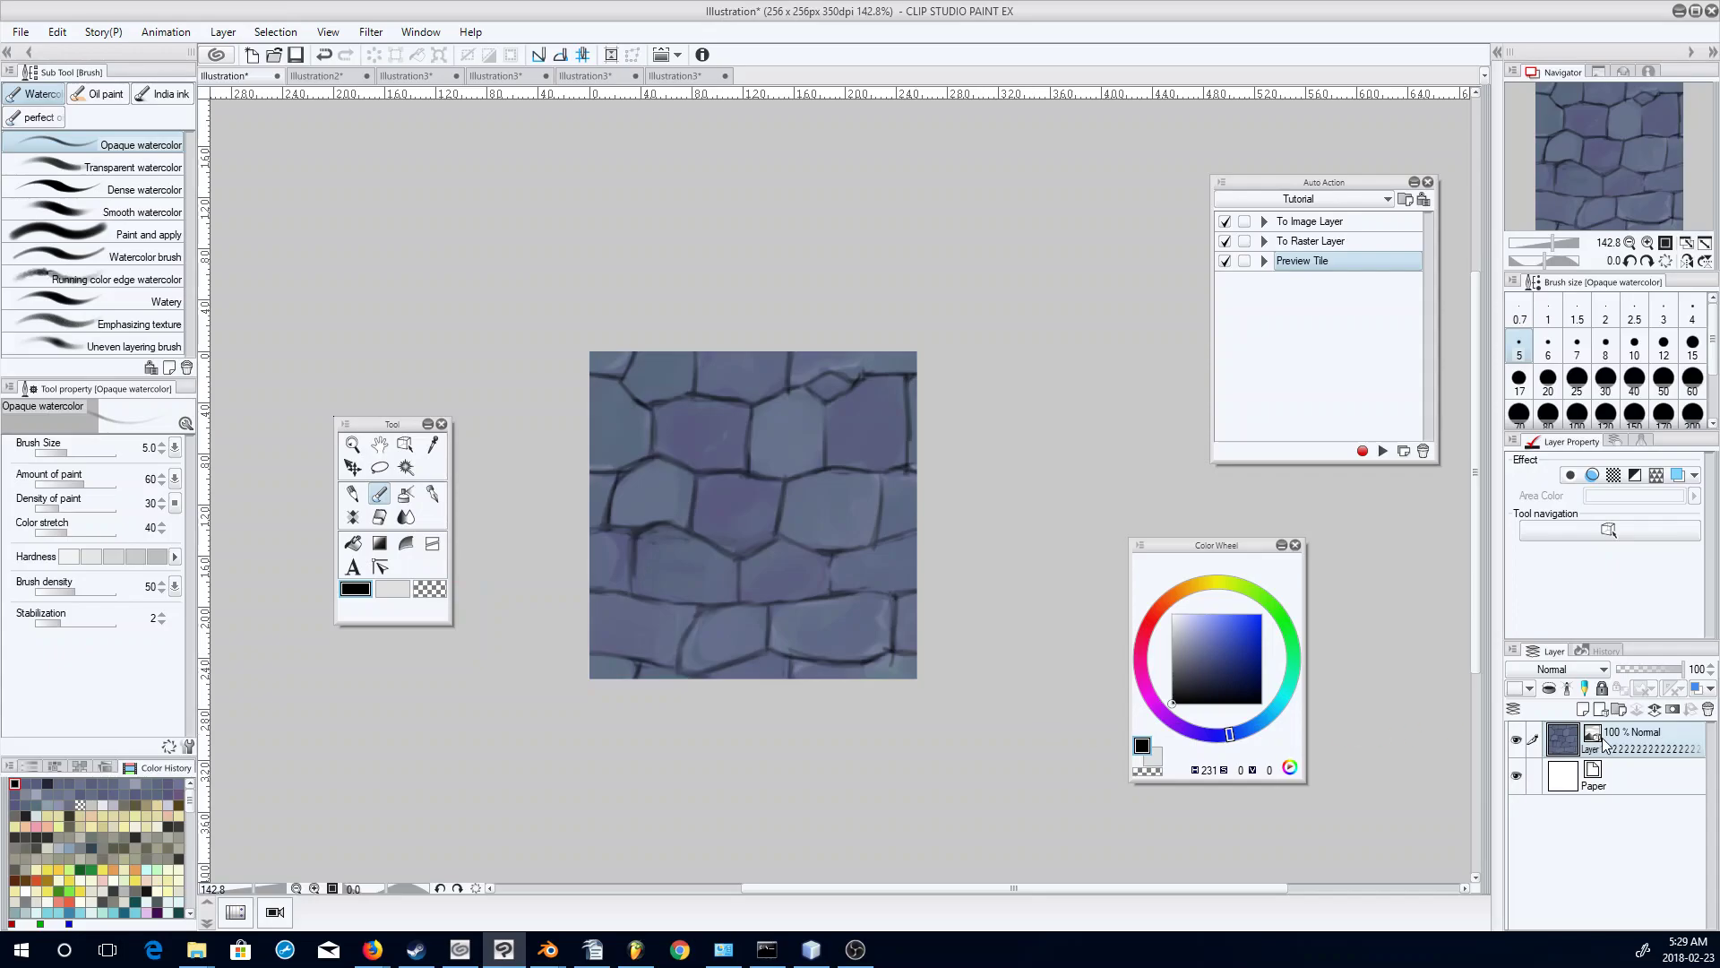
{"action": "left_click", "coordinate": [1382, 451]}
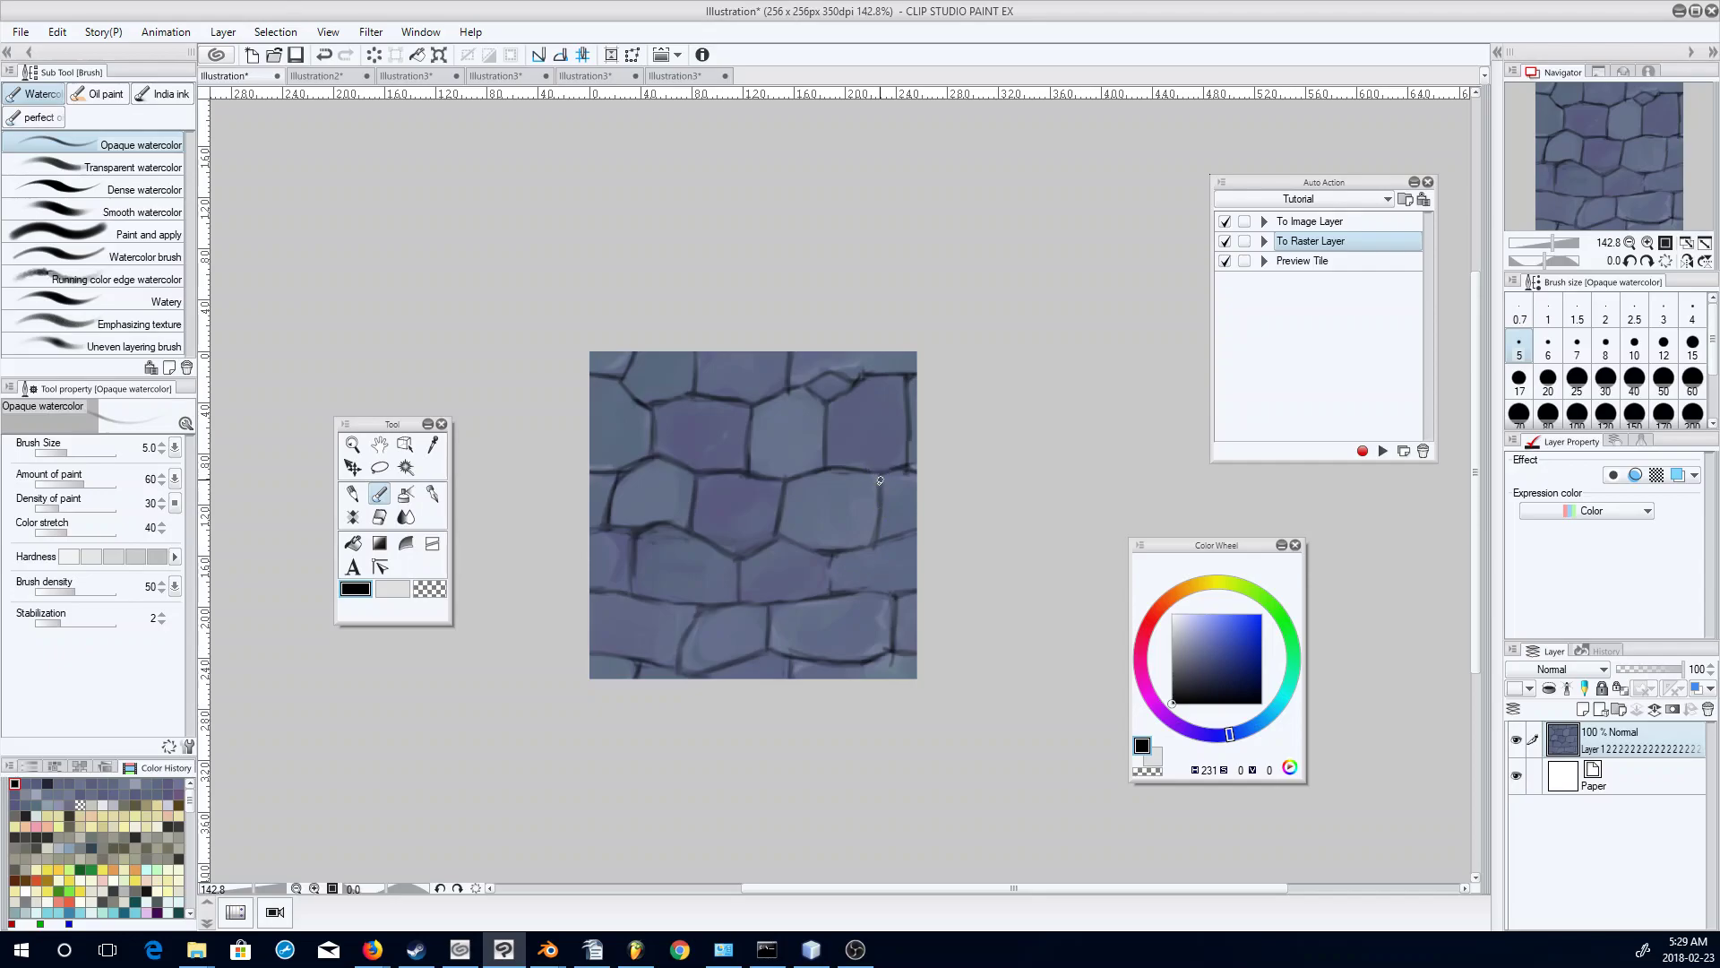
Convert the brick layer with the To Image Layer action, turn on tiling, and offset the pattern diagonally toward the lower left.
{"action": "key", "text": "o"}
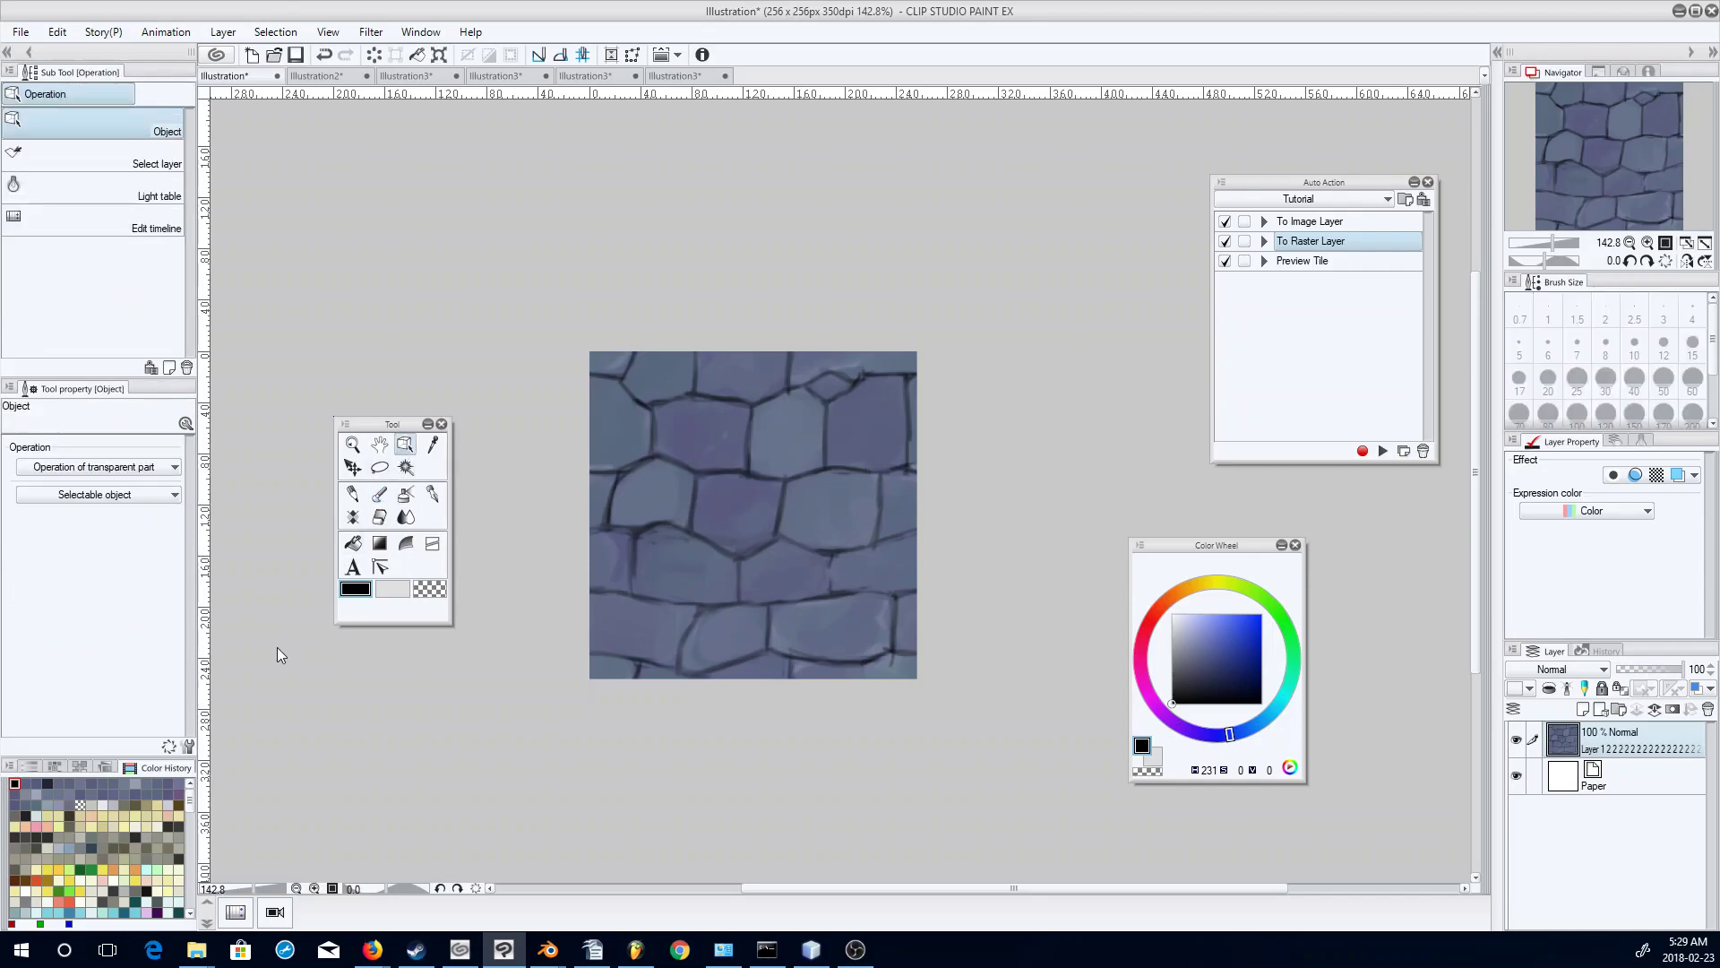
{"action": "left_click", "coordinate": [1340, 221]}
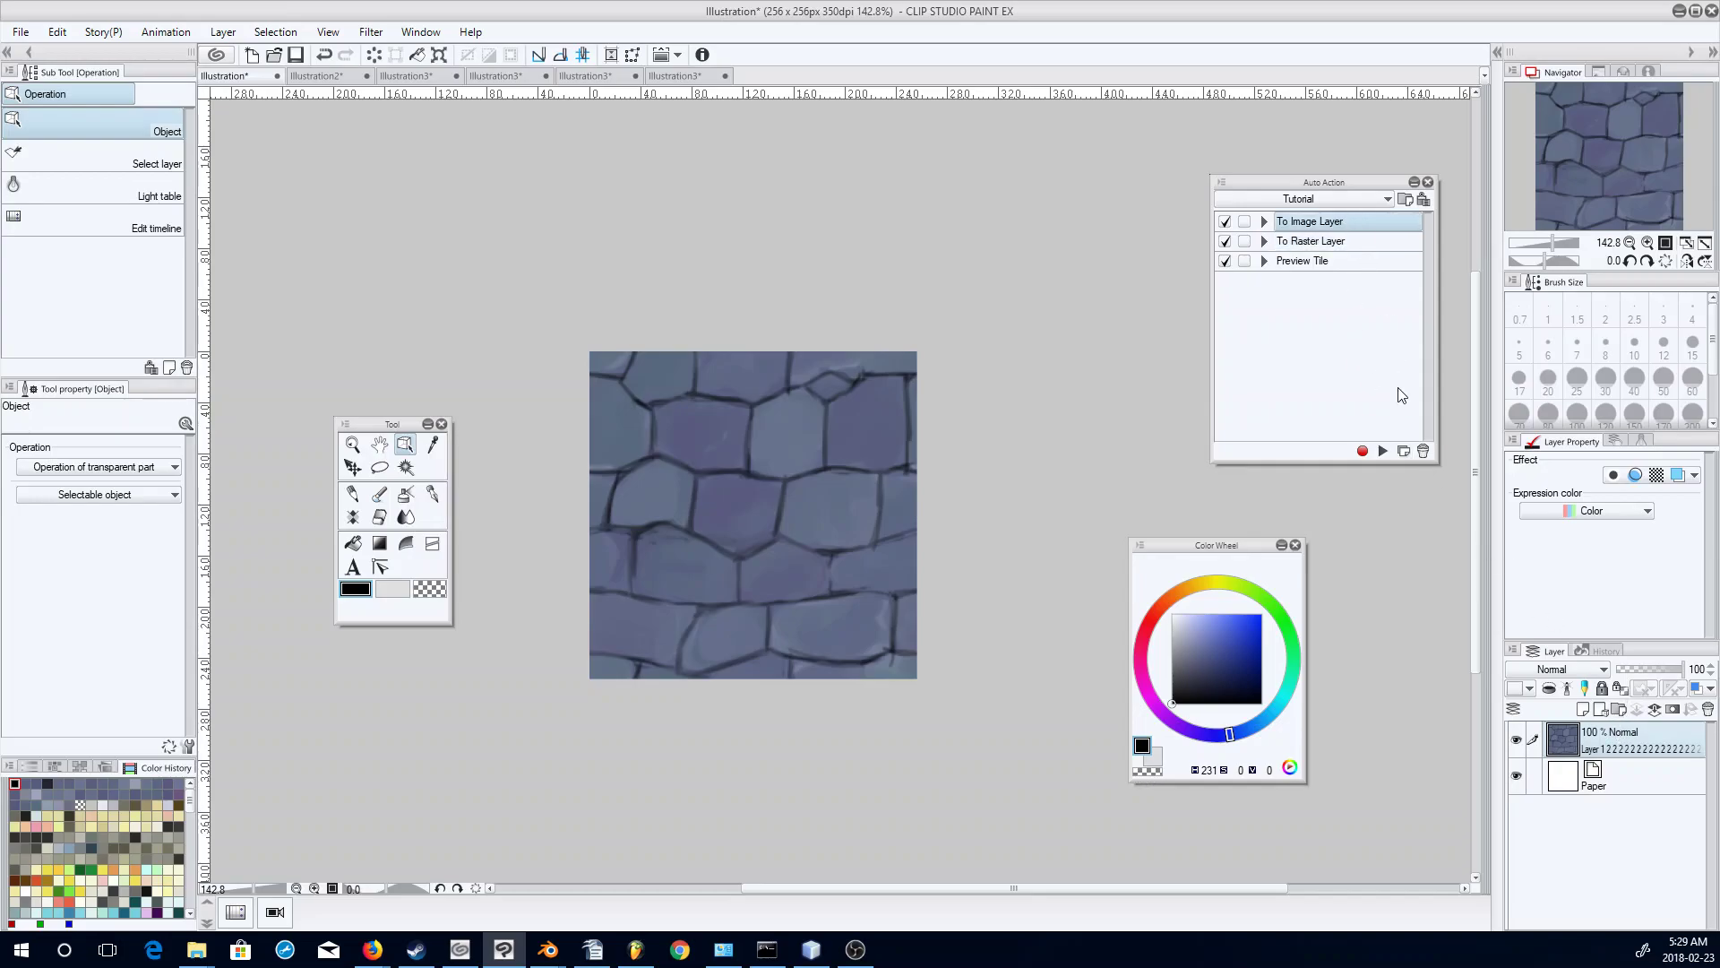
{"action": "left_click", "coordinate": [1382, 451]}
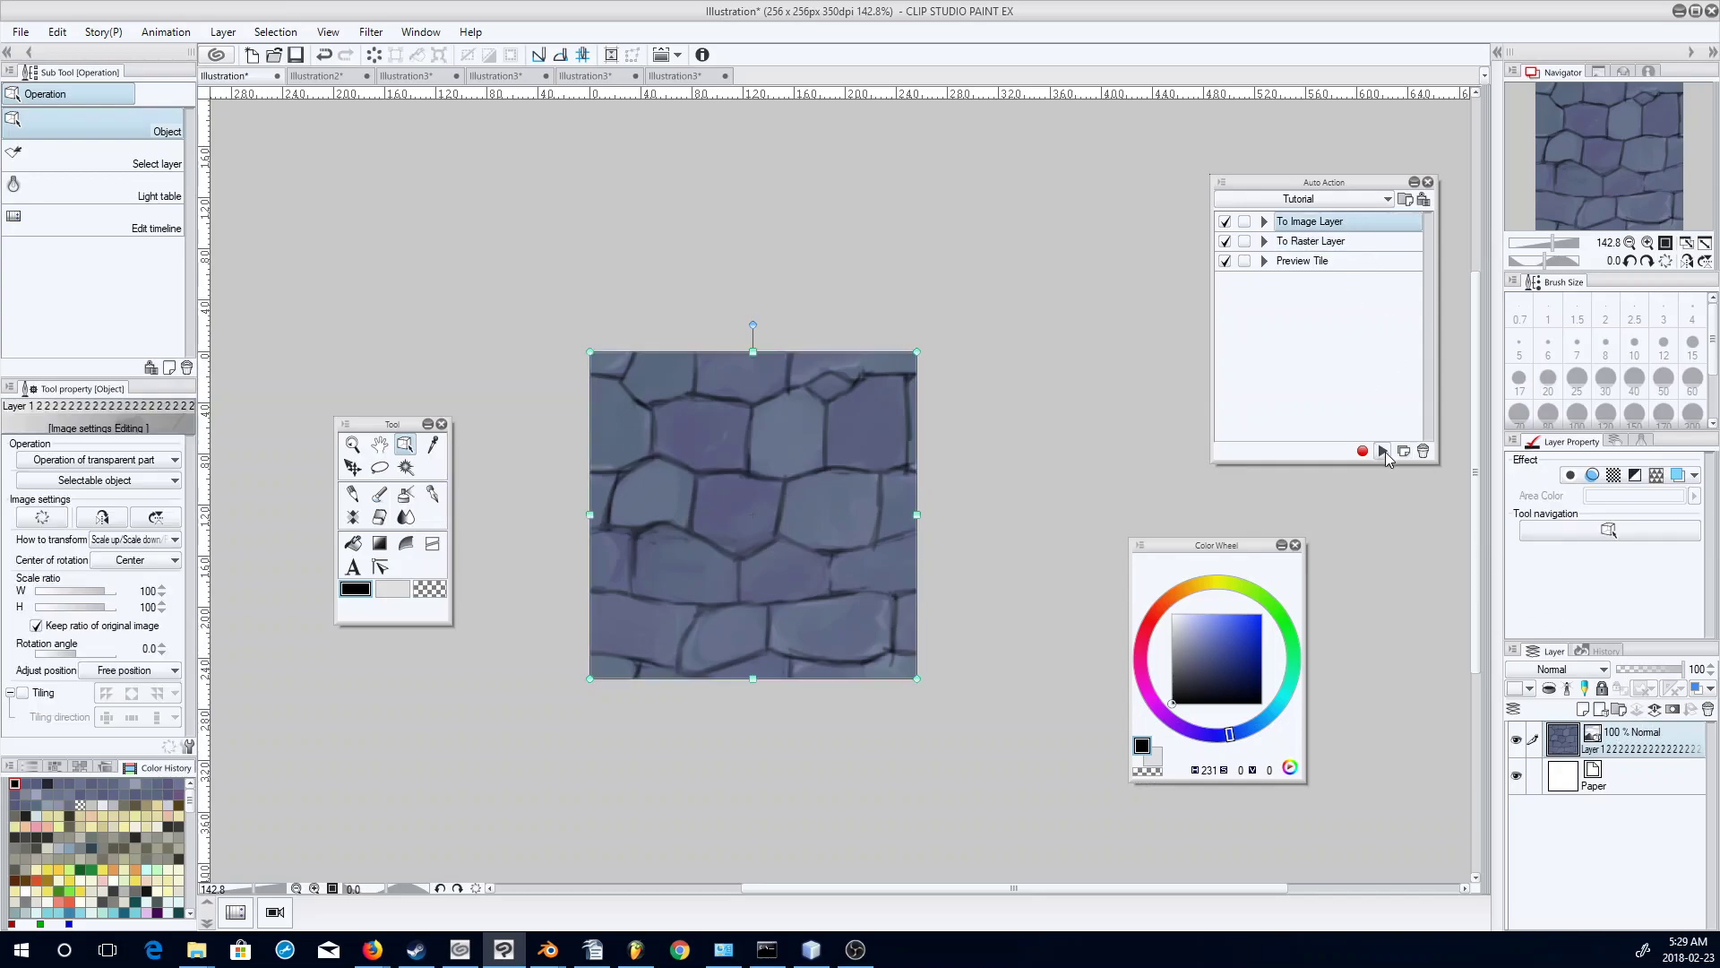
{"action": "left_click", "coordinate": [23, 693]}
{"action": "left_click_drag", "start_coordinate": [712, 420], "coordinate": [674, 577]}
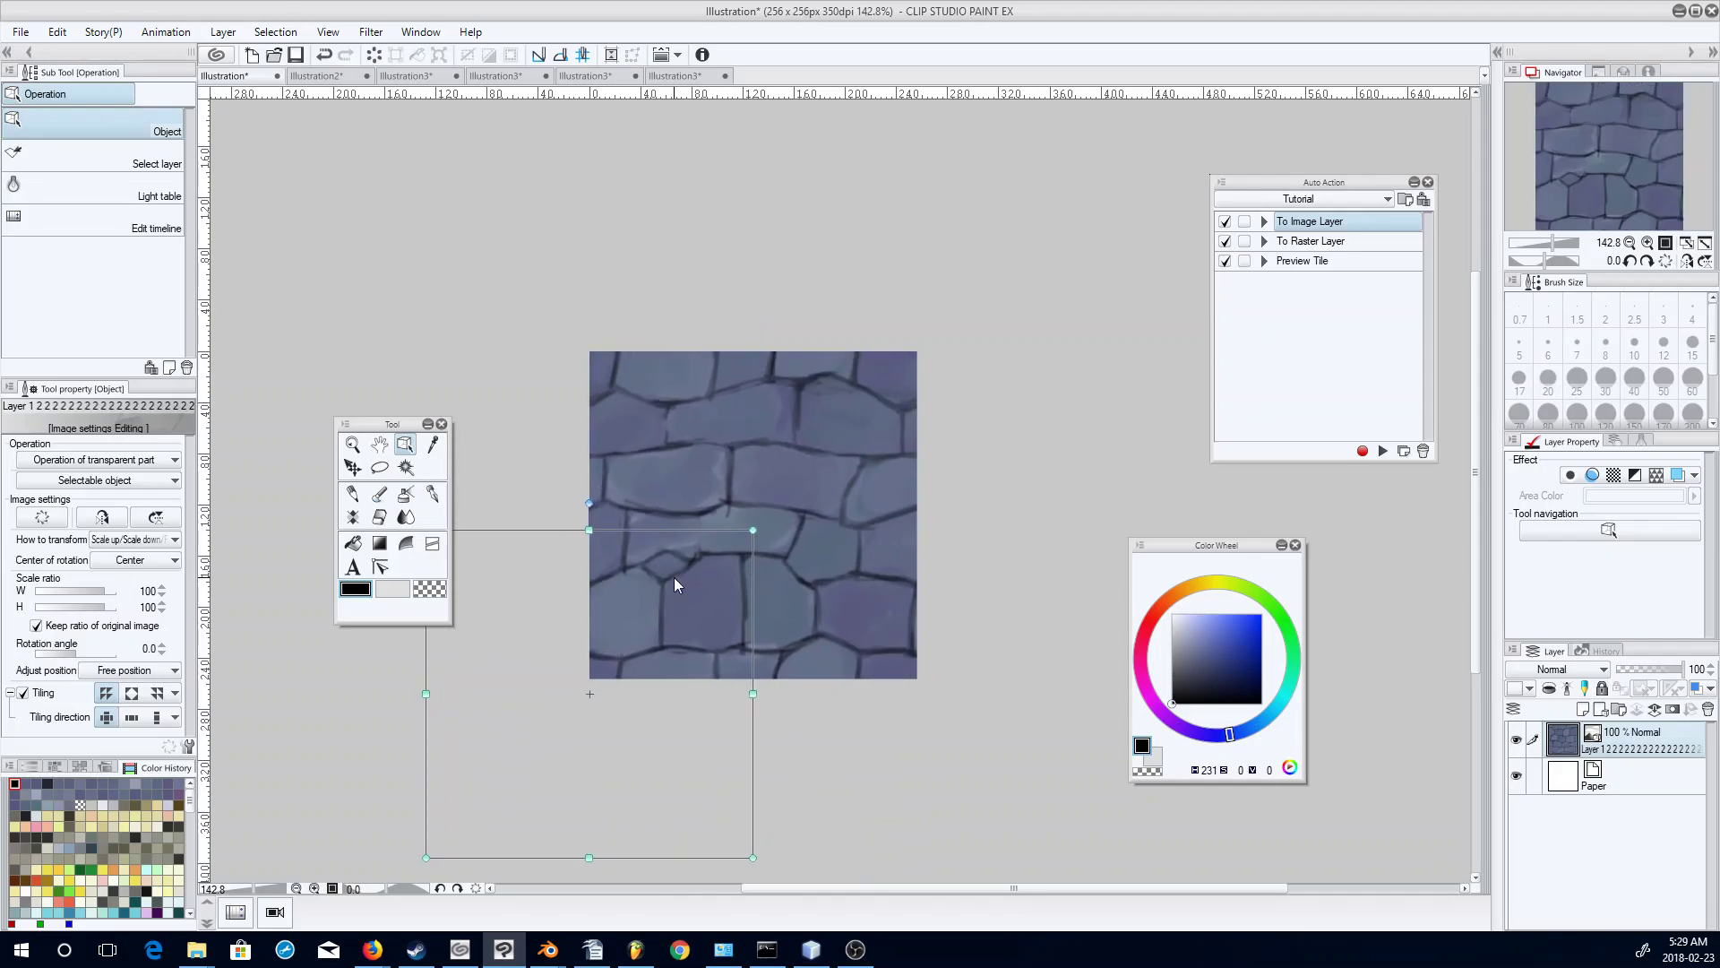
Run the To Raster Layer action and touch up the central bricks and mortar joints using a sampled brick colour and black.
{"action": "left_click", "coordinate": [1341, 241]}
{"action": "left_click", "coordinate": [1382, 450]}
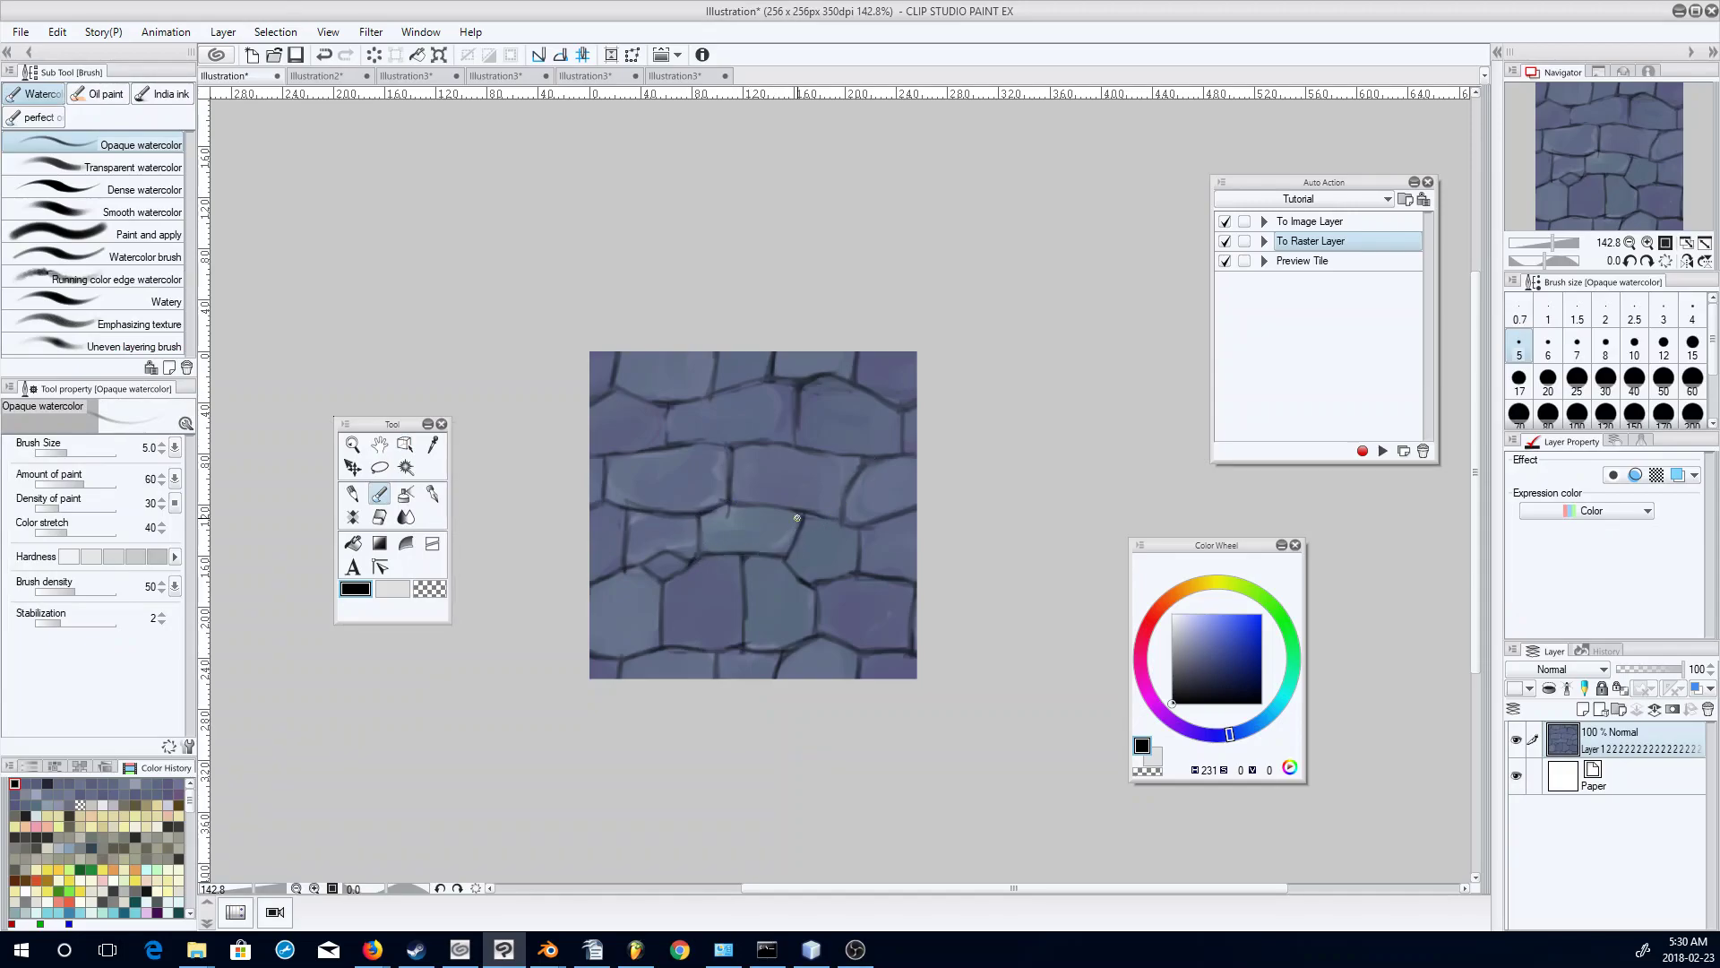
{"action": "left_click", "coordinate": [726, 509], "text": "alt"}
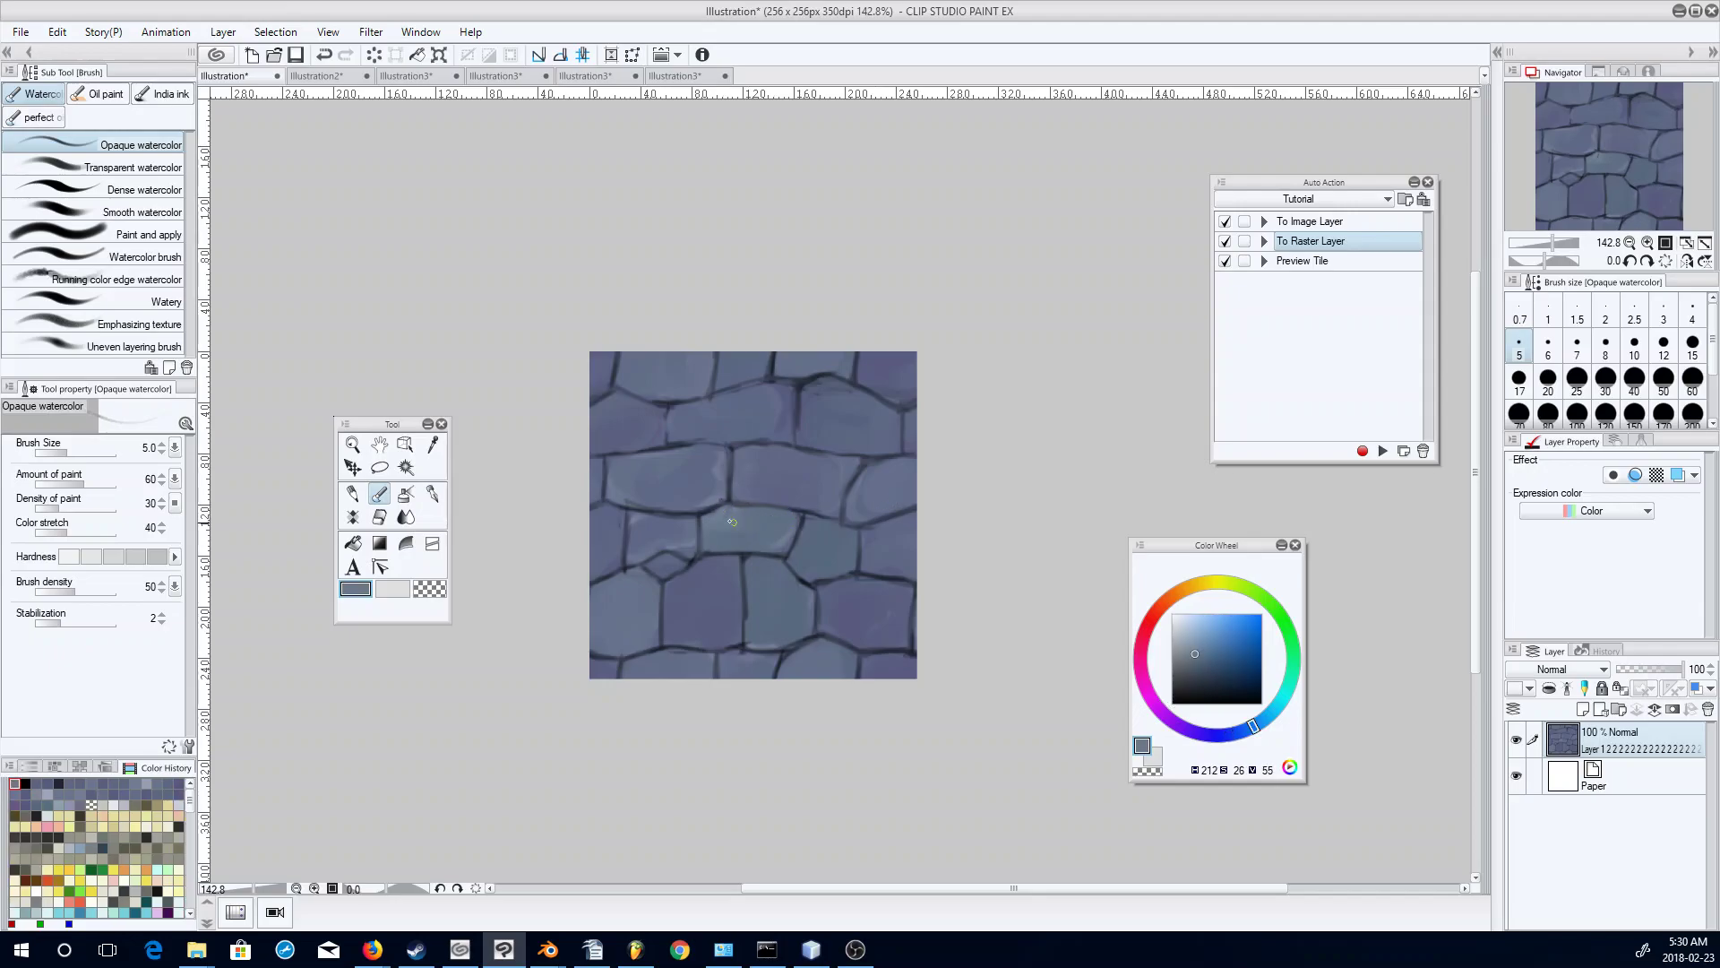
{"action": "key", "text": "alt"}
{"action": "left_click_drag", "start_coordinate": [1183, 679], "coordinate": [1124, 743]}
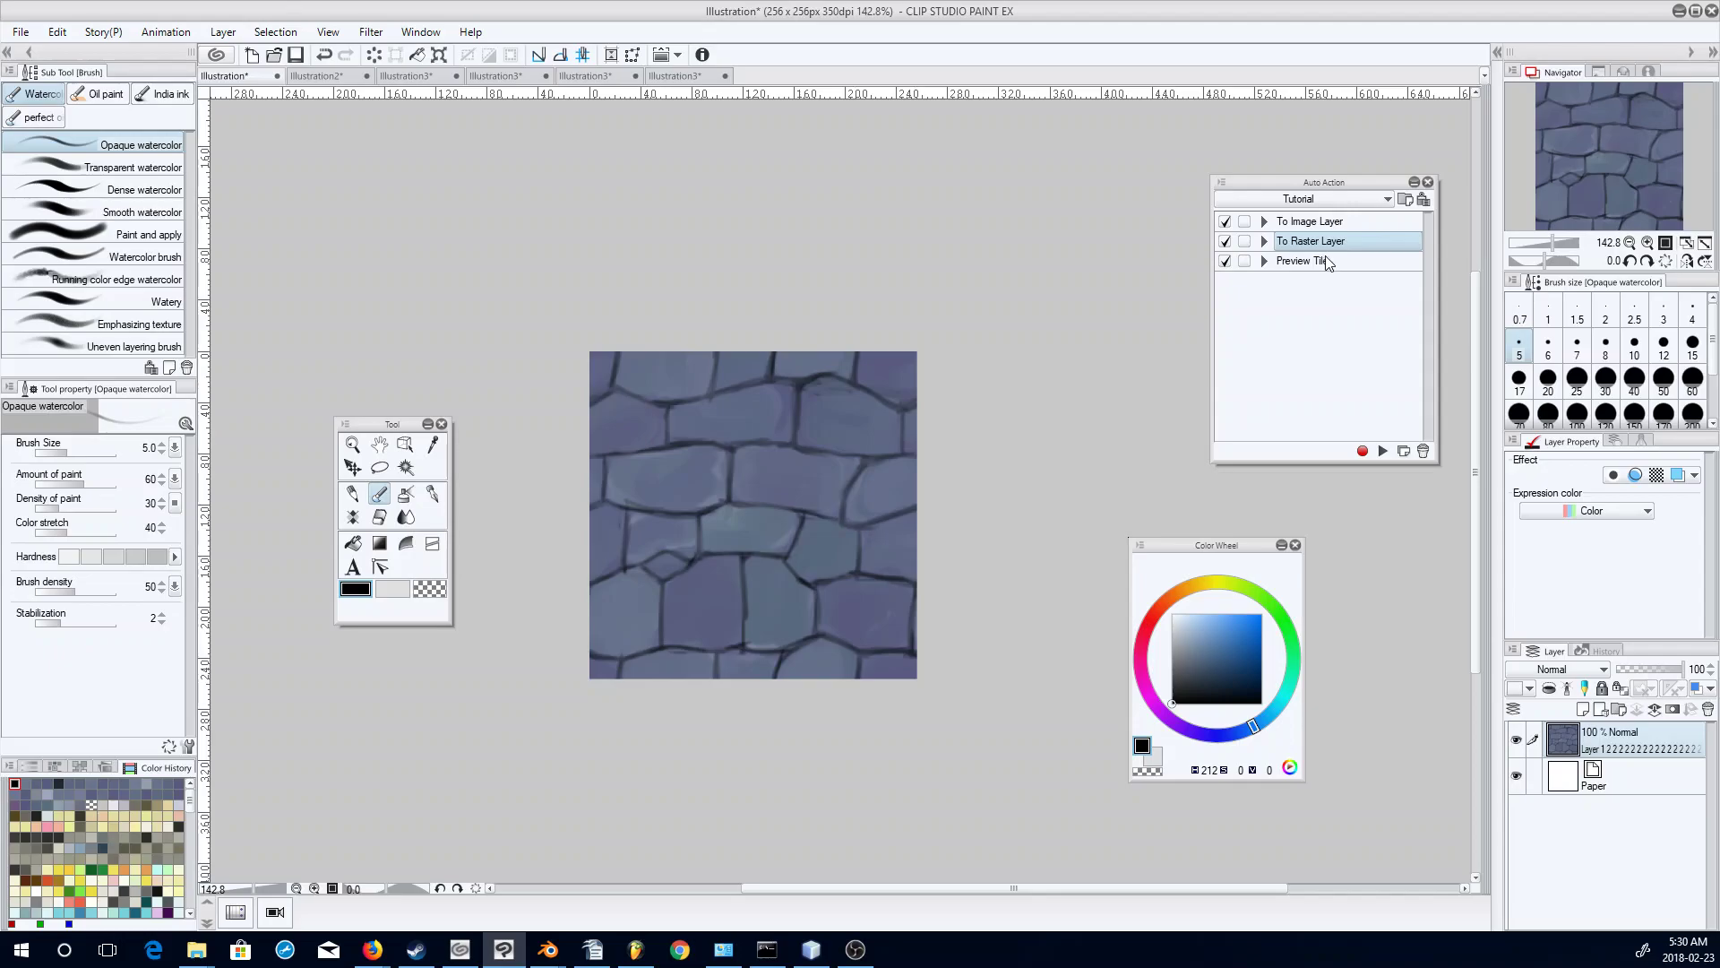
Run the Preview Tile action, tile the pasted bricks across the new A4 canvas, and inspect the repeat up close.
{"action": "left_click", "coordinate": [1389, 261]}
{"action": "left_click", "coordinate": [1383, 450]}
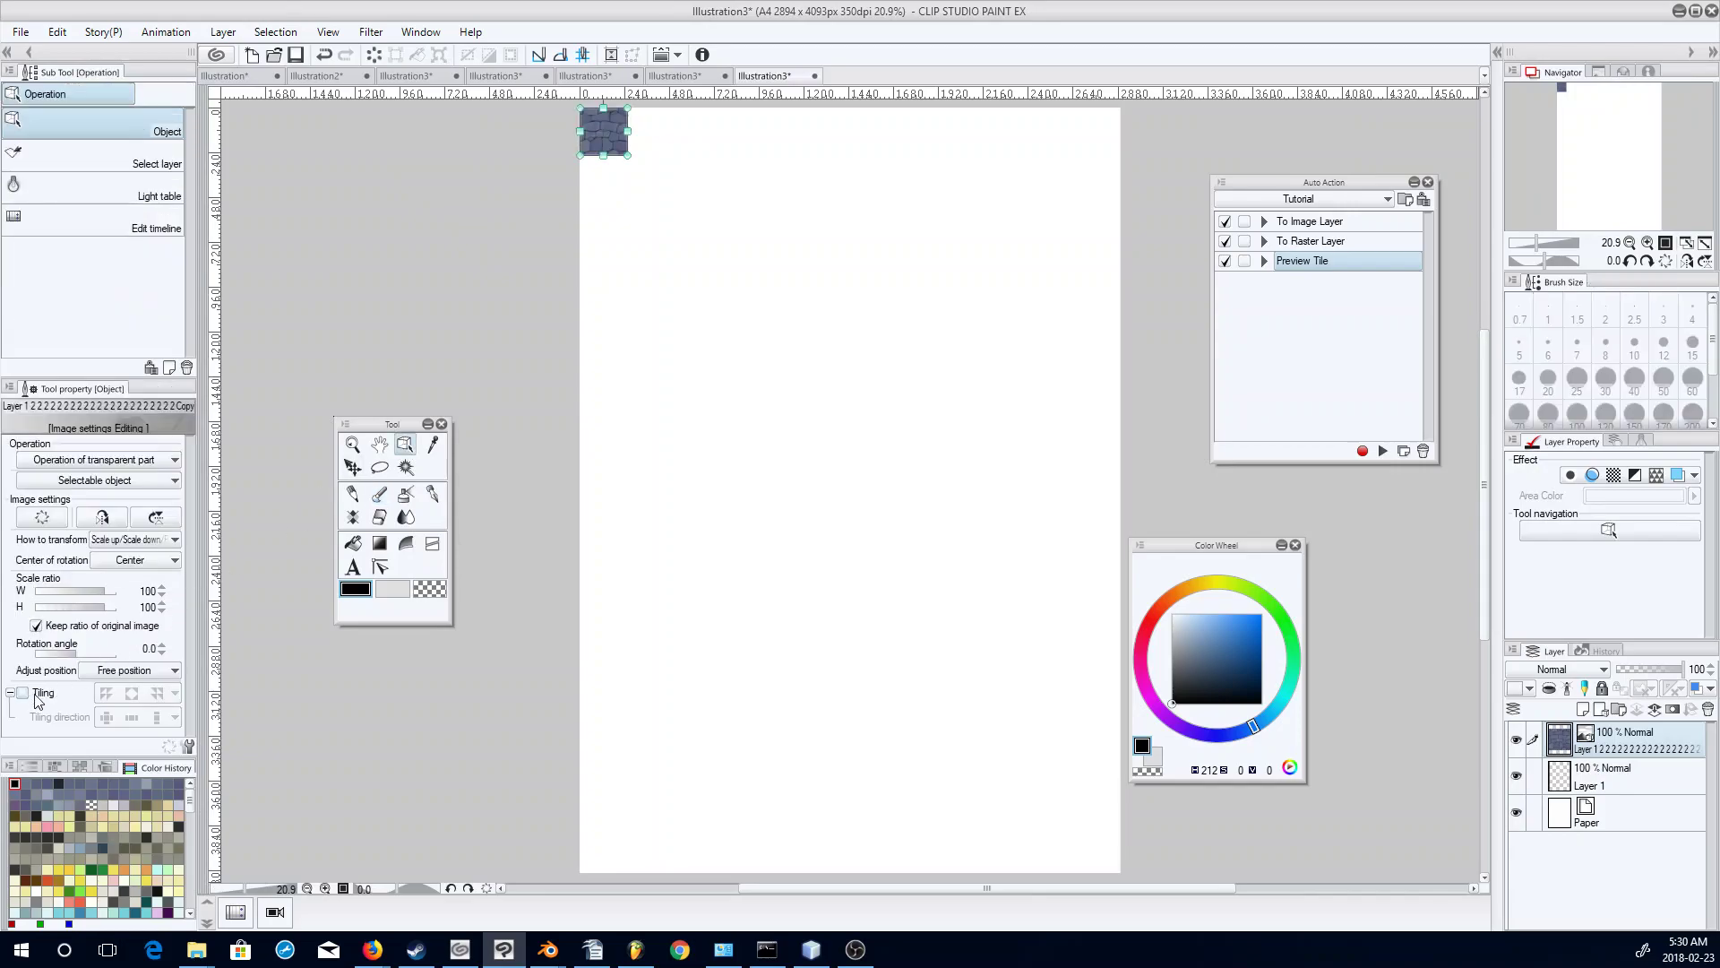
{"action": "left_click", "coordinate": [352, 443]}
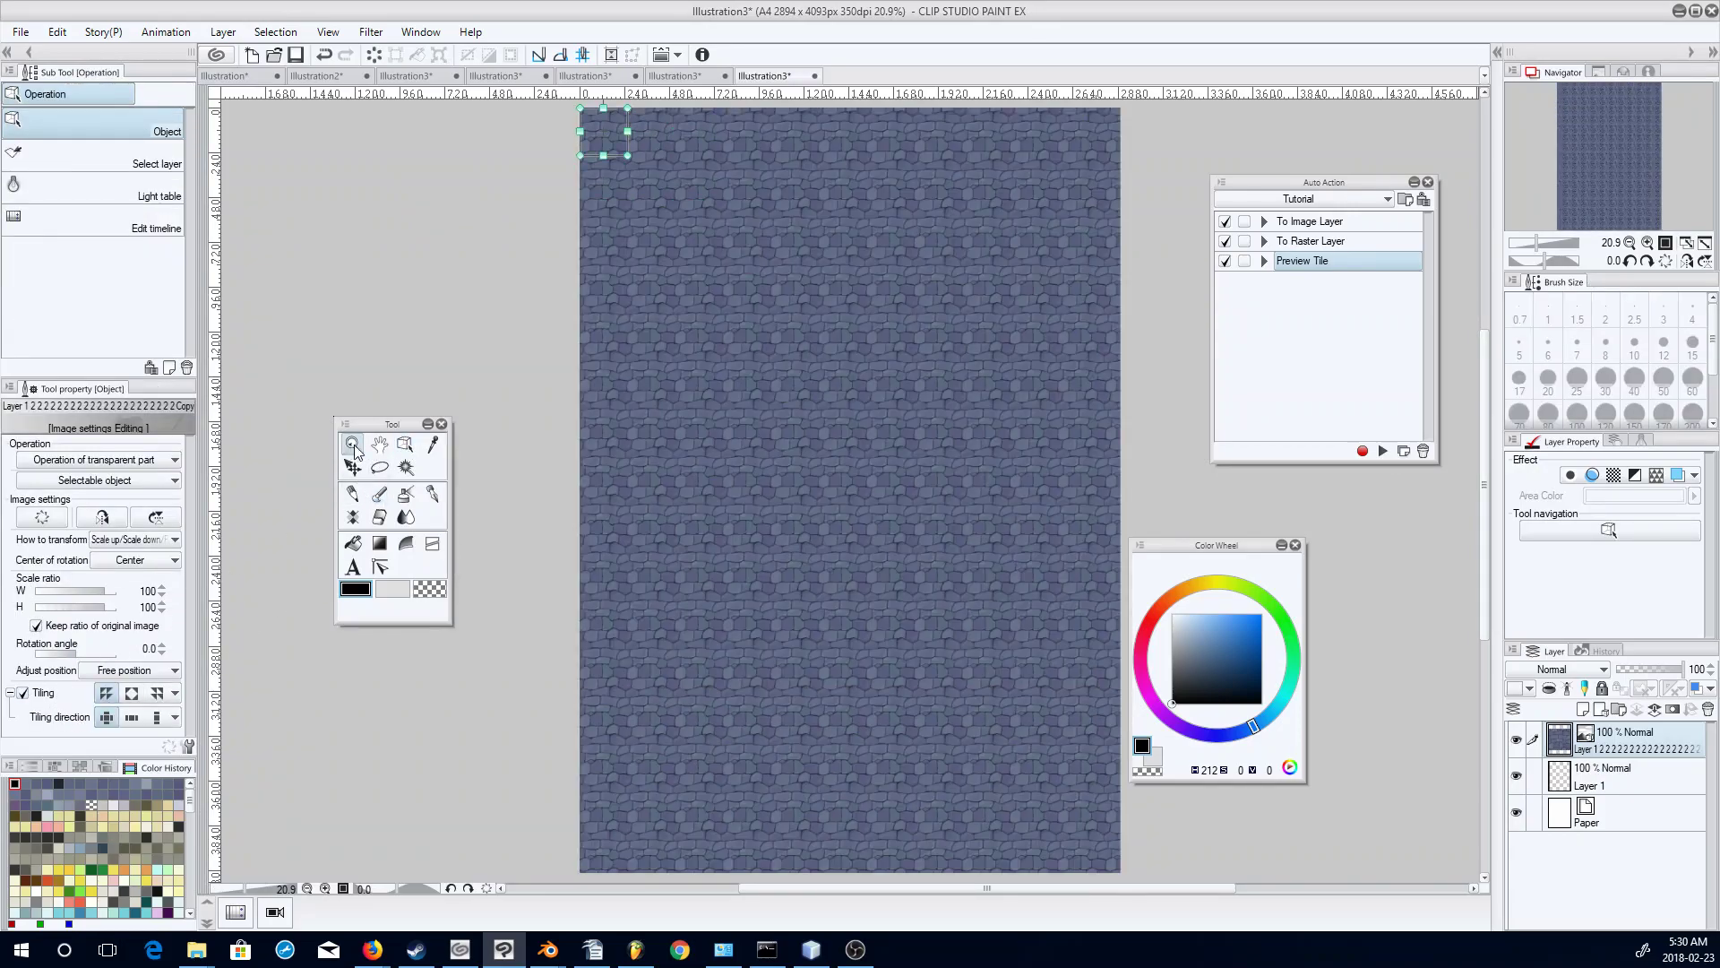
{"action": "left_click_drag", "start_coordinate": [776, 499], "coordinate": [817, 466]}
{"action": "left_click", "coordinate": [380, 443]}
{"action": "left_click_drag", "start_coordinate": [923, 334], "coordinate": [858, 427]}
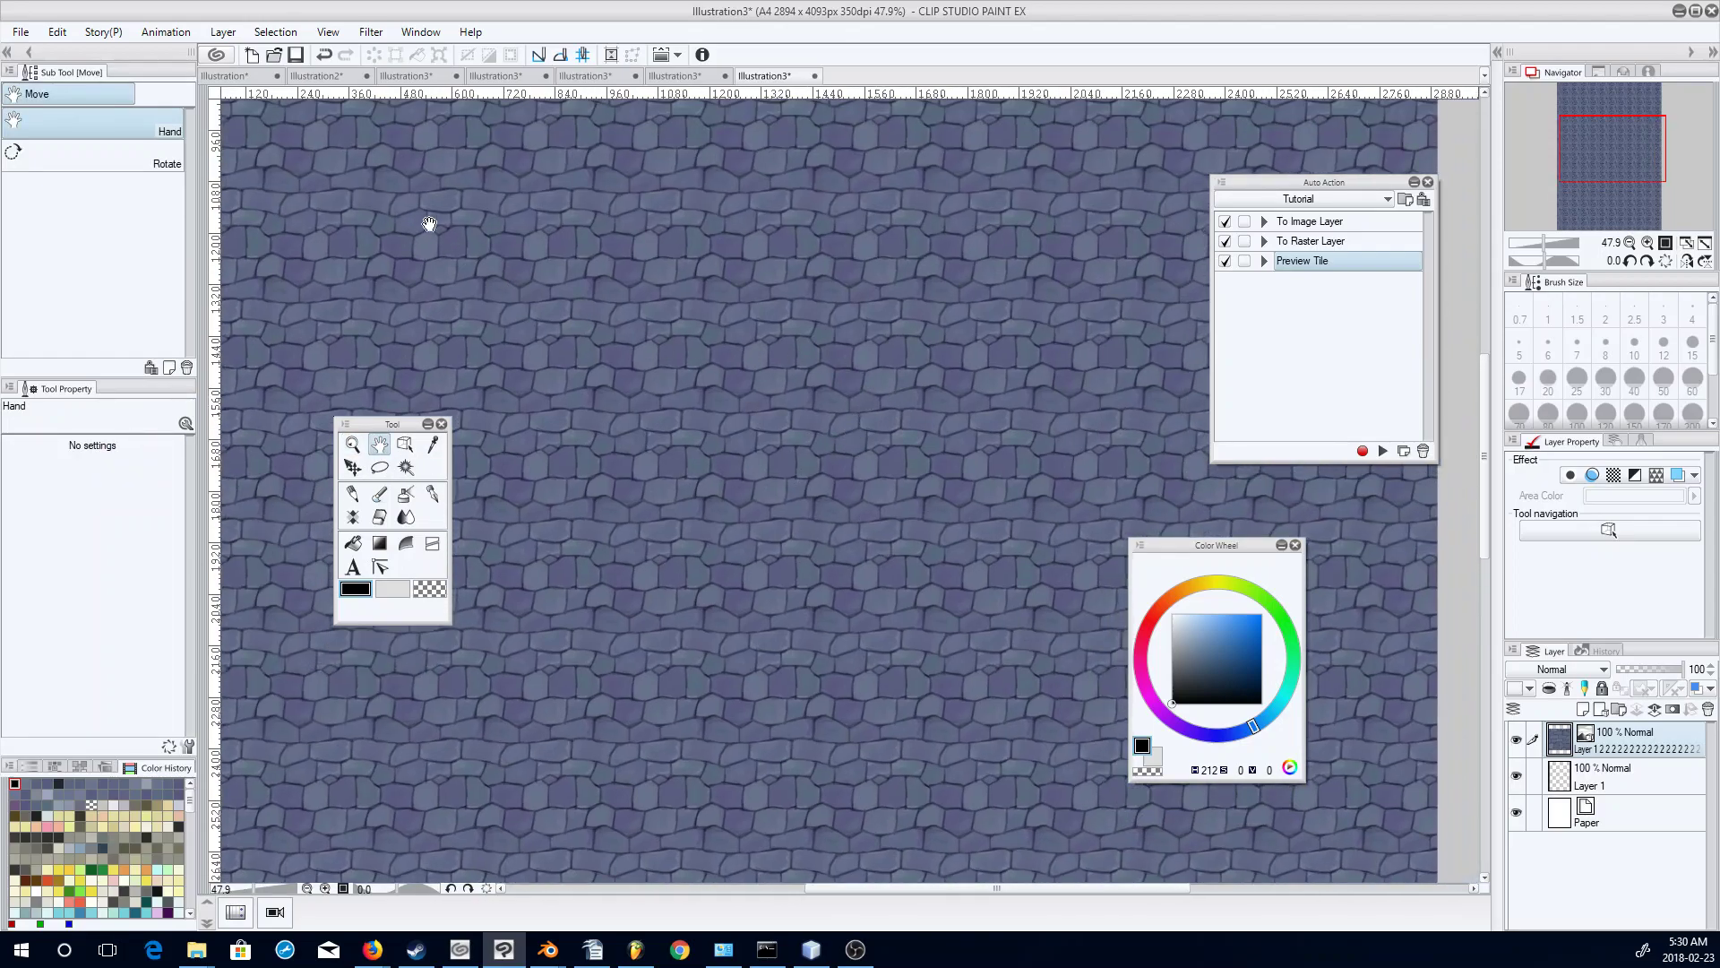
Return to the original brick illustration and add a new layer set to Multiply above the bricks.
{"action": "left_click", "coordinate": [261, 77]}
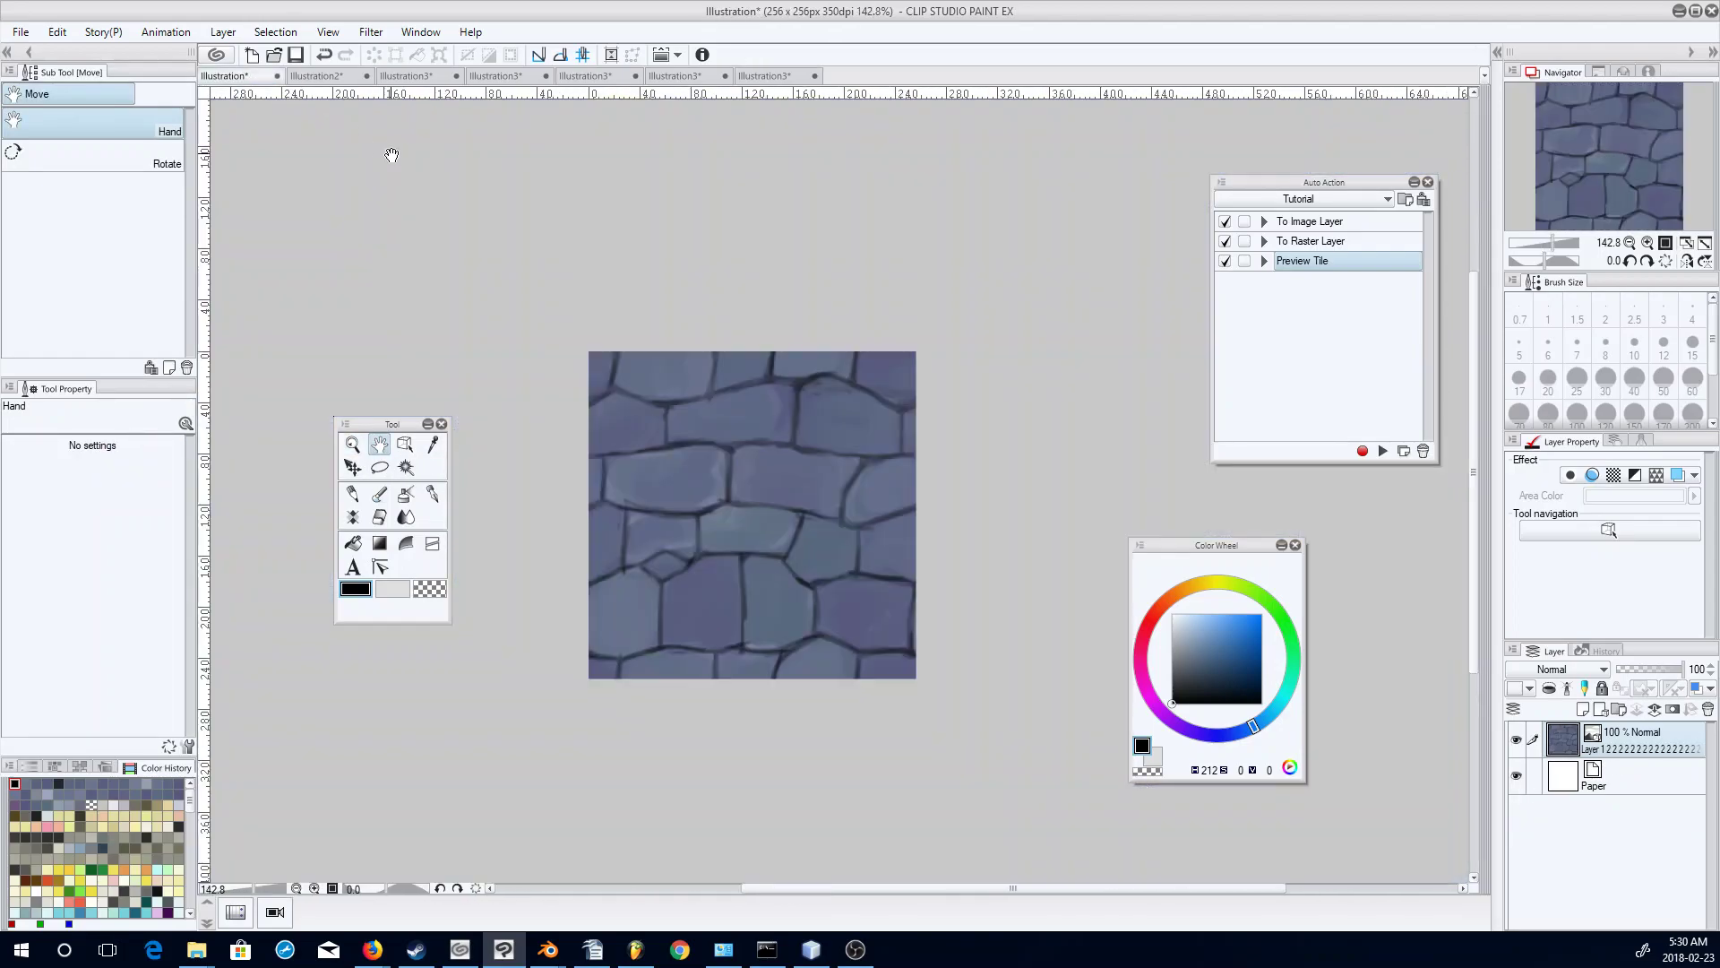
{"action": "left_click", "coordinate": [1583, 709]}
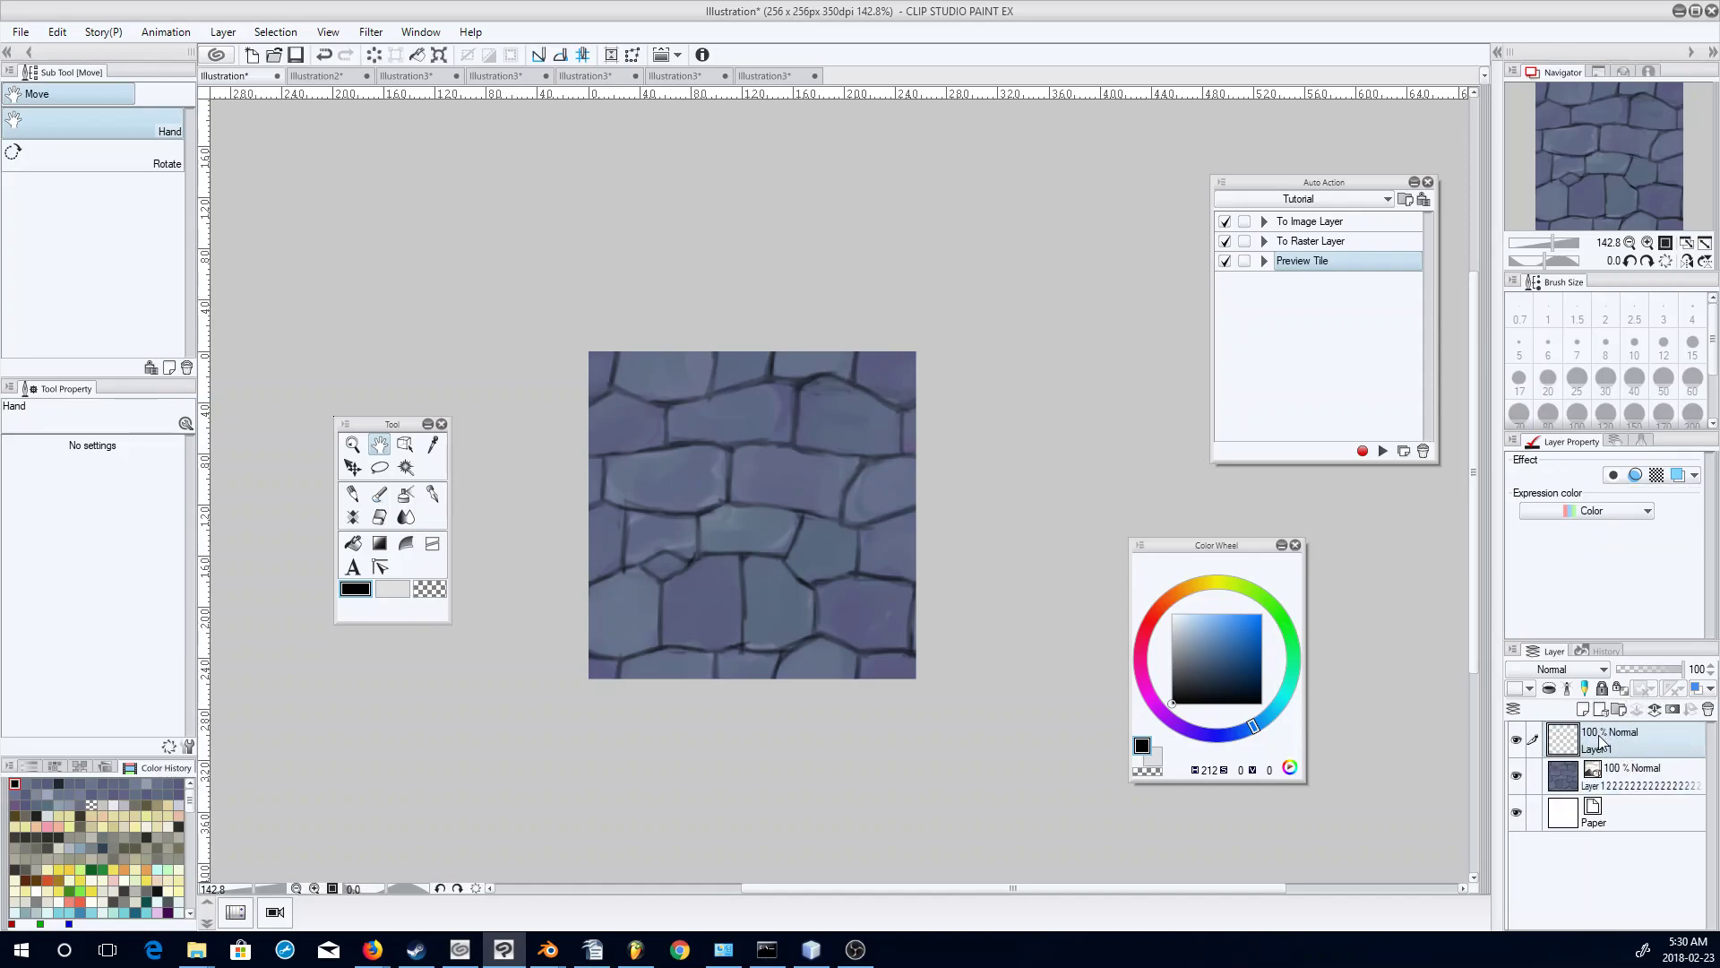
{"action": "left_click", "coordinate": [1600, 670]}
{"action": "left_click", "coordinate": [1527, 226]}
Shade the edges of the central bricks with a pale blue watercolor brush (H 195, S 8, V 87), enlarging it to size 12.
{"action": "left_click", "coordinate": [379, 494]}
{"action": "left_click", "coordinate": [1181, 624]}
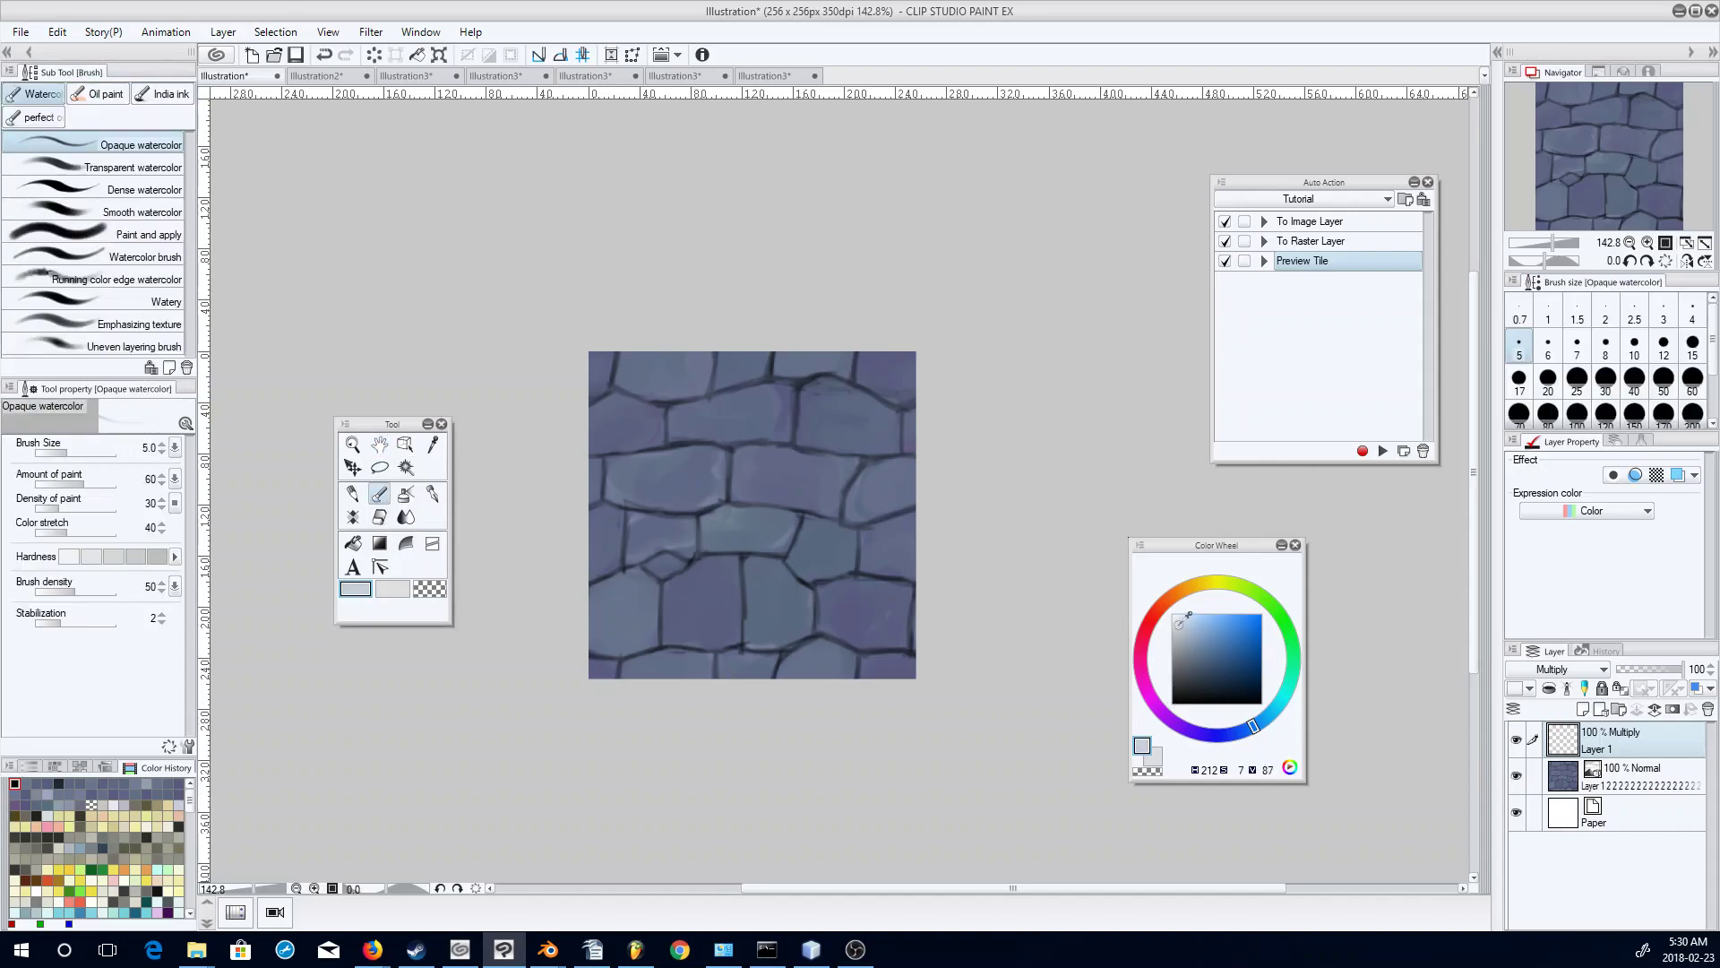
{"action": "left_click_drag", "start_coordinate": [1265, 712], "coordinate": [1268, 711]}
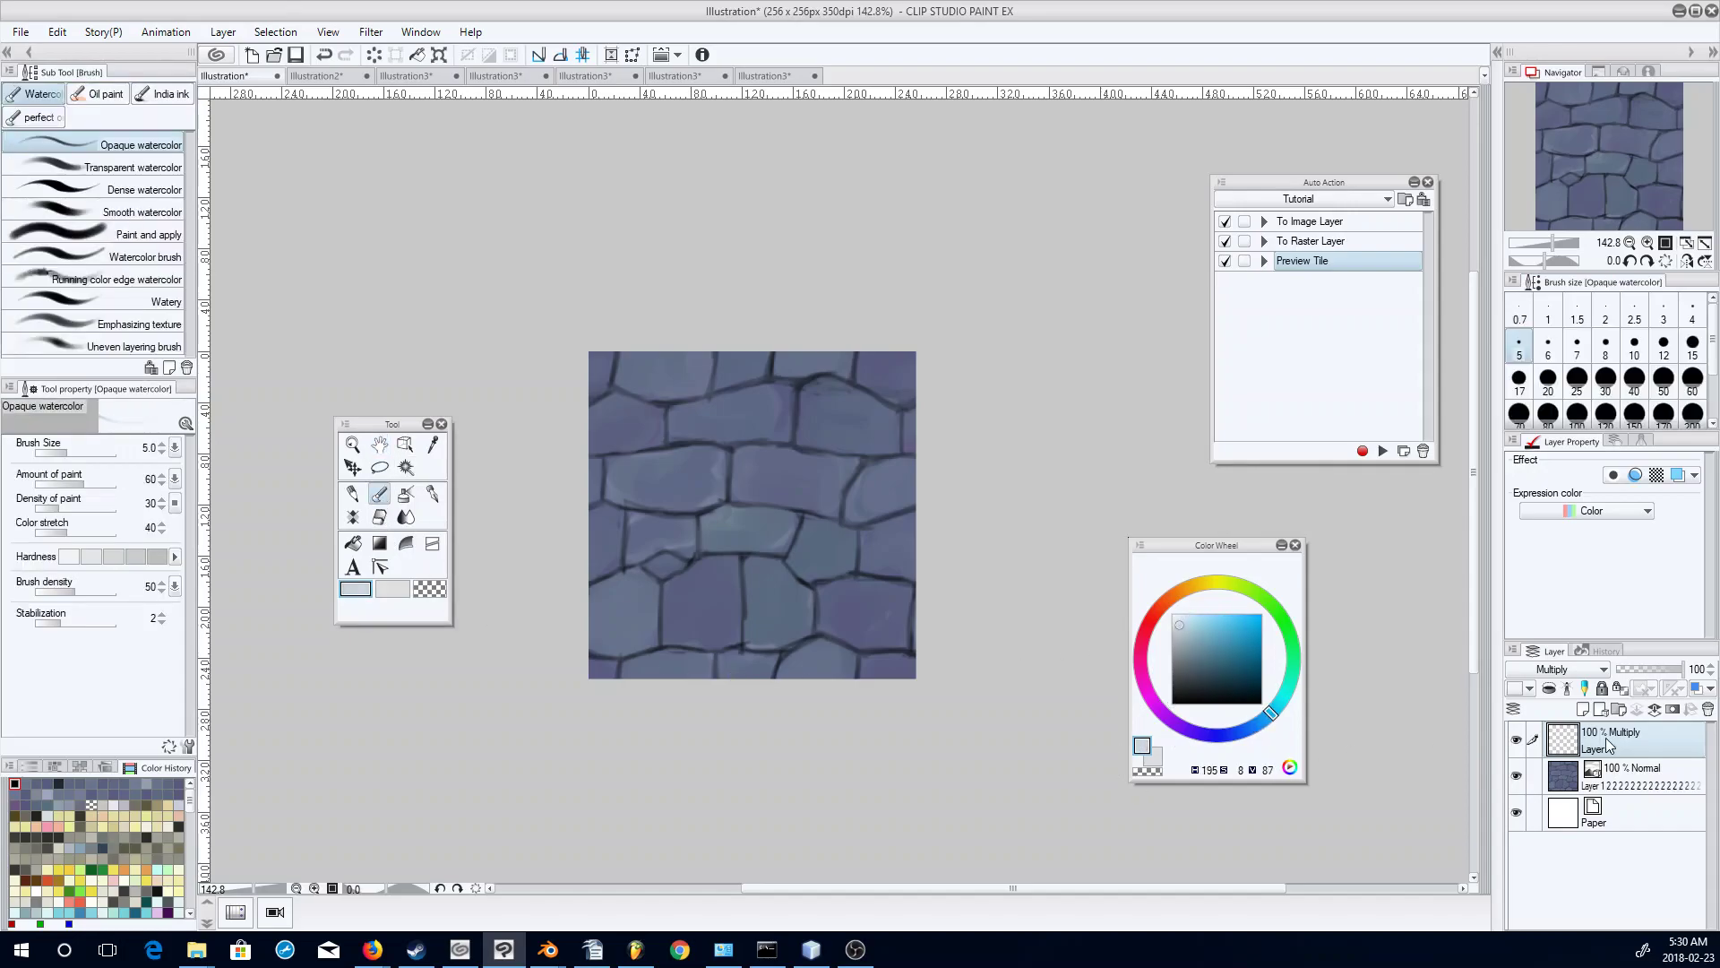
{"action": "key", "text": "]"}
{"action": "key", "text": "]"}
{"action": "key", "text": "]"}
{"action": "key", "text": "]"}
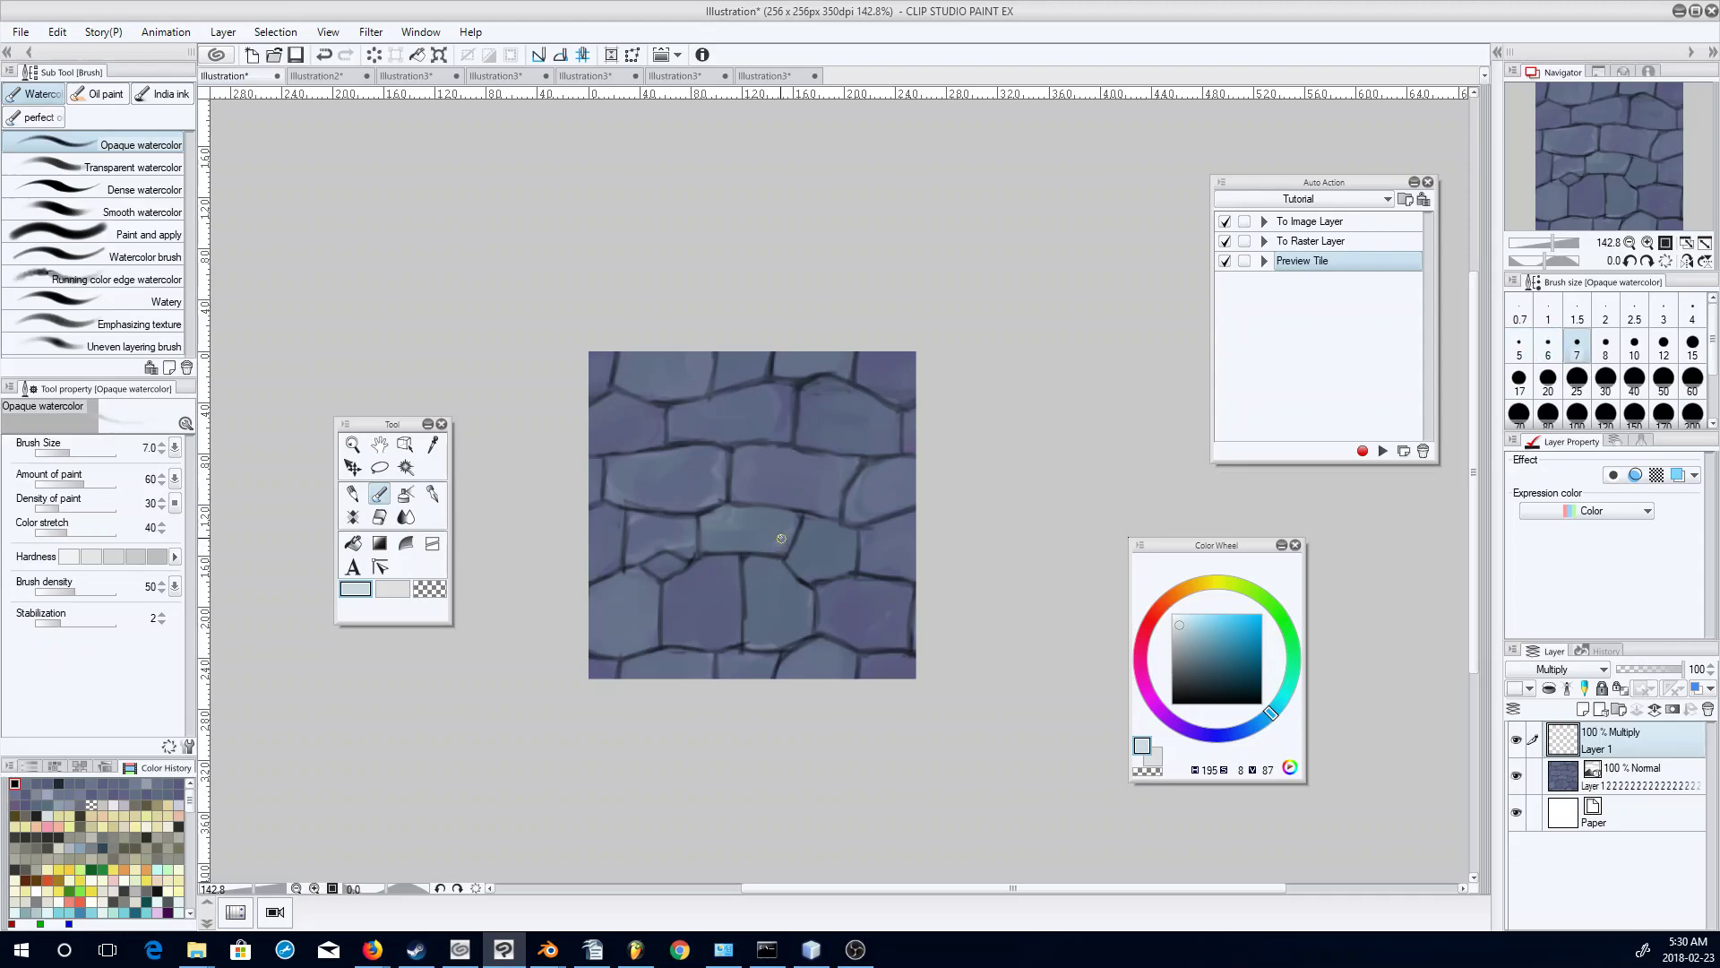
{"action": "key", "text": "["}
{"action": "key", "text": "["}
{"action": "left_click_drag", "start_coordinate": [735, 468], "coordinate": [739, 469]}
{"action": "key", "text": "]"}
{"action": "key", "text": "]"}
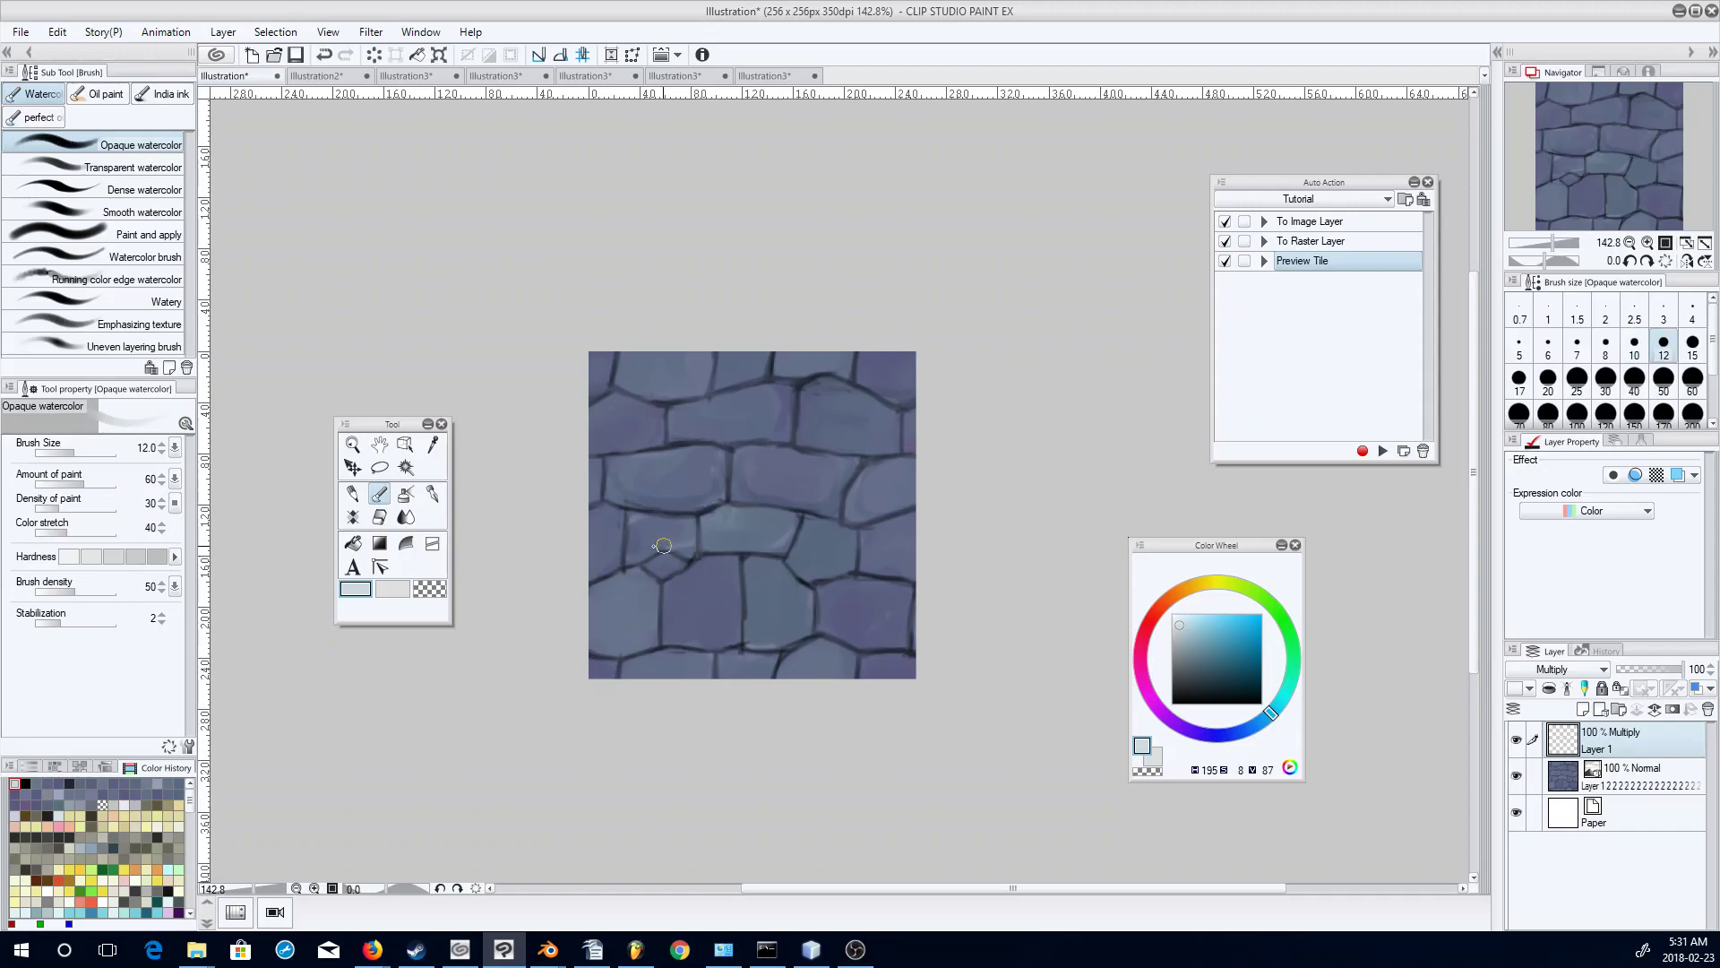
Darken the shading colour to H 195, S 5, V 75 and shade the bricks across the central row at brush size 10.
{"action": "key", "text": "bracketleft"}
{"action": "left_click_drag", "start_coordinate": [1181, 636], "coordinate": [1182, 644]}
{"action": "left_click_drag", "start_coordinate": [631, 560], "coordinate": [691, 536]}
{"action": "key", "text": "bracketright"}
{"action": "left_click_drag", "start_coordinate": [1188, 635], "coordinate": [1176, 636]}
{"action": "mouse_move", "coordinate": [632, 536]}
{"action": "left_mouse_down"}
{"action": "mouse_move", "coordinate": [696, 524]}
{"action": "mouse_move", "coordinate": [691, 560]}
{"action": "mouse_move", "coordinate": [715, 537]}
{"action": "mouse_move", "coordinate": [789, 535]}
{"action": "left_mouse_up"}
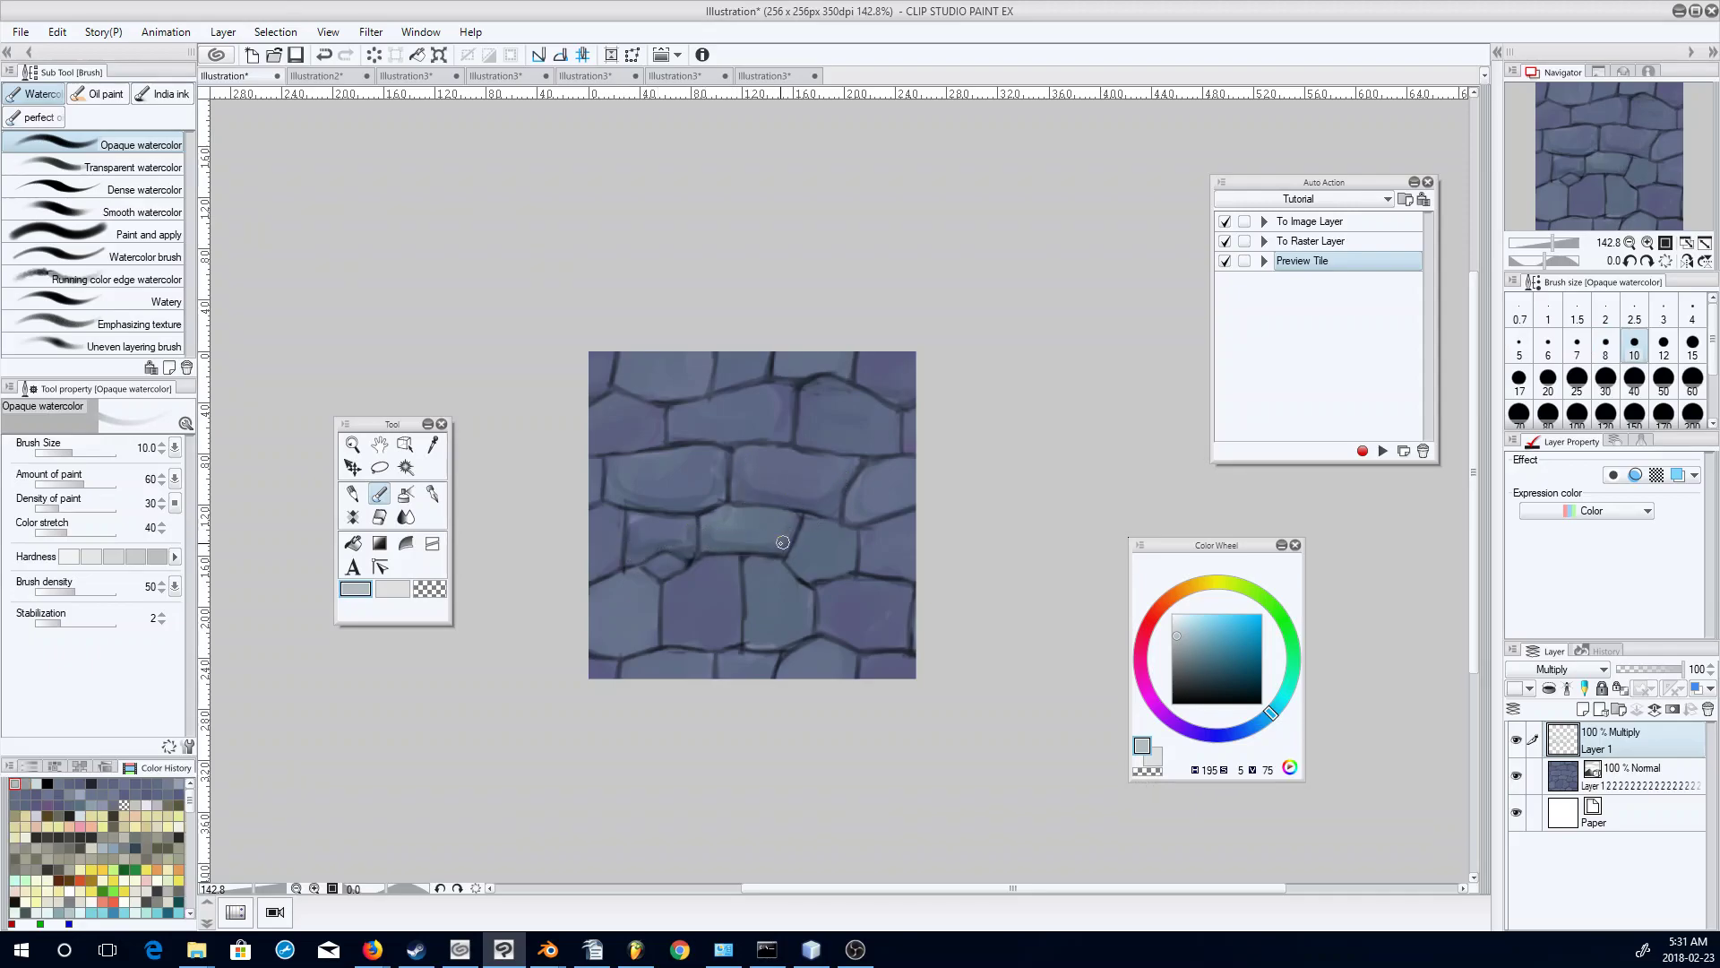
Shade the edges of the surrounding bricks with H 206, S 5, V 75 and merge the Multiply layer into the brick layer.
{"action": "left_click", "coordinate": [1261, 722]}
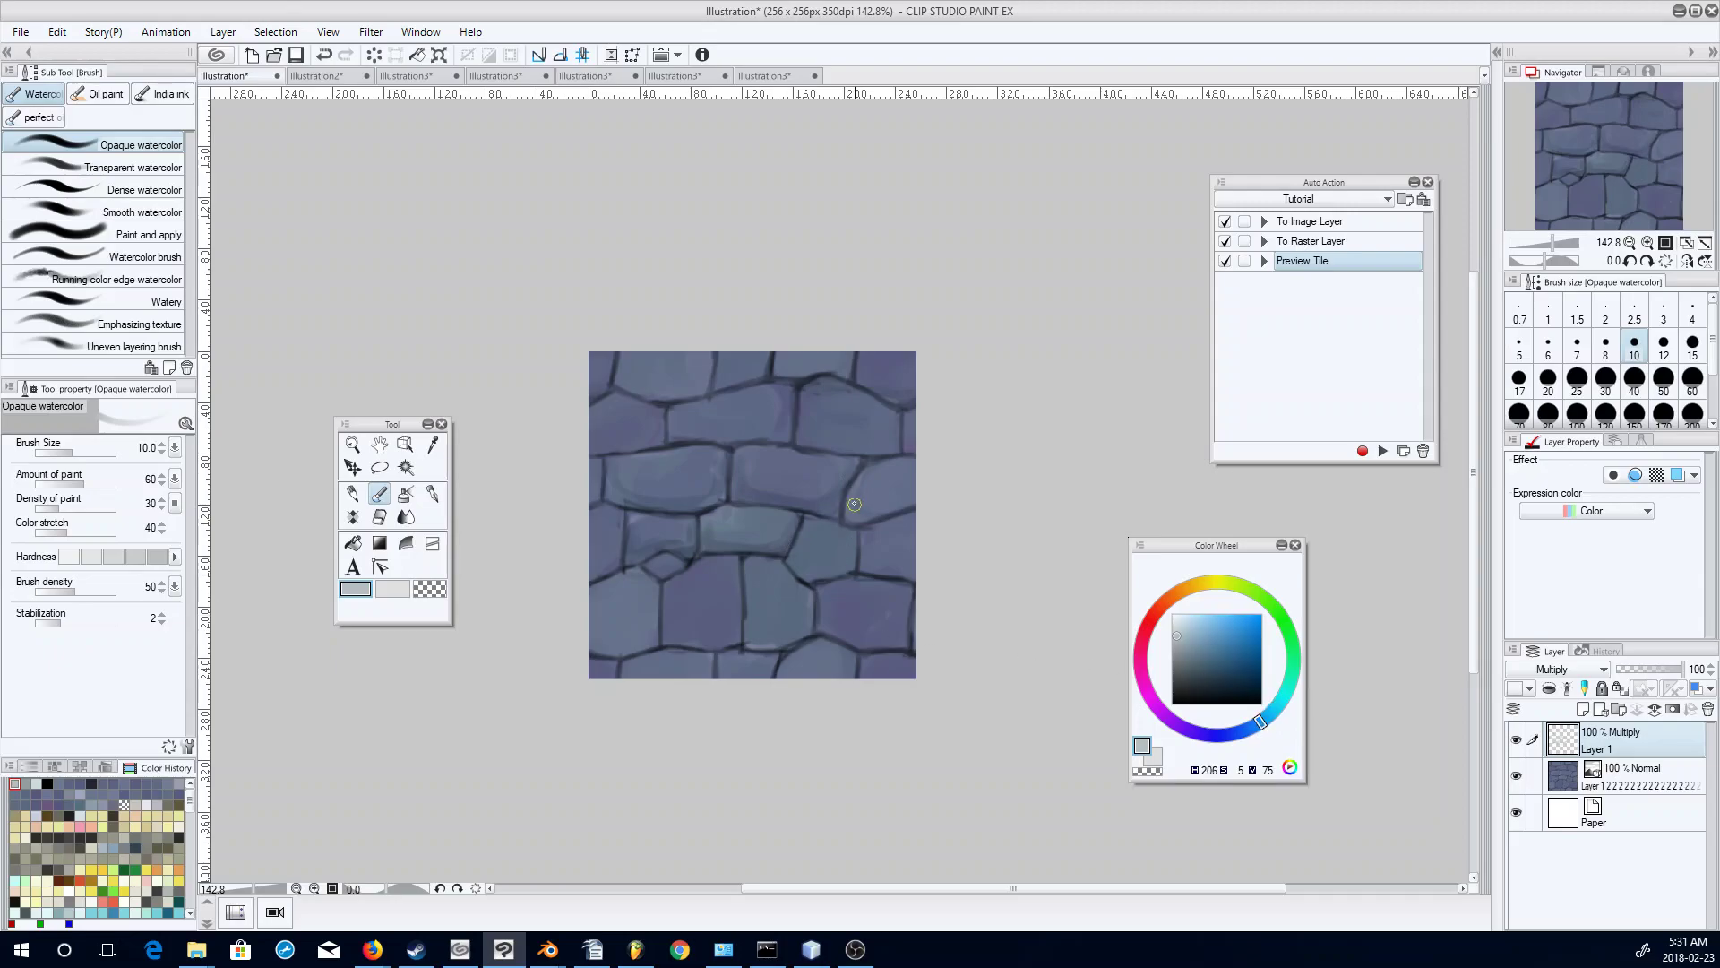
{"action": "left_click_drag", "start_coordinate": [856, 505], "coordinate": [860, 498]}
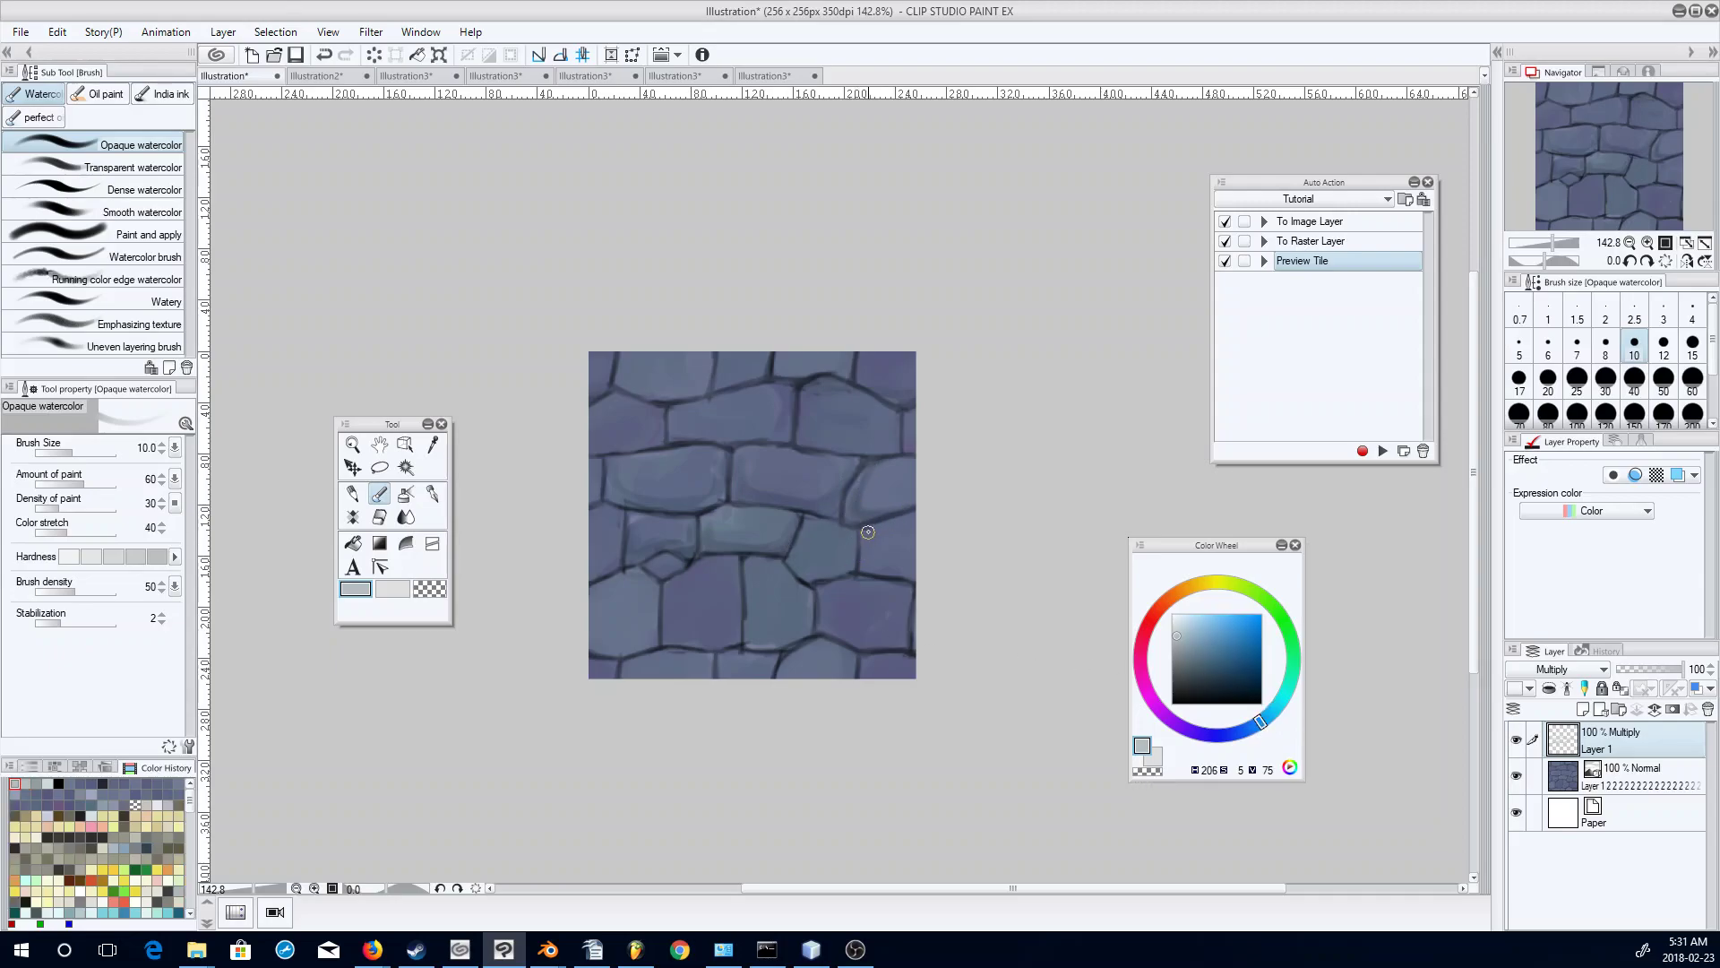
{"action": "mouse_move", "coordinate": [863, 571]}
{"action": "left_mouse_down"}
{"action": "mouse_move", "coordinate": [796, 561]}
{"action": "mouse_move", "coordinate": [801, 537]}
{"action": "mouse_move", "coordinate": [793, 557]}
{"action": "mouse_move", "coordinate": [851, 555]}
{"action": "left_mouse_up"}
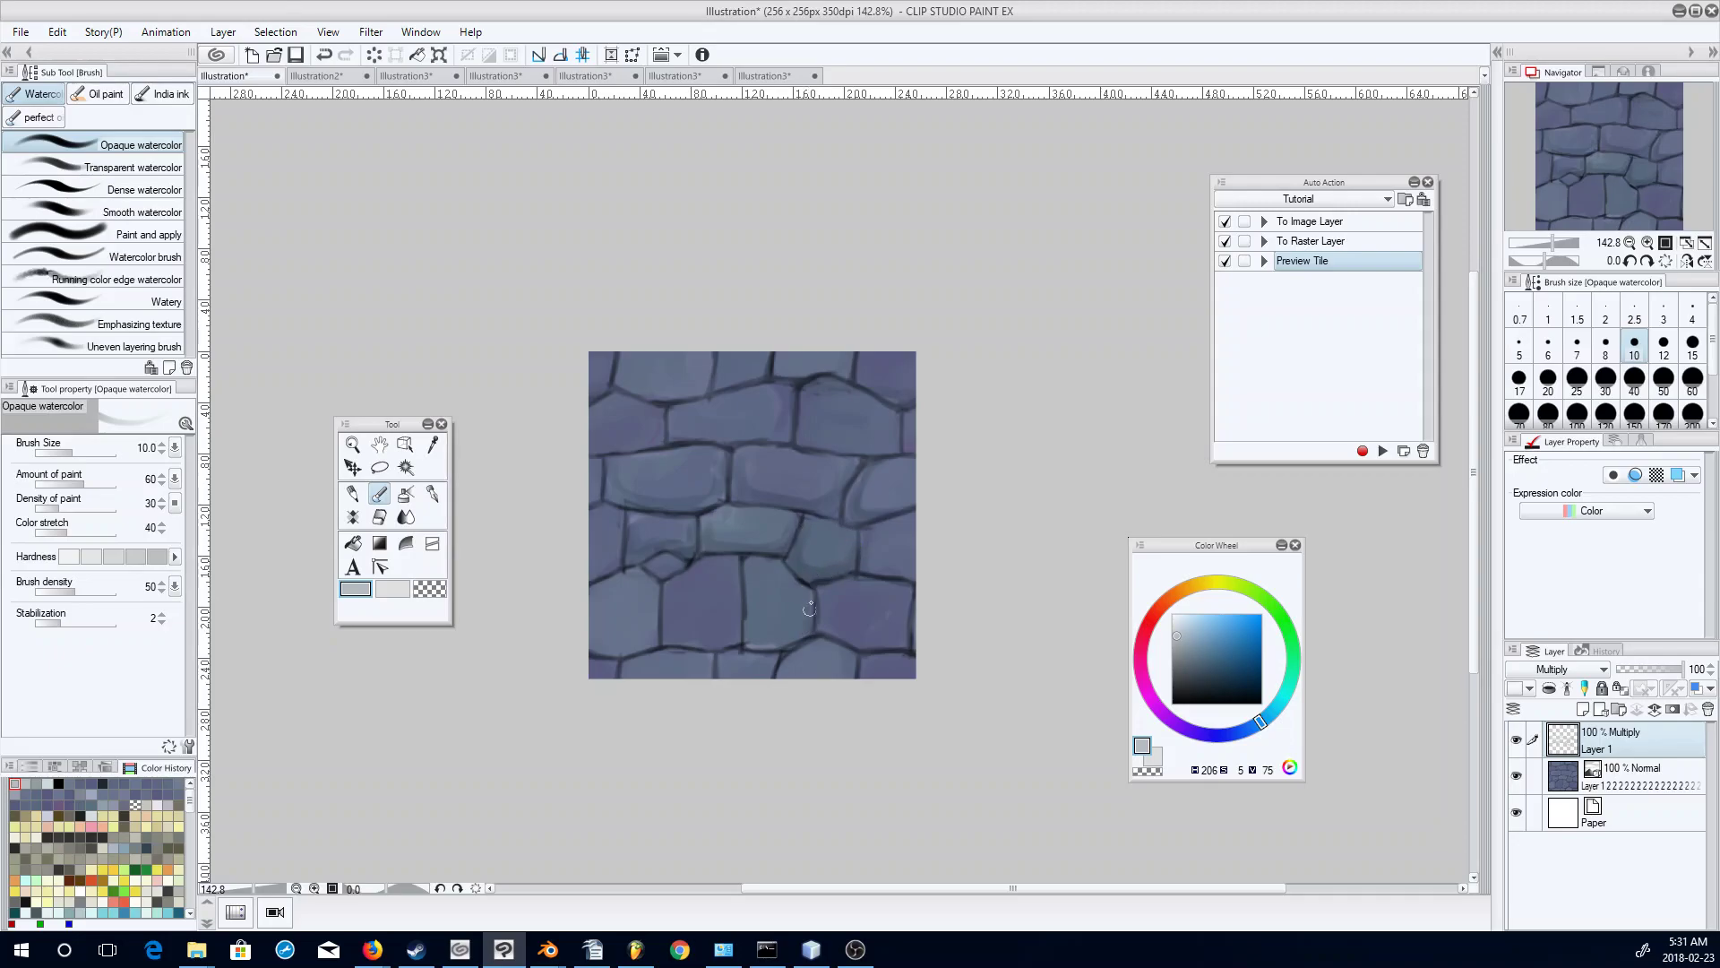
{"action": "mouse_move", "coordinate": [748, 637]}
{"action": "left_mouse_down"}
{"action": "mouse_move", "coordinate": [801, 634]}
{"action": "mouse_move", "coordinate": [808, 595]}
{"action": "mouse_move", "coordinate": [799, 633]}
{"action": "mouse_move", "coordinate": [812, 612]}
{"action": "mouse_move", "coordinate": [764, 649]}
{"action": "mouse_move", "coordinate": [746, 574]}
{"action": "mouse_move", "coordinate": [737, 641]}
{"action": "mouse_move", "coordinate": [664, 586]}
{"action": "mouse_move", "coordinate": [666, 618]}
{"action": "mouse_move", "coordinate": [712, 646]}
{"action": "mouse_move", "coordinate": [736, 564]}
{"action": "mouse_move", "coordinate": [721, 644]}
{"action": "mouse_move", "coordinate": [733, 621]}
{"action": "mouse_move", "coordinate": [686, 645]}
{"action": "mouse_move", "coordinate": [660, 590]}
{"action": "mouse_move", "coordinate": [657, 636]}
{"action": "mouse_move", "coordinate": [654, 610]}
{"action": "mouse_move", "coordinate": [602, 654]}
{"action": "mouse_move", "coordinate": [654, 616]}
{"action": "mouse_move", "coordinate": [678, 568]}
{"action": "left_mouse_up"}
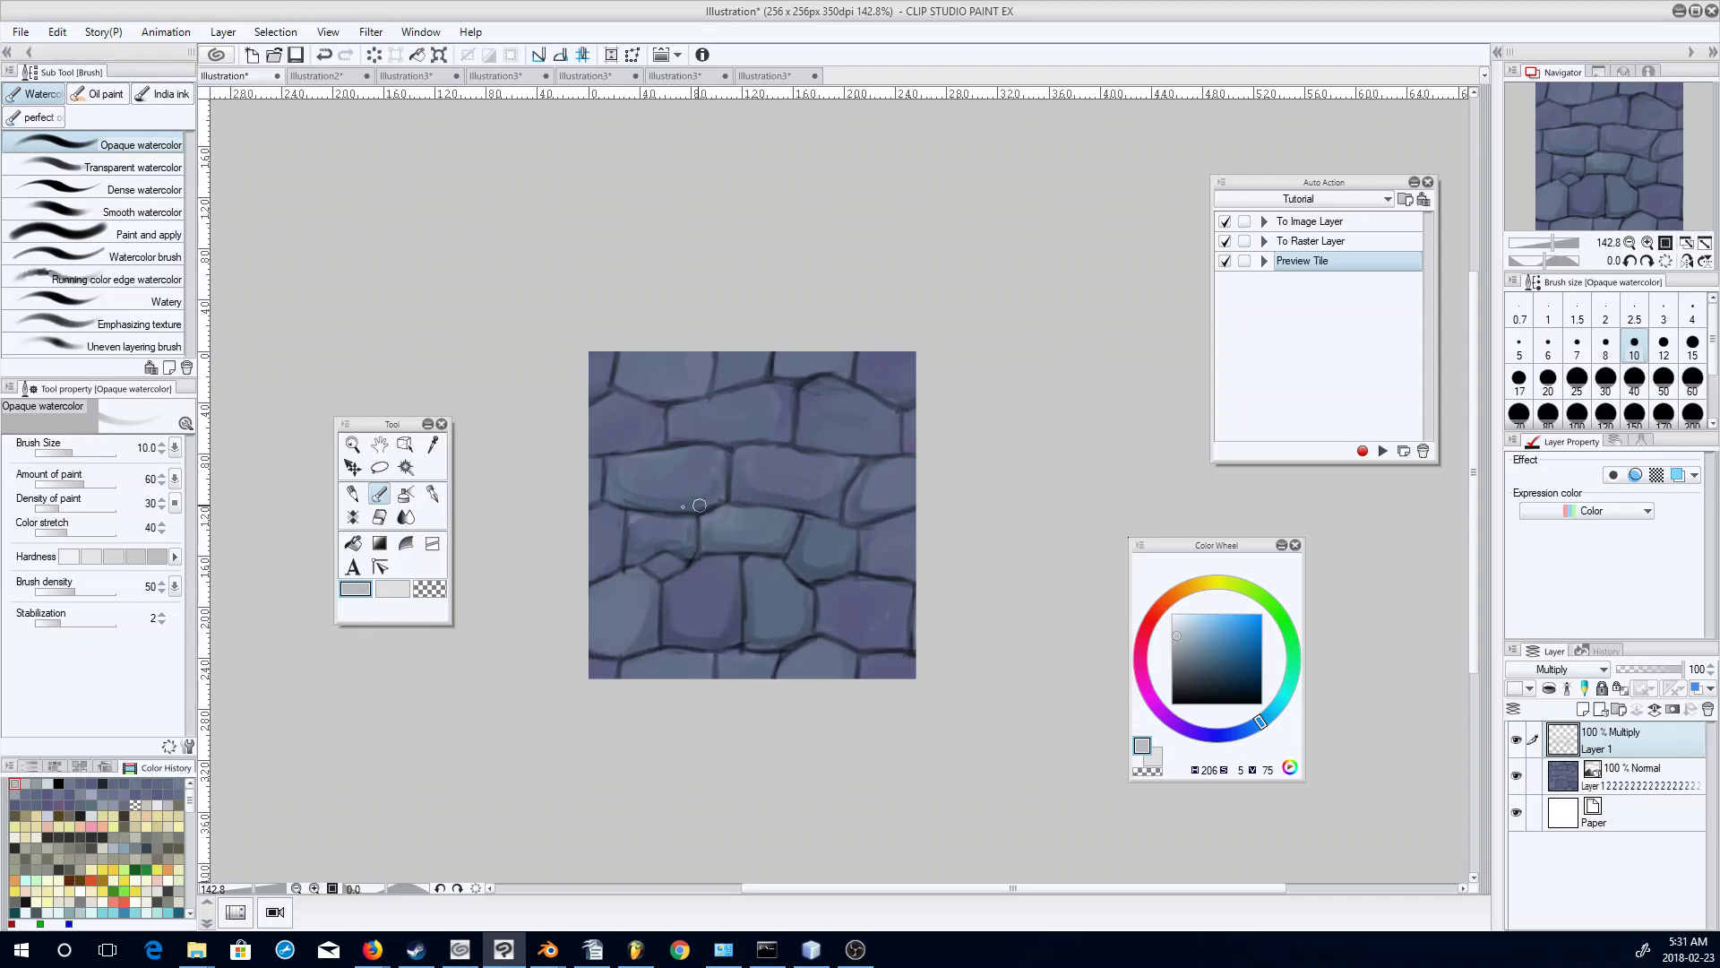
{"action": "mouse_move", "coordinate": [618, 448]}
{"action": "left_mouse_down"}
{"action": "mouse_move", "coordinate": [663, 421]}
{"action": "mouse_move", "coordinate": [653, 440]}
{"action": "mouse_move", "coordinate": [632, 445]}
{"action": "mouse_move", "coordinate": [681, 409]}
{"action": "mouse_move", "coordinate": [674, 424]}
{"action": "mouse_move", "coordinate": [774, 438]}
{"action": "mouse_move", "coordinate": [788, 405]}
{"action": "mouse_move", "coordinate": [735, 442]}
{"action": "mouse_move", "coordinate": [675, 428]}
{"action": "left_mouse_up"}
{"action": "mouse_move", "coordinate": [784, 385]}
{"action": "left_mouse_down"}
{"action": "mouse_move", "coordinate": [722, 363]}
{"action": "mouse_move", "coordinate": [720, 378]}
{"action": "mouse_move", "coordinate": [762, 359]}
{"action": "mouse_move", "coordinate": [679, 396]}
{"action": "mouse_move", "coordinate": [622, 363]}
{"action": "mouse_move", "coordinate": [664, 394]}
{"action": "mouse_move", "coordinate": [625, 374]}
{"action": "mouse_move", "coordinate": [671, 389]}
{"action": "mouse_move", "coordinate": [715, 368]}
{"action": "left_mouse_up"}
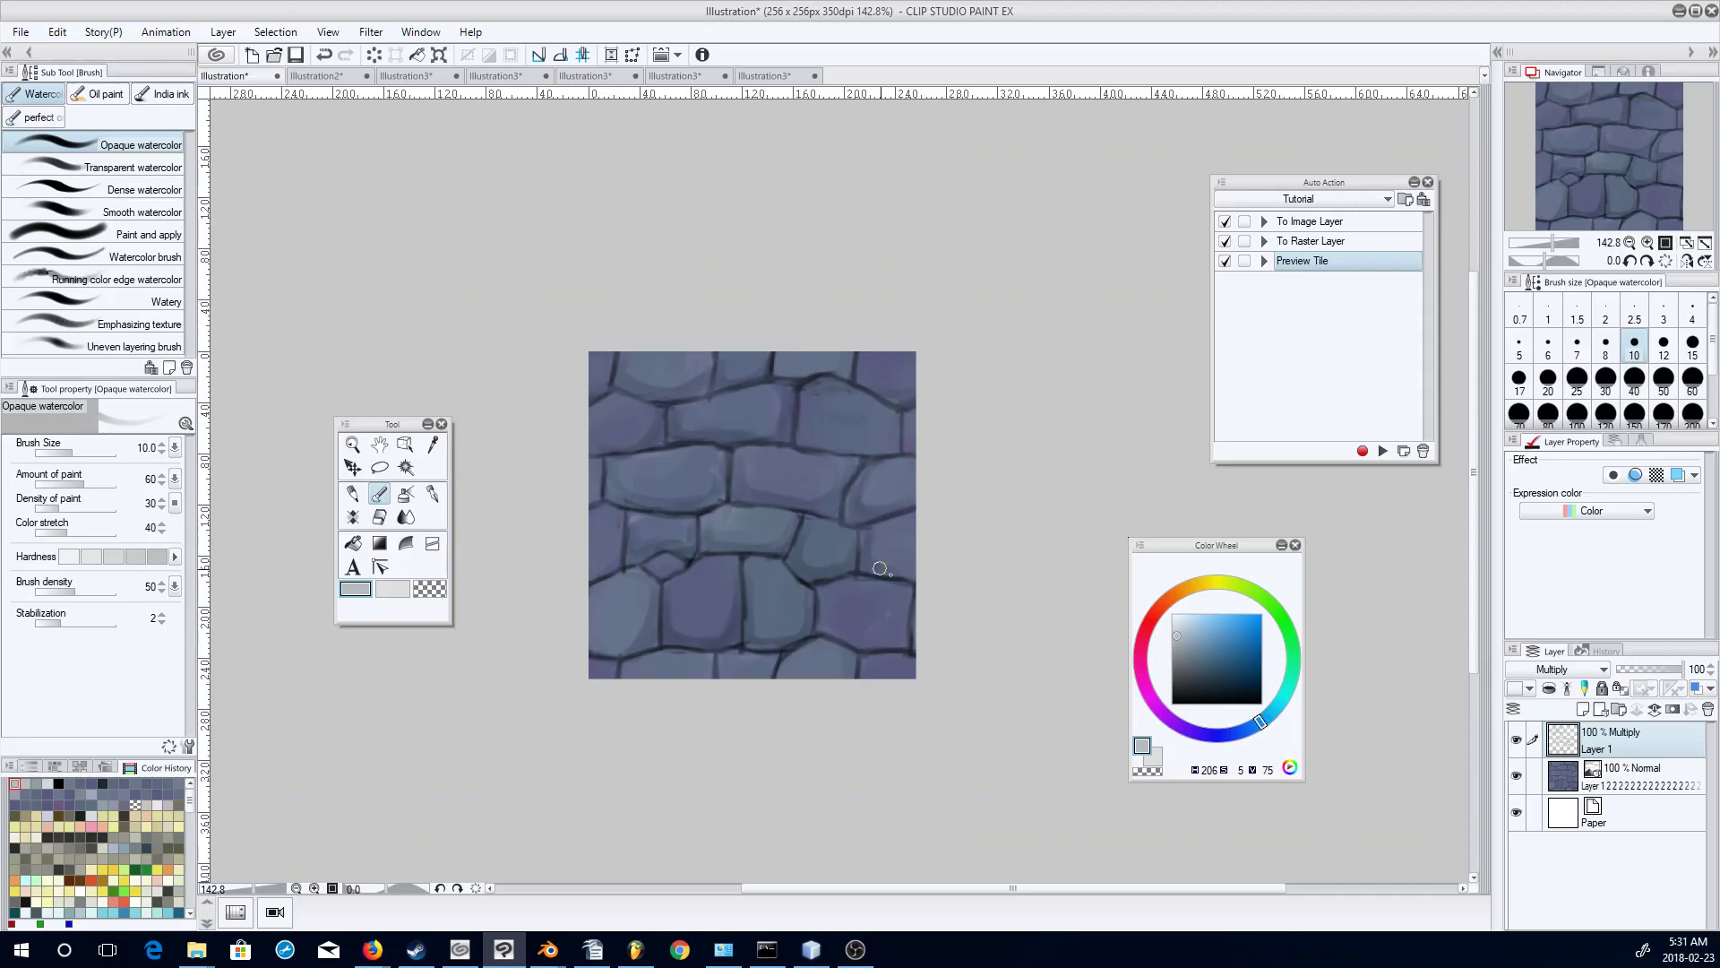
{"action": "mouse_move", "coordinate": [834, 585]}
{"action": "left_mouse_down"}
{"action": "mouse_move", "coordinate": [838, 633]}
{"action": "mouse_move", "coordinate": [835, 618]}
{"action": "mouse_move", "coordinate": [893, 639]}
{"action": "mouse_move", "coordinate": [836, 632]}
{"action": "left_mouse_up"}
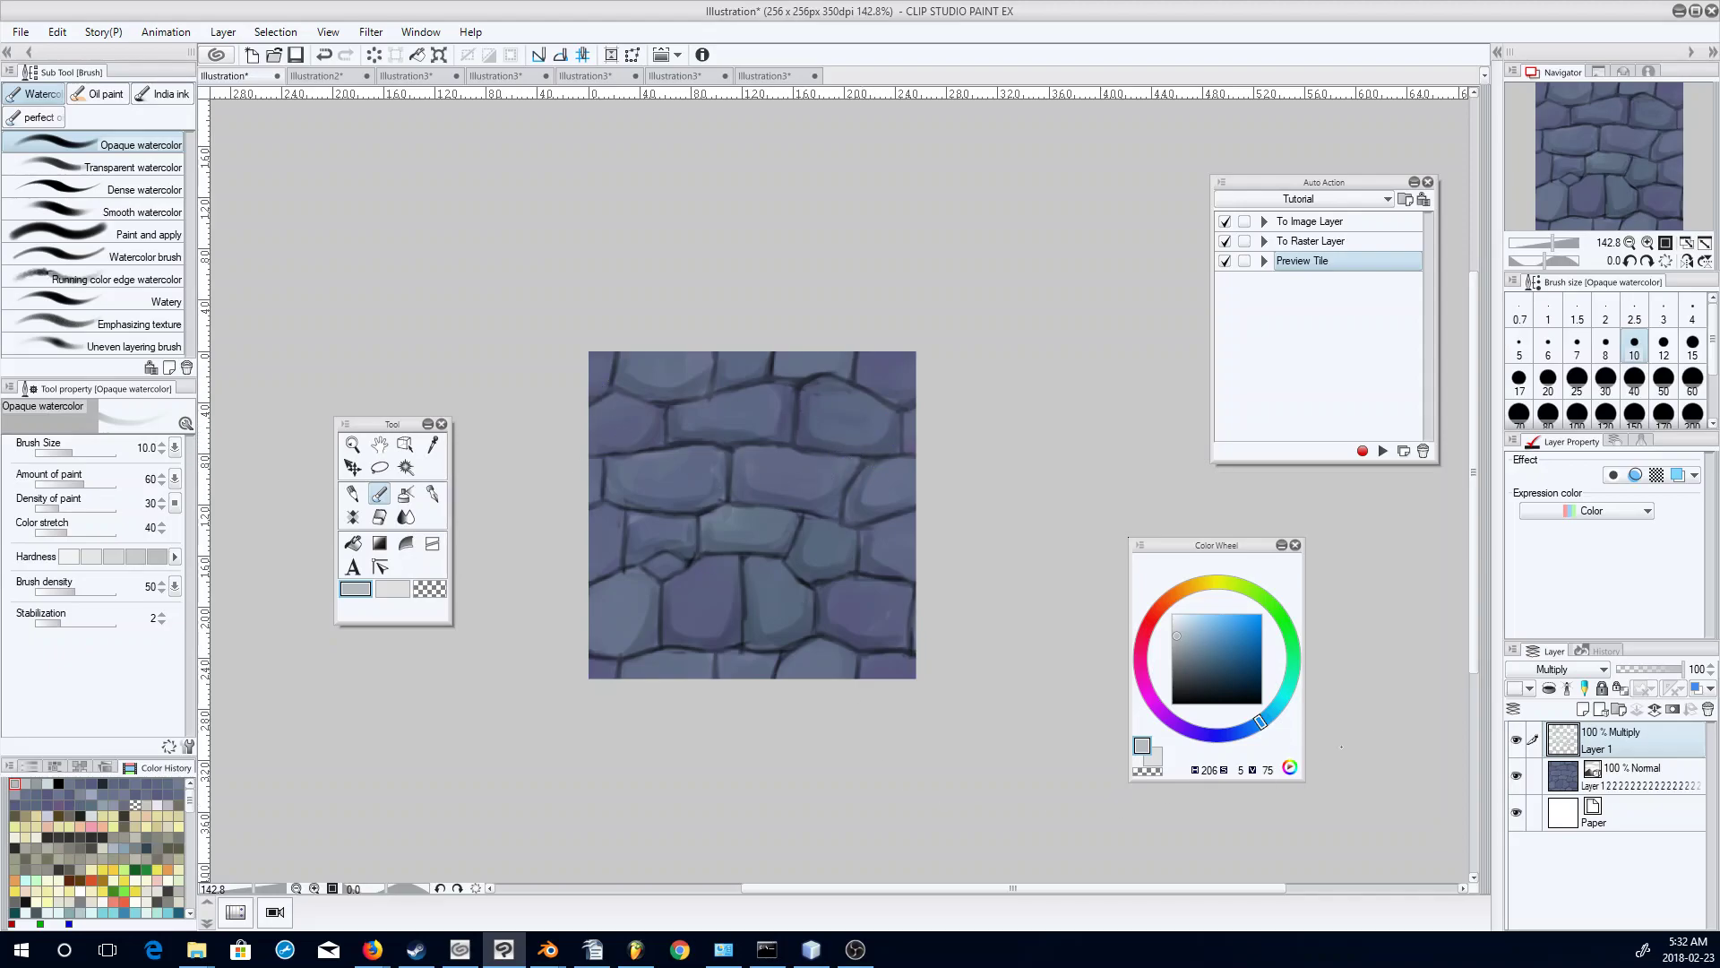
{"action": "left_click", "coordinate": [1653, 710]}
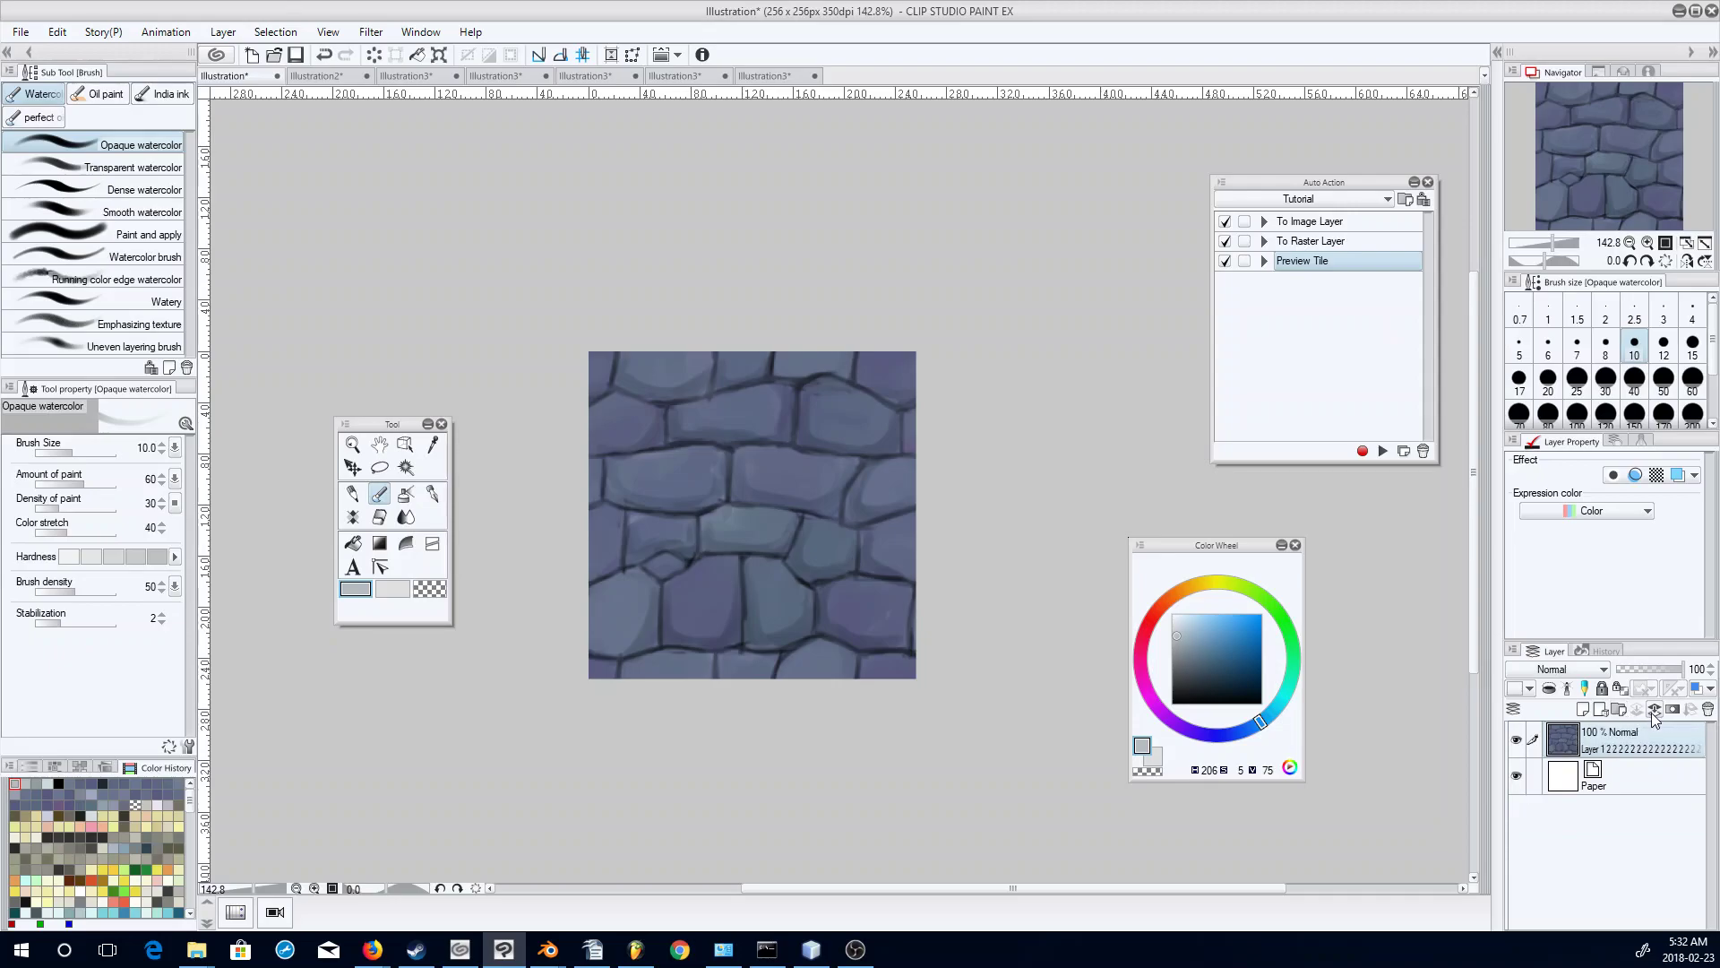
Convert the shaded bricks with To Image Layer, turn on tiling, and offset the pattern diagonally toward the lower right.
{"action": "left_click", "coordinate": [1343, 223]}
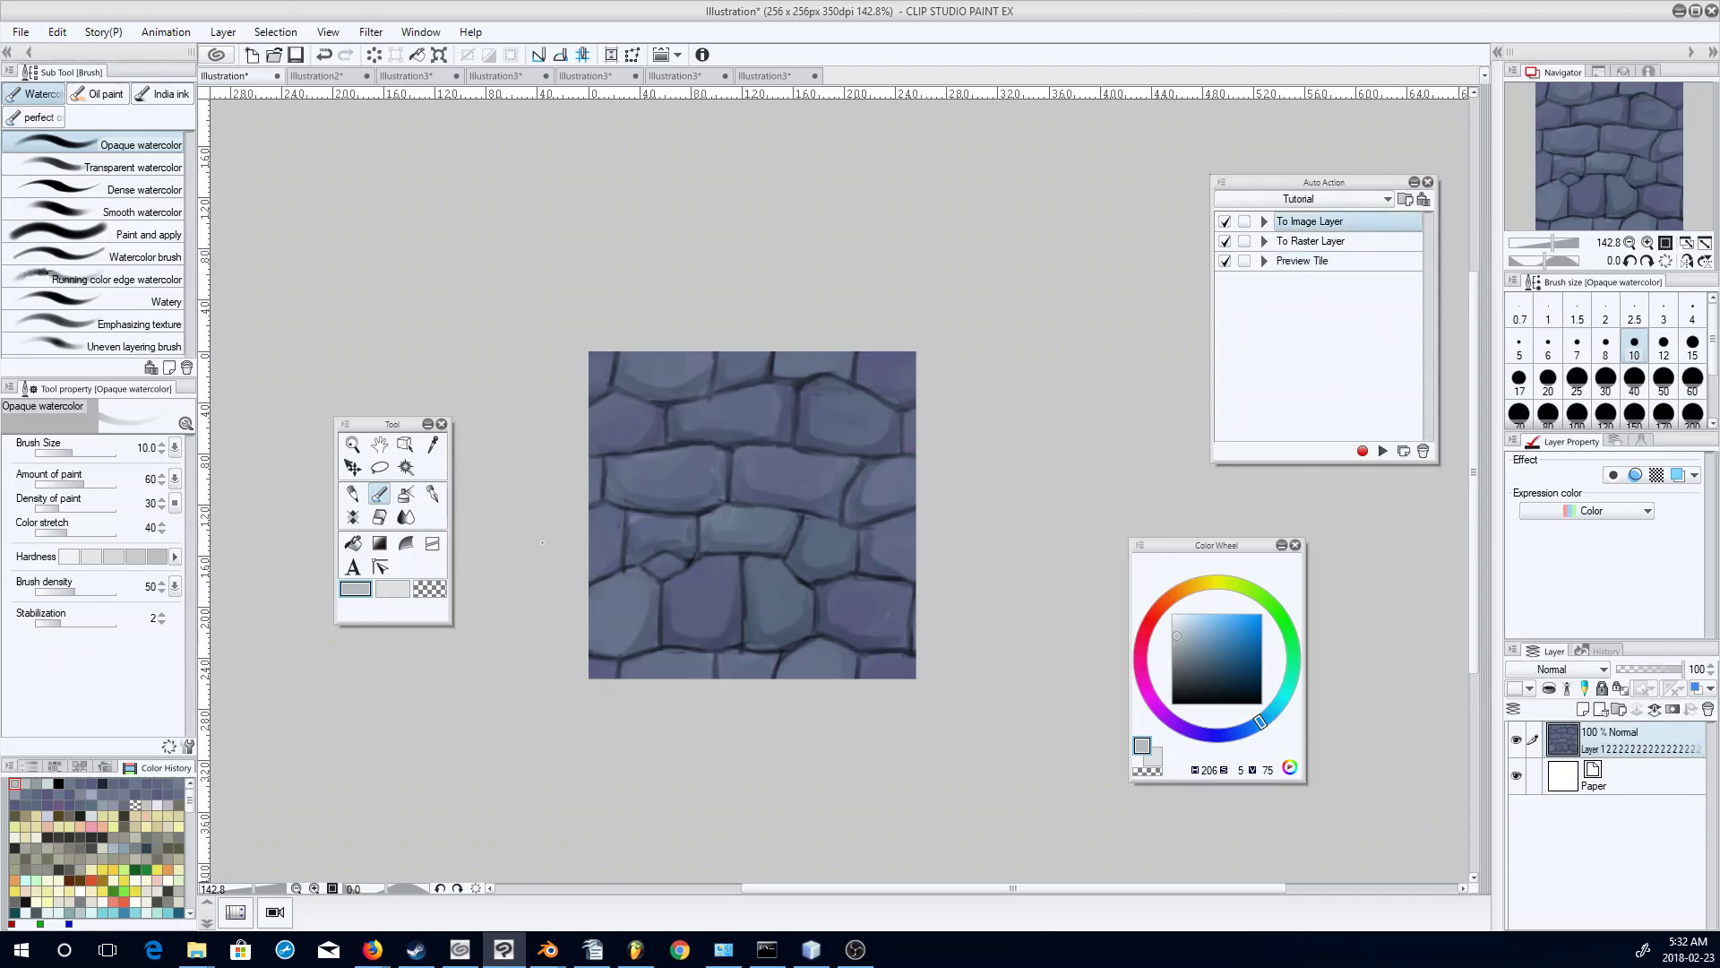
{"action": "left_click", "coordinate": [1382, 451]}
{"action": "left_click", "coordinate": [406, 448]}
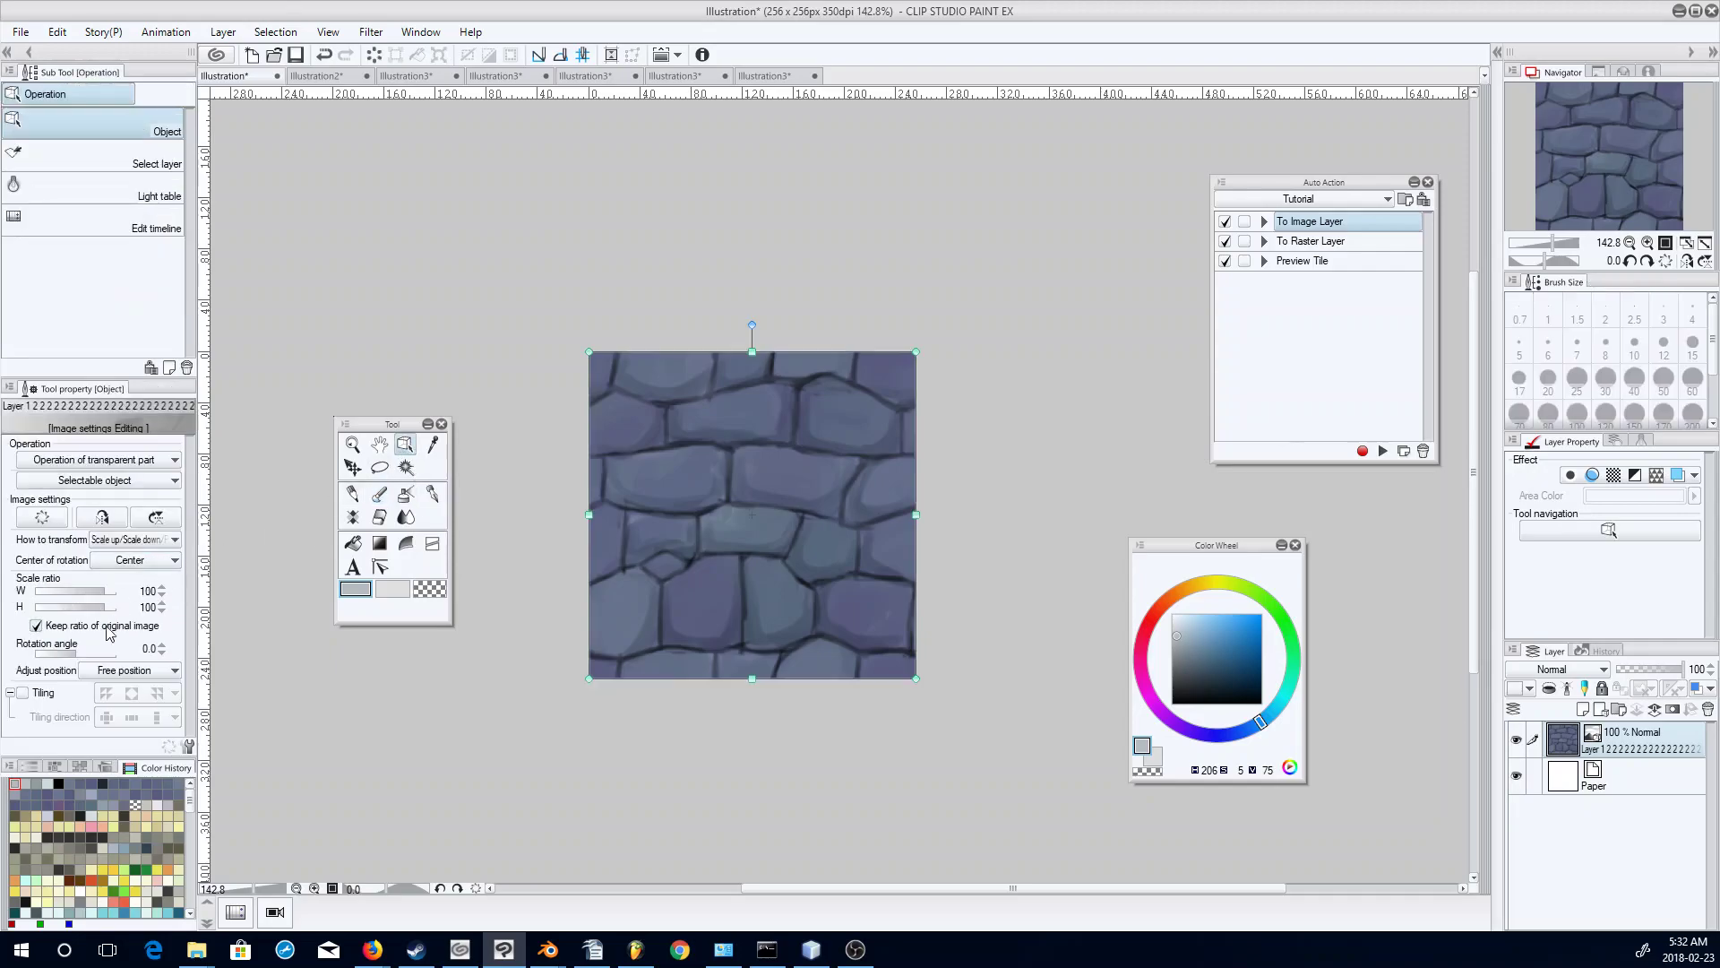
{"action": "left_click", "coordinate": [25, 693]}
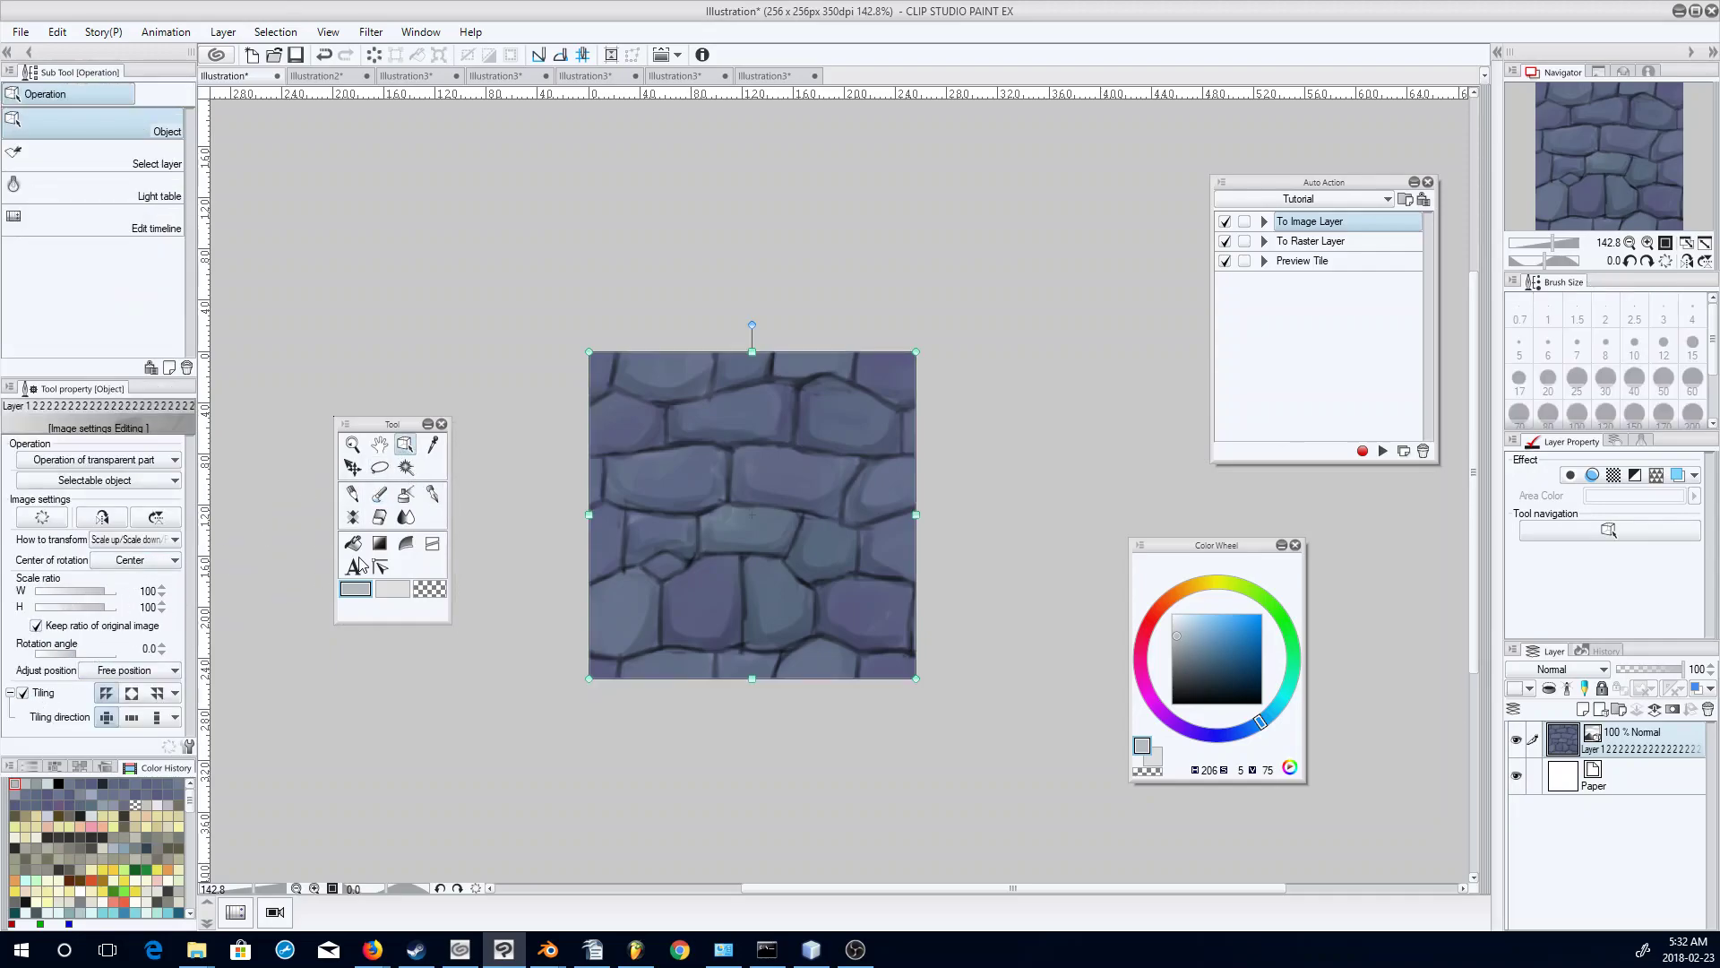
{"action": "left_click_drag", "start_coordinate": [712, 455], "coordinate": [846, 541]}
Run the To Raster Layer action on the offset bricks and add a new Multiply layer for brush shading.
{"action": "left_click", "coordinate": [1334, 241]}
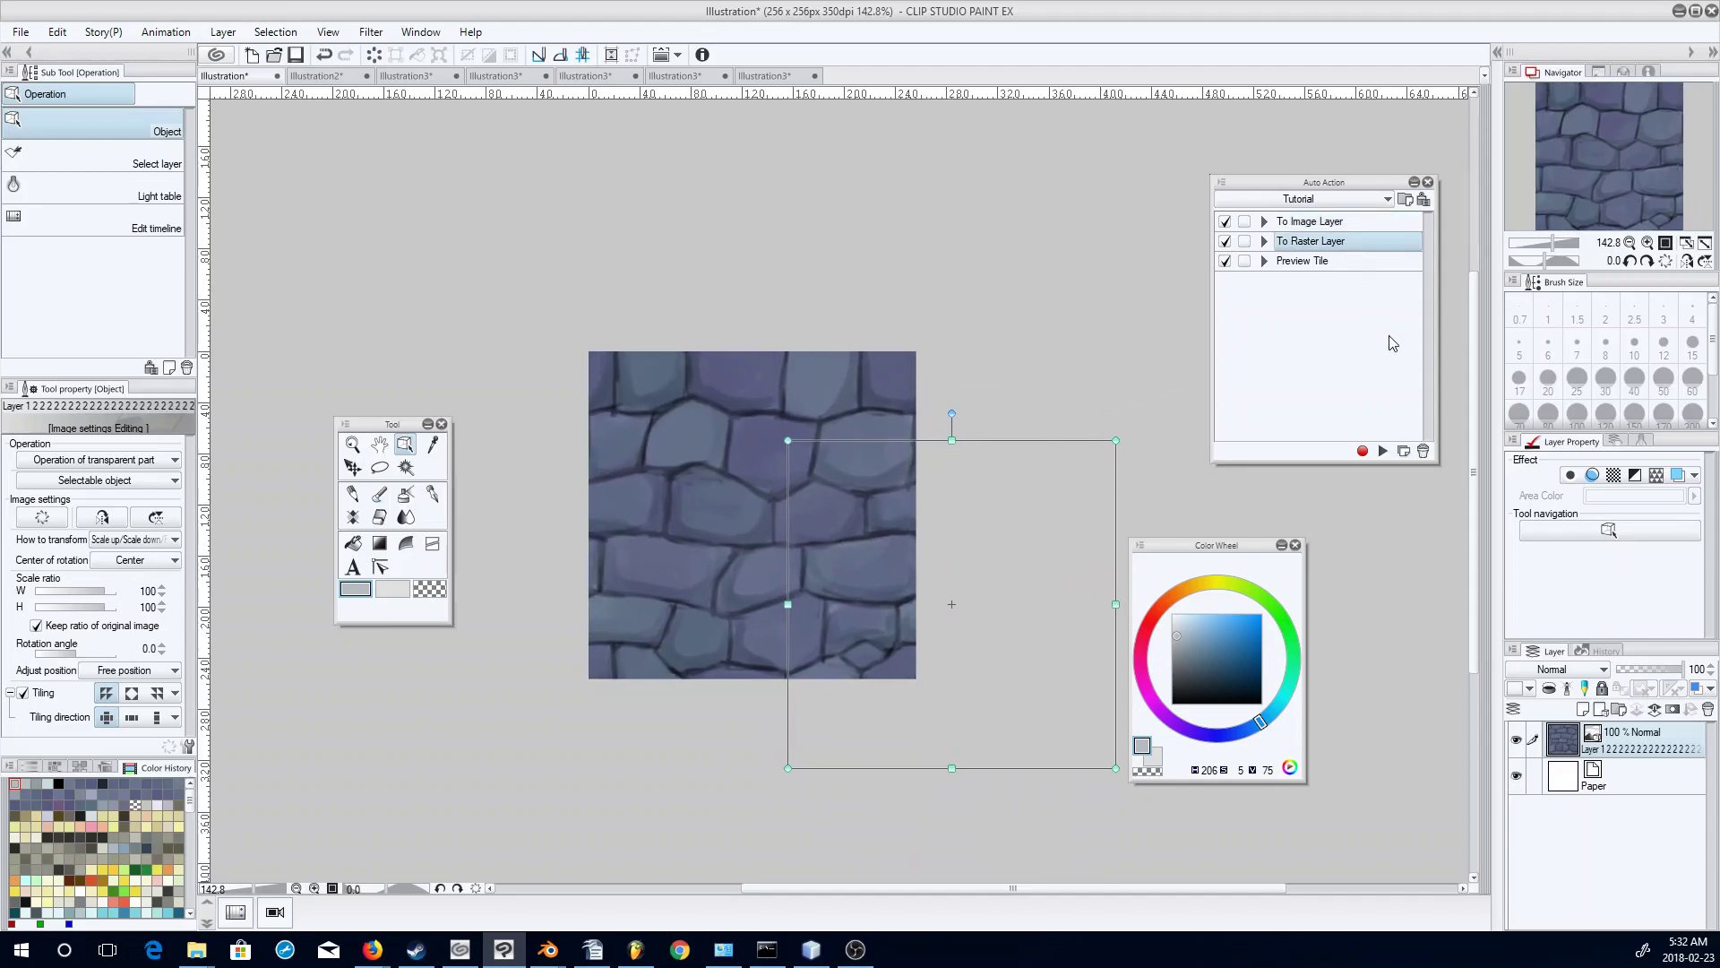
{"action": "left_click", "coordinate": [1383, 450]}
{"action": "left_click", "coordinate": [379, 494]}
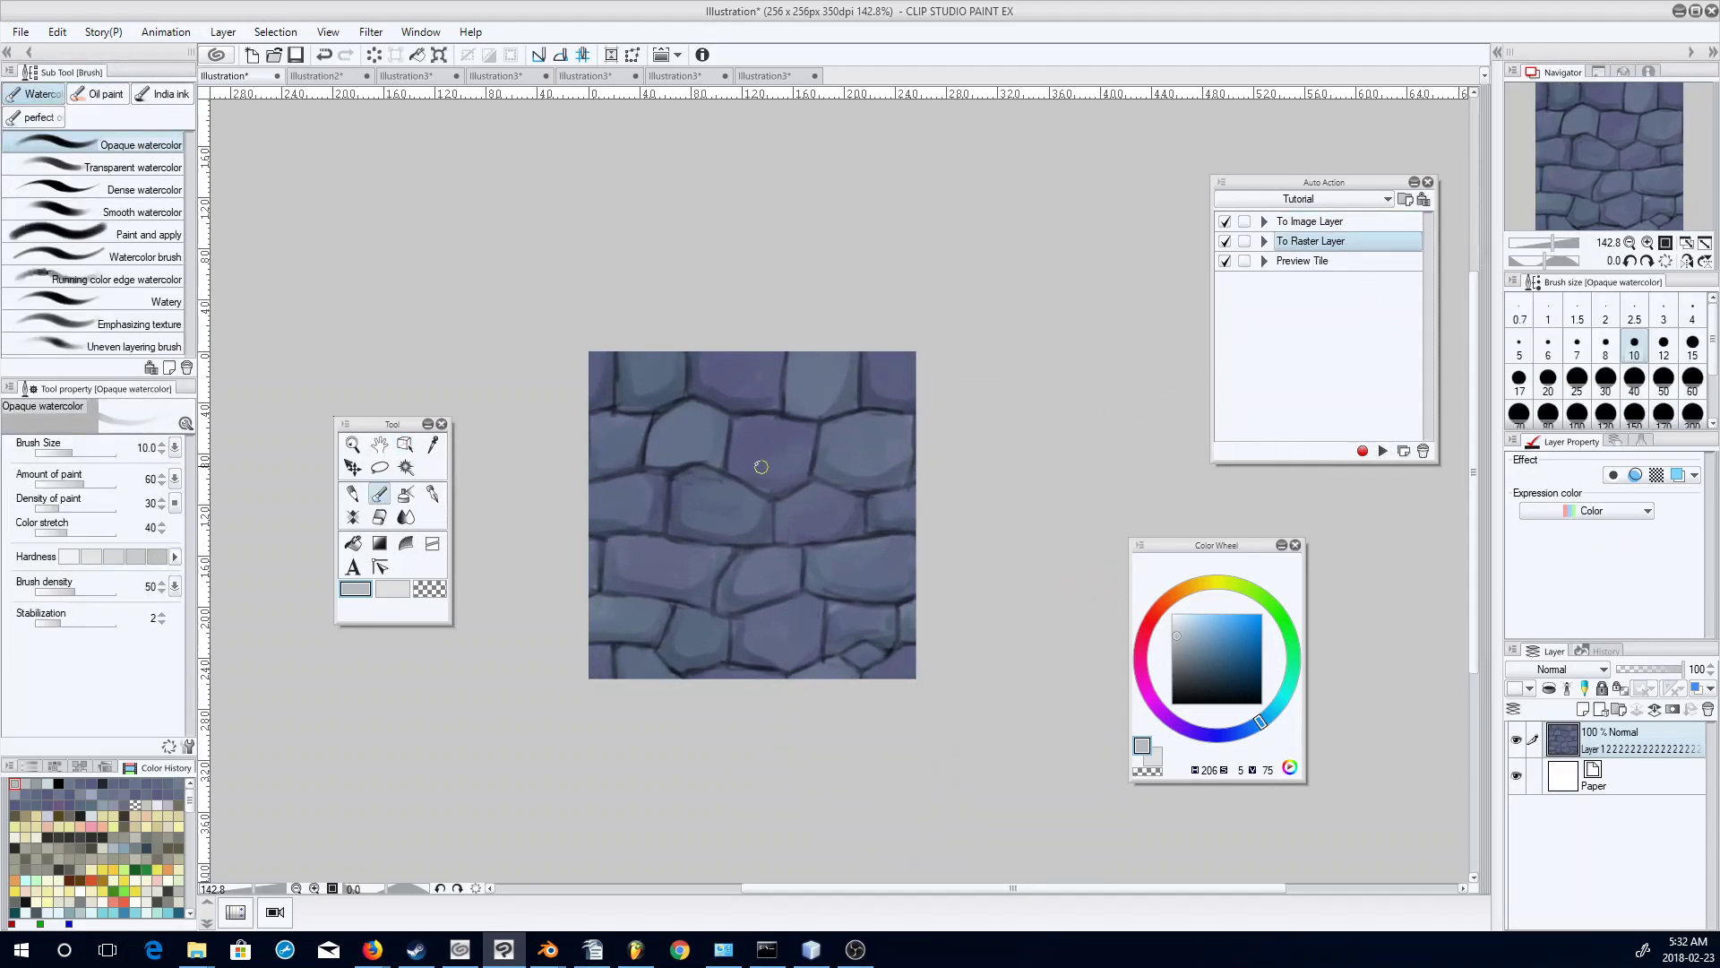
{"action": "left_click", "coordinate": [1583, 709]}
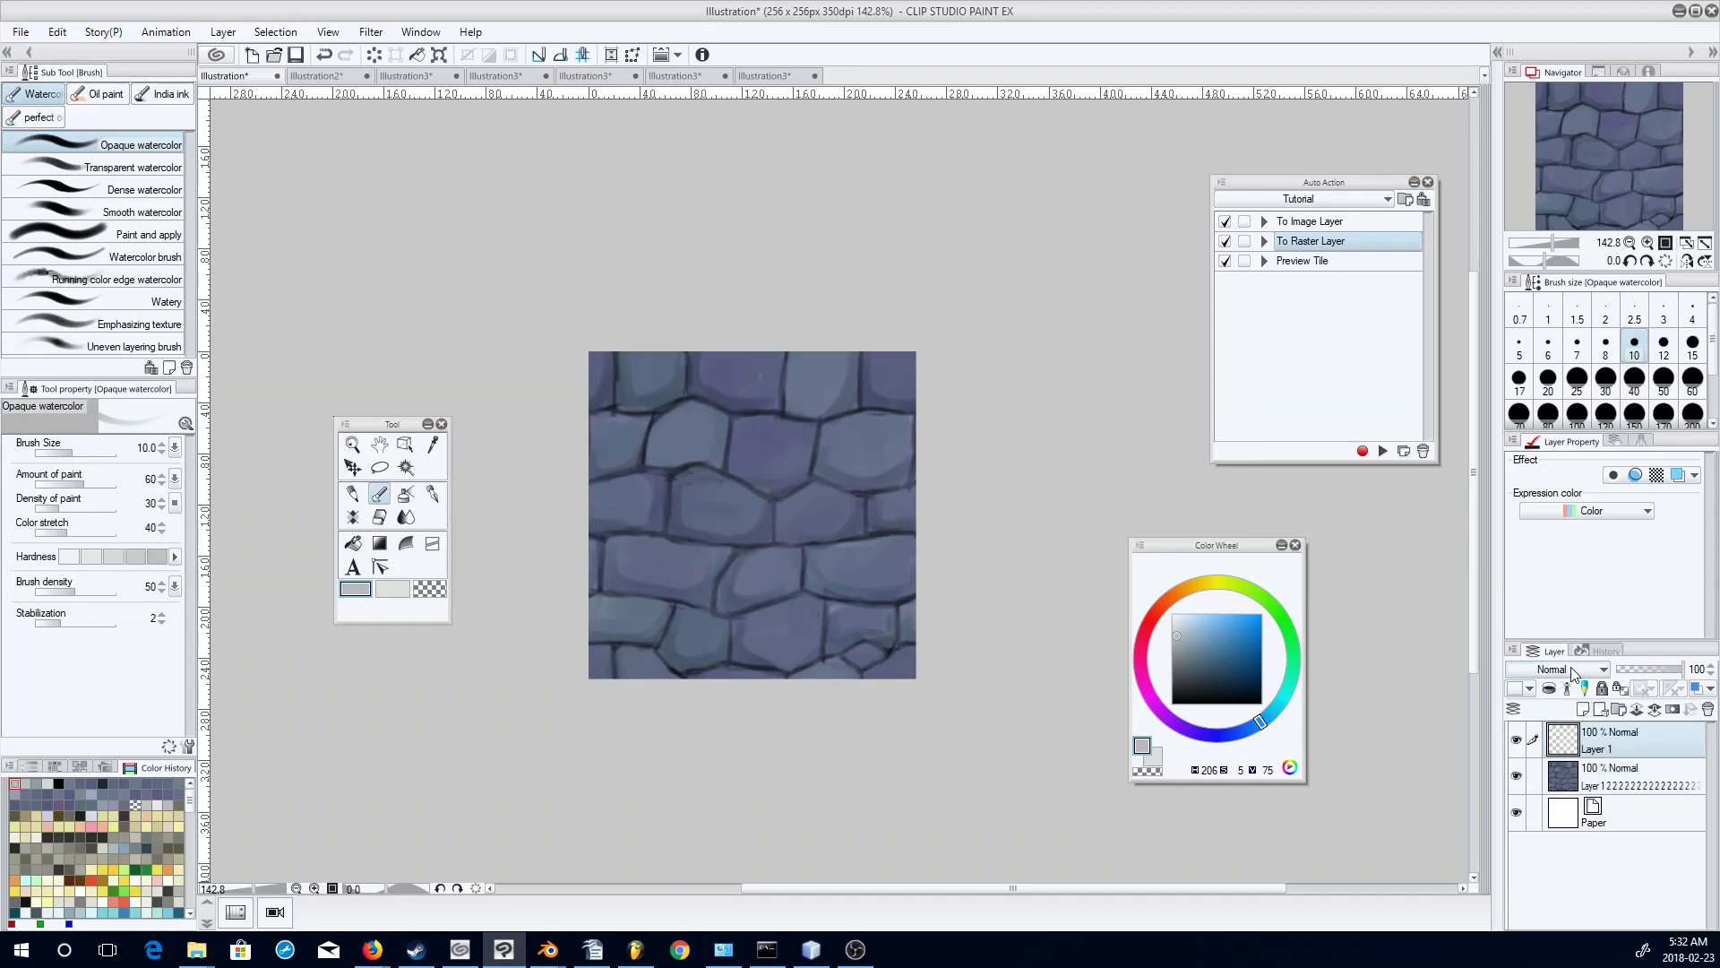
{"action": "left_click", "coordinate": [1576, 670]}
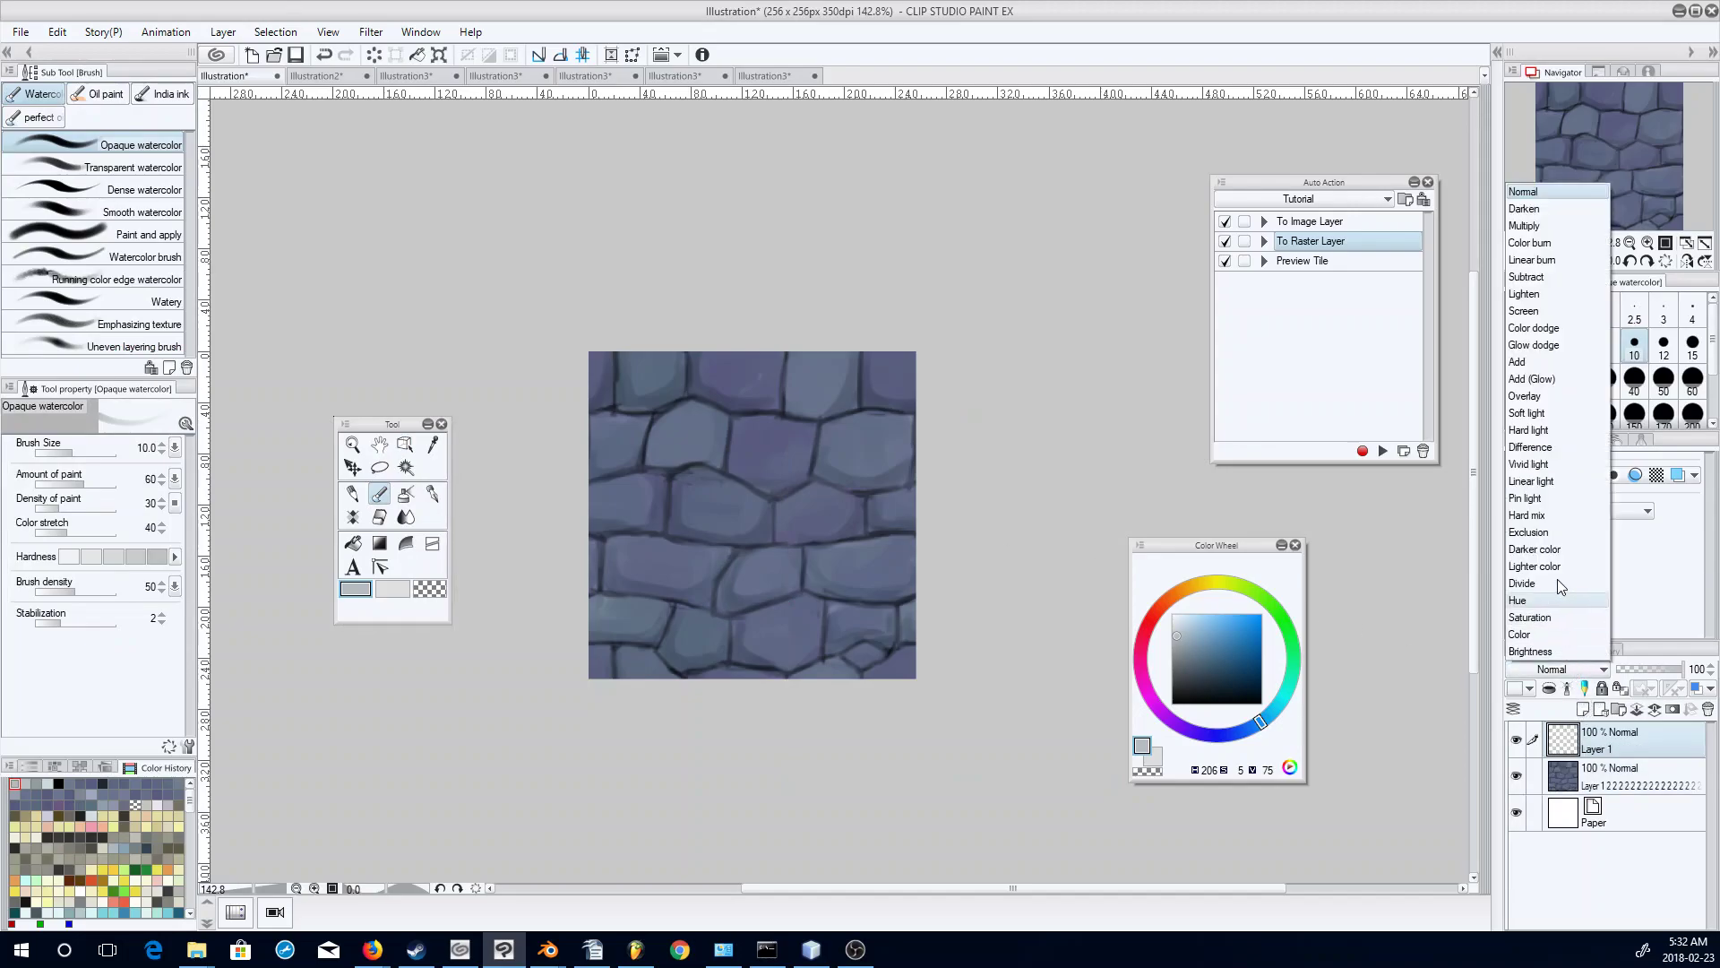
{"action": "left_click", "coordinate": [1528, 226]}
Shade the brick edges in the upper and lowest rows on the Multiply layer and merge it into the brick layer.
{"action": "mouse_move", "coordinate": [652, 455]}
{"action": "left_mouse_down"}
{"action": "mouse_move", "coordinate": [656, 426]}
{"action": "mouse_move", "coordinate": [658, 461]}
{"action": "mouse_move", "coordinate": [712, 461]}
{"action": "left_mouse_up"}
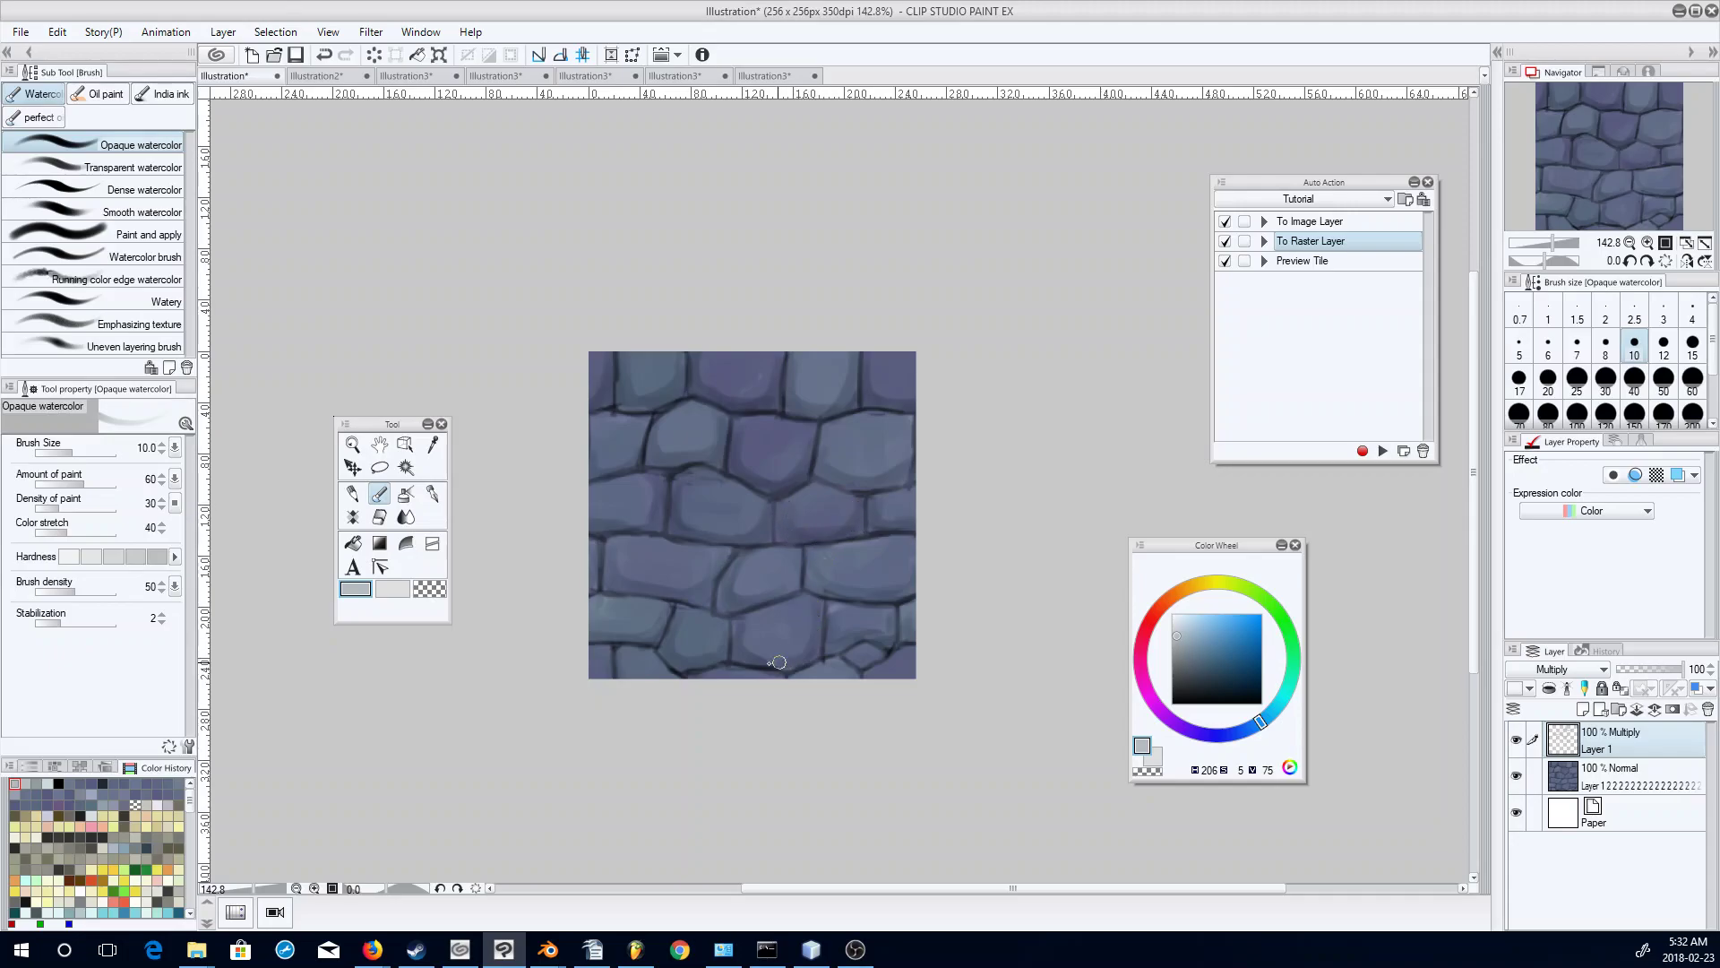
{"action": "mouse_move", "coordinate": [834, 613]}
{"action": "left_mouse_down"}
{"action": "mouse_move", "coordinate": [837, 650]}
{"action": "mouse_move", "coordinate": [890, 616]}
{"action": "left_mouse_up"}
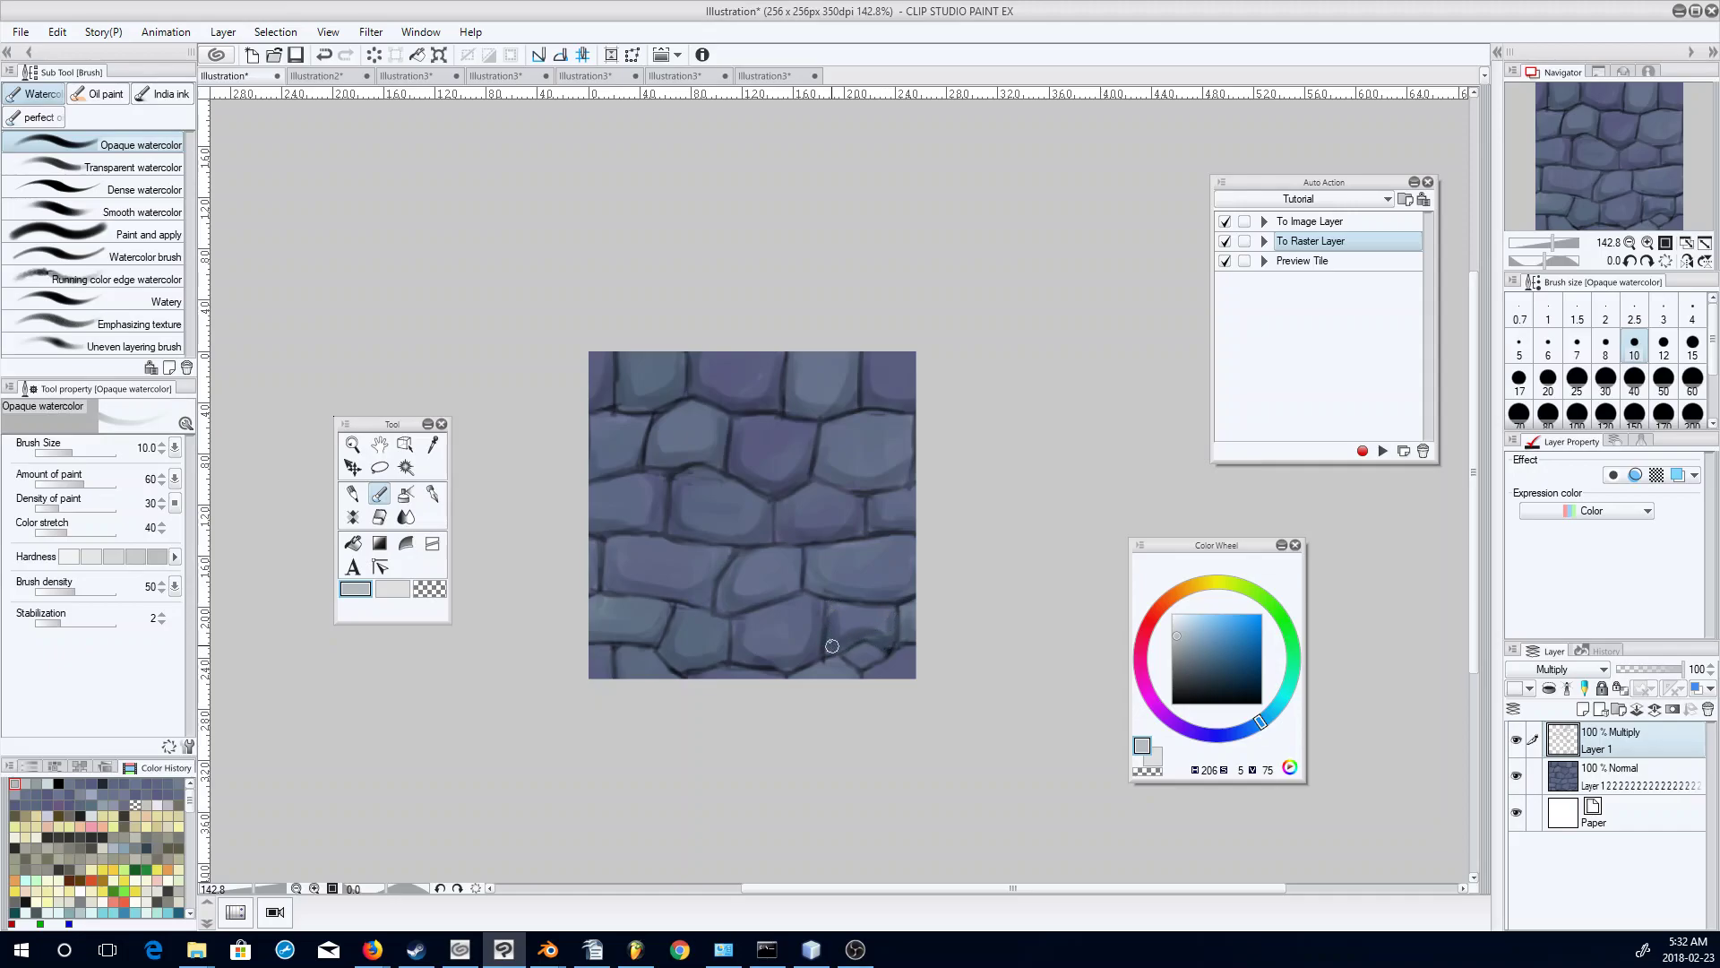
{"action": "left_click_drag", "start_coordinate": [802, 663], "coordinate": [775, 667]}
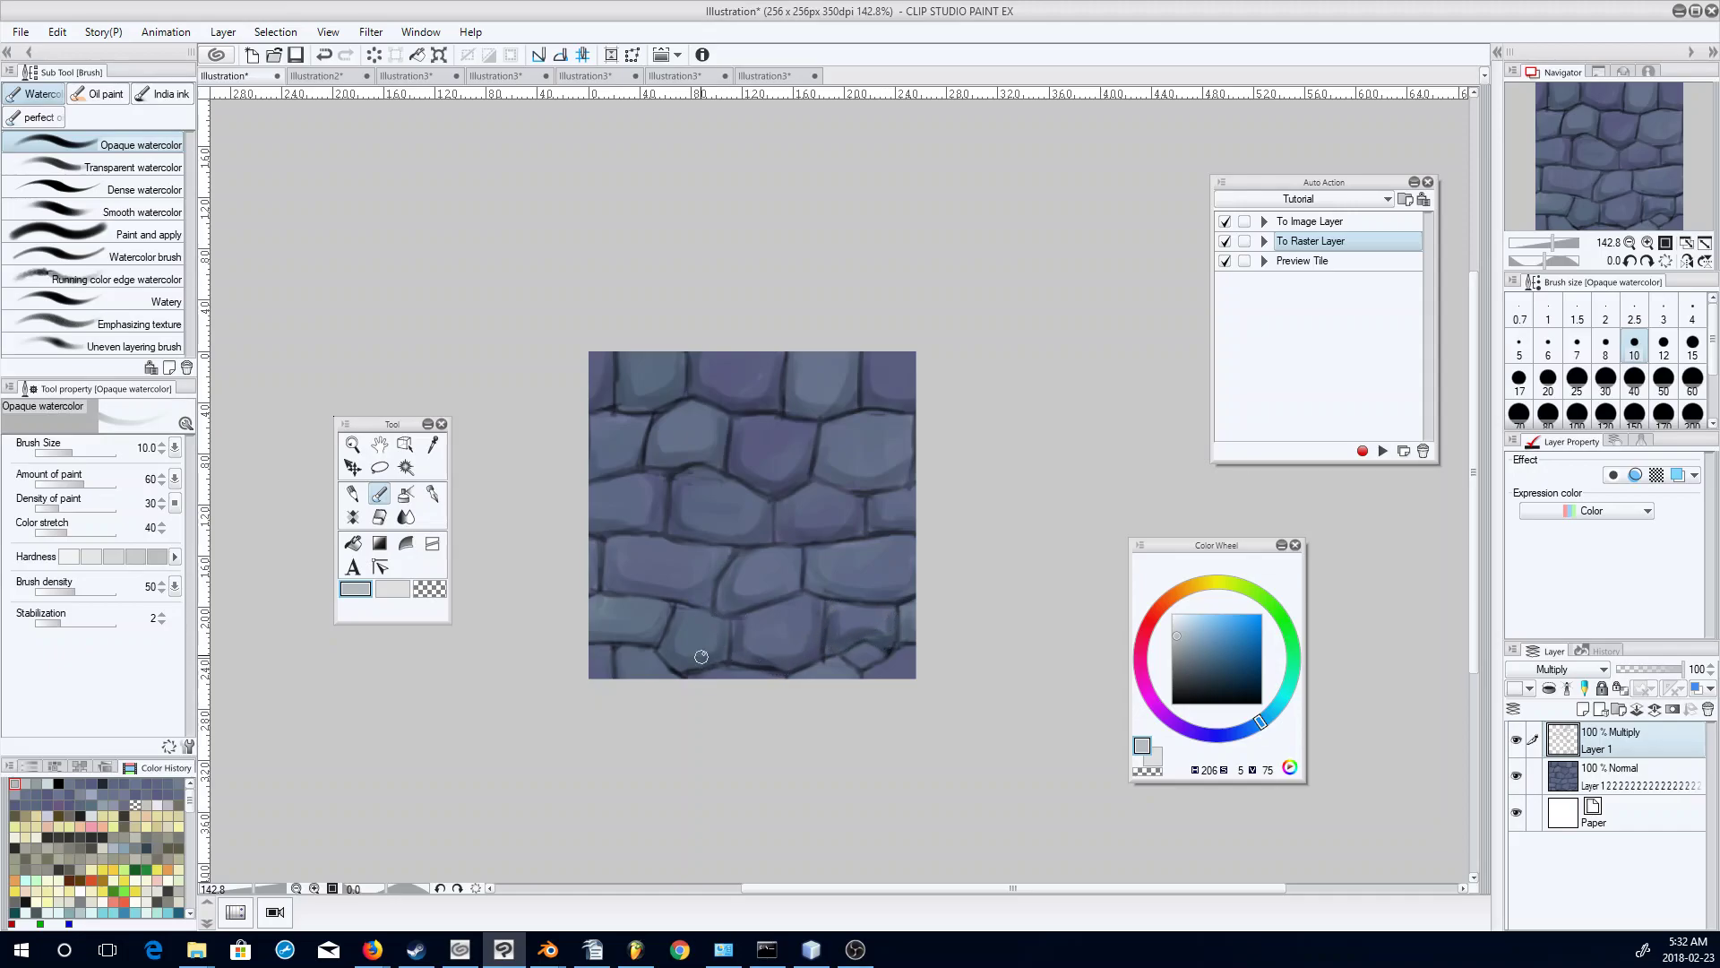
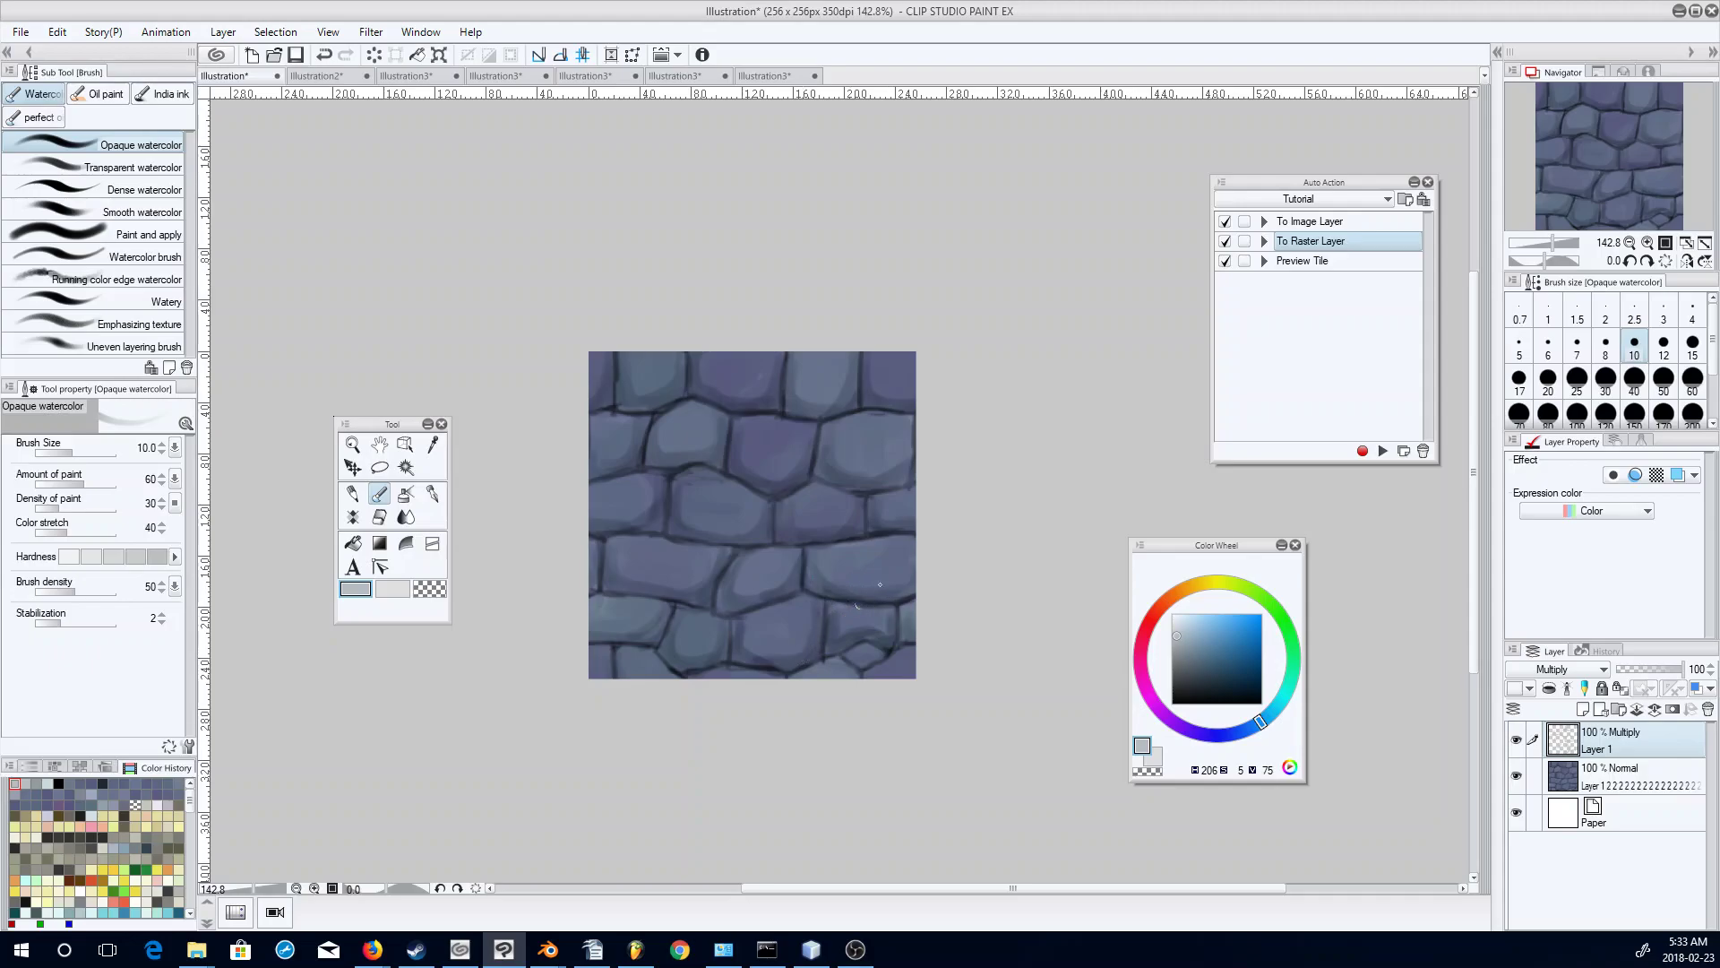
{"action": "left_click", "coordinate": [1648, 713]}
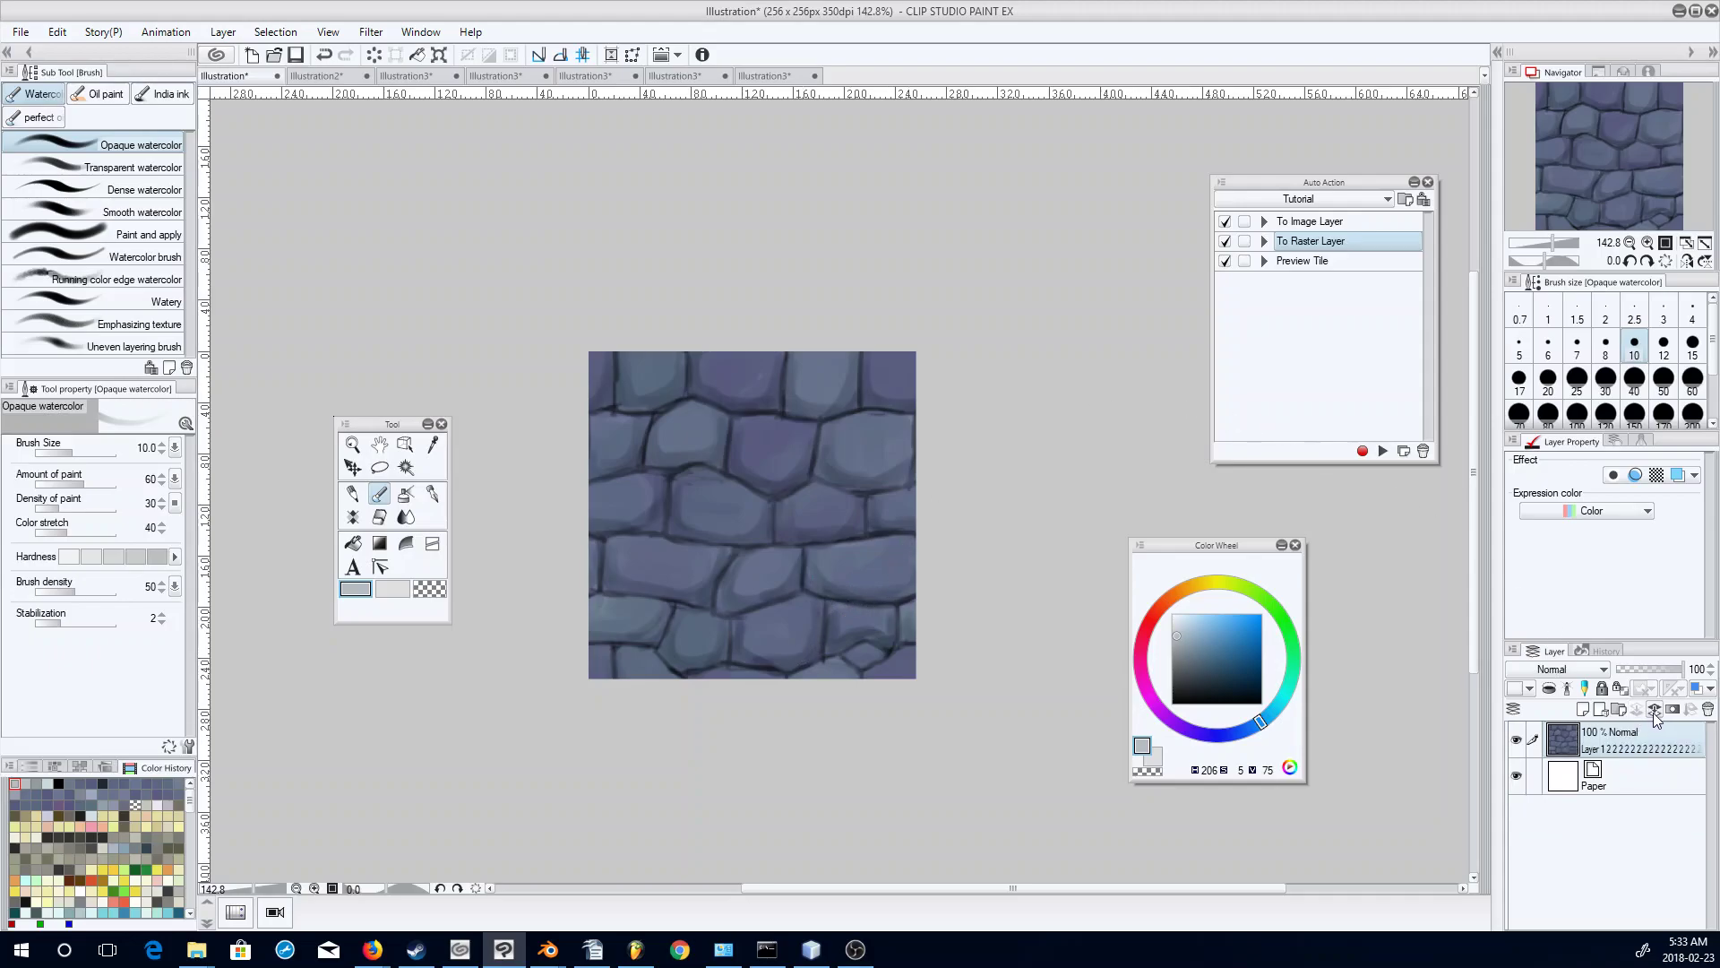
Run the Preview Tile action, tile the bricks across the A4 canvas, and inspect the repeat up close.
{"action": "left_click", "coordinate": [1345, 260]}
{"action": "left_click", "coordinate": [1382, 450]}
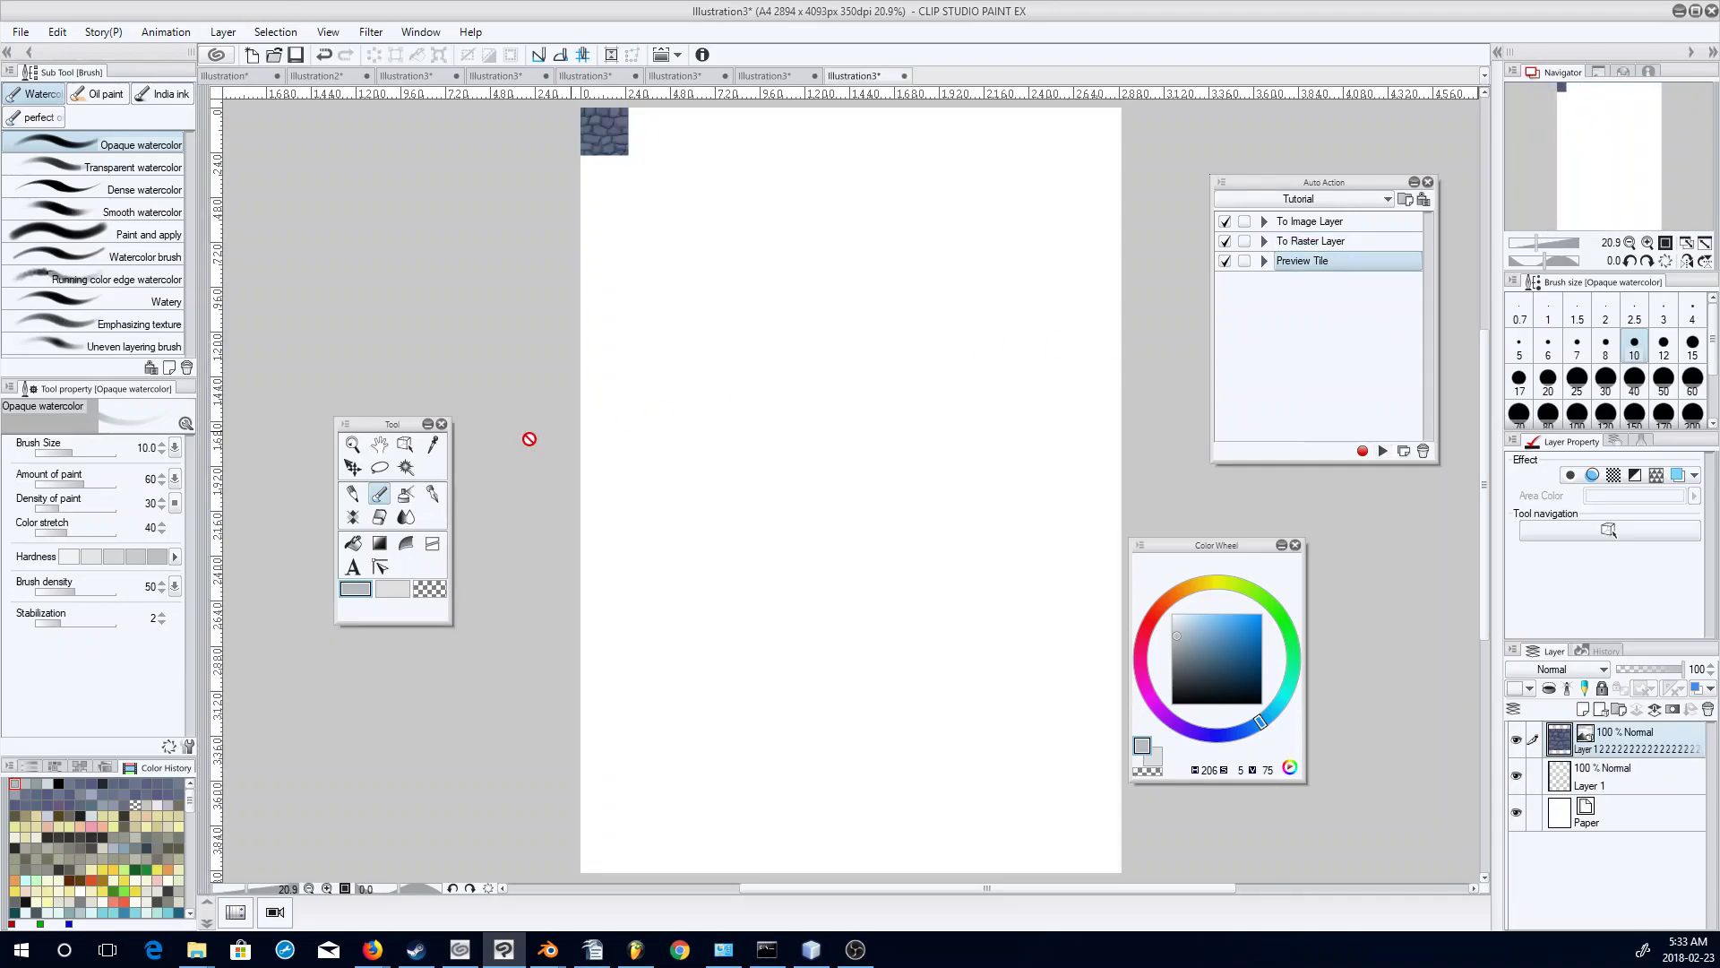
{"action": "left_click", "coordinate": [405, 443]}
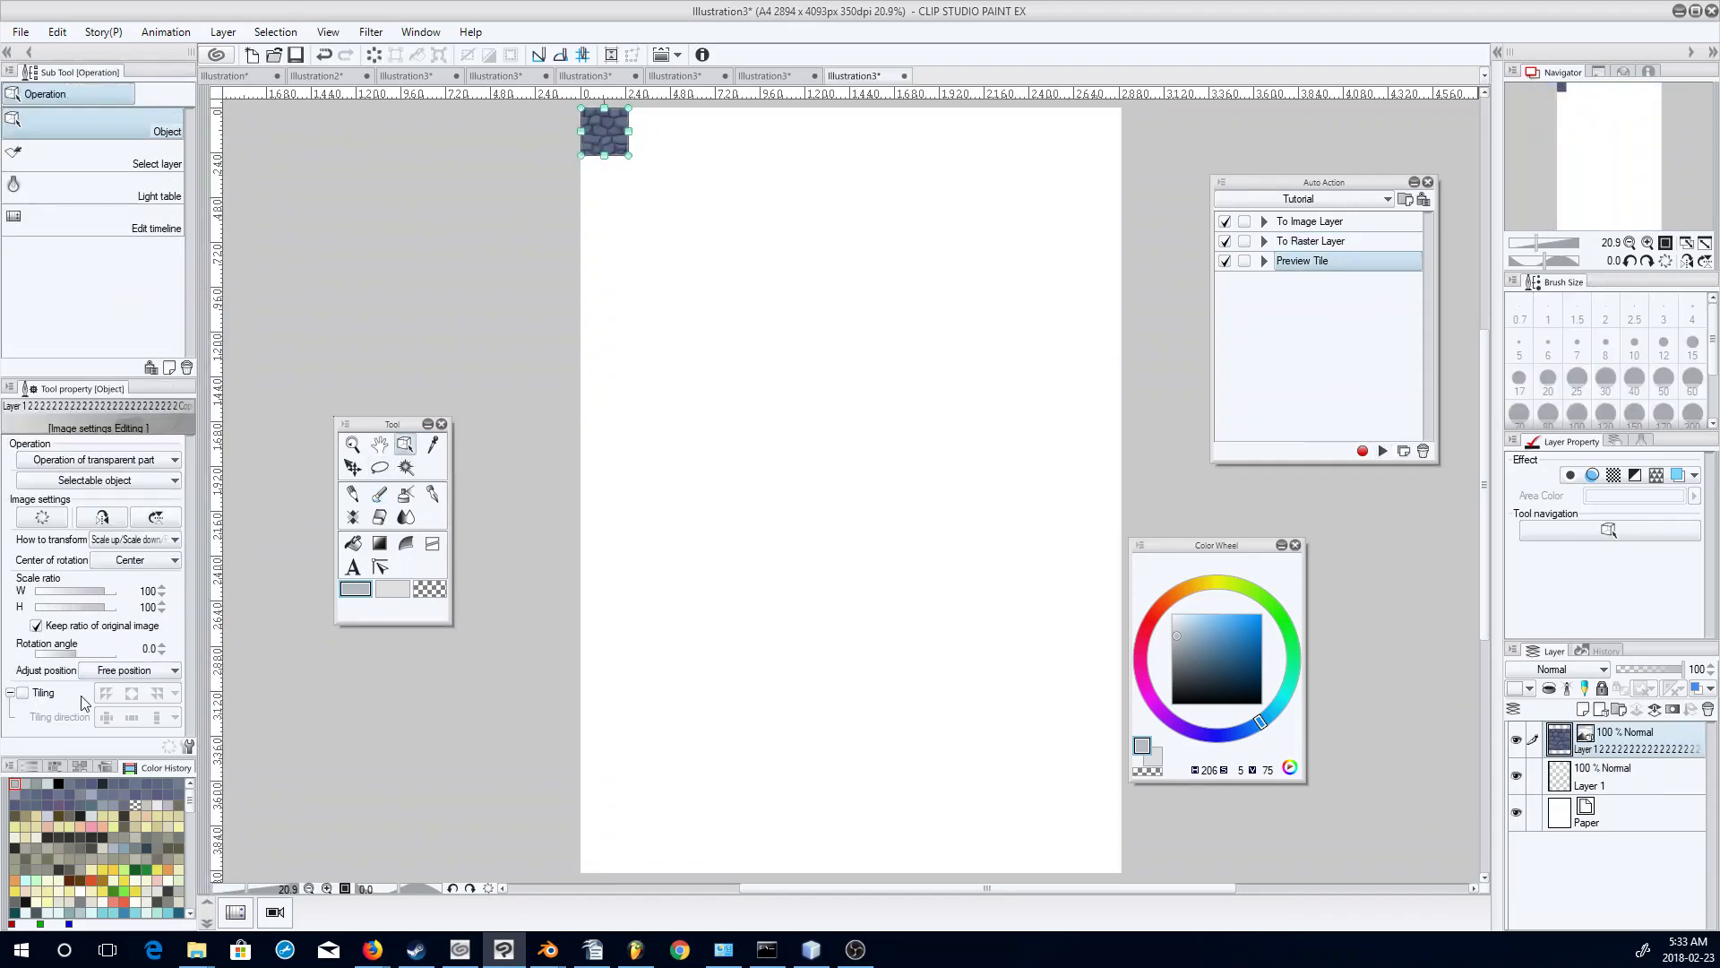
{"action": "left_click", "coordinate": [23, 695]}
{"action": "left_click", "coordinate": [352, 444]}
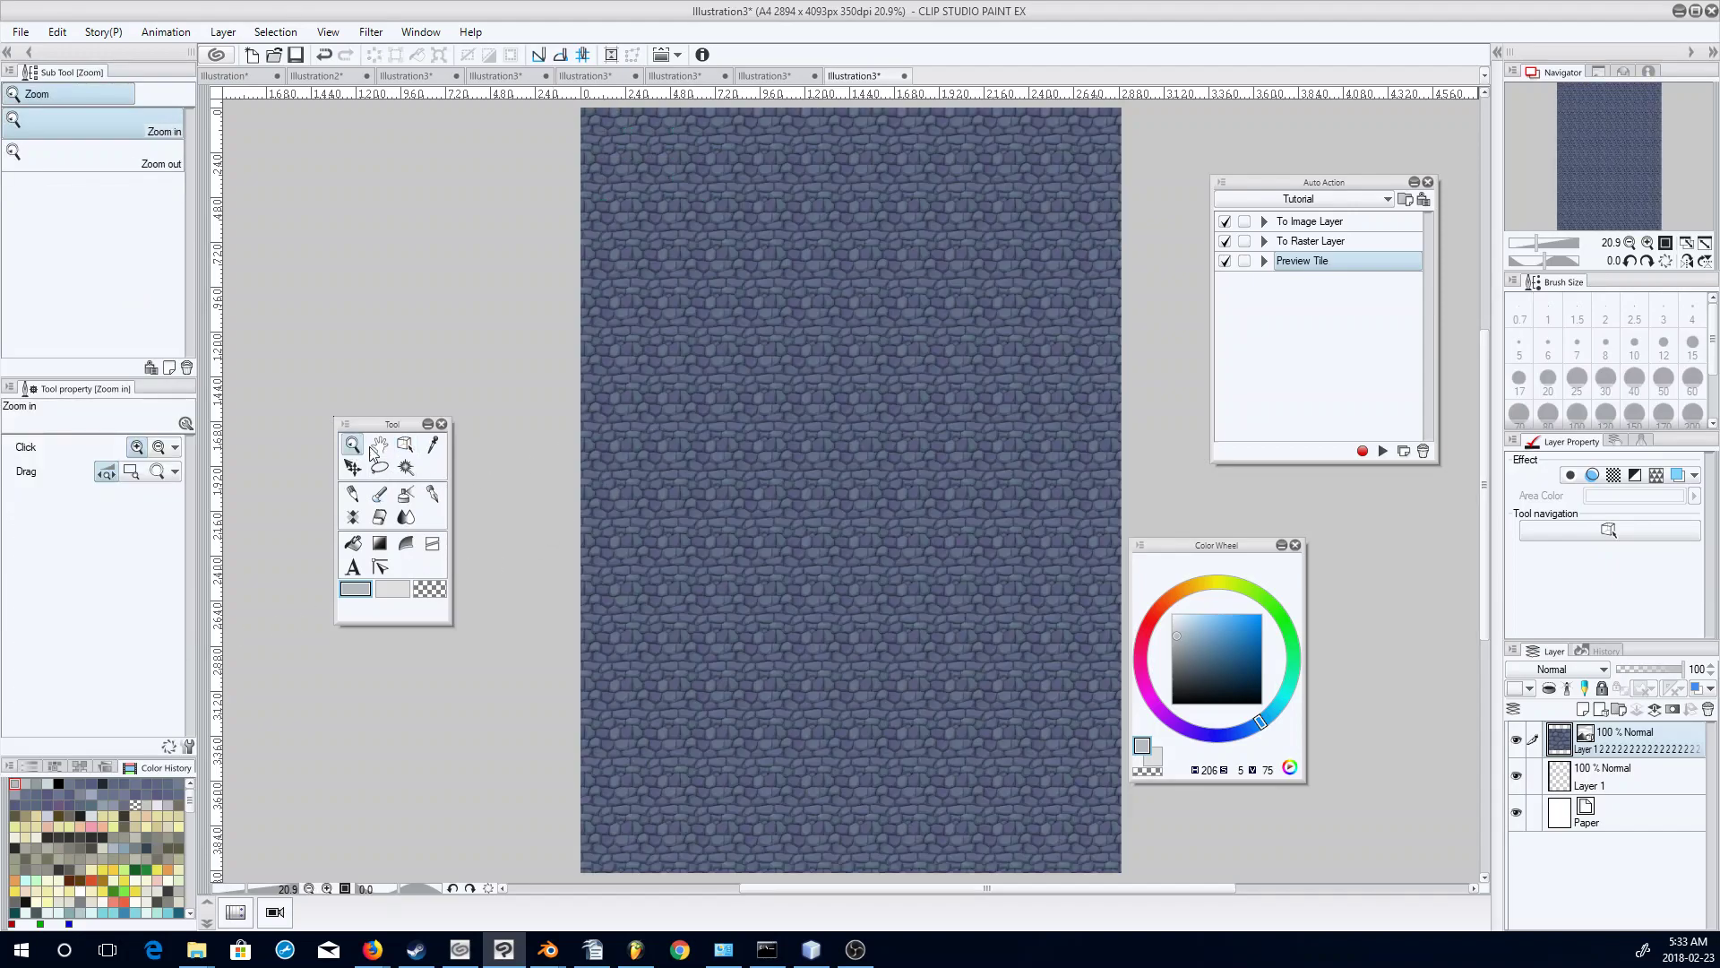
{"action": "left_click_drag", "start_coordinate": [783, 488], "coordinate": [852, 441]}
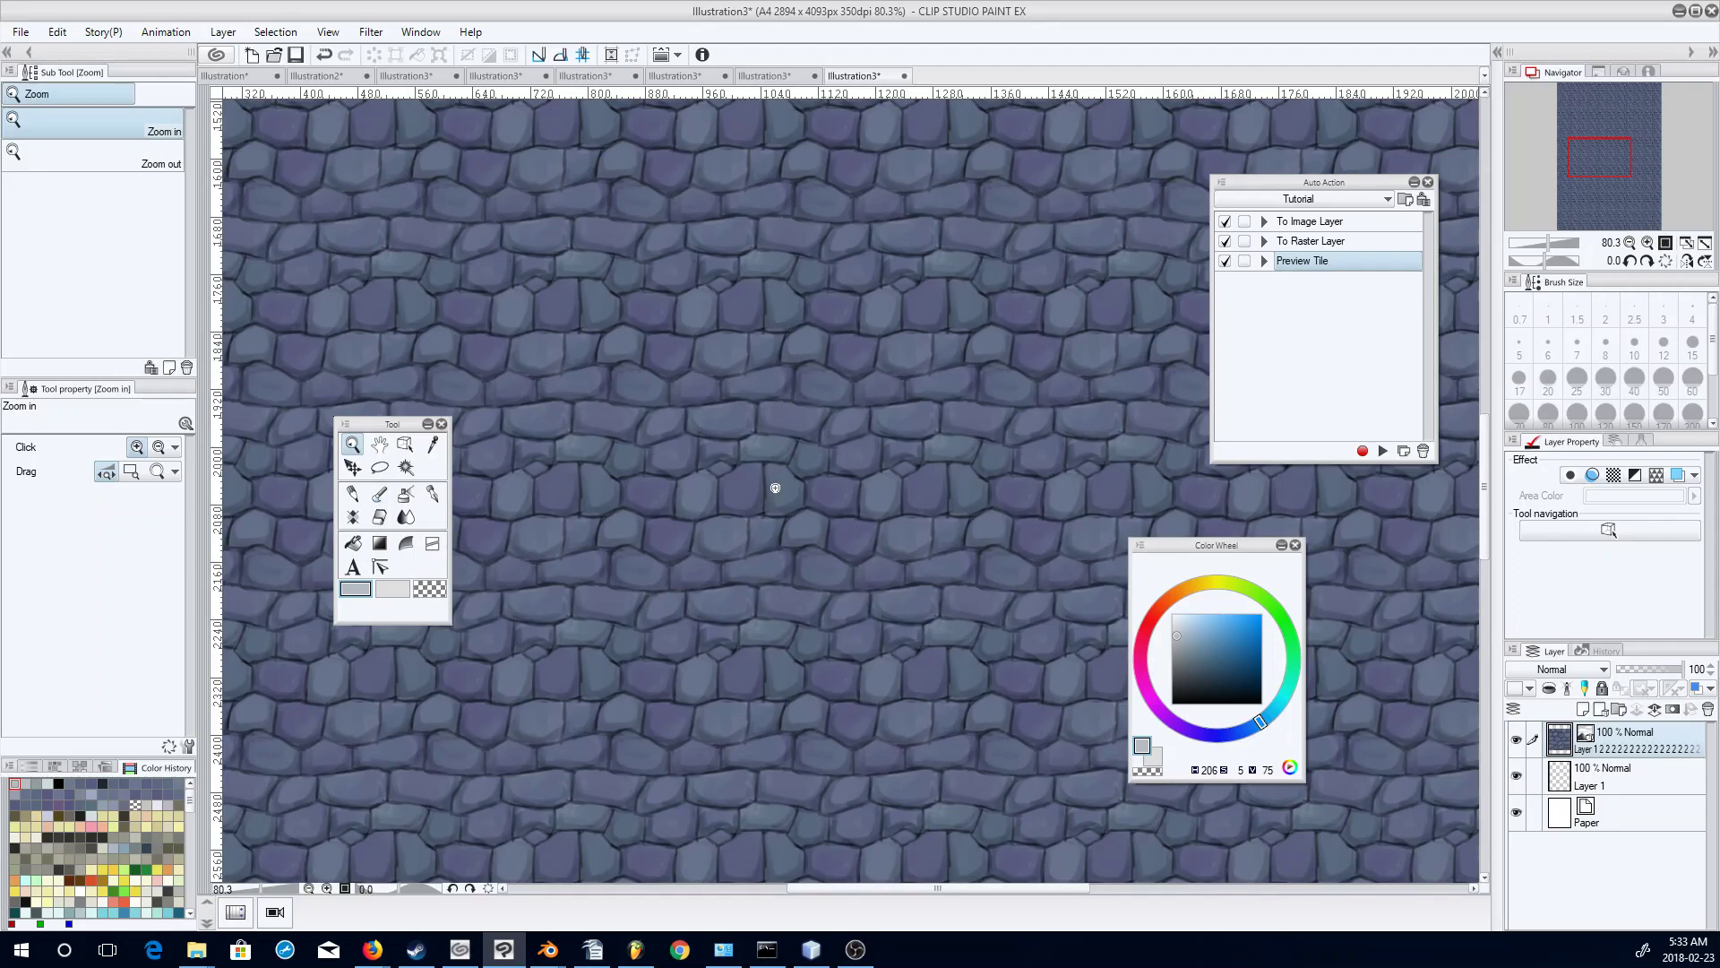
Return to the original 256 px brick tile, turn on tiling for its image layer, and offset the pattern toward the lower right.
{"action": "left_click", "coordinate": [233, 76]}
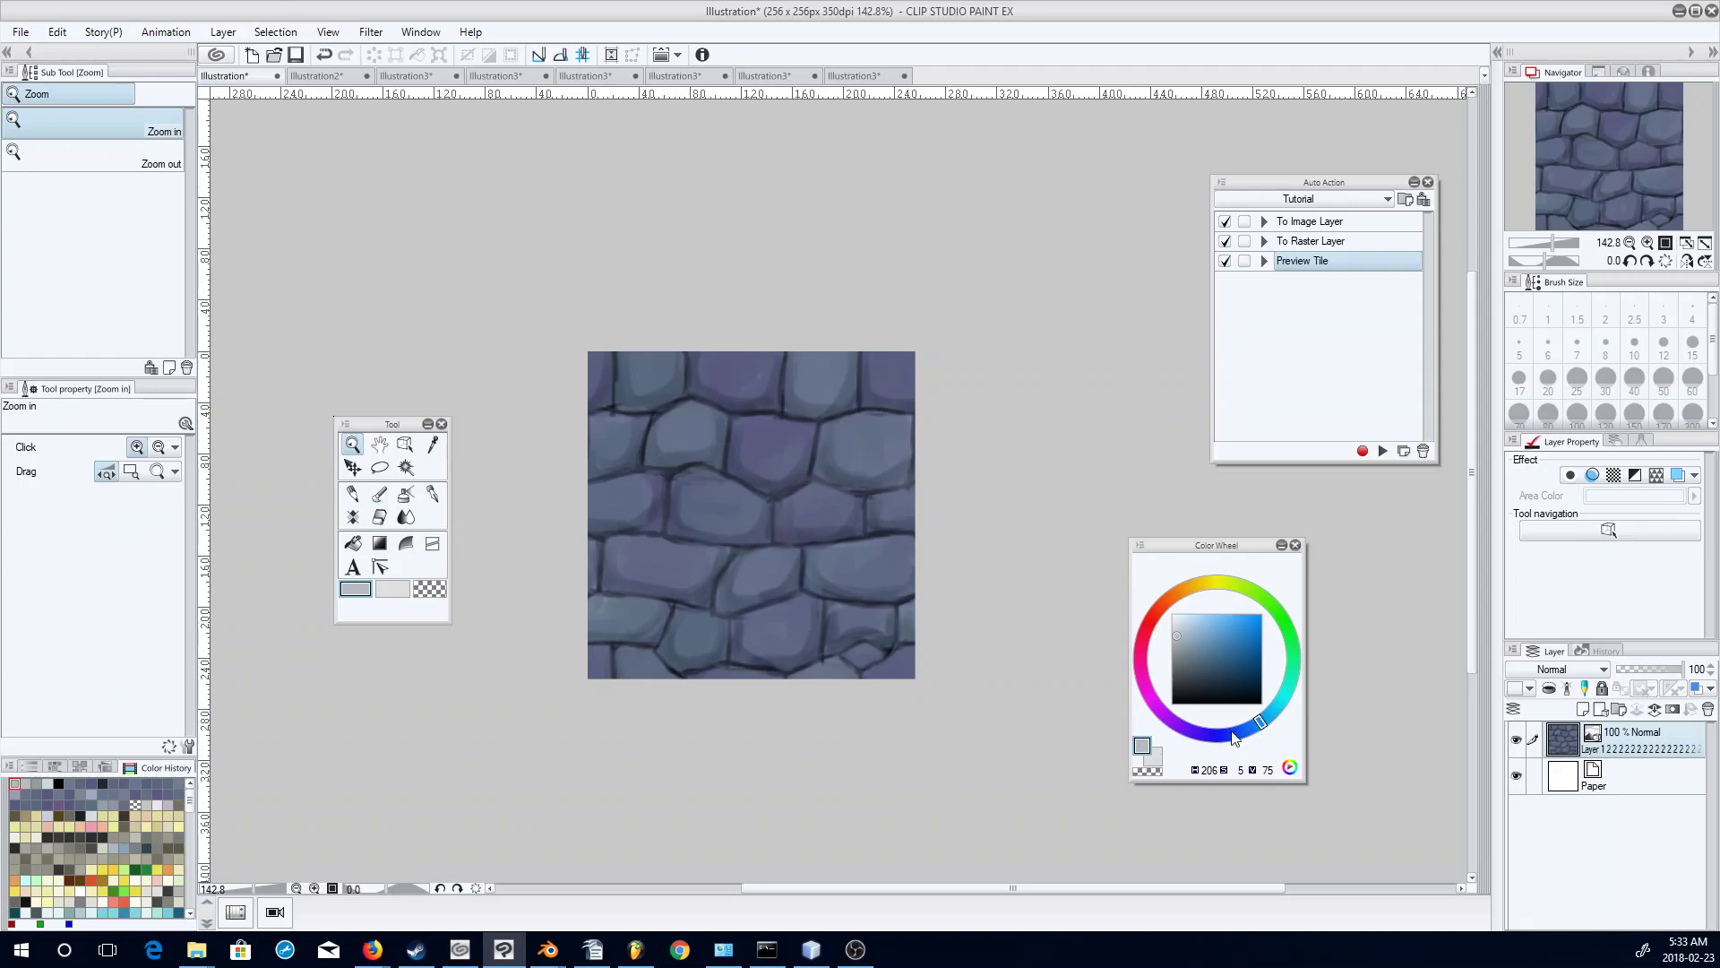
{"action": "left_click", "coordinate": [1583, 710]}
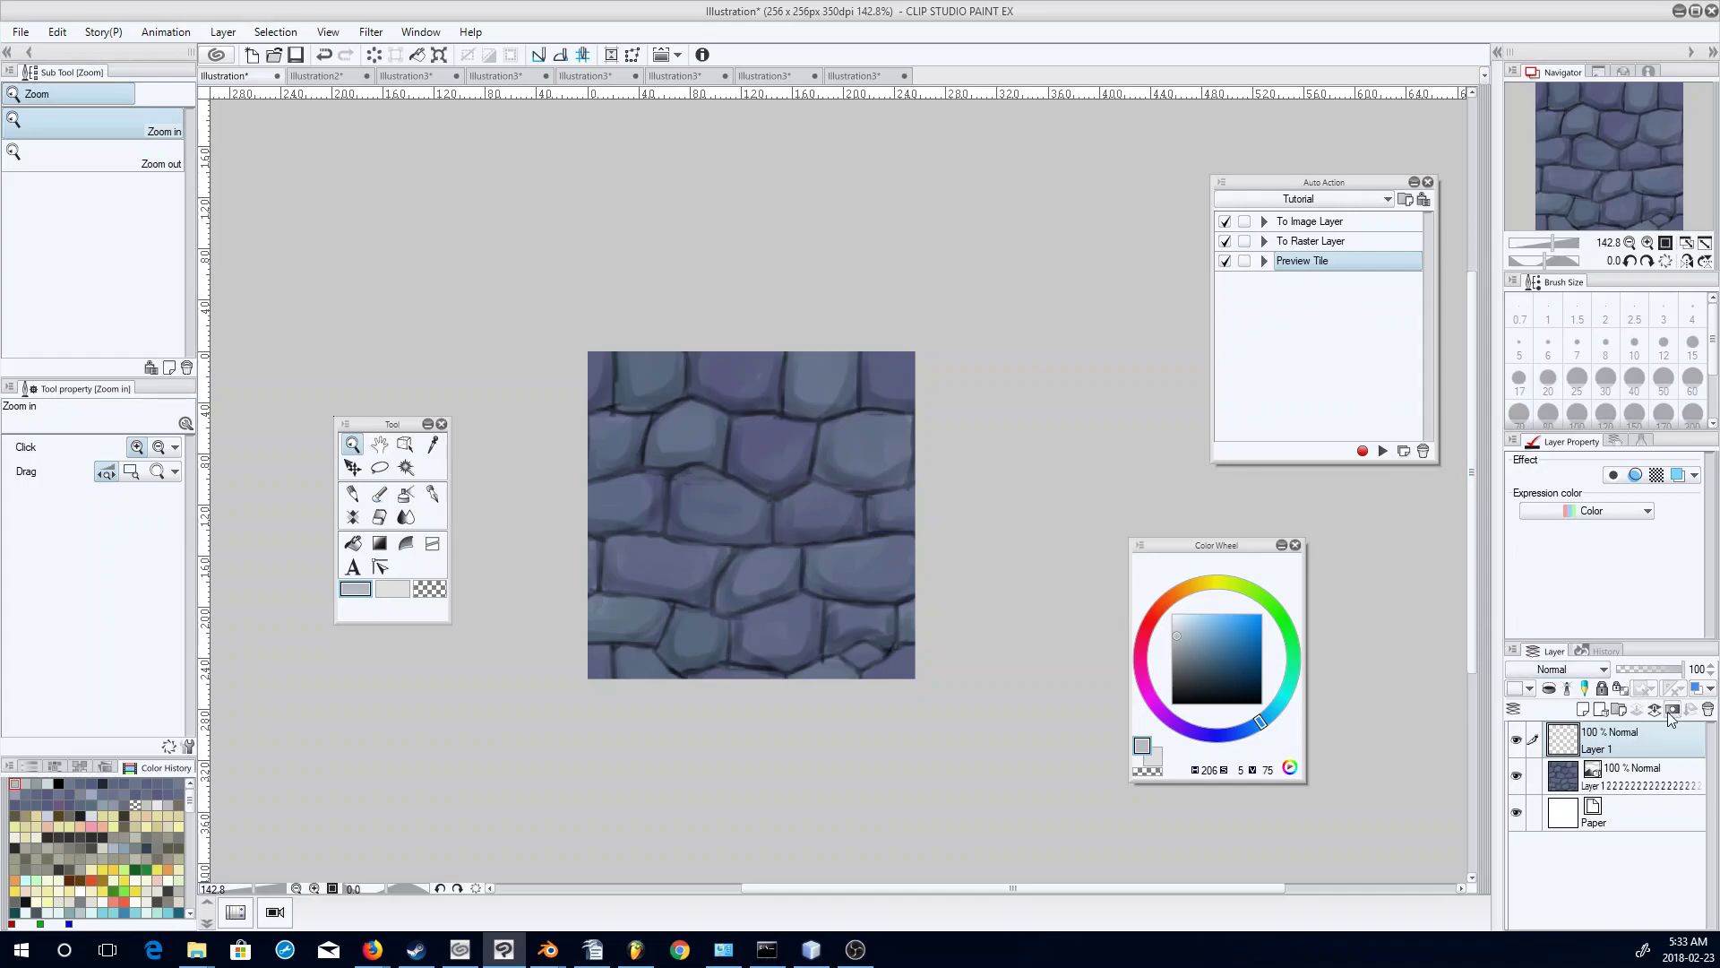
{"action": "left_click", "coordinate": [1708, 714]}
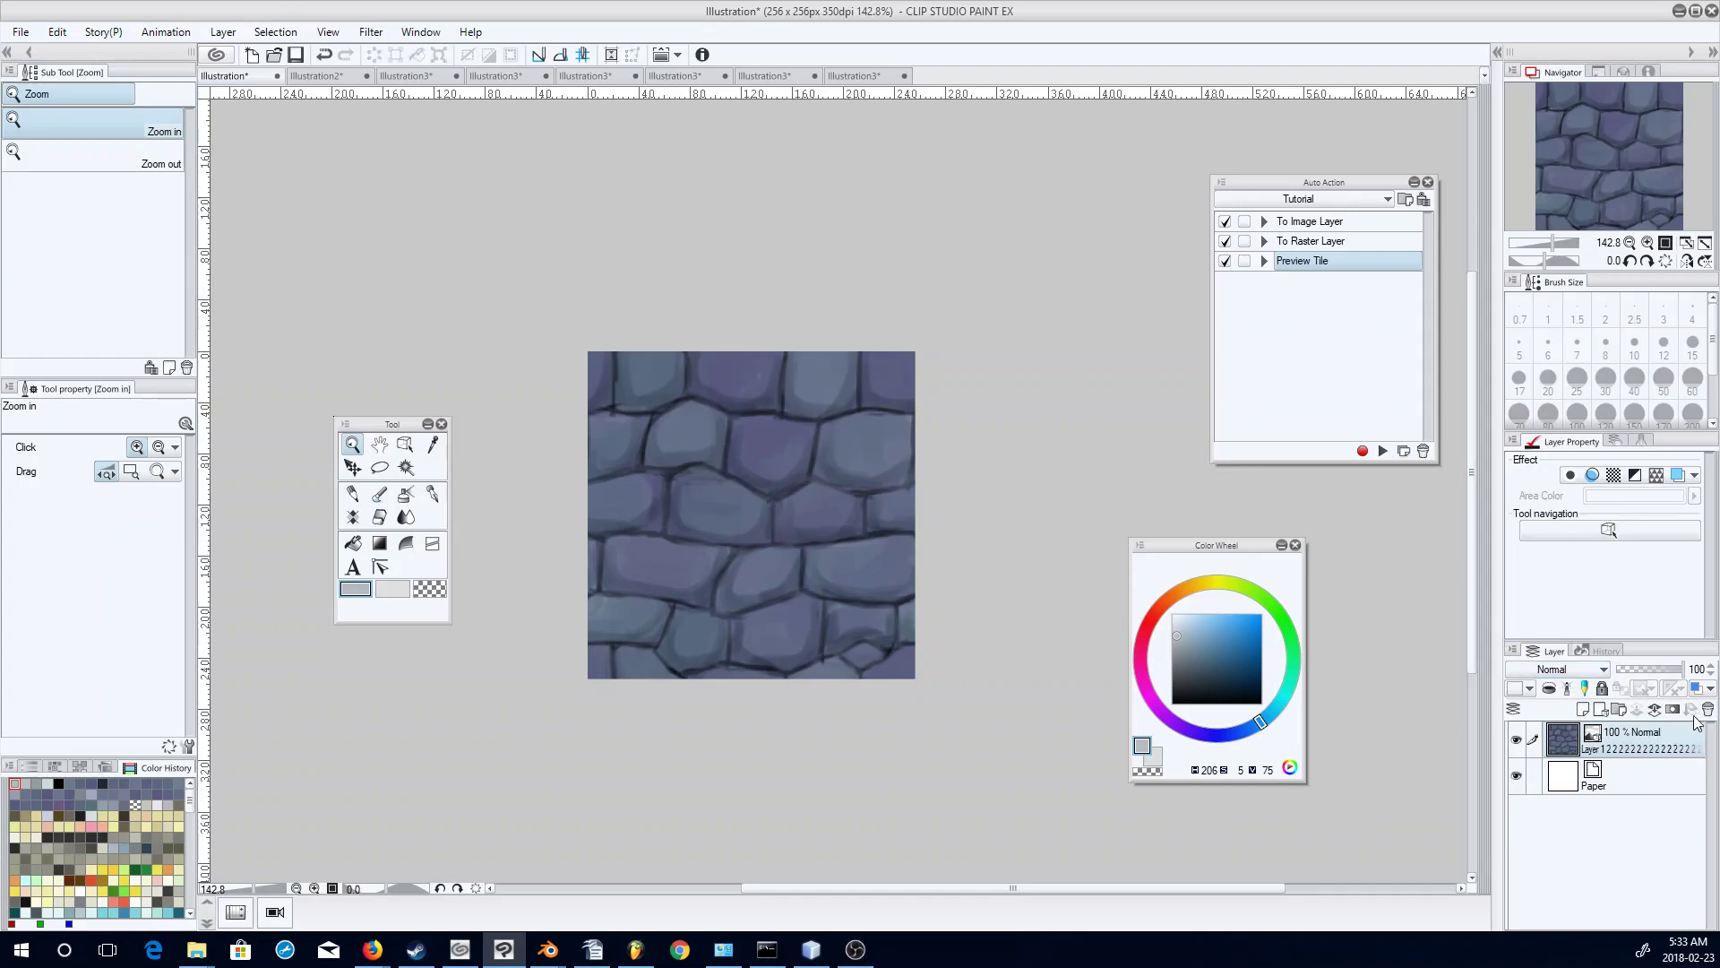
{"action": "left_click", "coordinate": [1325, 248]}
{"action": "left_click", "coordinate": [1343, 223]}
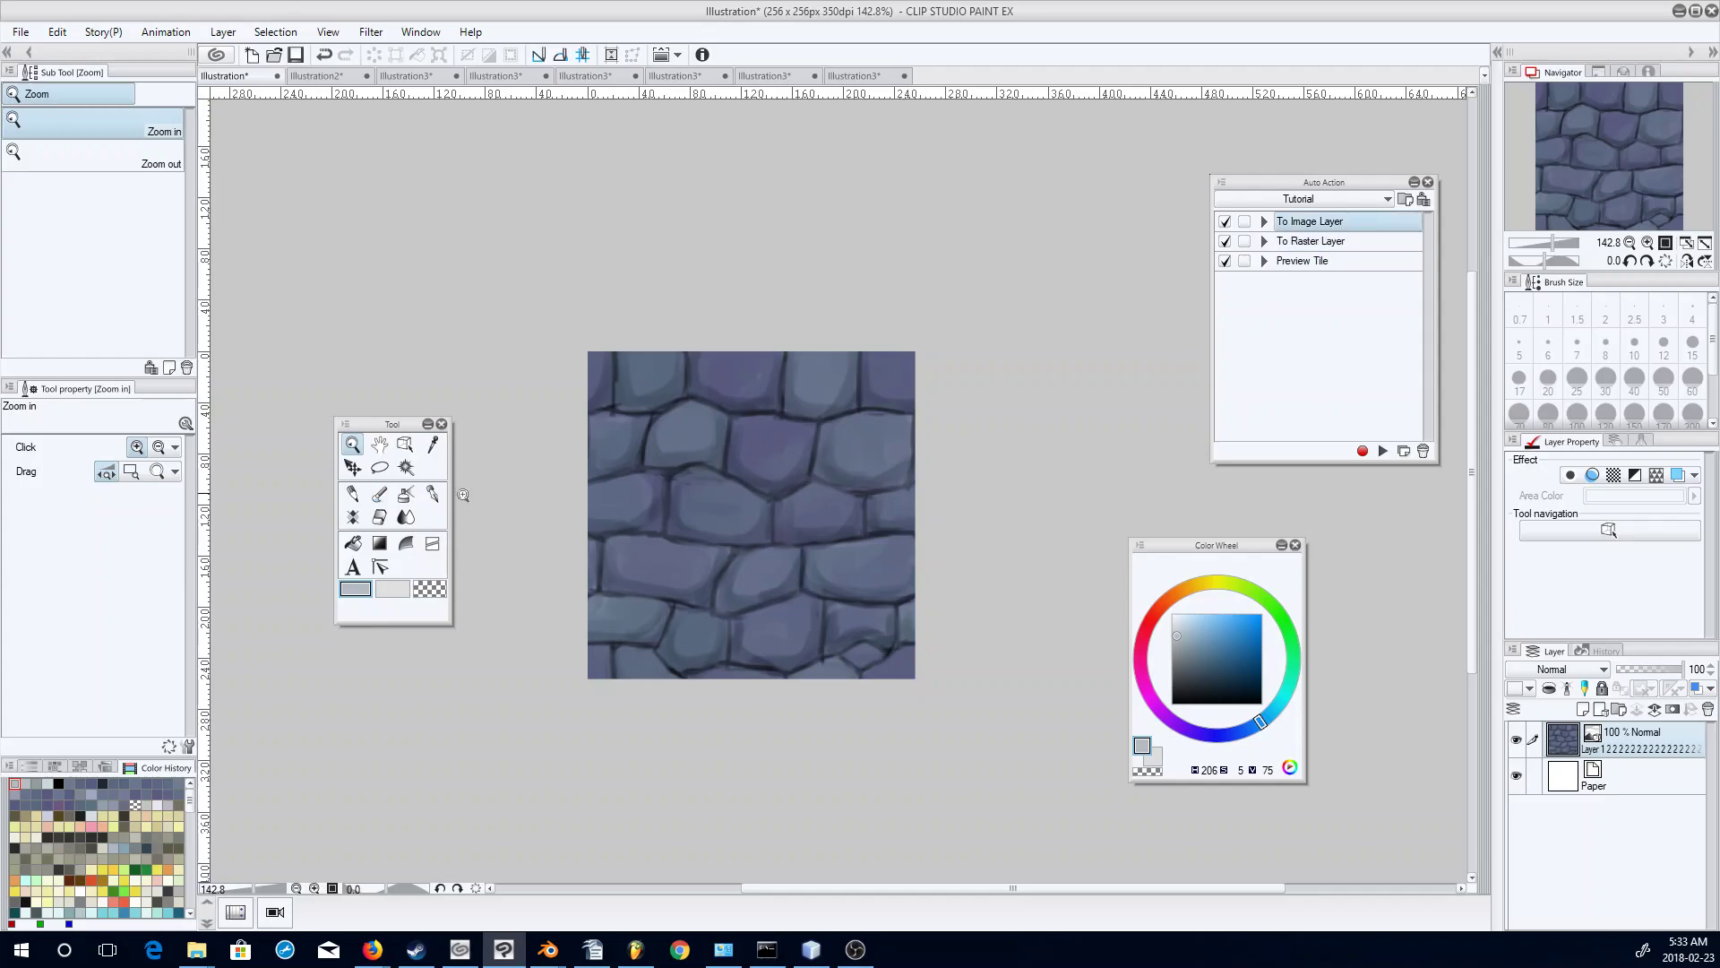
{"action": "left_click", "coordinate": [405, 445]}
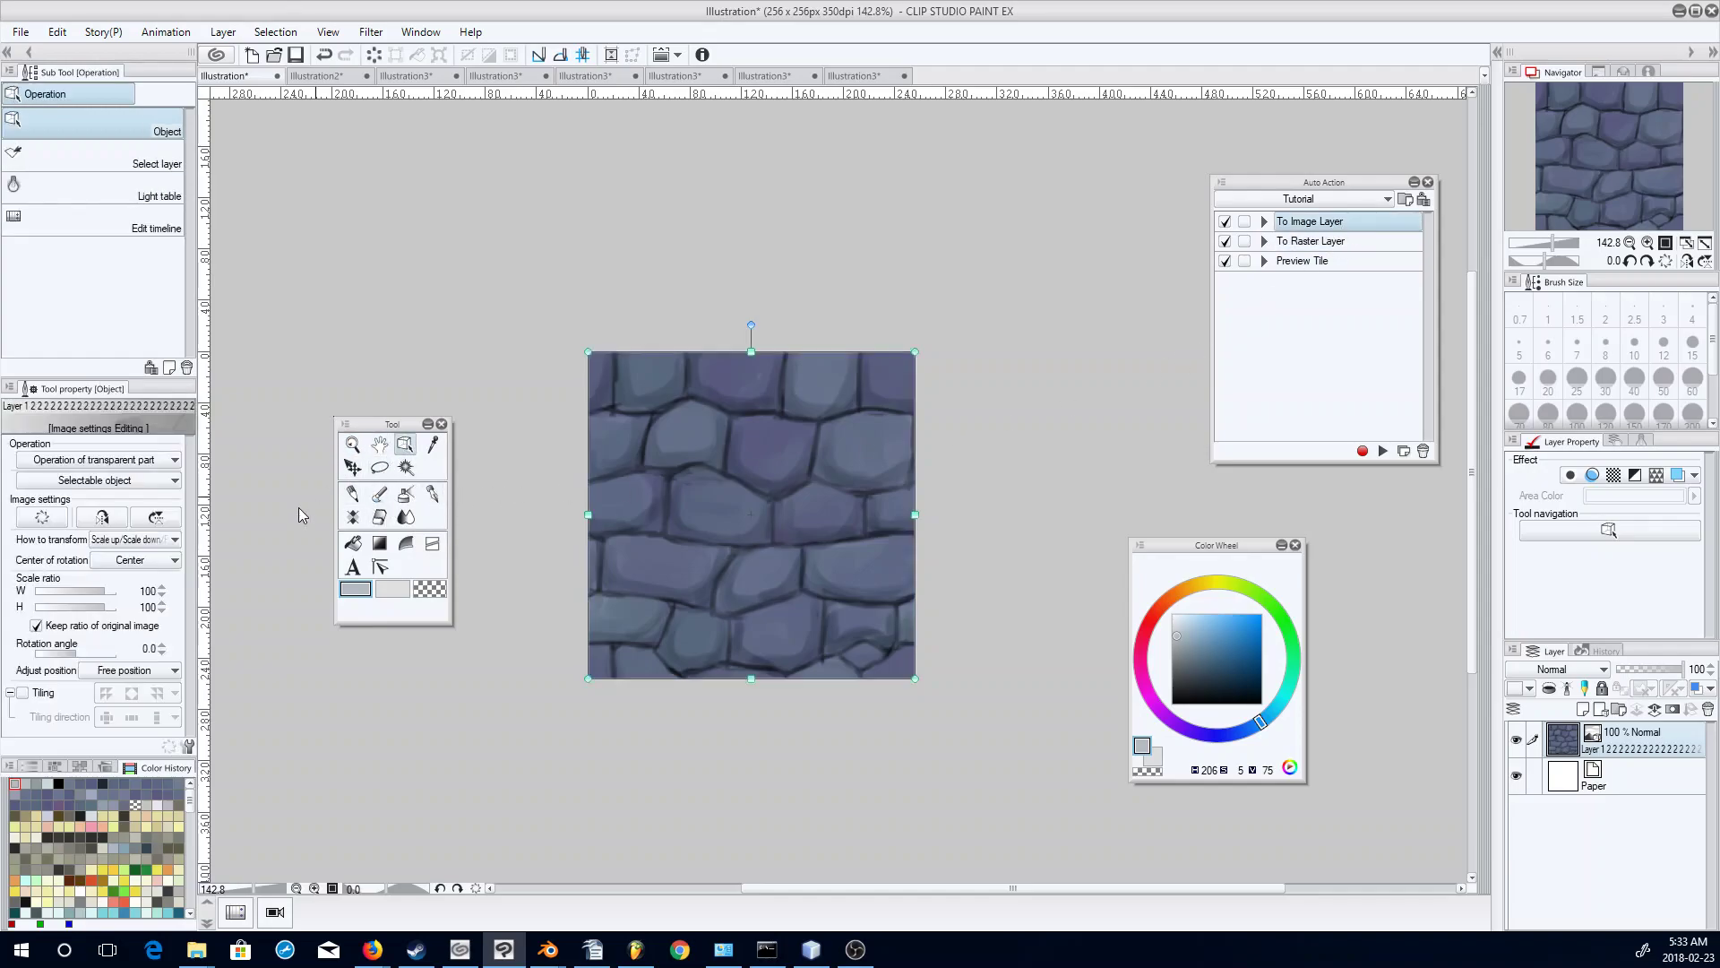
{"action": "left_click", "coordinate": [24, 693]}
{"action": "left_click_drag", "start_coordinate": [745, 484], "coordinate": [825, 507]}
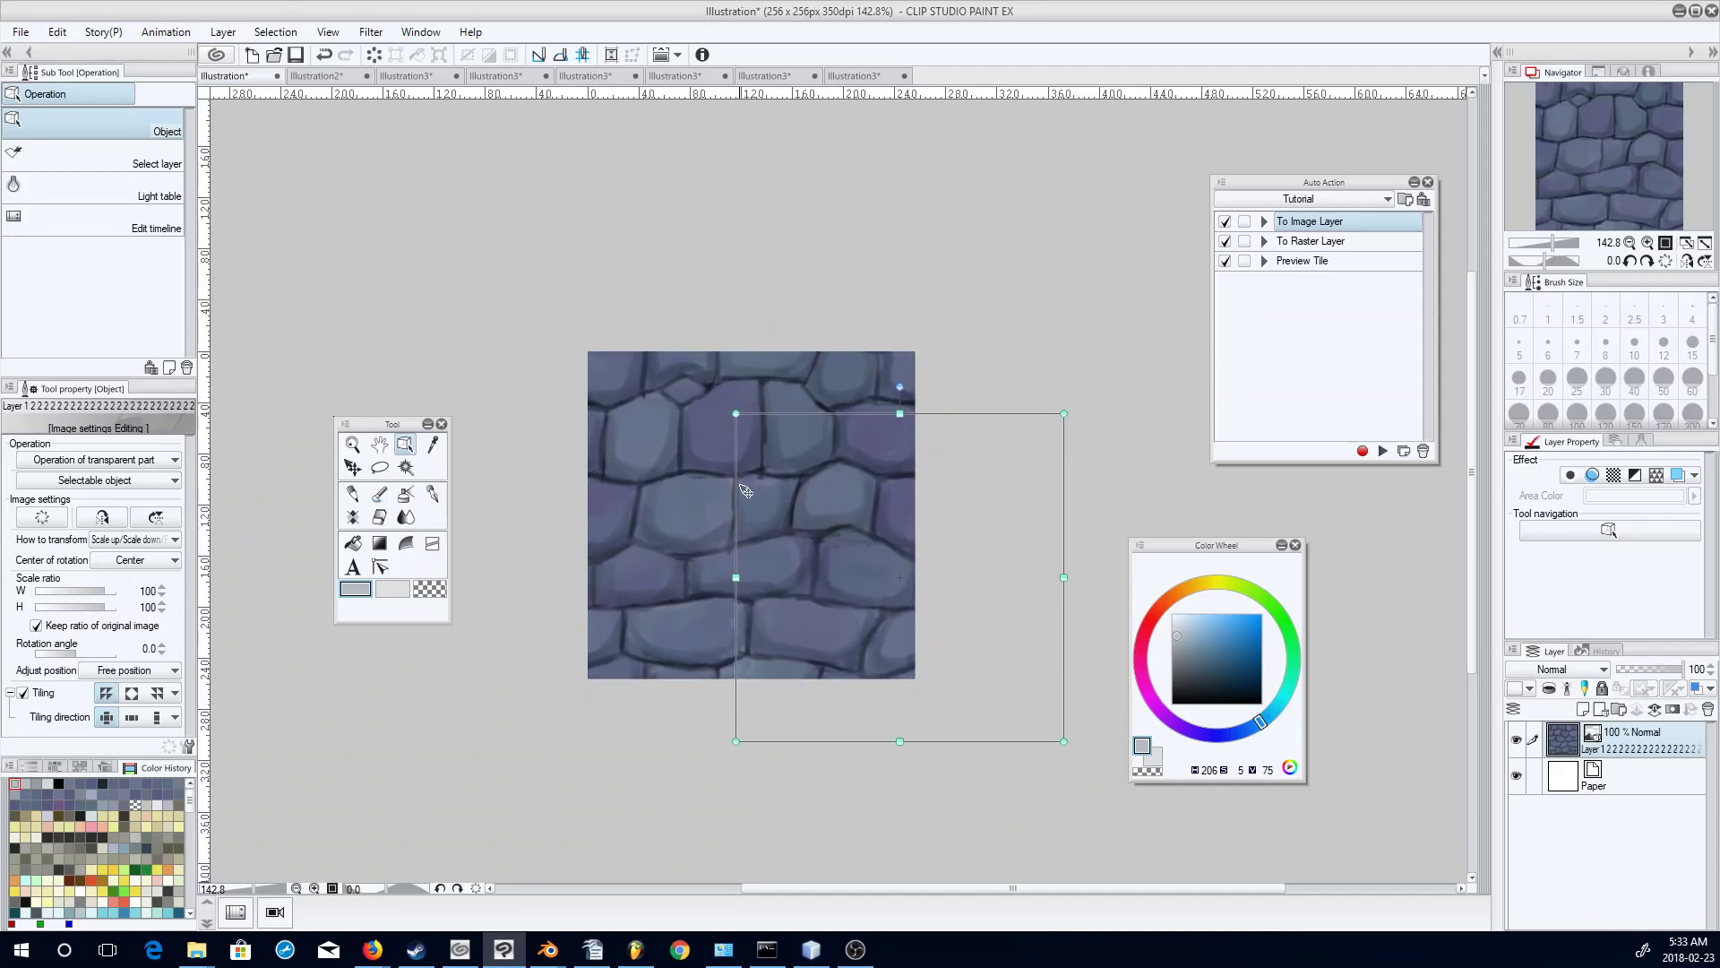
Run the To Raster Layer action on the offset bricks and switch back to the Opaque watercolor brush.
{"action": "left_click", "coordinate": [1310, 241]}
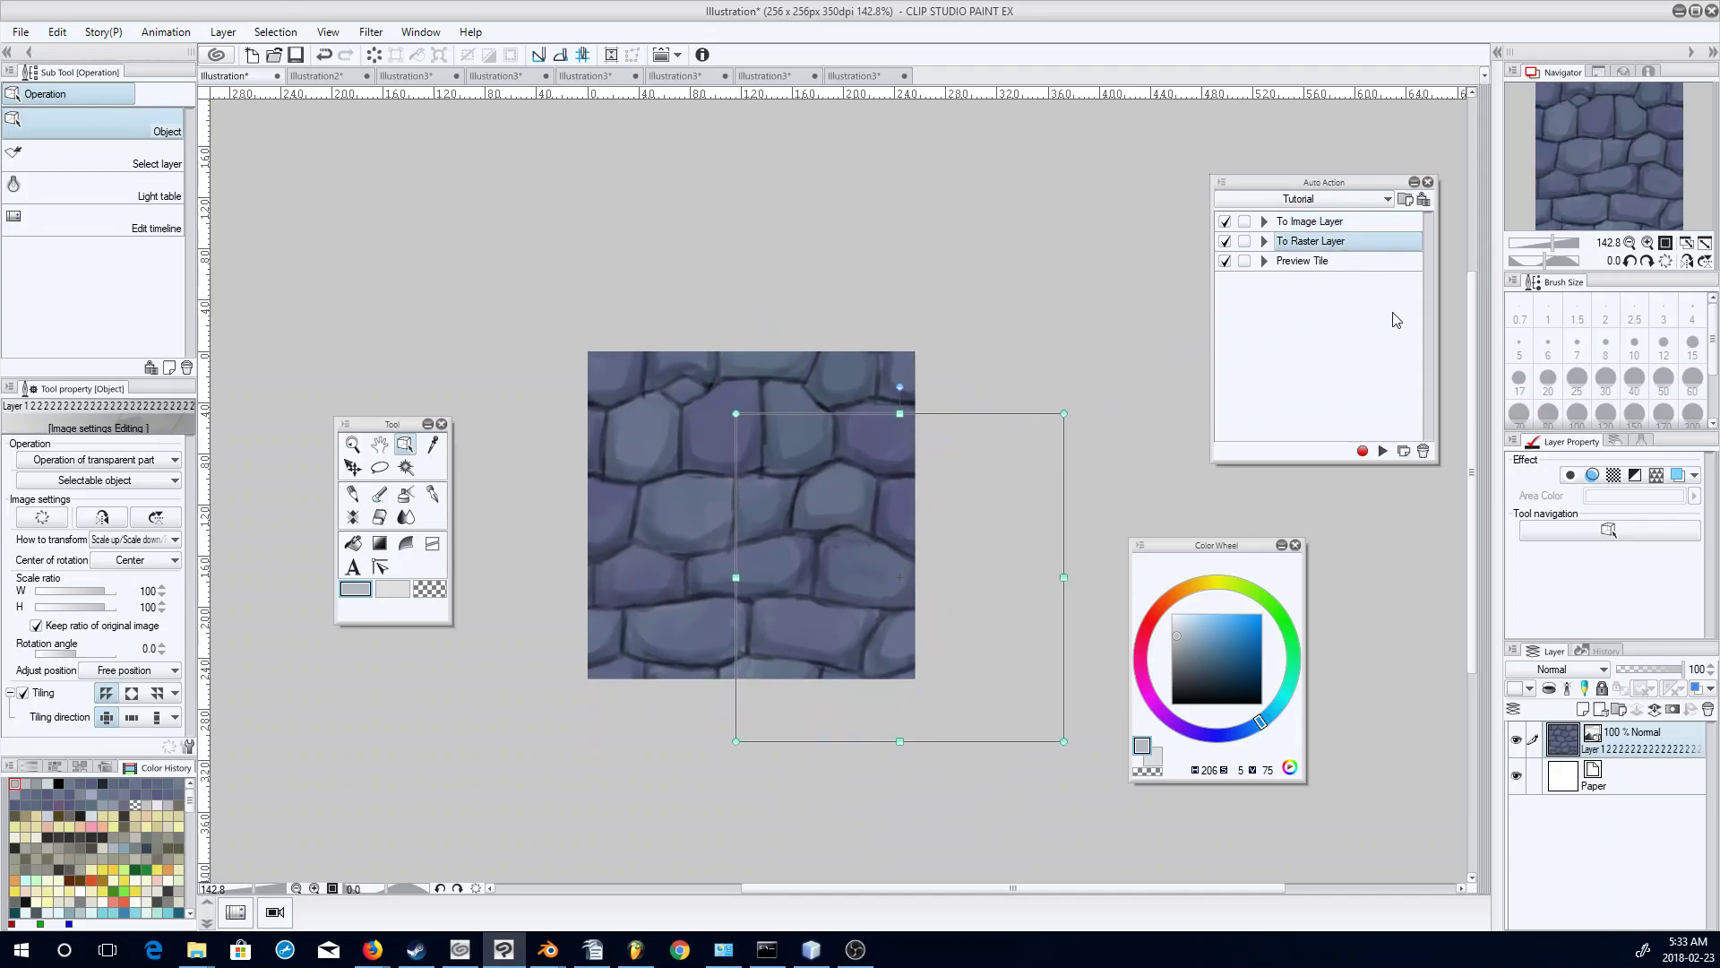
{"action": "left_click", "coordinate": [1382, 451]}
{"action": "left_click", "coordinate": [379, 494]}
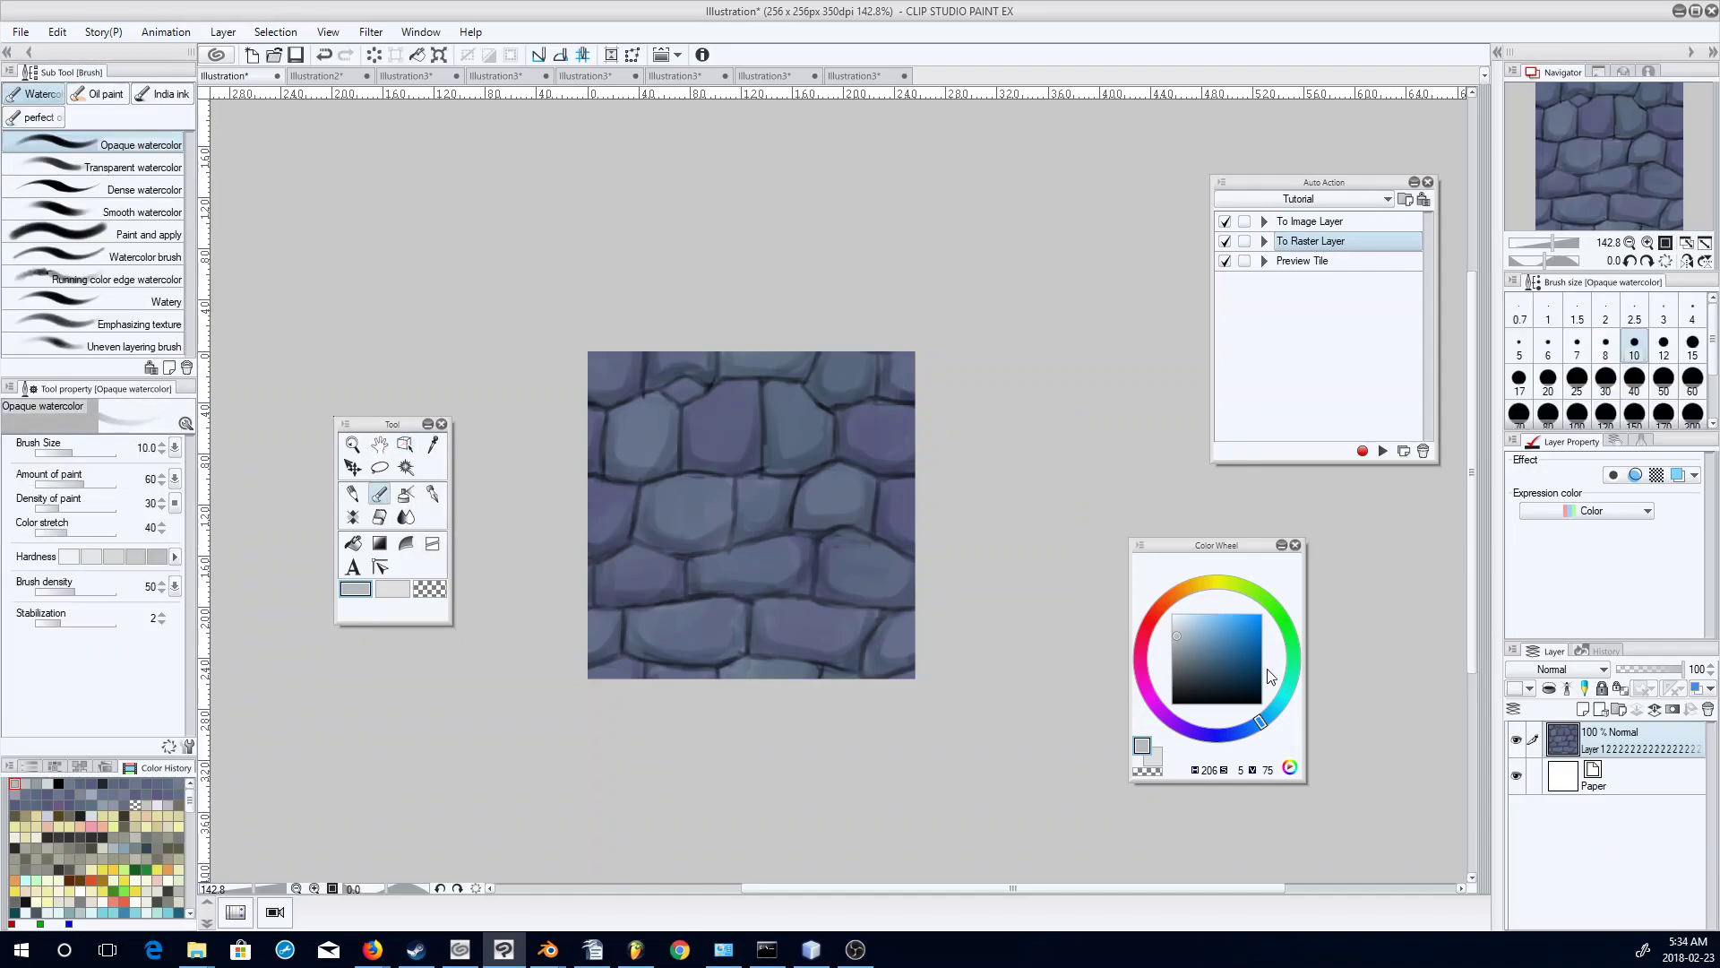
Add a Multiply layer, shade the seam bricks in the middle rows, and merge it into the brick layer.
{"action": "left_click", "coordinate": [1584, 708]}
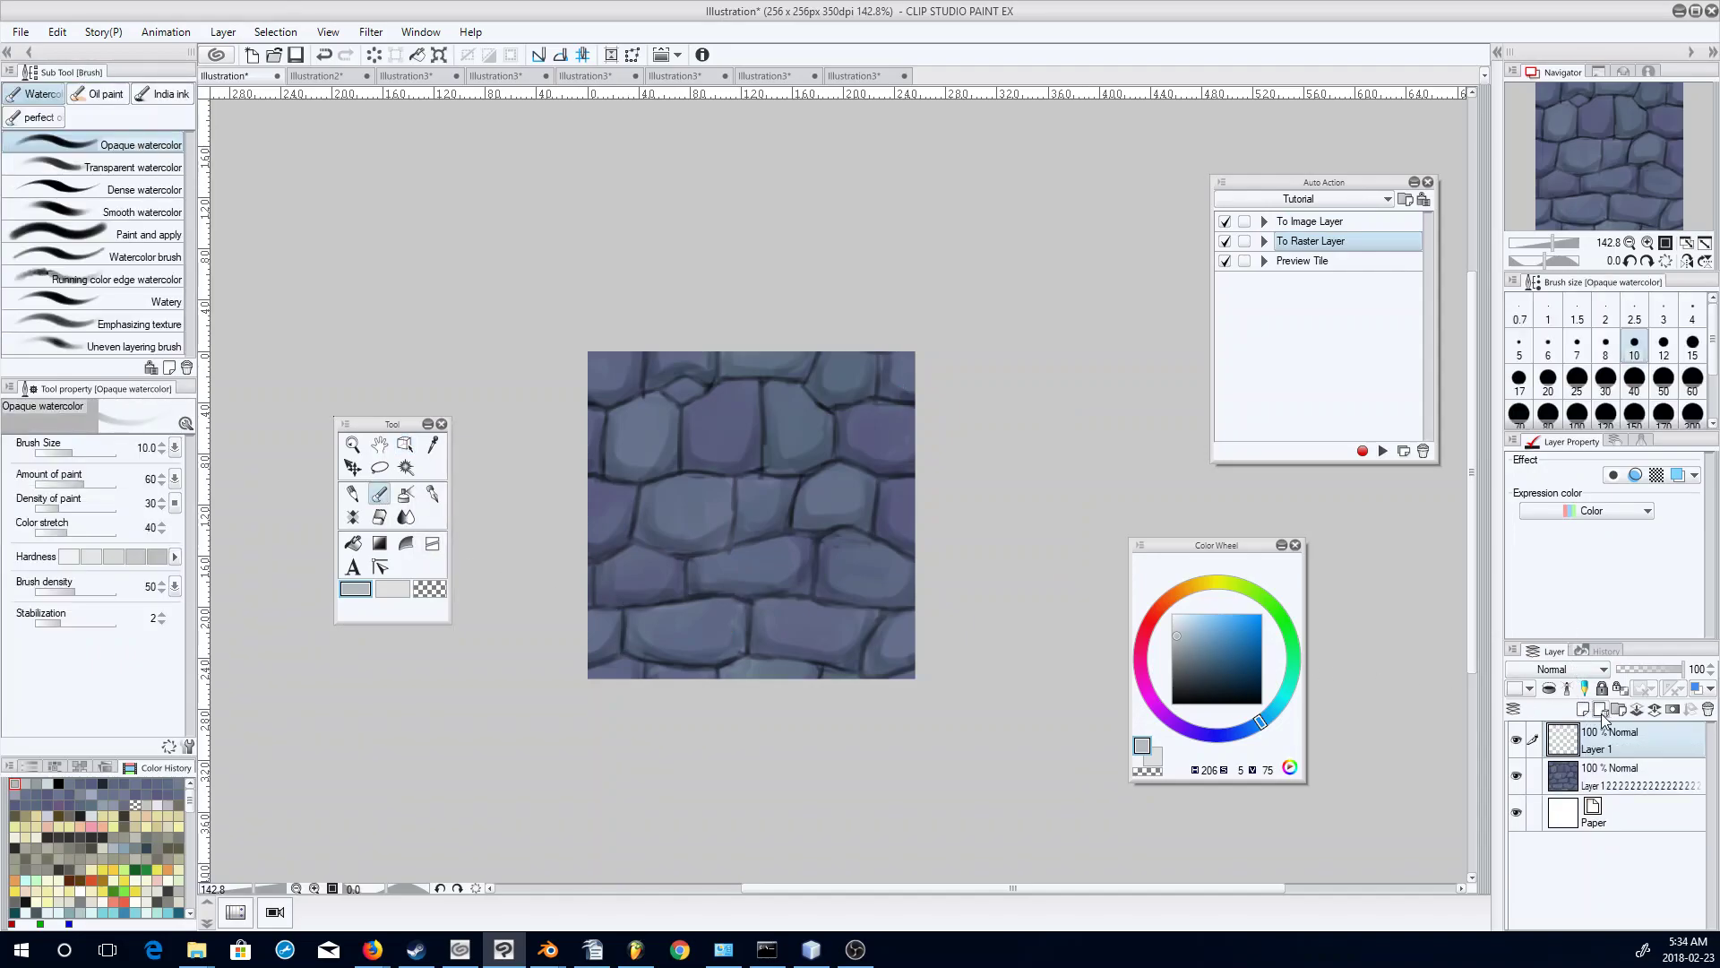
{"action": "left_click", "coordinate": [1582, 670]}
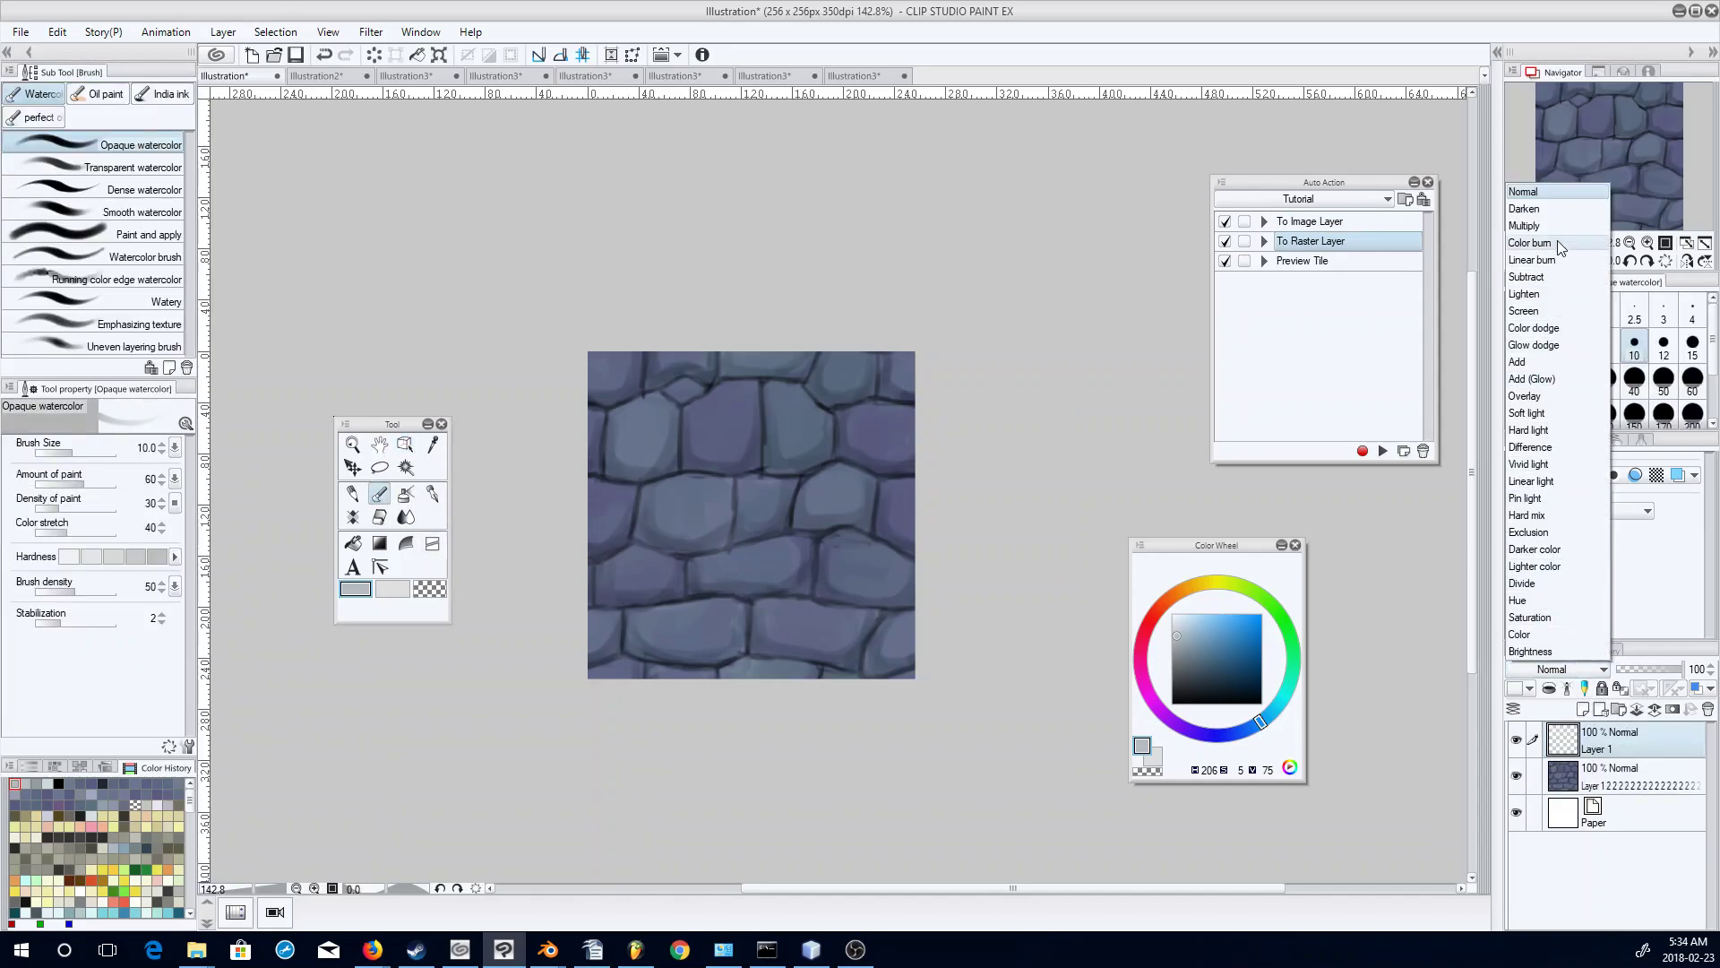
{"action": "left_click", "coordinate": [1532, 225]}
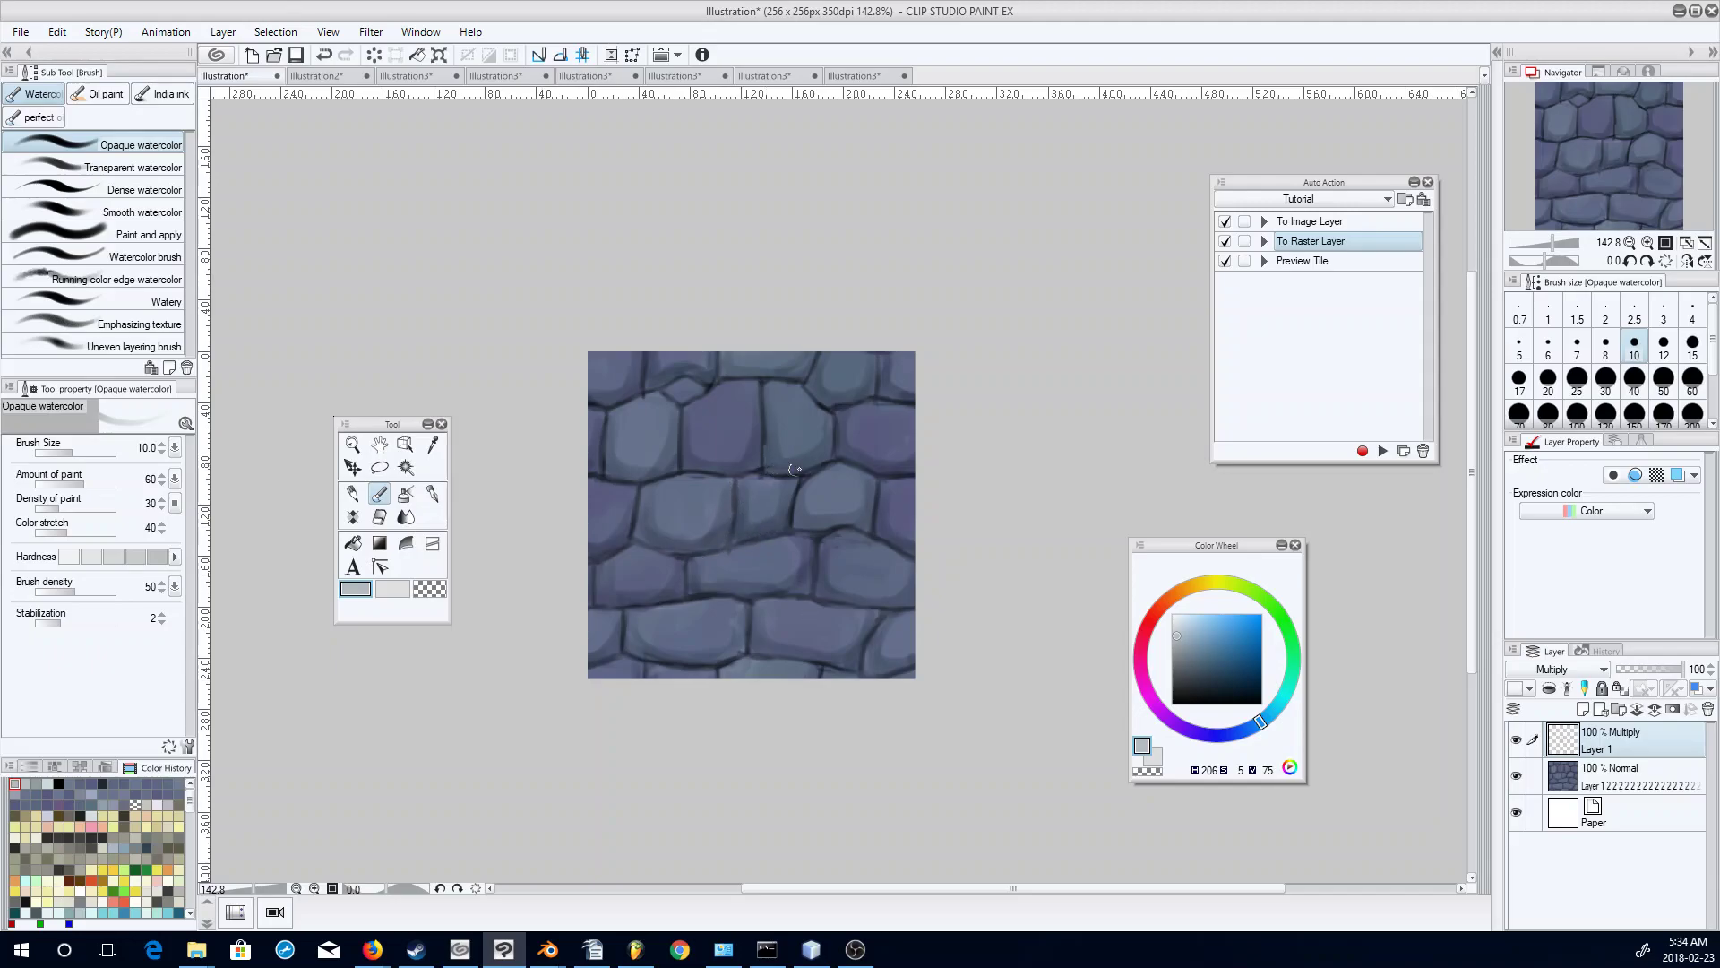
{"action": "left_click", "coordinate": [1654, 710]}
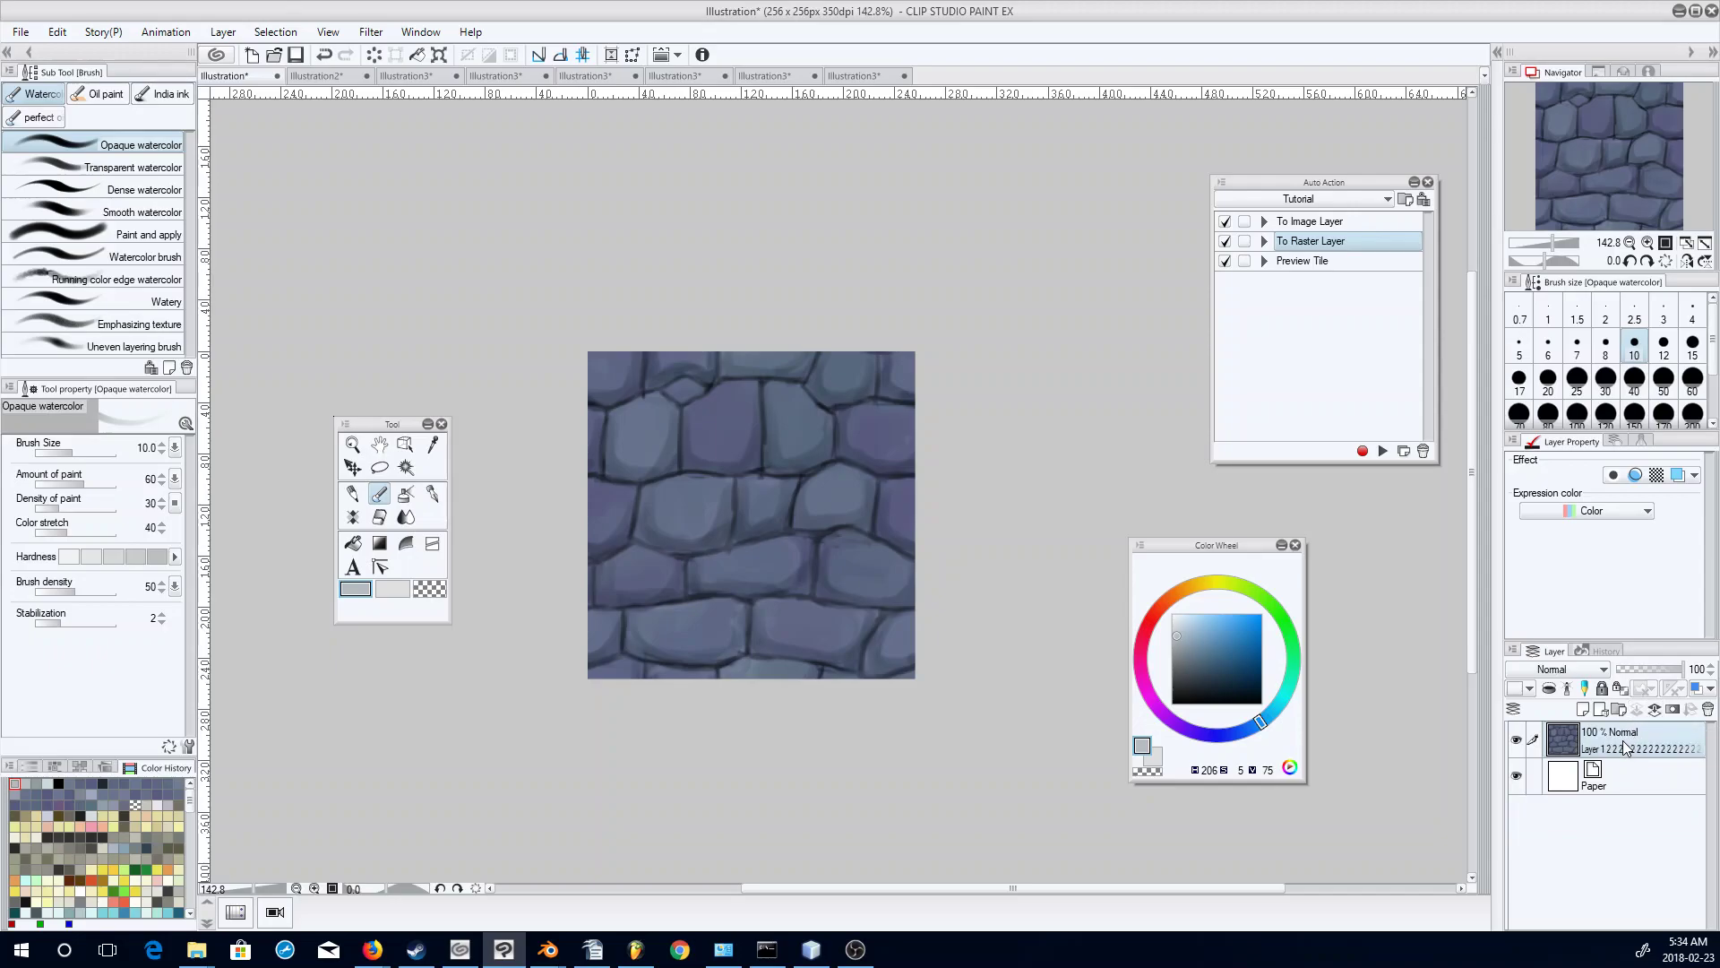
Add a new layer in Screen mode and choose a pale yellow highlight colour of H 58, S 8, V 96.
{"action": "left_click", "coordinate": [1583, 708]}
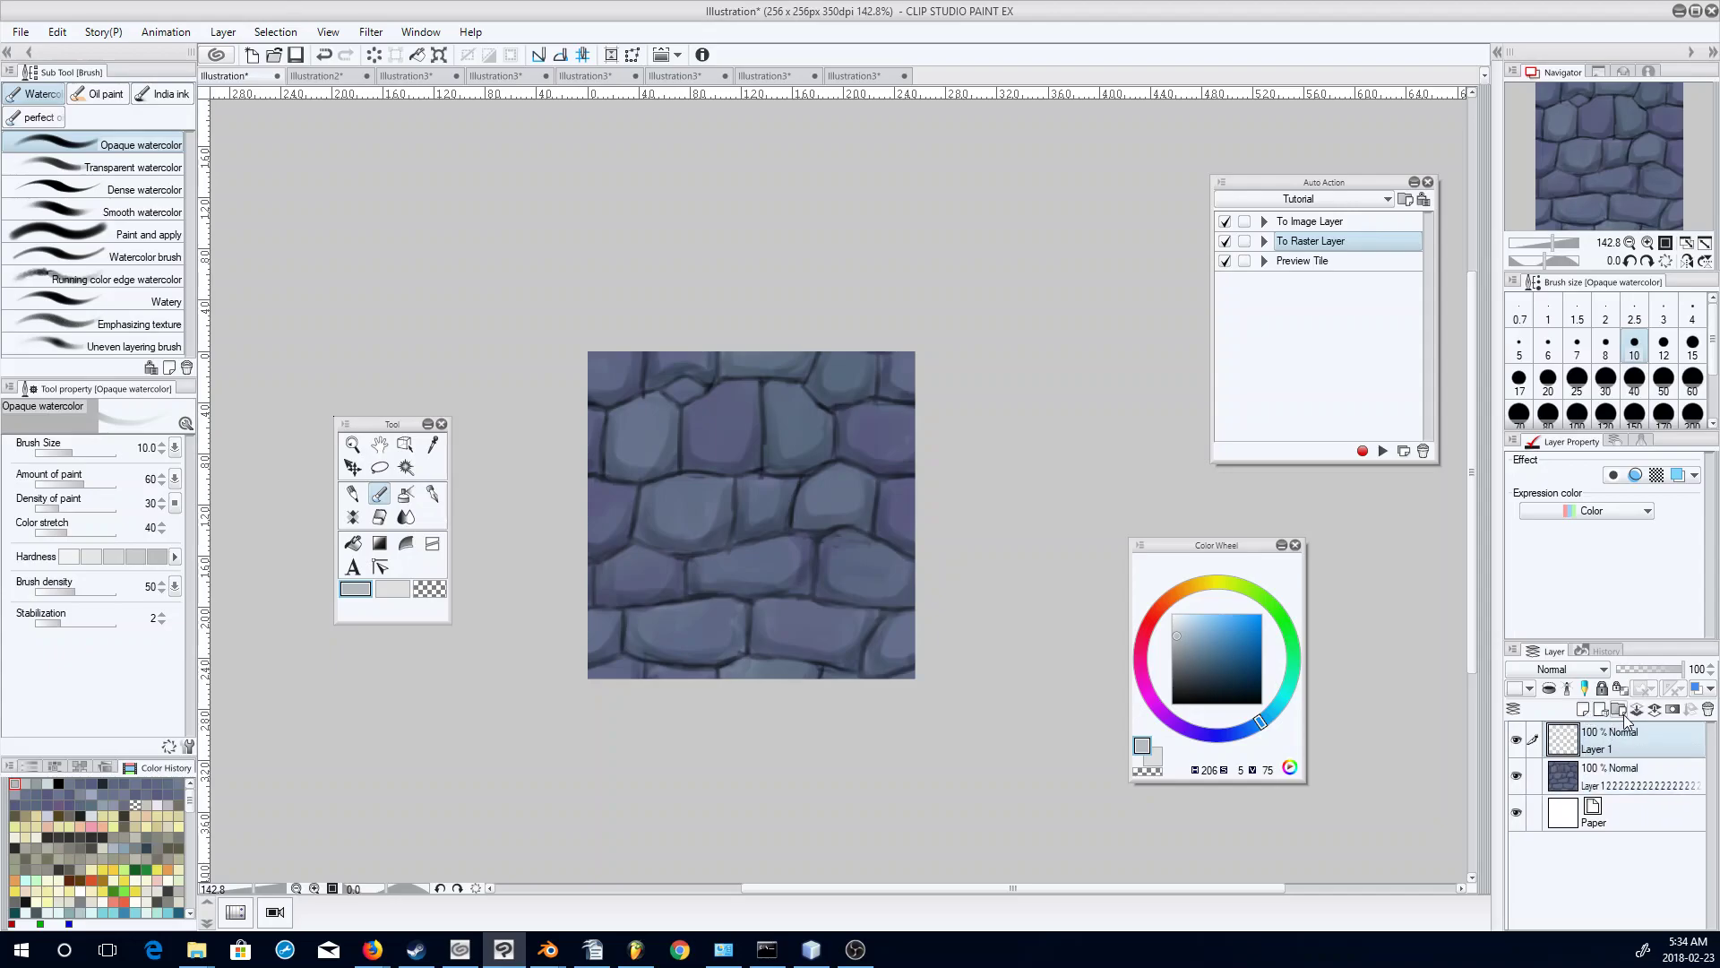
{"action": "left_click", "coordinate": [1587, 669]}
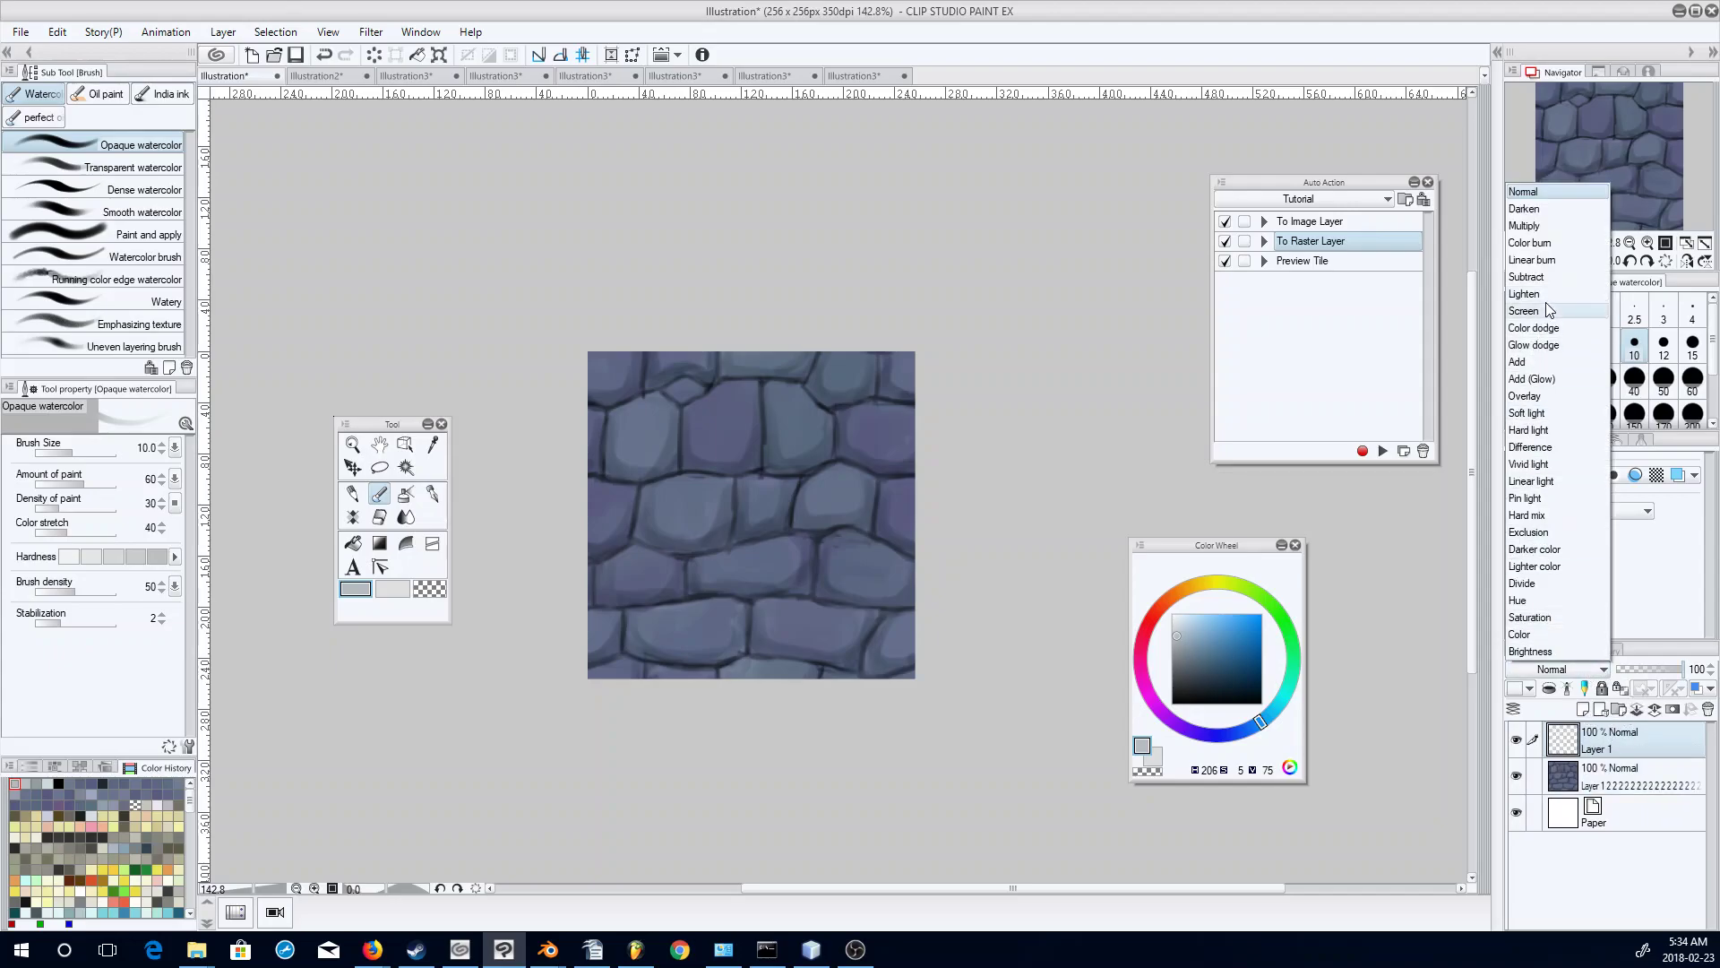
{"action": "left_click", "coordinate": [1547, 310]}
{"action": "left_click", "coordinate": [1217, 583]}
{"action": "left_click", "coordinate": [1181, 614]}
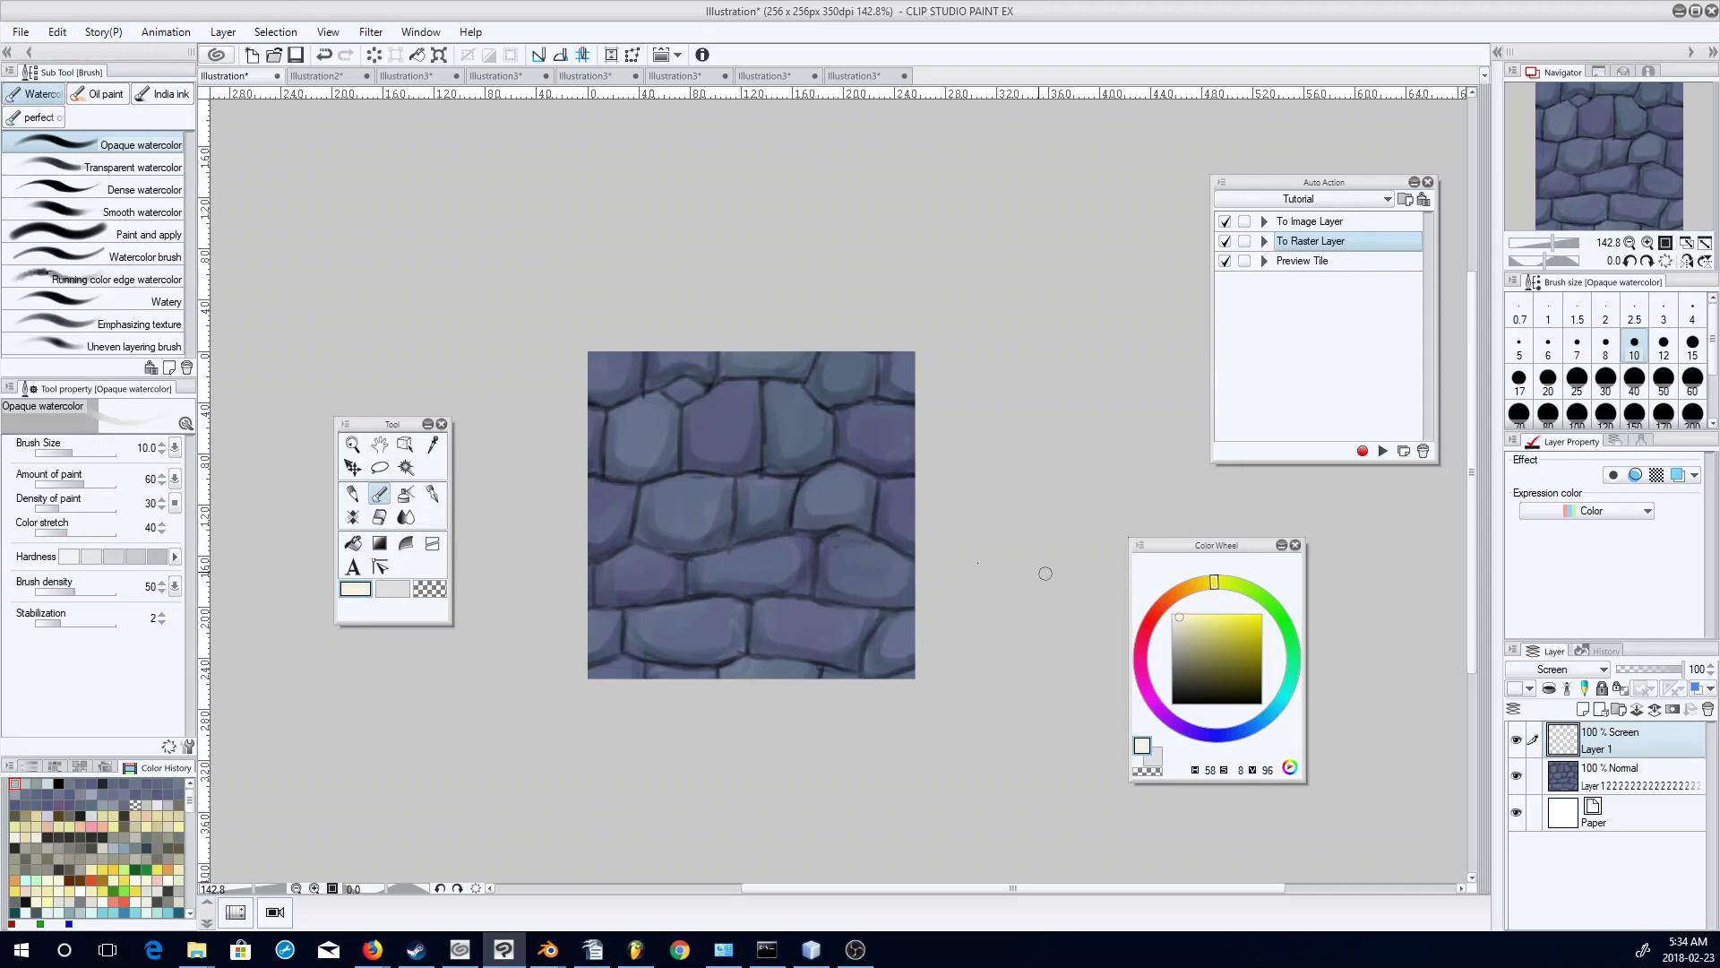
Set the brush size to 6, try a highlight along the upper edge of one central brick, and undo the stroke.
{"action": "left_click", "coordinate": [1548, 346]}
{"action": "left_click_drag", "start_coordinate": [810, 500], "coordinate": [838, 468]}
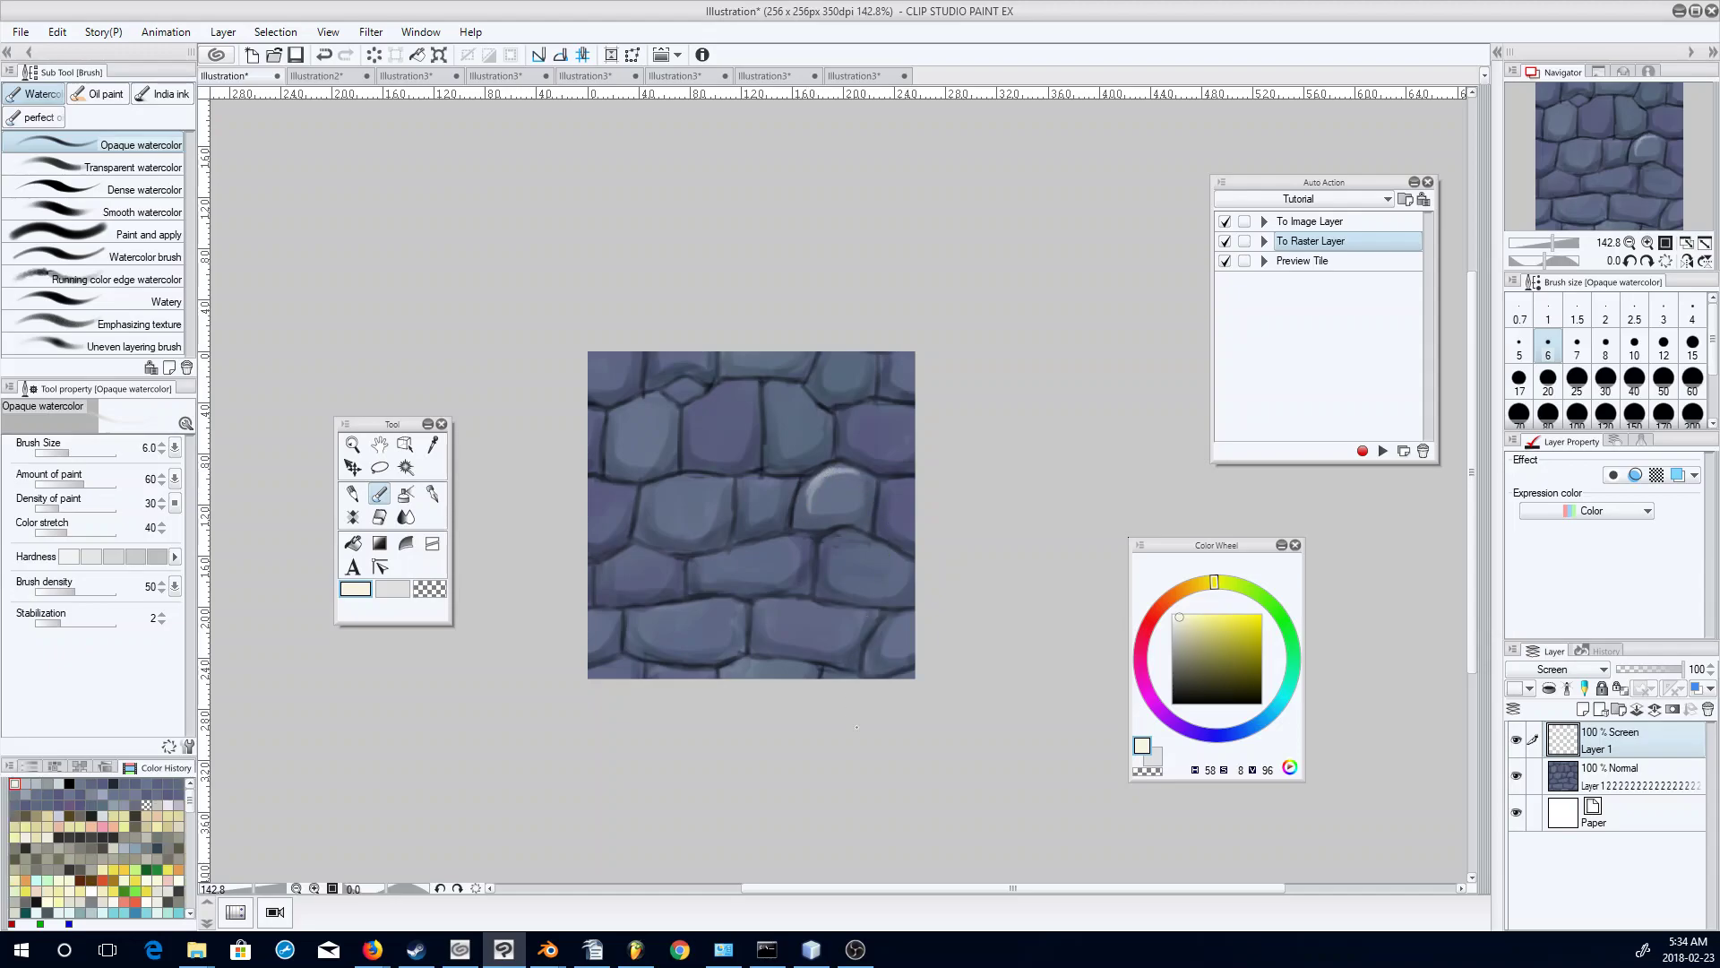
{"action": "key", "text": "ctrl+z"}
Darken the highlight colour to H 58, S 6, V 69 and paint the upper edges of the bricks in the central rows.
{"action": "left_click_drag", "start_coordinate": [1180, 620], "coordinate": [1177, 640]}
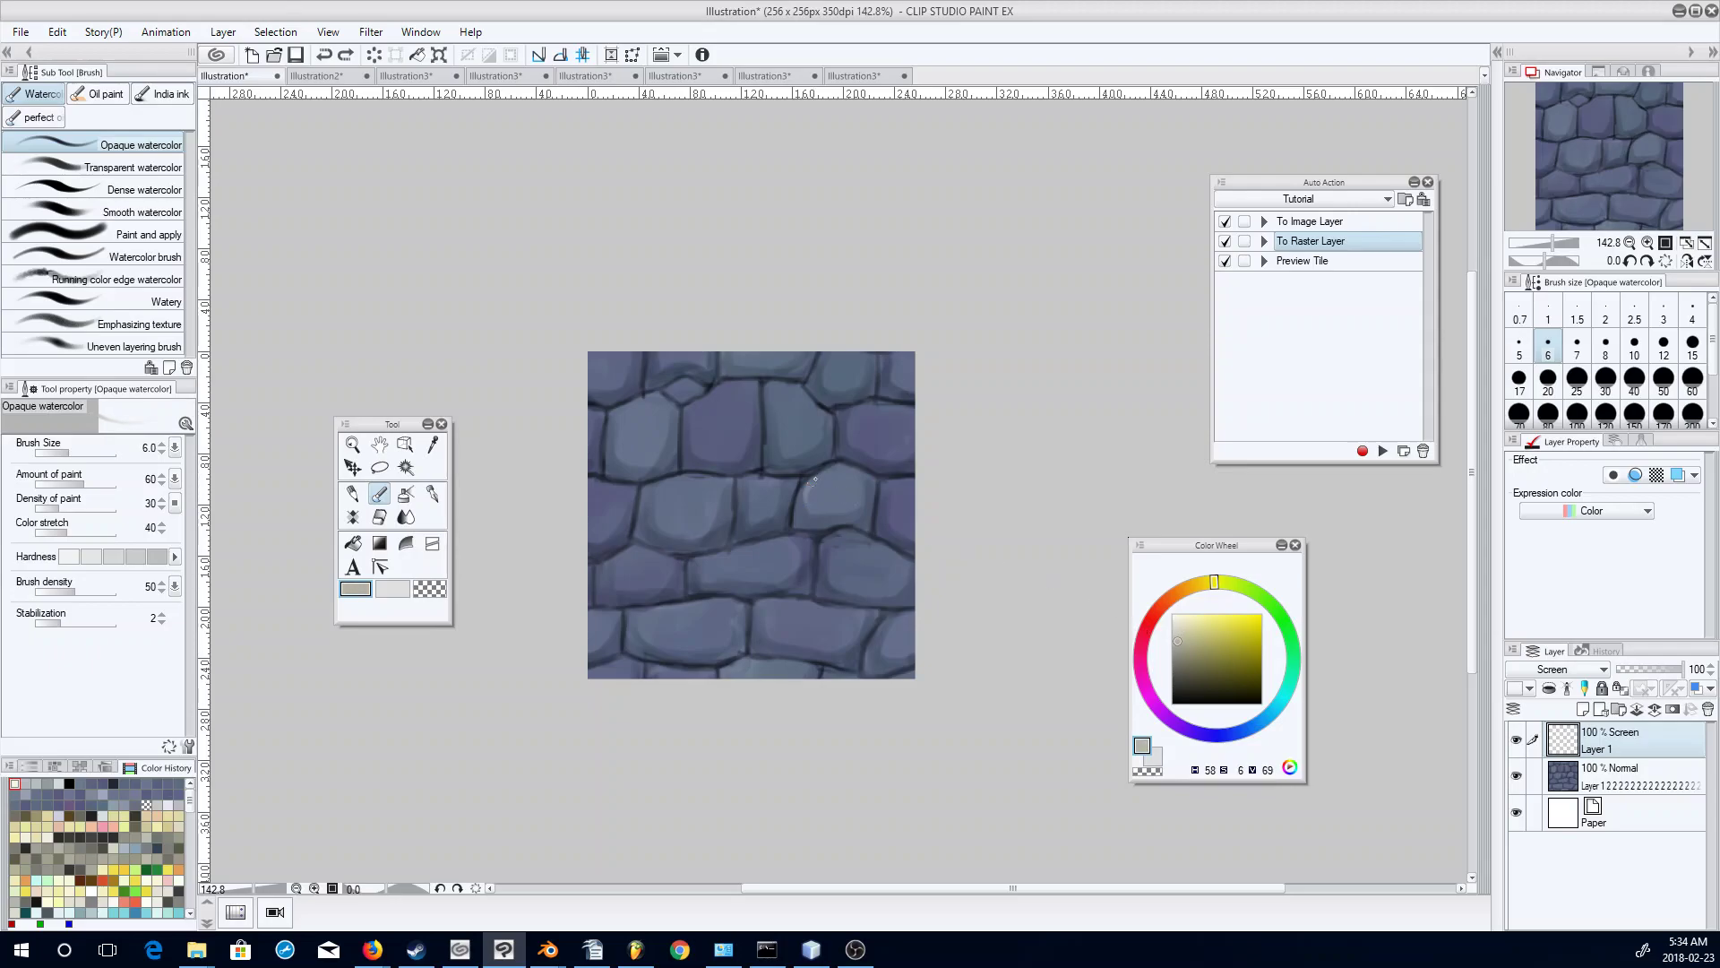
{"action": "left_click_drag", "start_coordinate": [810, 483], "coordinate": [858, 472]}
{"action": "mouse_move", "coordinate": [751, 493]}
{"action": "left_mouse_down"}
{"action": "mouse_move", "coordinate": [783, 382]}
{"action": "mouse_move", "coordinate": [778, 444]}
{"action": "mouse_move", "coordinate": [776, 403]}
{"action": "mouse_move", "coordinate": [798, 393]}
{"action": "mouse_move", "coordinate": [782, 389]}
{"action": "mouse_move", "coordinate": [820, 418]}
{"action": "left_mouse_up"}
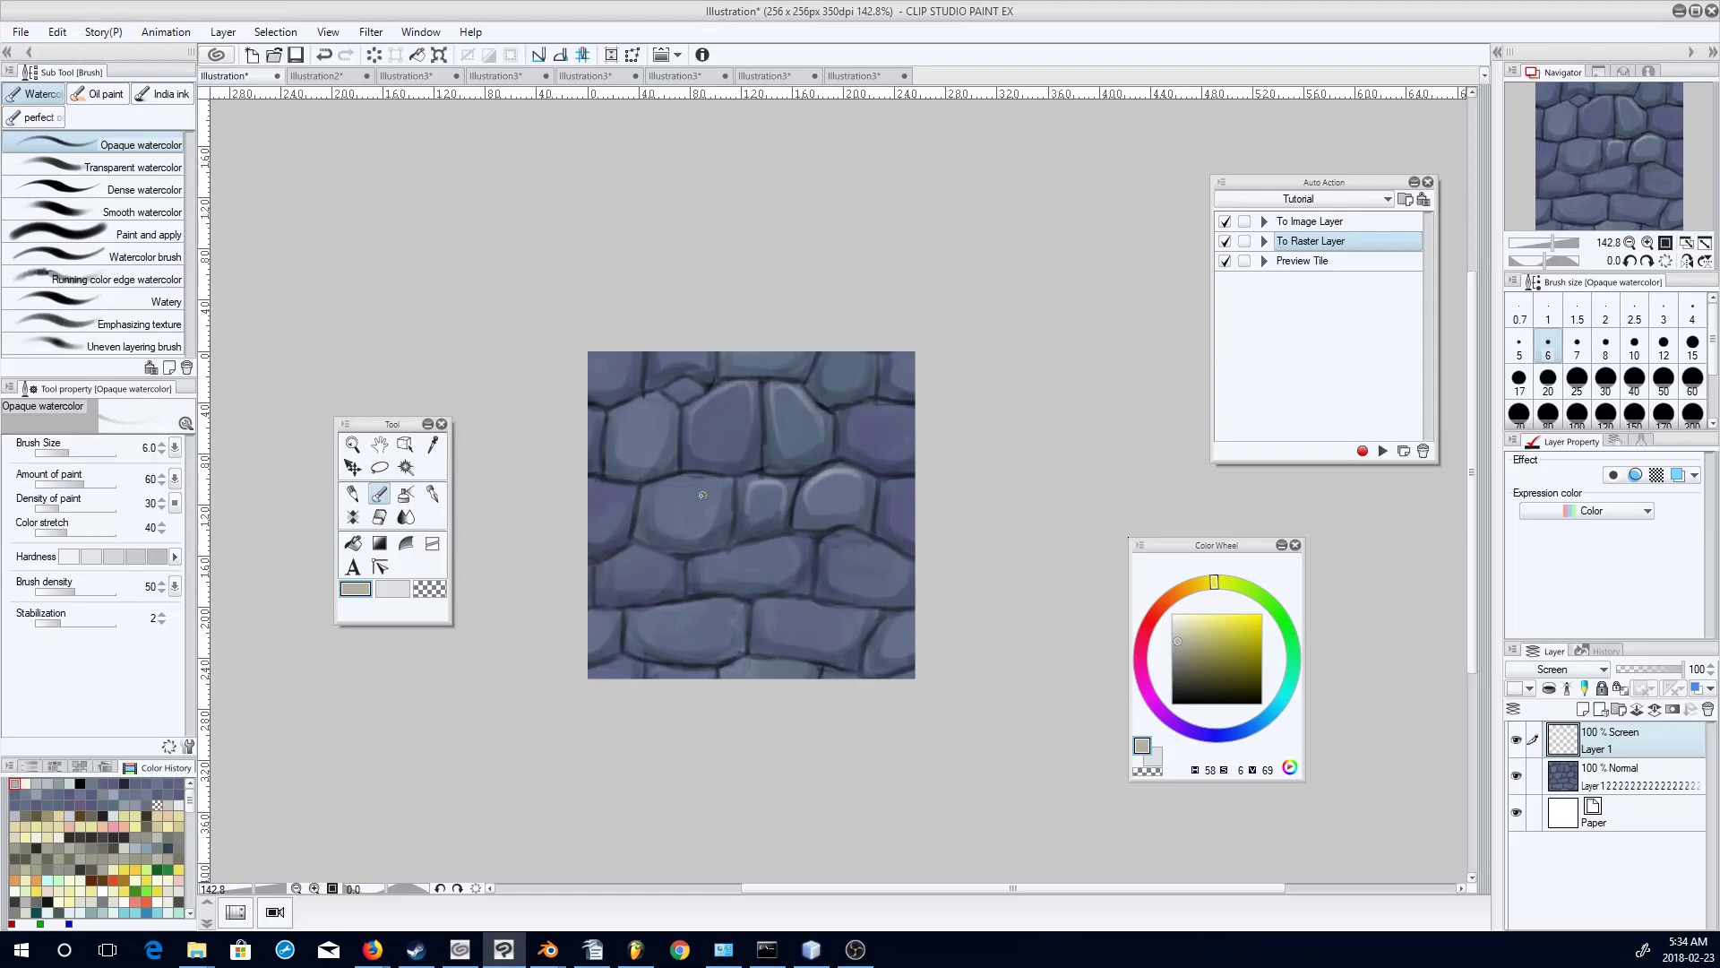
{"action": "left_click_drag", "start_coordinate": [649, 531], "coordinate": [664, 493]}
{"action": "mouse_move", "coordinate": [701, 574]}
{"action": "left_mouse_down"}
{"action": "mouse_move", "coordinate": [787, 540]}
{"action": "mouse_move", "coordinate": [796, 562]}
{"action": "mouse_move", "coordinate": [840, 563]}
{"action": "mouse_move", "coordinate": [832, 585]}
{"action": "mouse_move", "coordinate": [853, 536]}
{"action": "mouse_move", "coordinate": [838, 549]}
{"action": "mouse_move", "coordinate": [885, 556]}
{"action": "mouse_move", "coordinate": [857, 540]}
{"action": "mouse_move", "coordinate": [907, 572]}
{"action": "left_mouse_up"}
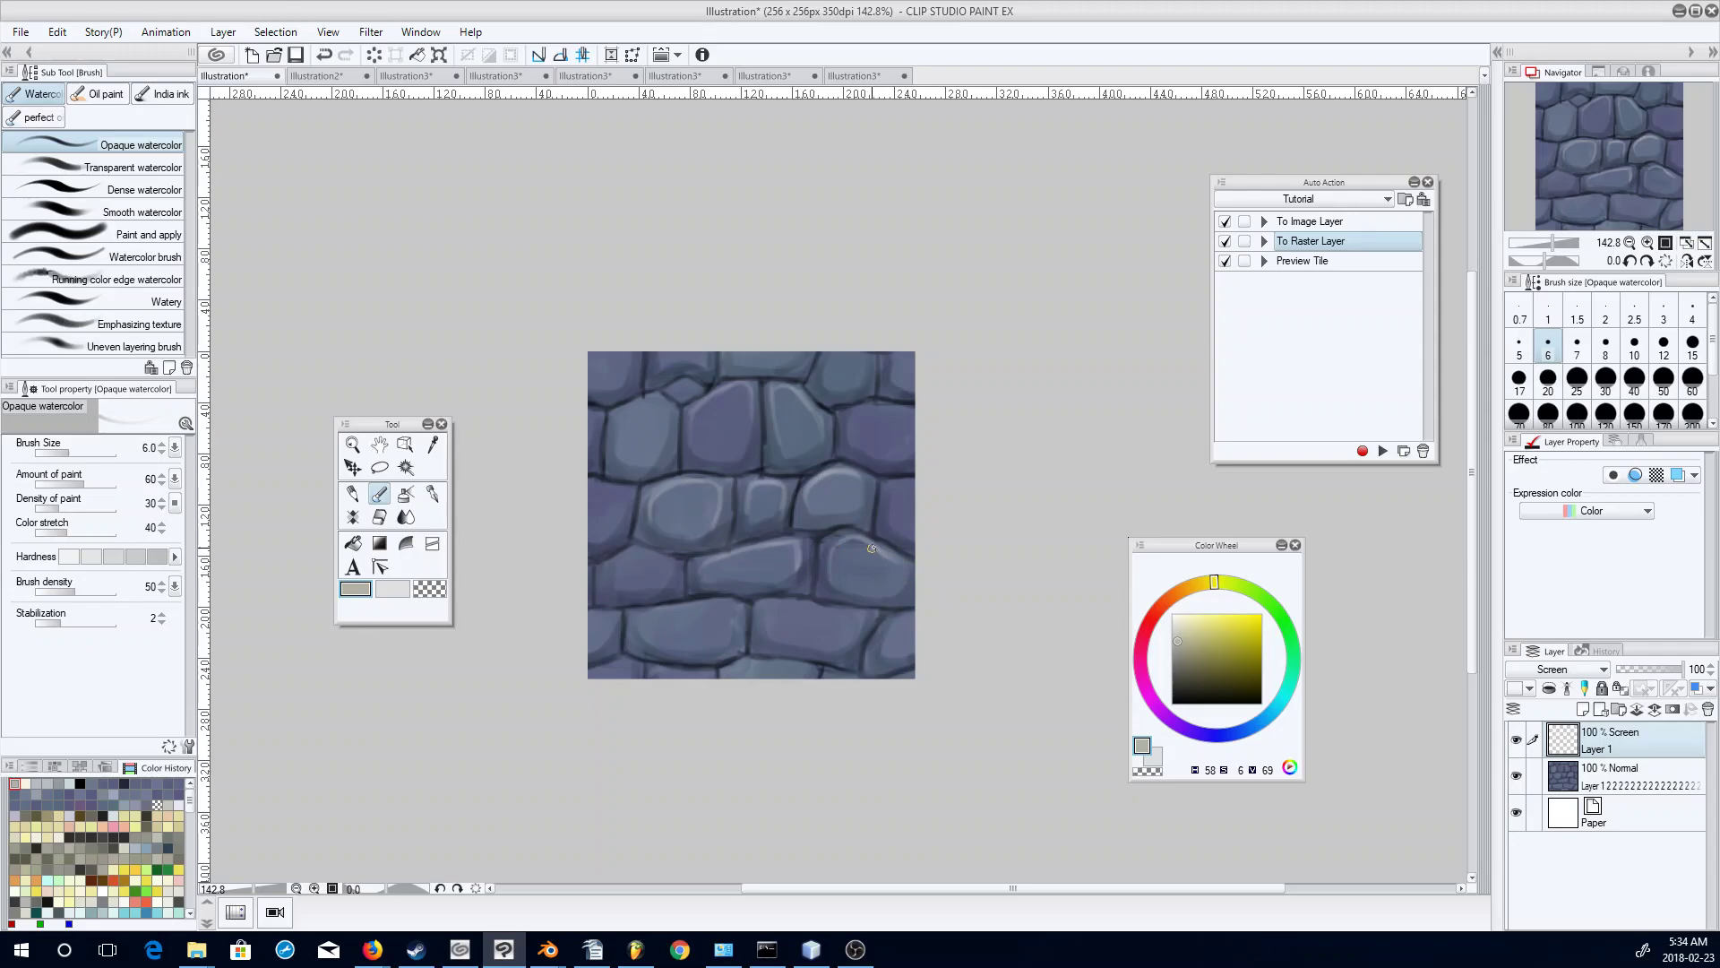
Highlight the edges of the two wide bricks in the lower row and the leftmost brick above them, touching up with transparent colour.
{"action": "mouse_move", "coordinate": [766, 609]}
{"action": "left_mouse_down"}
{"action": "mouse_move", "coordinate": [821, 610]}
{"action": "mouse_move", "coordinate": [859, 645]}
{"action": "left_mouse_up"}
{"action": "key", "text": "c"}
{"action": "key", "text": "c"}
{"action": "mouse_move", "coordinate": [638, 615]}
{"action": "left_mouse_down"}
{"action": "mouse_move", "coordinate": [729, 605]}
{"action": "mouse_move", "coordinate": [722, 647]}
{"action": "mouse_move", "coordinate": [735, 609]}
{"action": "left_mouse_up"}
{"action": "left_click_drag", "start_coordinate": [608, 565], "coordinate": [649, 550]}
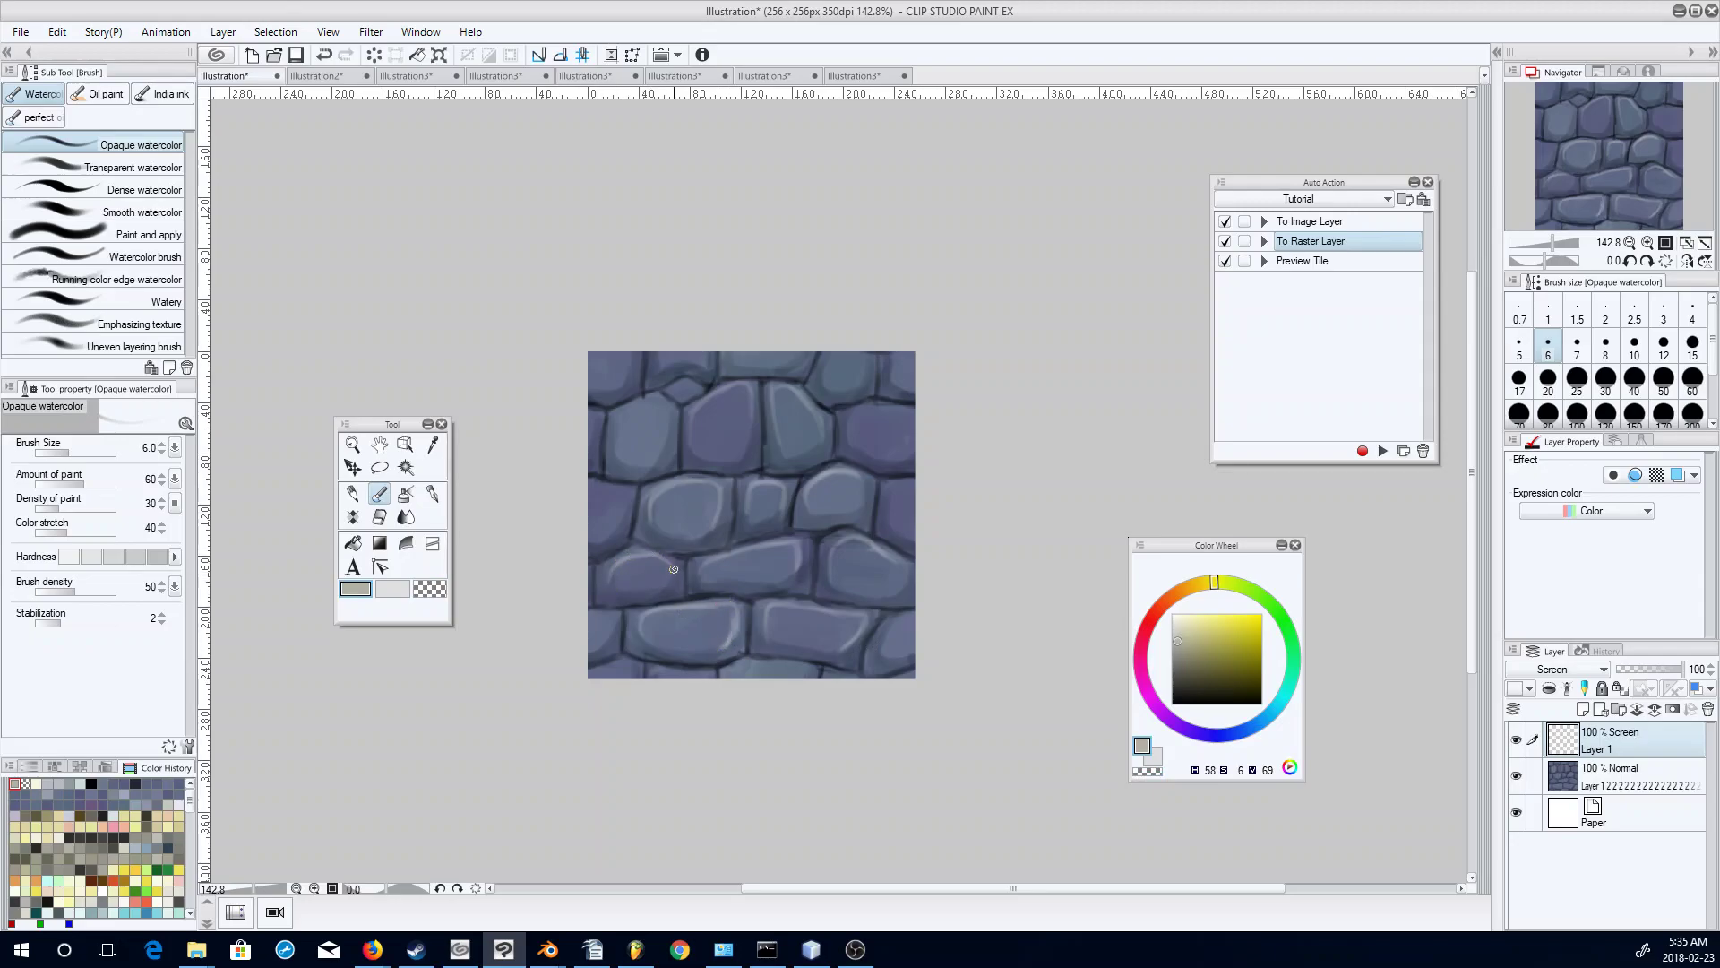
Highlight the remaining bricks along the tile's left and right sides and merge the Screen layer into the brick layer.
{"action": "mouse_move", "coordinate": [613, 437]}
{"action": "left_mouse_down"}
{"action": "mouse_move", "coordinate": [645, 403]}
{"action": "mouse_move", "coordinate": [667, 421]}
{"action": "left_mouse_up"}
{"action": "left_click_drag", "start_coordinate": [884, 523], "coordinate": [903, 485]}
{"action": "left_click_drag", "start_coordinate": [892, 628], "coordinate": [881, 652]}
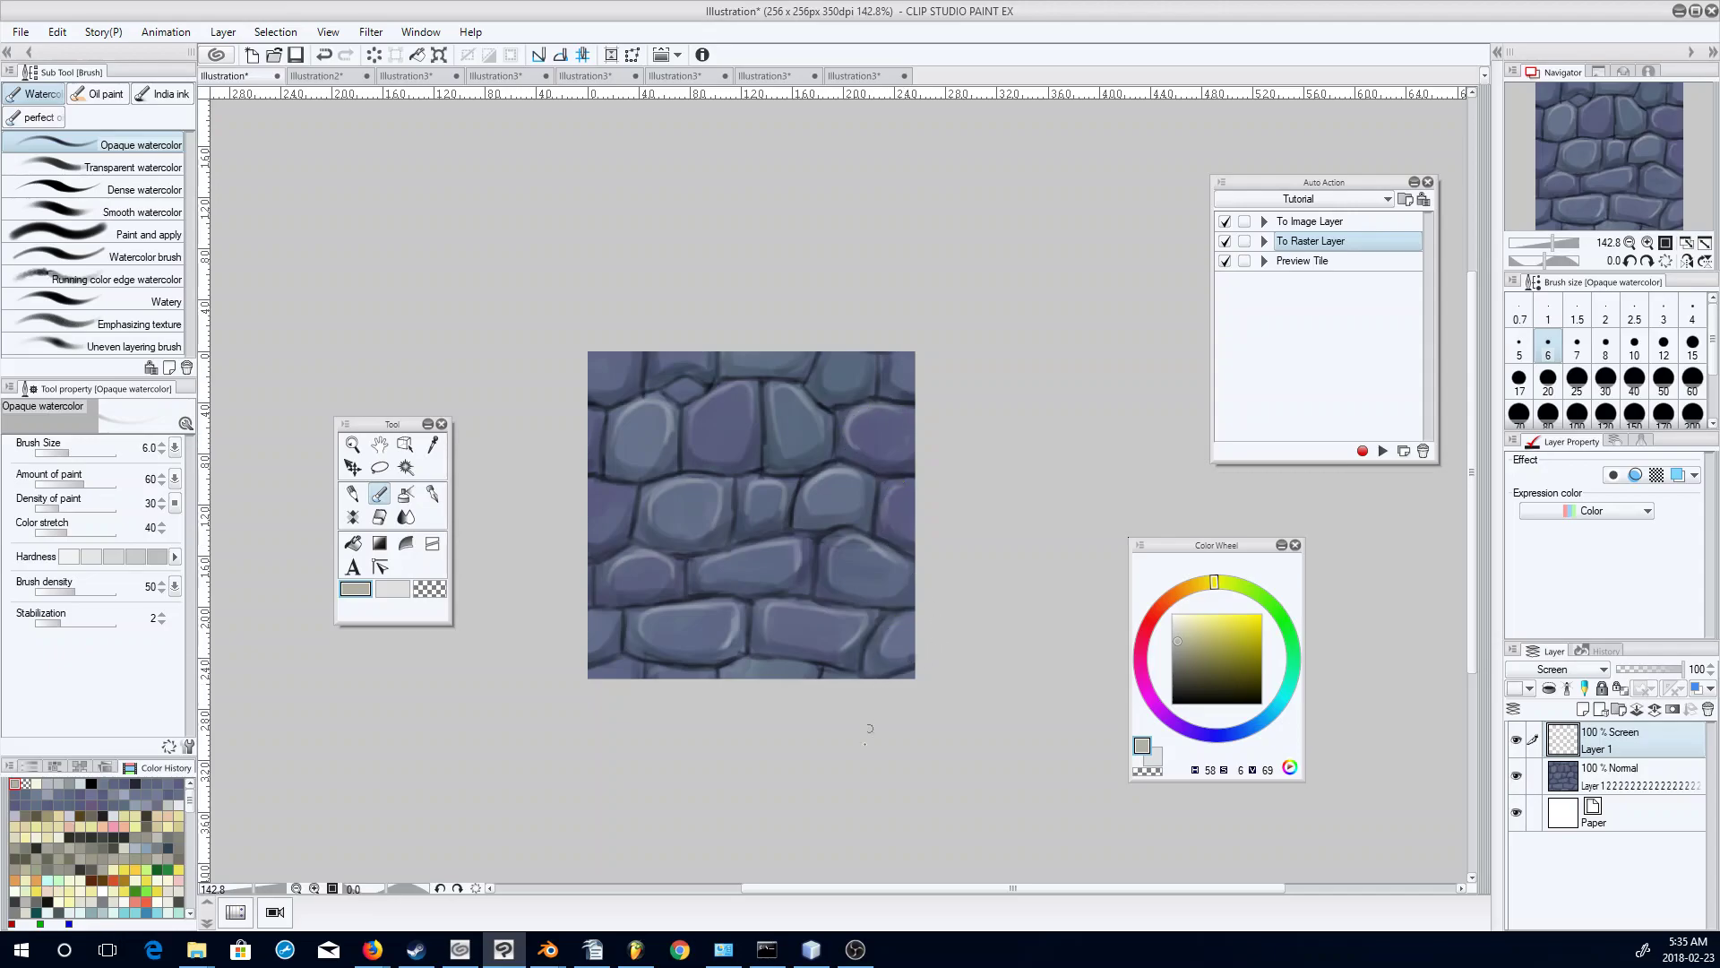
{"action": "left_click", "coordinate": [1655, 713]}
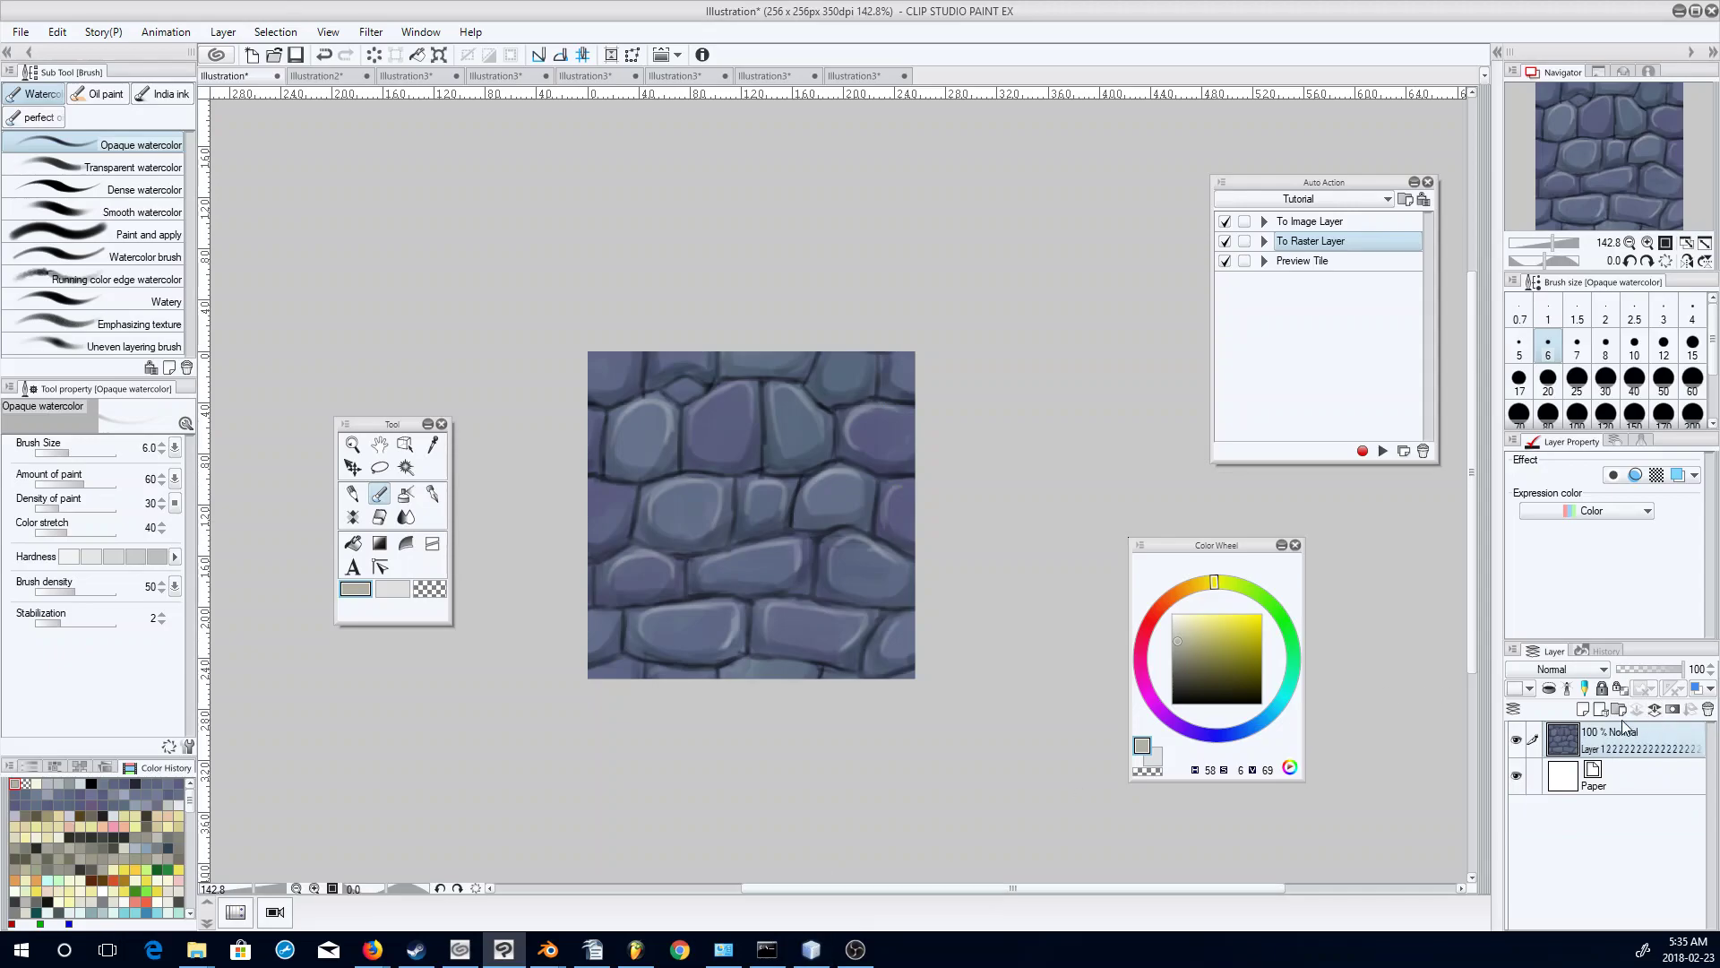
Convert the highlighted bricks with the To Image Layer action, turn on tiling, and offset the pattern diagonally toward the lower right.
{"action": "left_click", "coordinate": [1335, 224]}
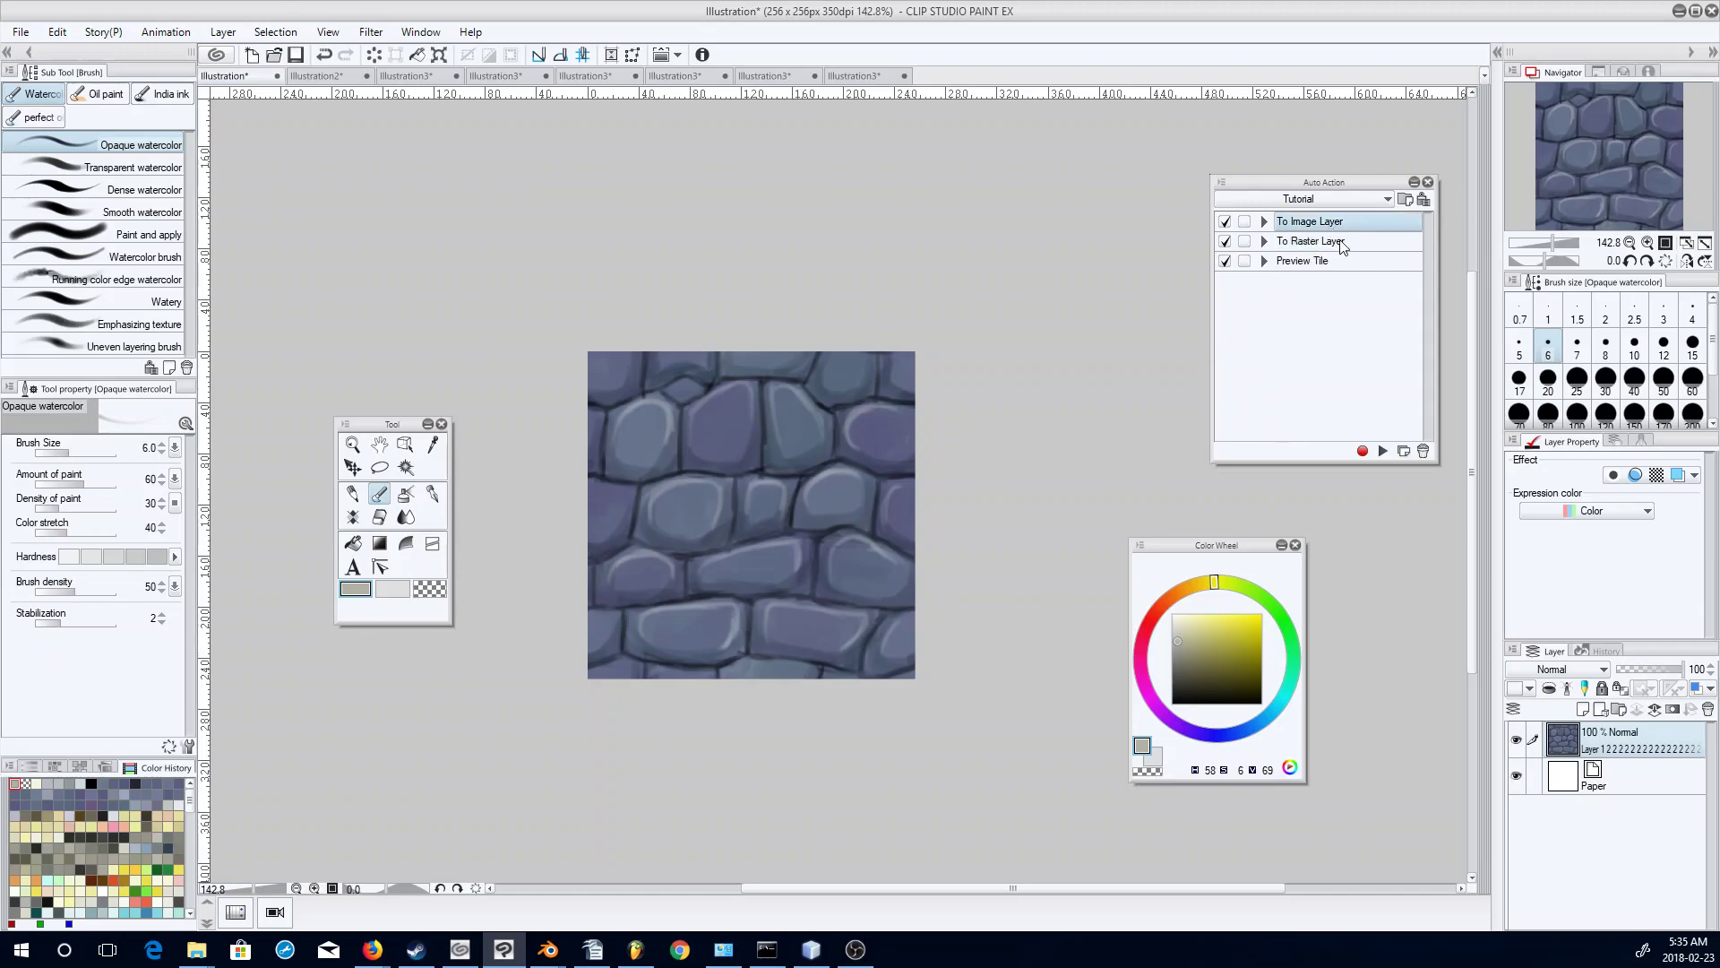
{"action": "left_click", "coordinate": [1383, 451]}
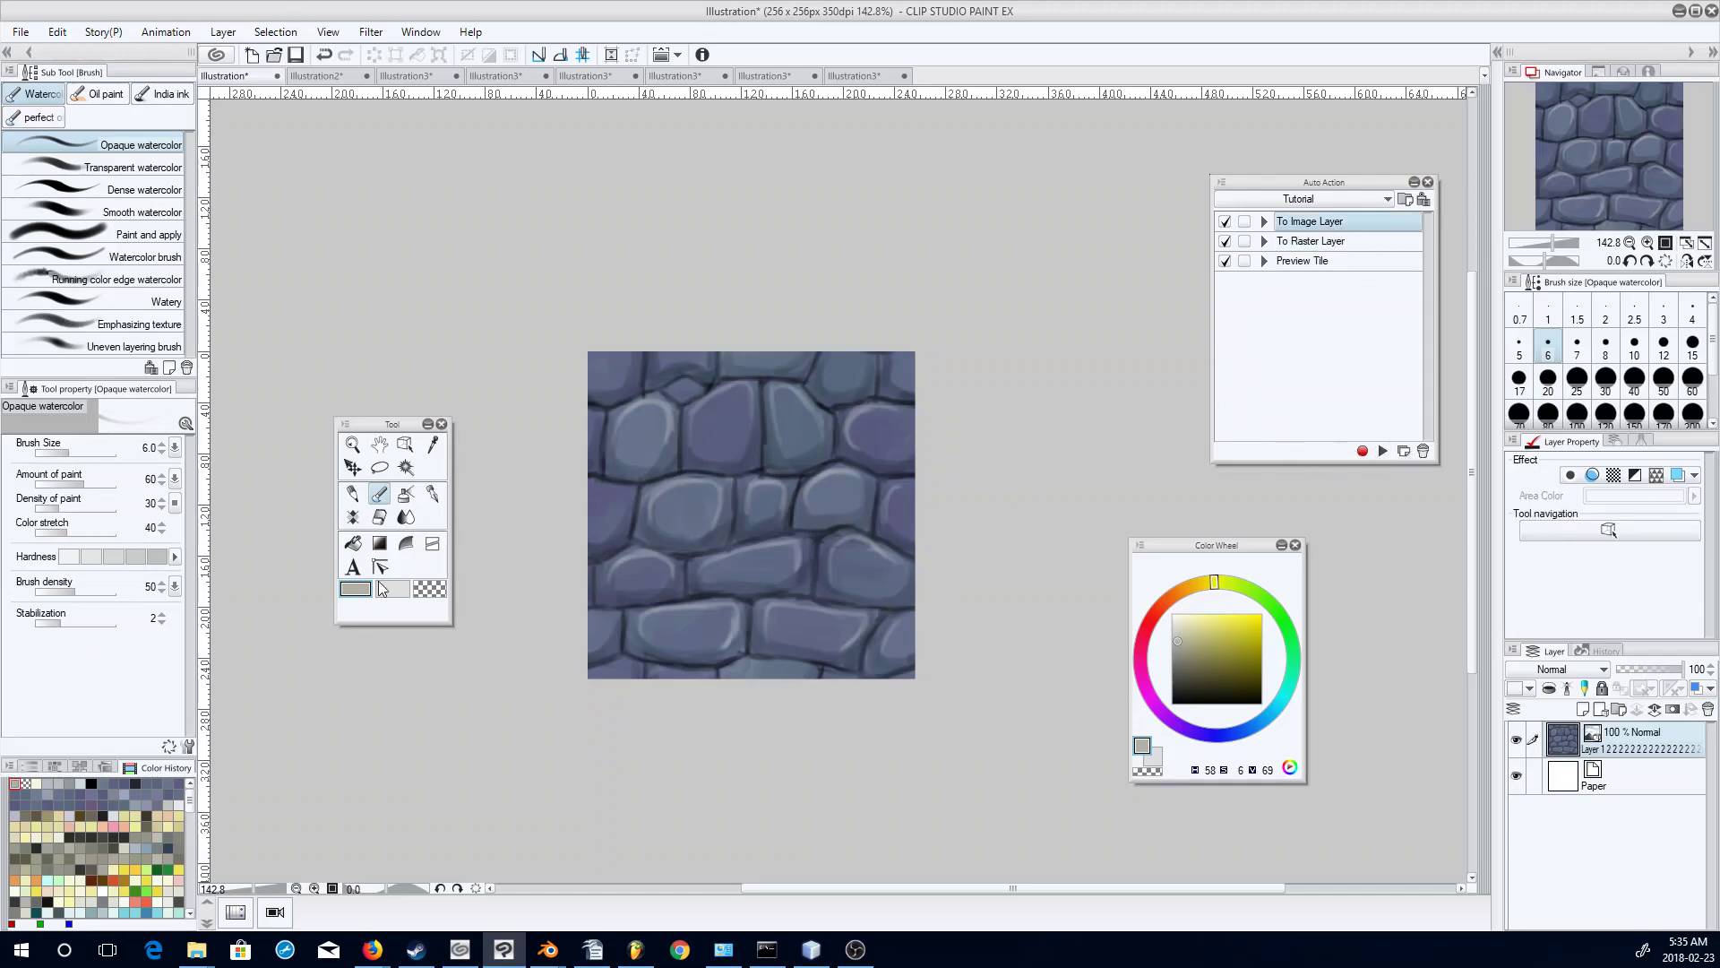
{"action": "left_click", "coordinate": [45, 692]}
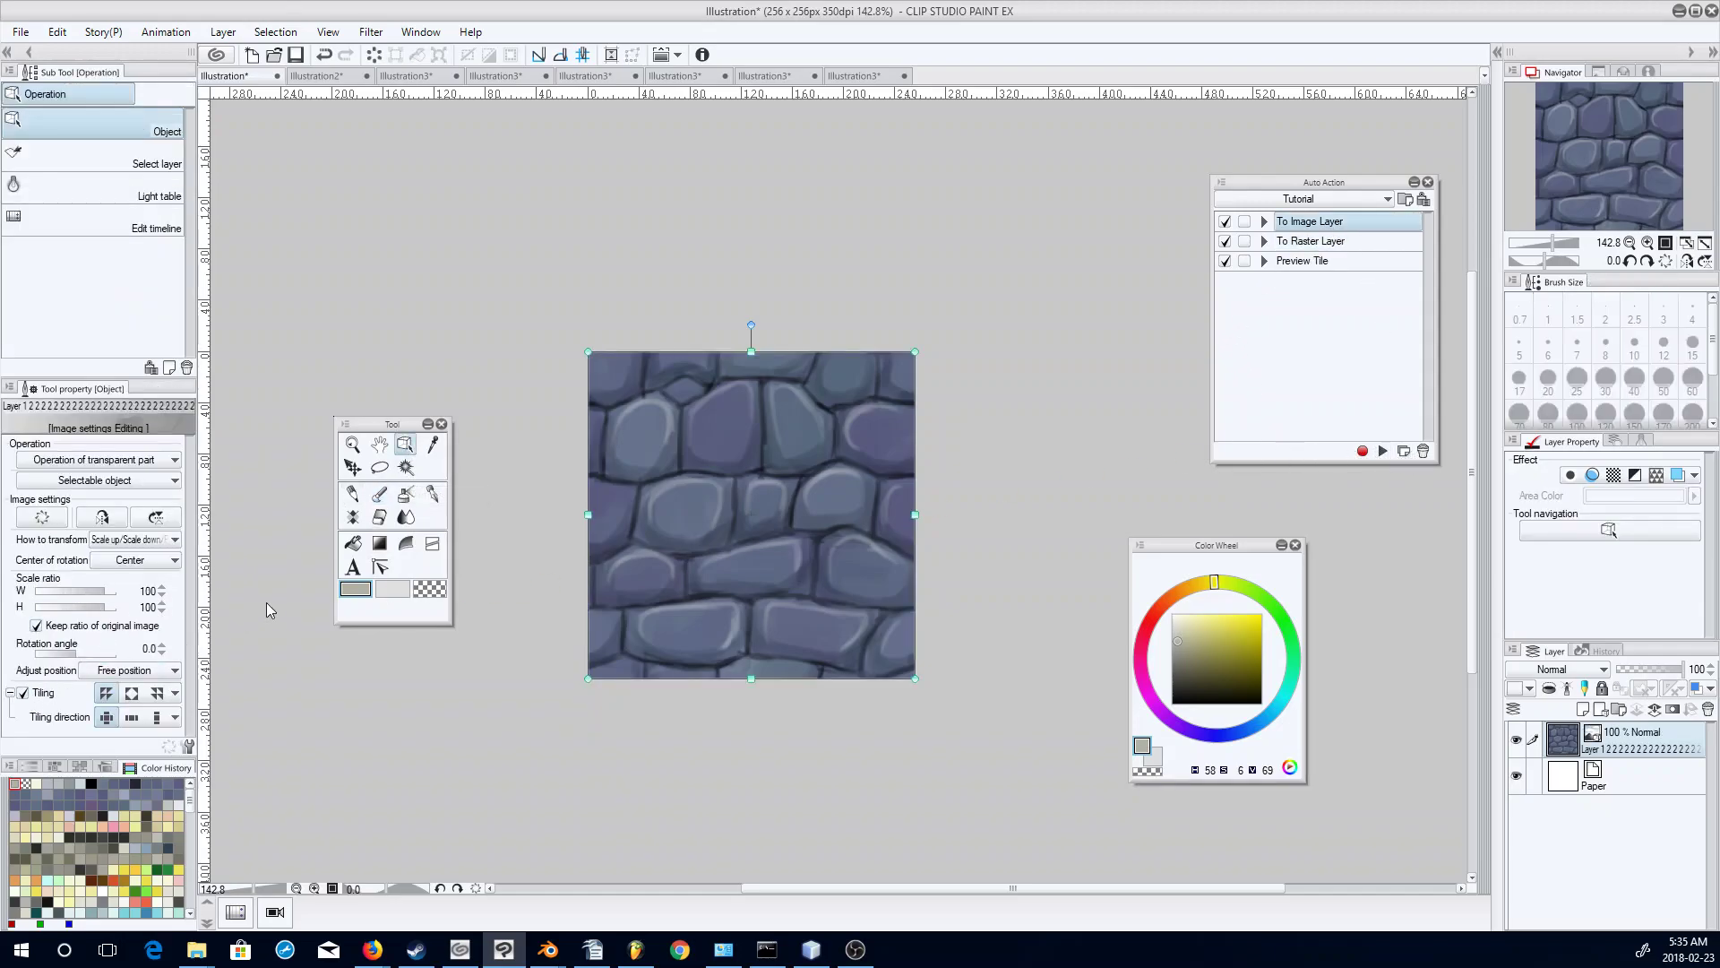
{"action": "left_click_drag", "start_coordinate": [713, 436], "coordinate": [833, 545]}
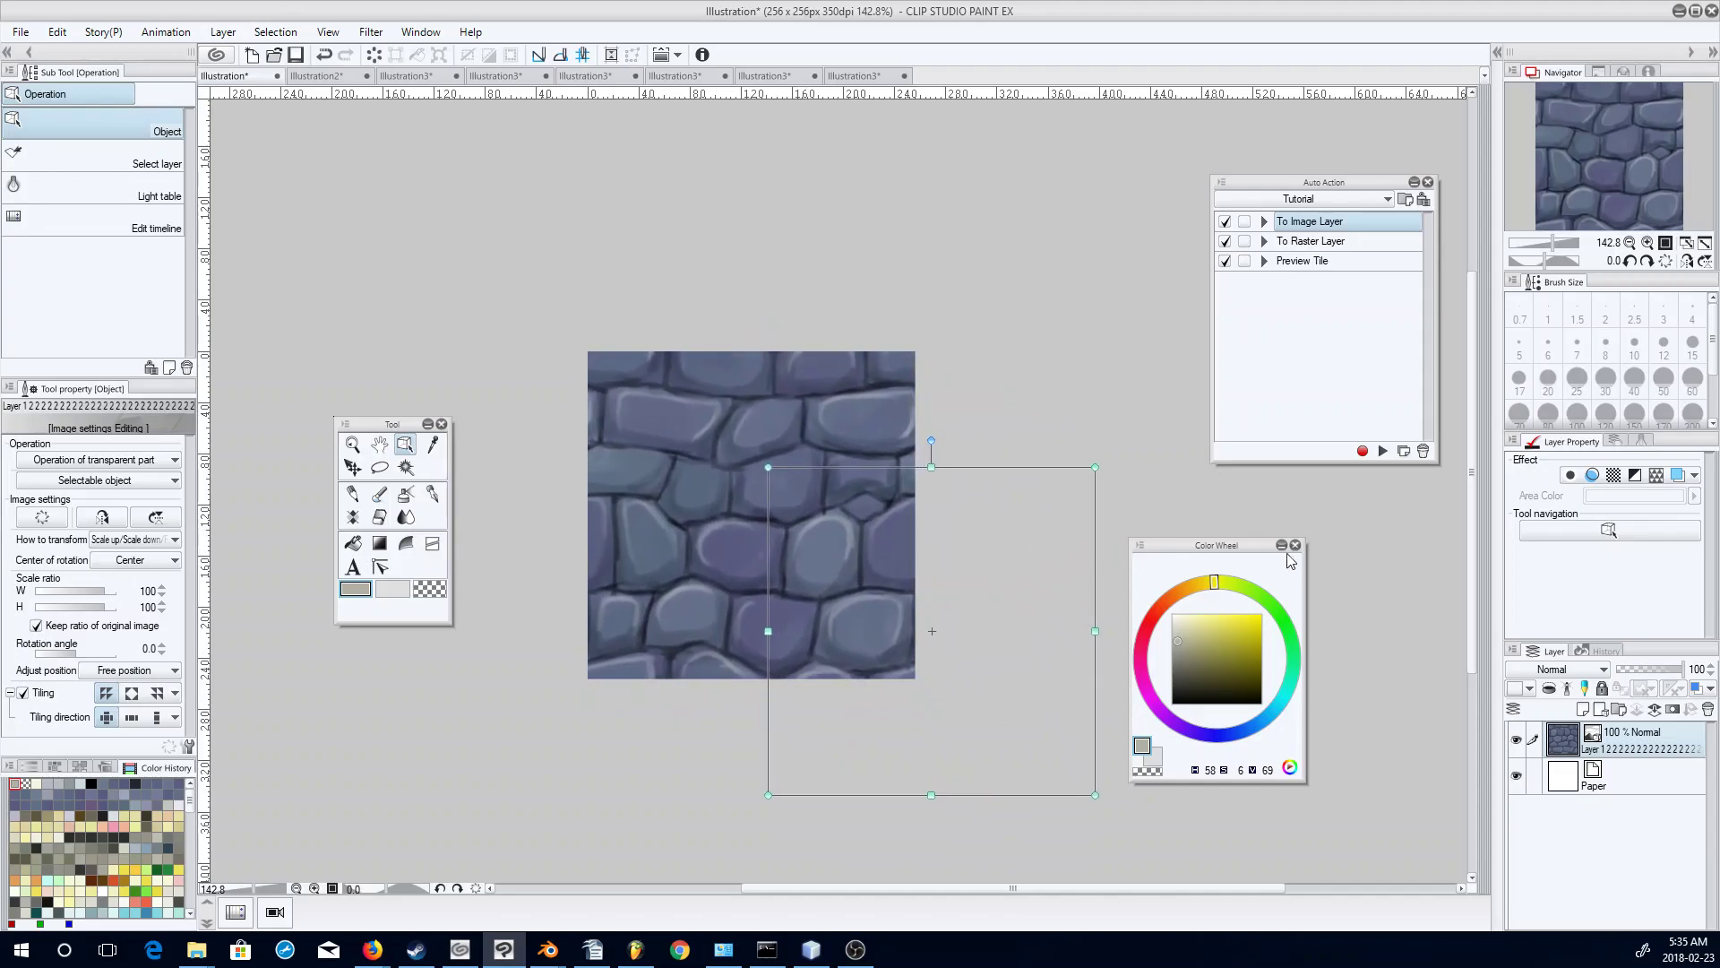
Rasterize the offset brick pattern with the To Raster Layer action and add a new layer above it in Screen mode.
{"action": "left_click", "coordinate": [1367, 241]}
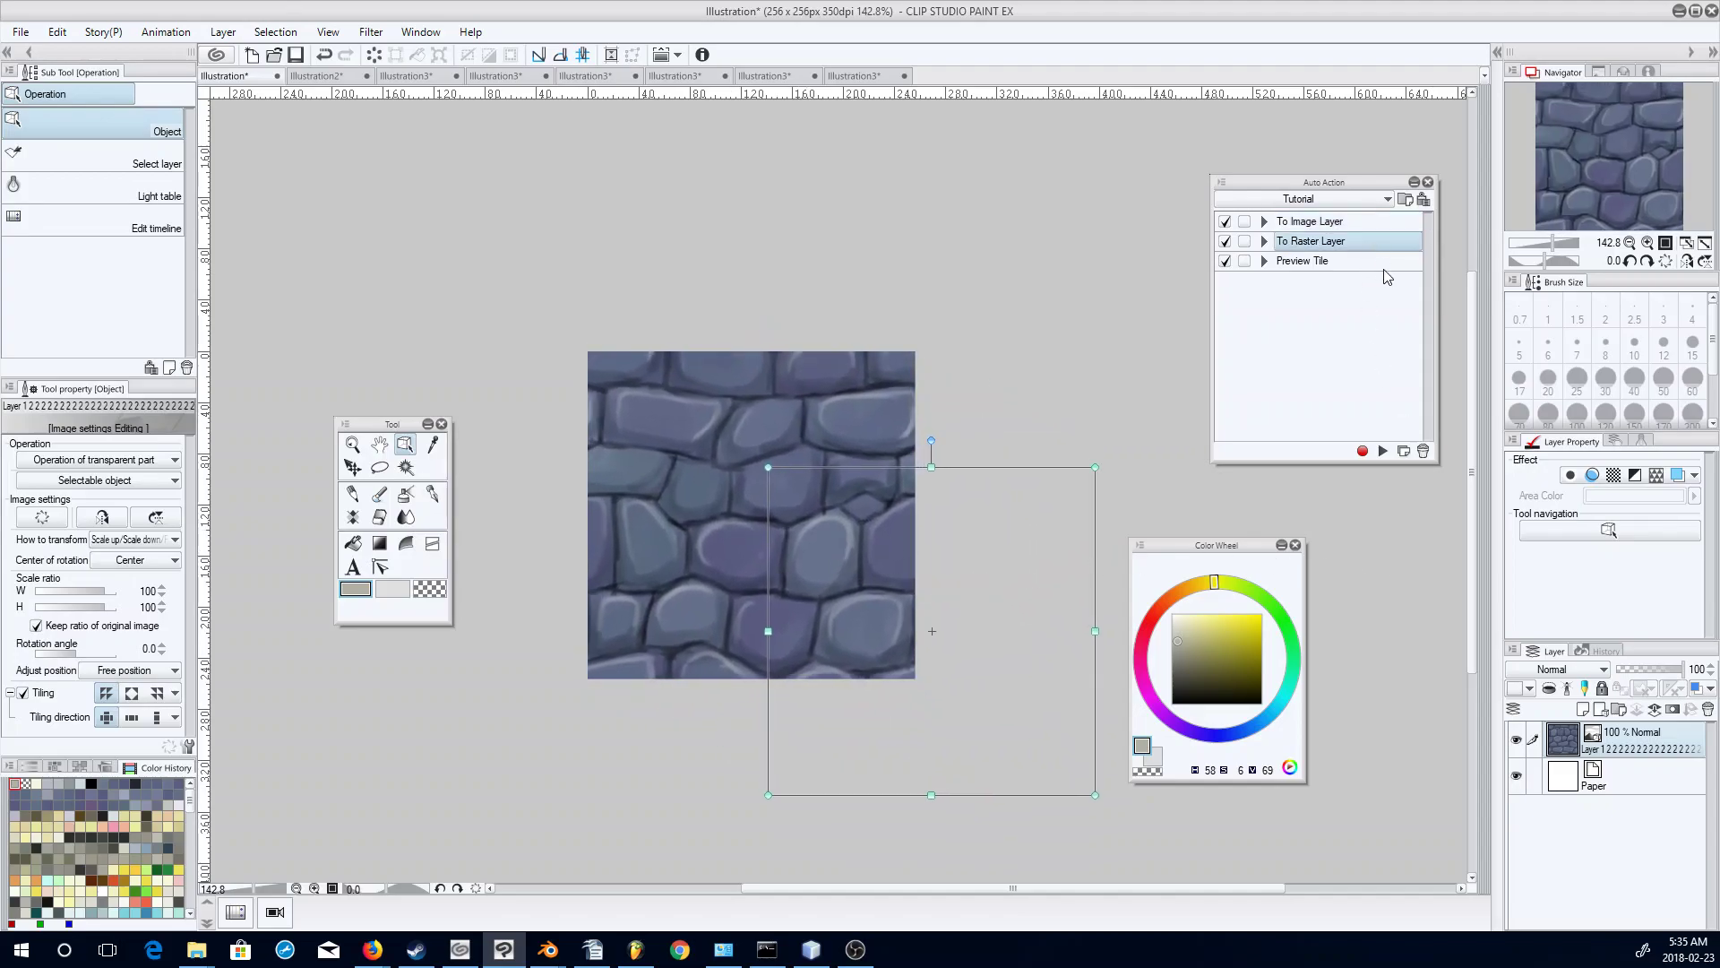
{"action": "left_click", "coordinate": [1382, 450]}
{"action": "left_click", "coordinate": [379, 494]}
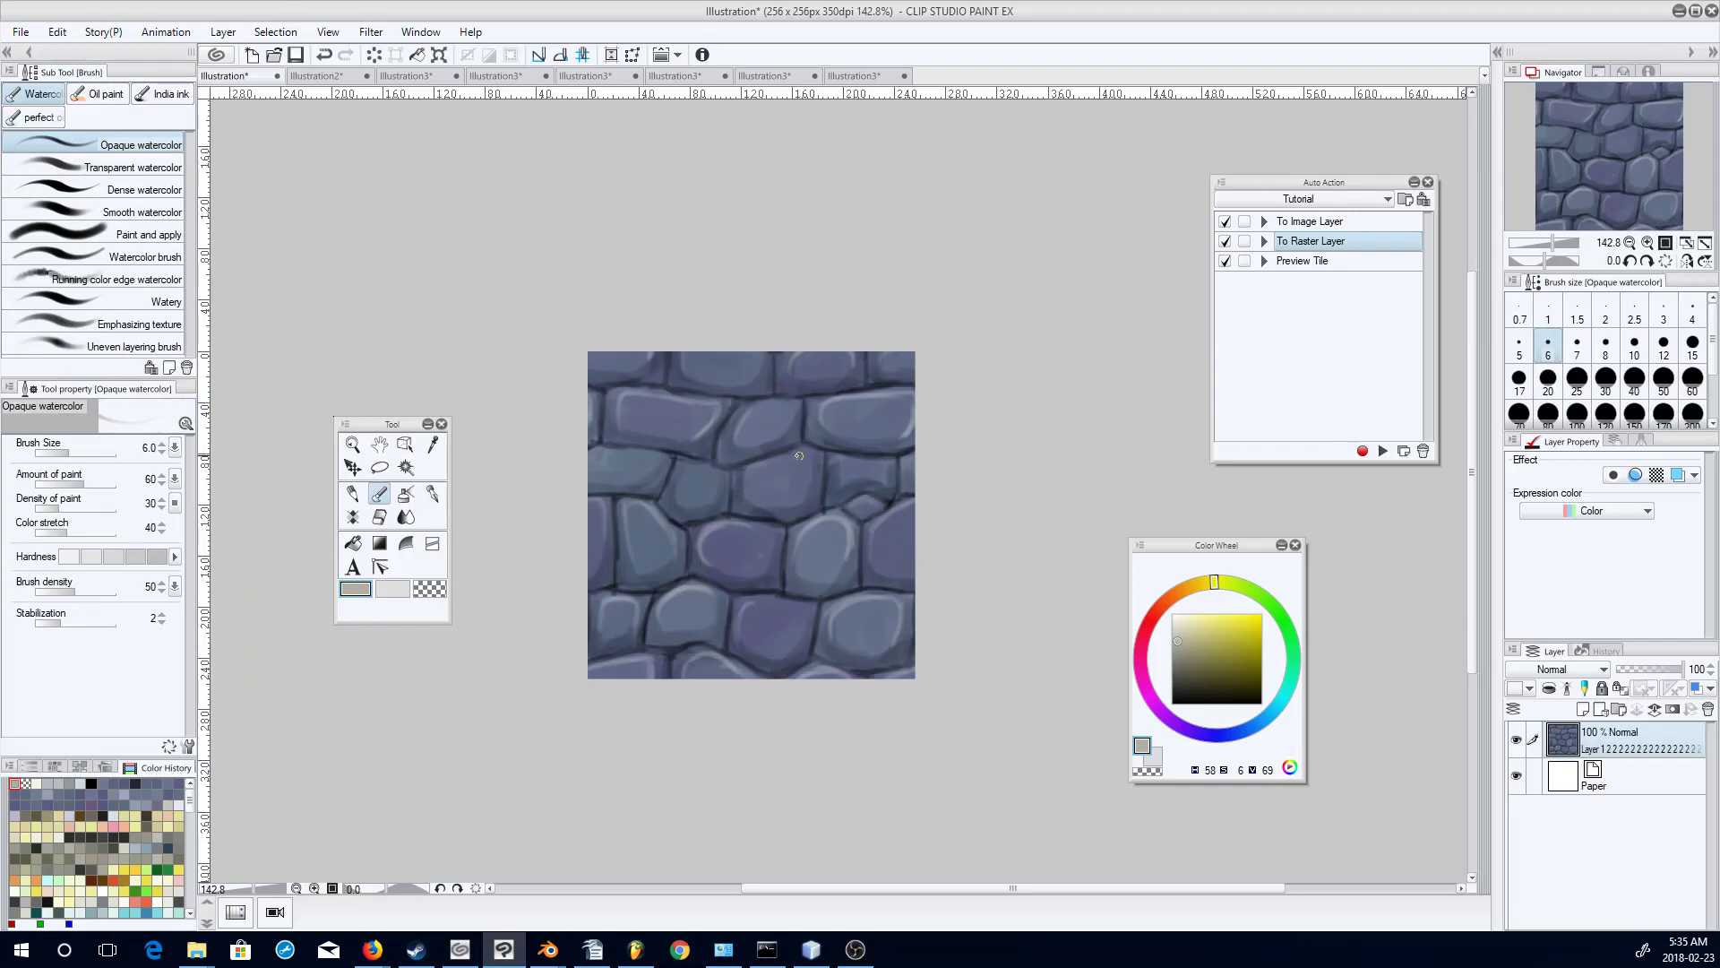
{"action": "key", "text": "ctrl+z"}
{"action": "left_click", "coordinate": [1583, 709]}
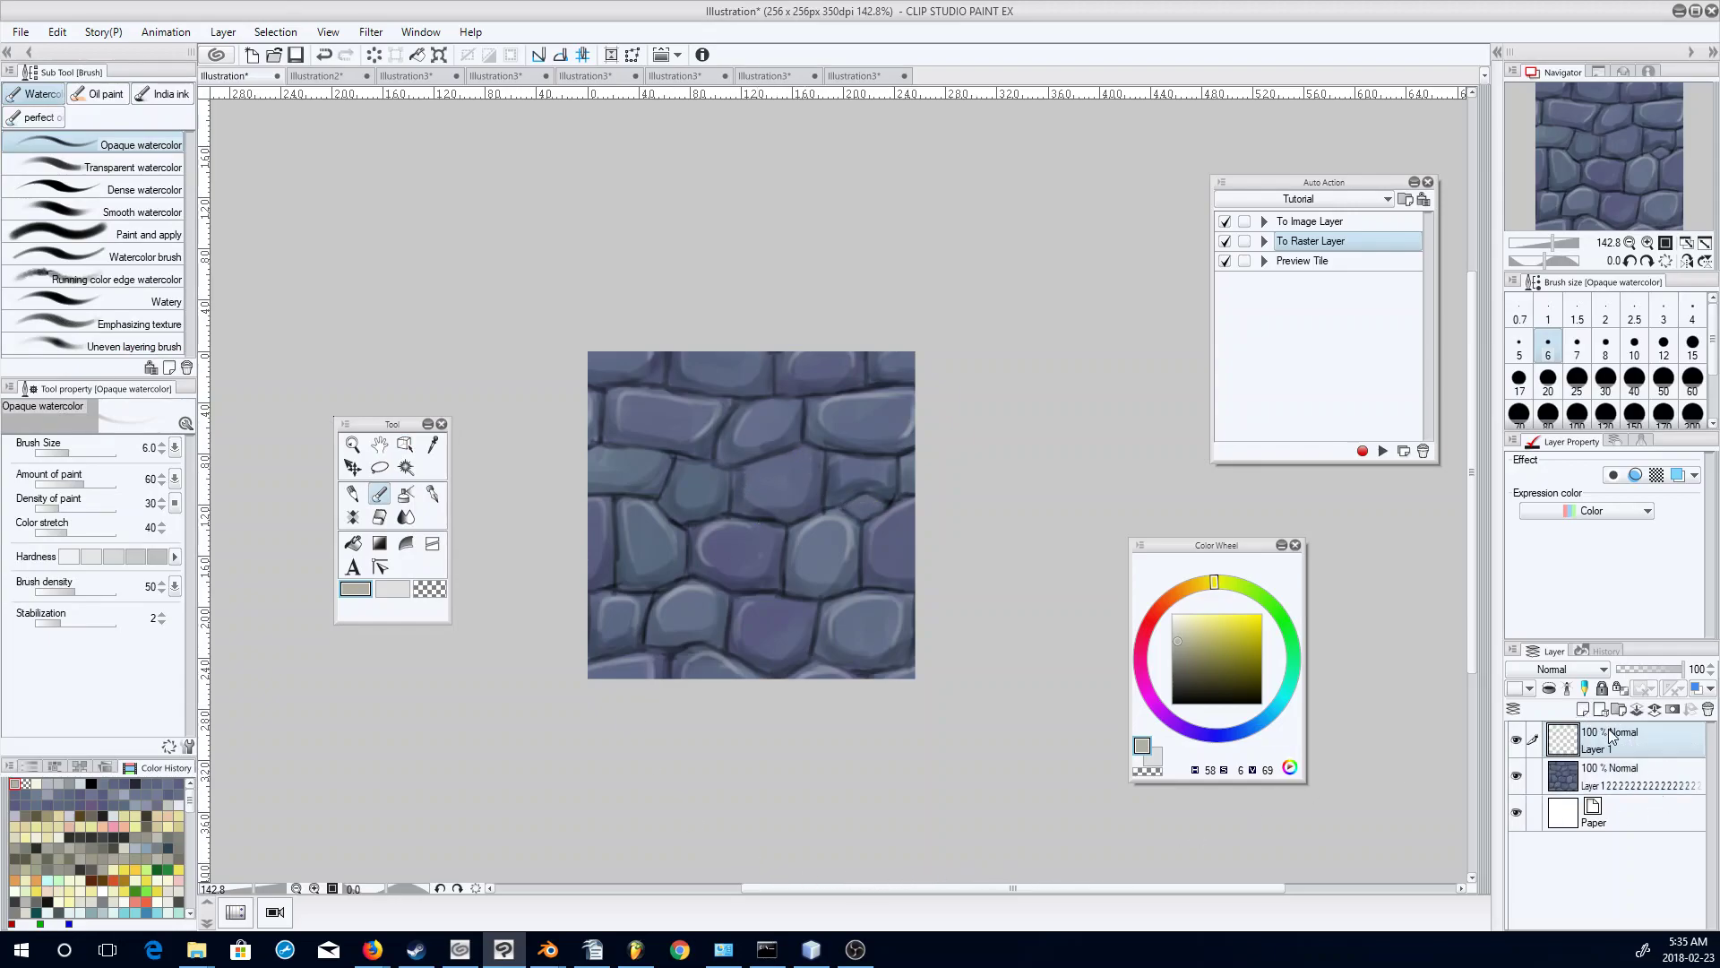
{"action": "left_click", "coordinate": [1581, 669]}
{"action": "left_click", "coordinate": [1540, 310]}
Paint soft edge highlights on the unlit bricks in the central rows and merge the Screen layer into the brick layer.
{"action": "mouse_move", "coordinate": [838, 477]}
{"action": "left_mouse_down"}
{"action": "mouse_move", "coordinate": [889, 473]}
{"action": "mouse_move", "coordinate": [809, 477]}
{"action": "mouse_move", "coordinate": [798, 451]}
{"action": "mouse_move", "coordinate": [746, 489]}
{"action": "mouse_move", "coordinate": [767, 463]}
{"action": "mouse_move", "coordinate": [737, 429]}
{"action": "left_mouse_up"}
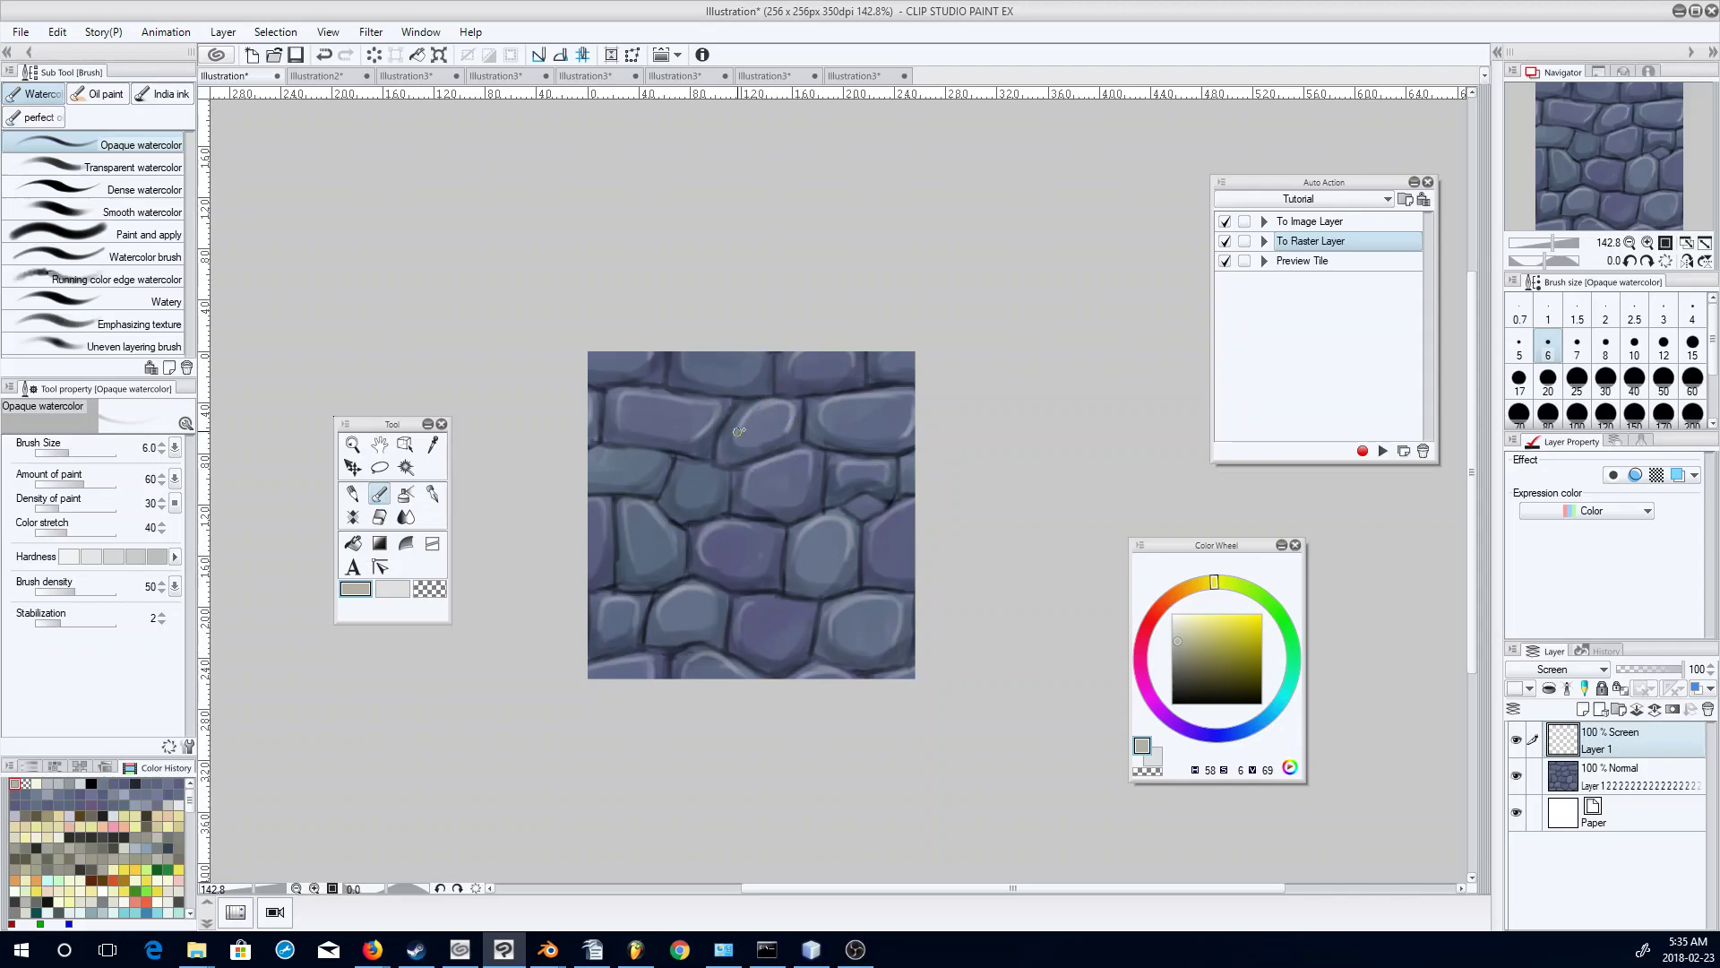
{"action": "mouse_move", "coordinate": [681, 499]}
{"action": "left_mouse_down"}
{"action": "mouse_move", "coordinate": [700, 469]}
{"action": "mouse_move", "coordinate": [712, 500]}
{"action": "mouse_move", "coordinate": [675, 498]}
{"action": "mouse_move", "coordinate": [696, 470]}
{"action": "mouse_move", "coordinate": [719, 476]}
{"action": "mouse_move", "coordinate": [712, 501]}
{"action": "mouse_move", "coordinate": [714, 479]}
{"action": "mouse_move", "coordinate": [601, 457]}
{"action": "left_mouse_up"}
{"action": "left_click_drag", "start_coordinate": [854, 501], "coordinate": [879, 511]}
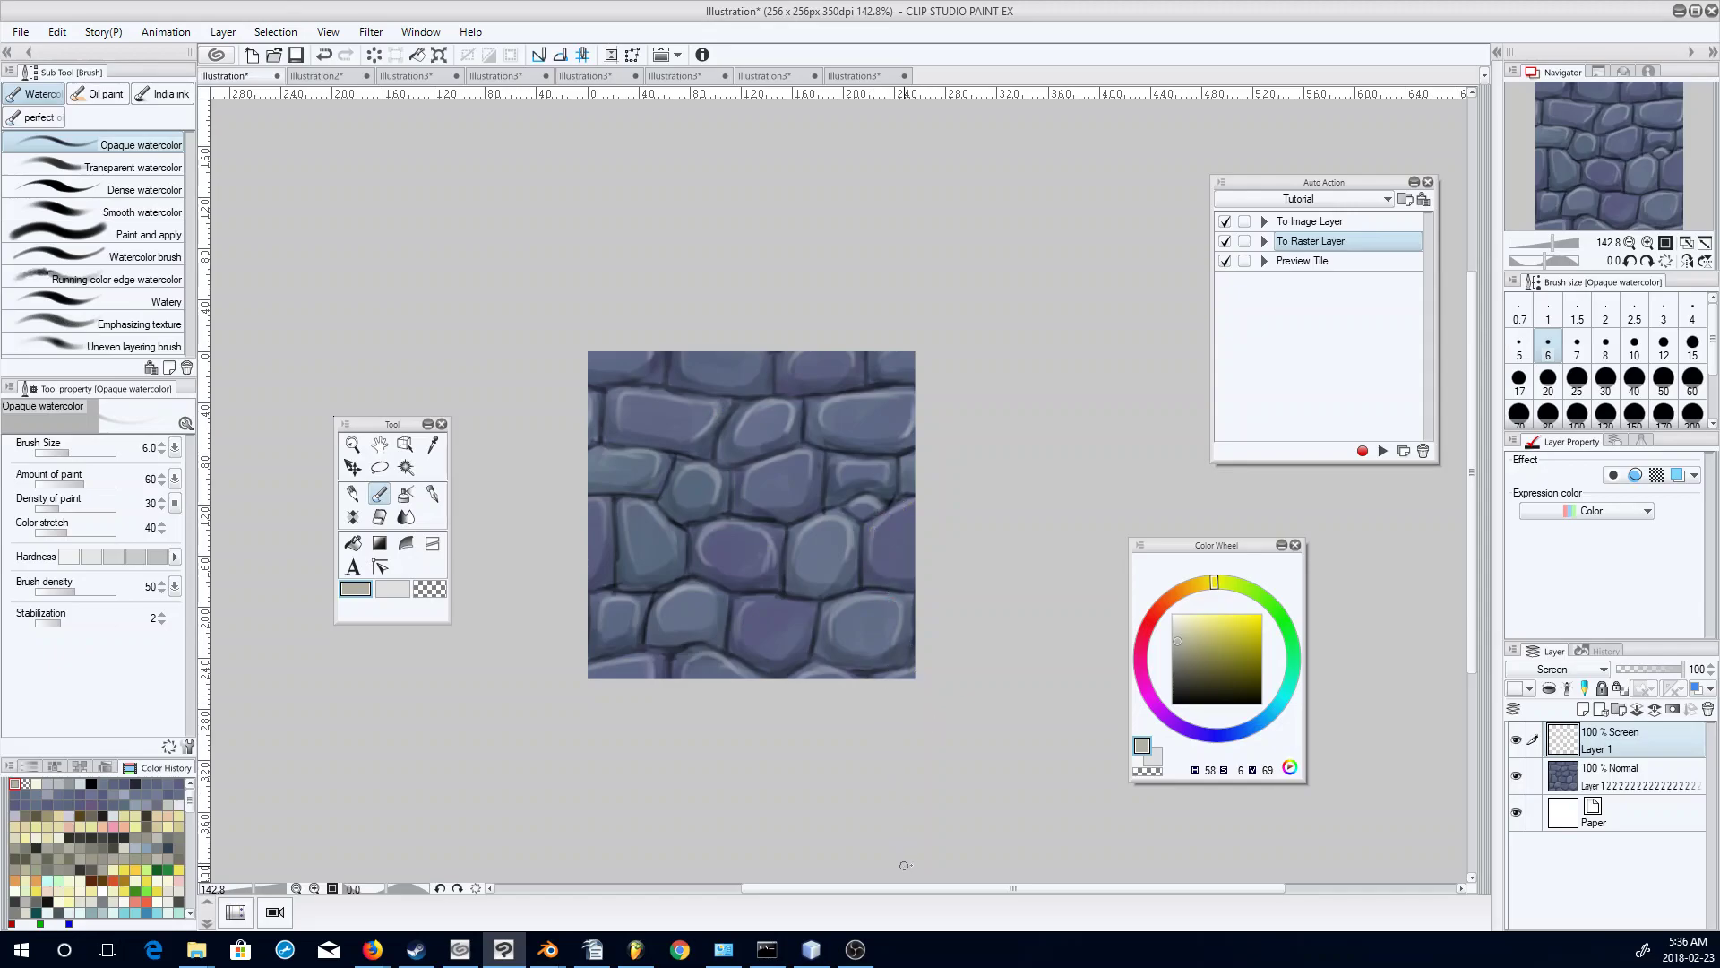
{"action": "left_click", "coordinate": [1655, 711]}
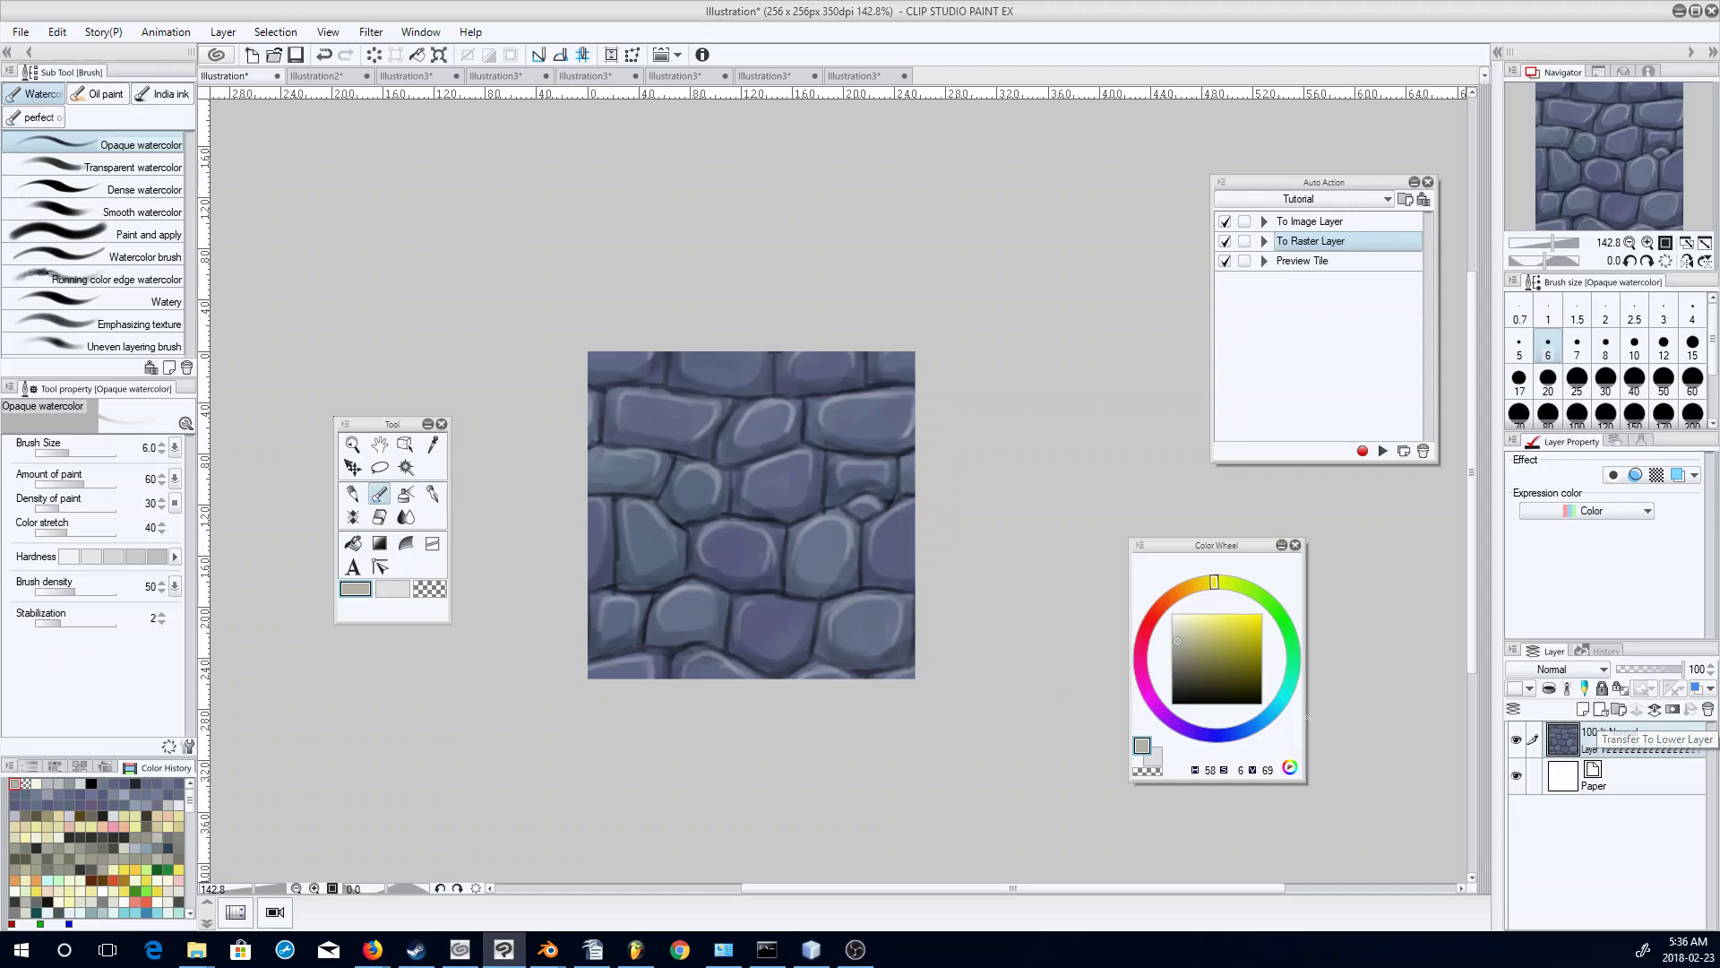
Convert the brick layer with the To Image Layer action, turn on tiling, and offset the pattern diagonally toward the lower right.
{"action": "left_click", "coordinate": [1360, 222]}
{"action": "left_click", "coordinate": [1382, 450]}
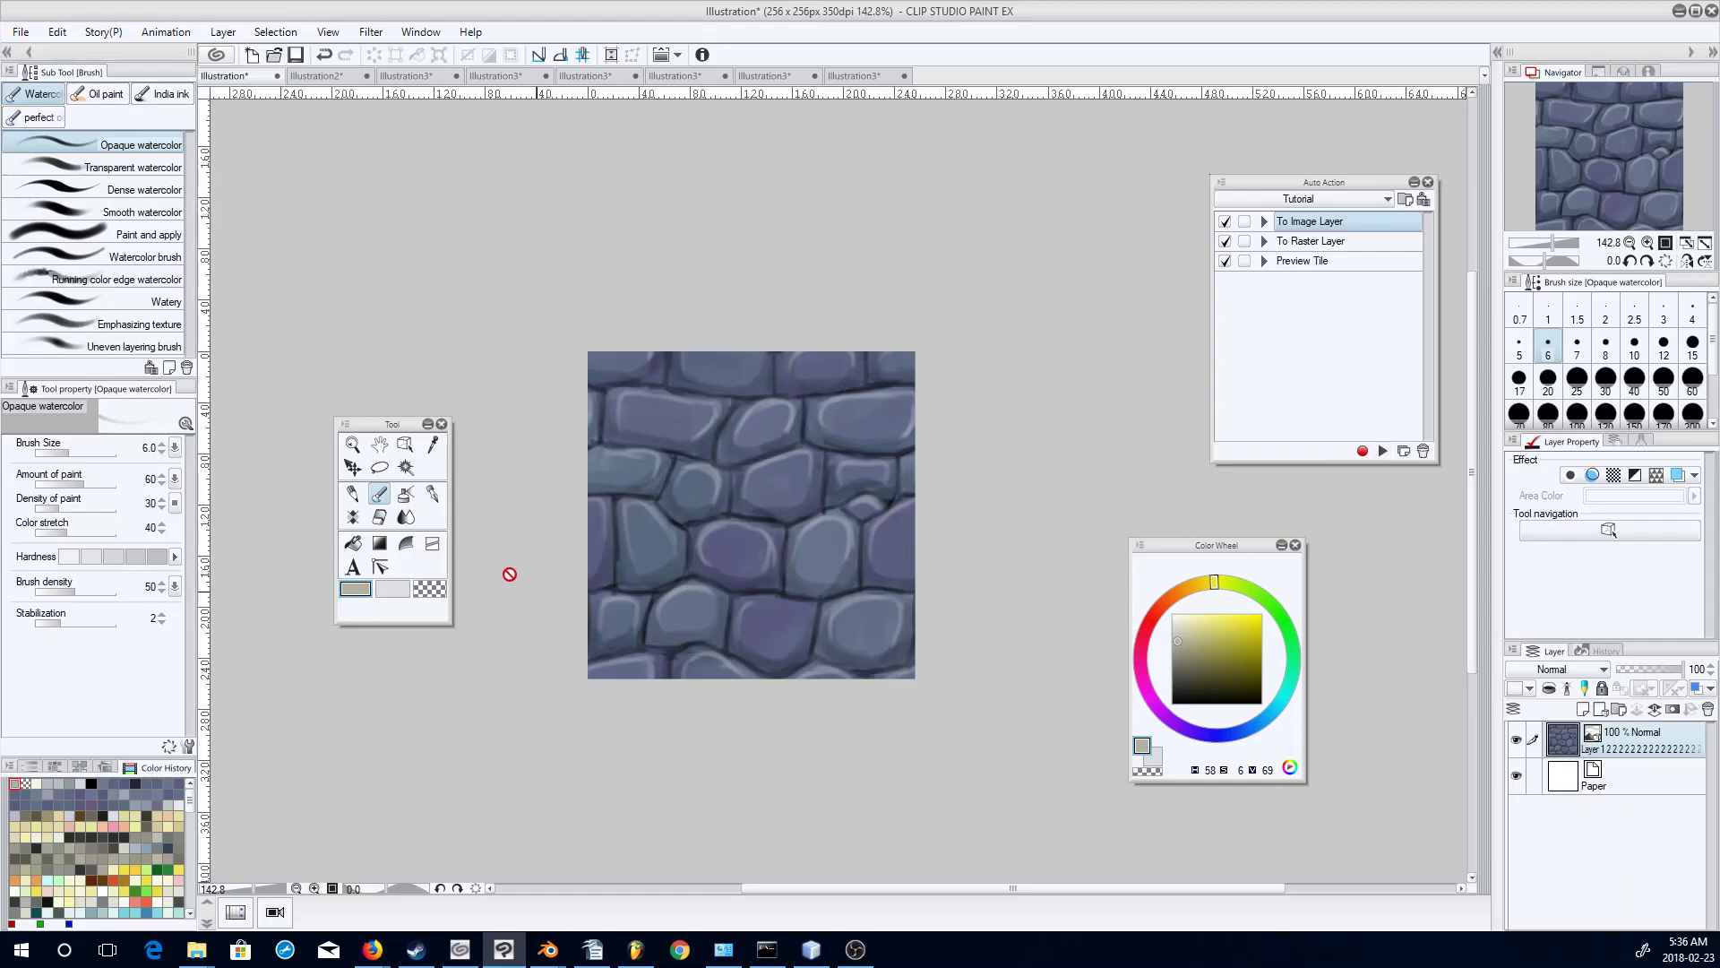
{"action": "left_click", "coordinate": [405, 444]}
{"action": "left_click_drag", "start_coordinate": [657, 446], "coordinate": [870, 585]}
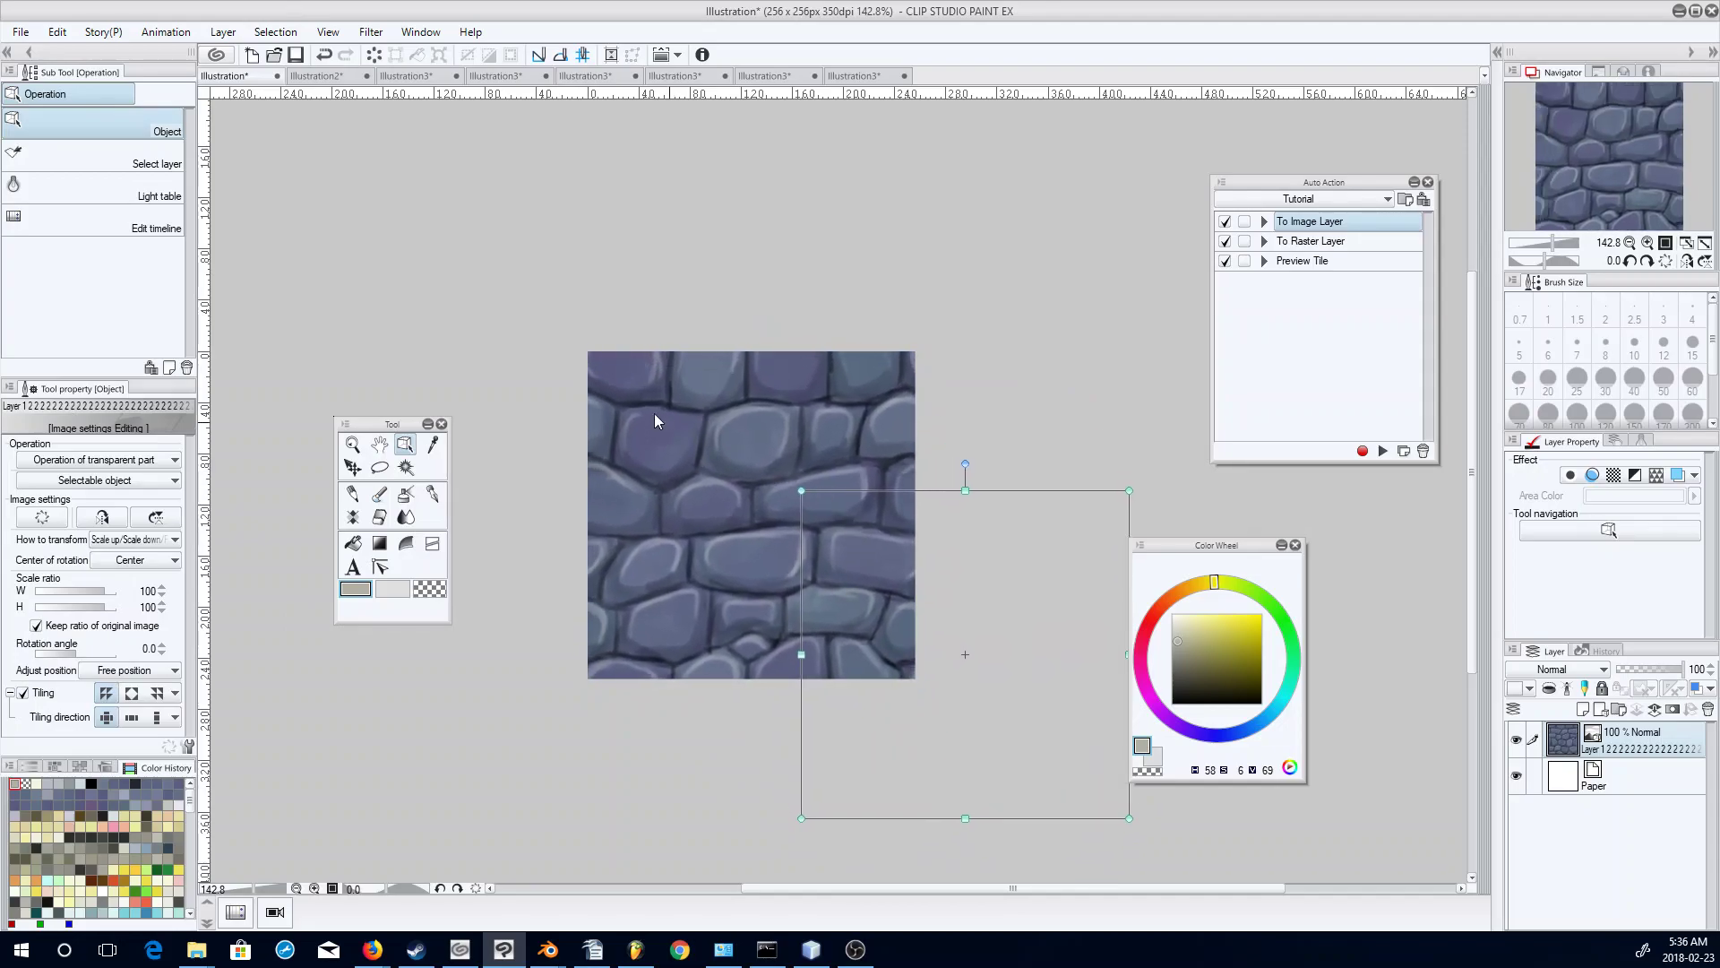
{"action": "left_click_drag", "start_coordinate": [842, 526], "coordinate": [865, 543]}
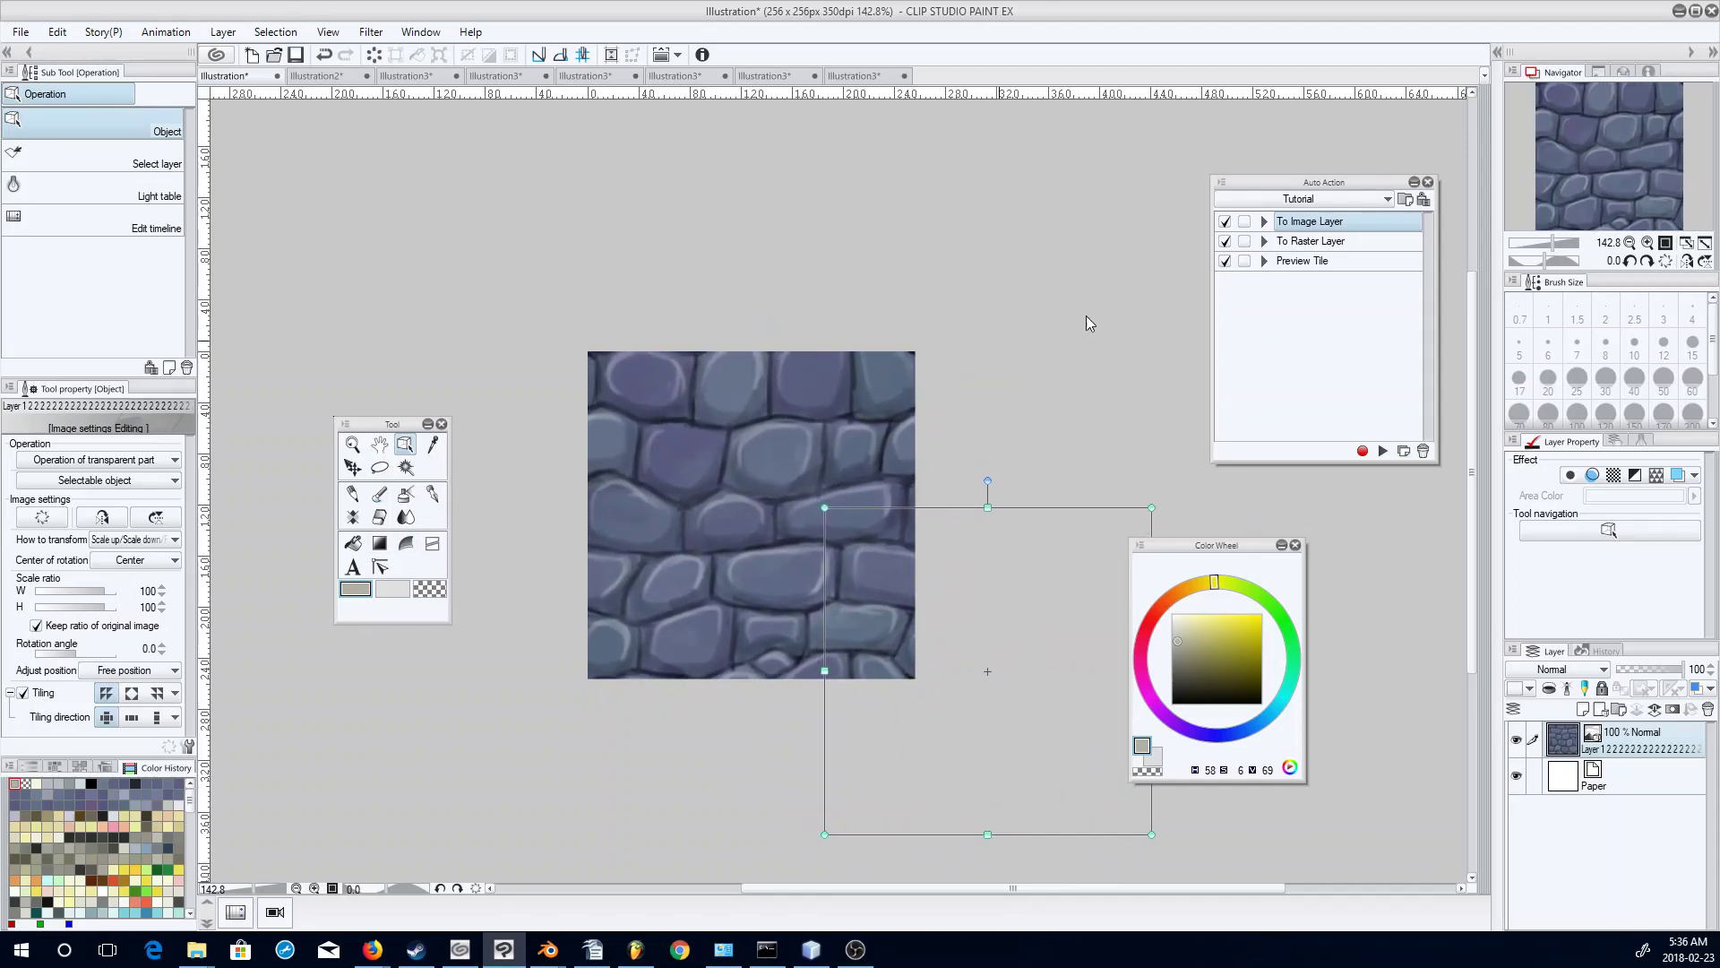
Run the To Raster Layer action on the shifted pattern and create a fresh Screen-mode layer for the remaining highlights.
{"action": "left_click", "coordinate": [1326, 242]}
{"action": "left_click", "coordinate": [1382, 450]}
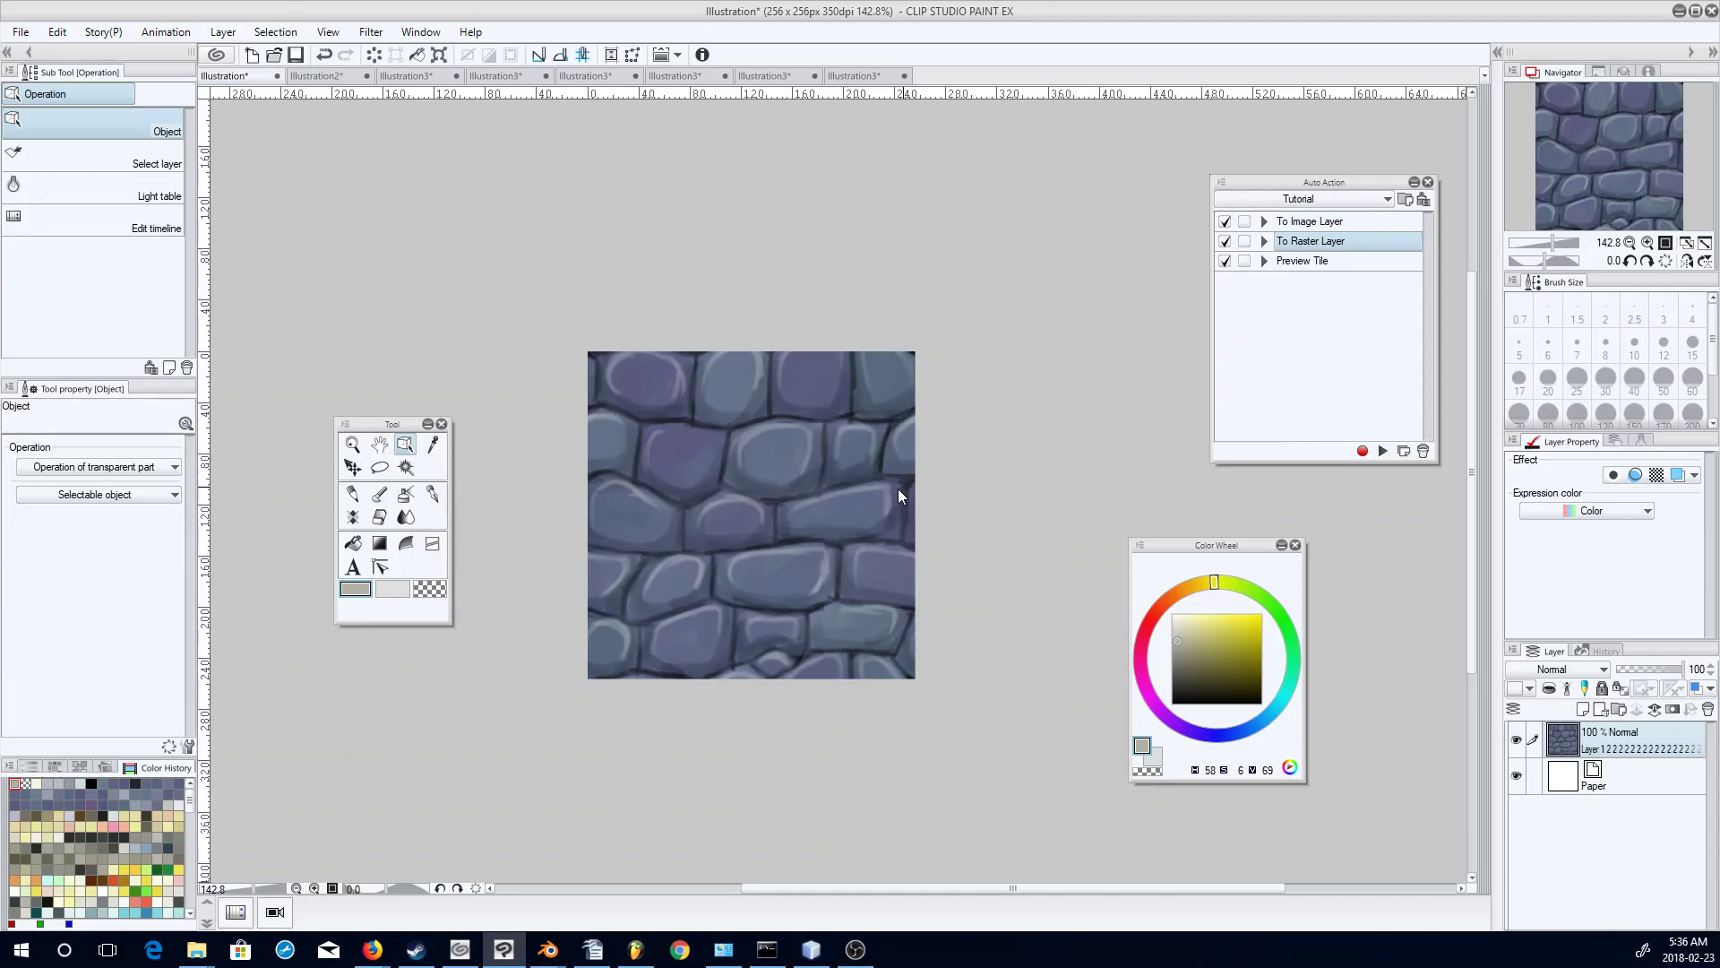
{"action": "left_click_drag", "start_coordinate": [653, 433], "coordinate": [684, 437]}
{"action": "key", "text": "ctrl+z"}
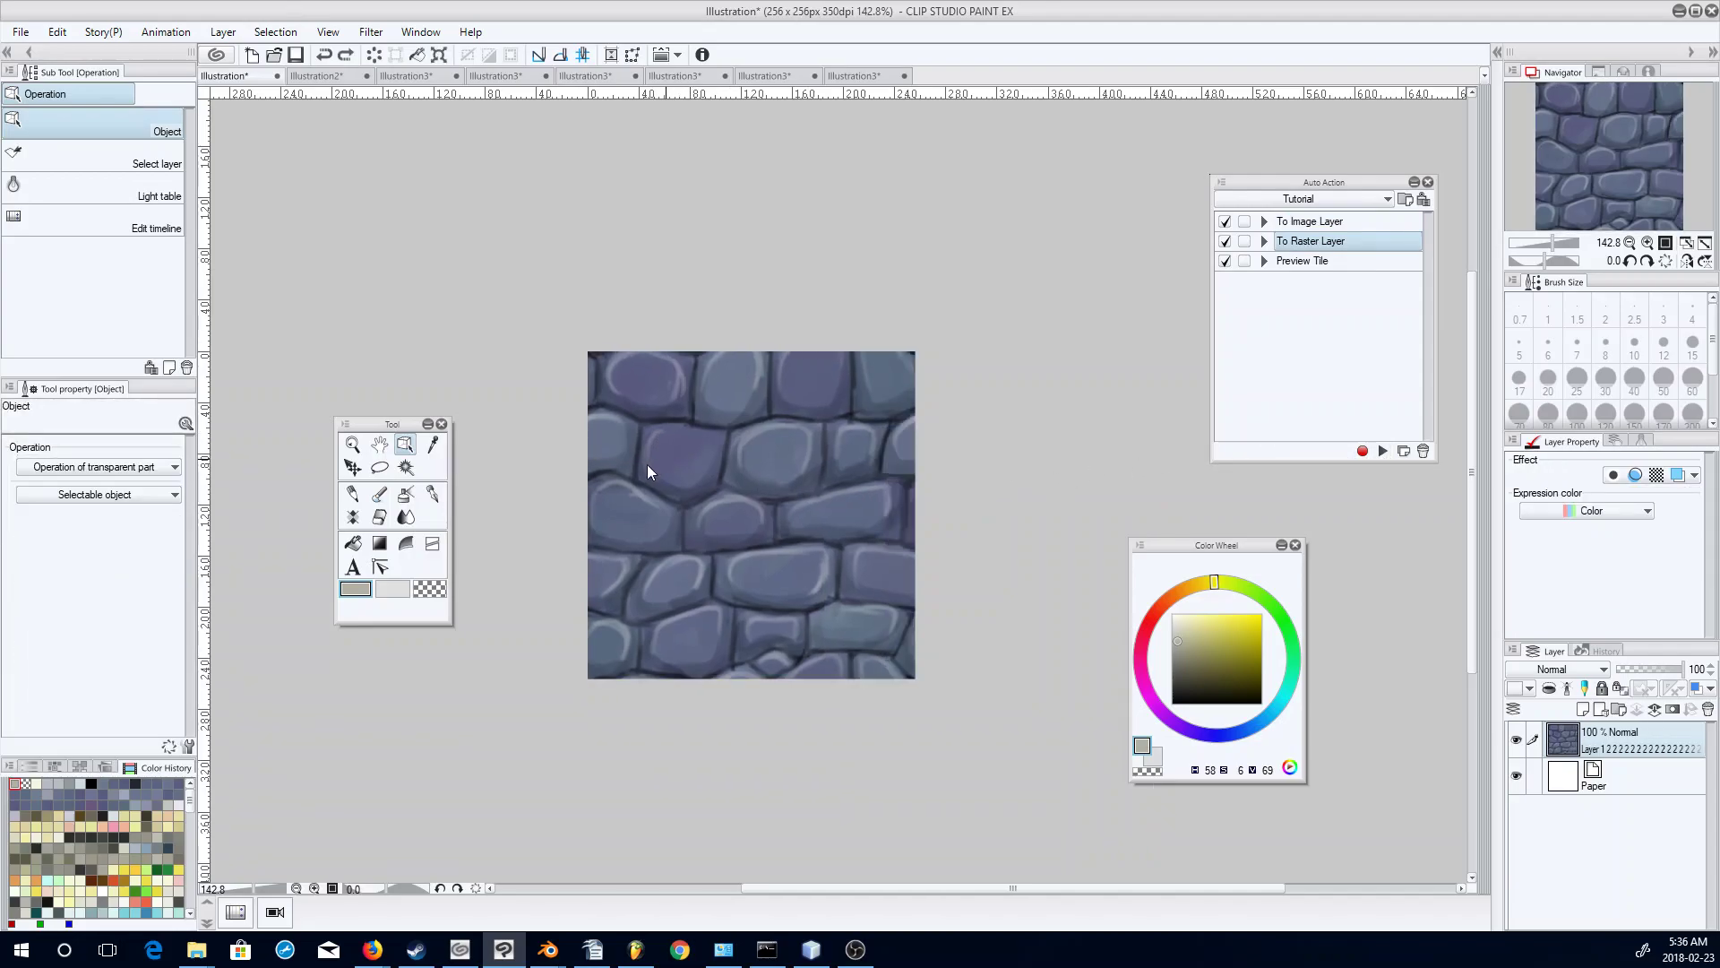
{"action": "left_click", "coordinate": [379, 496]}
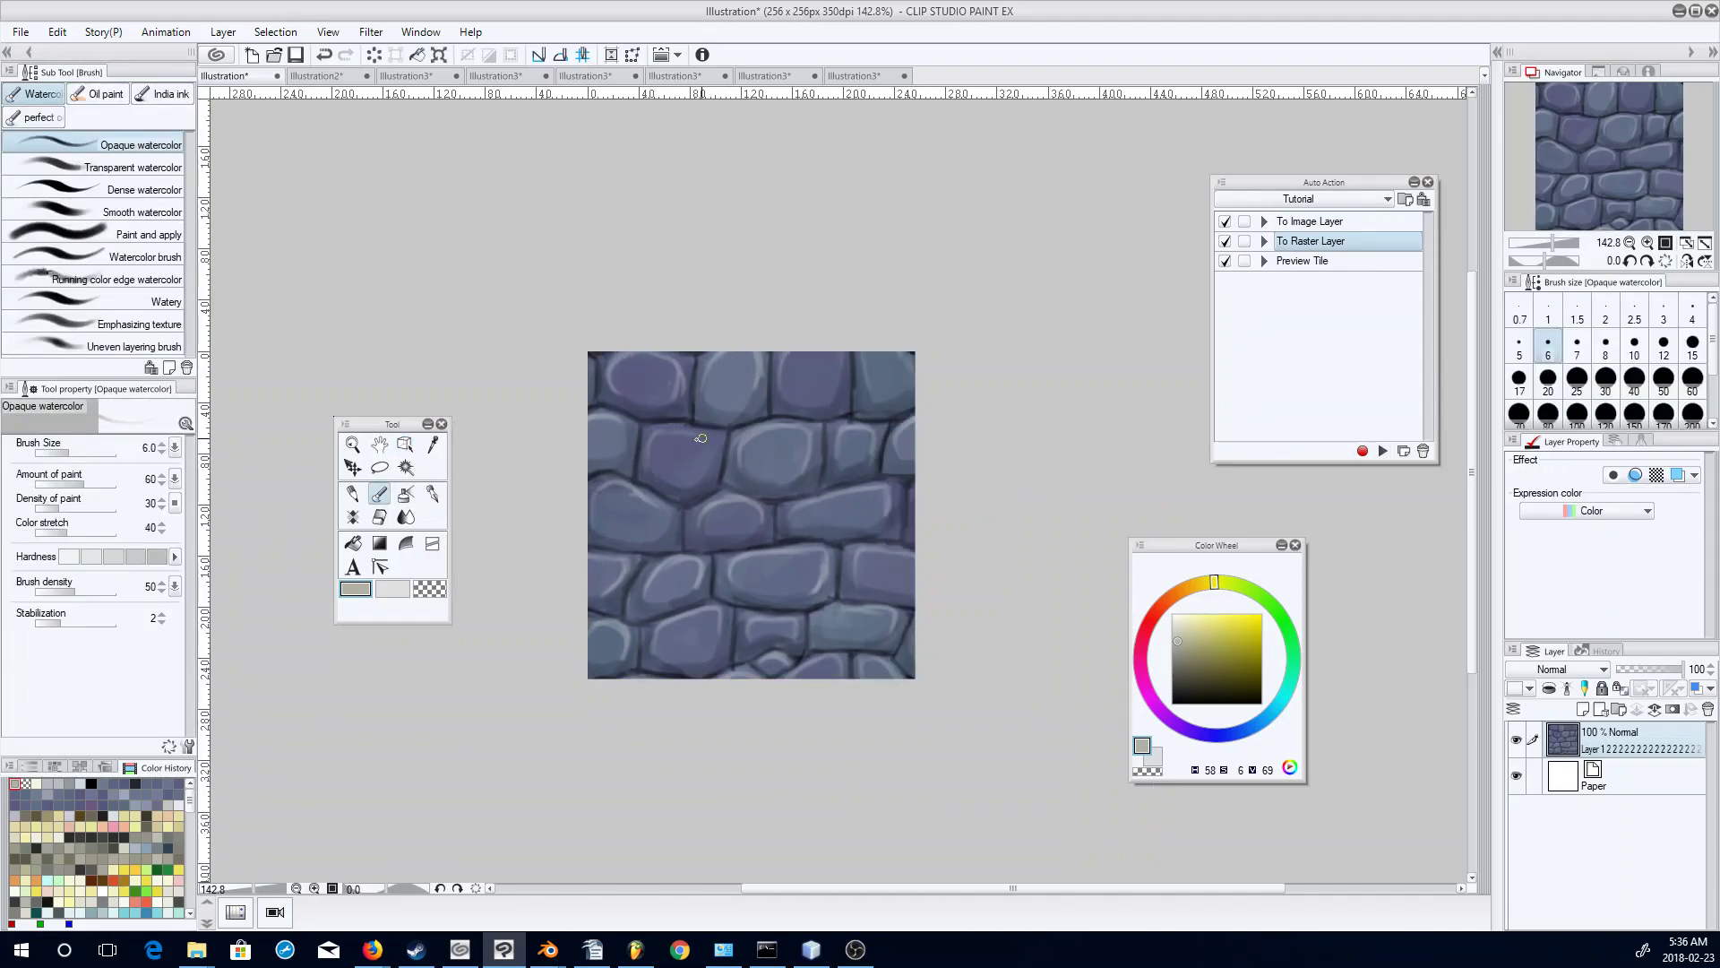
{"action": "key", "text": "ctrl+z"}
{"action": "left_click", "coordinate": [1583, 708]}
{"action": "left_click", "coordinate": [1577, 669]}
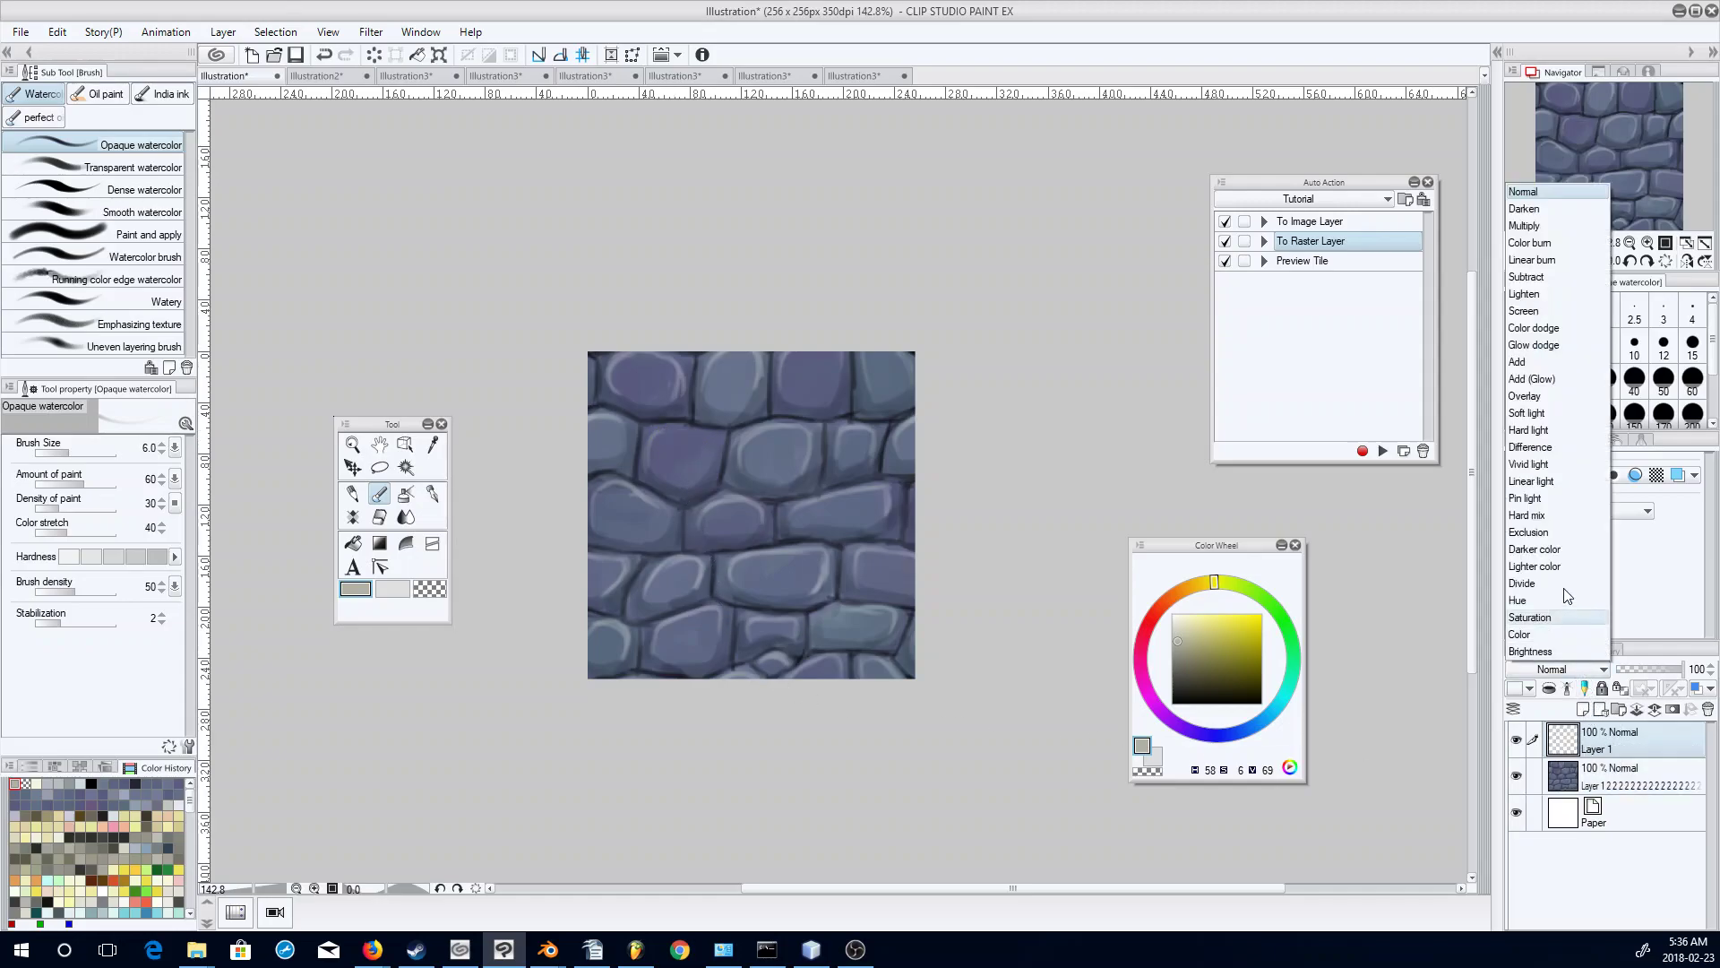
{"action": "left_click", "coordinate": [1539, 311]}
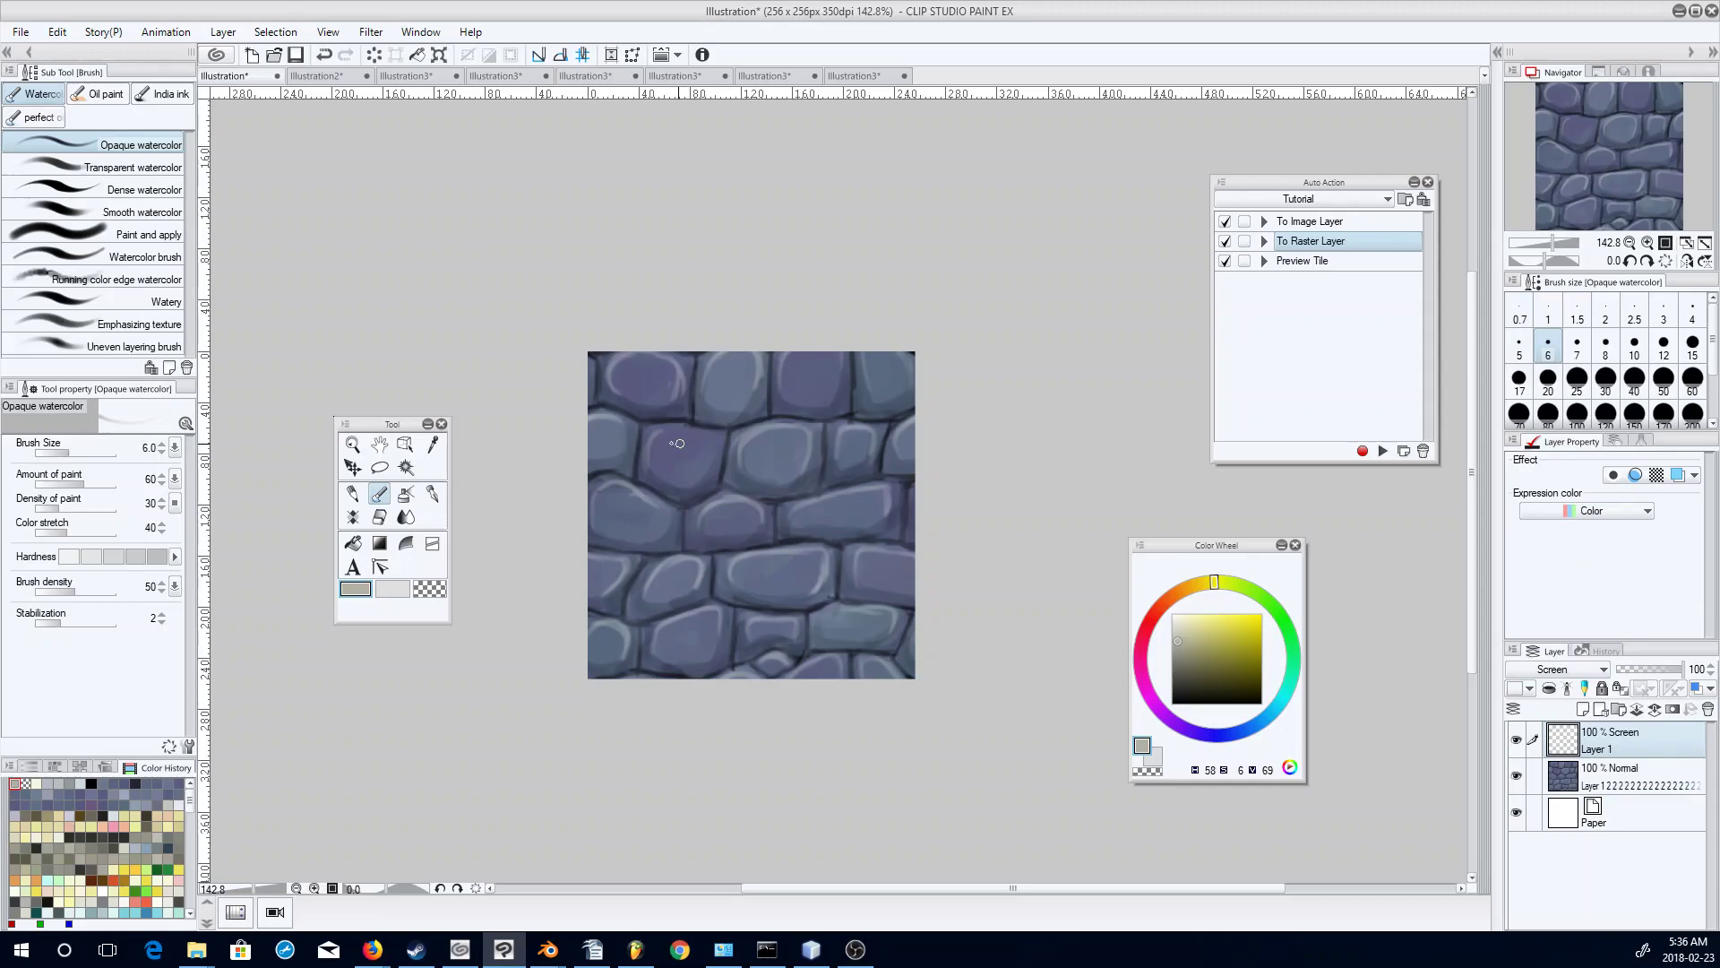
Highlight the edges of the purple brick in the second row, sample the dark blue H 238, S 29, V 37, and merge the Screen layer down.
{"action": "left_click_drag", "start_coordinate": [708, 451], "coordinate": [715, 462]}
{"action": "mouse_move", "coordinate": [695, 434]}
{"action": "left_mouse_down"}
{"action": "mouse_move", "coordinate": [656, 434]}
{"action": "mouse_move", "coordinate": [714, 474]}
{"action": "left_mouse_up"}
{"action": "left_click", "coordinate": [763, 537], "text": "alt"}
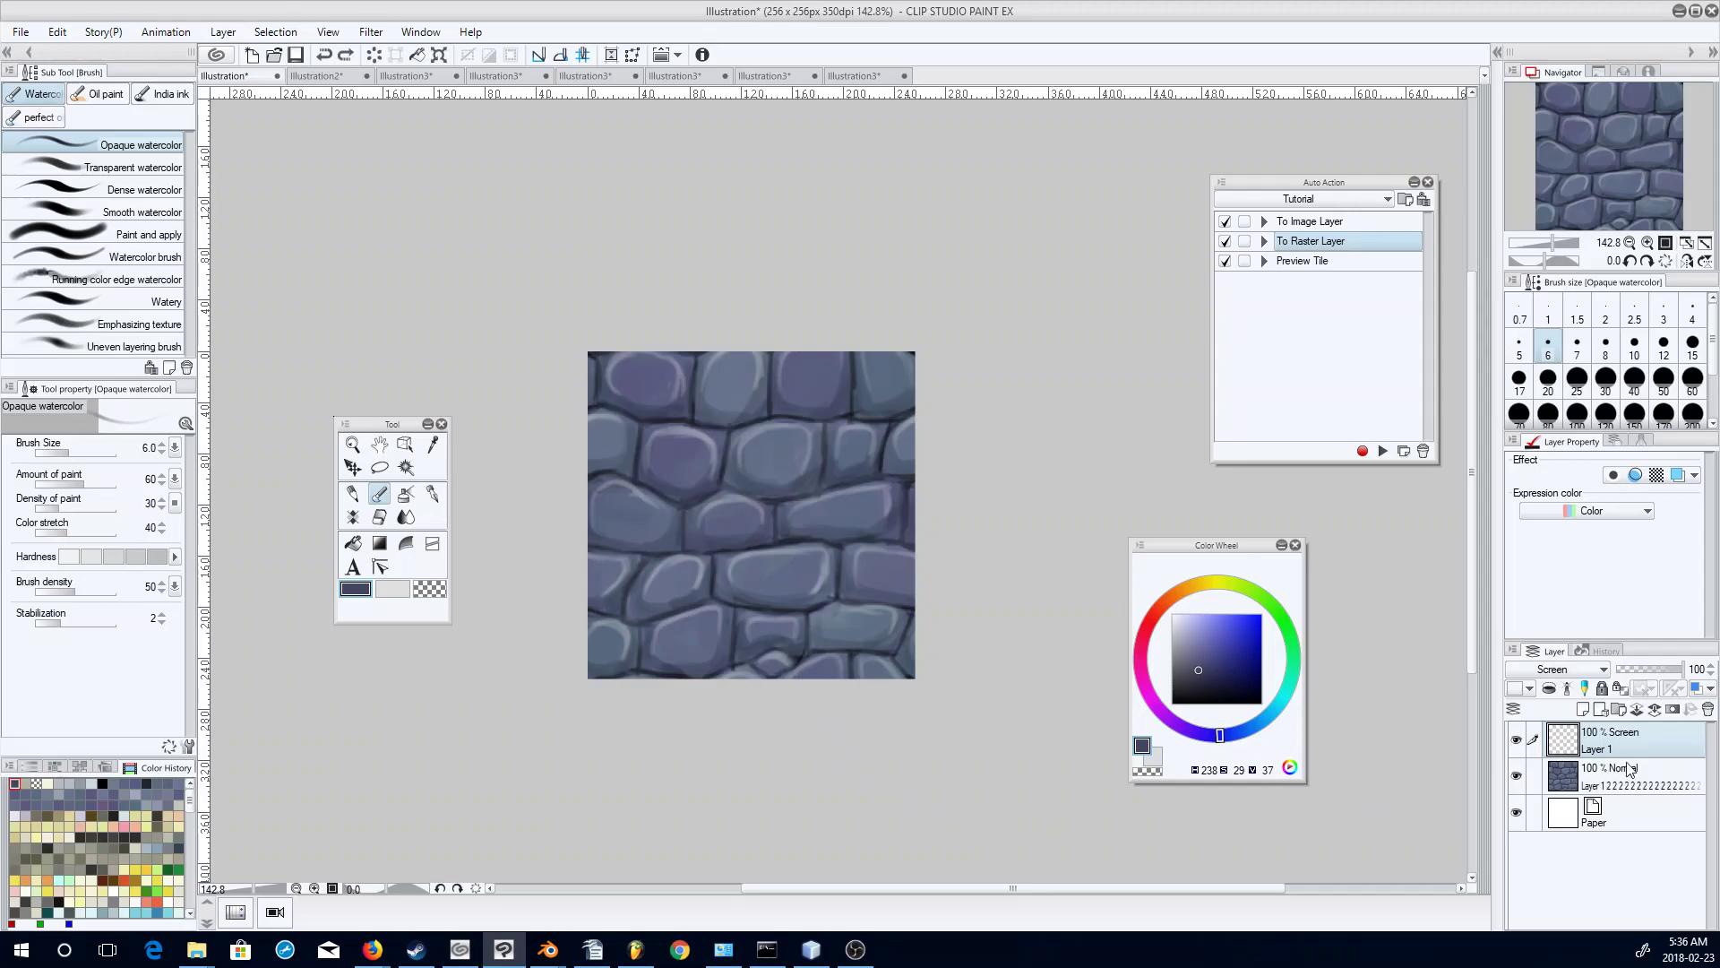
{"action": "left_click", "coordinate": [1649, 711]}
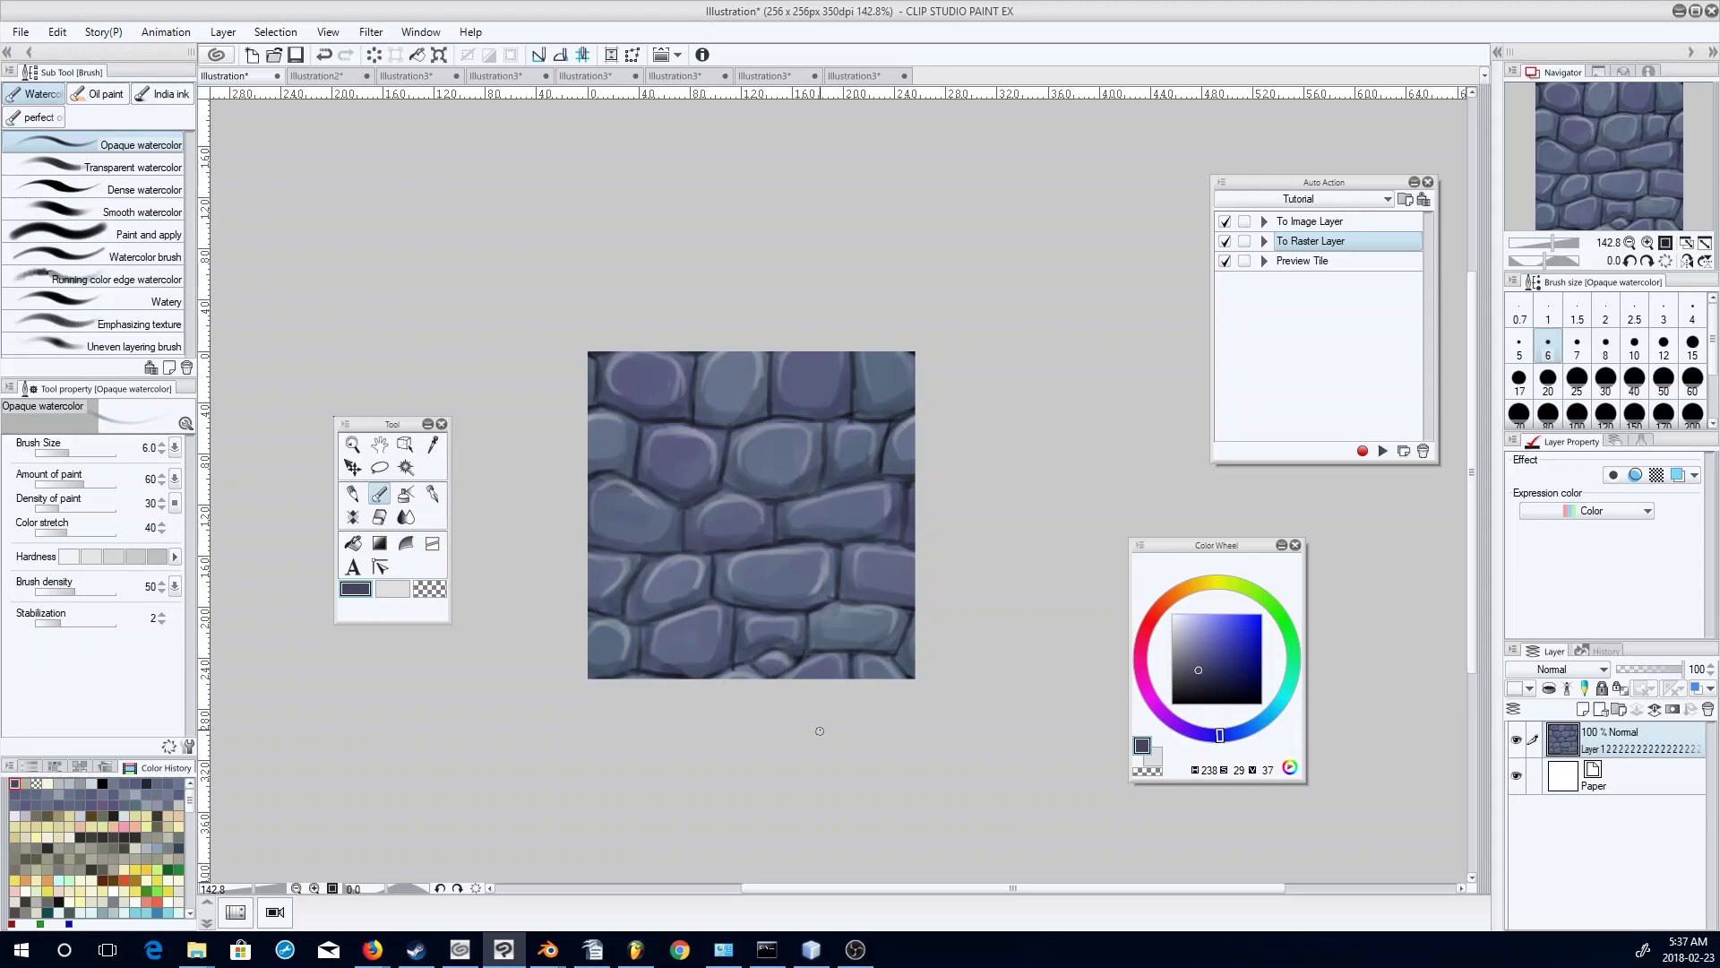
Run the Preview Tile action, turn on tiling for the pasted brick layer on the A4 page, and inspect the repeating pattern up close.
{"action": "left_click", "coordinate": [1337, 262]}
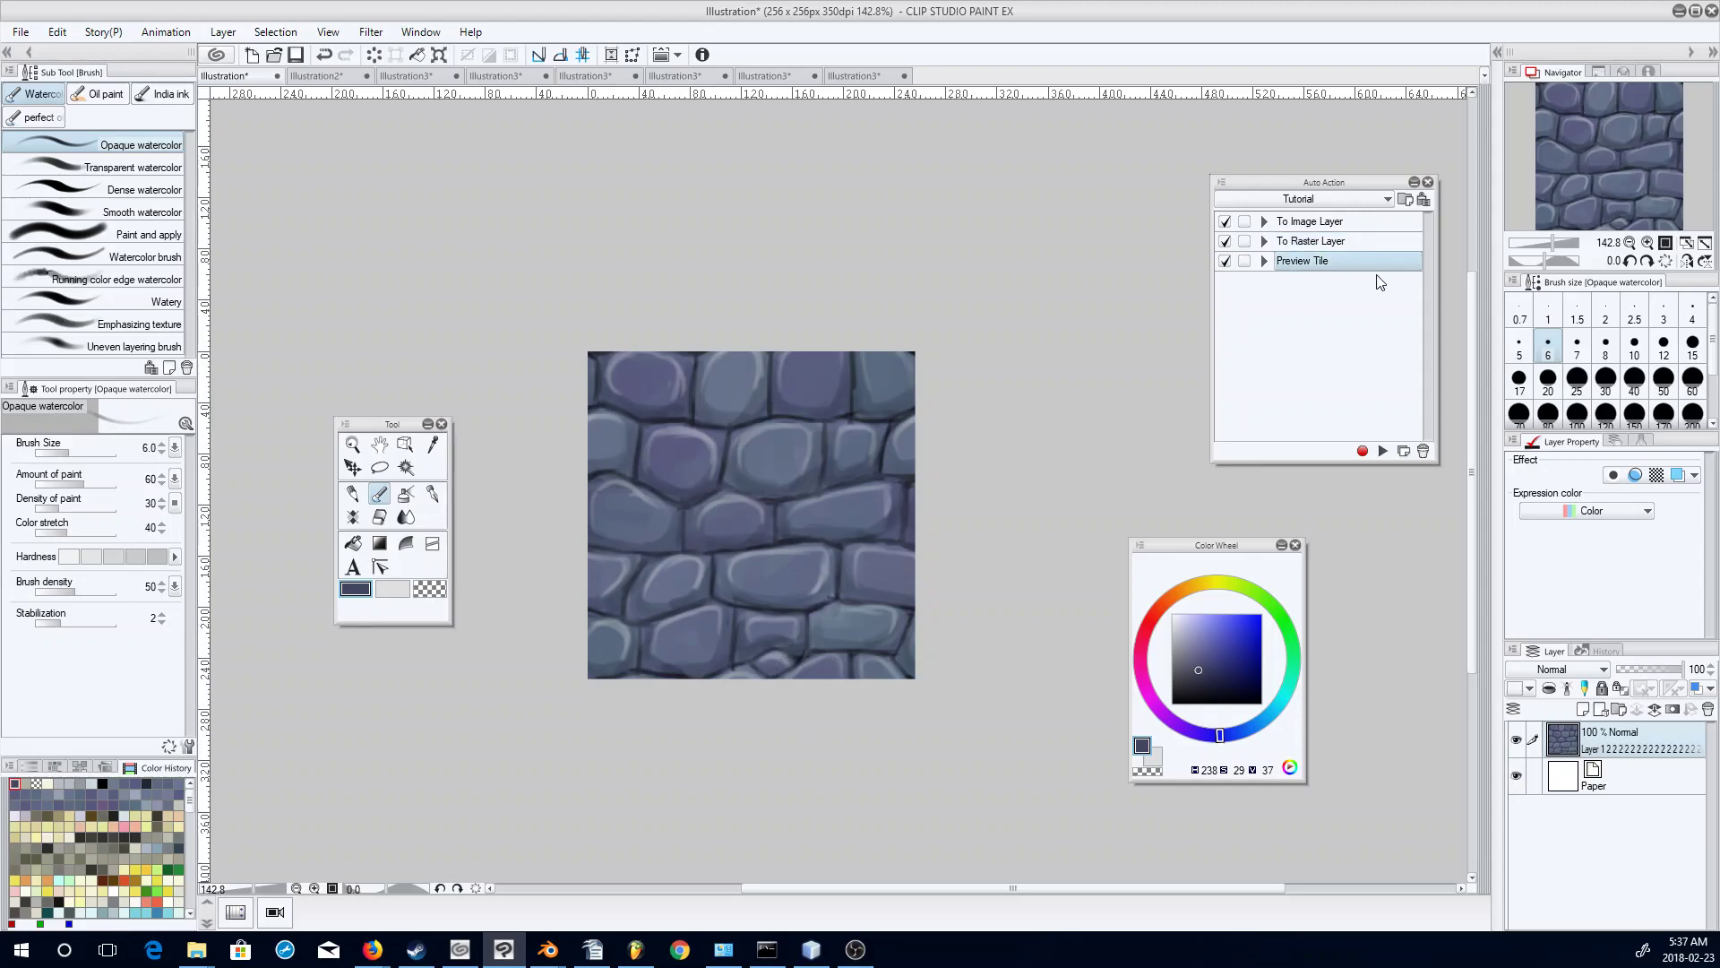
{"action": "left_click", "coordinate": [1382, 451]}
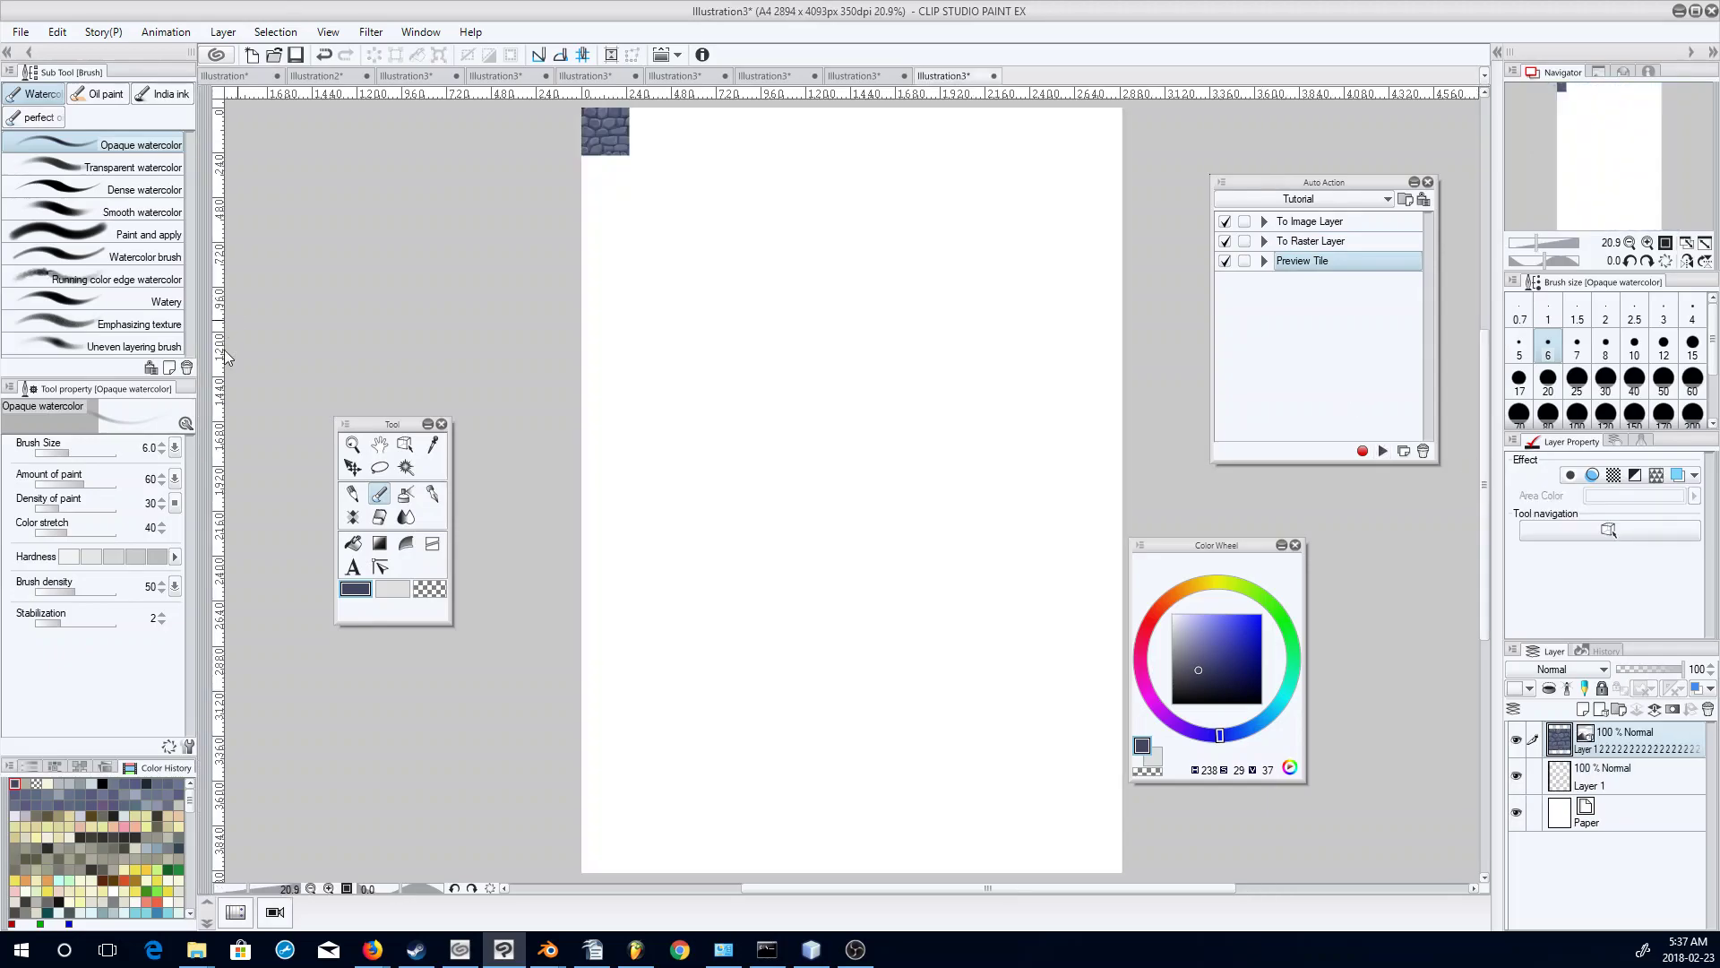
{"action": "left_click", "coordinate": [403, 445]}
{"action": "left_click", "coordinate": [24, 693]}
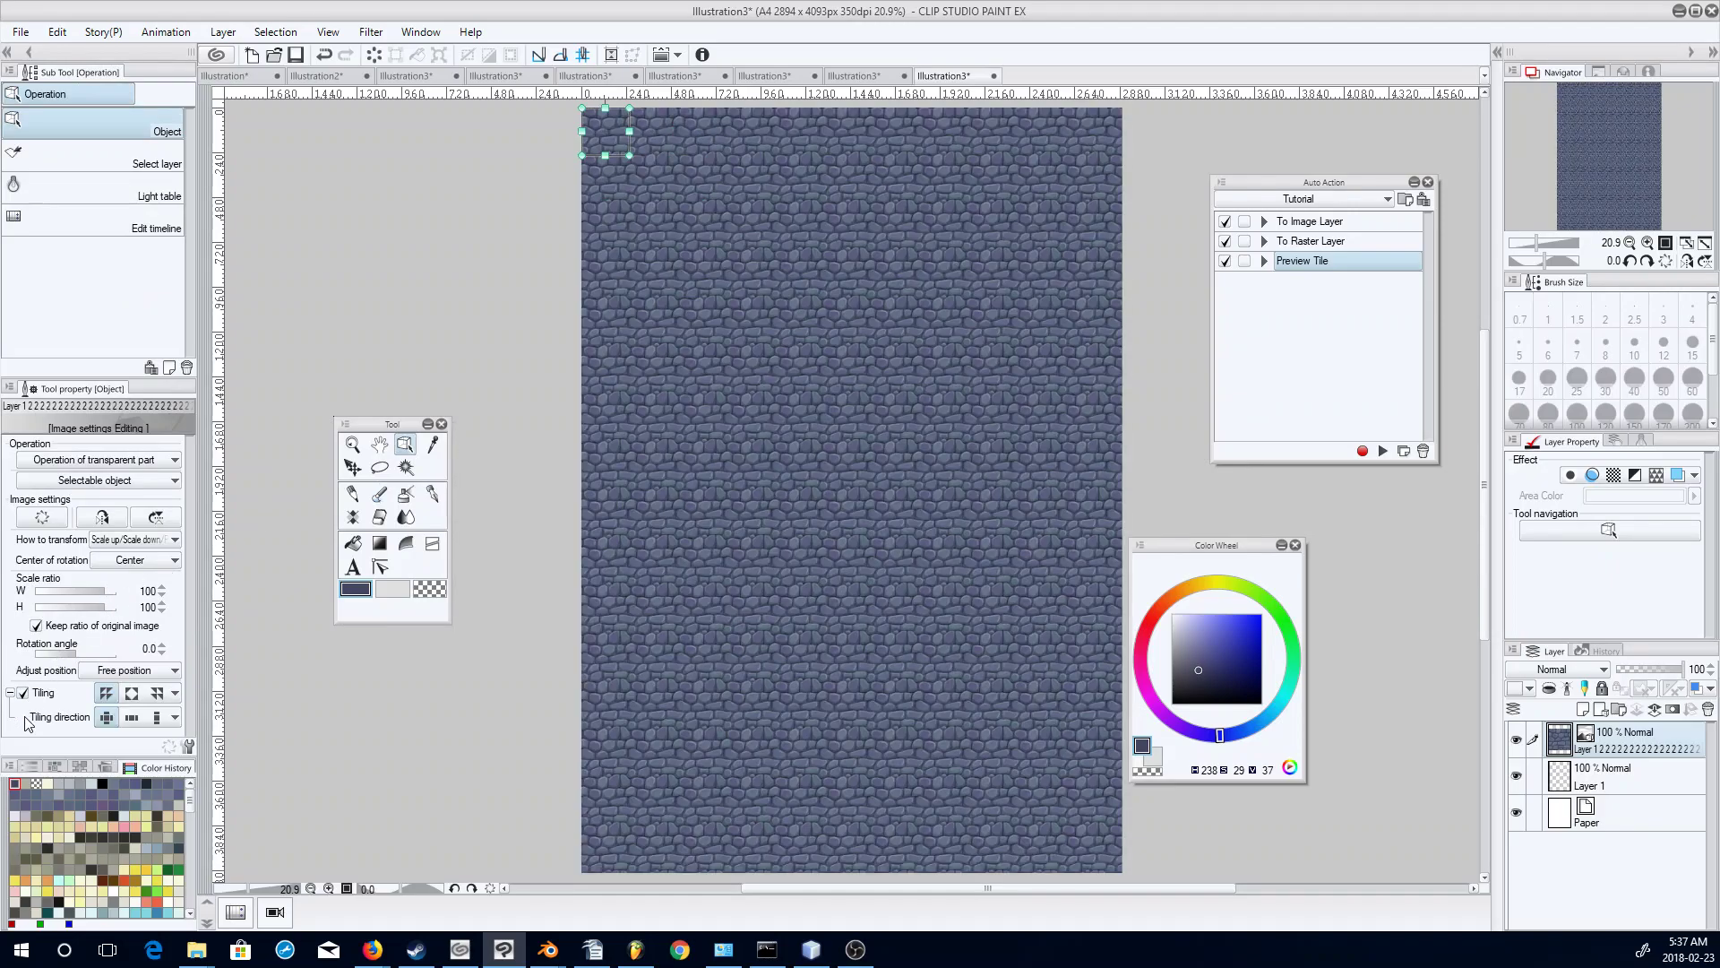
{"action": "left_click", "coordinate": [352, 445]}
{"action": "left_click_drag", "start_coordinate": [737, 499], "coordinate": [755, 430]}
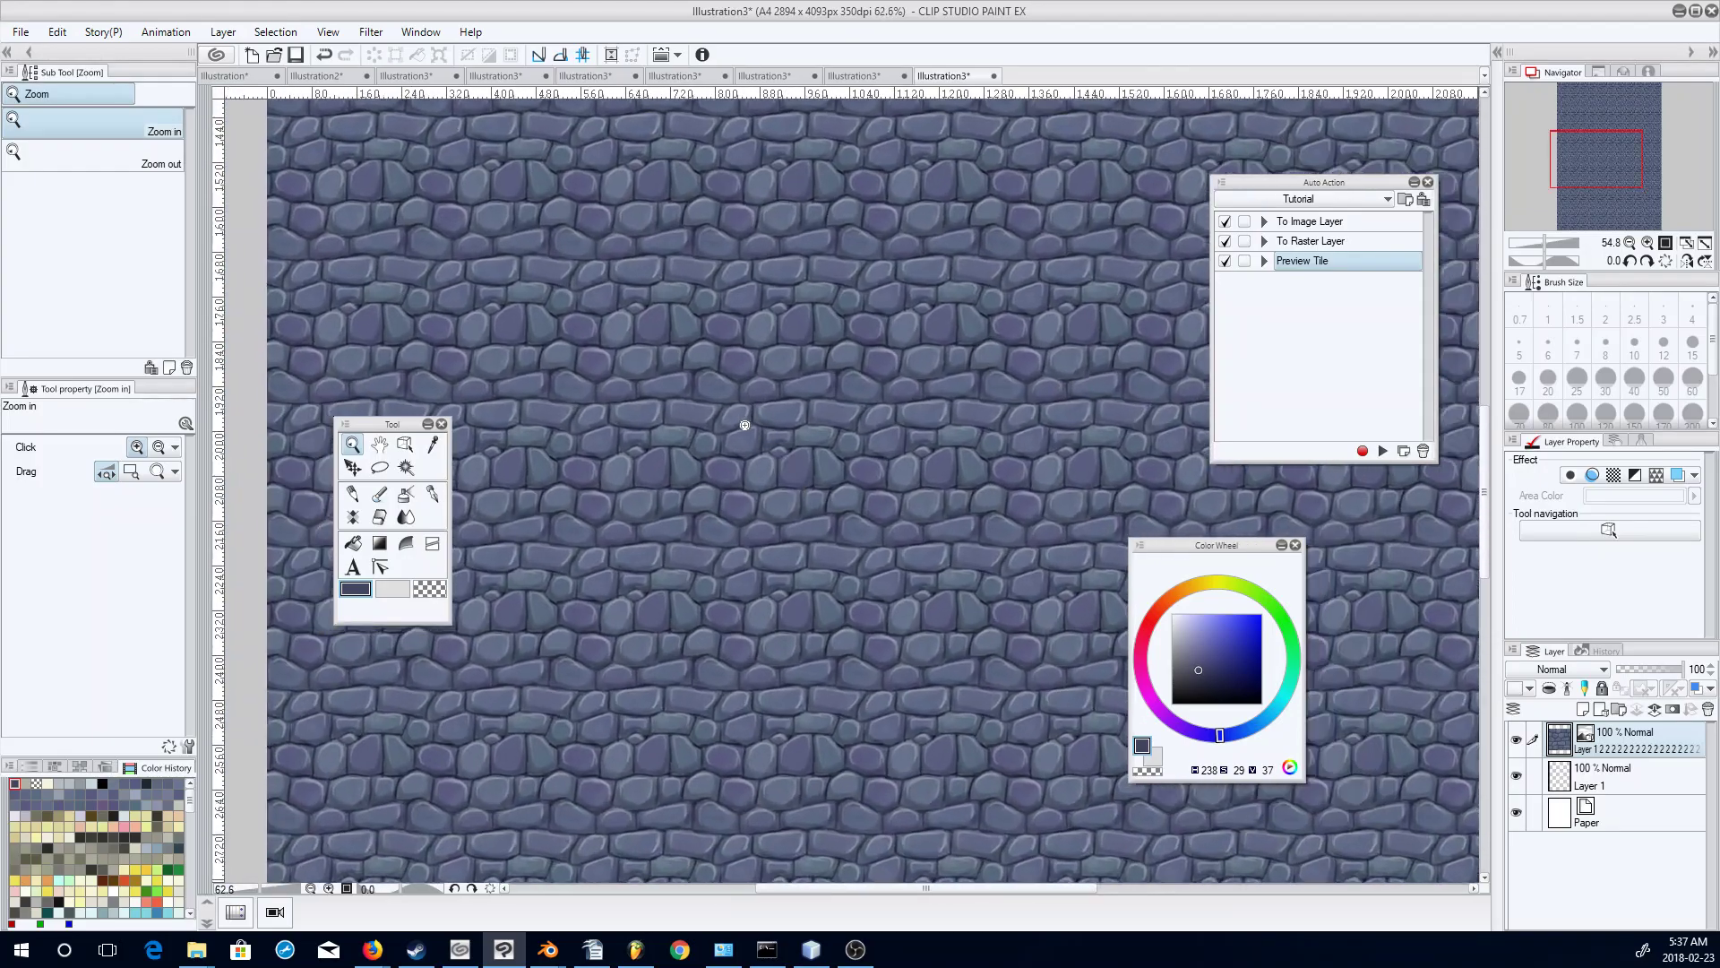
{"action": "left_click", "coordinate": [377, 445]}
{"action": "left_click_drag", "start_coordinate": [905, 364], "coordinate": [787, 409]}
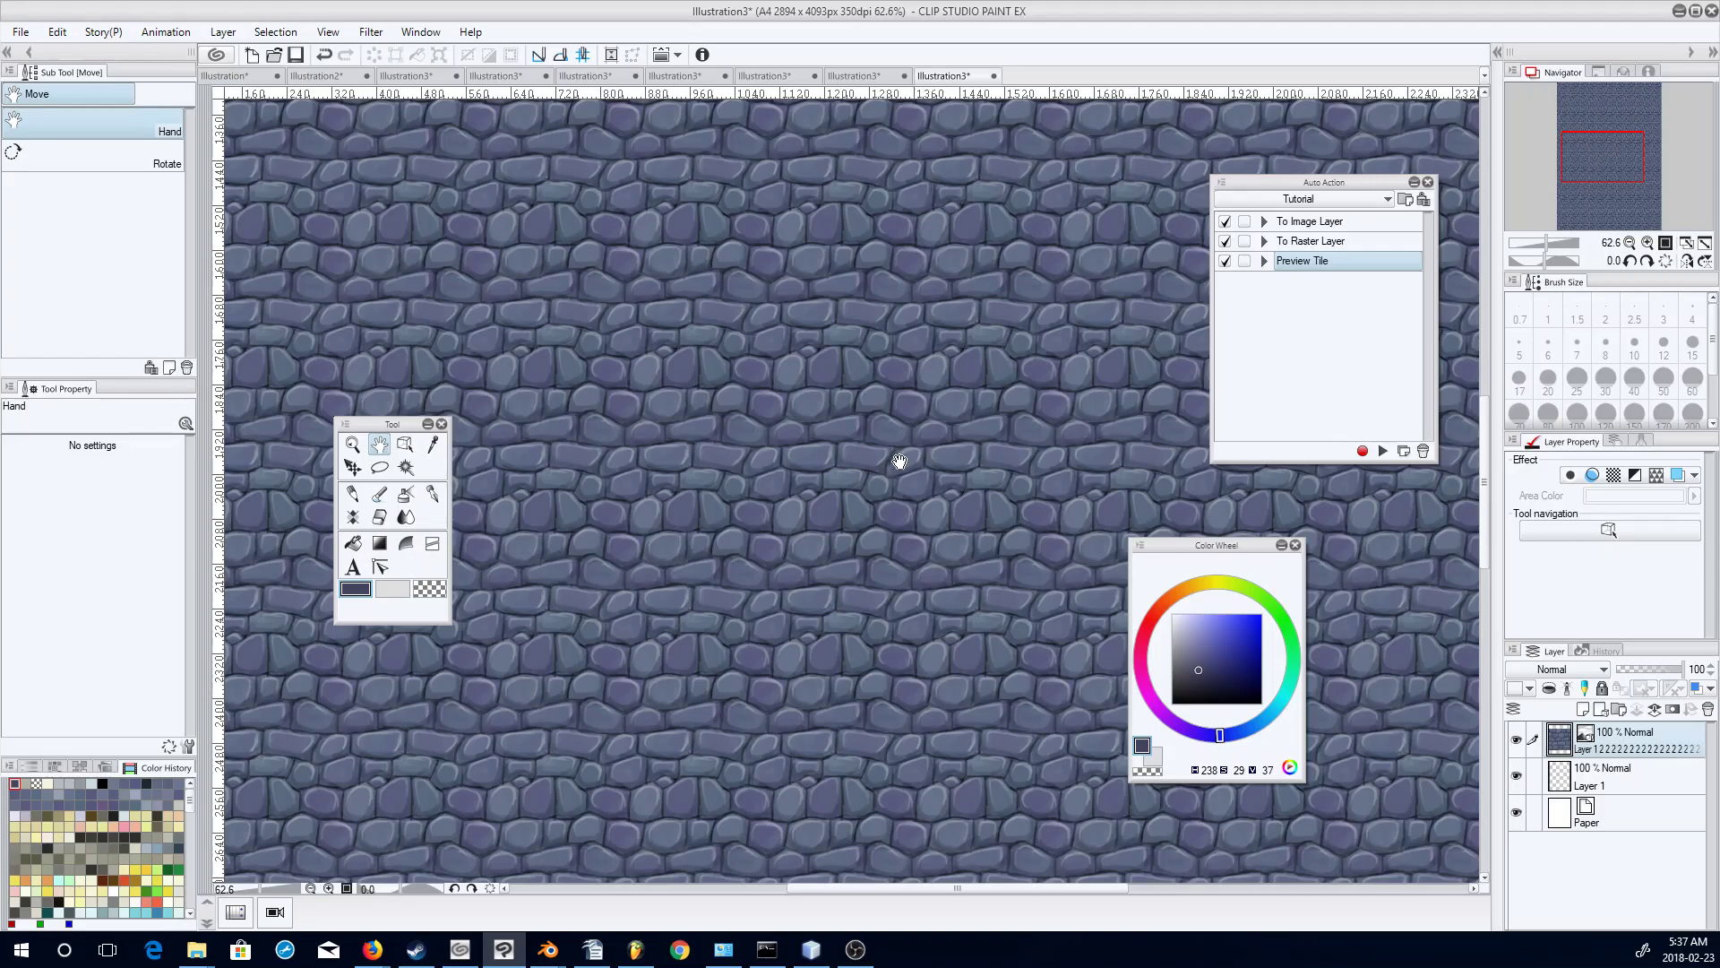
{"action": "scroll", "coordinate": [698, 403], "scroll_direction": "up", "scroll_amount": 5}
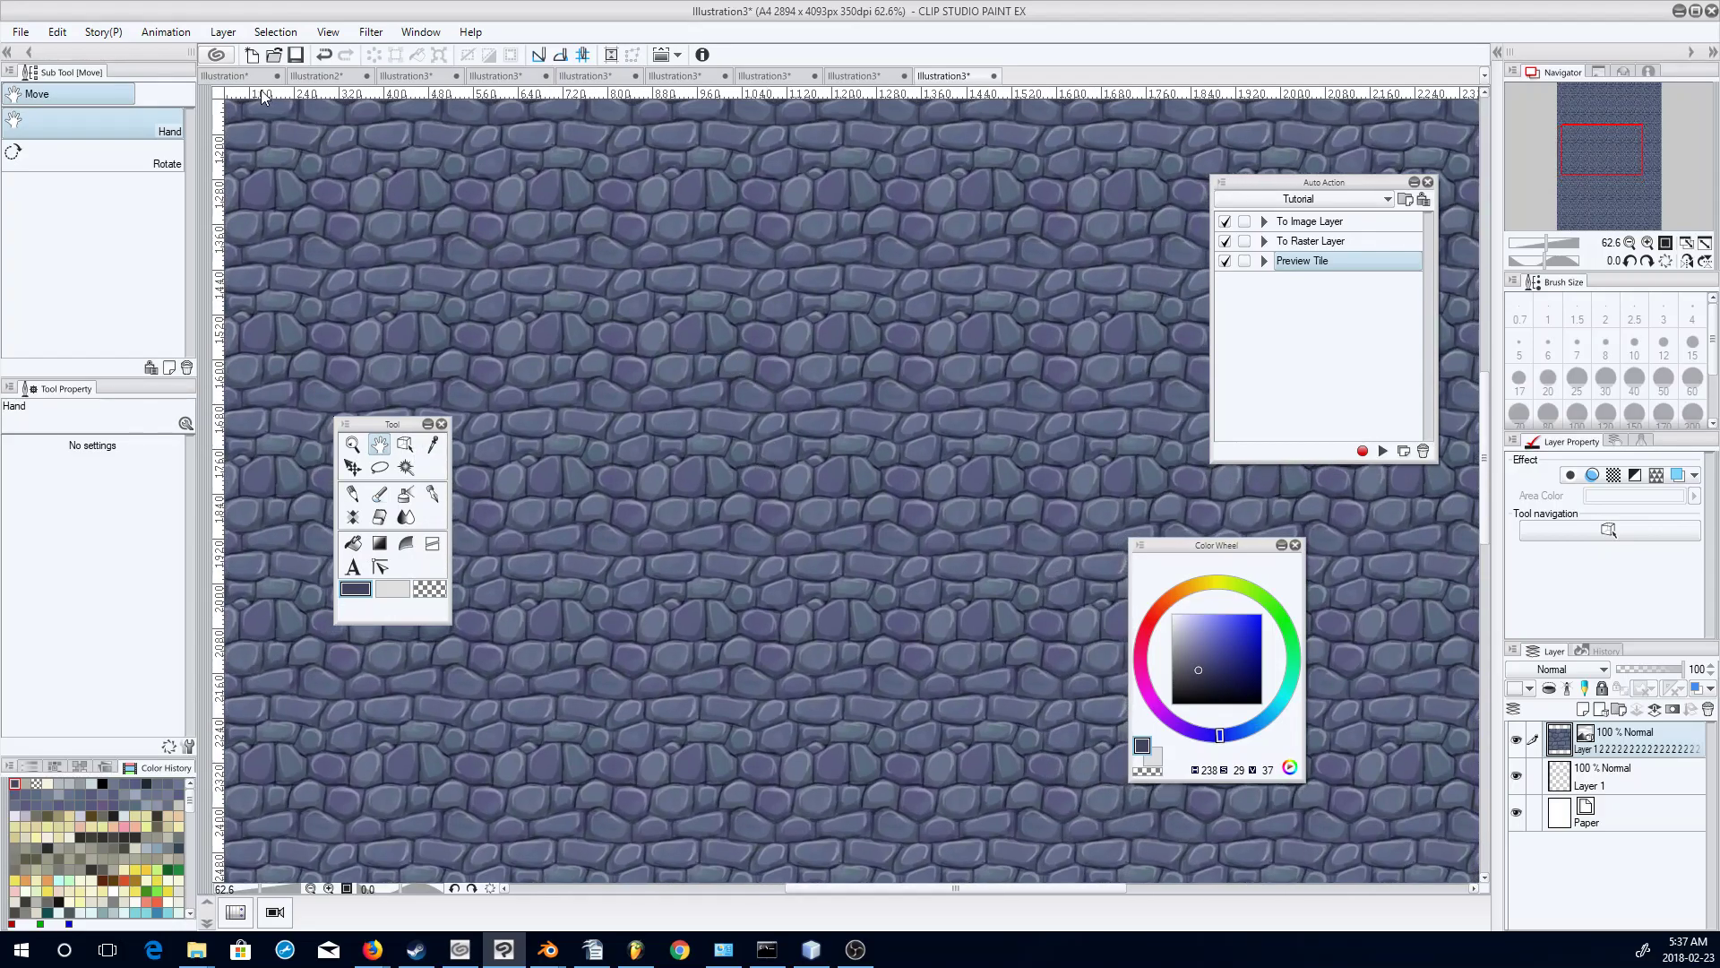
Return to the 256 x 256 px tile, add a new layer, and set the Opaque watercolor brush to black at size 7.
{"action": "left_click", "coordinate": [254, 77]}
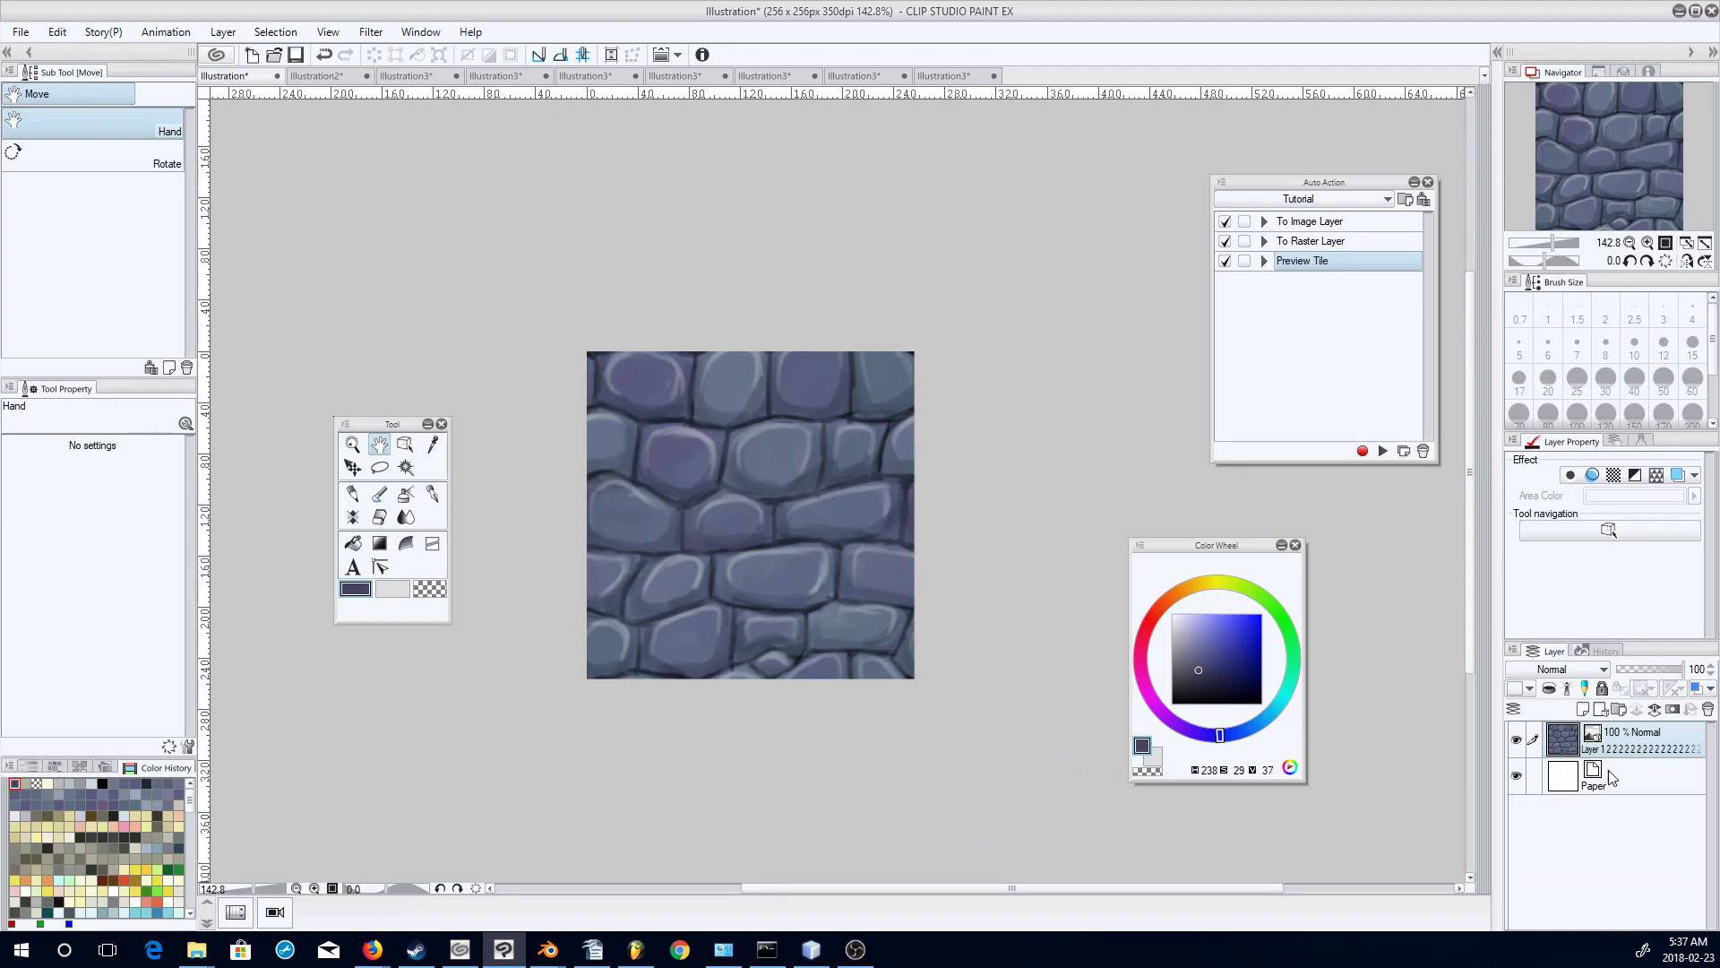
{"action": "left_click", "coordinate": [379, 495]}
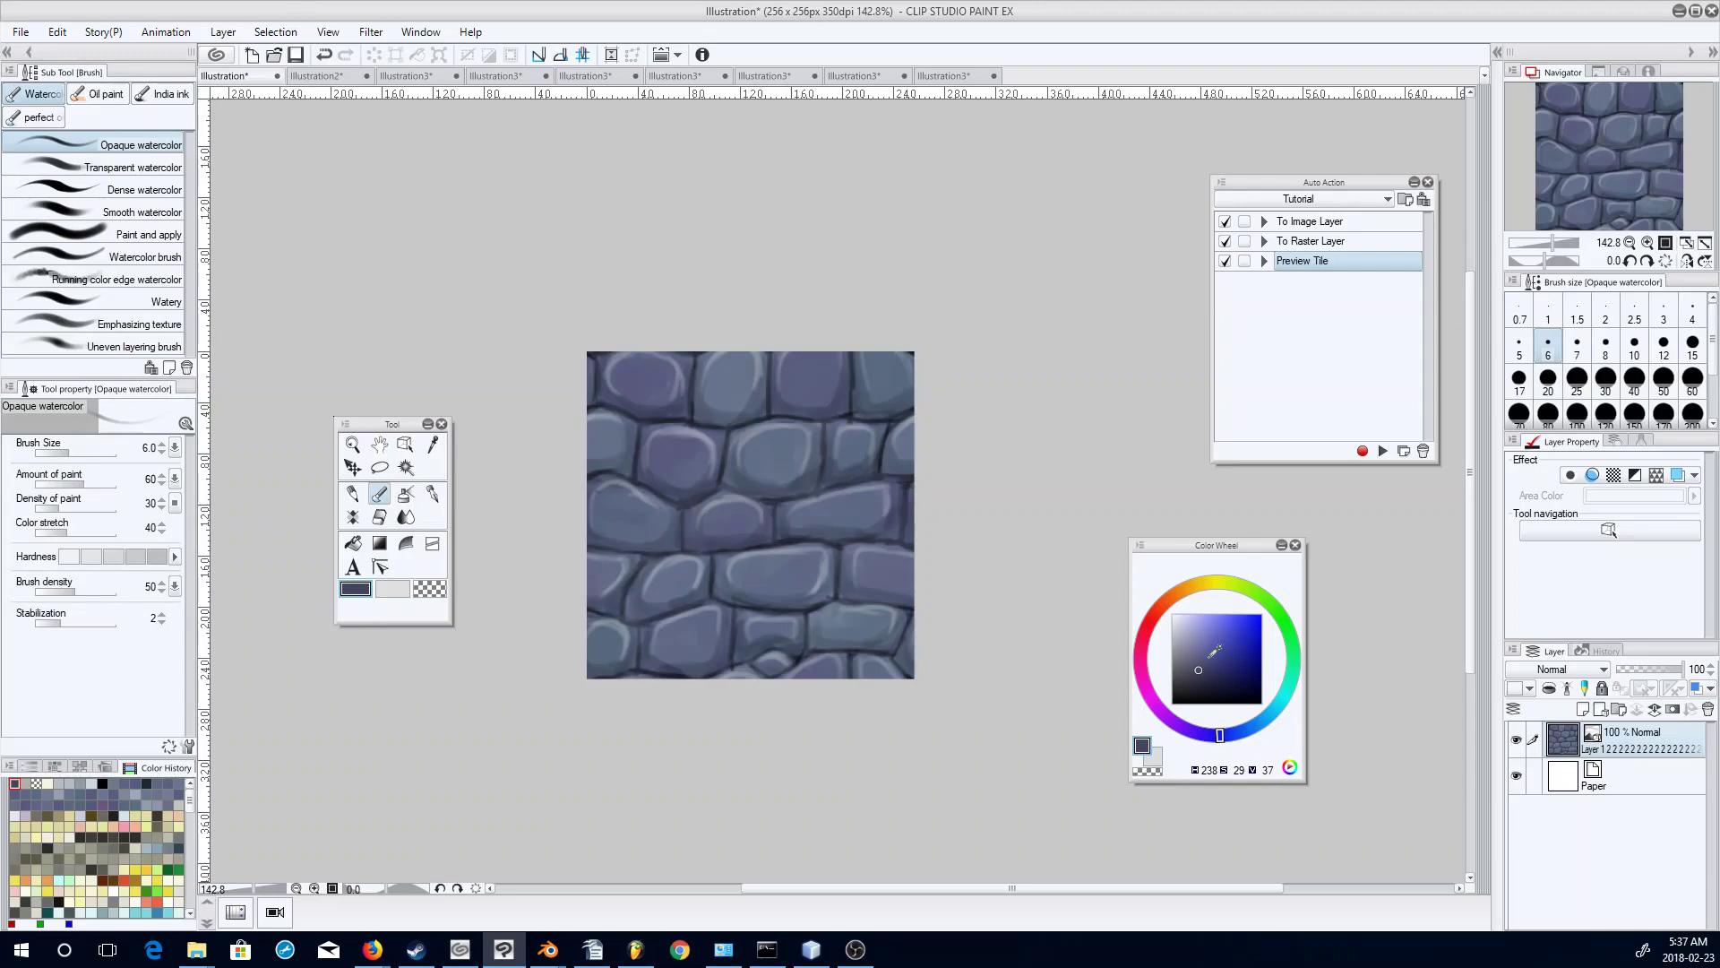
{"action": "left_click", "coordinate": [1583, 708]}
{"action": "left_click", "coordinate": [1172, 704]}
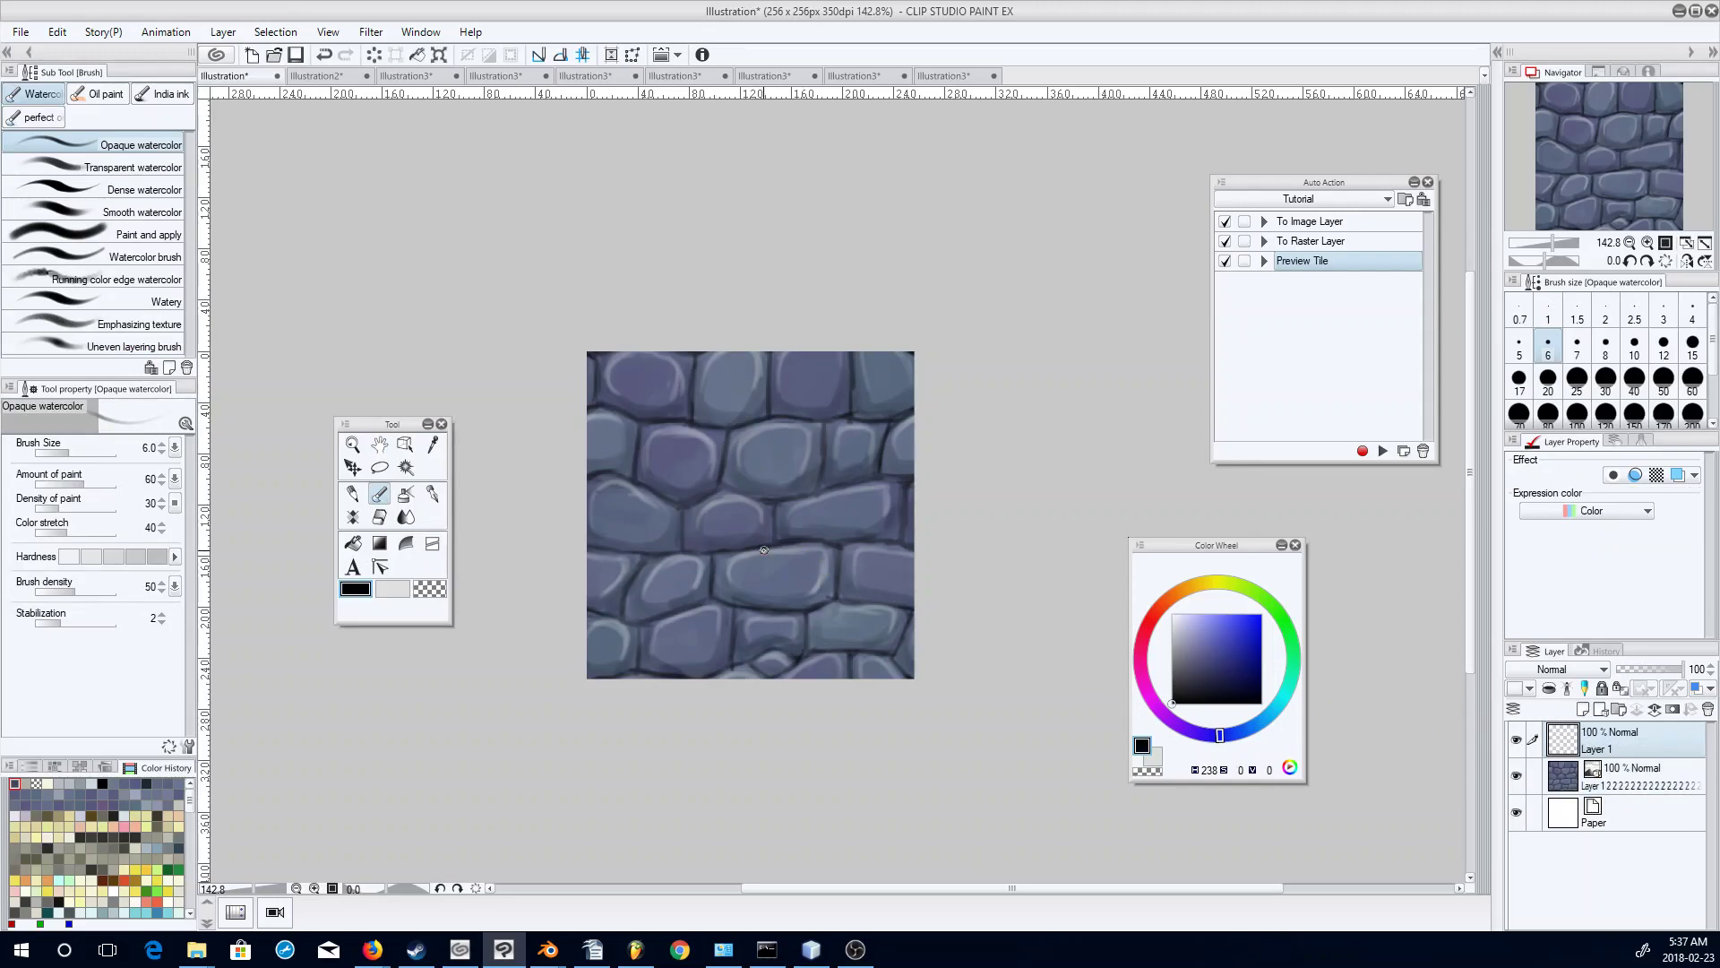
{"action": "key", "text": "bracketright"}
{"action": "key", "text": "bracketright"}
{"action": "key", "text": "bracketleft"}
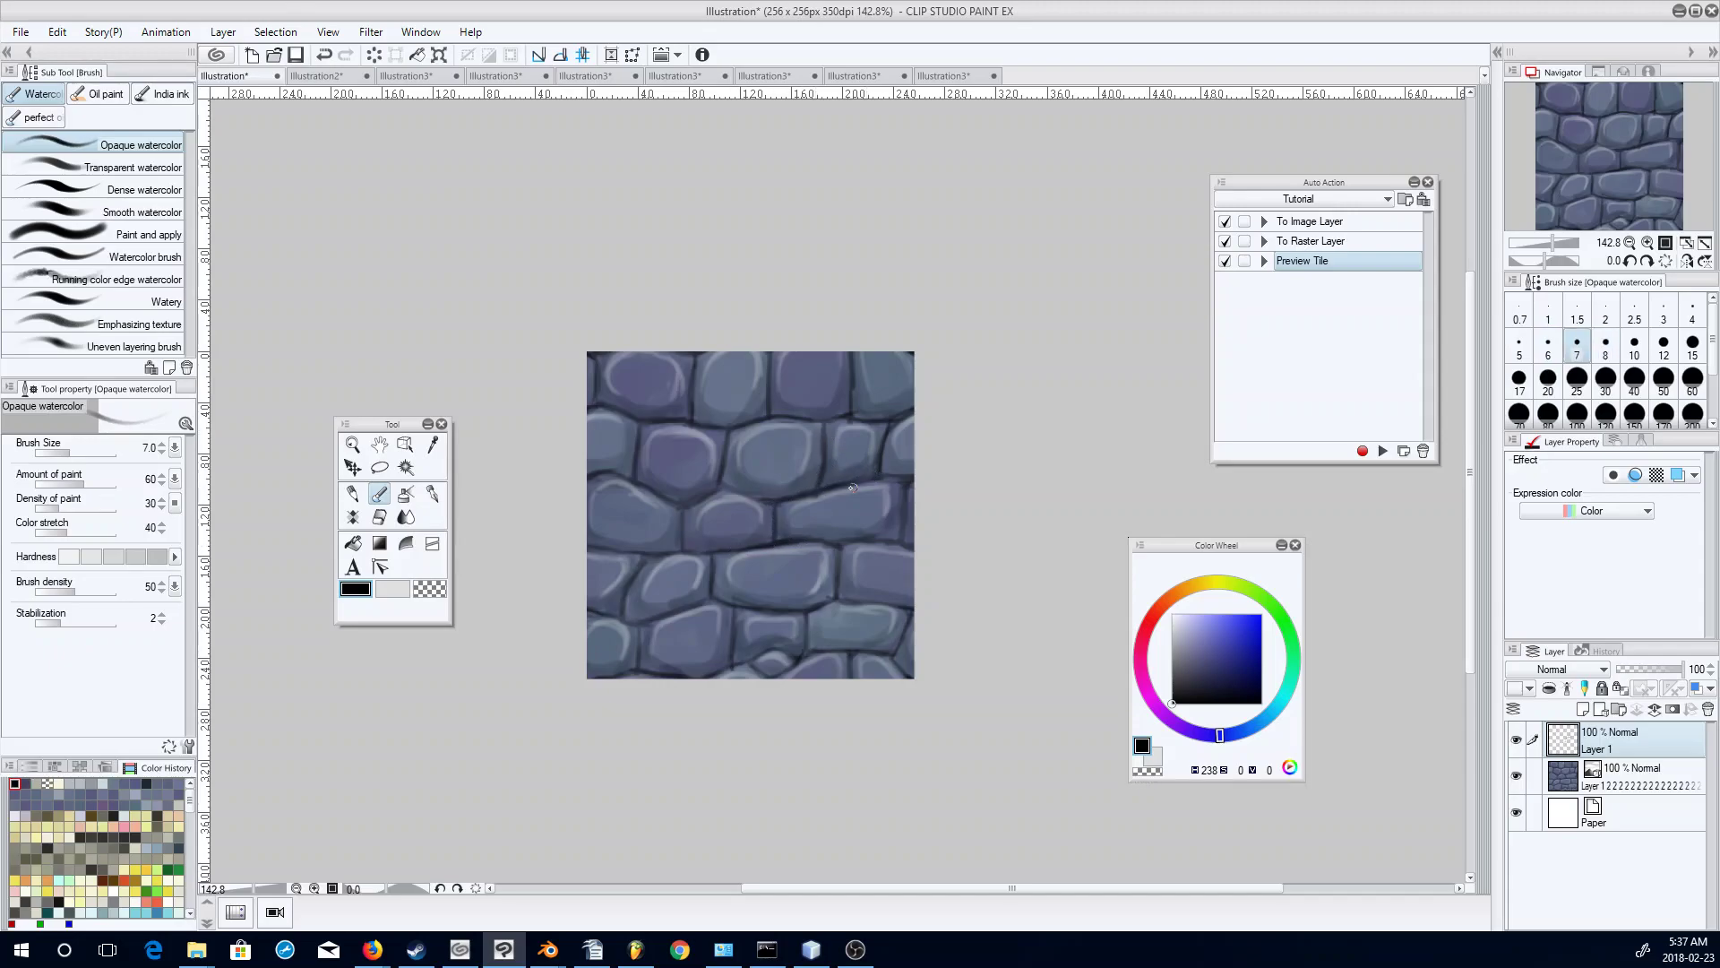
Darken the mortar around the bricks in the upper rows, alternating between black and transparent colour and undoing a stray stroke.
{"action": "key", "text": "c"}
{"action": "key", "text": "c"}
{"action": "key", "text": "c"}
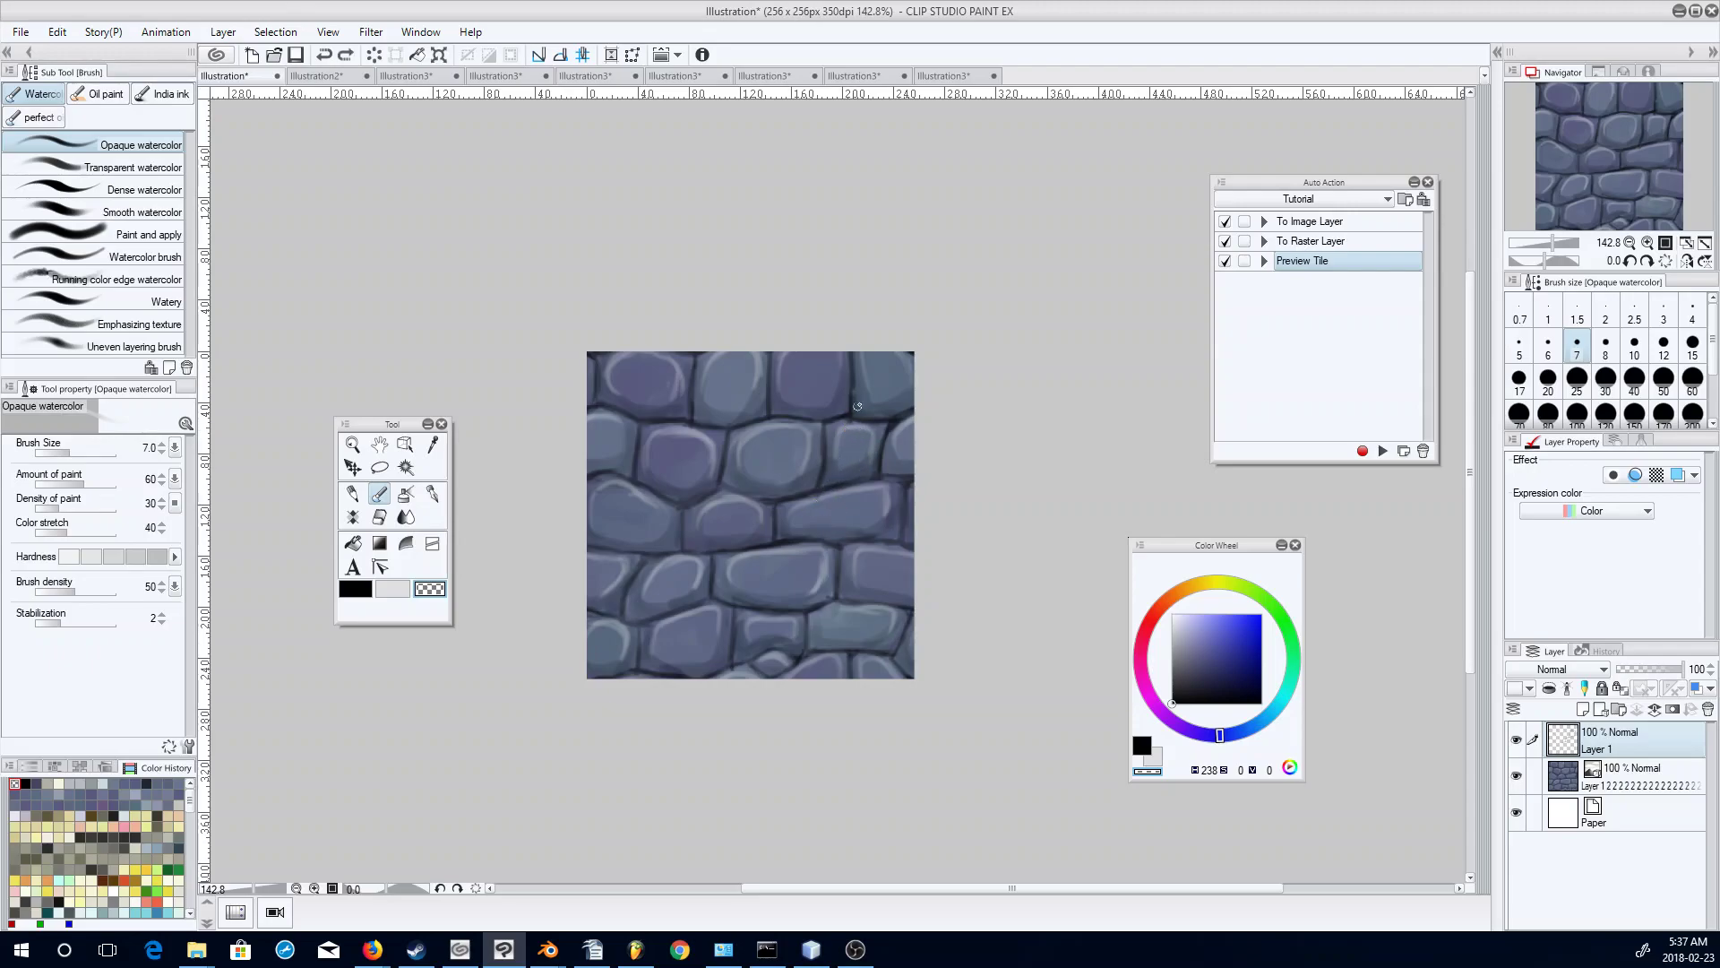
{"action": "left_click_drag", "start_coordinate": [846, 425], "coordinate": [840, 460]}
{"action": "key", "text": "ctrl+z"}
{"action": "left_click", "coordinate": [356, 591]}
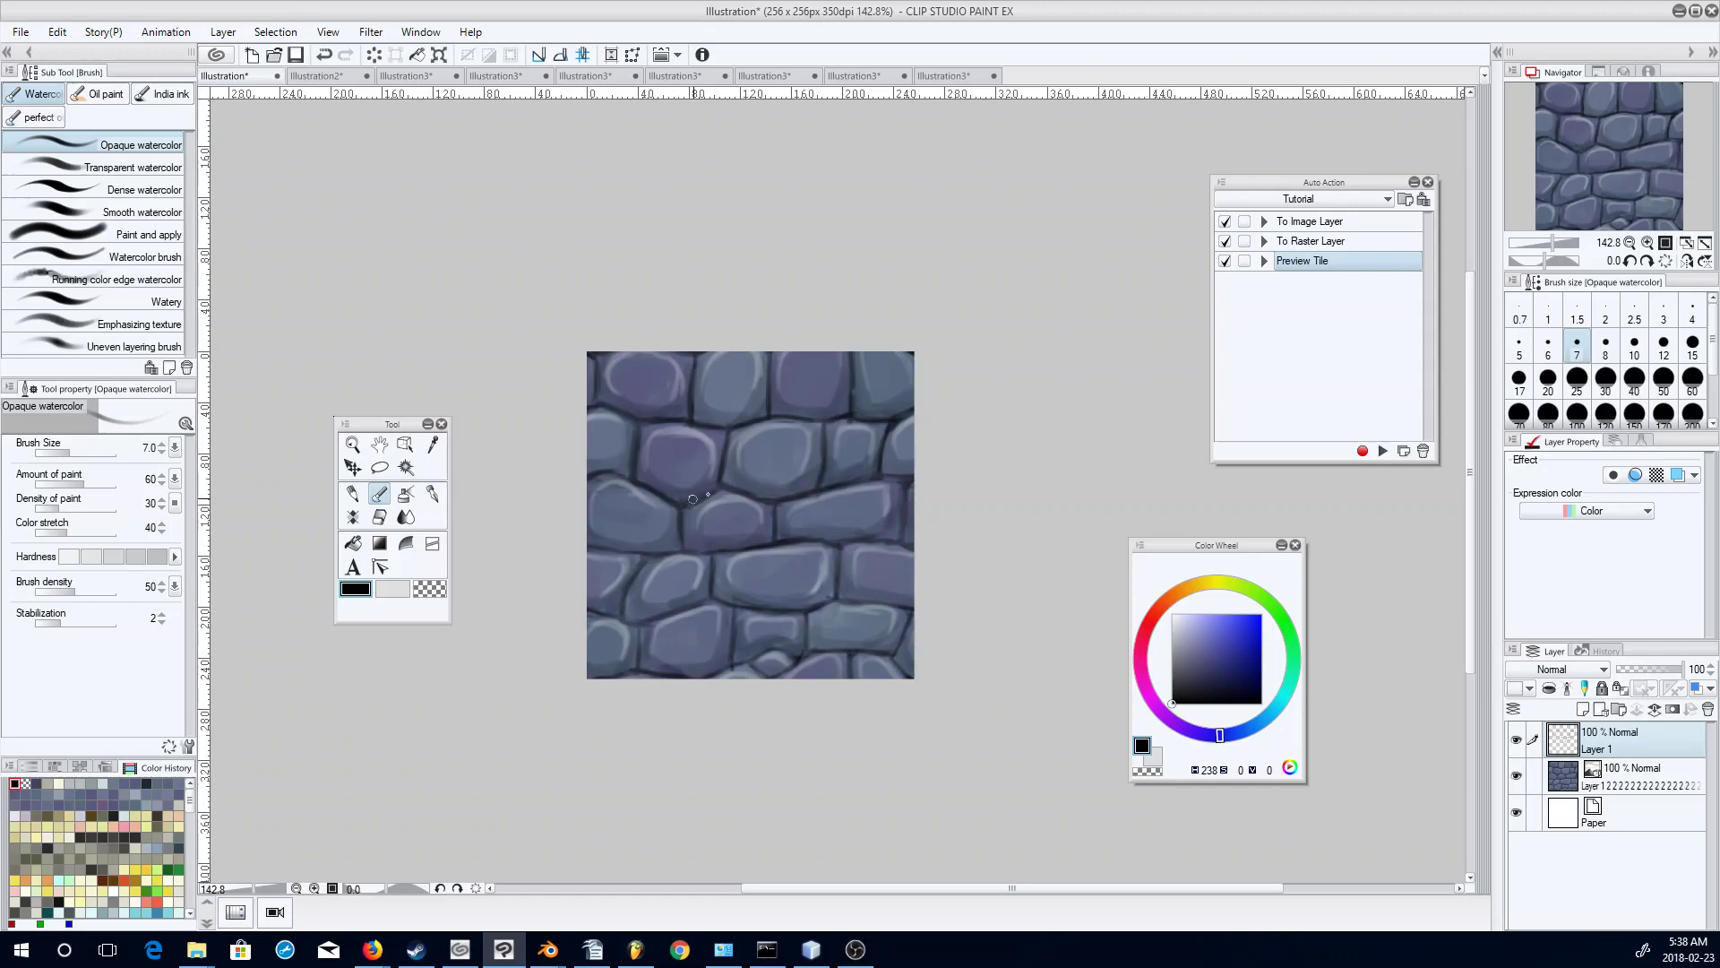
Darken the mortar lines between the lower rows in black, sample brick blue H 220, S 30, V 52, and merge the layer down.
{"action": "mouse_move", "coordinate": [680, 547]}
{"action": "left_mouse_down"}
{"action": "mouse_move", "coordinate": [765, 550]}
{"action": "mouse_move", "coordinate": [717, 549]}
{"action": "mouse_move", "coordinate": [784, 528]}
{"action": "mouse_move", "coordinate": [776, 542]}
{"action": "mouse_move", "coordinate": [836, 573]}
{"action": "left_mouse_up"}
{"action": "mouse_move", "coordinate": [664, 548]}
{"action": "left_mouse_down"}
{"action": "mouse_move", "coordinate": [620, 617]}
{"action": "mouse_move", "coordinate": [718, 602]}
{"action": "mouse_move", "coordinate": [702, 601]}
{"action": "mouse_move", "coordinate": [715, 568]}
{"action": "mouse_move", "coordinate": [723, 602]}
{"action": "mouse_move", "coordinate": [820, 610]}
{"action": "mouse_move", "coordinate": [795, 614]}
{"action": "mouse_move", "coordinate": [846, 593]}
{"action": "mouse_move", "coordinate": [837, 582]}
{"action": "mouse_move", "coordinate": [799, 624]}
{"action": "mouse_move", "coordinate": [797, 660]}
{"action": "mouse_move", "coordinate": [732, 665]}
{"action": "mouse_move", "coordinate": [731, 608]}
{"action": "left_mouse_up"}
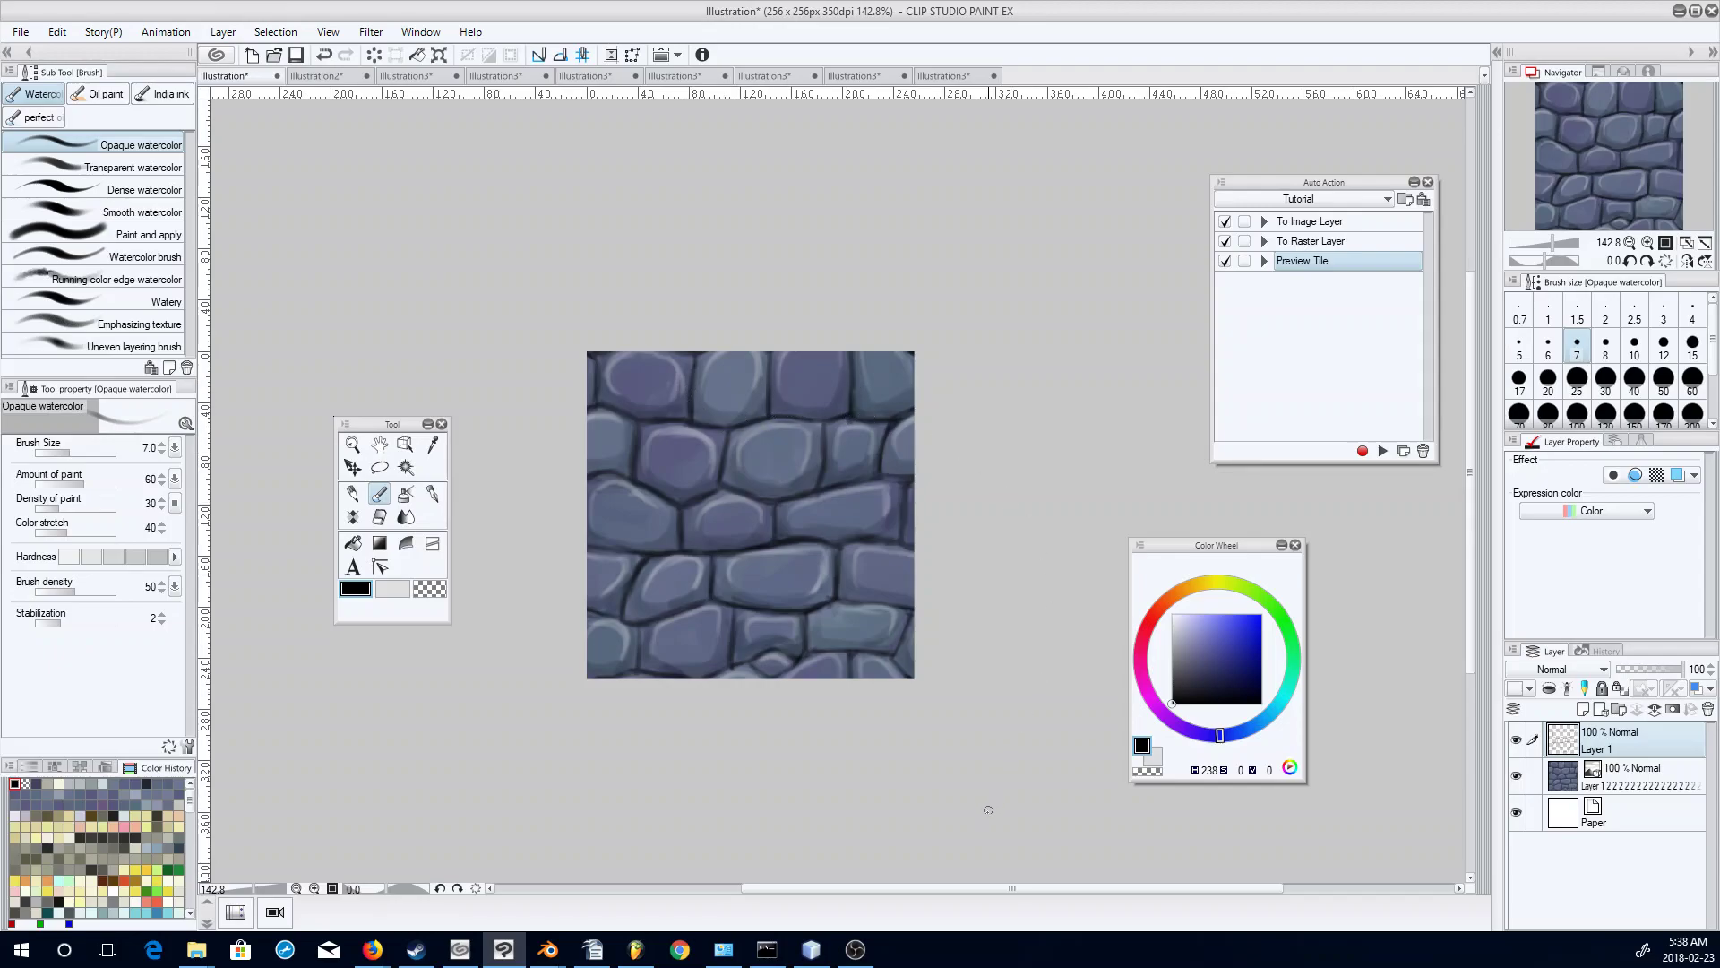
{"action": "left_click", "coordinate": [876, 426], "text": "alt"}
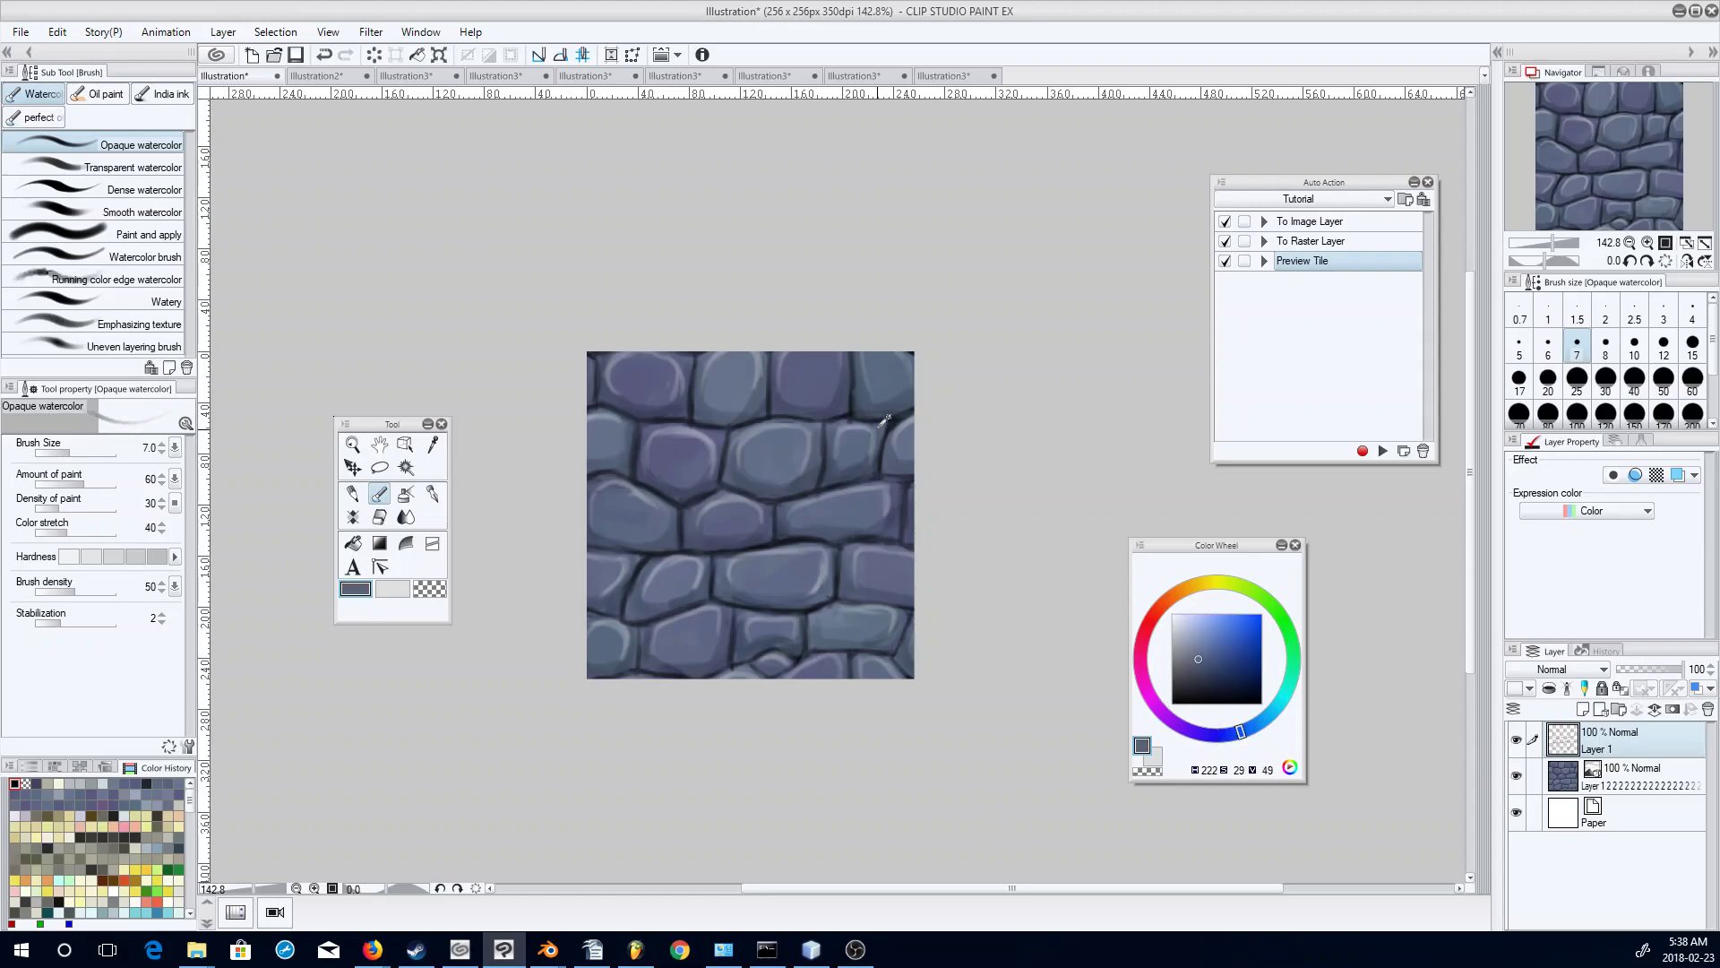
{"action": "left_click", "coordinate": [862, 433], "text": "alt"}
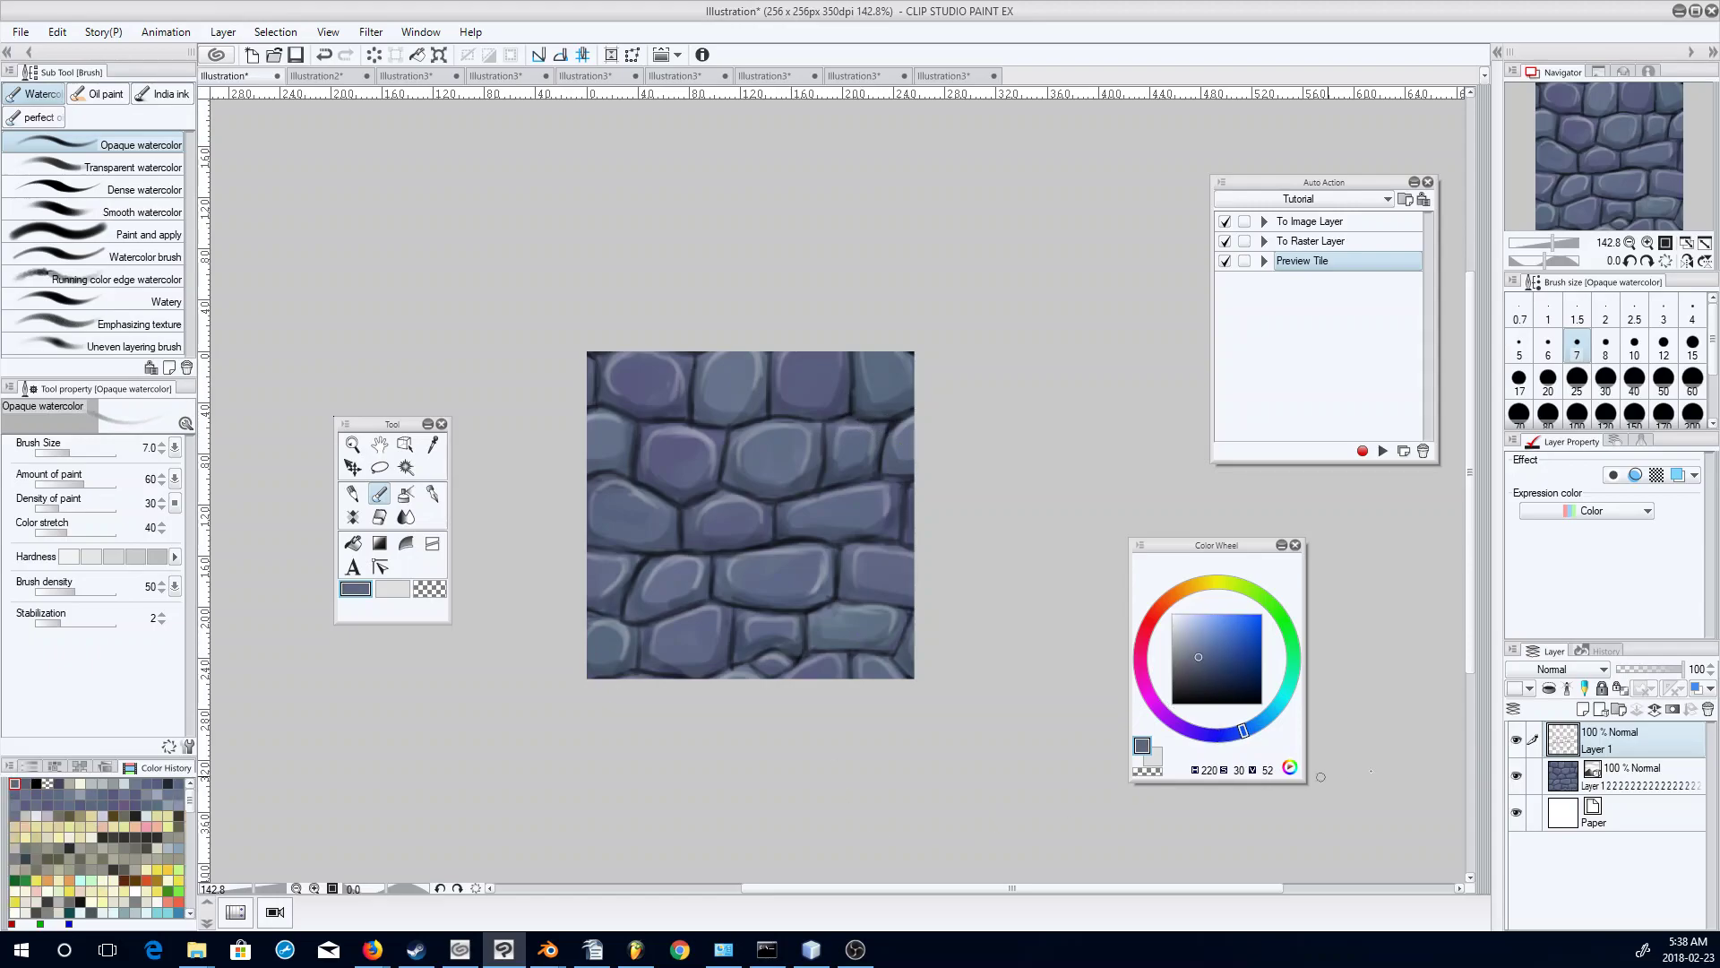
{"action": "left_click", "coordinate": [1653, 709]}
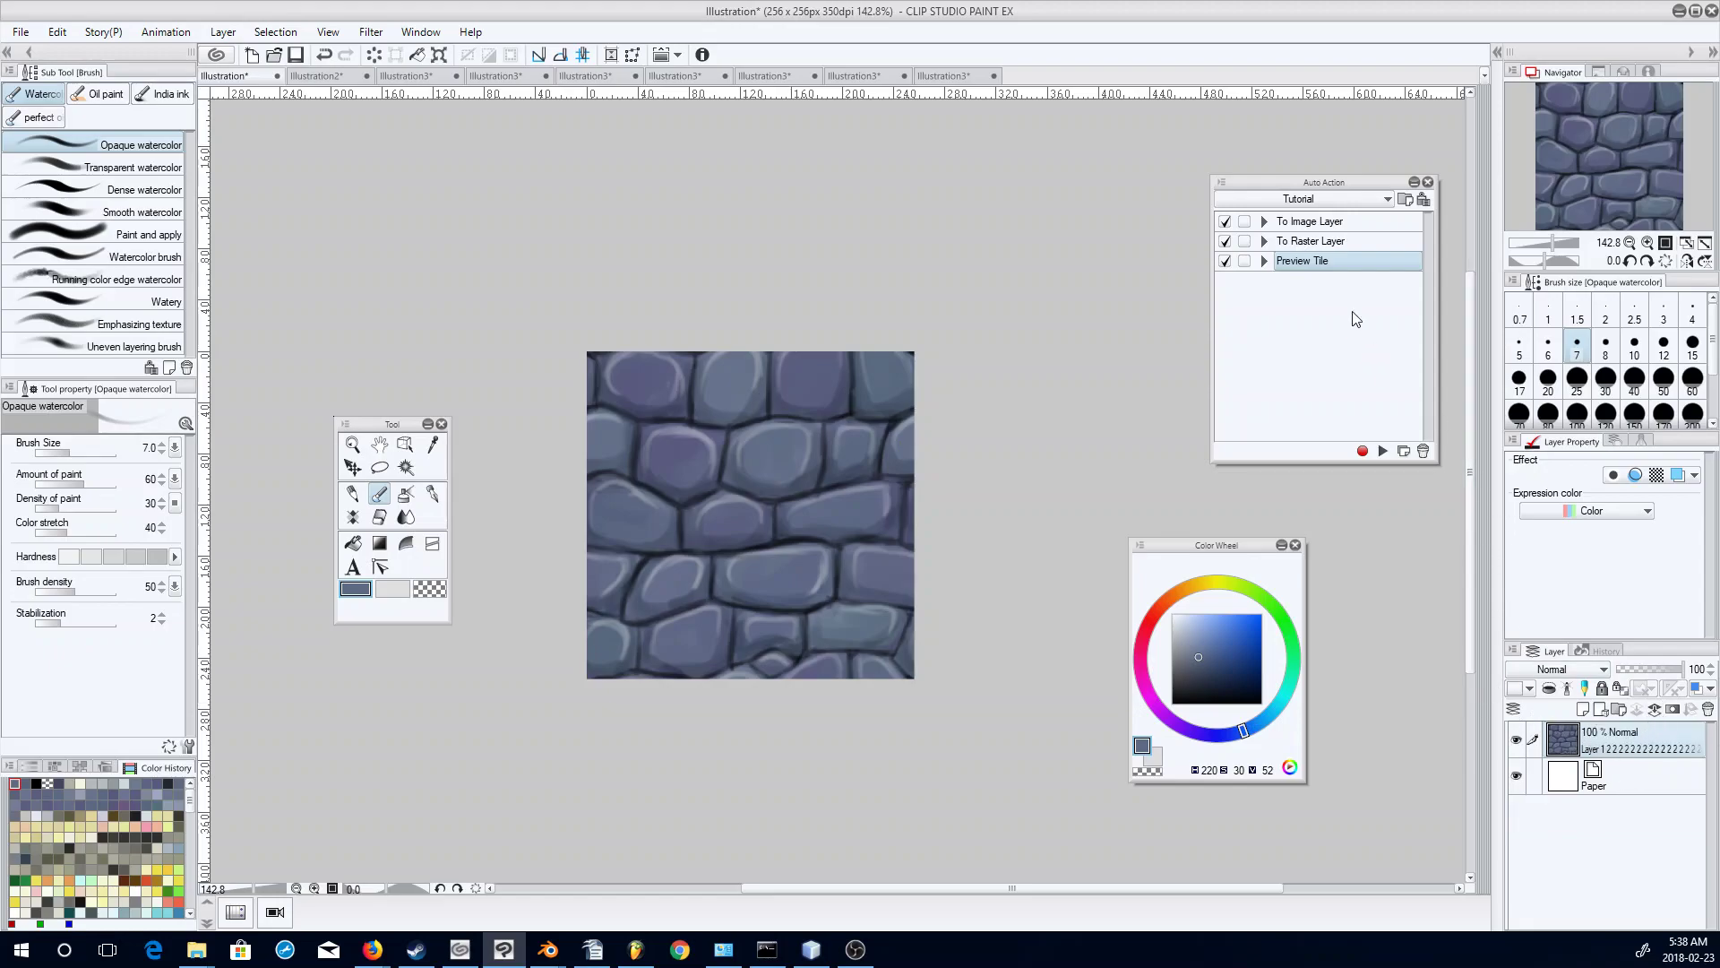
Convert the darkened tile with the To Image Layer action, turn on tiling, and offset the pattern toward the lower left.
{"action": "left_click", "coordinate": [1350, 228]}
{"action": "left_click", "coordinate": [1383, 450]}
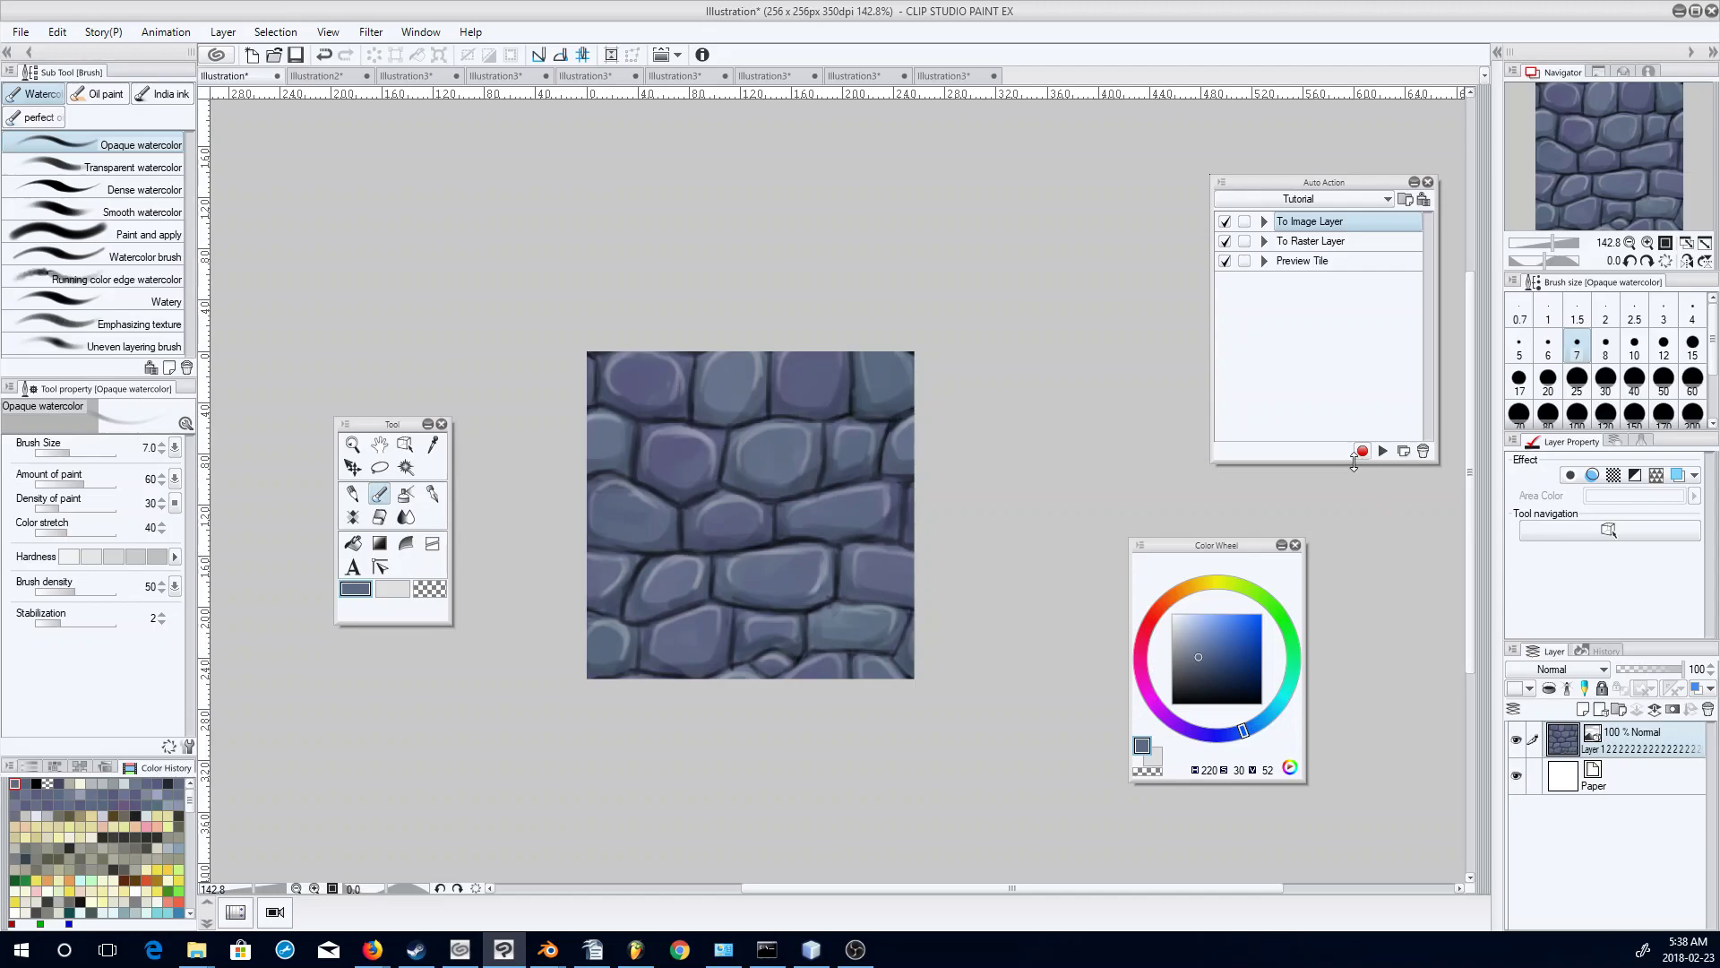
{"action": "left_click", "coordinate": [405, 444]}
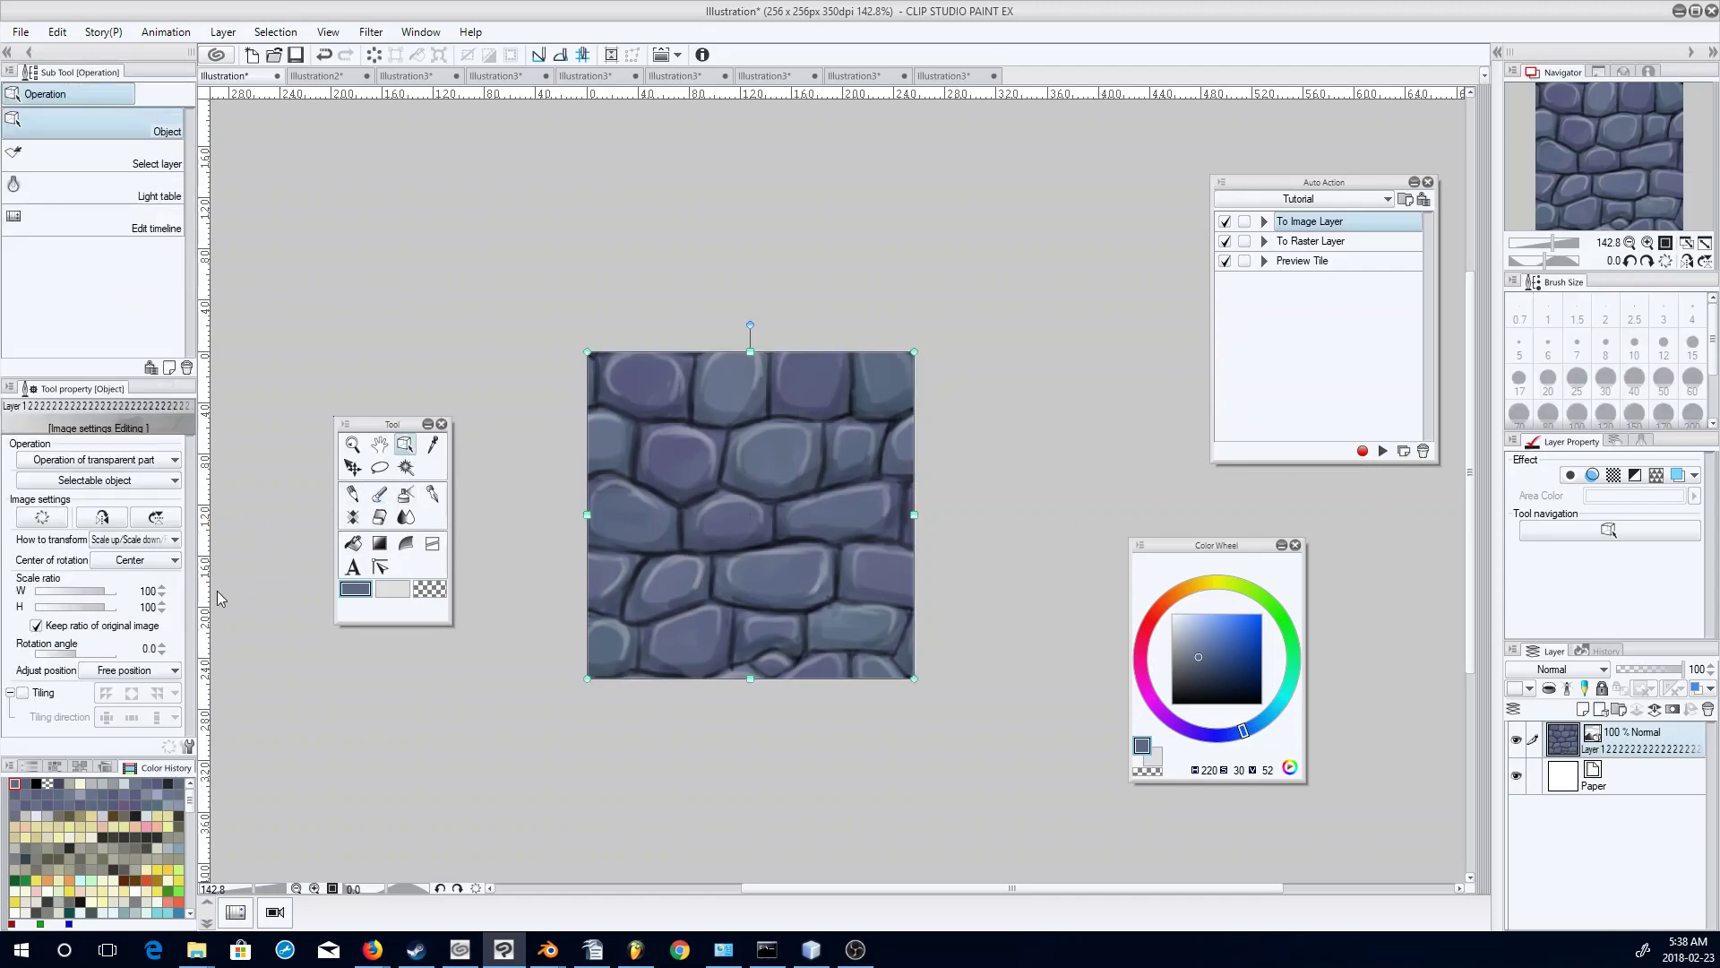
{"action": "left_click", "coordinate": [24, 692]}
{"action": "left_click_drag", "start_coordinate": [806, 481], "coordinate": [623, 583]}
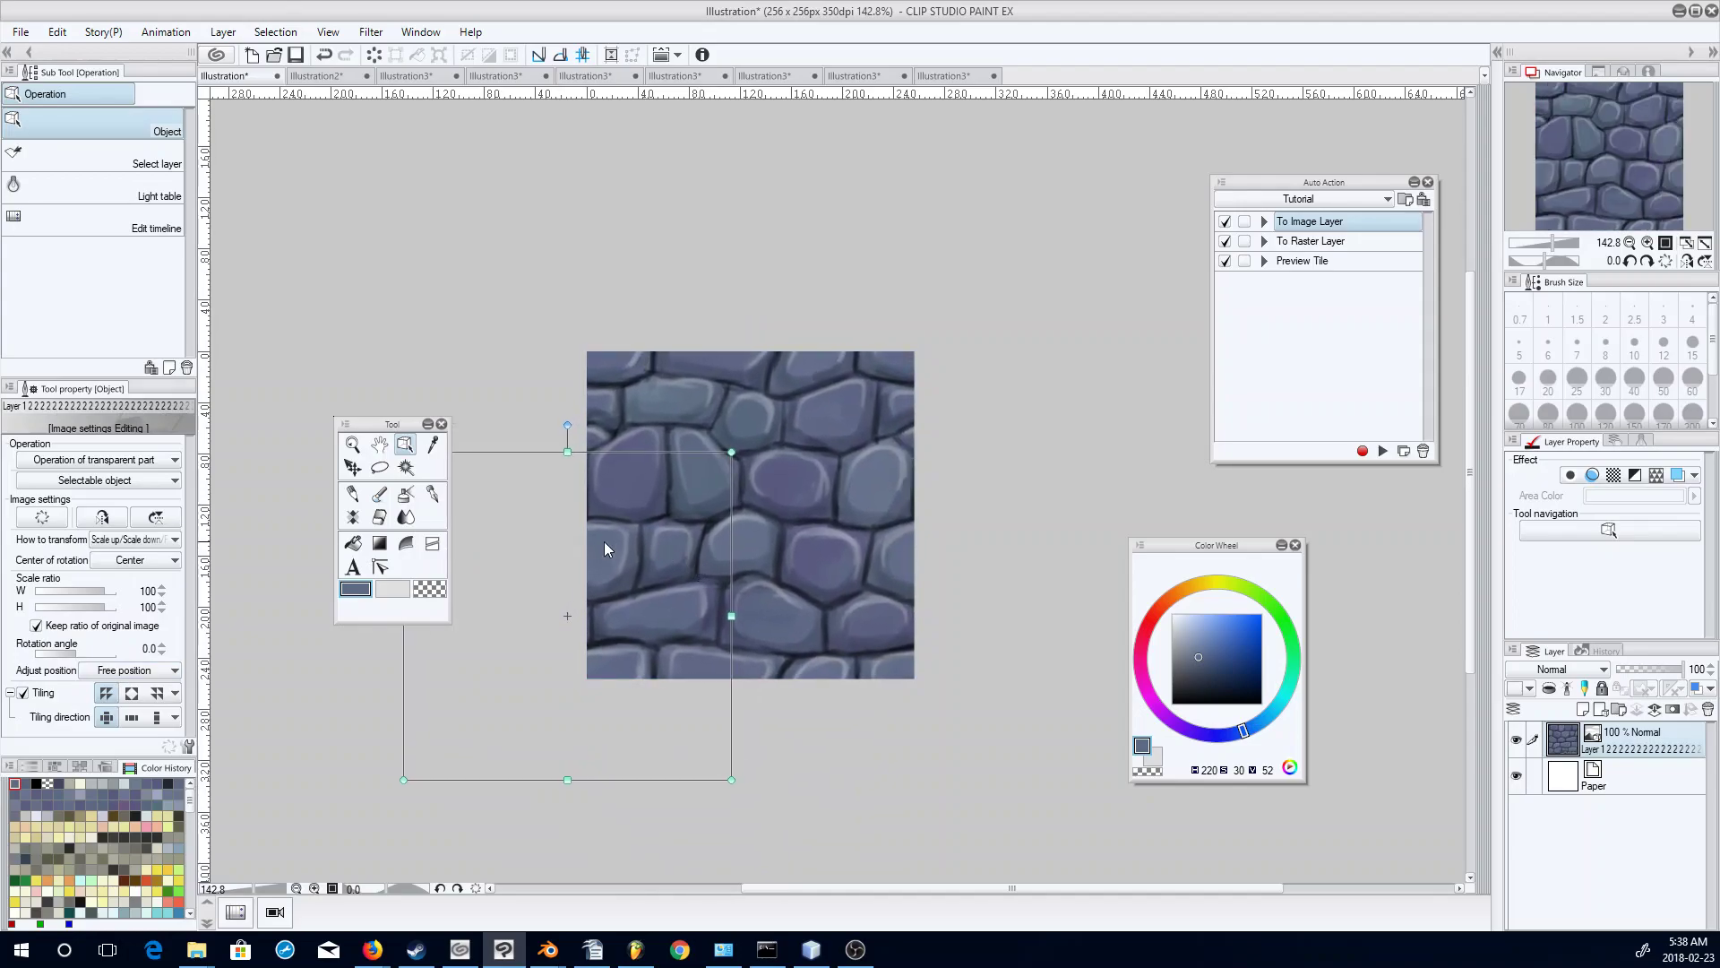
Nudge the tiled pattern slightly downward and convert the layer with the To Raster Layer action.
{"action": "left_click_drag", "start_coordinate": [665, 523], "coordinate": [664, 531]}
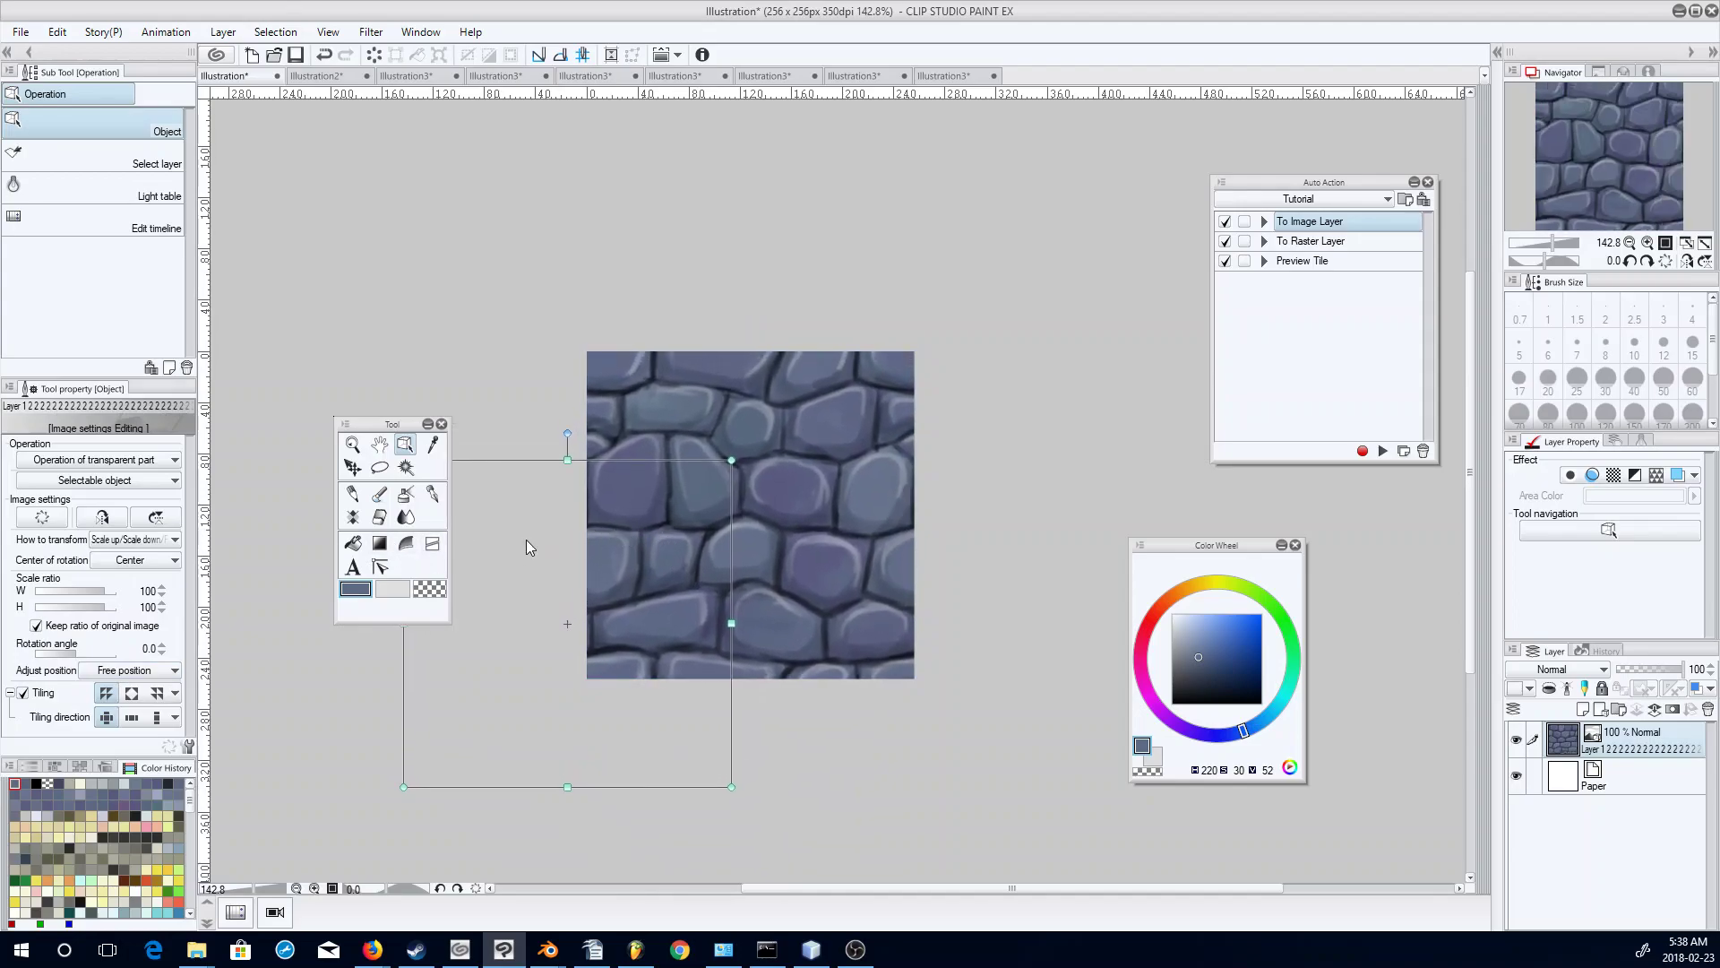
{"action": "left_click", "coordinate": [1319, 243]}
{"action": "left_click", "coordinate": [1383, 451]}
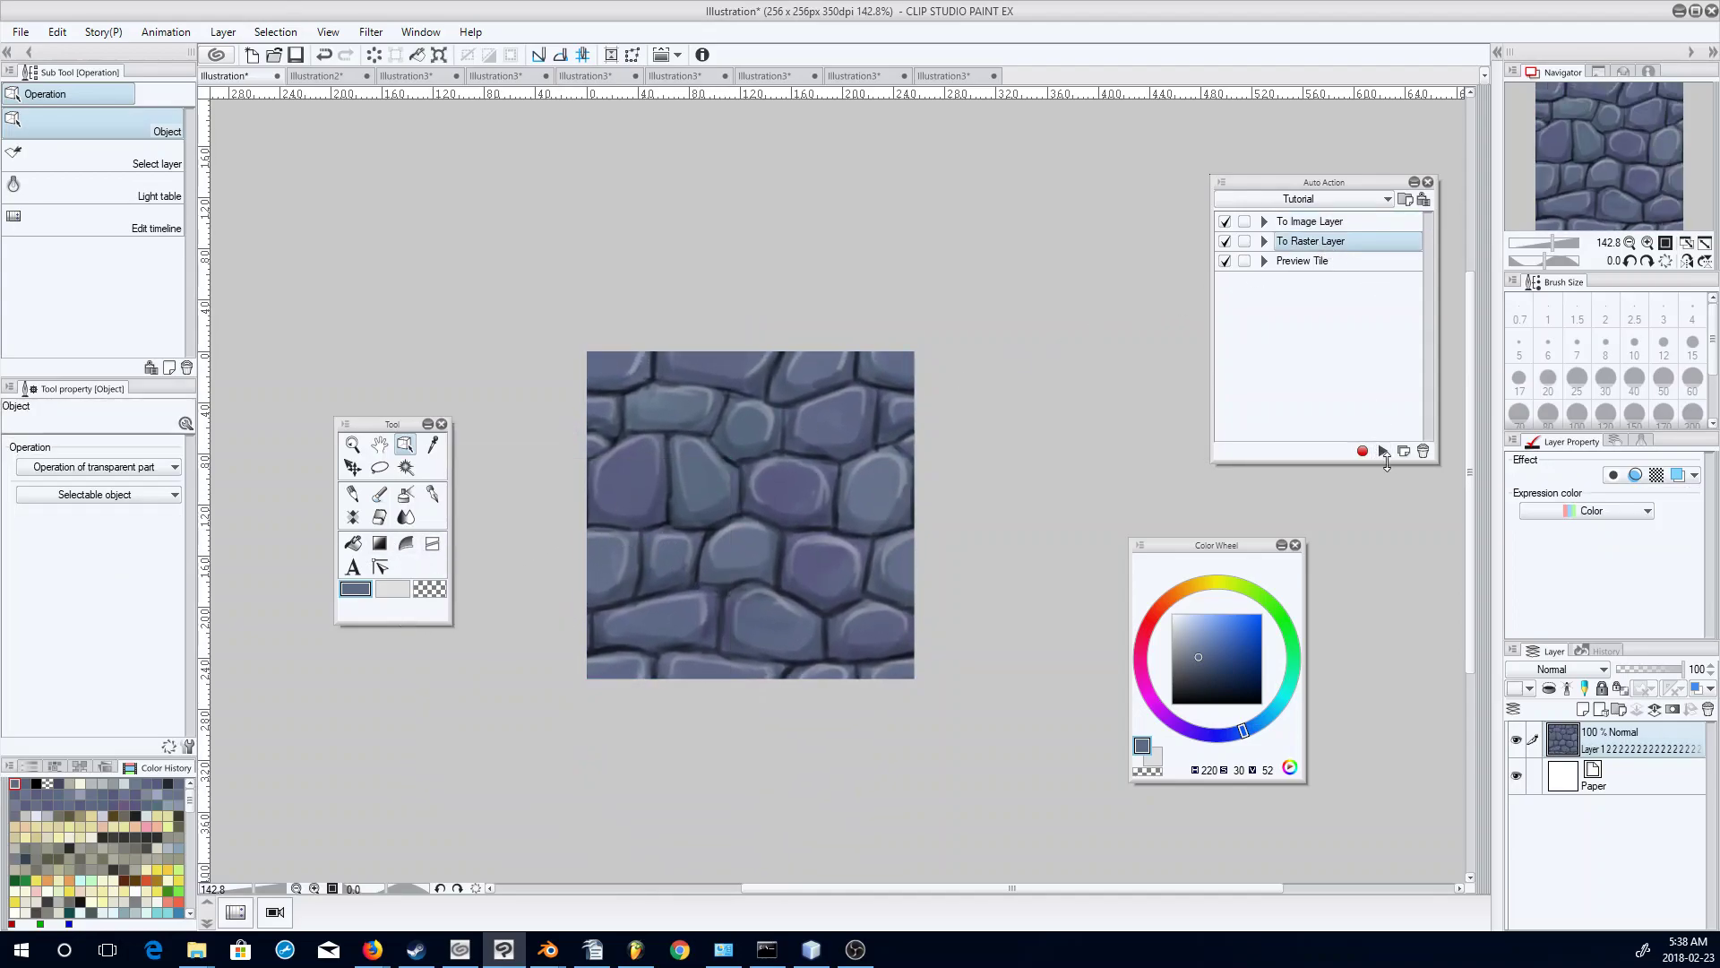
Add a new layer, undo the last stroke, and darken the upper rows' mortar in black with the Opaque watercolor brush at size 7.
{"action": "left_click", "coordinate": [1584, 710]}
{"action": "left_click", "coordinate": [379, 494]}
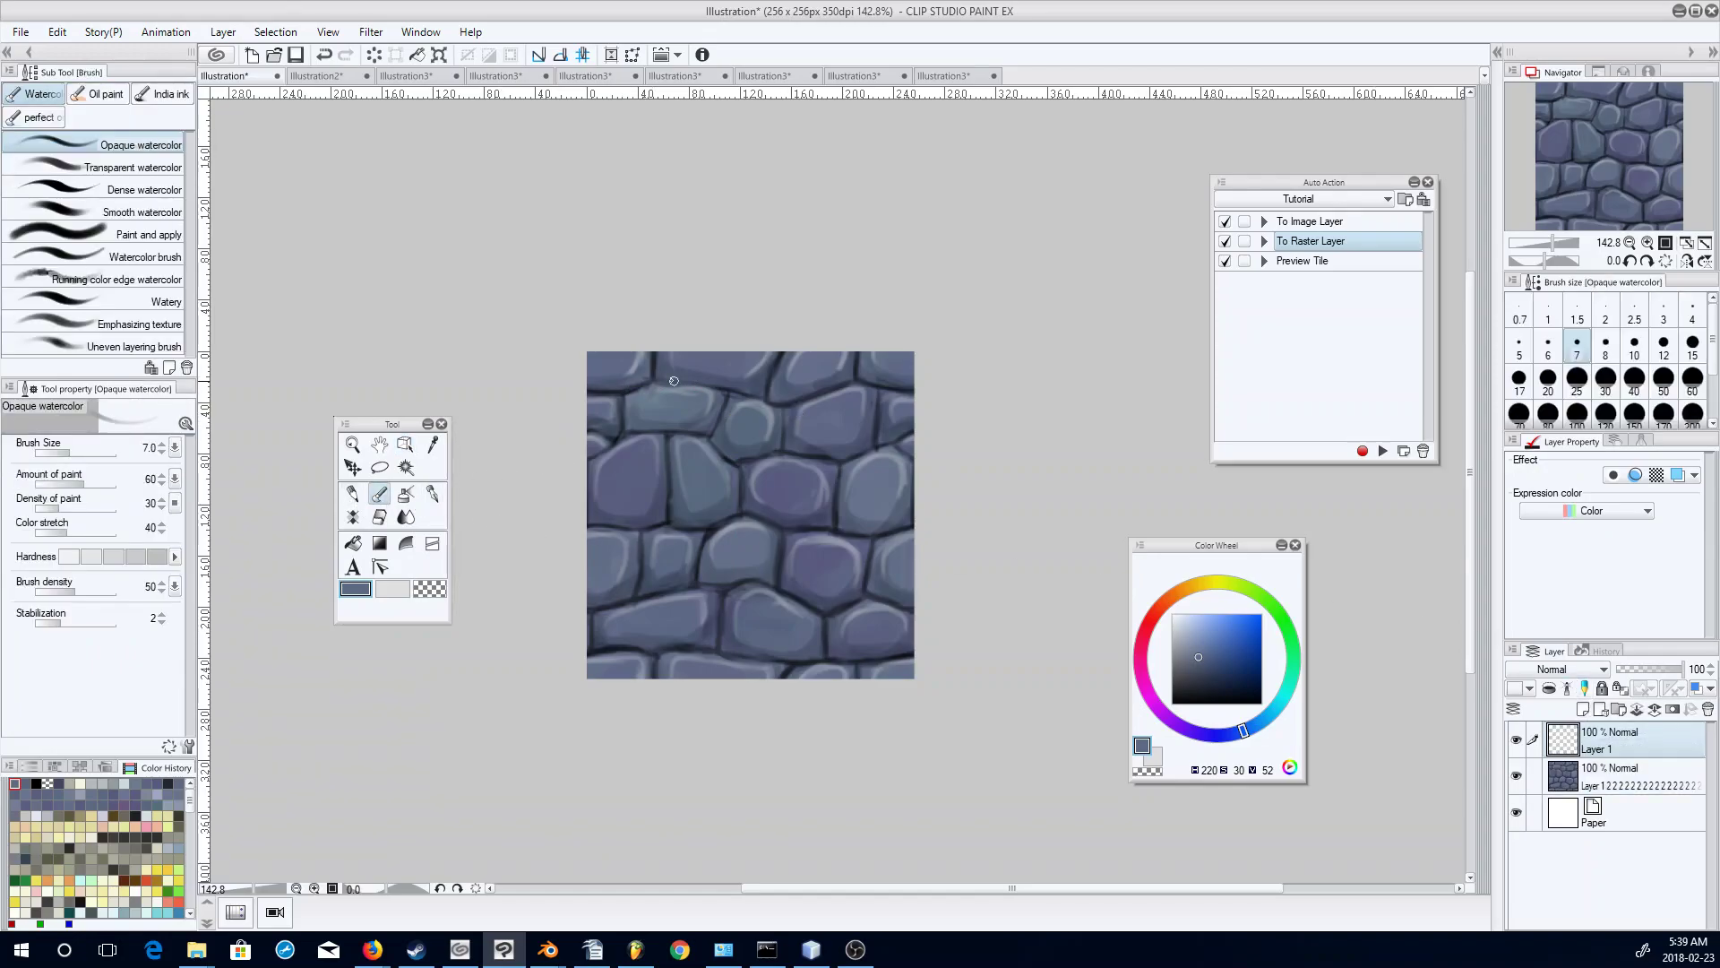
{"action": "left_click", "coordinate": [325, 55]}
{"action": "left_click_drag", "start_coordinate": [1199, 670], "coordinate": [1163, 707]}
{"action": "left_click_drag", "start_coordinate": [619, 393], "coordinate": [698, 386]}
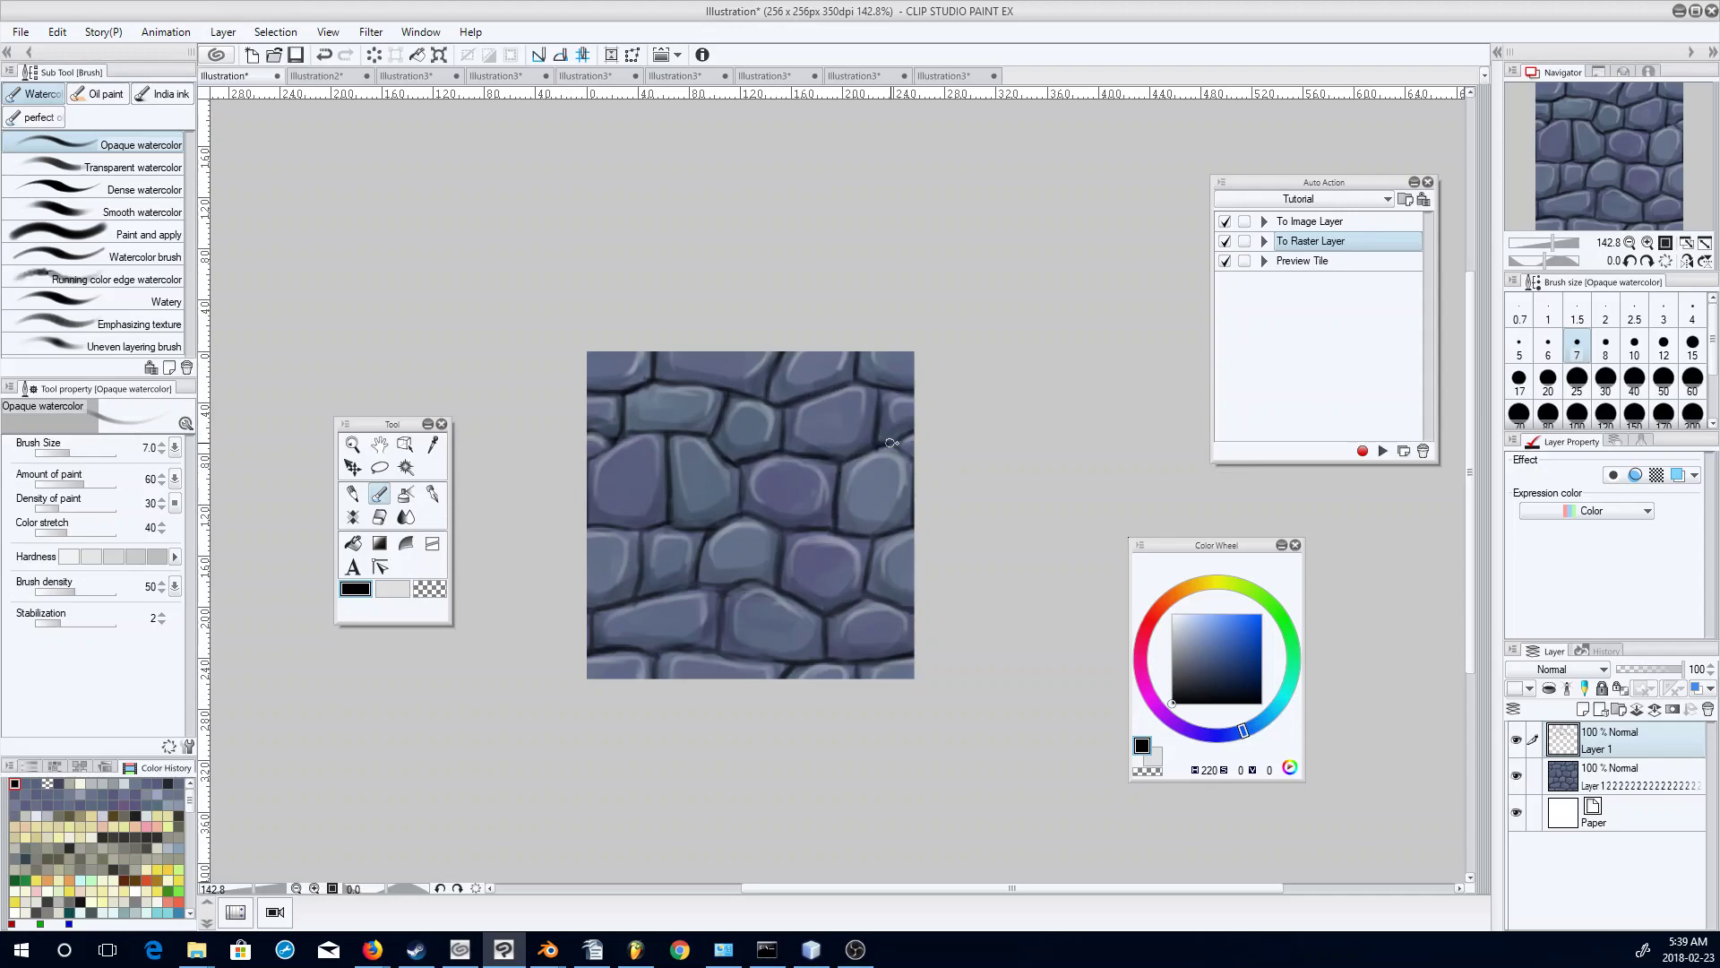
Sample brick blue H 222, S 26, V 55, touch up the upper-right brick edges at brush size 2.5, and sample the mortar black.
{"action": "left_click", "coordinate": [881, 469], "text": "alt"}
{"action": "key", "text": "bracketleft"}
{"action": "key", "text": "bracketleft"}
{"action": "key", "text": "bracketleft"}
{"action": "key", "text": "bracketleft"}
{"action": "key", "text": "bracketleft"}
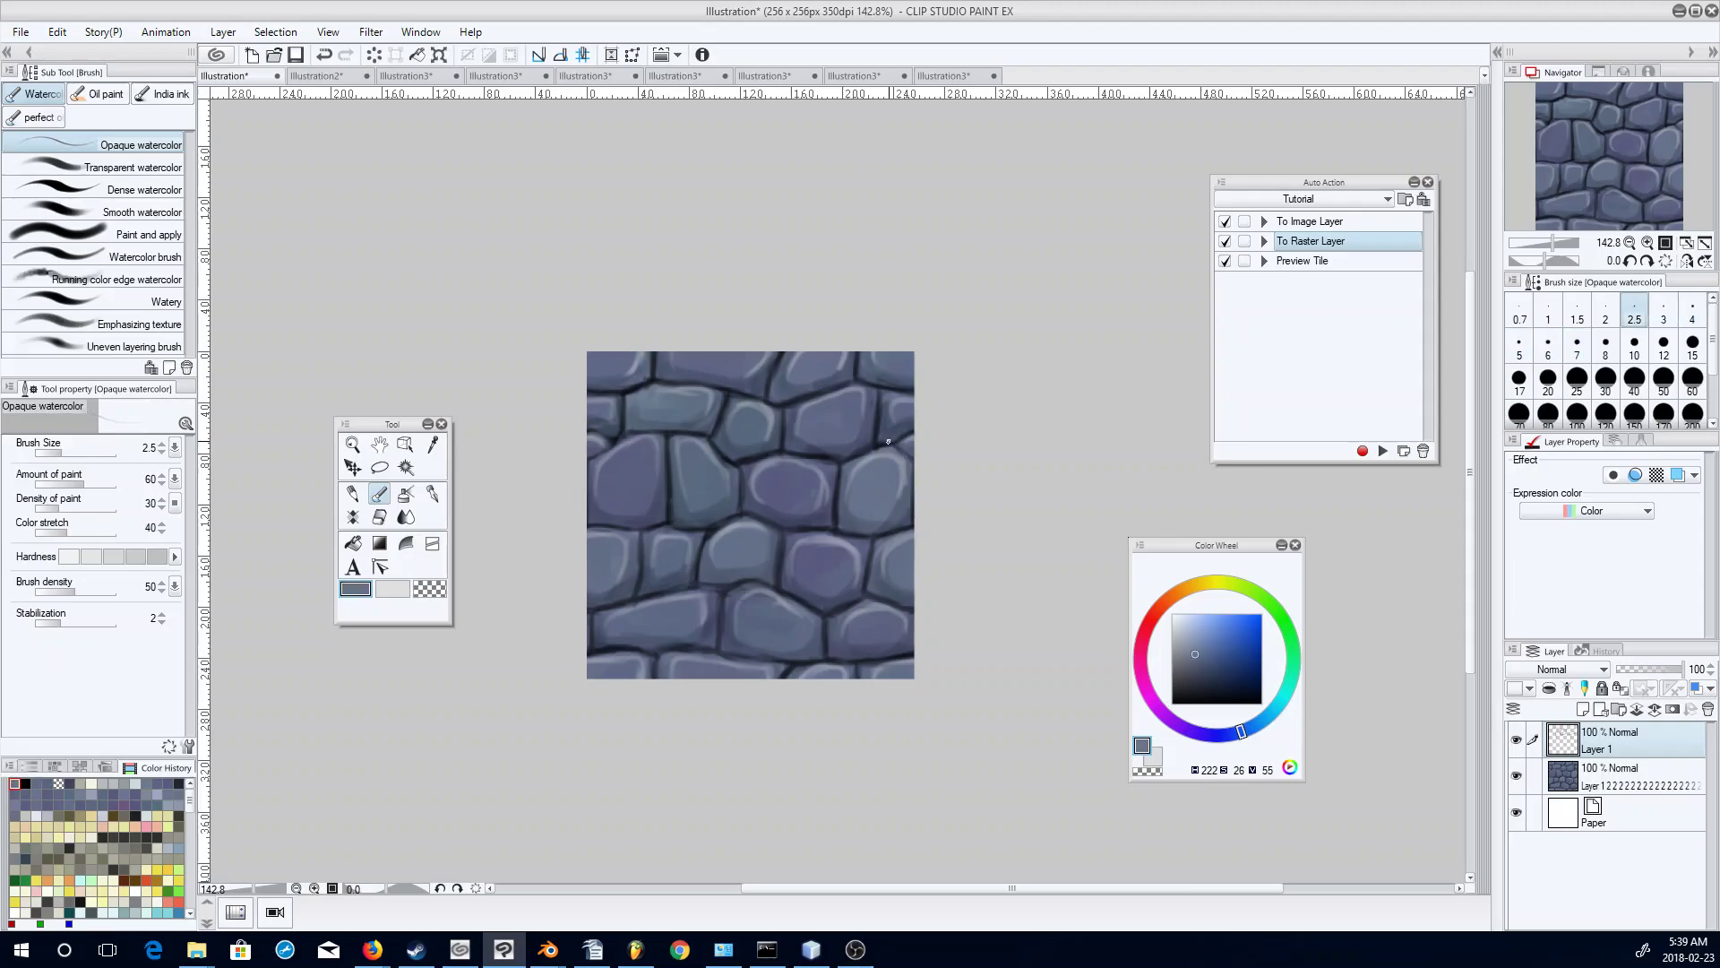
{"action": "left_click", "coordinate": [876, 443], "text": "alt"}
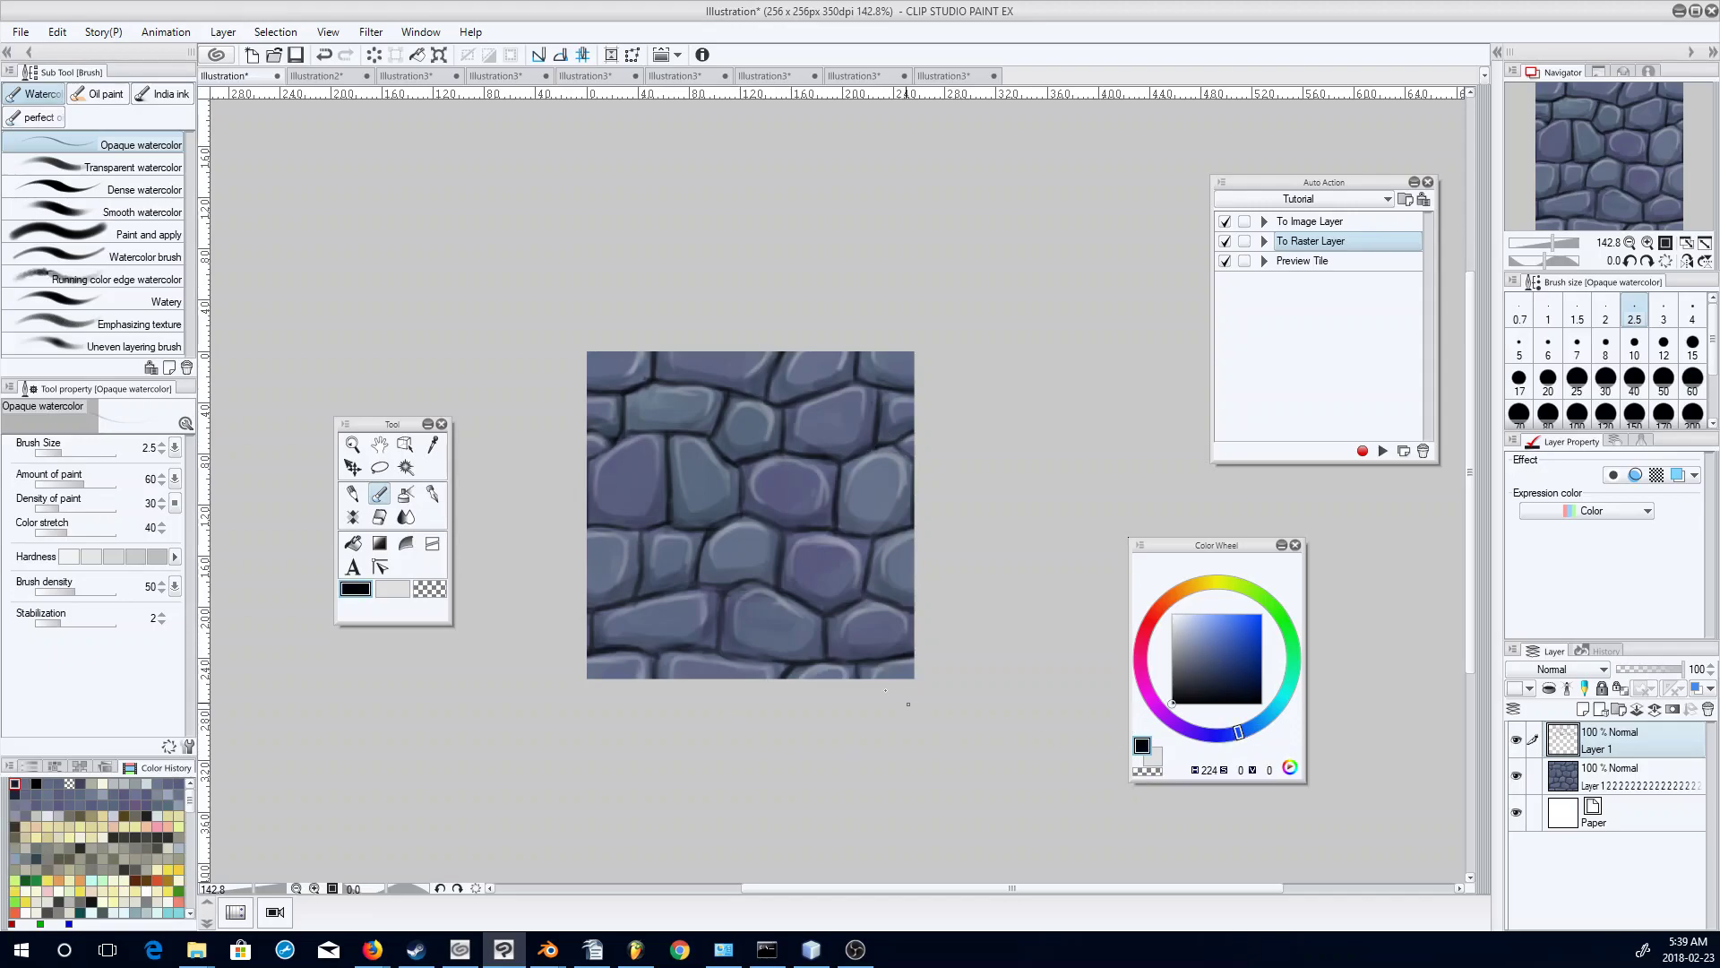
Refine the dark mortar lines in black at brush size 4 and merge the layer down.
{"action": "key", "text": "bracketright"}
{"action": "key", "text": "bracketright"}
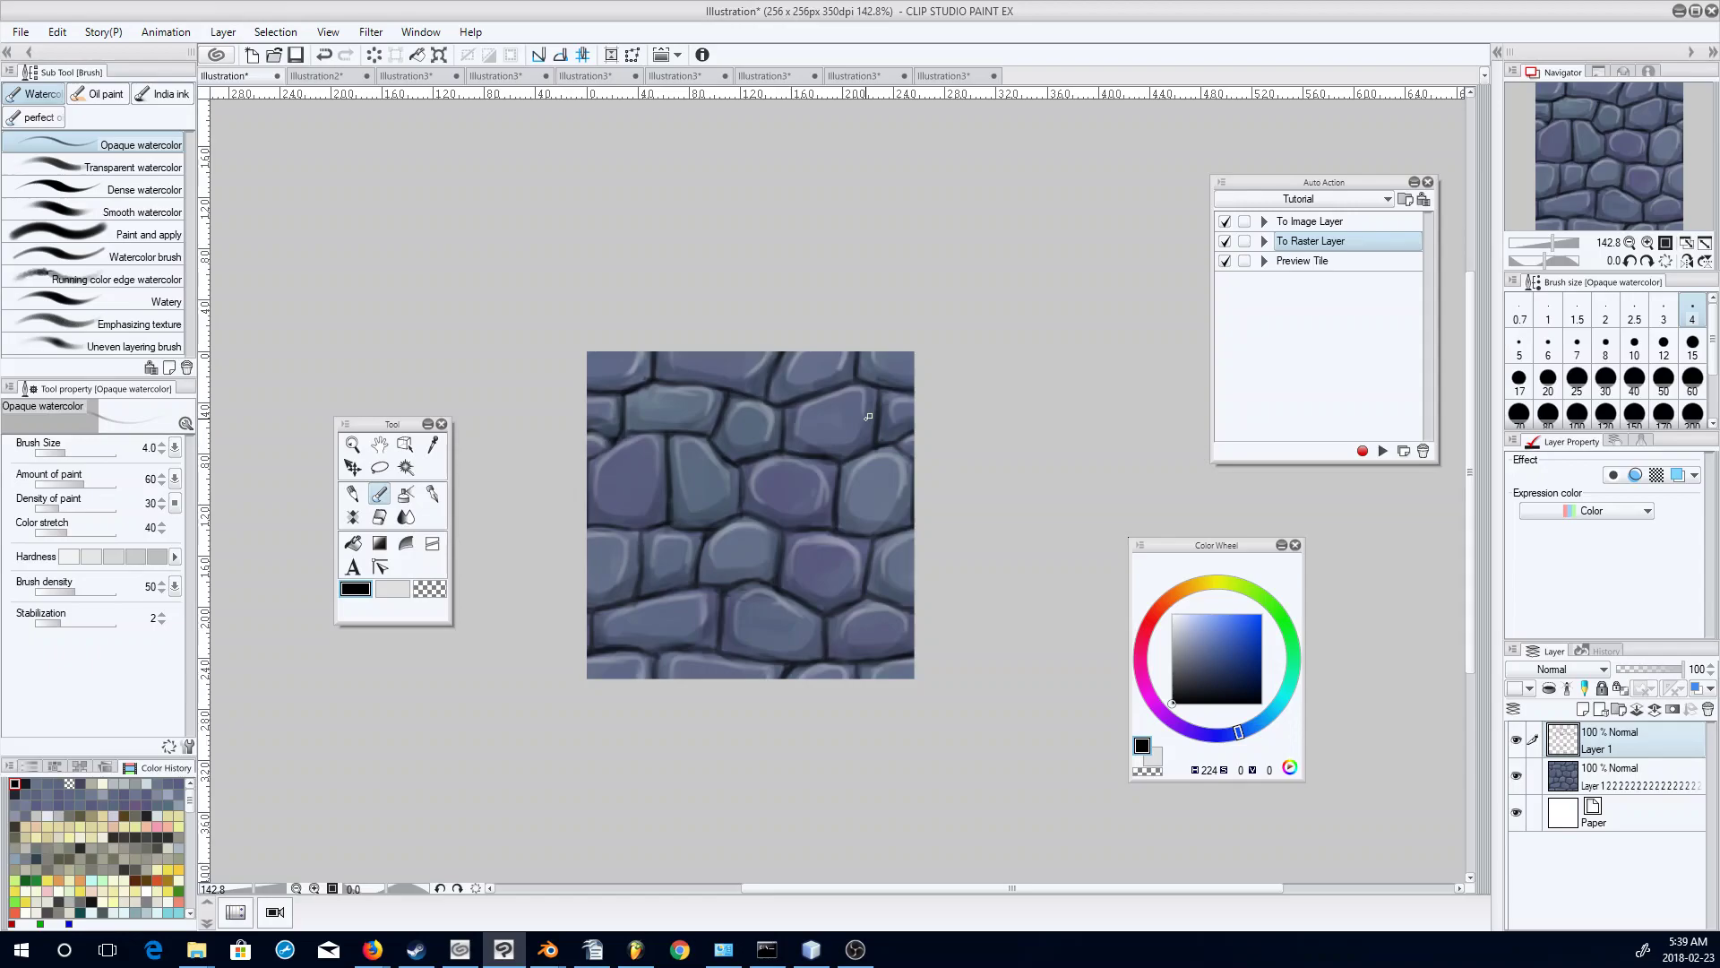
{"action": "left_click", "coordinate": [1654, 709]}
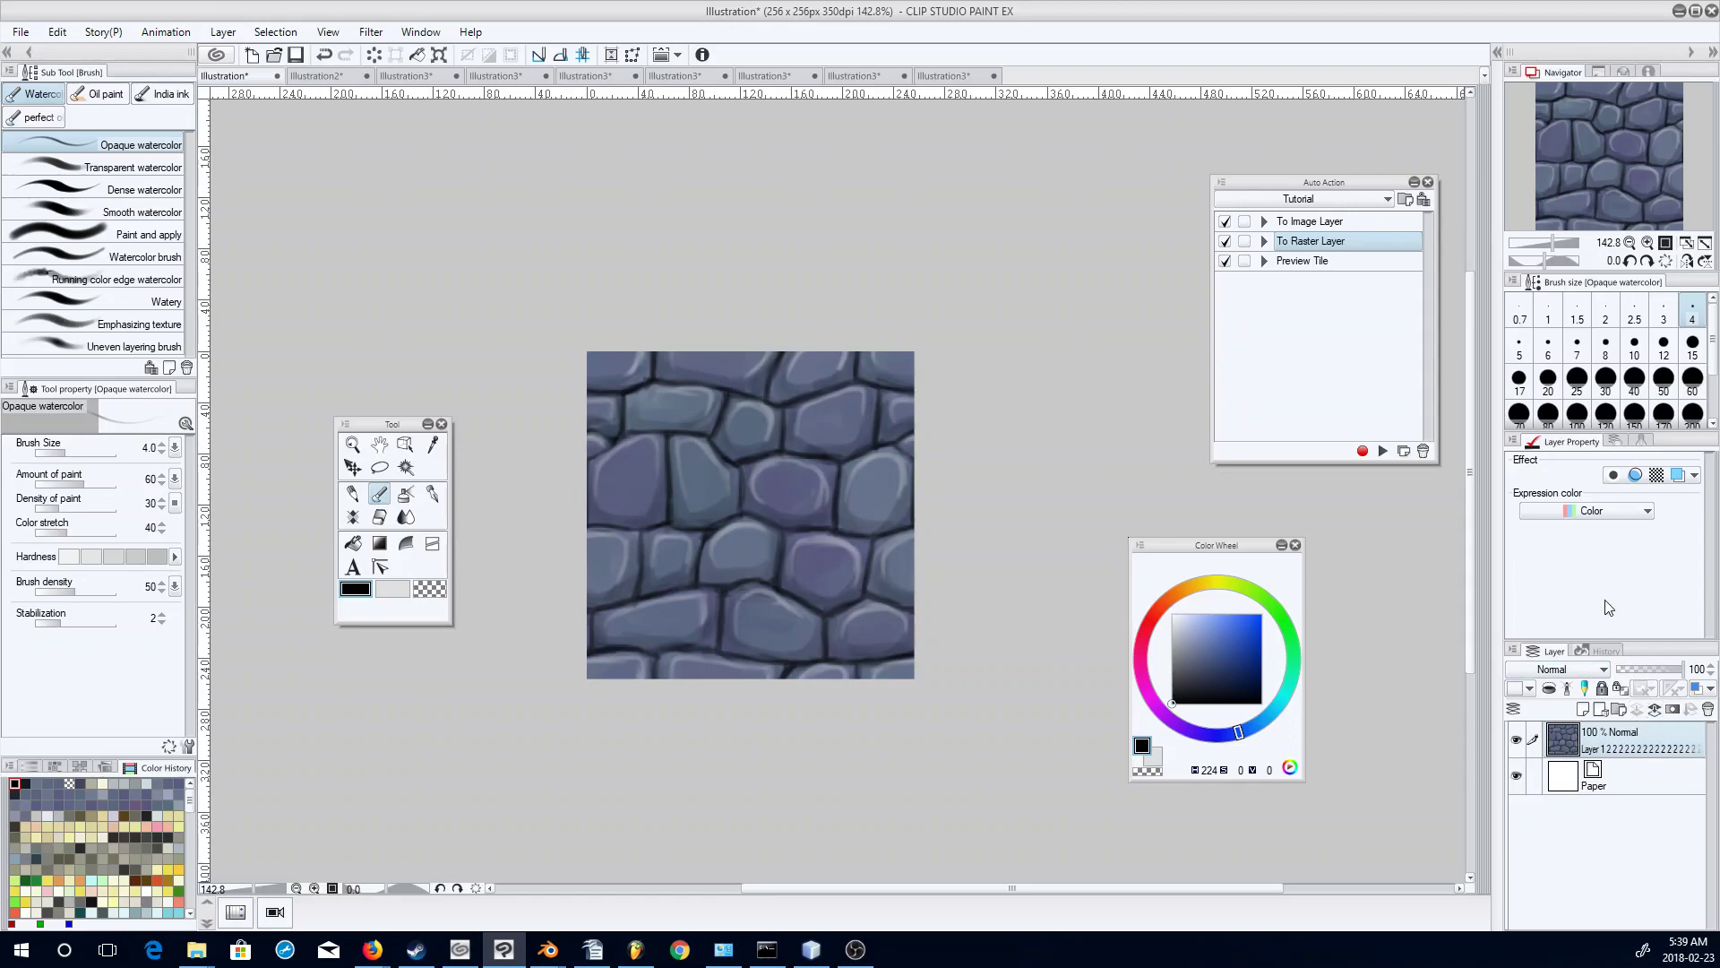
Run the Preview Tile action, repeat the tile across the A4 page with tiling, and inspect the pattern up close.
{"action": "left_click", "coordinate": [1326, 263]}
{"action": "left_click", "coordinate": [1382, 451]}
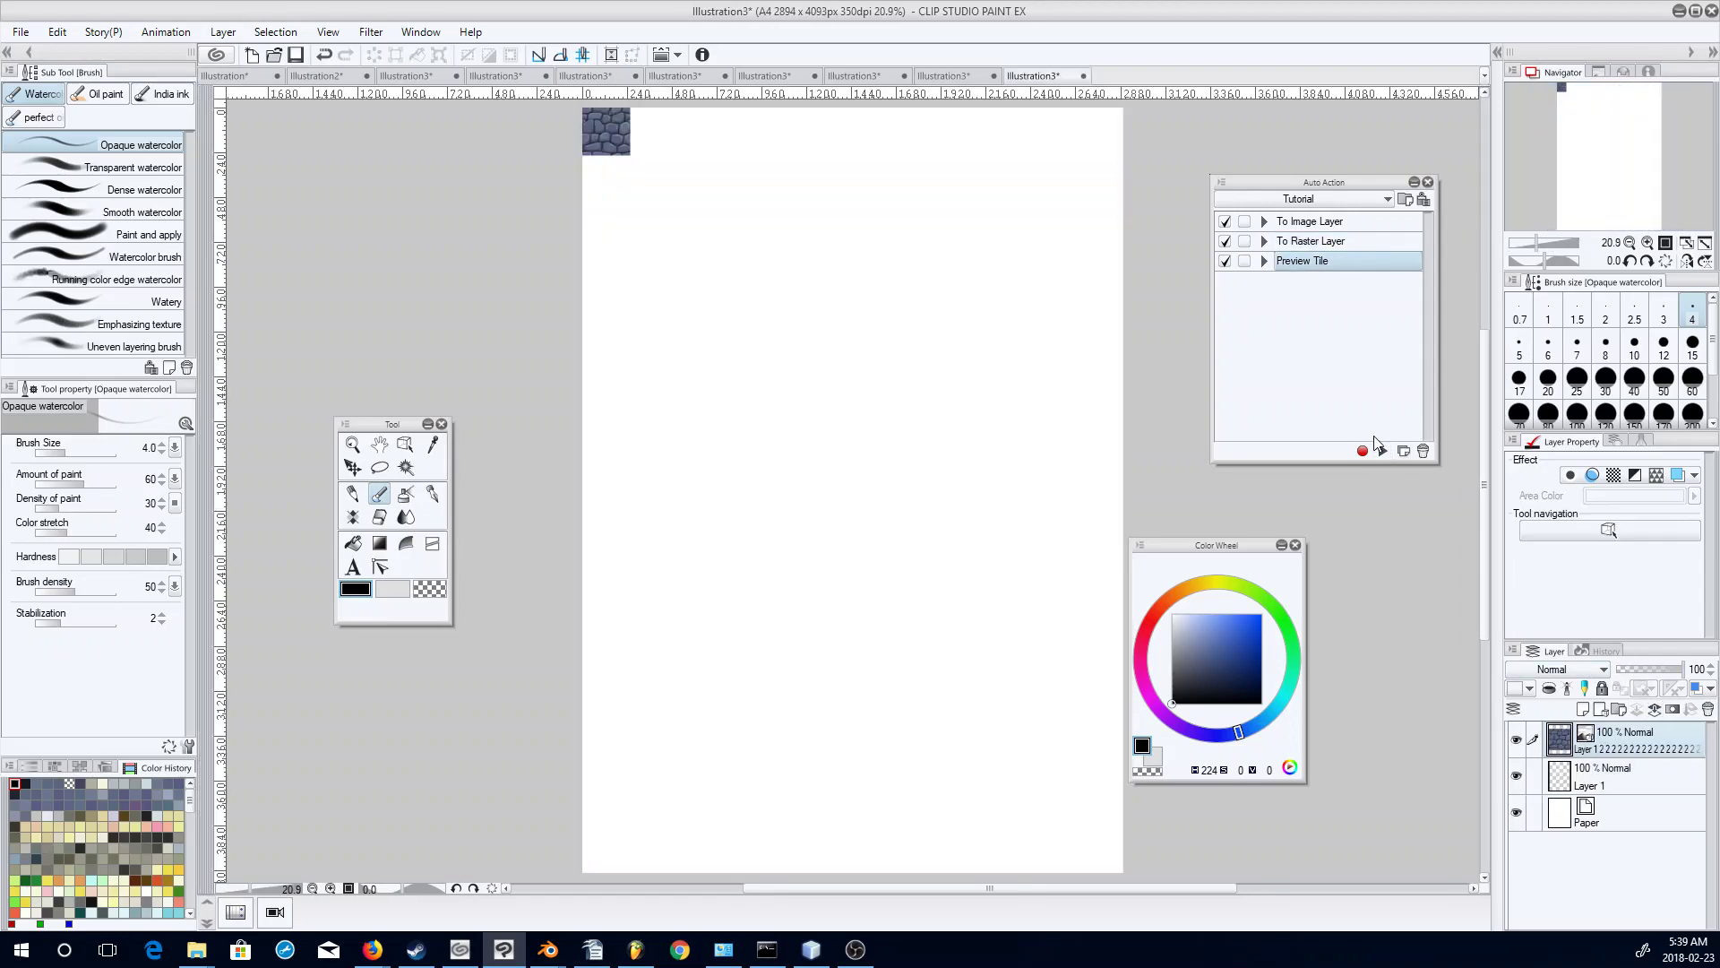
{"action": "left_click", "coordinate": [404, 444]}
{"action": "left_click", "coordinate": [22, 693]}
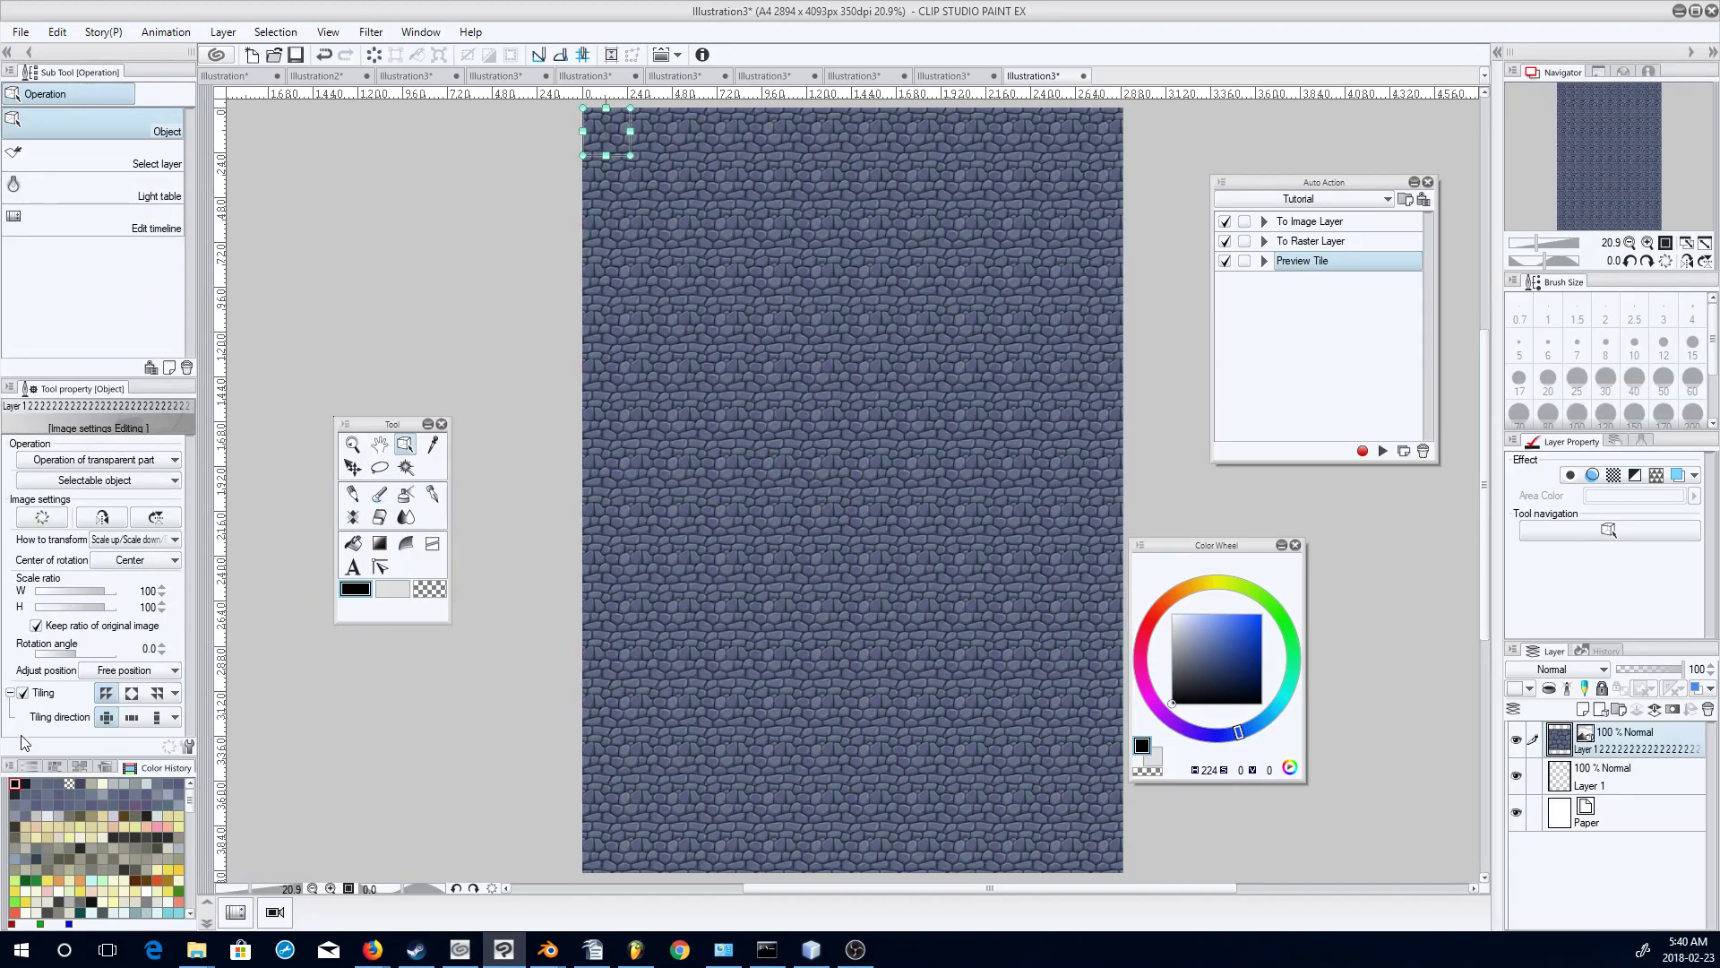
{"action": "left_click", "coordinate": [352, 444]}
{"action": "left_click_drag", "start_coordinate": [768, 456], "coordinate": [797, 419]}
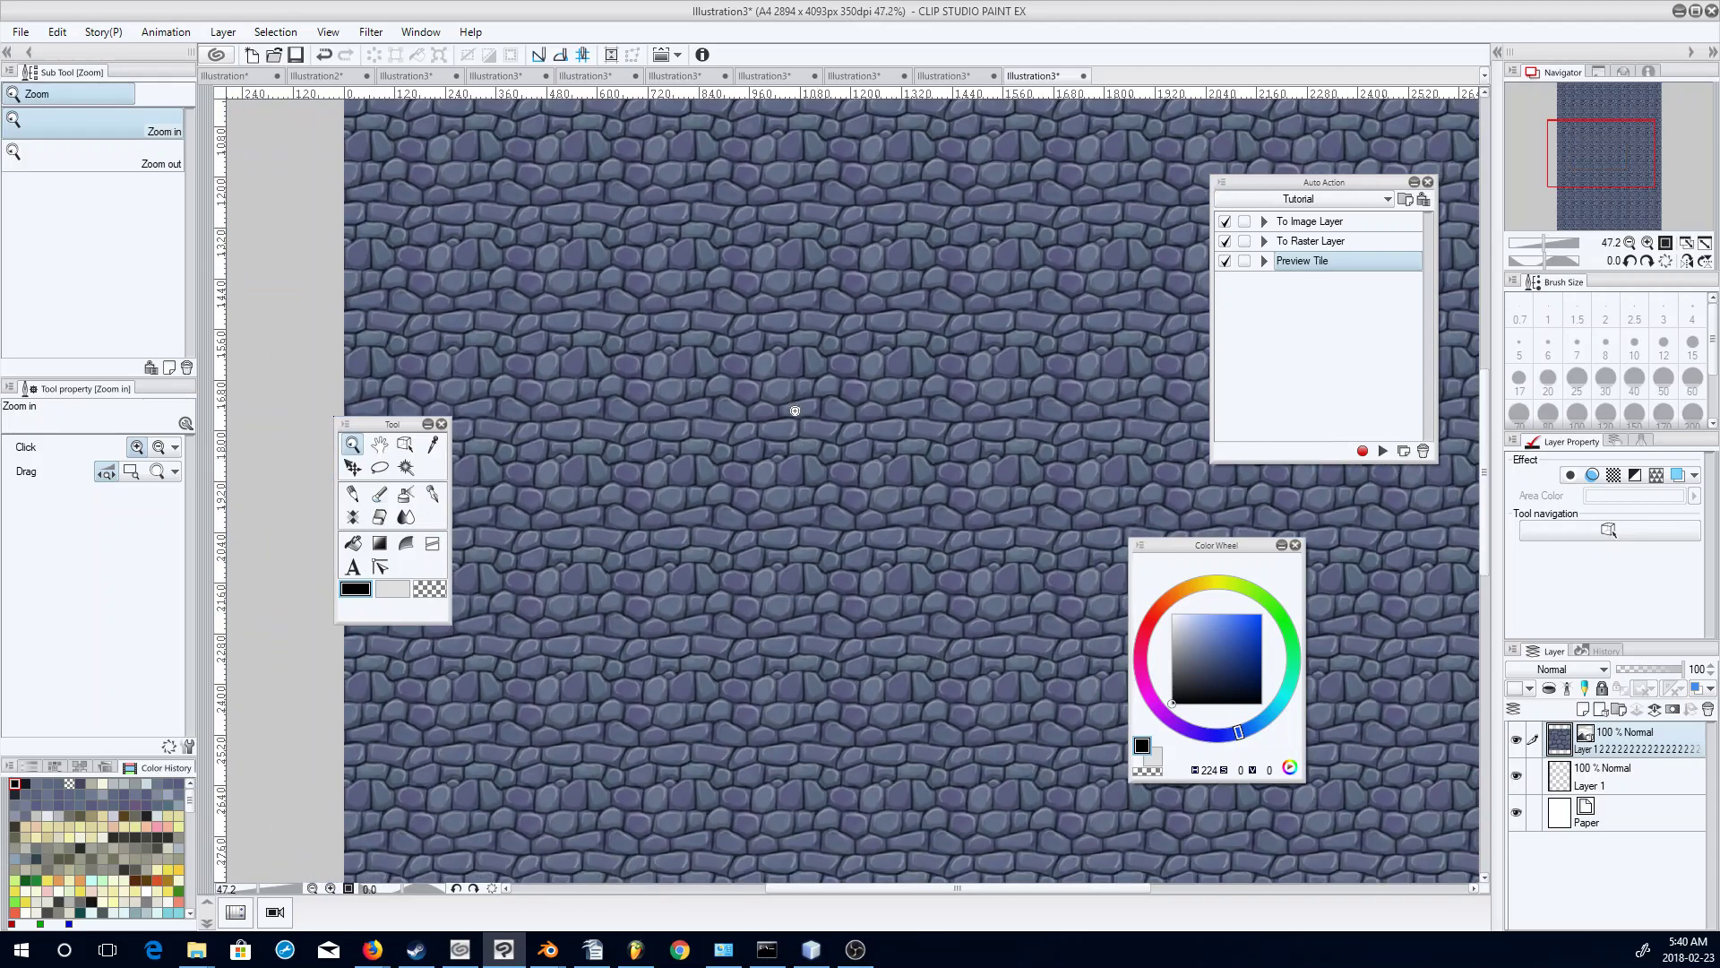
Return to the 256 x 256 px tile, add a new layer, and convert the brick layer with the To Raster Layer action.
{"action": "left_click", "coordinate": [245, 80]}
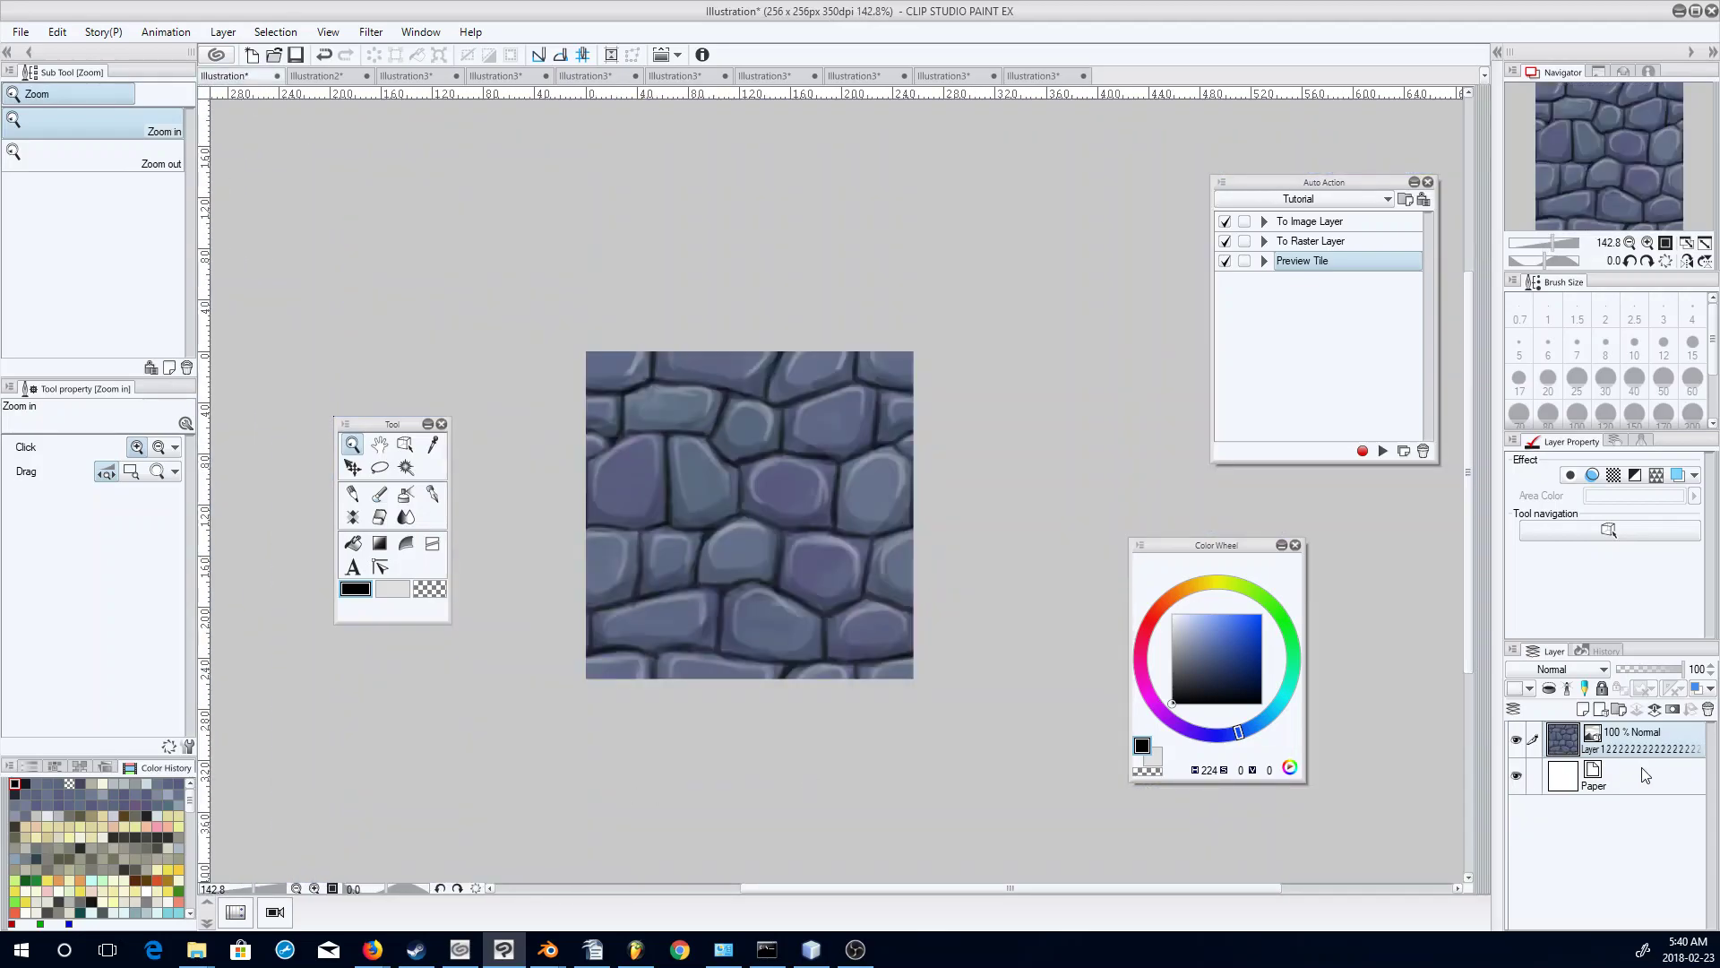
{"action": "left_click", "coordinate": [1583, 710]}
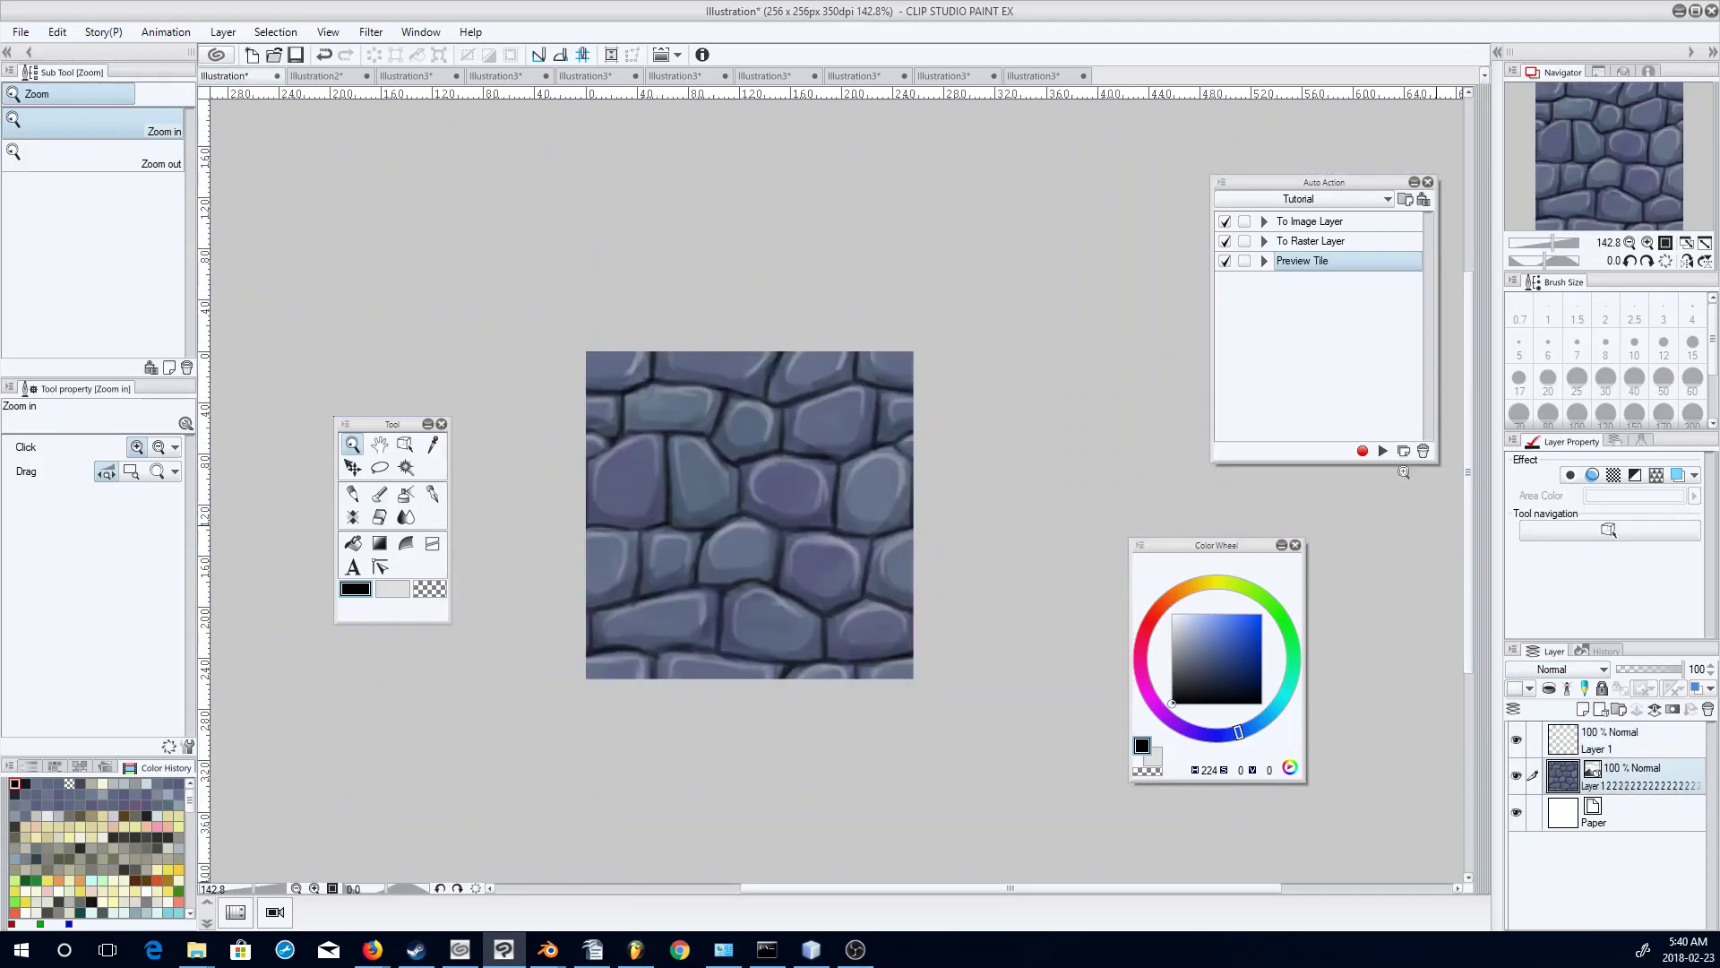
{"action": "left_click", "coordinate": [1310, 241]}
{"action": "left_click", "coordinate": [1383, 451]}
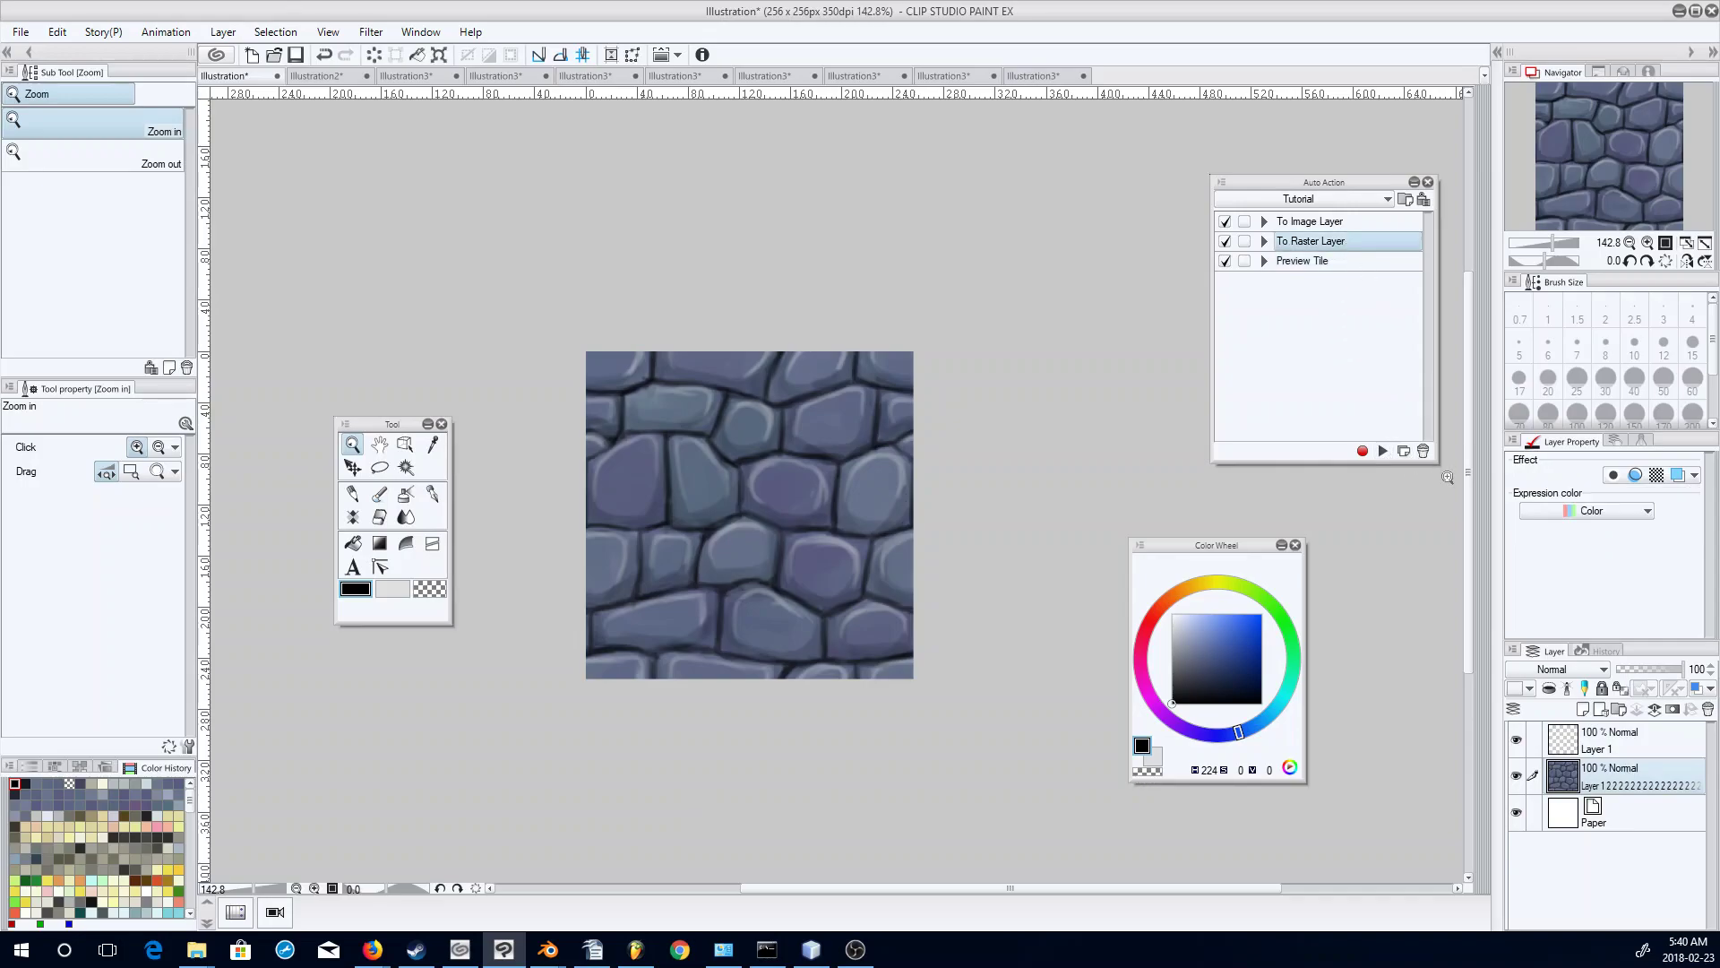
Paint black cracks into several bricks on the new layer with the Opaque watercolor brush at size 4.
{"action": "left_click", "coordinate": [1636, 737]}
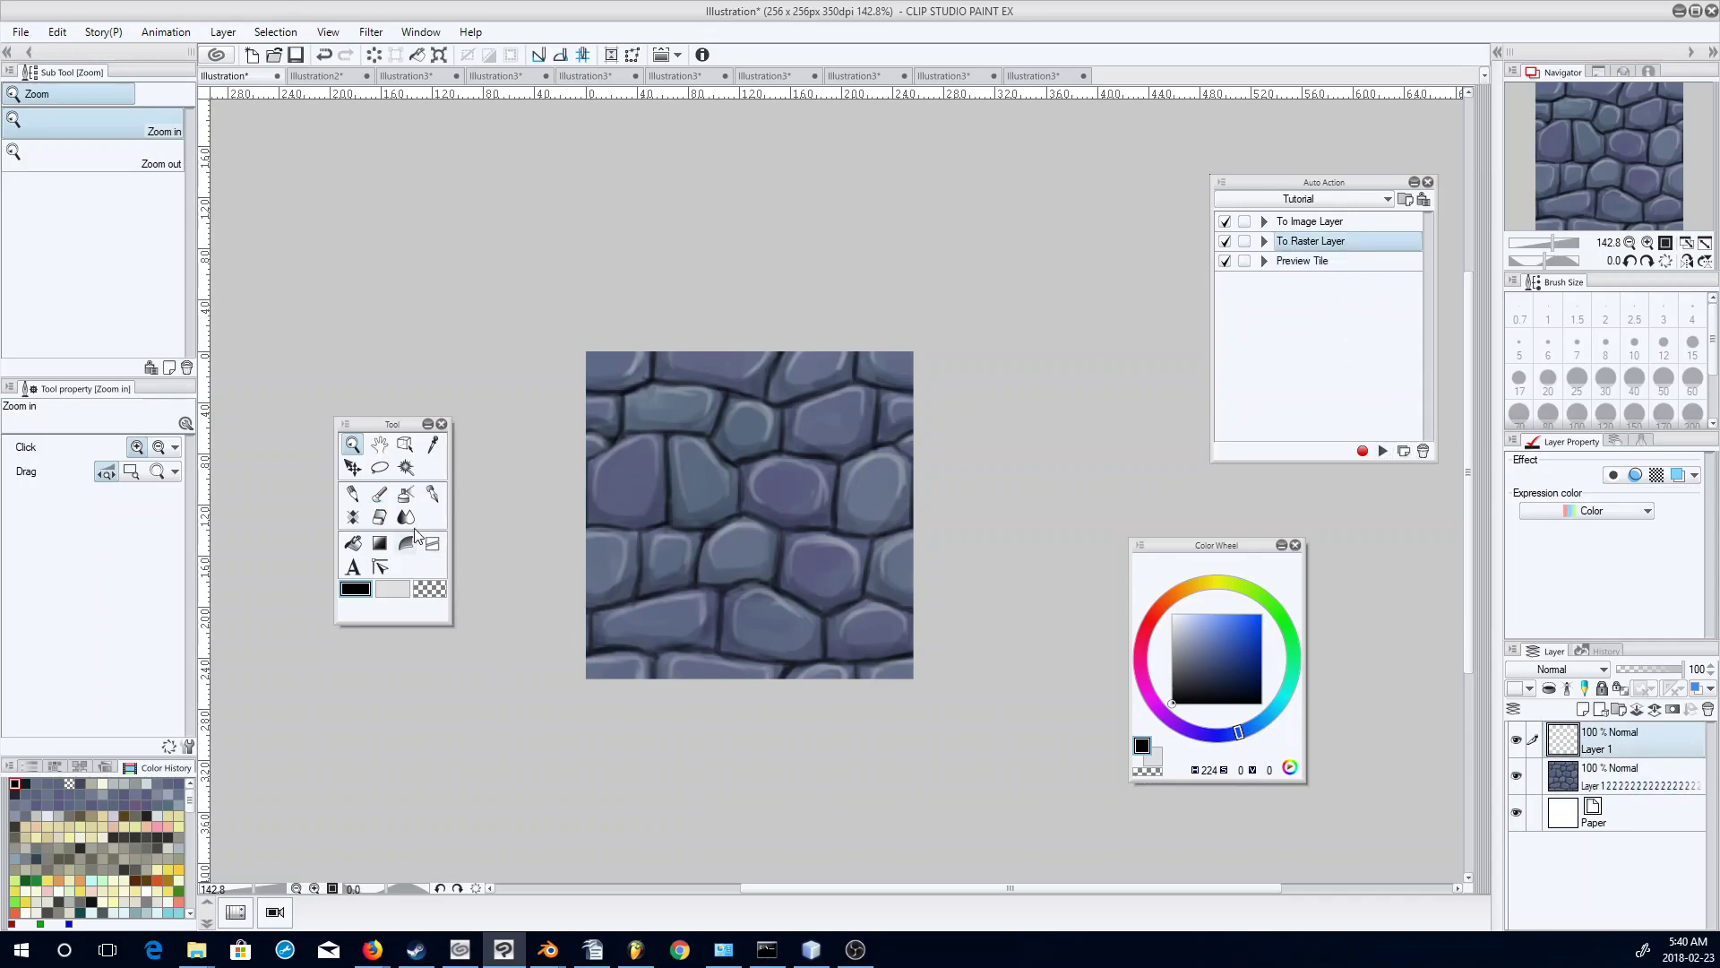
{"action": "left_click", "coordinate": [353, 494]}
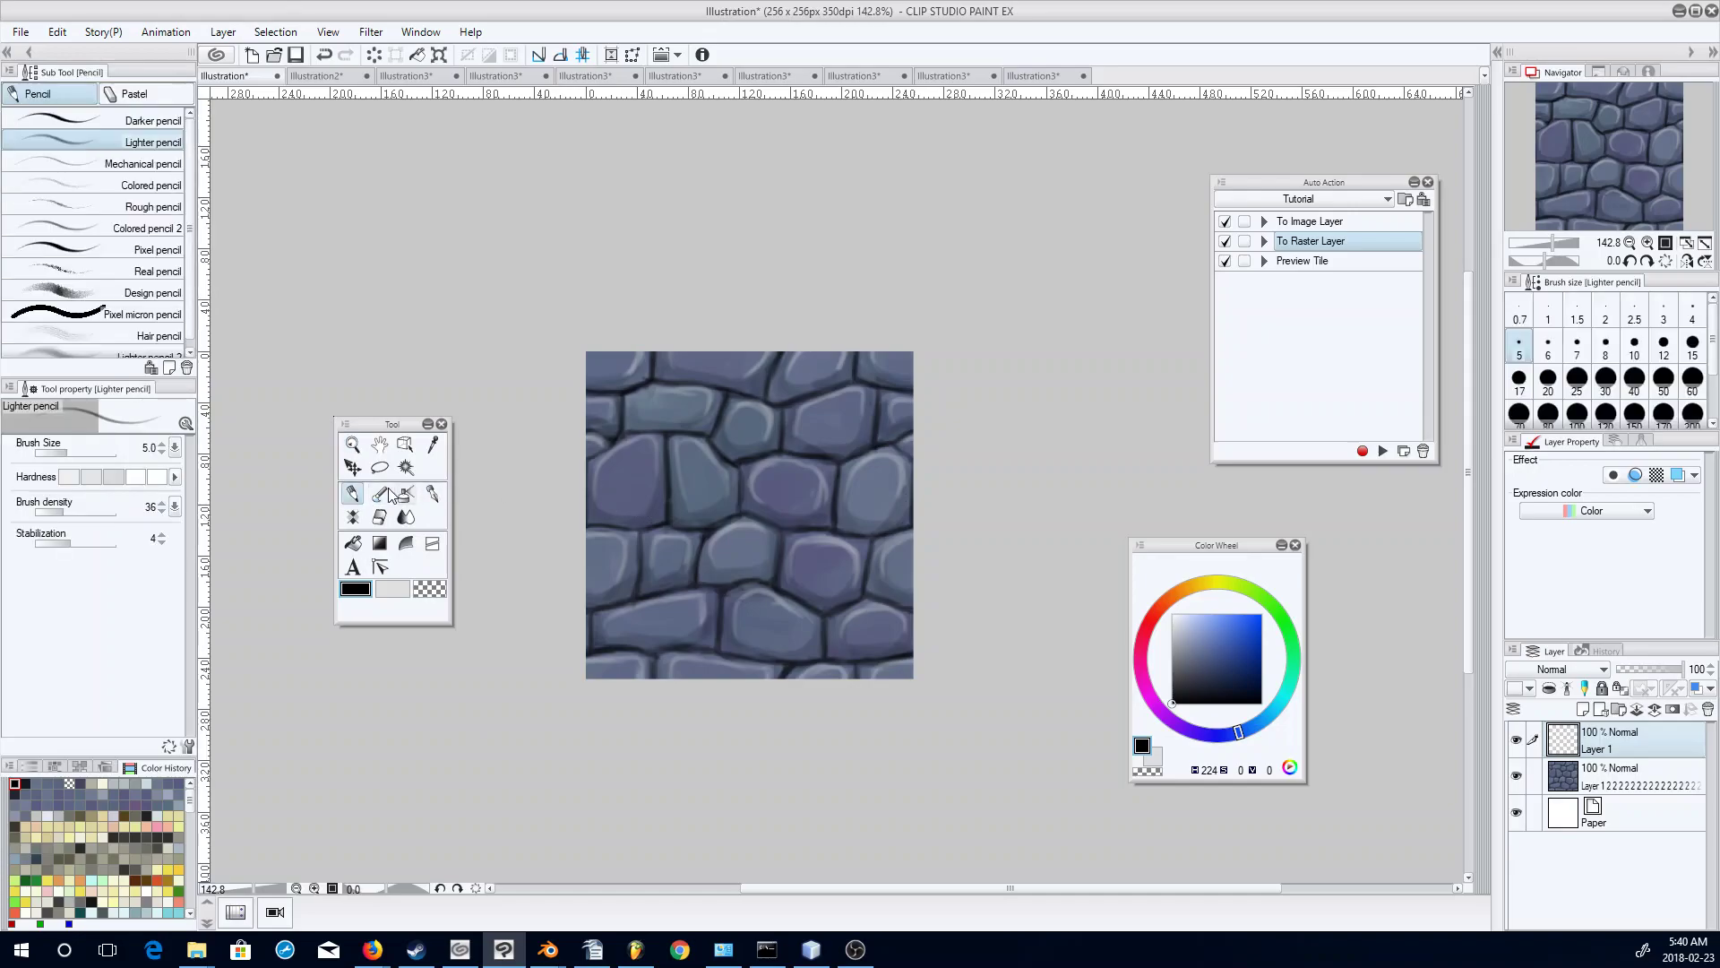
{"action": "key", "text": "b"}
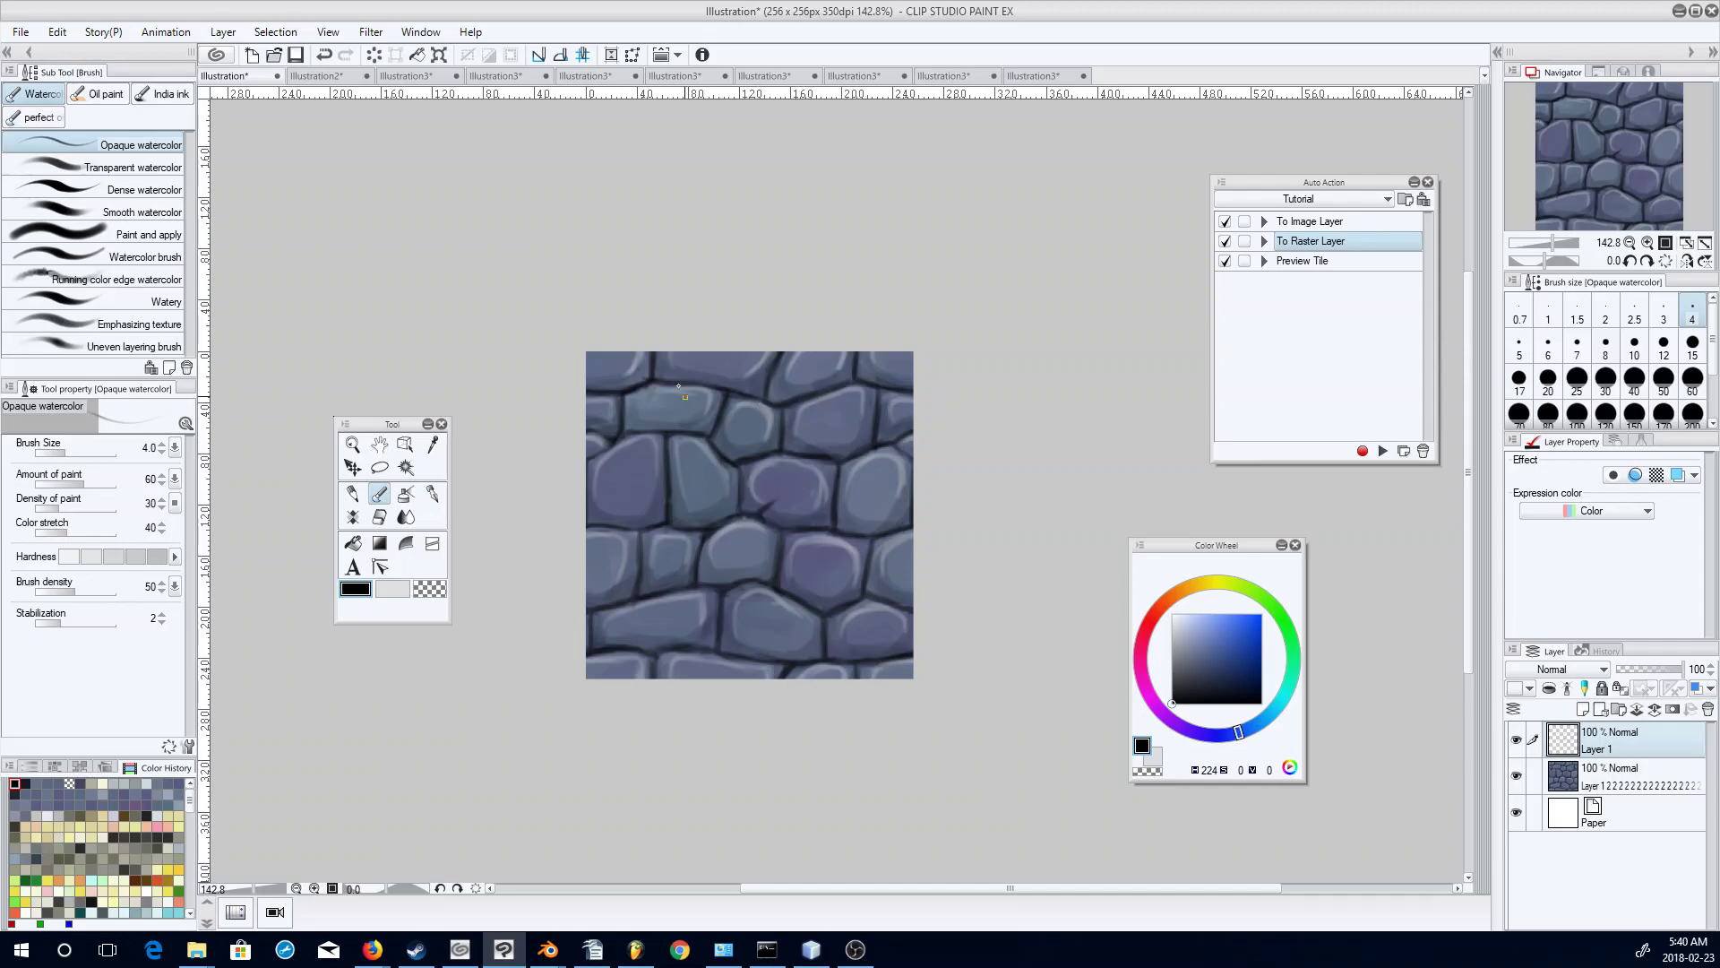
{"action": "left_click_drag", "start_coordinate": [679, 389], "coordinate": [689, 403]}
{"action": "mouse_move", "coordinate": [651, 625]}
{"action": "left_mouse_down"}
{"action": "mouse_move", "coordinate": [663, 607]}
{"action": "mouse_move", "coordinate": [652, 634]}
{"action": "mouse_move", "coordinate": [679, 633]}
{"action": "left_mouse_up"}
Highlight the crack edges in light grey H 224, S 0, V 91 at brush sizes 3 and 4, and merge the layer down.
{"action": "left_click_drag", "start_coordinate": [1184, 631], "coordinate": [1172, 621]}
{"action": "key", "text": "bracketleft"}
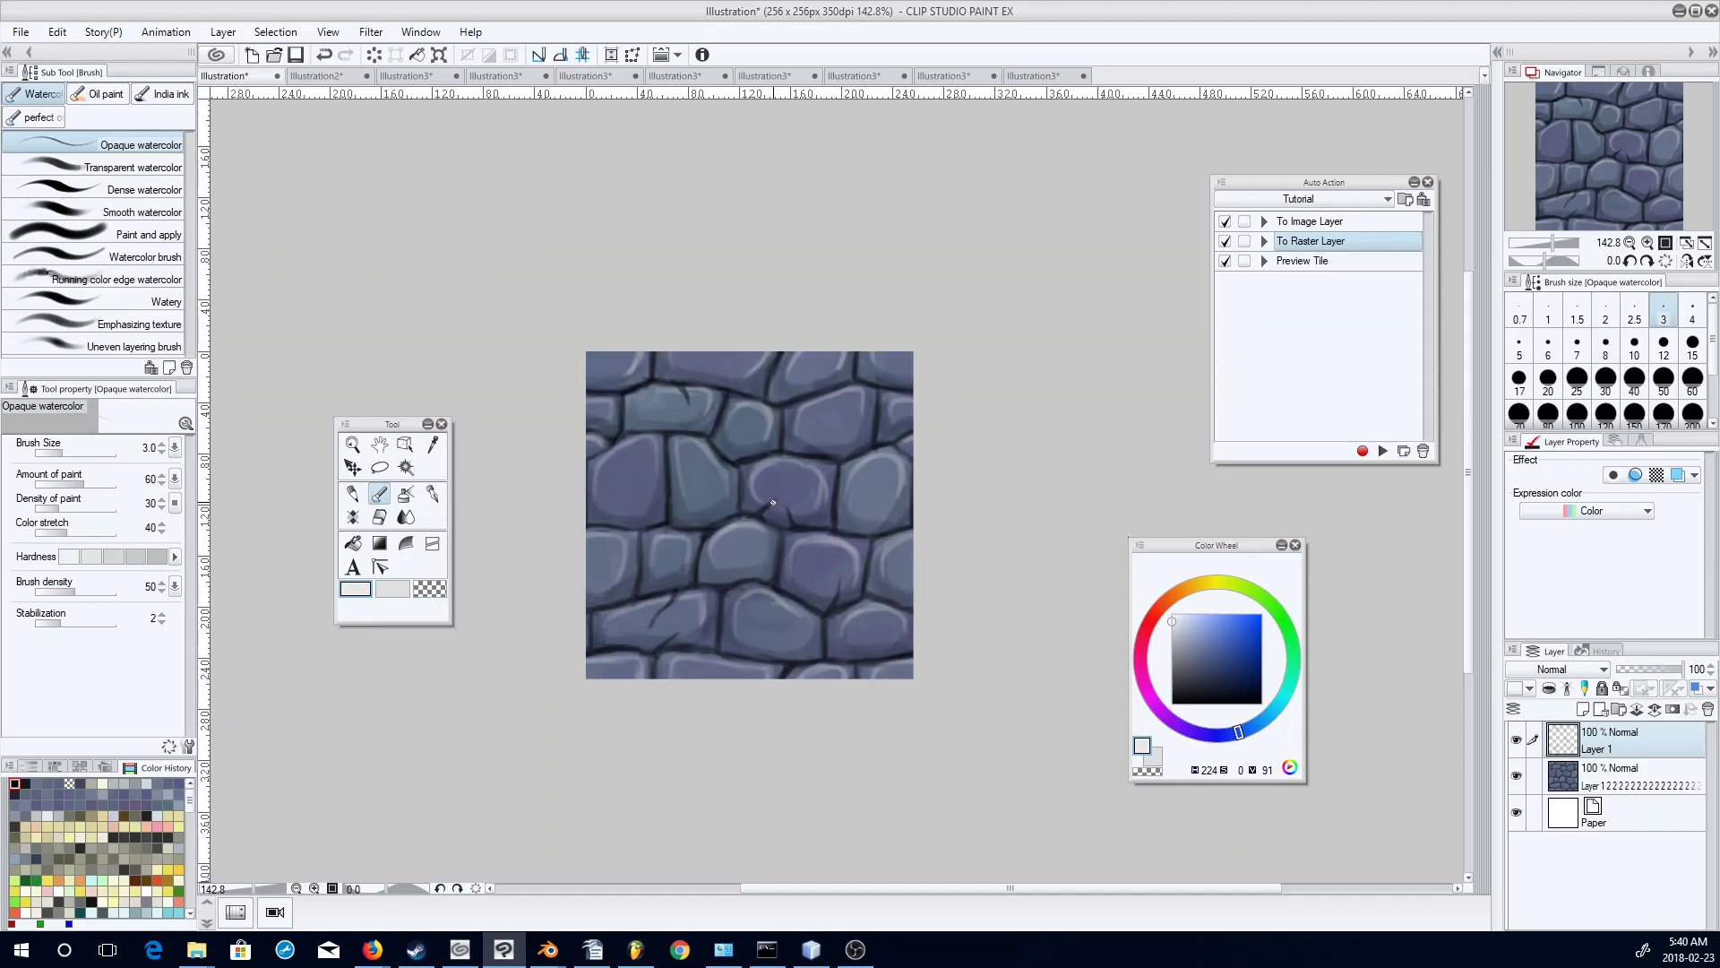
{"action": "left_click_drag", "start_coordinate": [760, 506], "coordinate": [797, 528]}
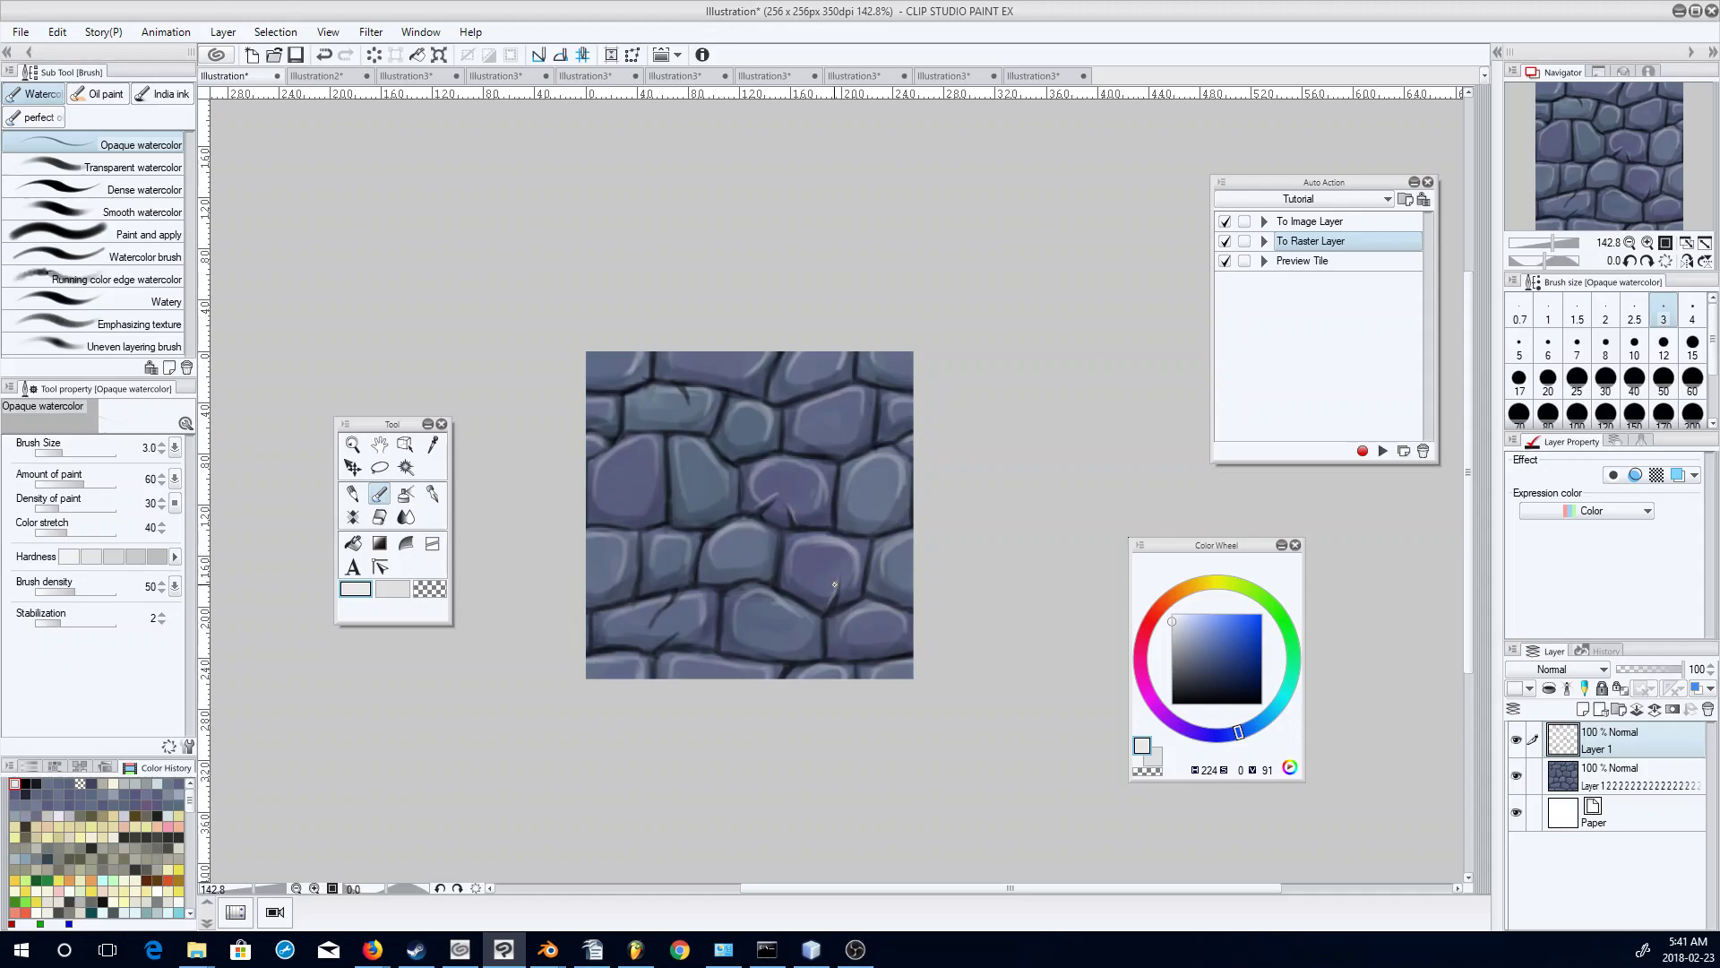
{"action": "key", "text": "bracketright"}
{"action": "mouse_move", "coordinate": [655, 621]}
{"action": "left_mouse_down"}
{"action": "mouse_move", "coordinate": [678, 594]}
{"action": "mouse_move", "coordinate": [663, 643]}
{"action": "left_mouse_up"}
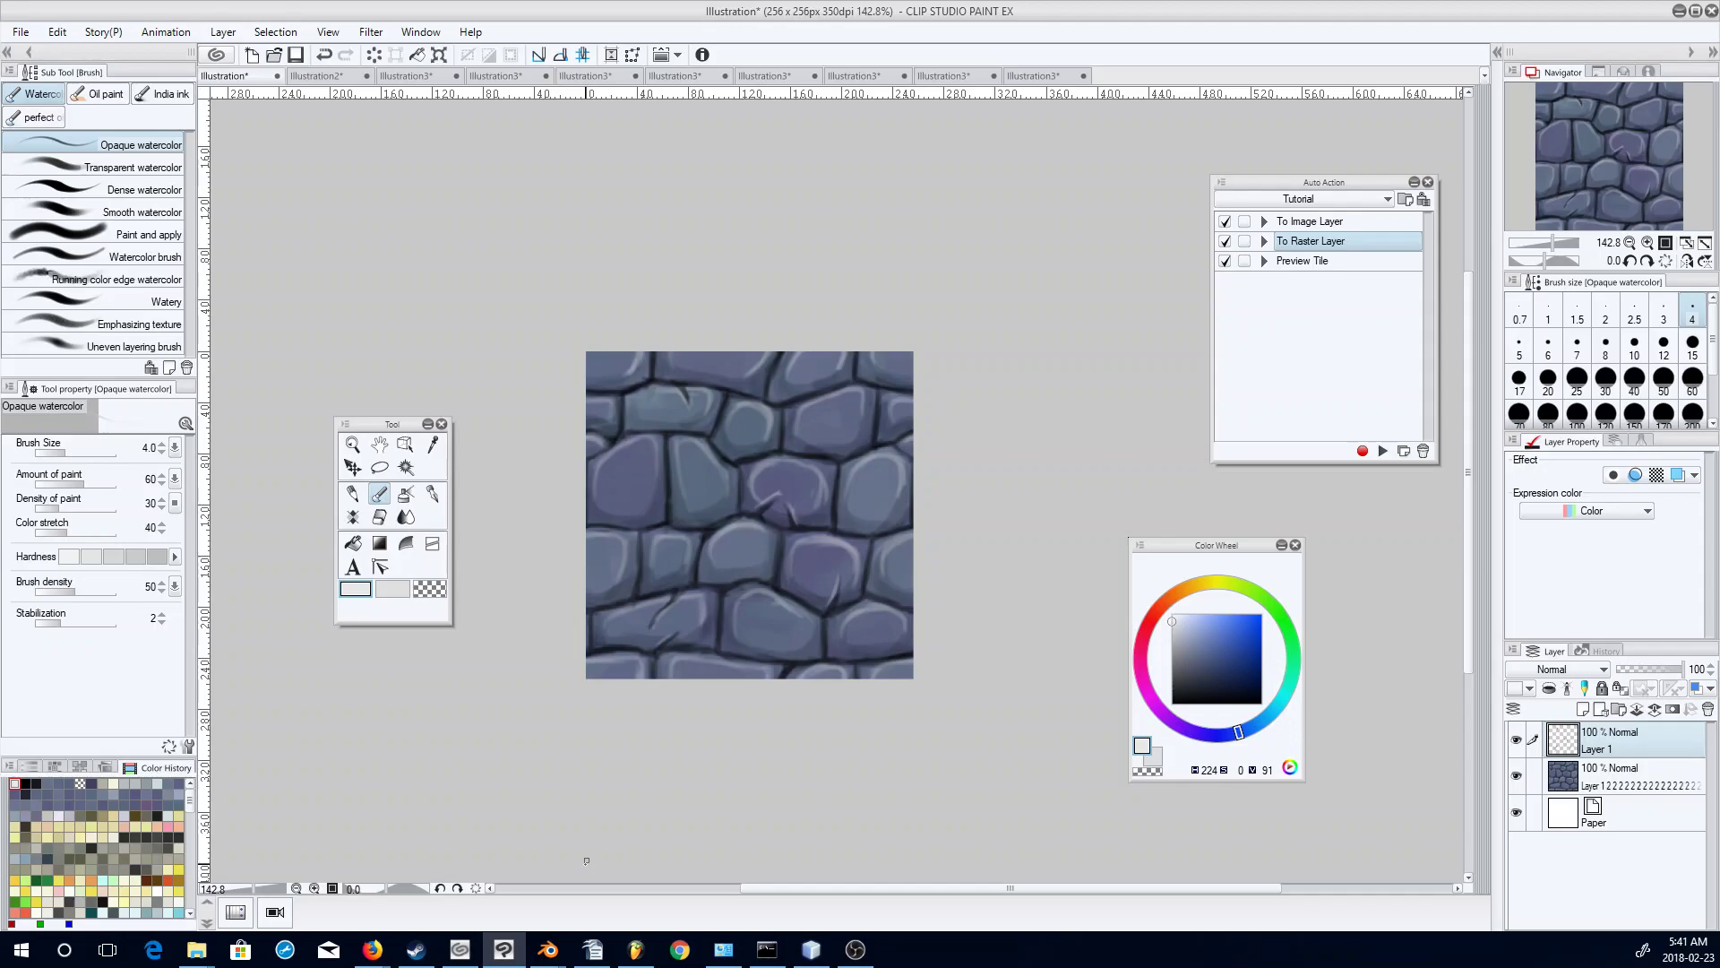
{"action": "left_click", "coordinate": [1654, 709]}
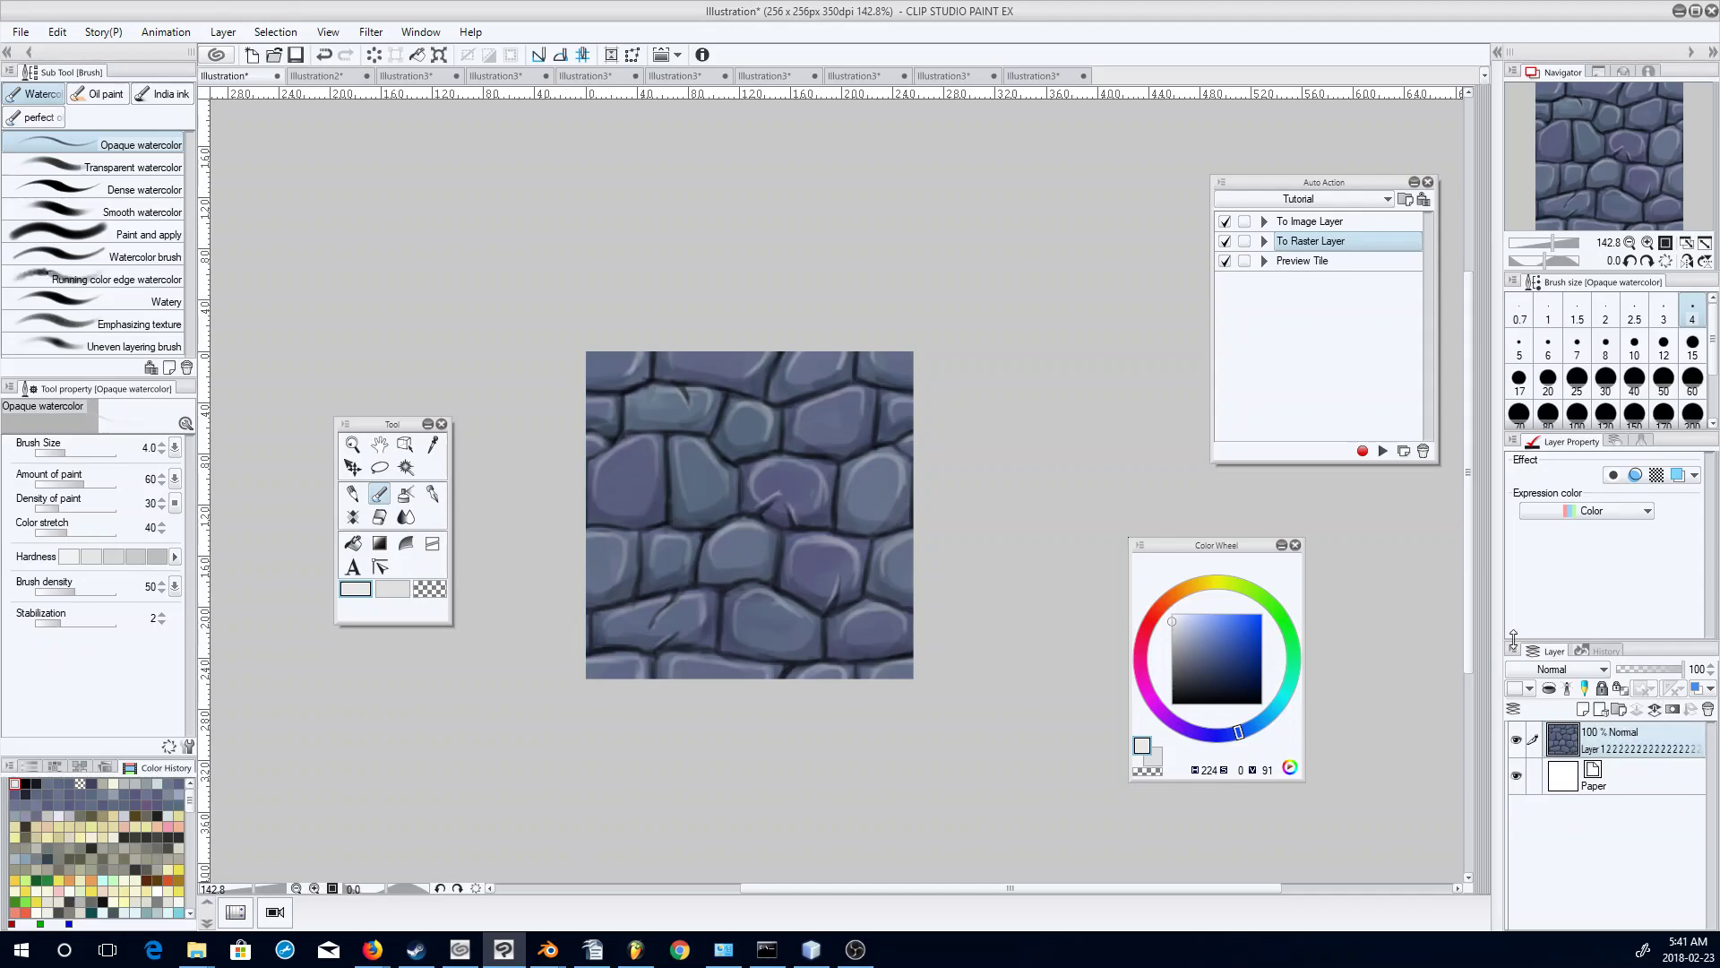
Preview the cracked bricks on a new A4 page with the Preview Tile action and tiling, and examine the repeats up close.
{"action": "left_click", "coordinate": [1346, 261]}
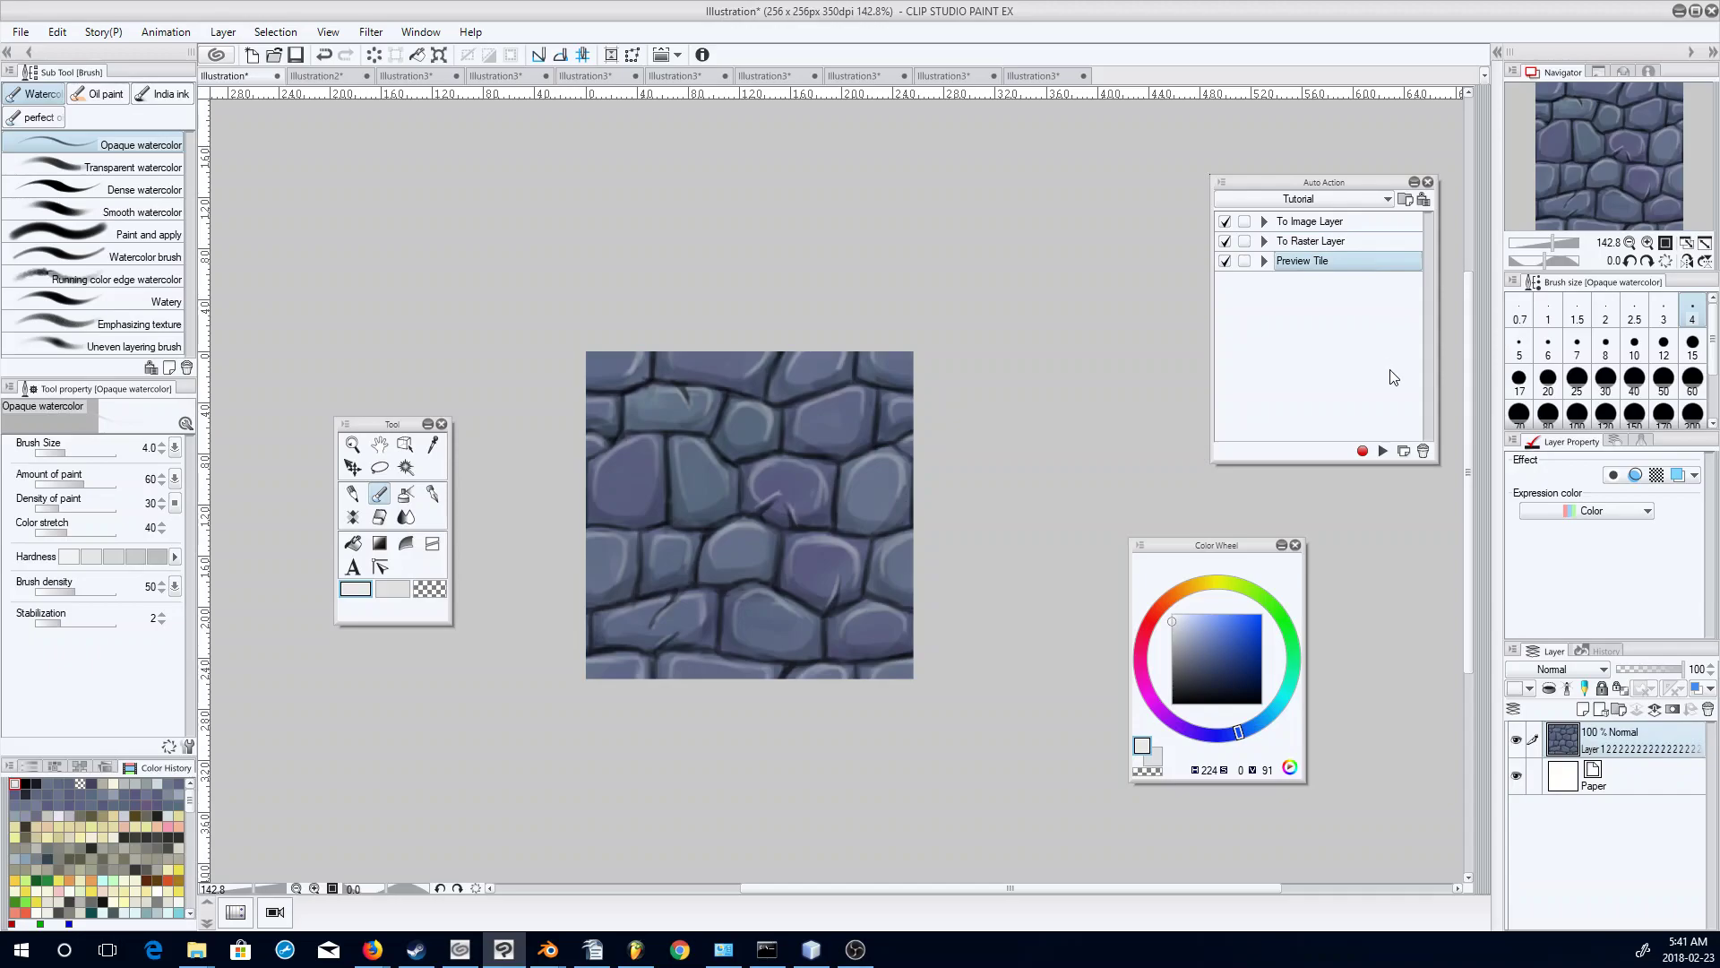
{"action": "left_click", "coordinate": [1383, 451]}
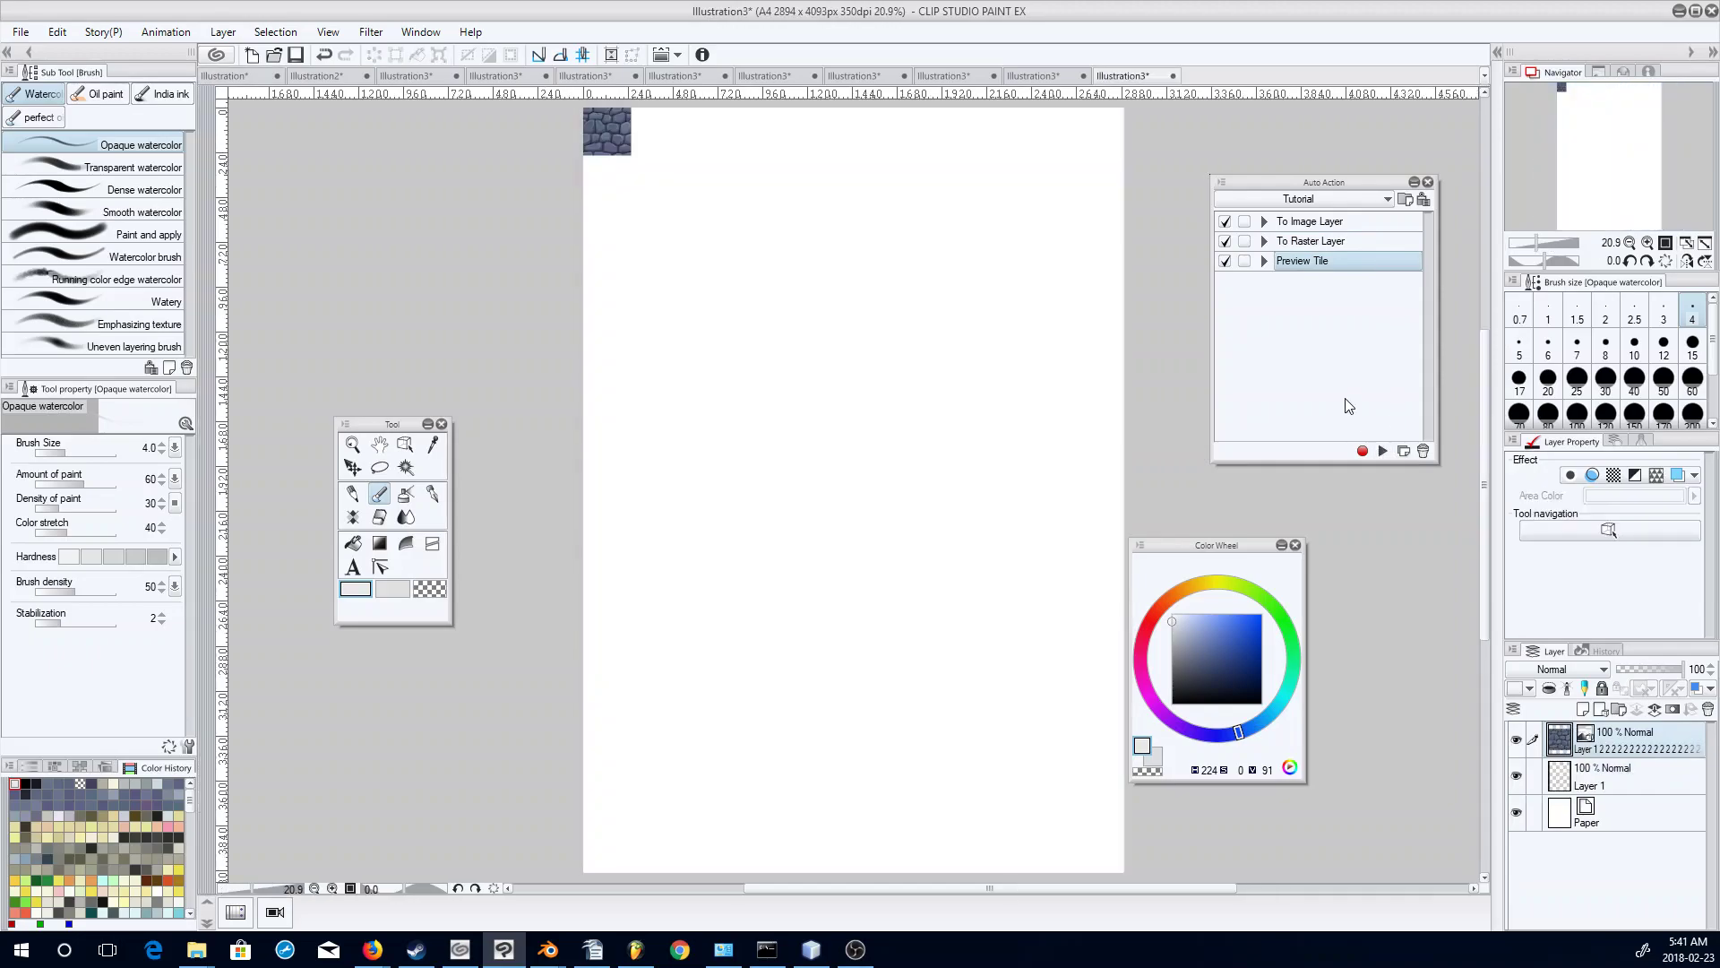
{"action": "left_click", "coordinate": [393, 449]}
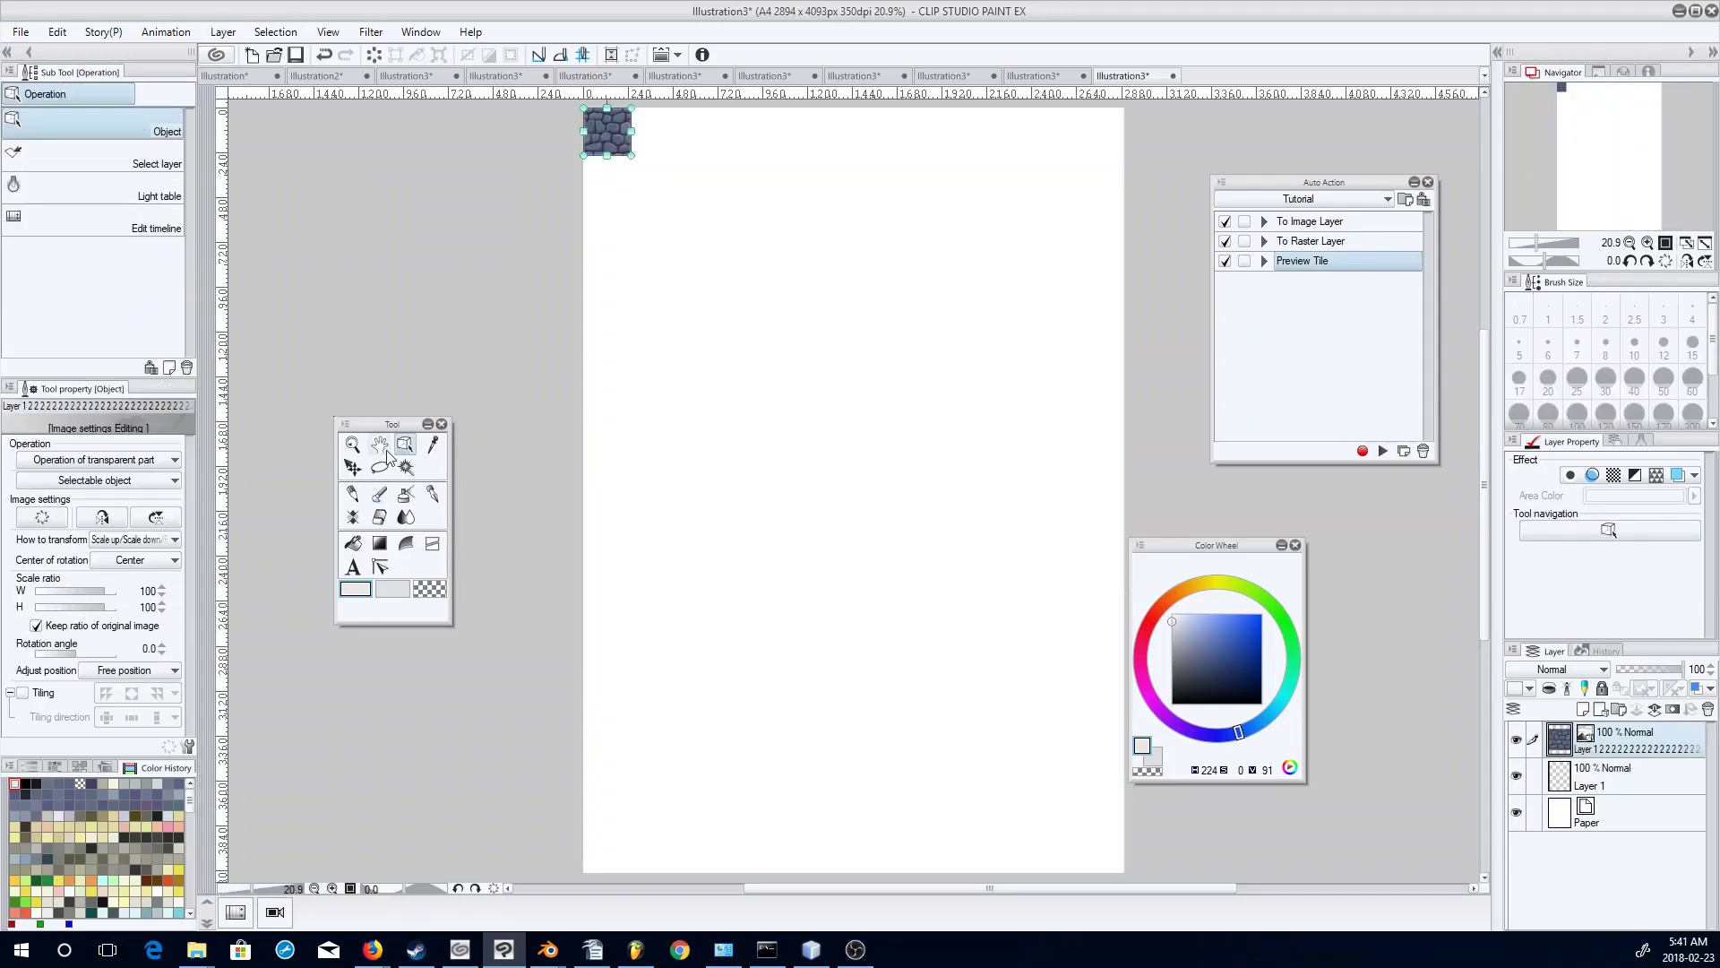
{"action": "left_click", "coordinate": [23, 693]}
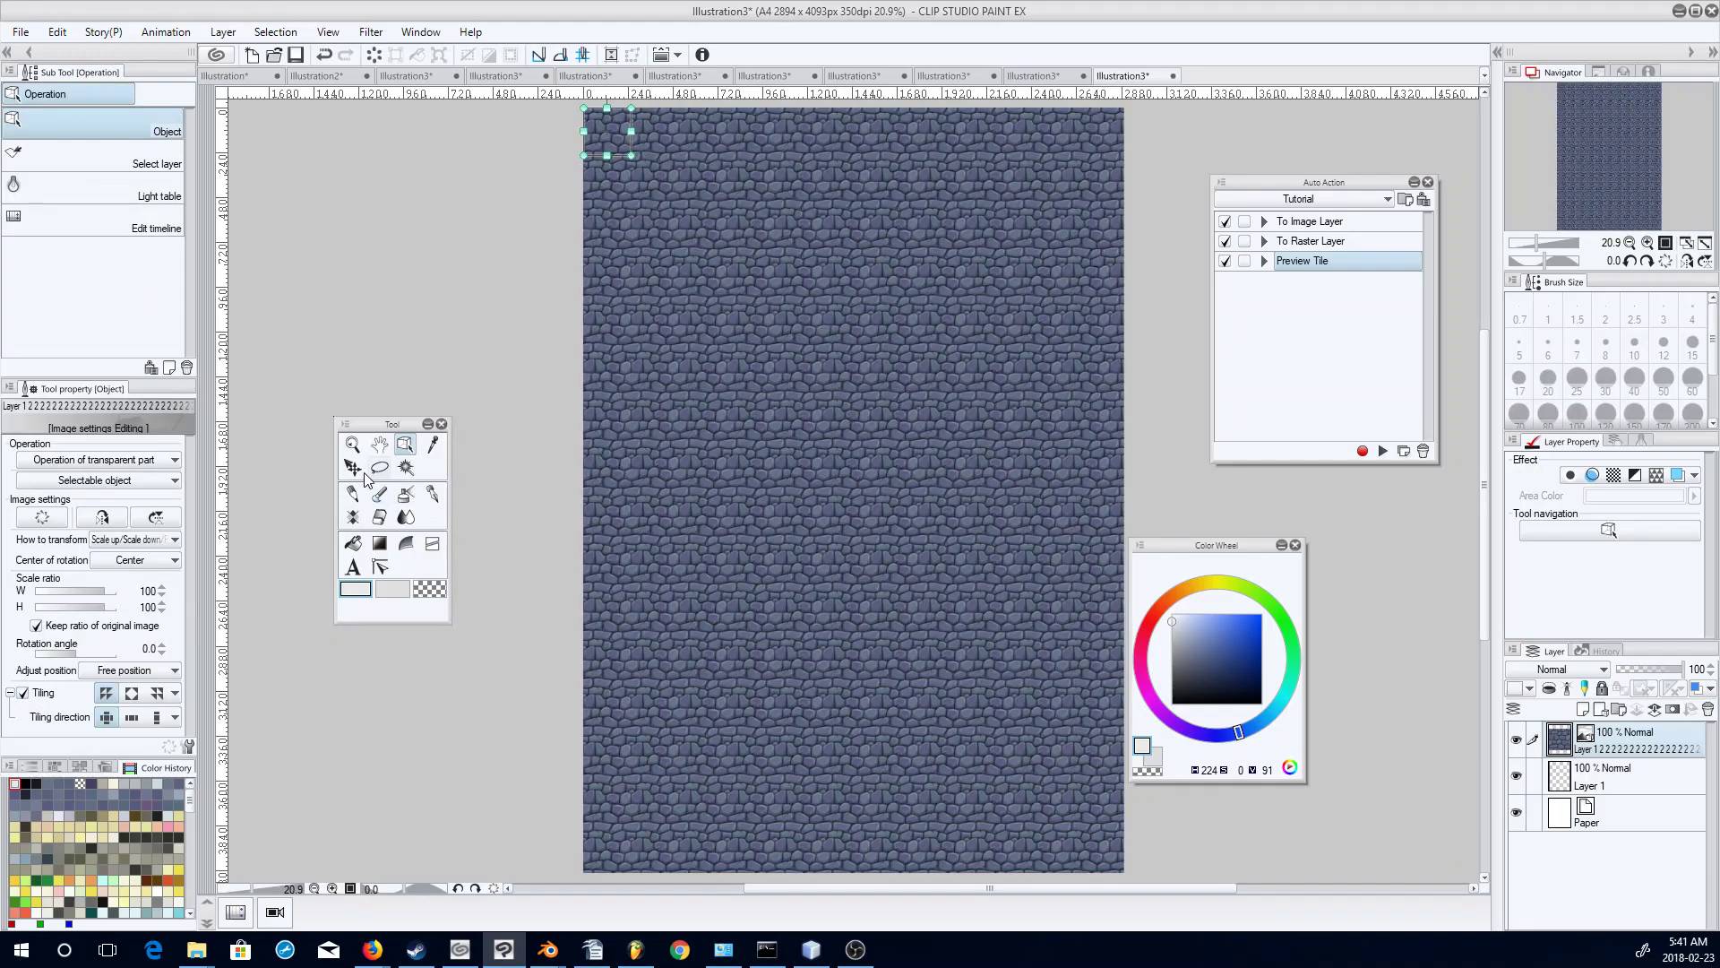
{"action": "left_click", "coordinate": [352, 444]}
{"action": "left_click_drag", "start_coordinate": [722, 434], "coordinate": [759, 464]}
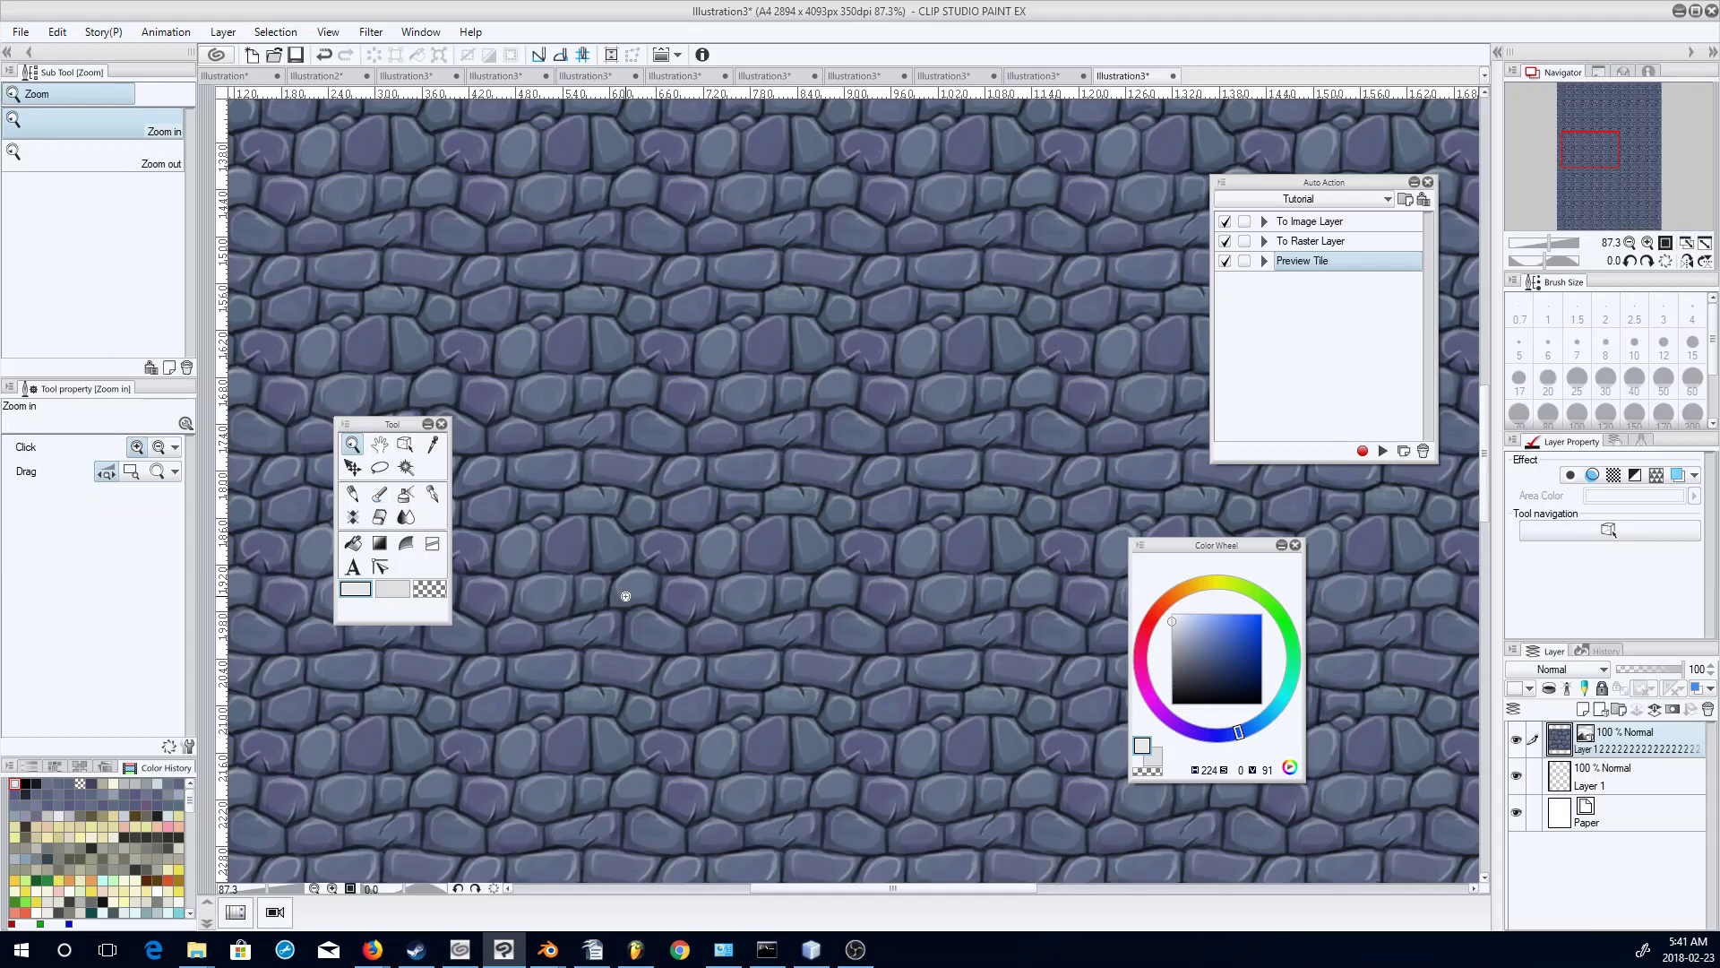
Return to the 256 x 256 px tile, offset its pattern toward the lower right with tiling on, and run To Raster Layer.
{"action": "left_click", "coordinate": [252, 77]}
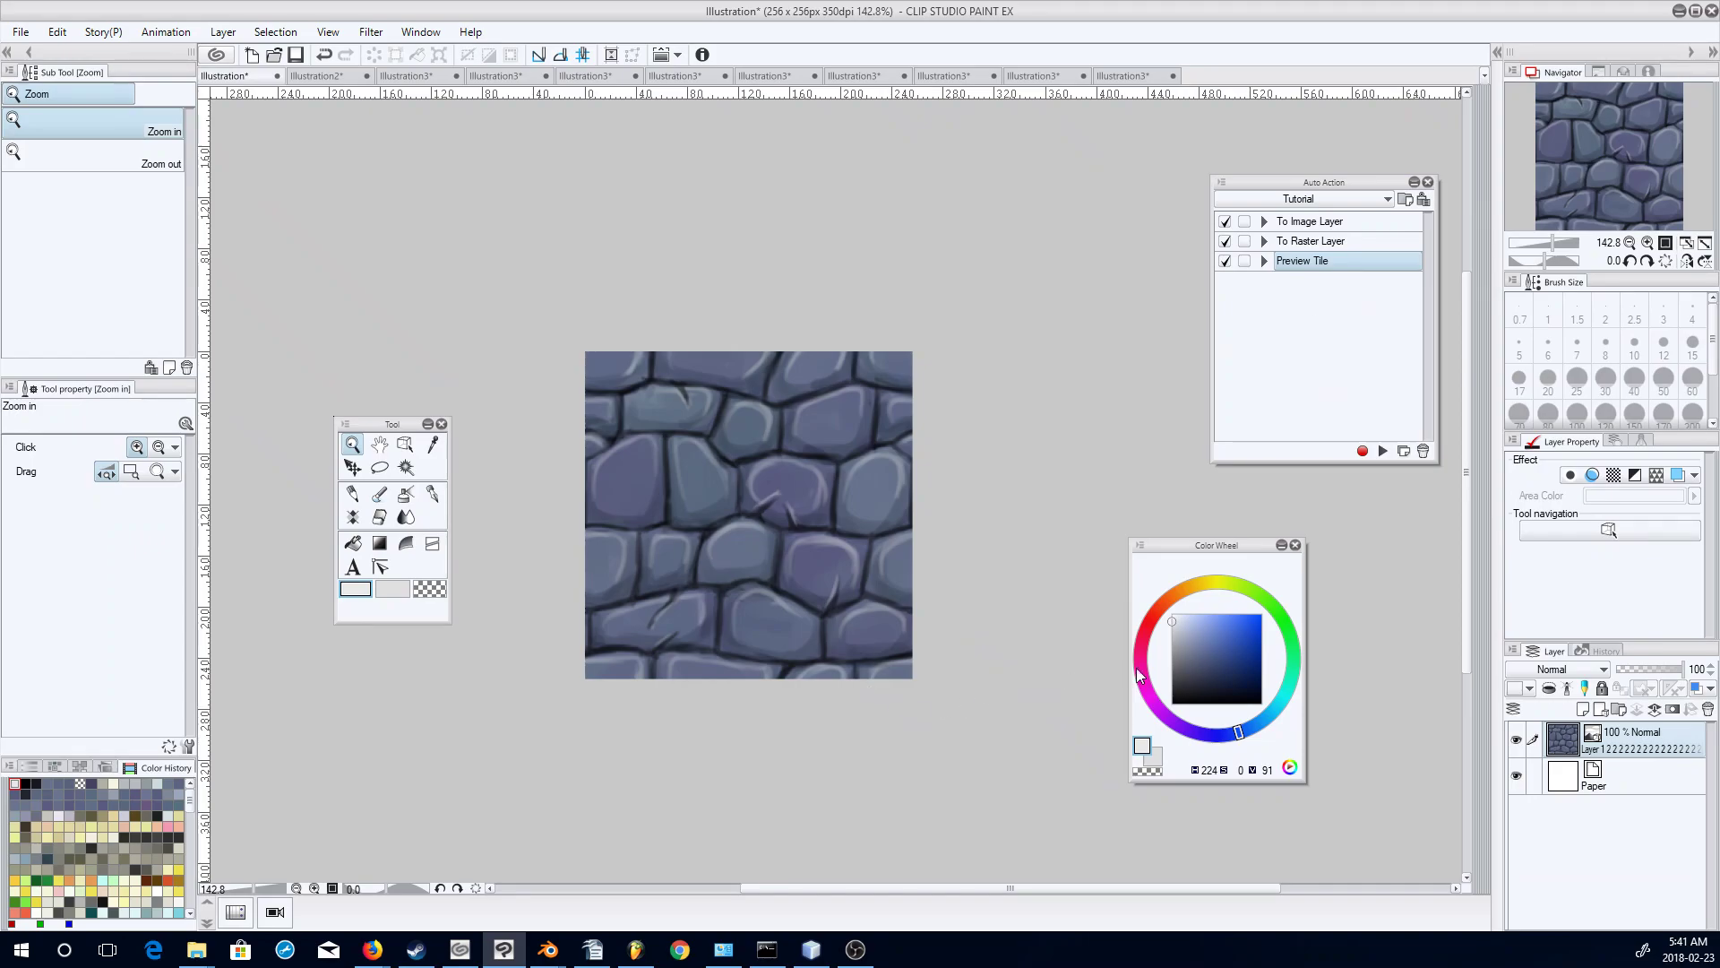
{"action": "left_click", "coordinate": [405, 444]}
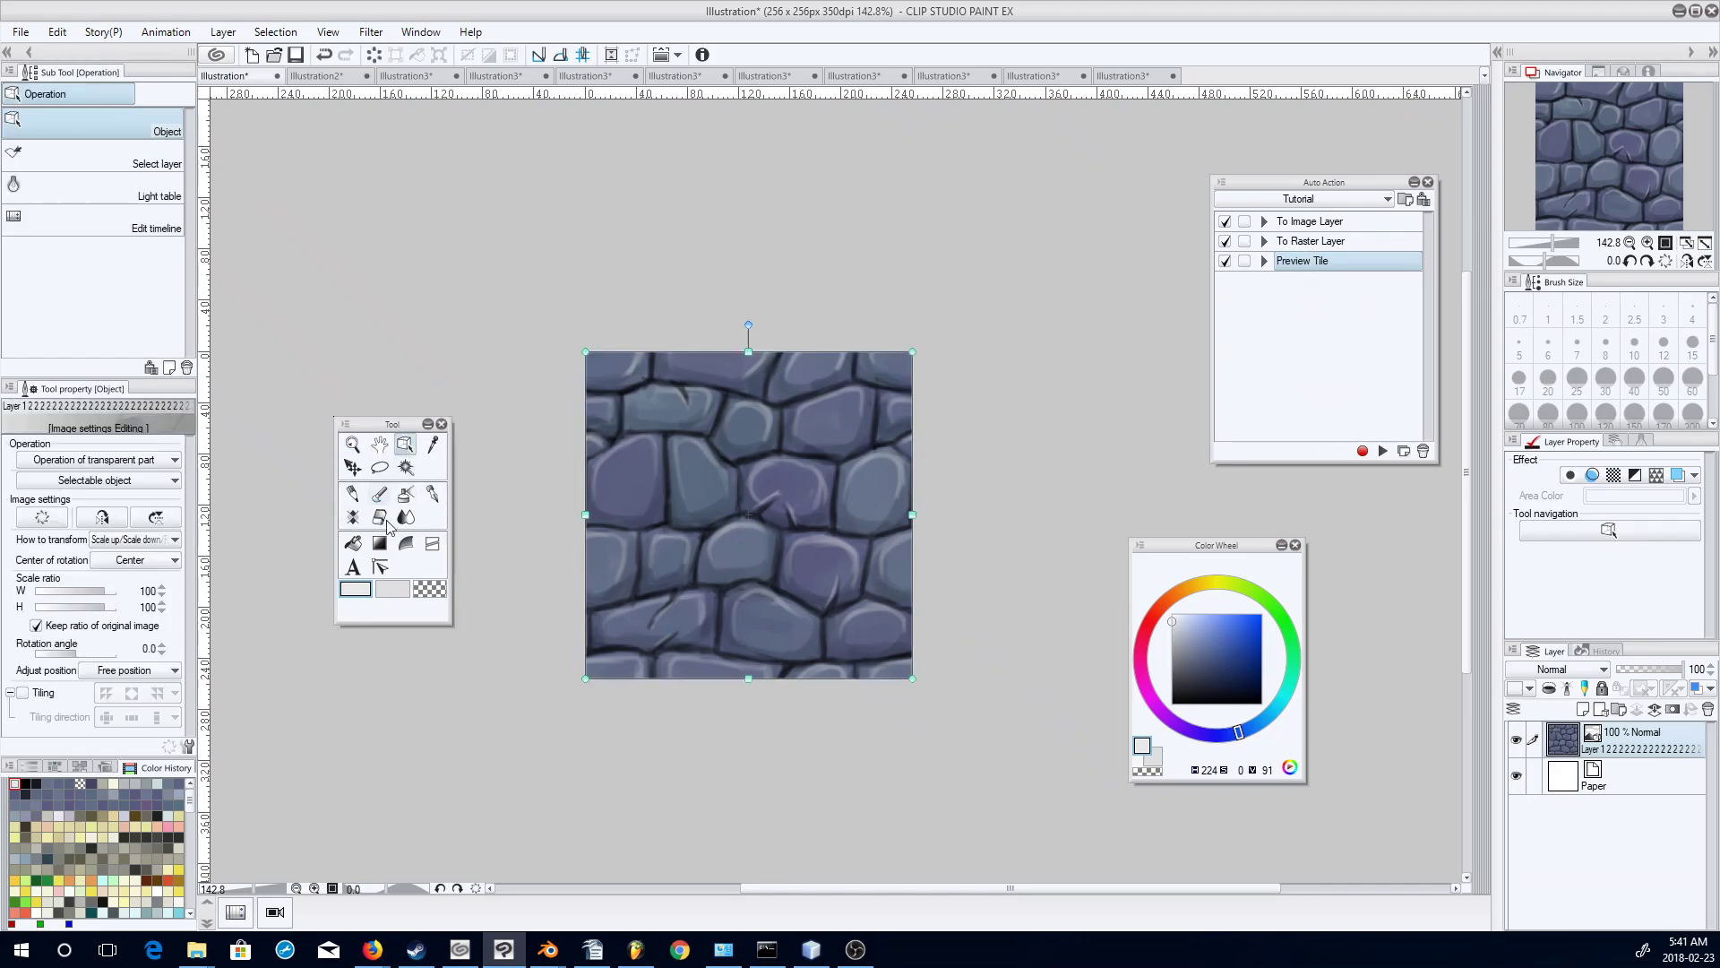
{"action": "left_click_drag", "start_coordinate": [643, 474], "coordinate": [829, 559]}
{"action": "left_click", "coordinate": [22, 693]}
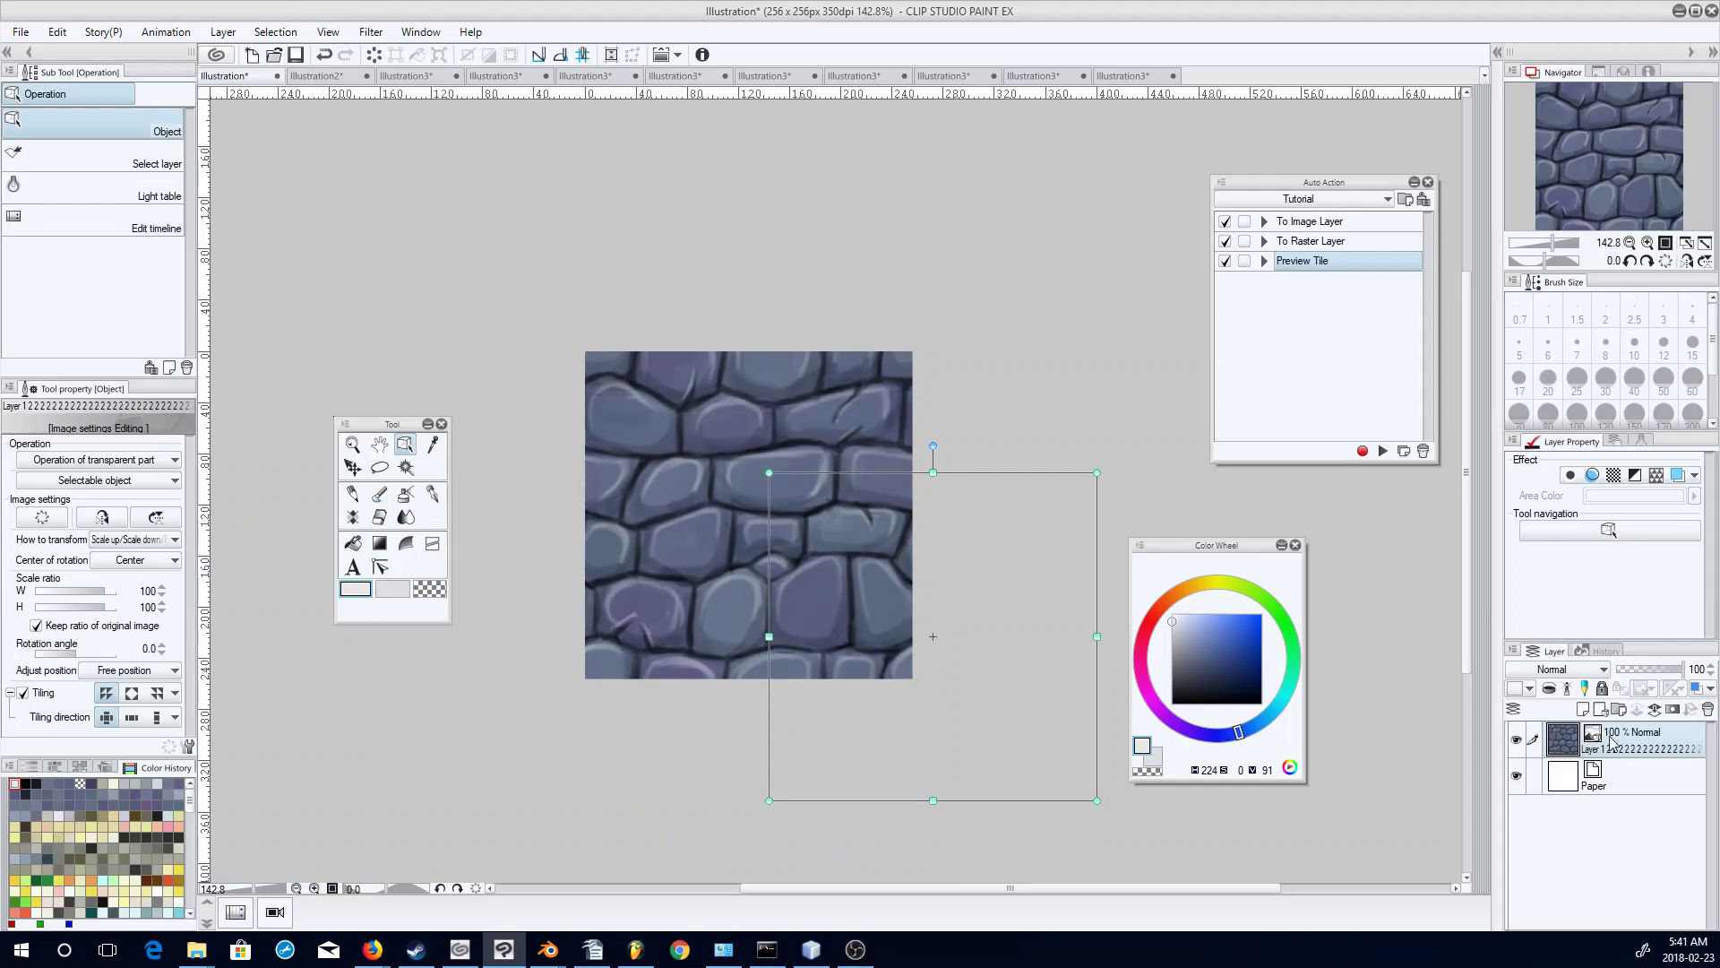
{"action": "left_click", "coordinate": [1343, 244]}
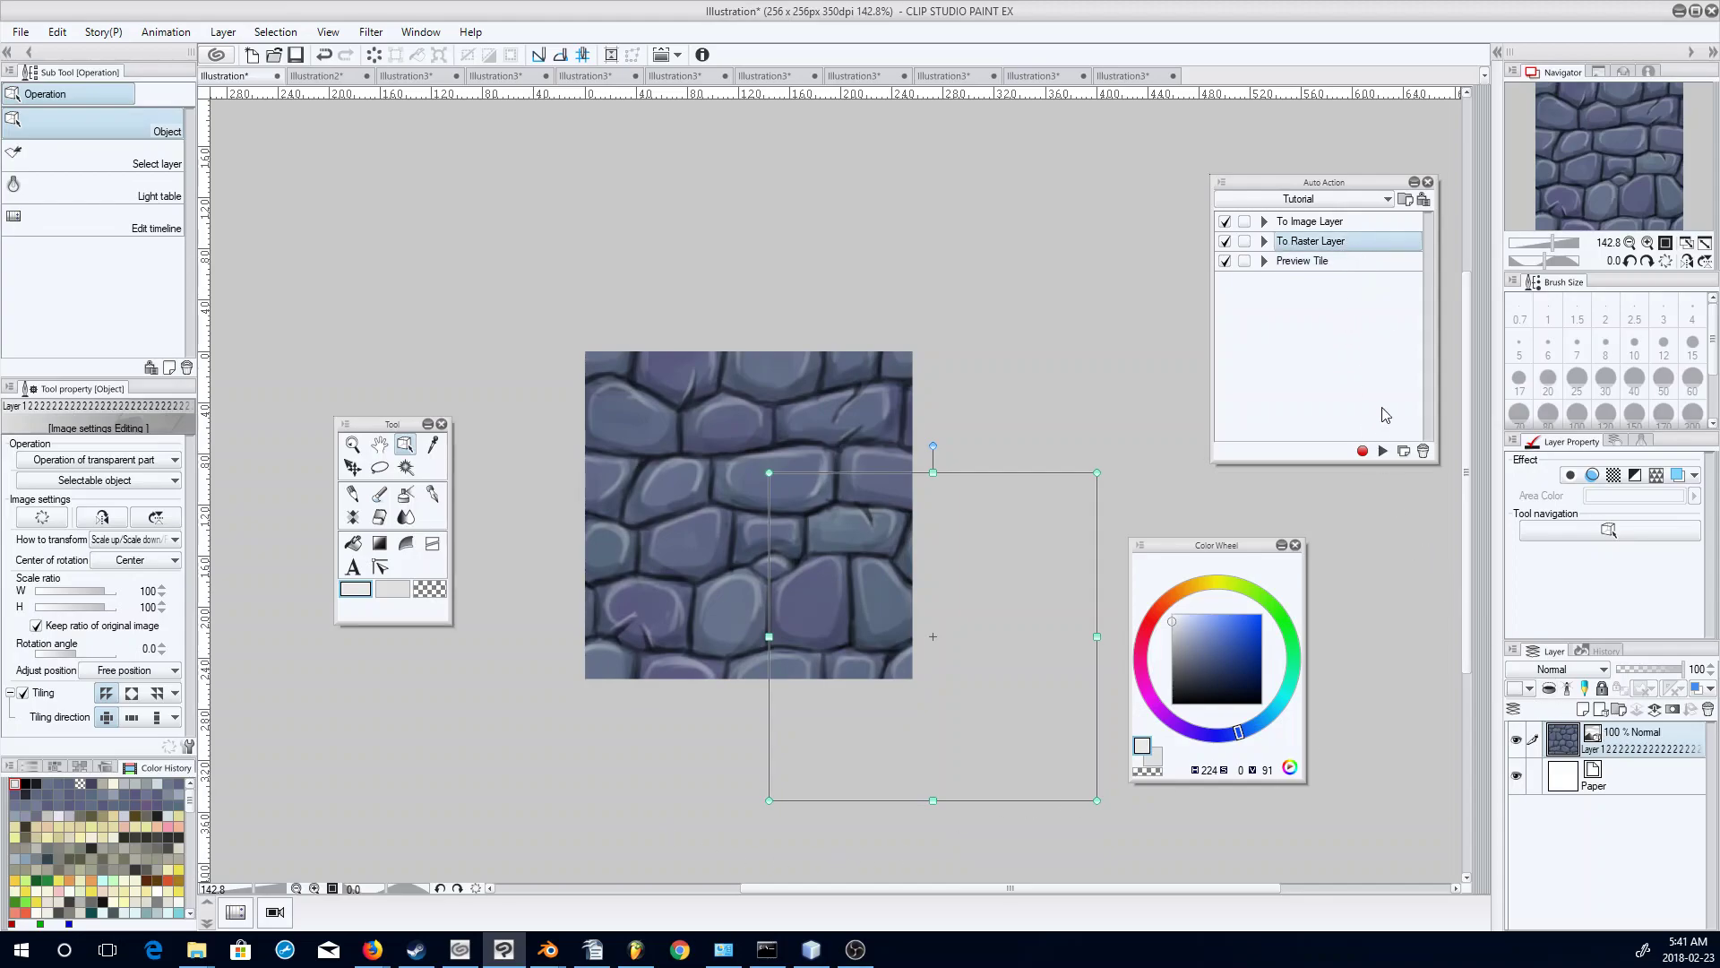
{"action": "left_click", "coordinate": [1382, 451]}
Add a new layer and paint a black crack on the brick left of centre with Opaque watercolor at size 4.
{"action": "left_click", "coordinate": [352, 493]}
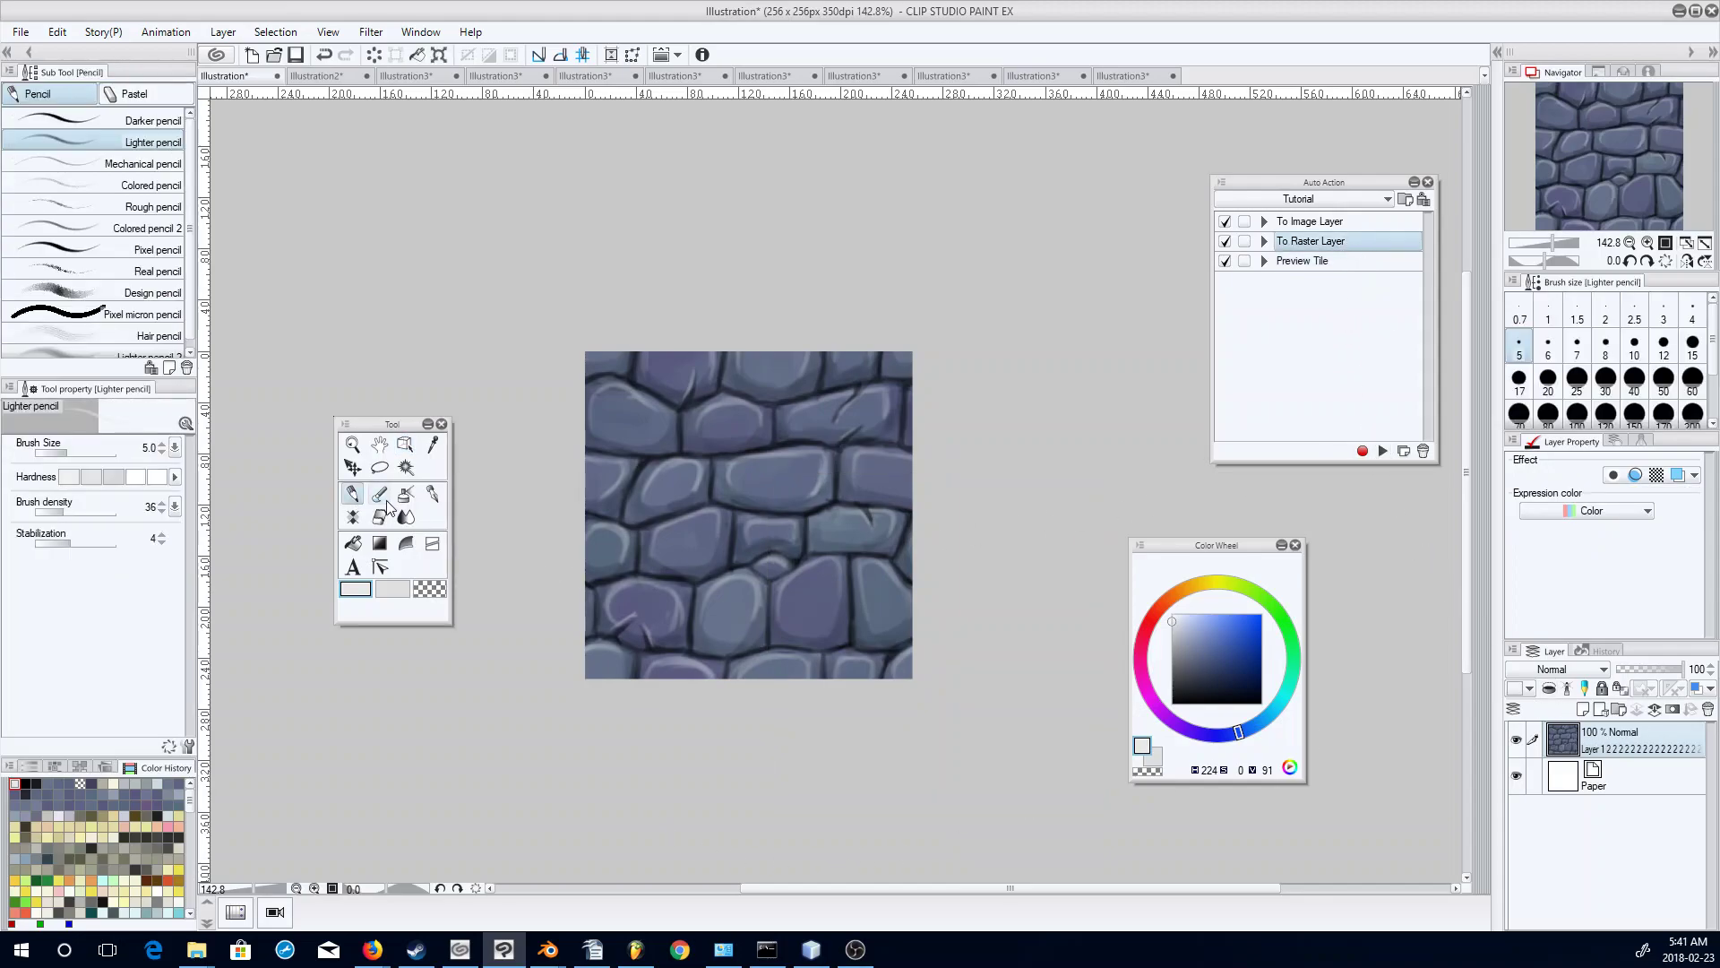
{"action": "left_click", "coordinate": [379, 494]}
{"action": "left_click", "coordinate": [1583, 709]}
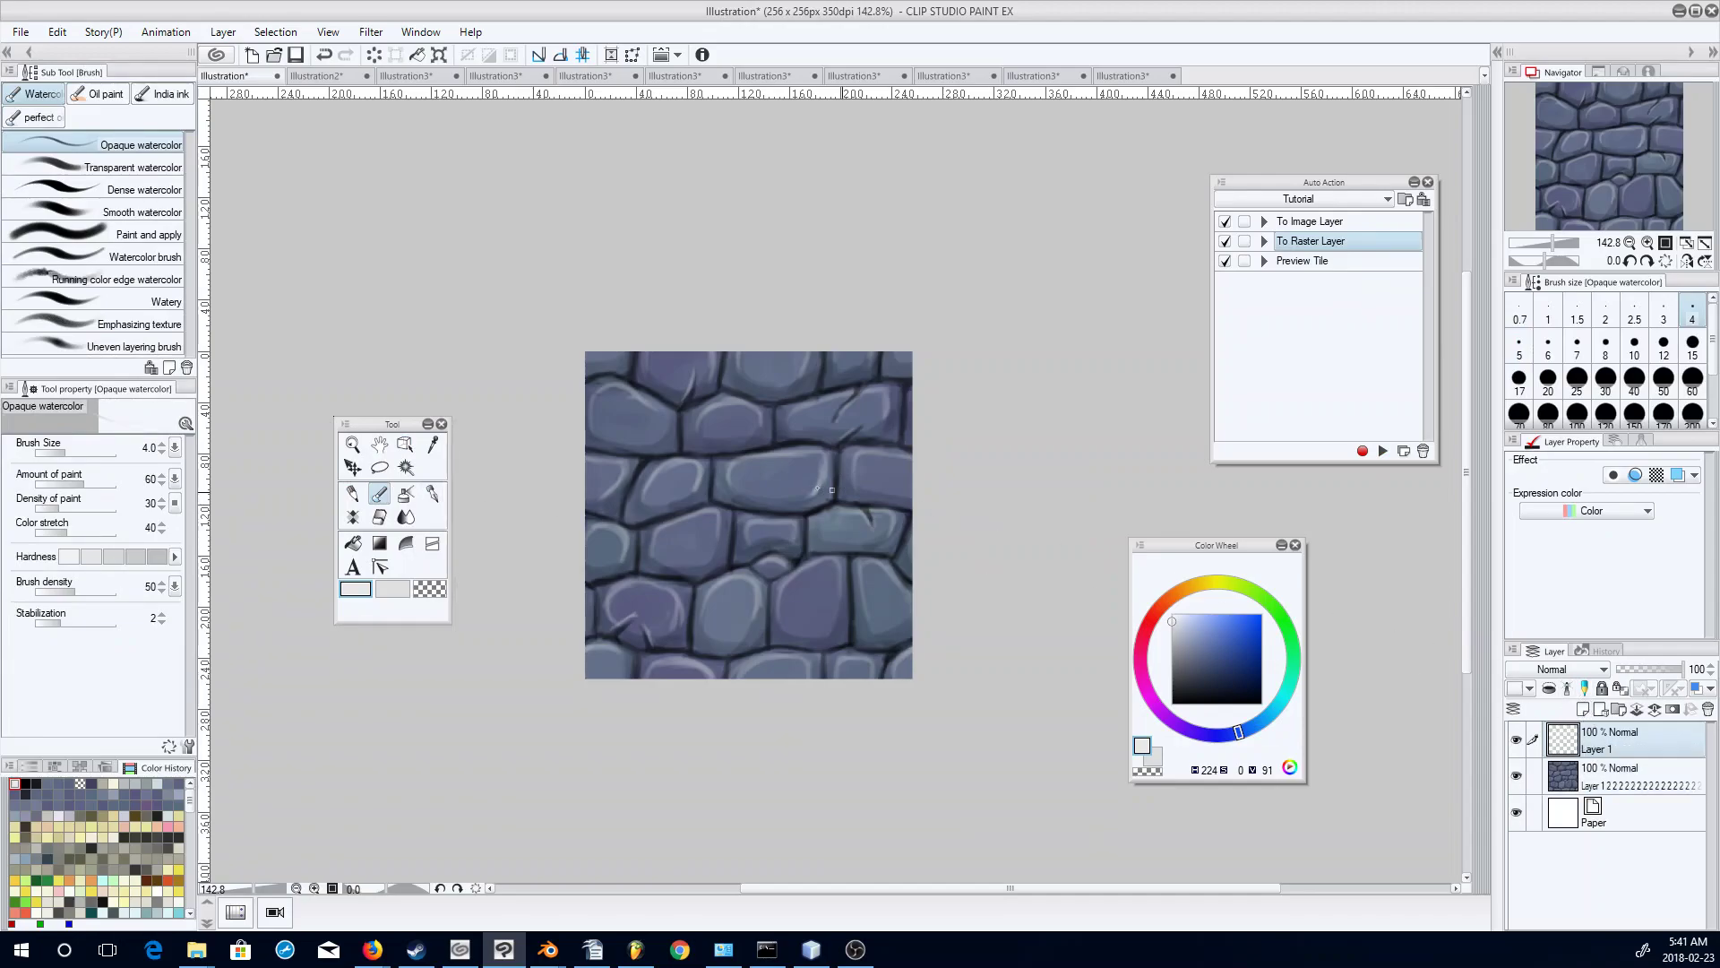
{"action": "left_click", "coordinate": [1172, 703]}
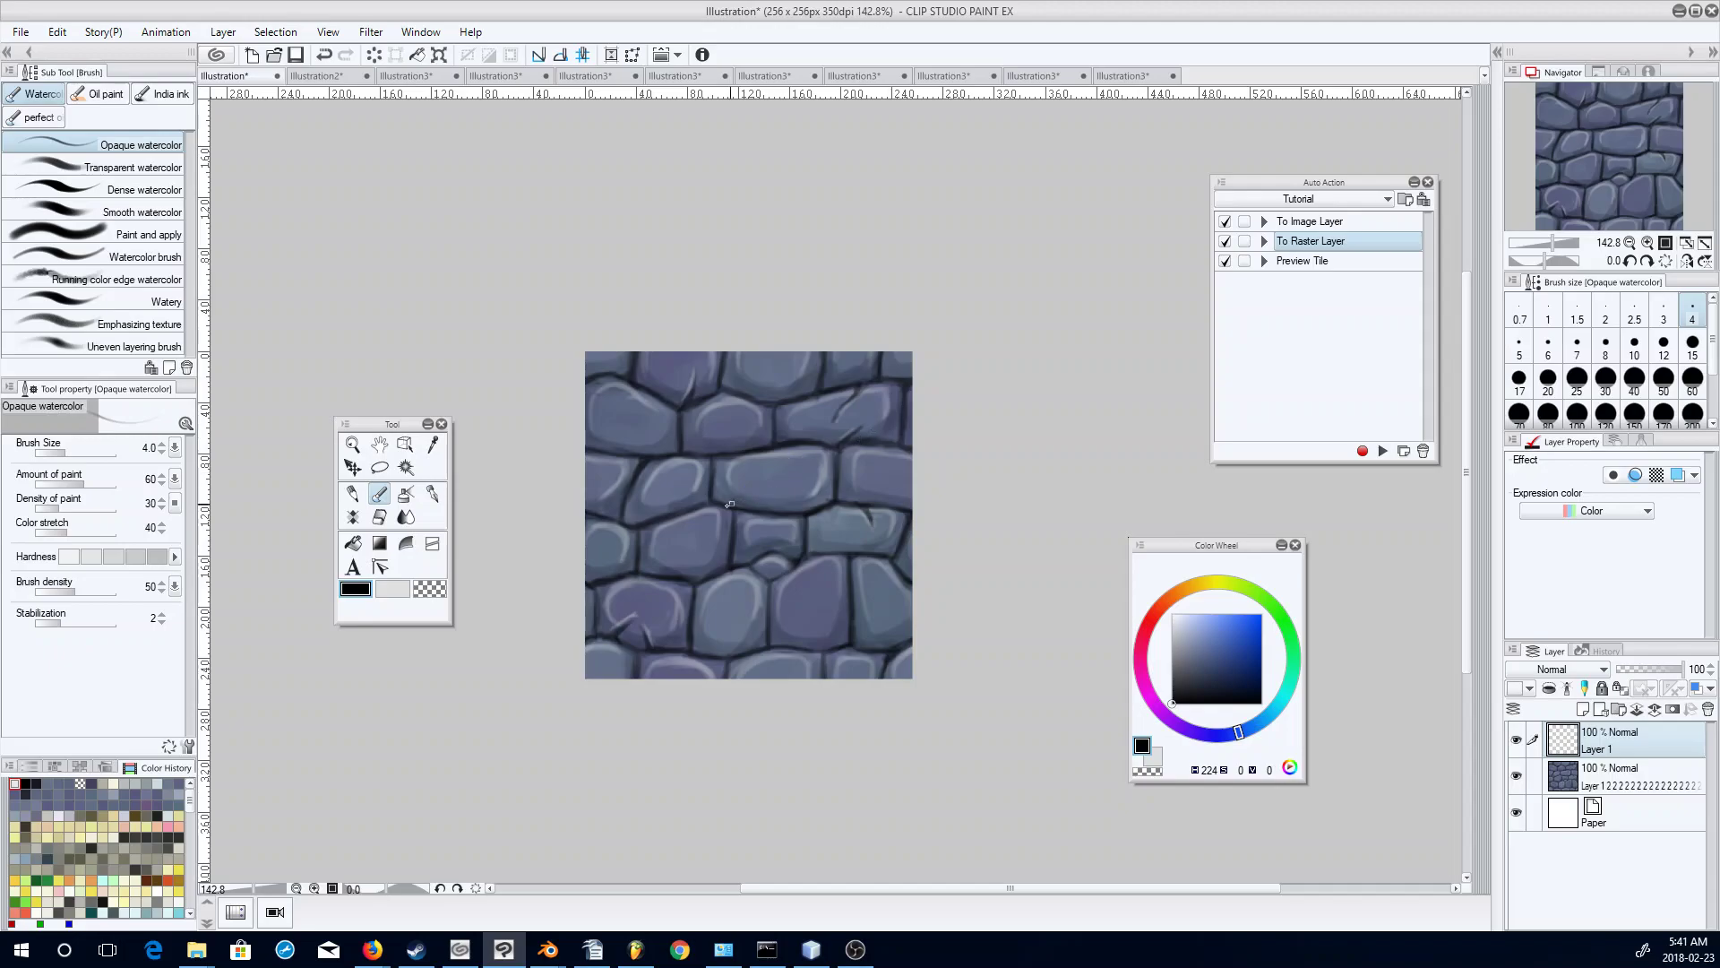
{"action": "mouse_move", "coordinate": [689, 522]}
{"action": "left_mouse_down"}
{"action": "mouse_move", "coordinate": [652, 547]}
{"action": "mouse_move", "coordinate": [667, 542]}
{"action": "left_mouse_up"}
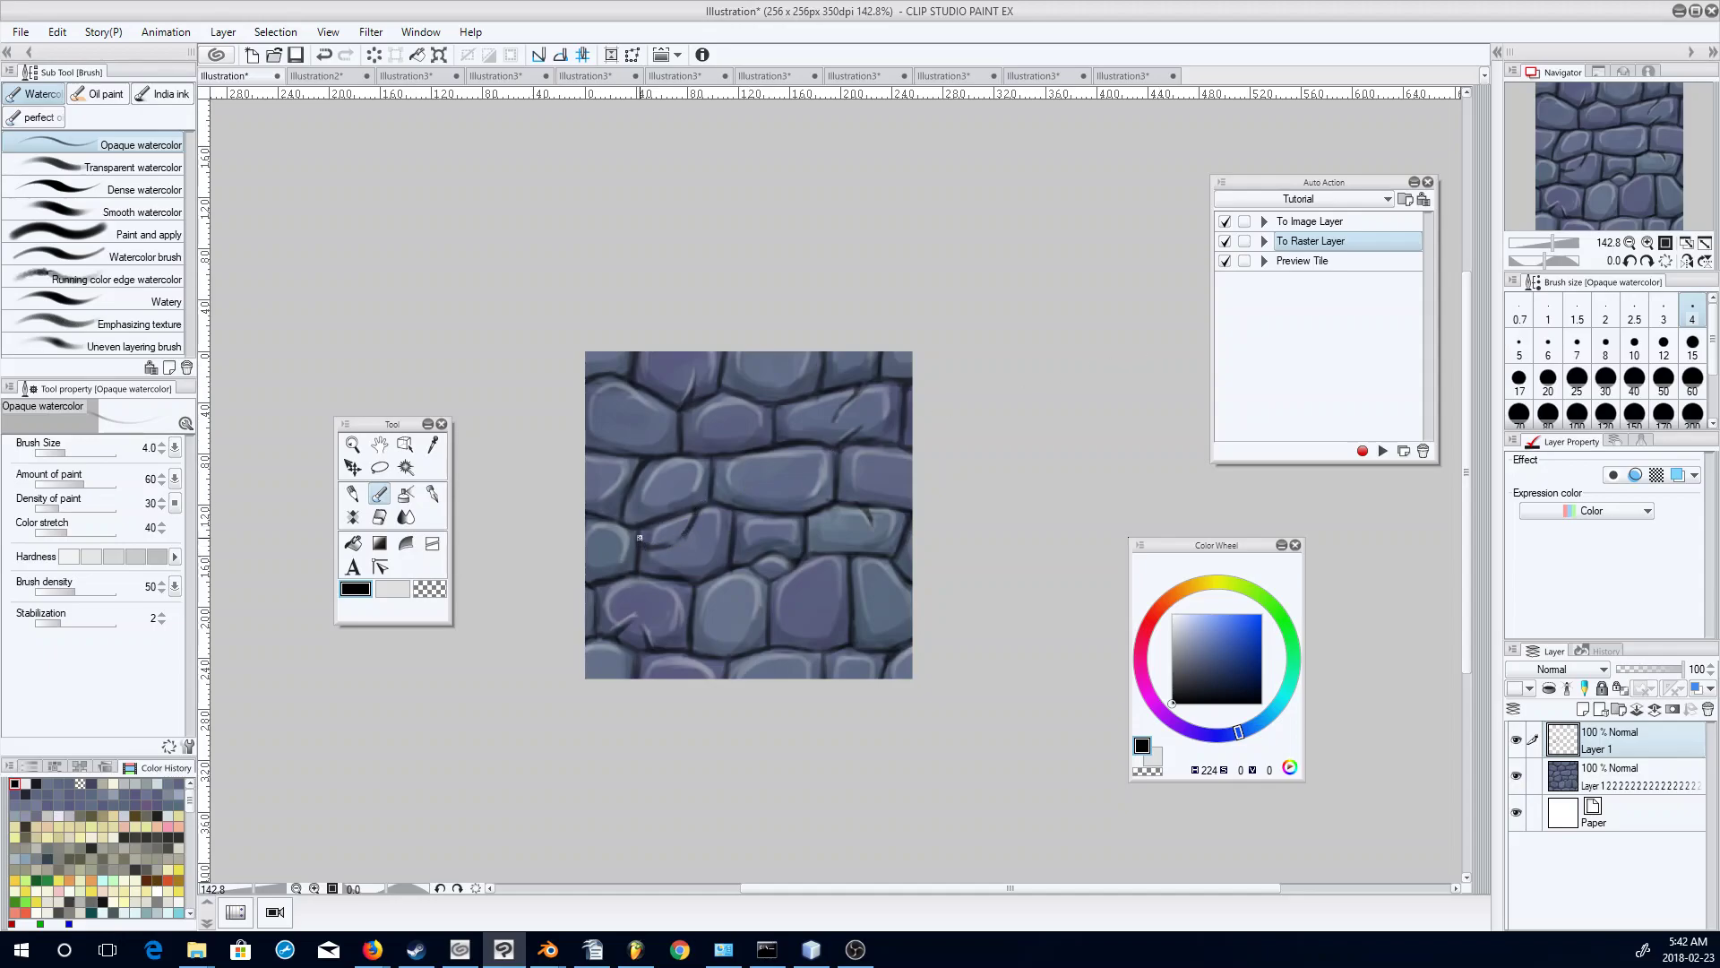
Highlight the new crack's edge in white, H 224, S 0, V 100, and merge the crack layer into the brick layer below.
{"action": "left_click_drag", "start_coordinate": [1178, 609], "coordinate": [1150, 592]}
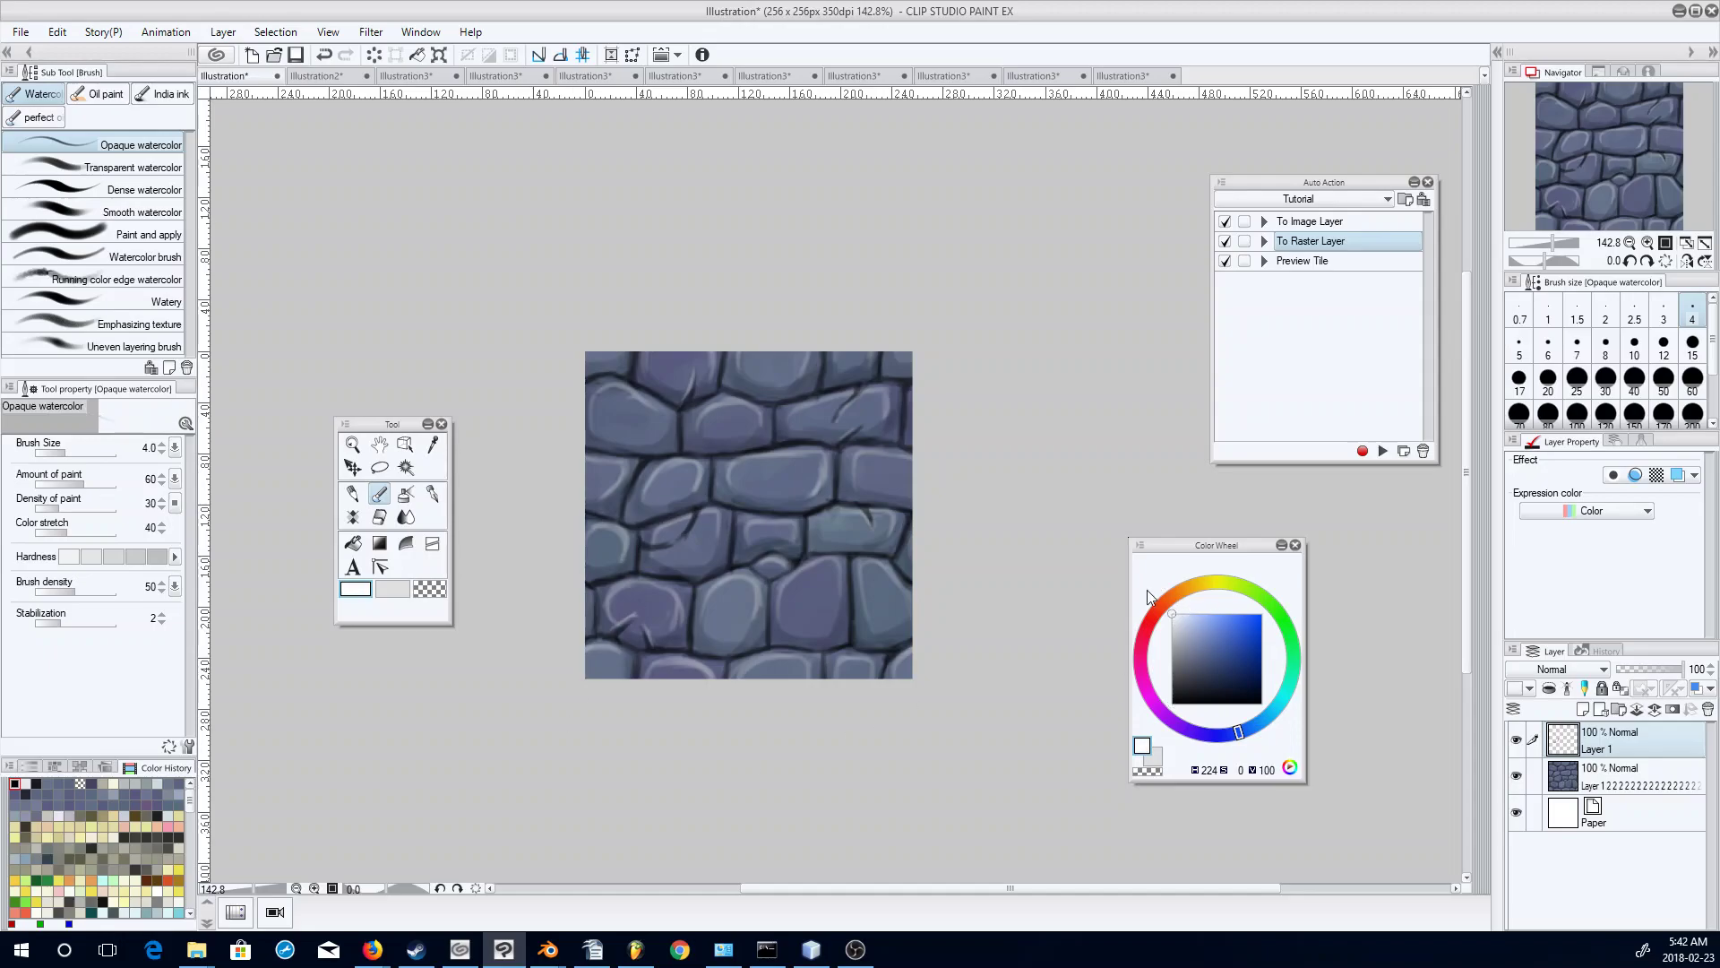
{"action": "left_click_drag", "start_coordinate": [681, 539], "coordinate": [684, 536]}
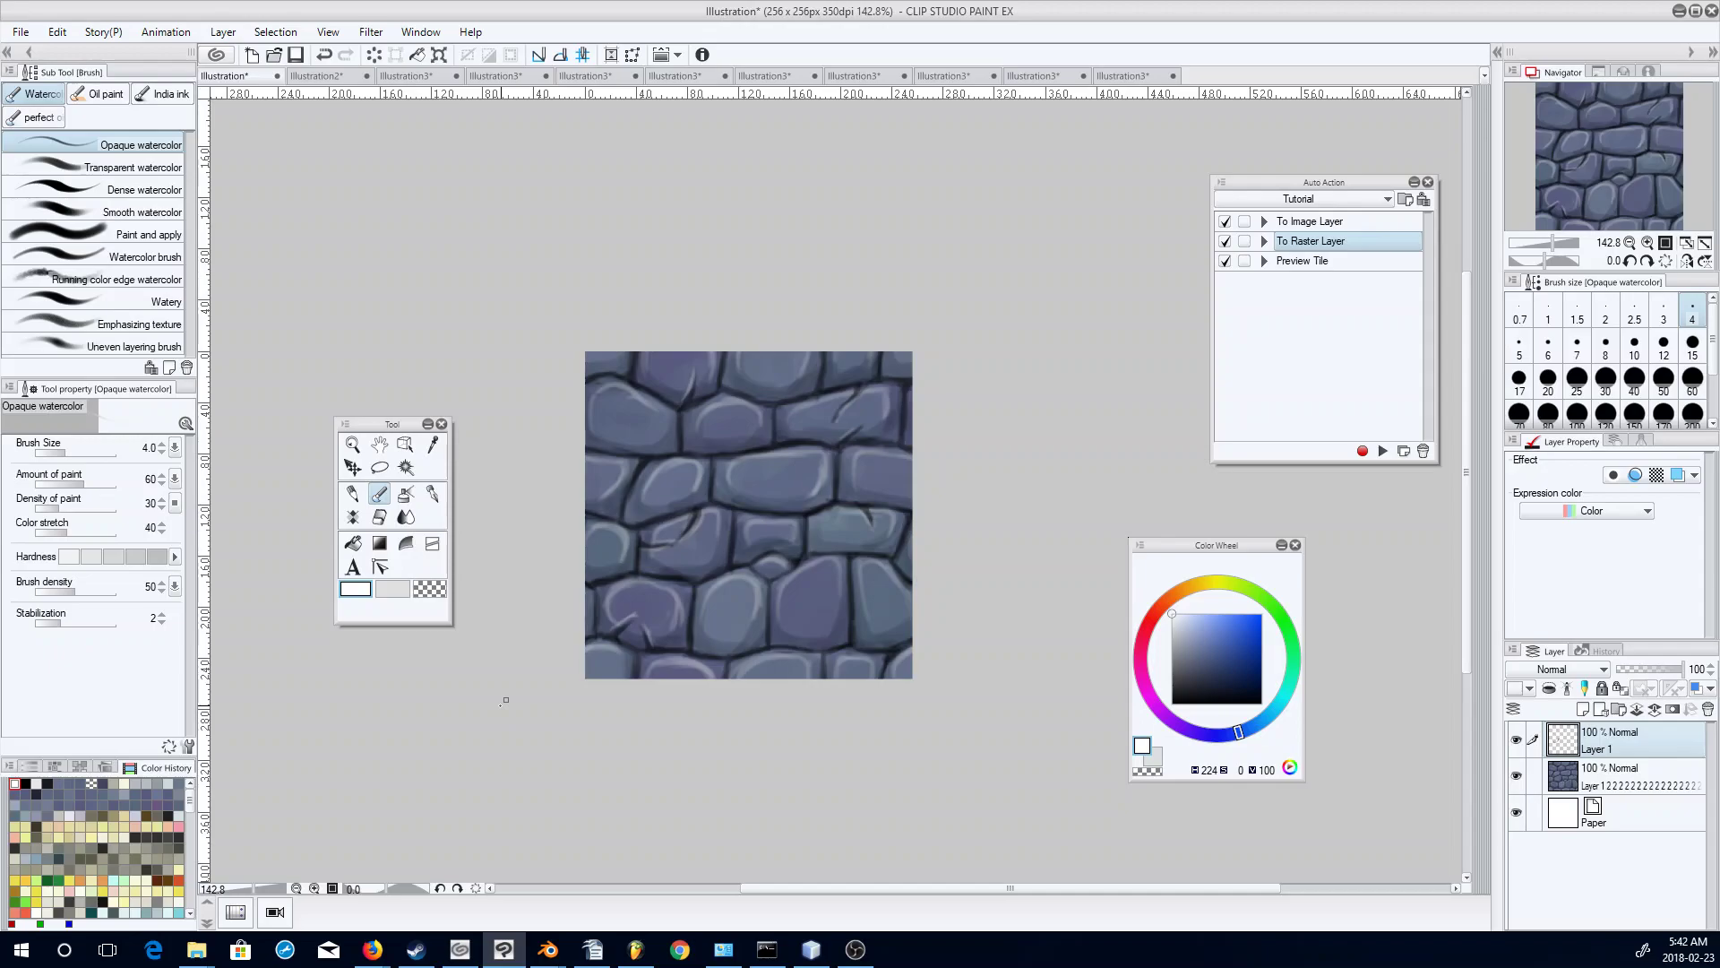
{"action": "left_click", "coordinate": [1655, 708]}
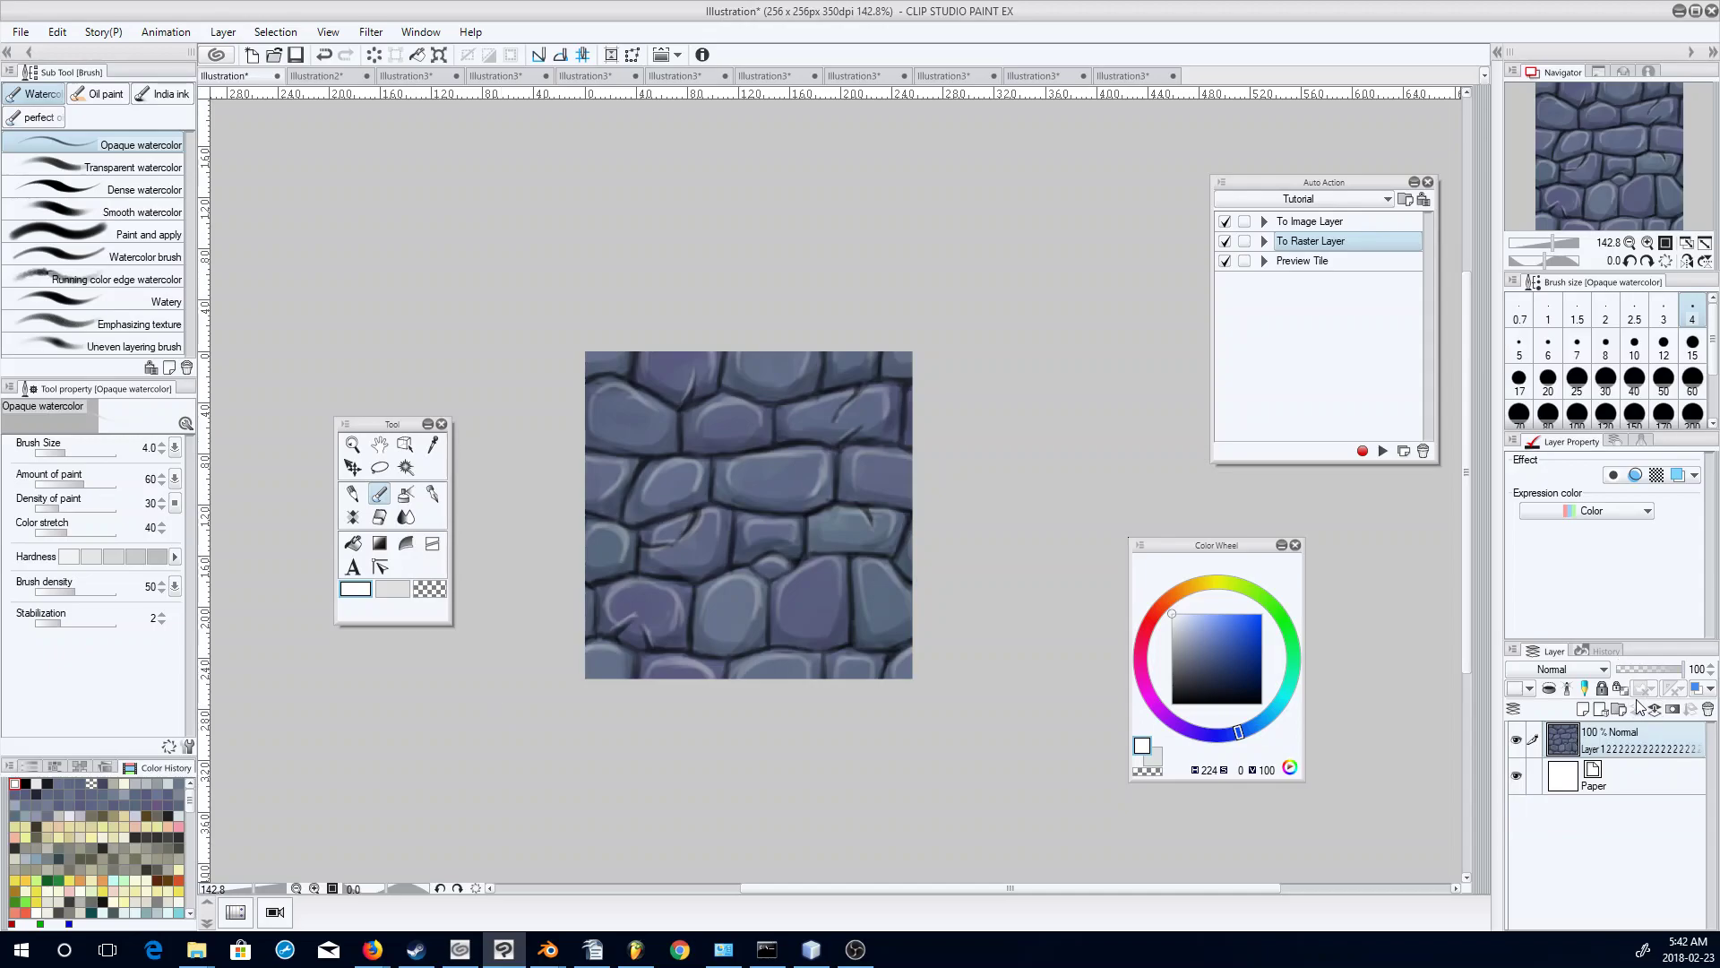
Run Preview Tile to place the bricks on a new A4 page, turn on tiling, and inspect the repeats up close with the tool palette moved aside.
{"action": "left_click", "coordinate": [1353, 261]}
{"action": "left_click", "coordinate": [1382, 451]}
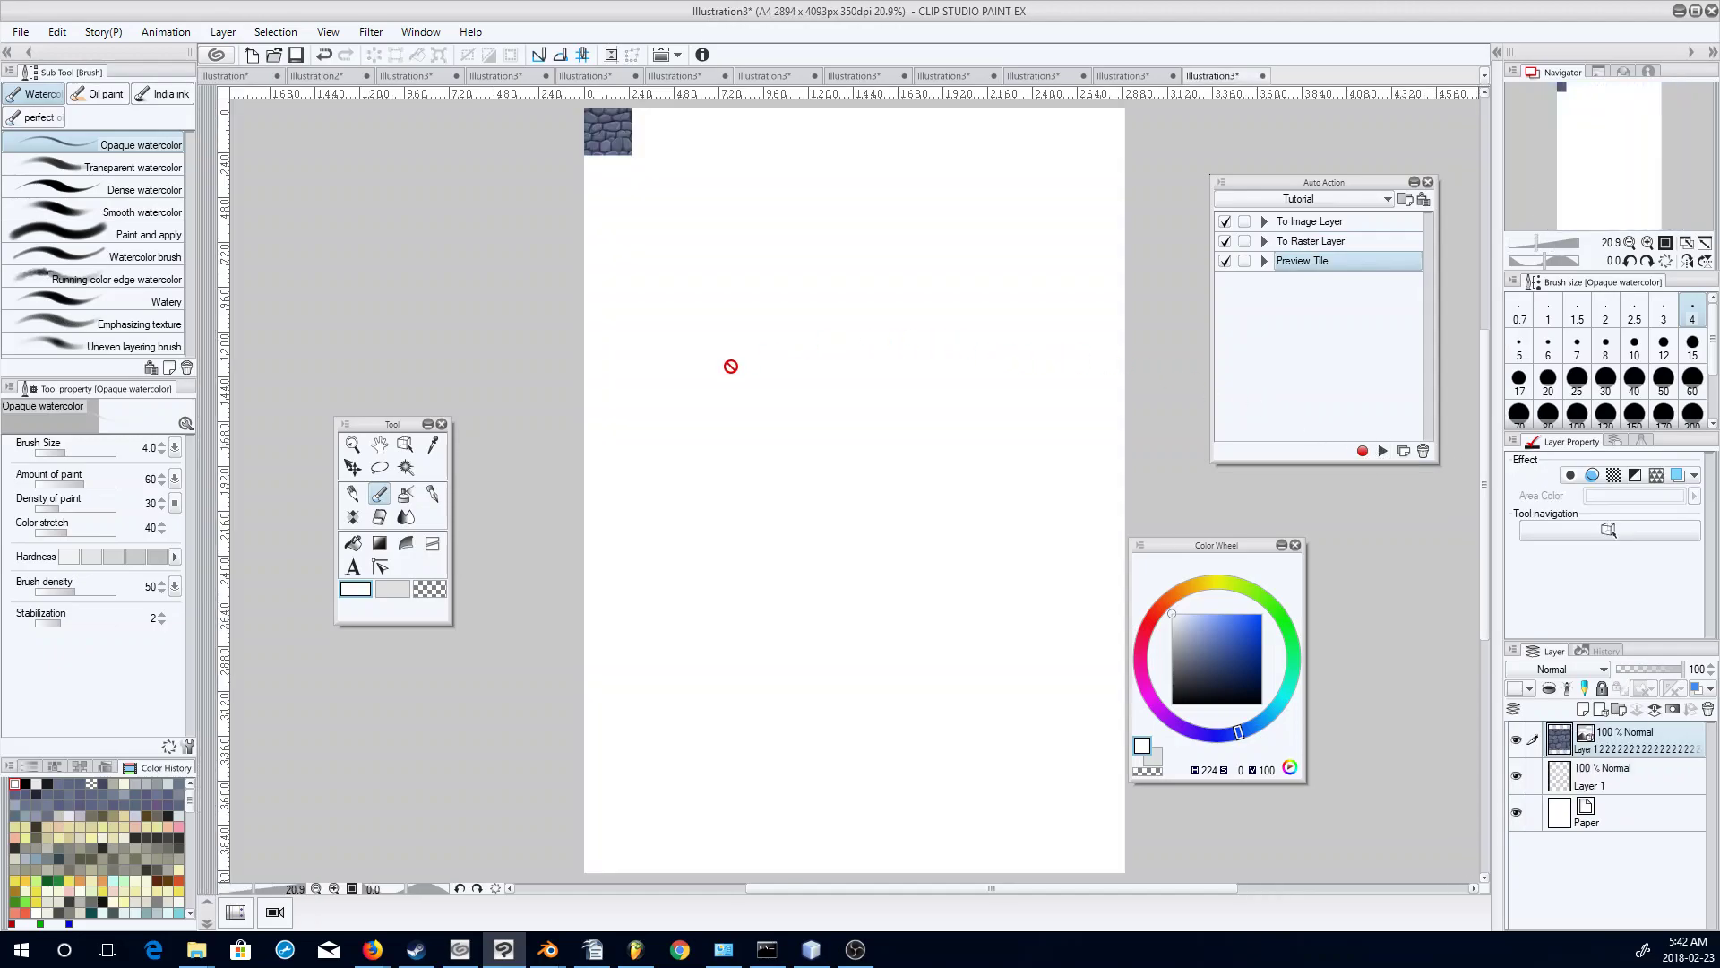
{"action": "left_click", "coordinate": [405, 445]}
{"action": "left_click", "coordinate": [23, 693]}
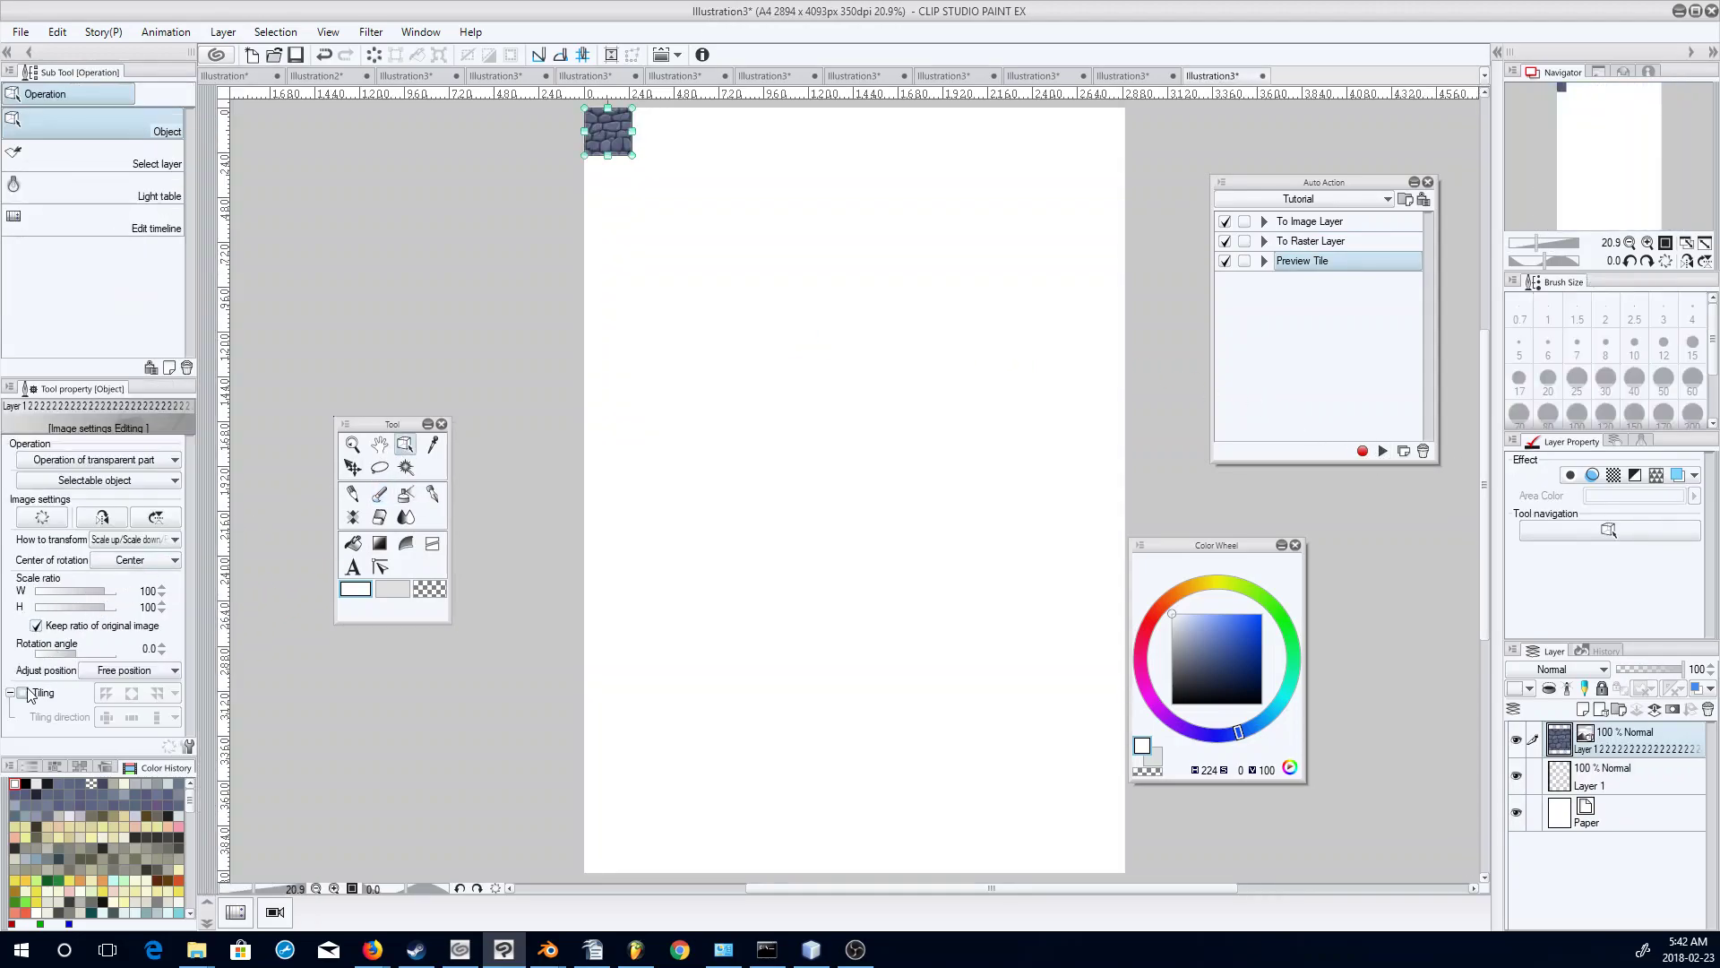
{"action": "left_click", "coordinate": [352, 444]}
{"action": "left_click", "coordinate": [785, 465]}
{"action": "left_click", "coordinate": [786, 462]}
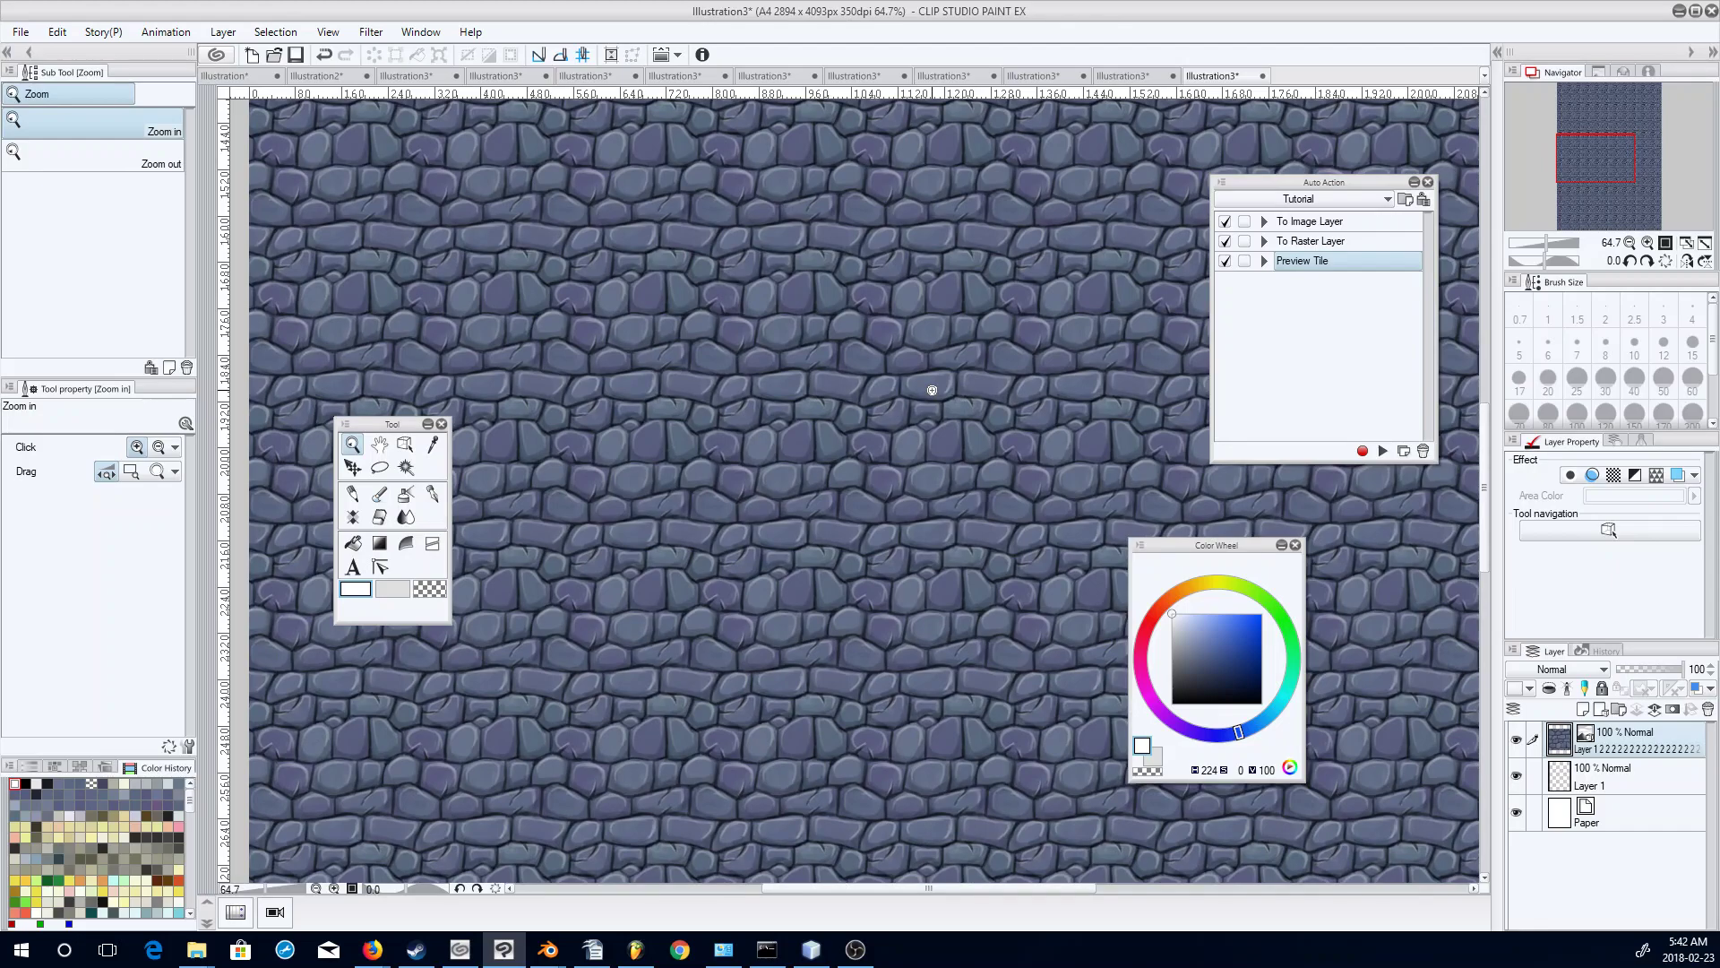
{"action": "left_click_drag", "start_coordinate": [383, 423], "coordinate": [331, 586]}
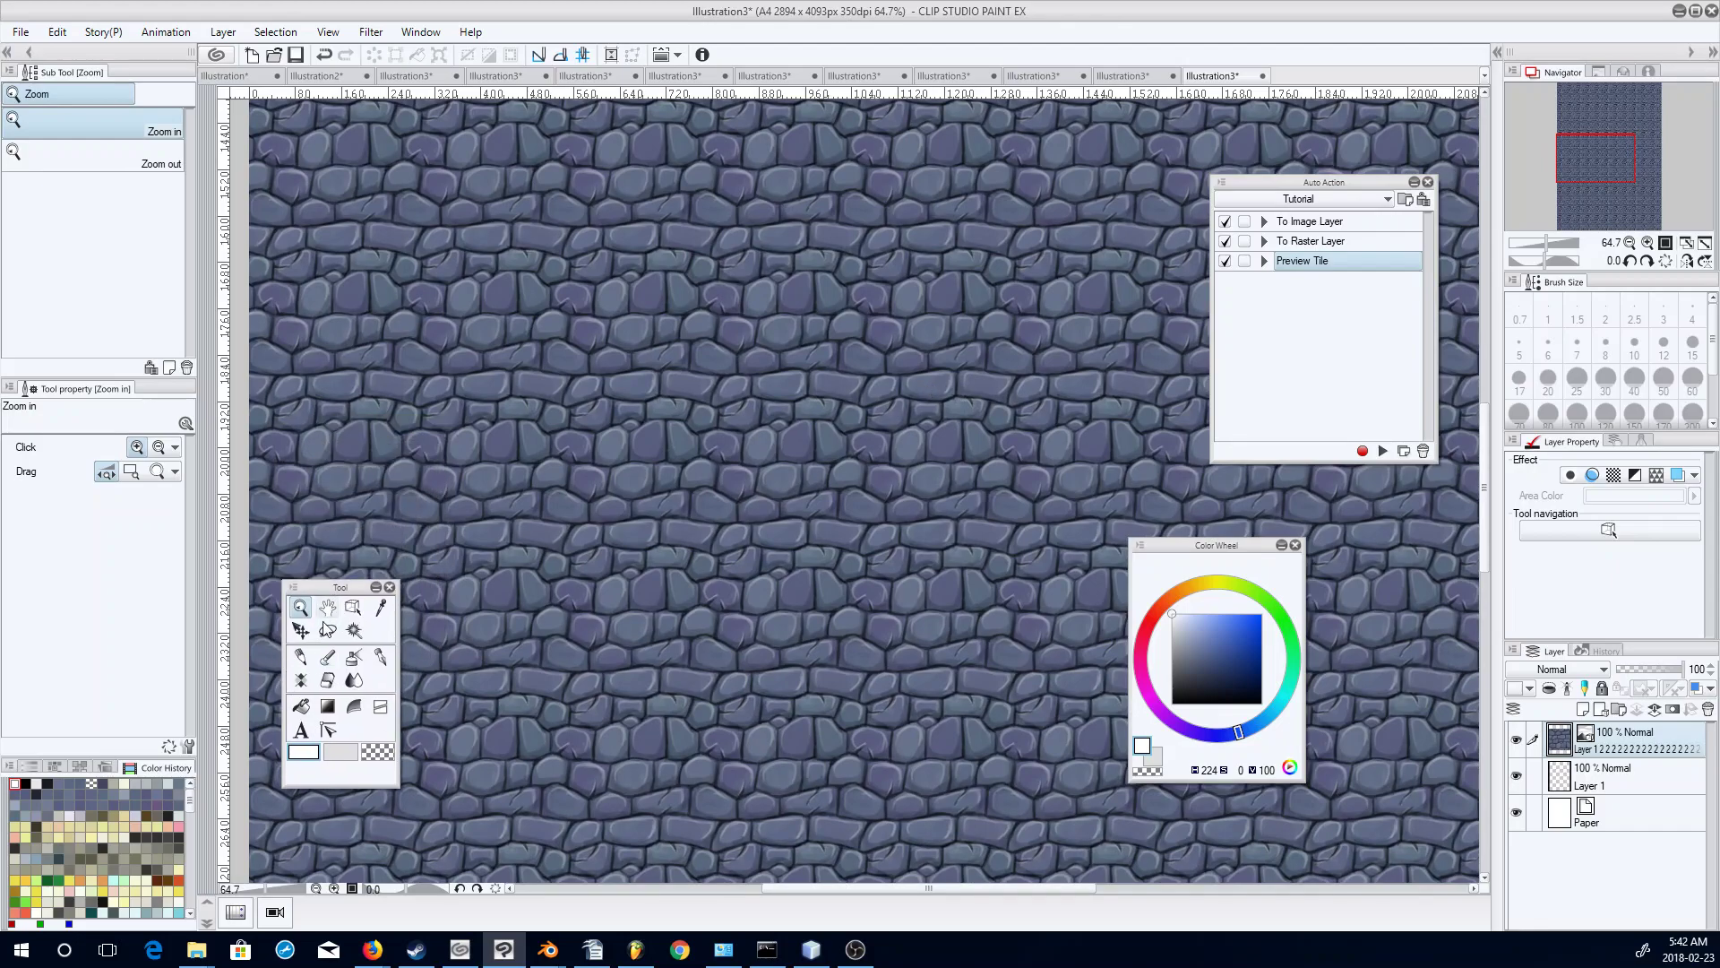